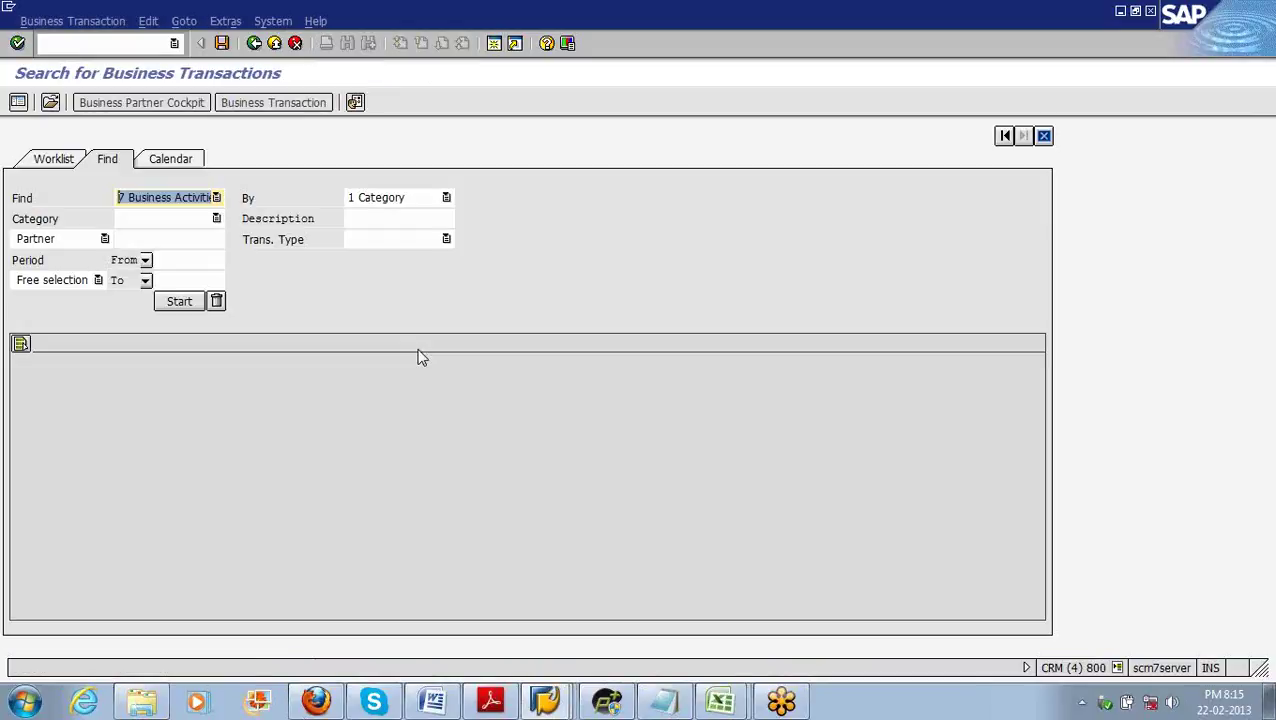
Step: Examine the categories available for a business activities search, from Visit through Accept/Reject Design
left_click(216, 218)
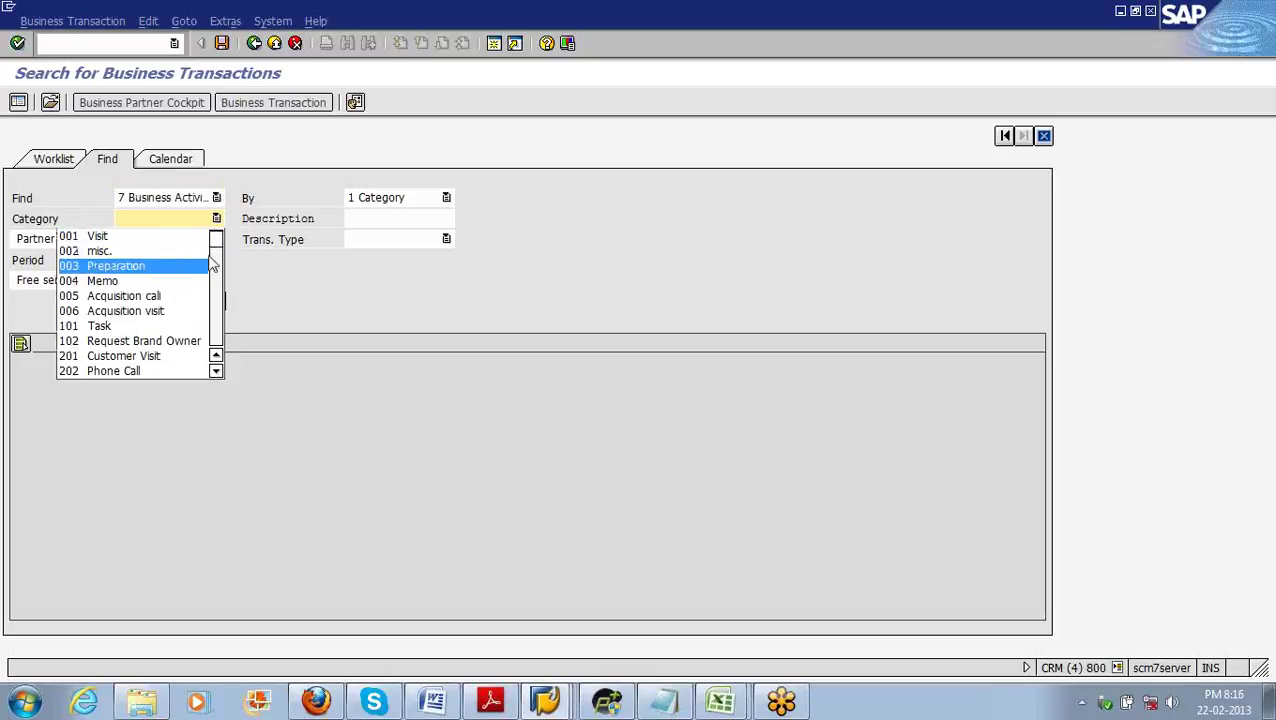
scroll(216, 290, "down", 3)
scroll(216, 282, "up", 3)
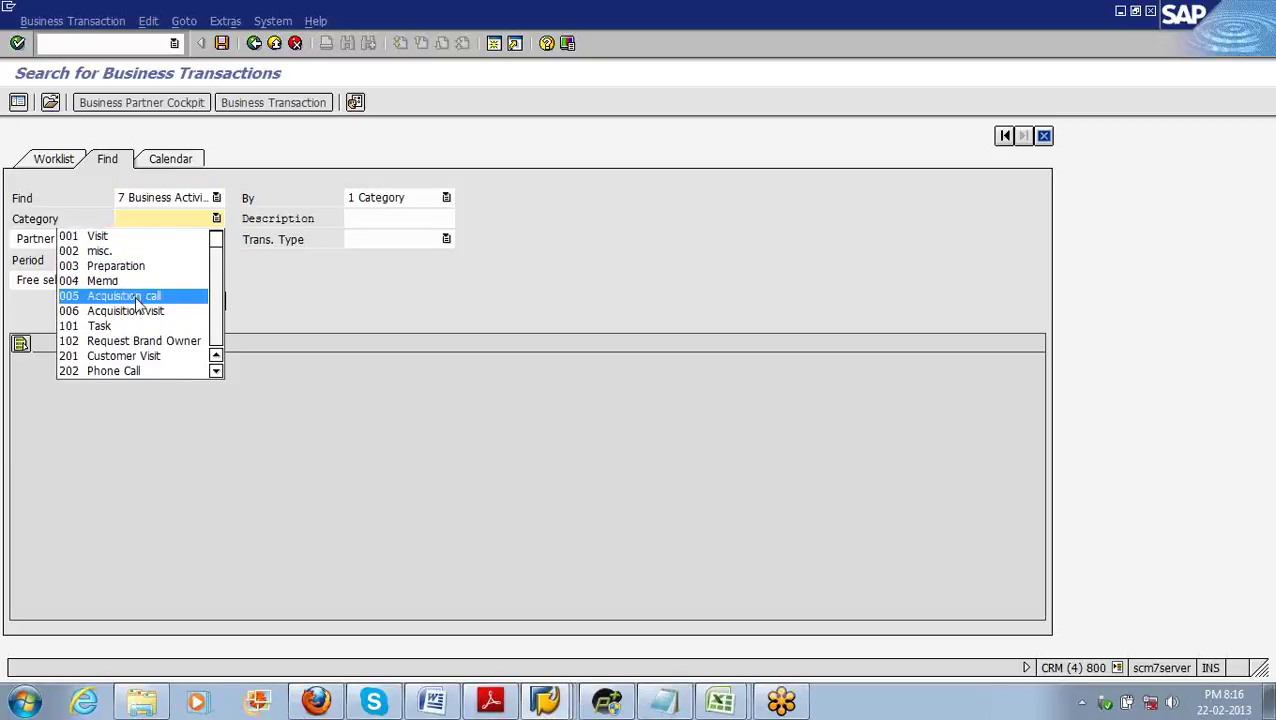
left_click(217, 372)
left_click(217, 372)
left_click(217, 372)
left_click(217, 372)
left_click(217, 372)
left_click(217, 372)
left_click(217, 372)
left_click(217, 372)
left_click(217, 372)
left_click(217, 372)
left_click(217, 372)
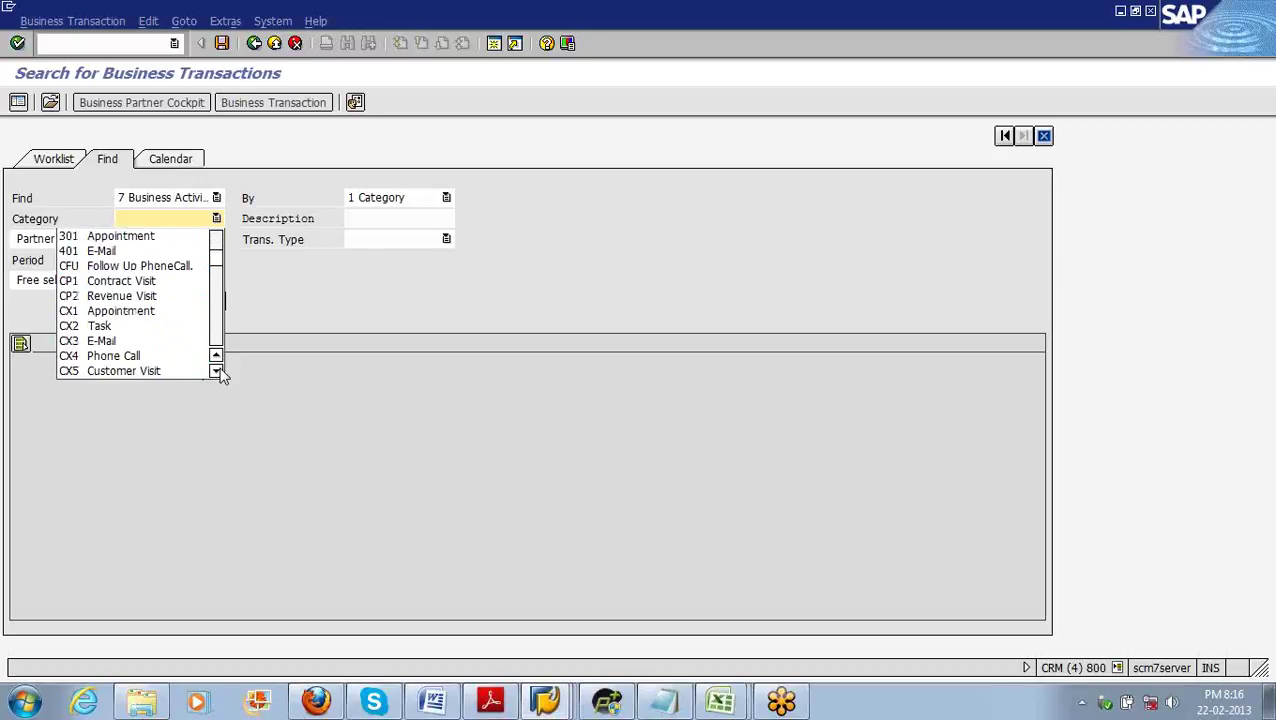
left_click(217, 372)
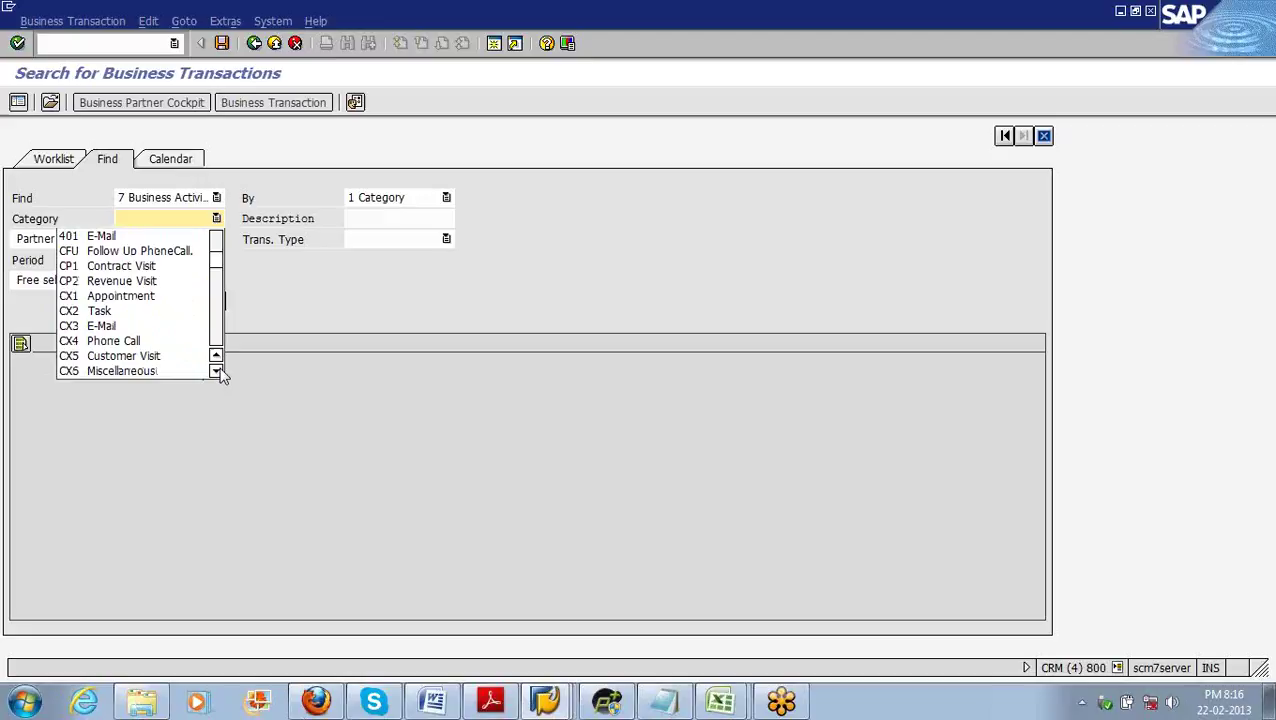
left_click(217, 372)
left_click(217, 372)
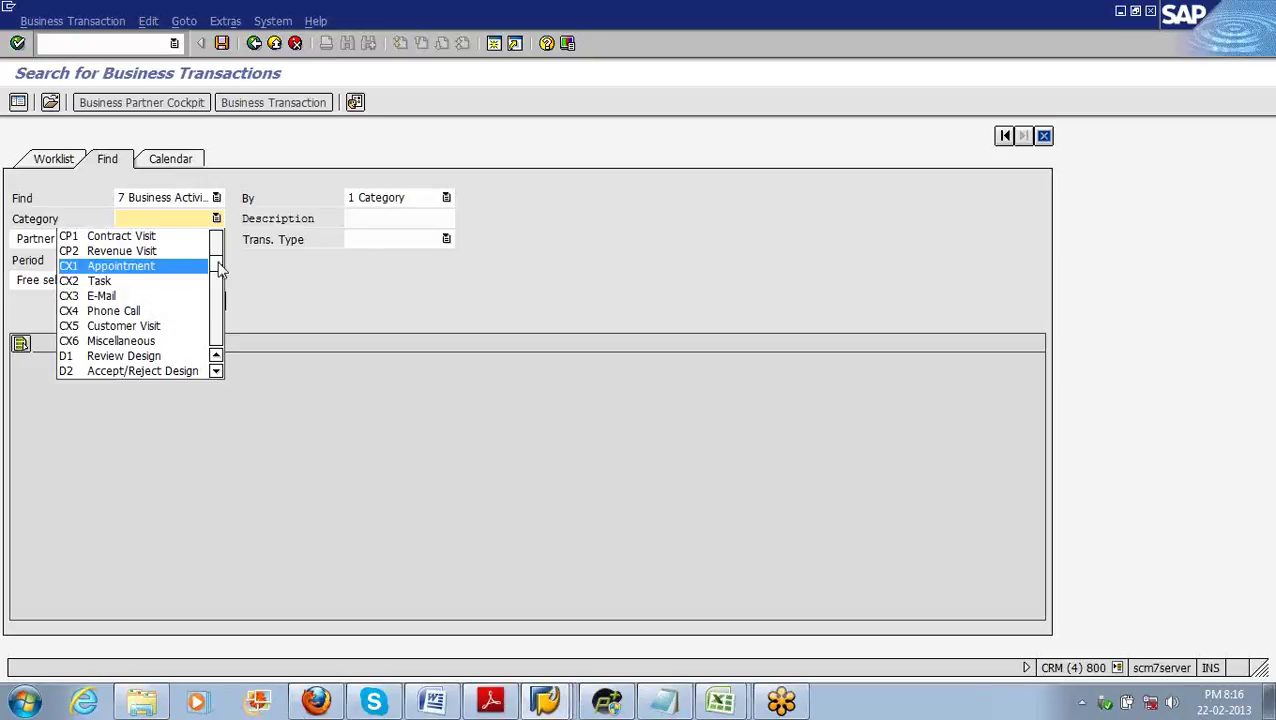
mouse_move(220, 268)
left_mouse_down()
mouse_move(221, 285)
mouse_move(216, 260)
left_mouse_up()
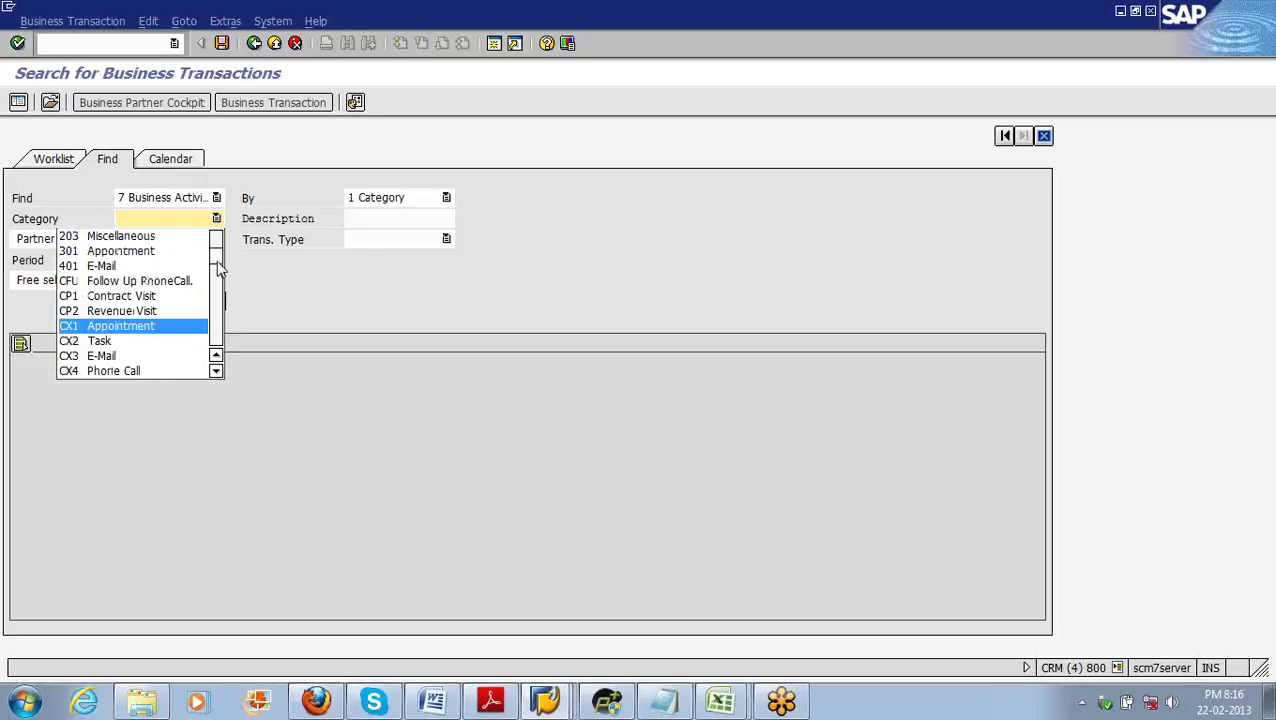
left_click(216, 260)
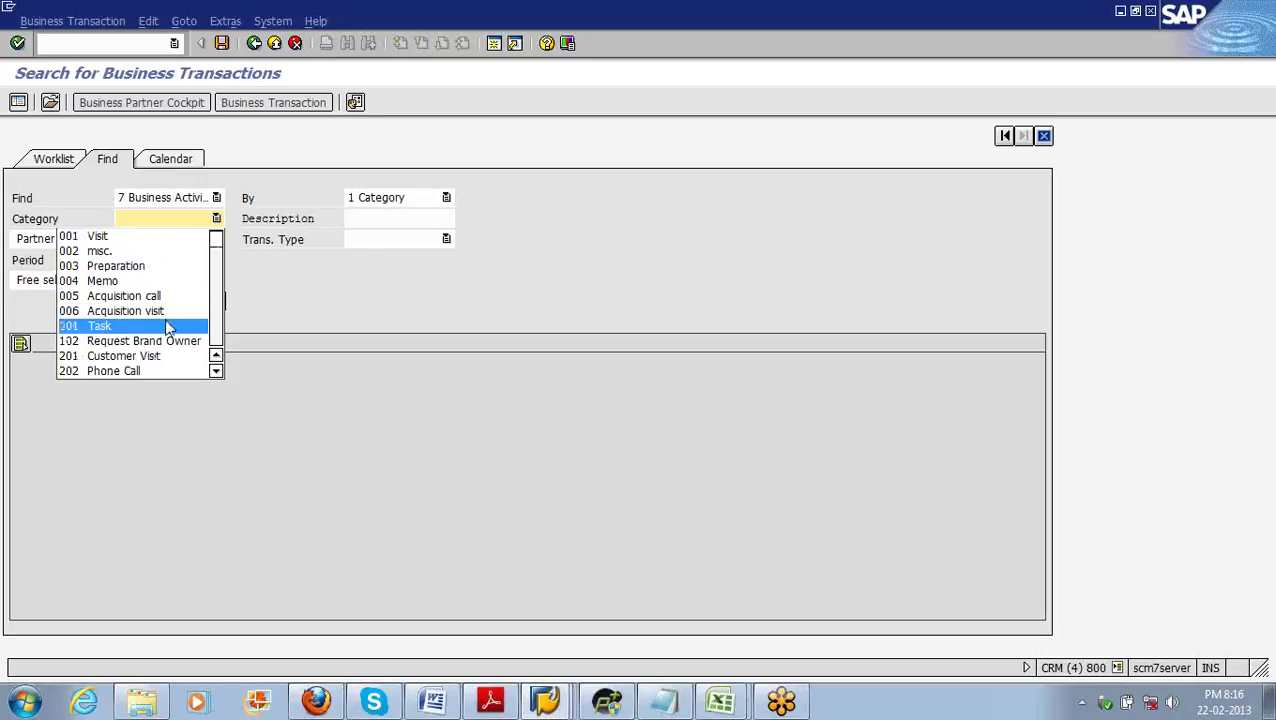
Step: Search for business activities with the category 301 Appointment
left_click(216, 371)
left_click(216, 371)
left_click(216, 371)
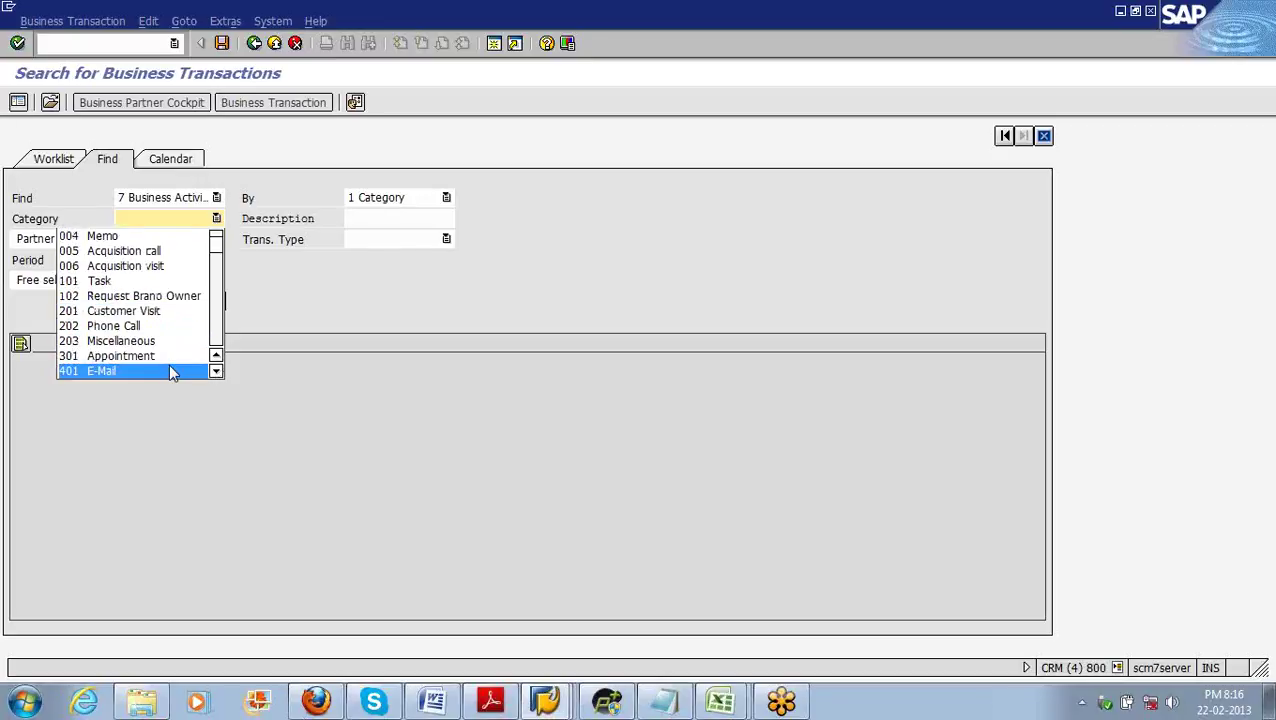
left_click(168, 358)
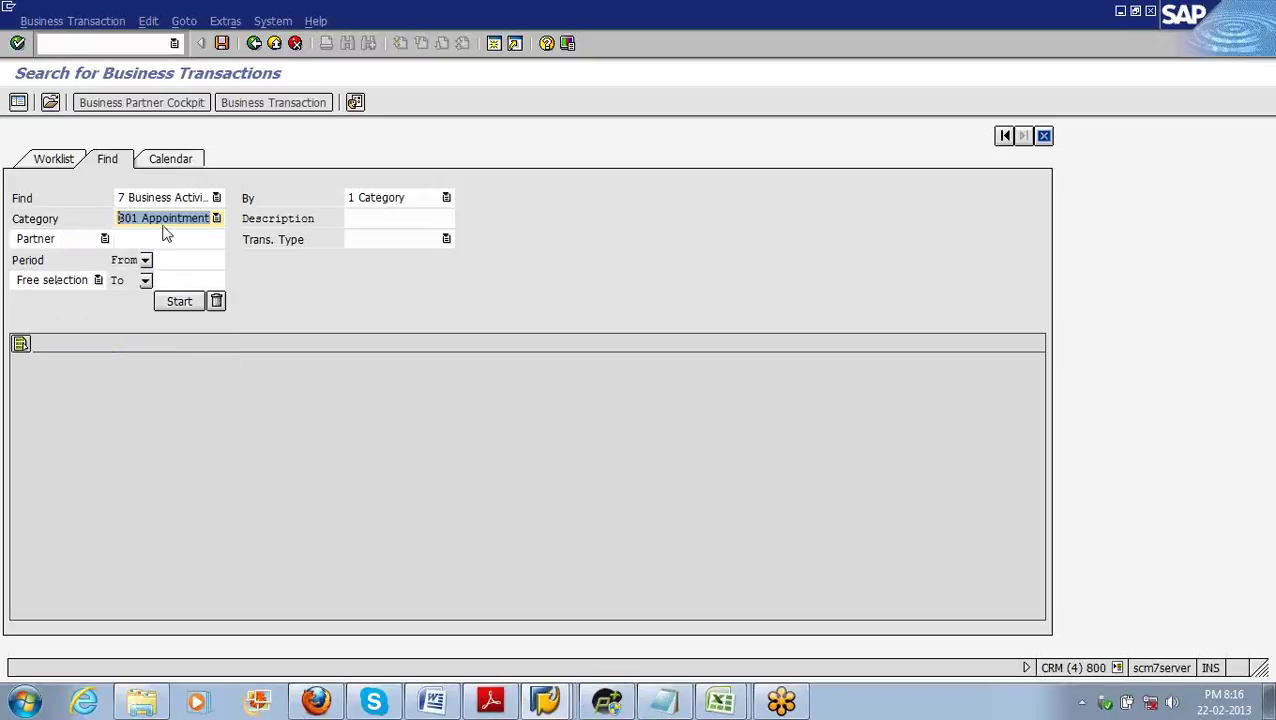
left_click(180, 303)
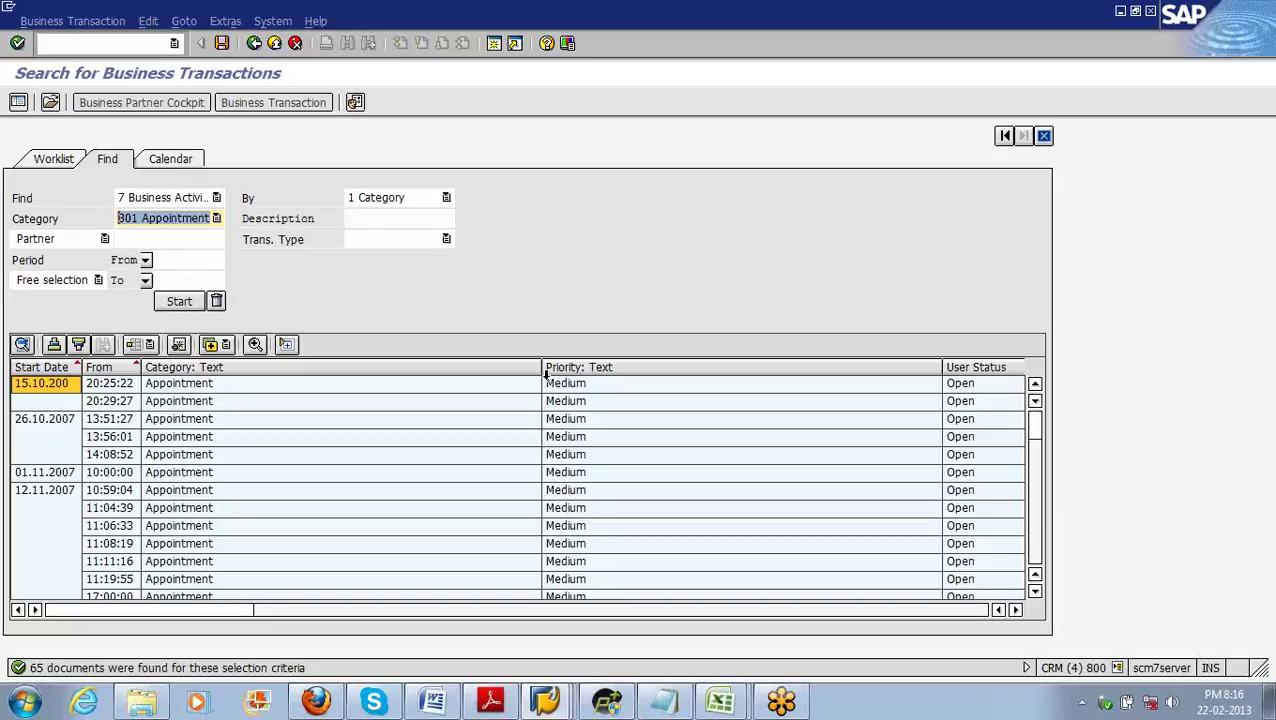
Step: Narrow the category, priority and user status columns of the results and select the Media Store Visit appointment of 01.11.2007
left_click_drag(546, 376, 262, 370)
left_click_drag(664, 367, 413, 367)
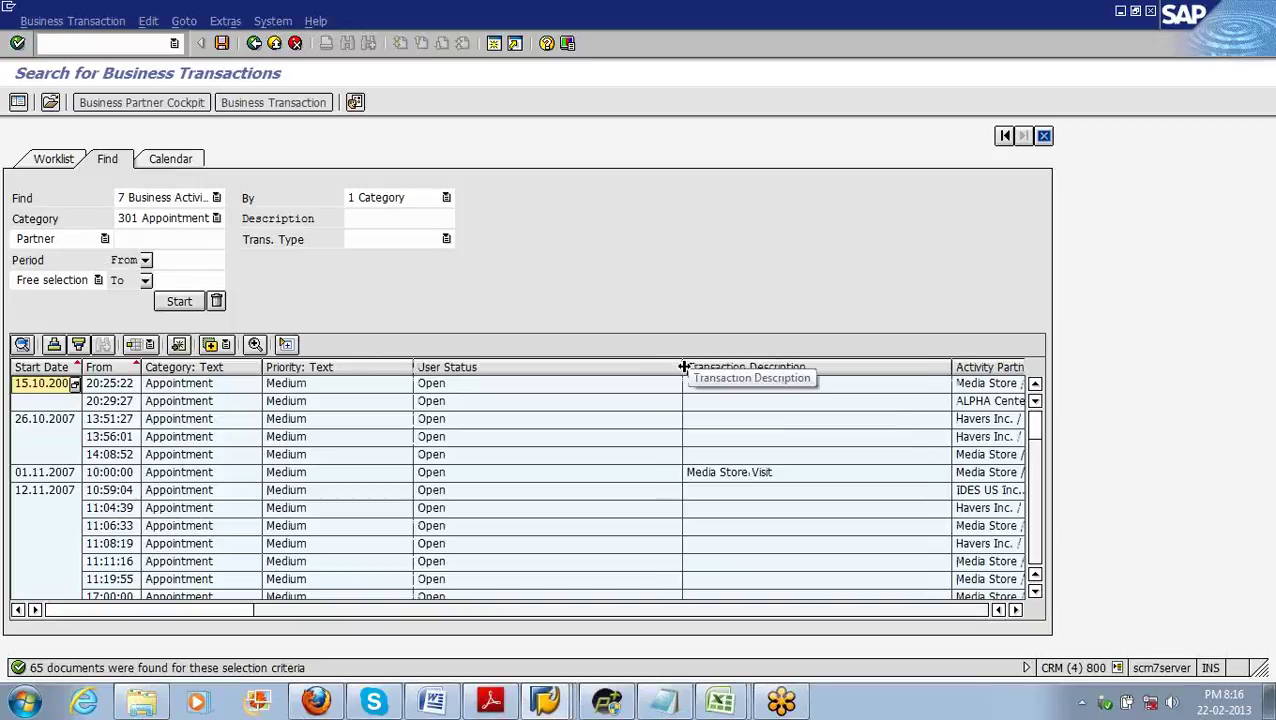
left_click_drag(675, 367, 510, 367)
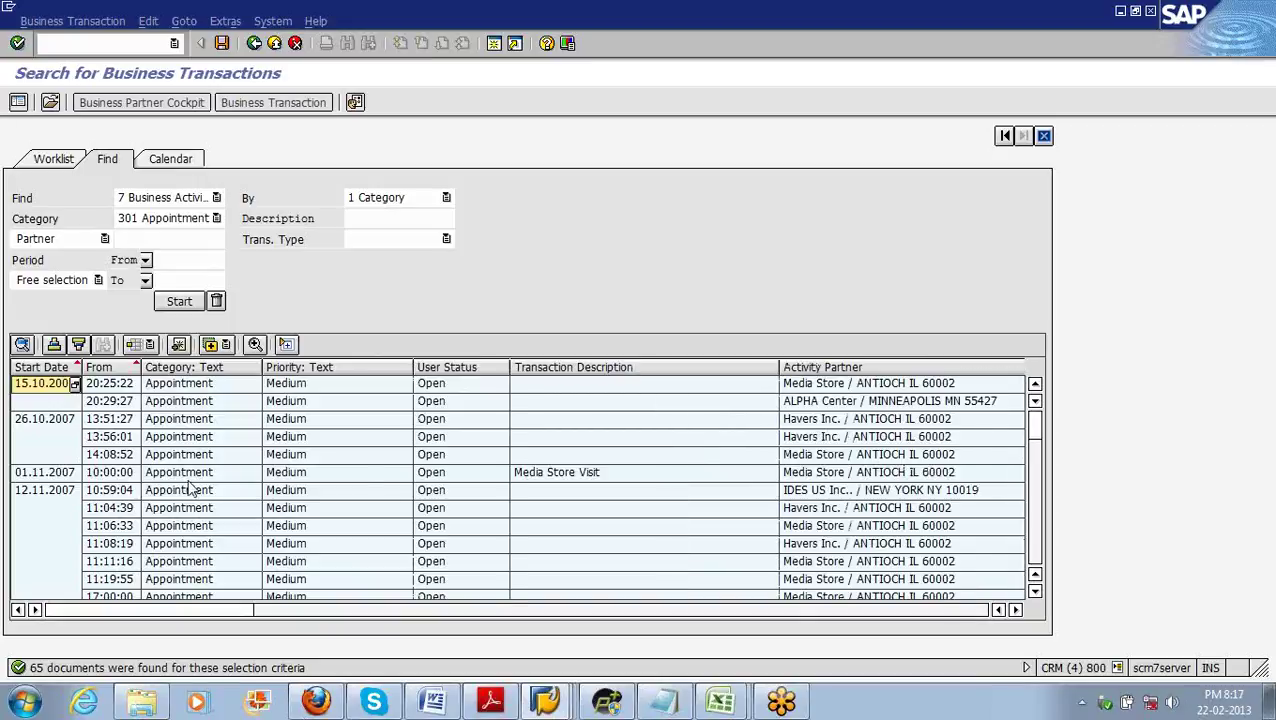
left_click(187, 479)
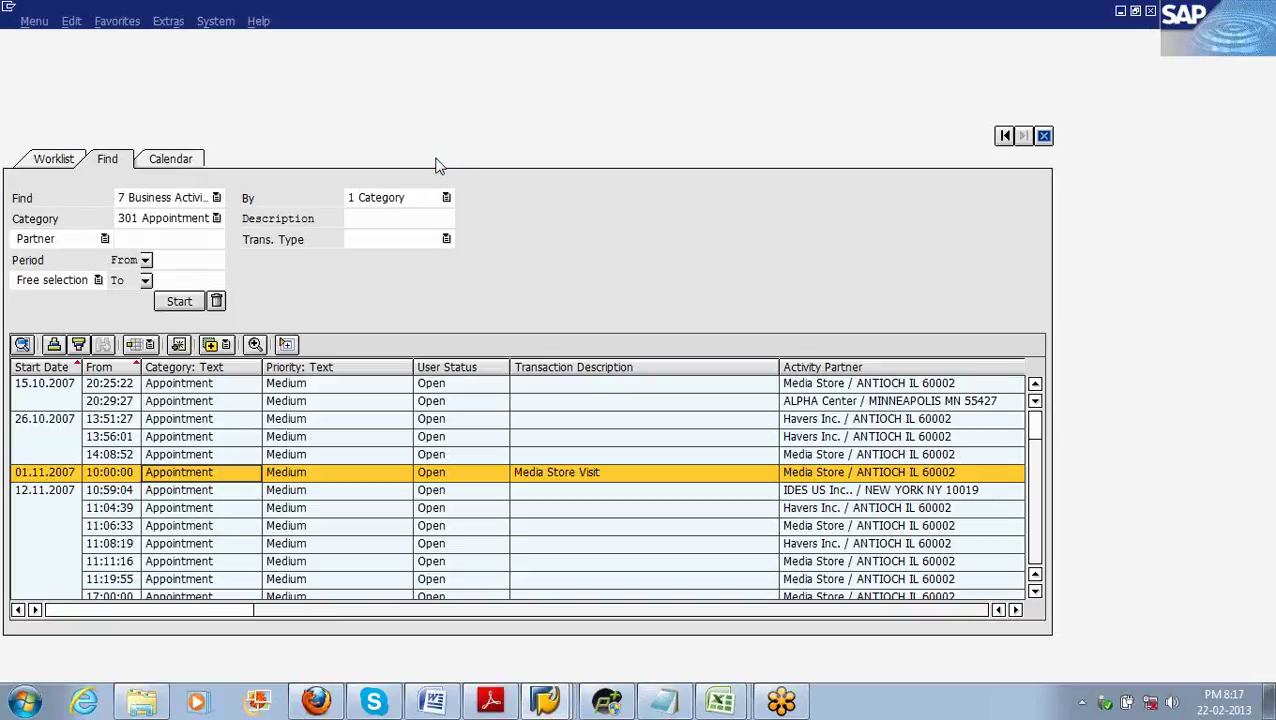
Step: Open transaction crmd_order in a new session and search for business activities with the category 101 Task
type("crmd_order")
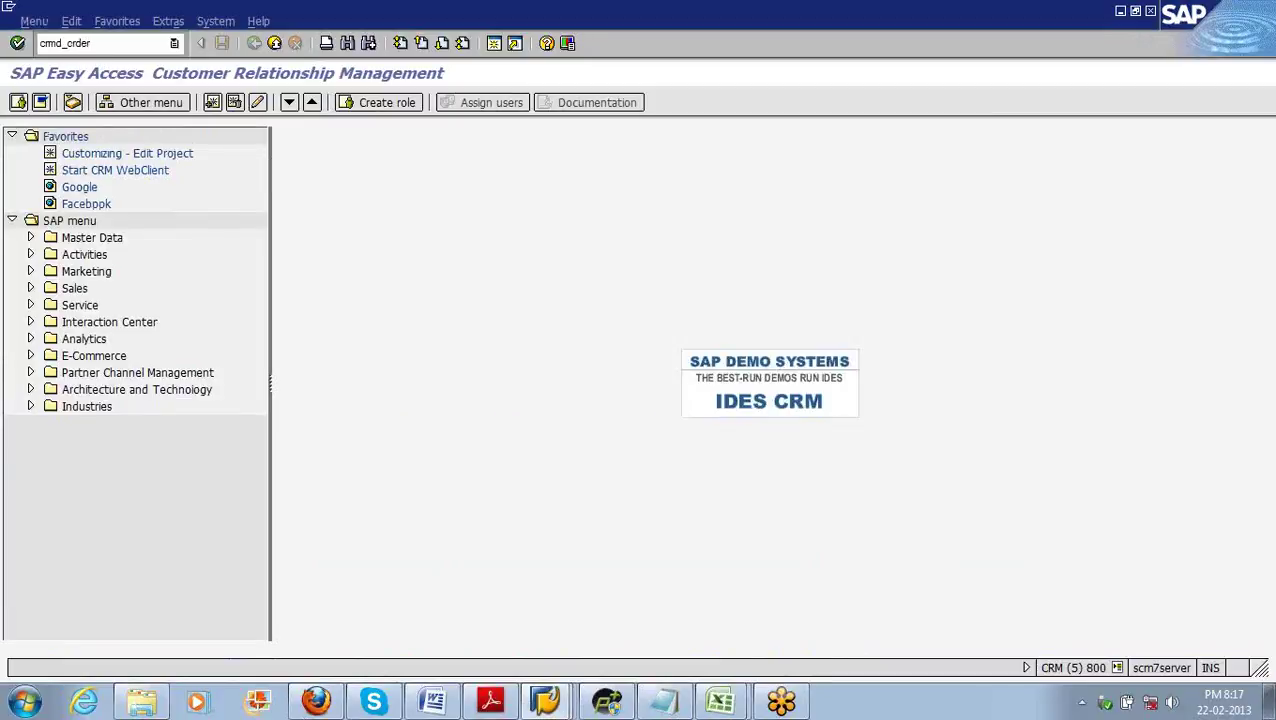
key("Return")
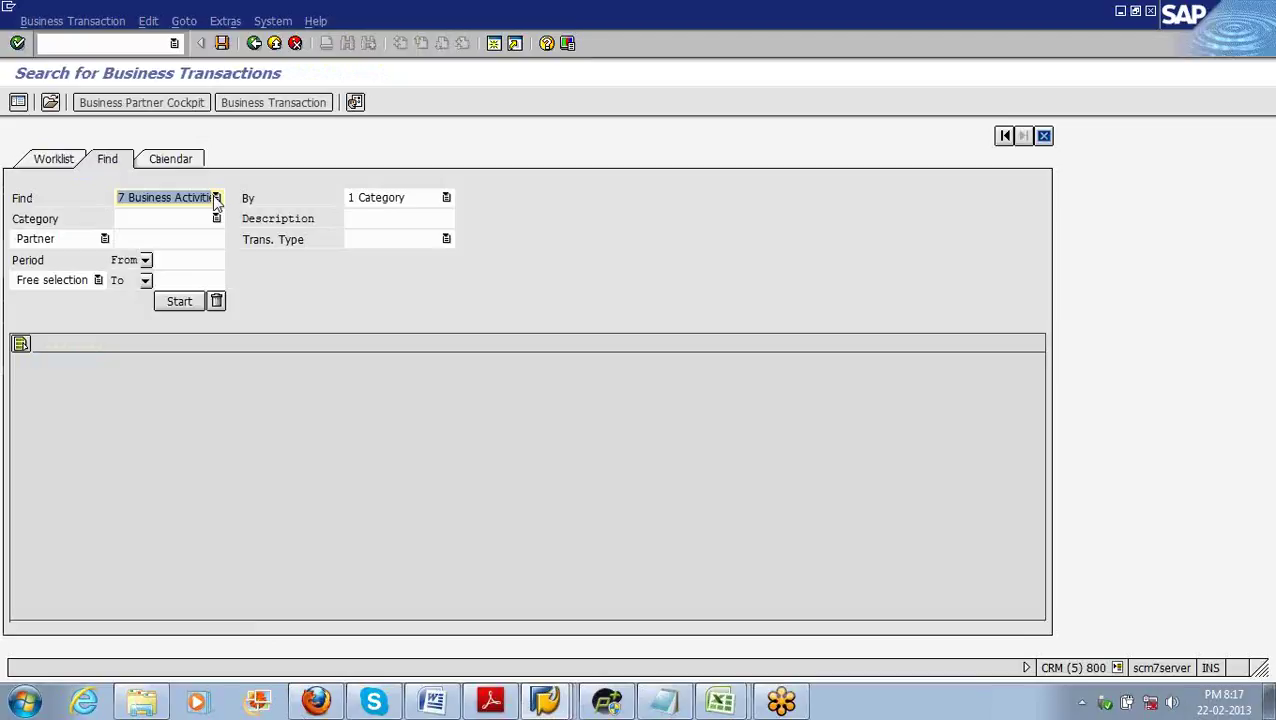
left_click(216, 218)
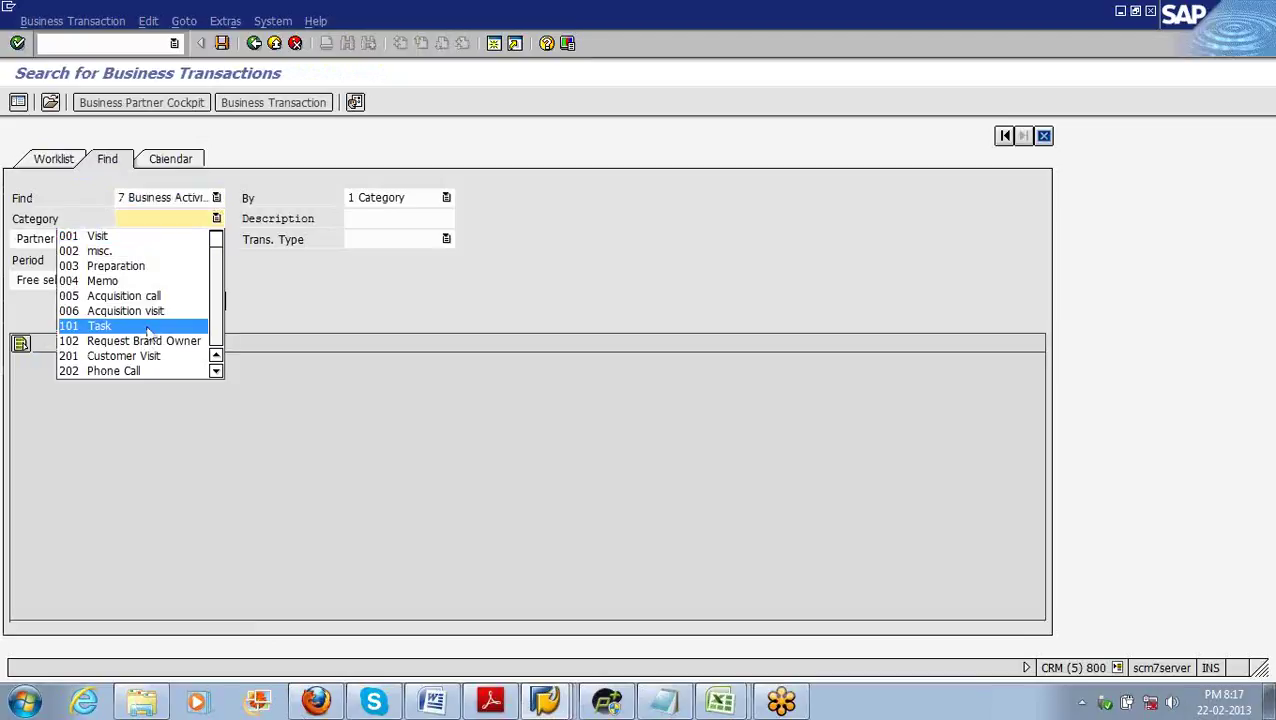
left_click(168, 325)
left_click(172, 300)
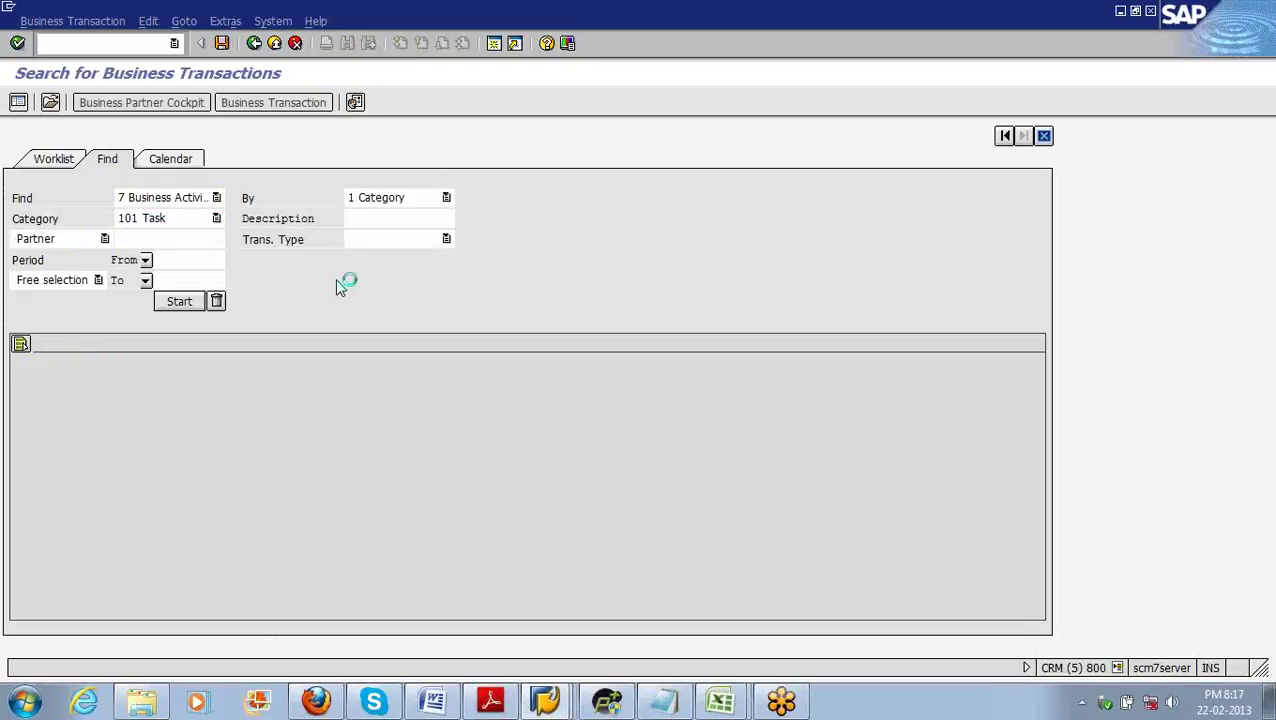
Step: Search for business activities again with the category changed to 004 Memo
left_click(215, 218)
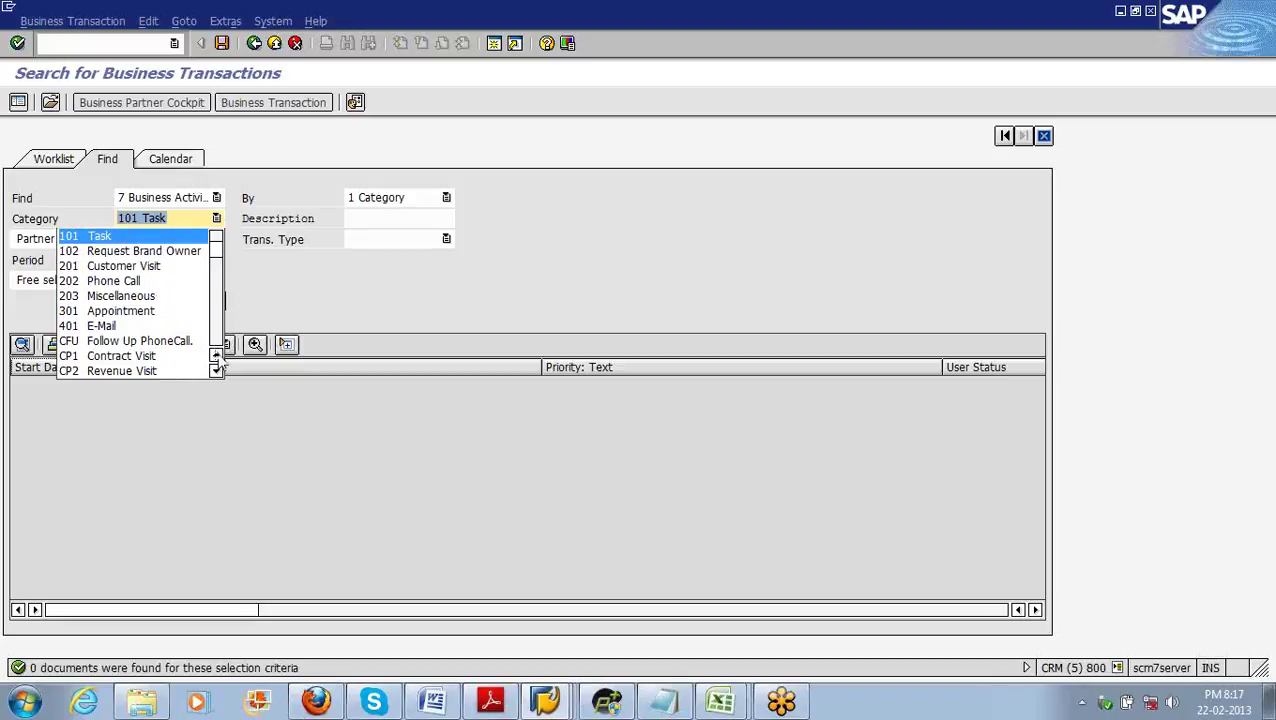
scroll(222, 365, "up", 2)
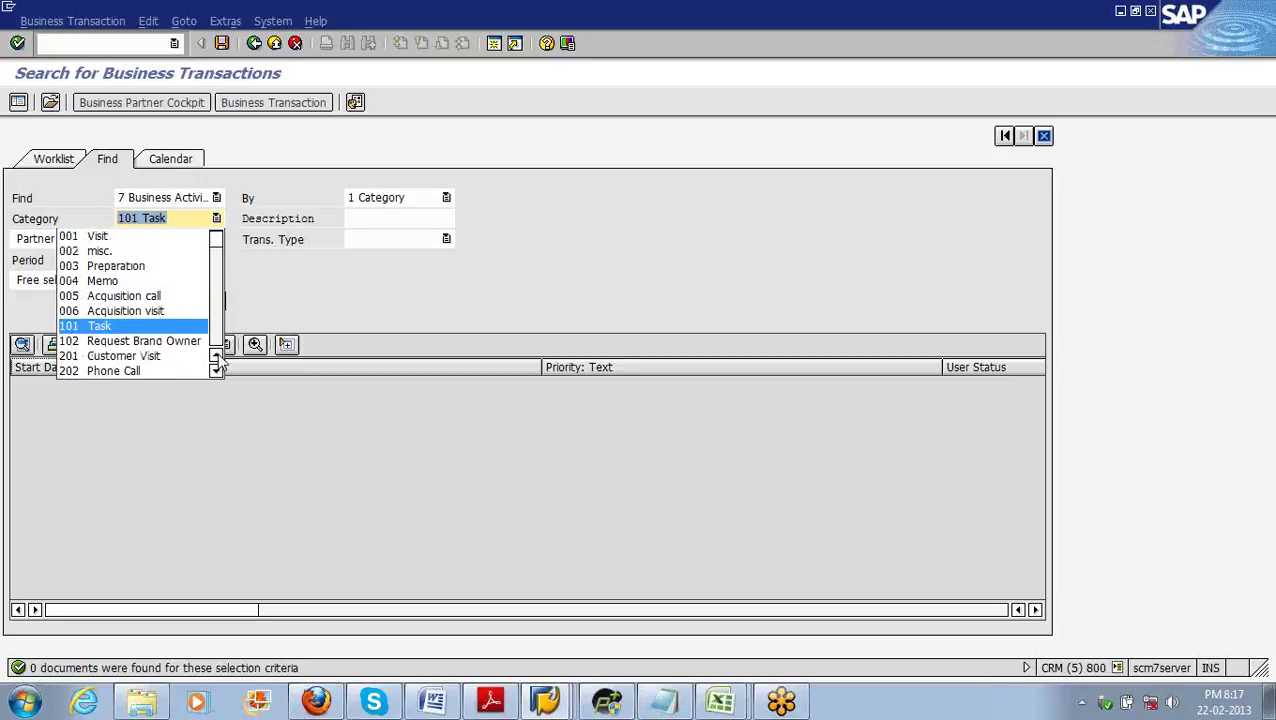
left_click(165, 281)
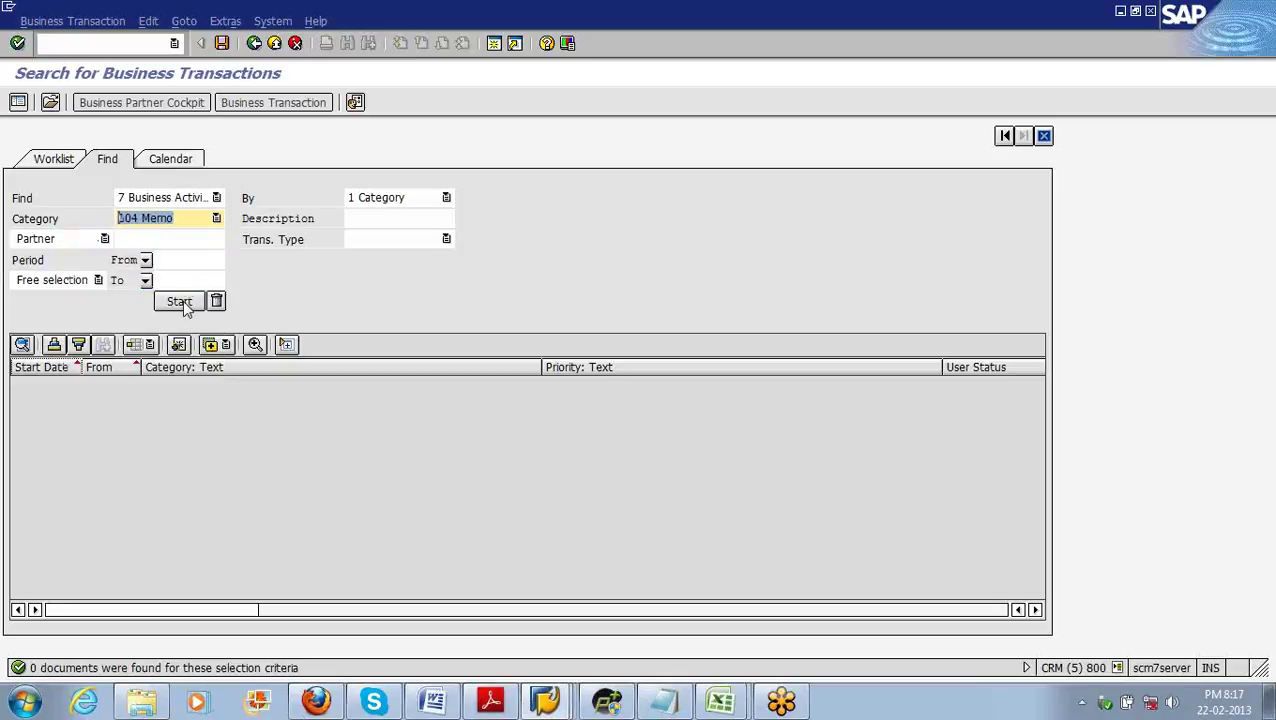
left_click(182, 304)
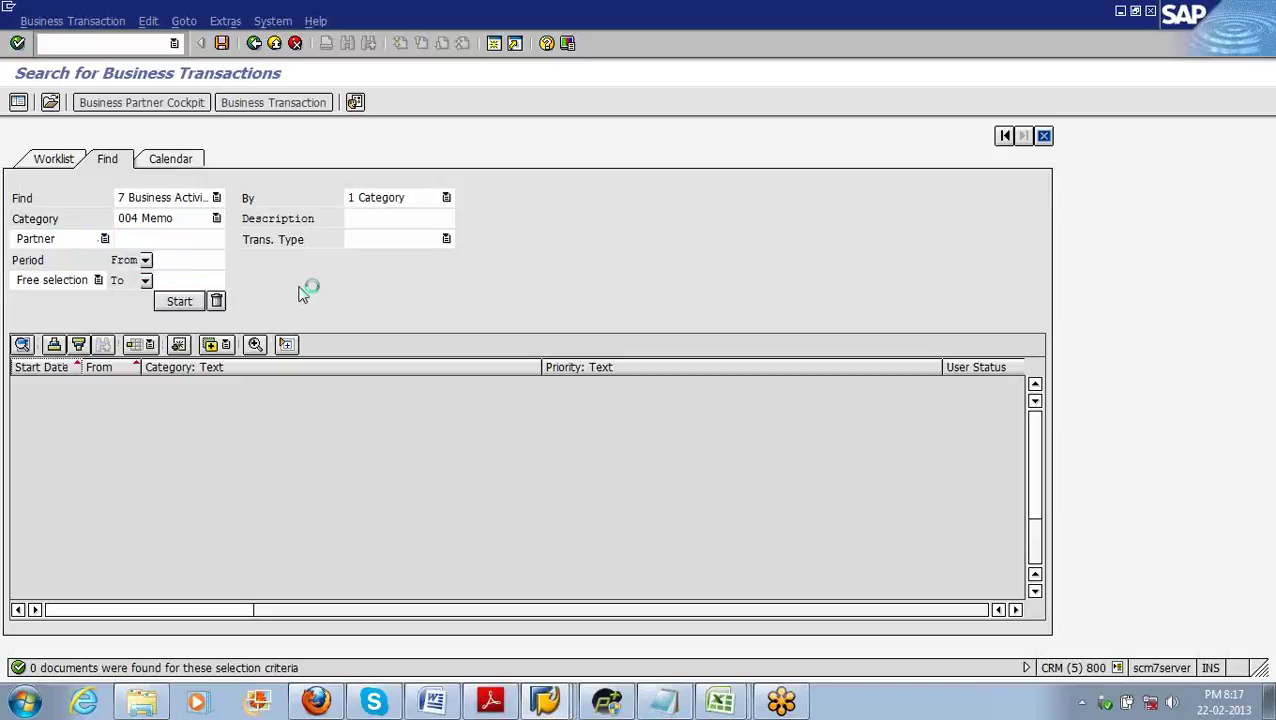
Step: Narrow the category, priority and user status columns in the list of memos
double_click(540, 370)
left_click_drag(655, 367, 346, 383)
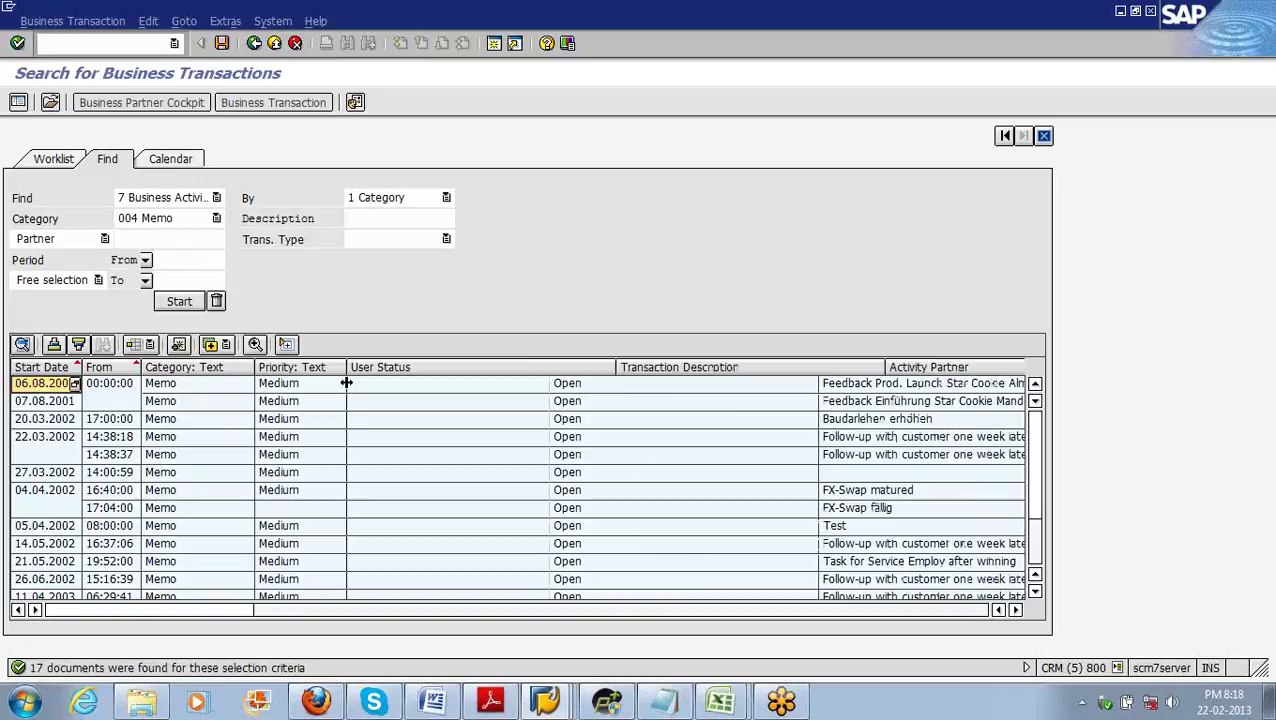
left_click_drag(588, 410, 419, 400)
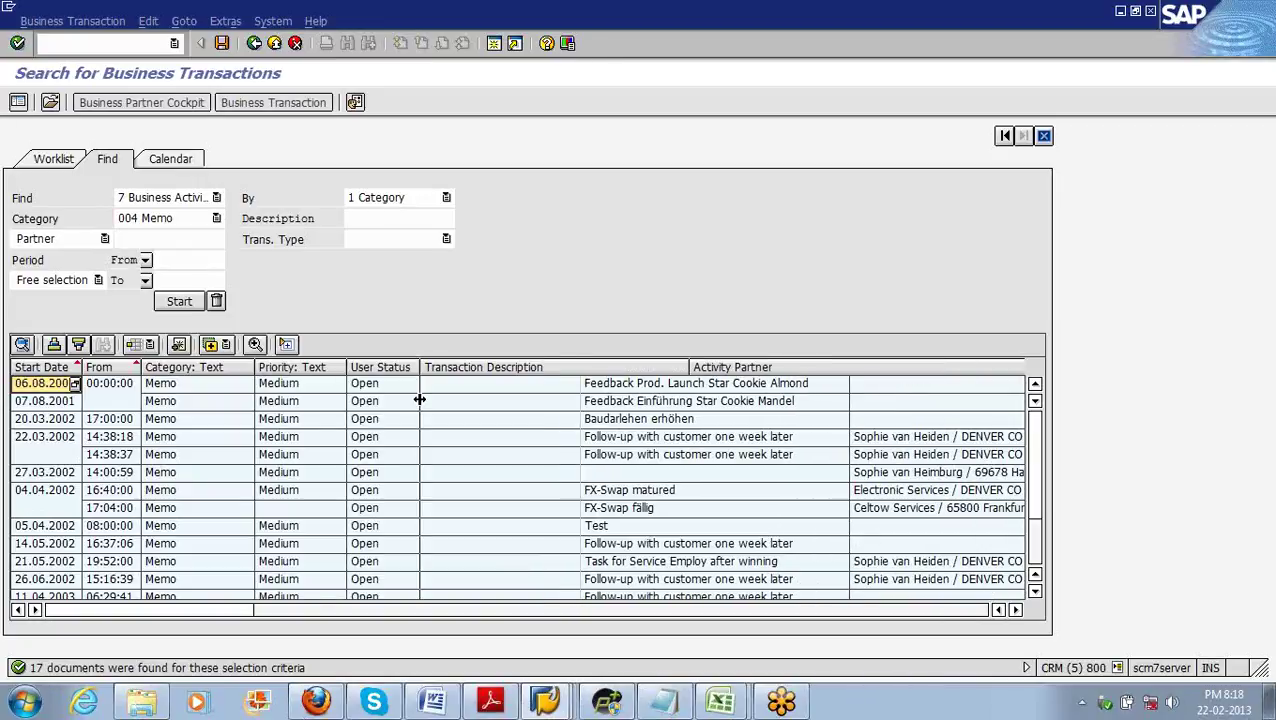
Step: Examine the remaining activity categories through to the end of the category list, then close it without choosing another one
left_click(216, 218)
left_click(215, 371)
left_click(215, 371)
left_click(218, 371)
left_click(218, 371)
left_click(218, 371)
left_click(218, 371)
left_click(218, 371)
left_click(218, 371)
left_click(218, 371)
left_click(218, 371)
left_click(218, 371)
left_click(218, 371)
left_click(218, 371)
left_click(218, 371)
left_click(218, 371)
left_click(218, 371)
left_click(218, 371)
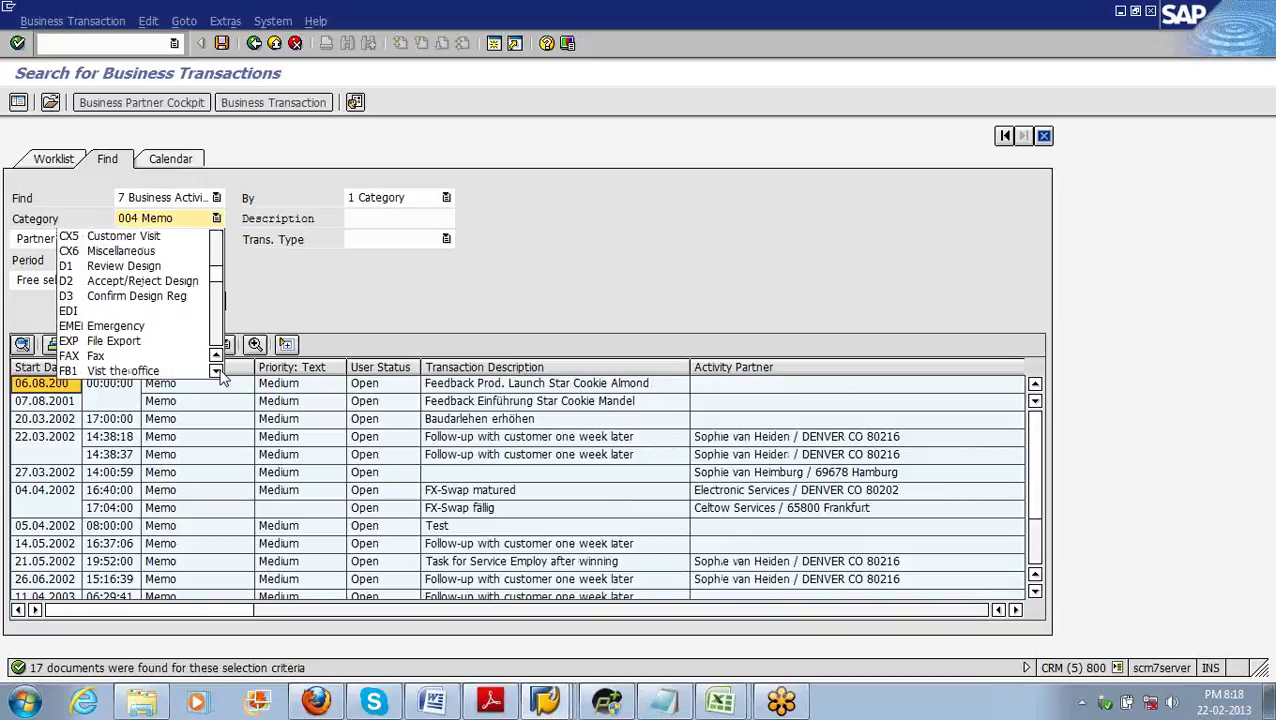
left_click(218, 371)
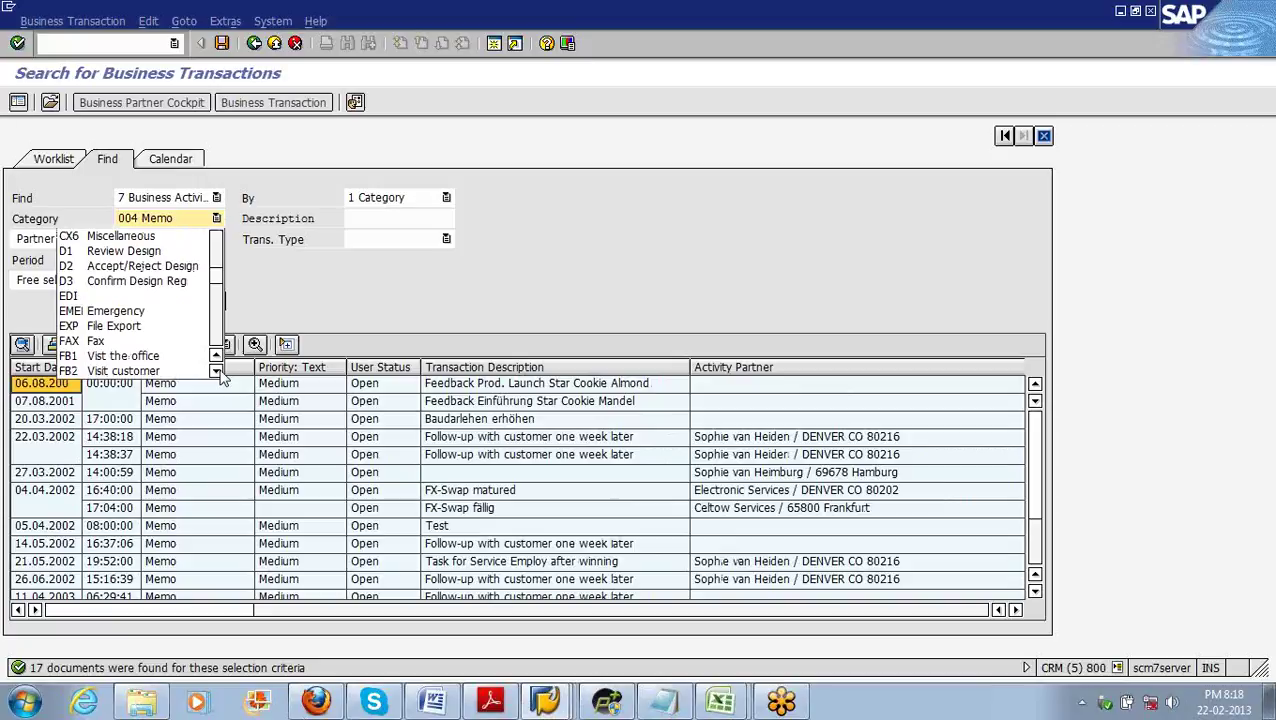
left_click(216, 371)
left_click(216, 371)
left_click(216, 371)
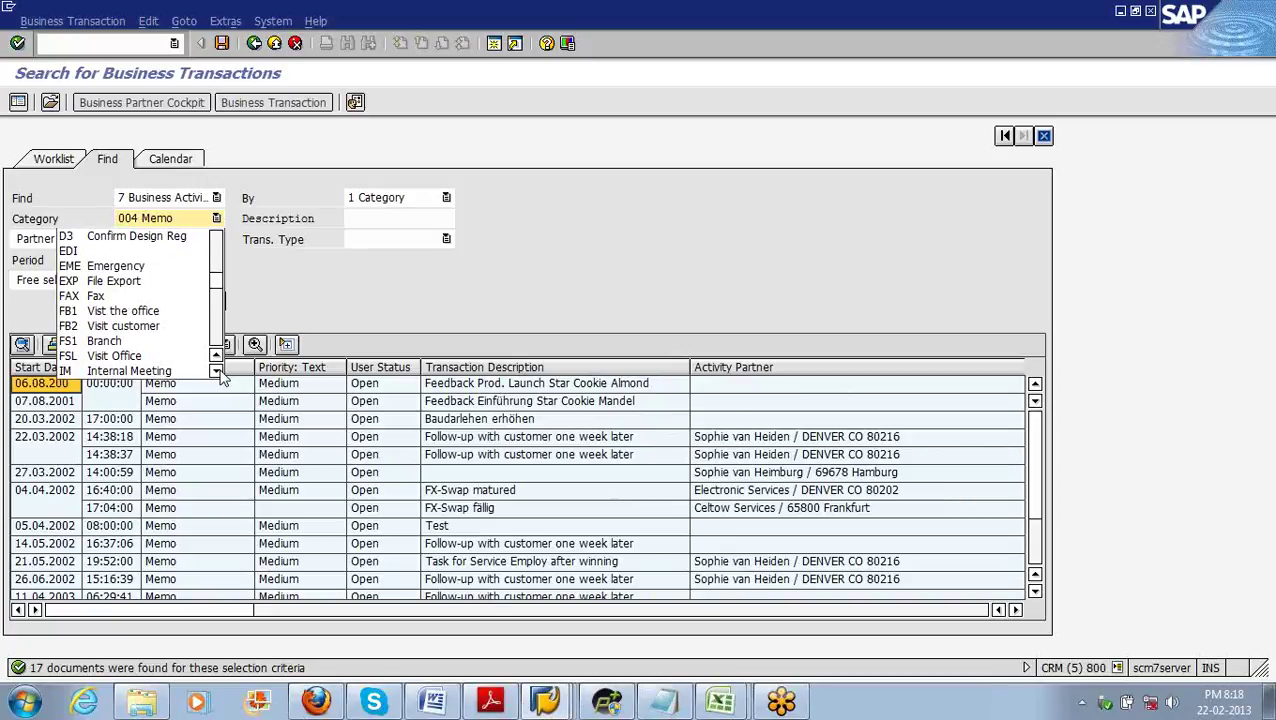
scroll(221, 372, "down", 1)
scroll(221, 375, "down", 2)
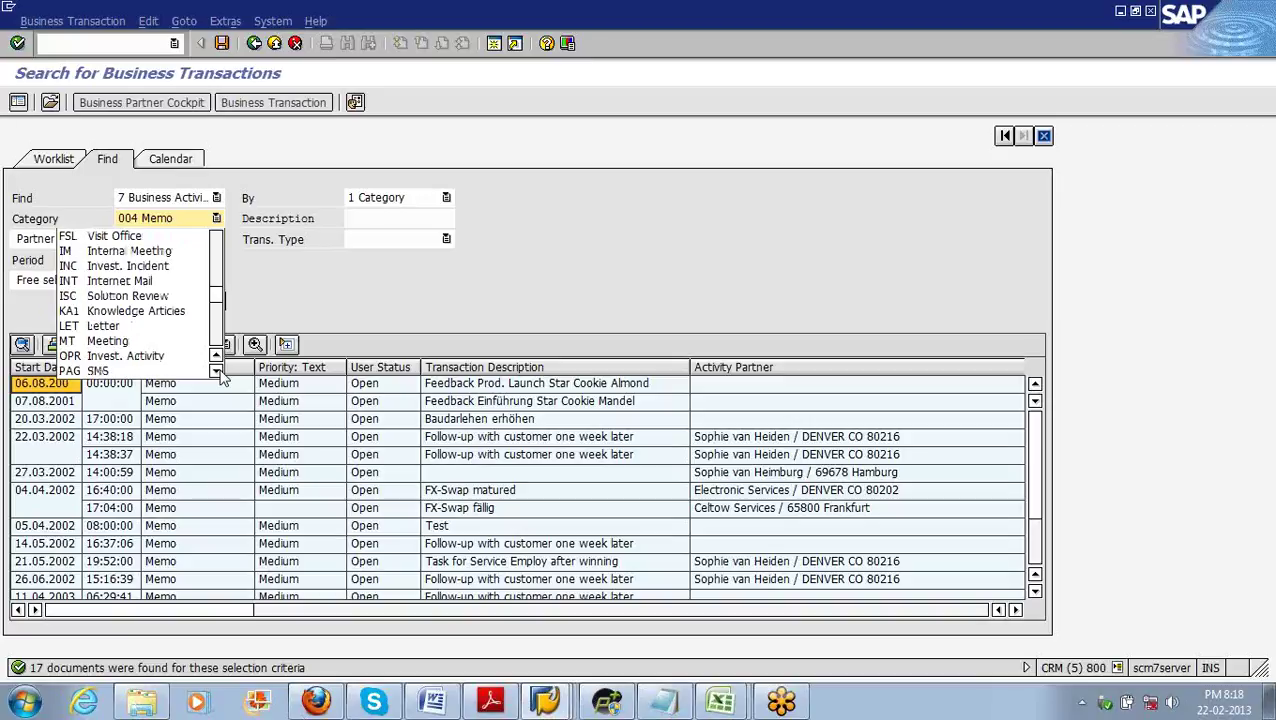
scroll(221, 375, "down", 2)
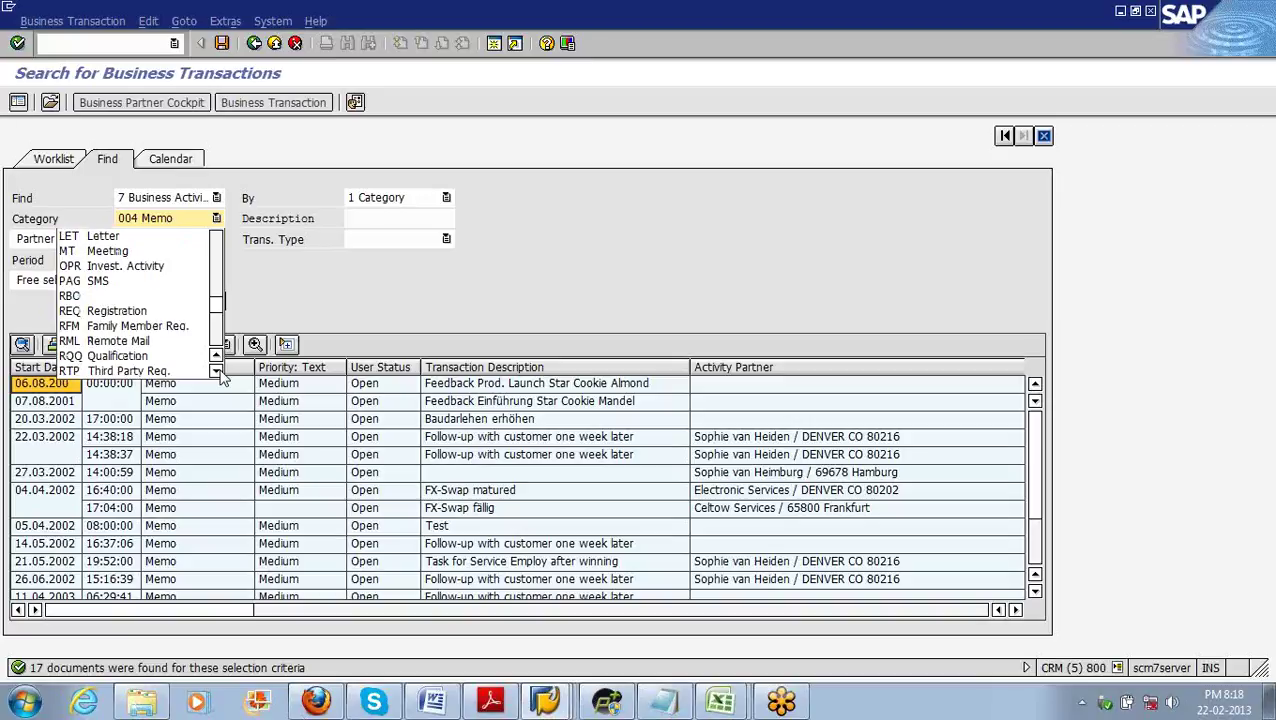
scroll(221, 375, "down", 3)
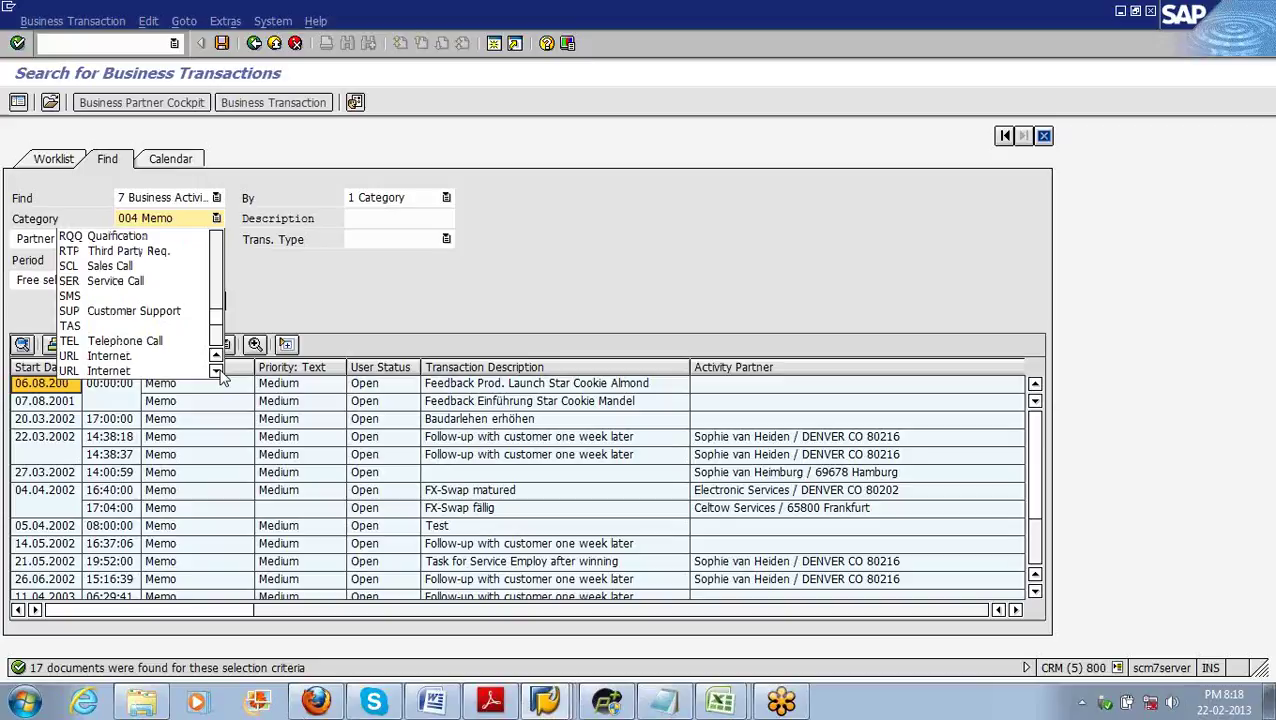
scroll(221, 375, "down", 4)
key("Escape")
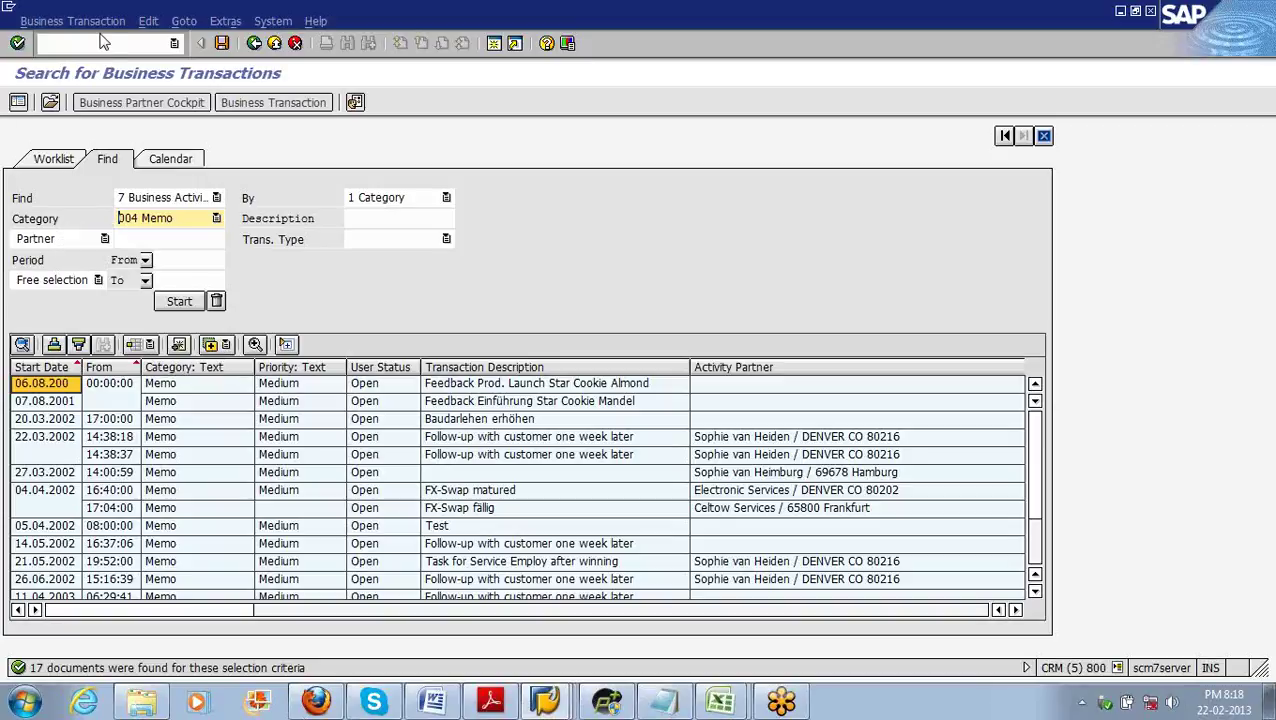
Step: Start creating a business transaction and select Task (Simple) in the Task group as its transaction type
left_click(72, 20)
left_click(83, 43)
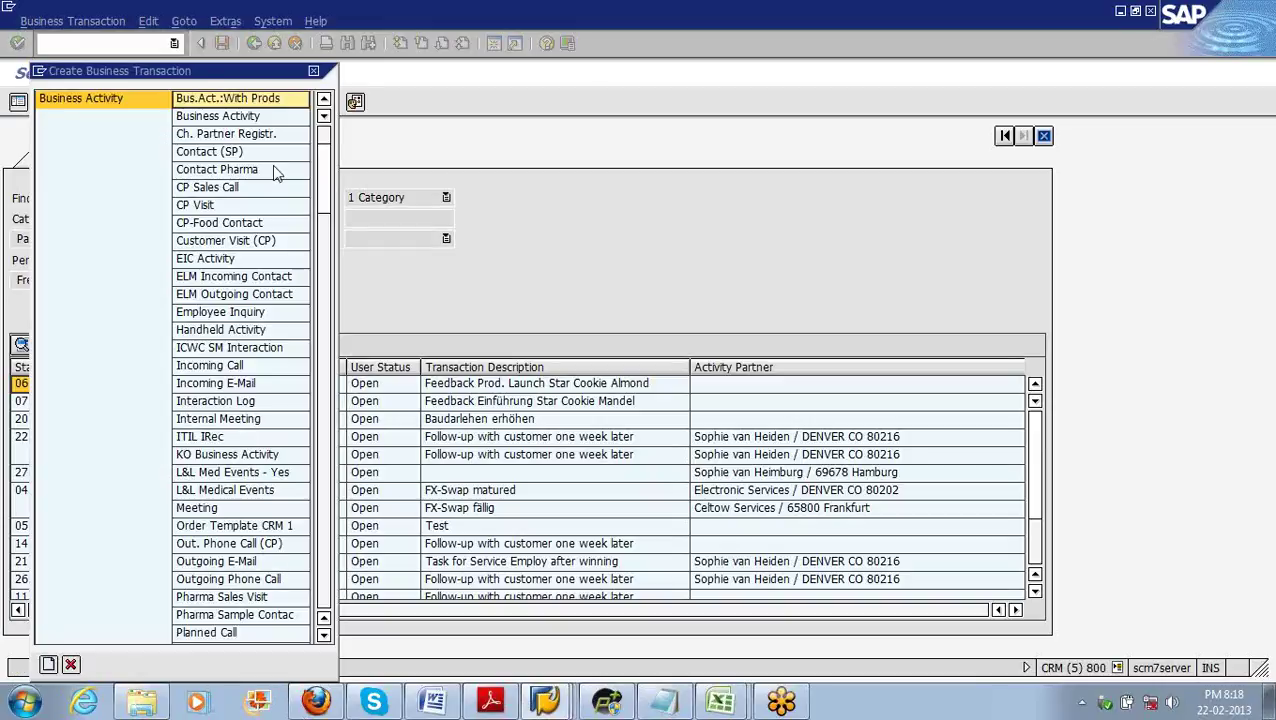
scroll(330, 225, "down", 5)
left_click_drag(327, 225, 329, 645)
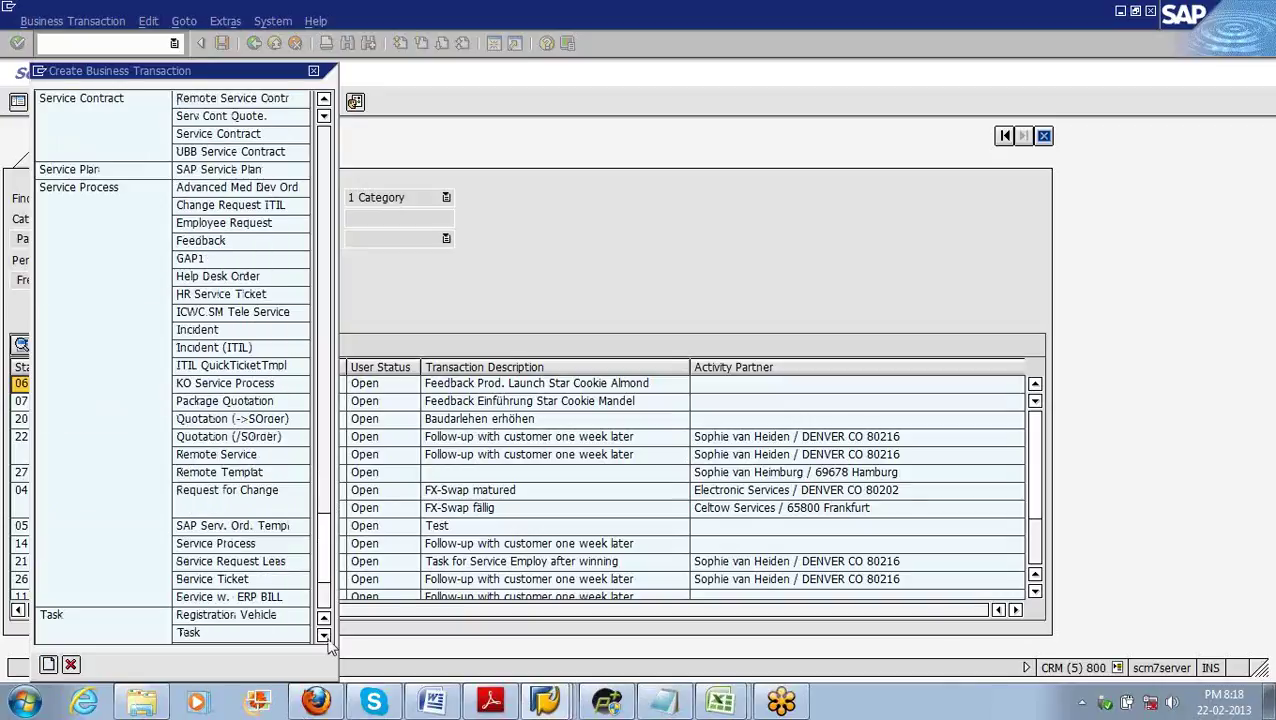
scroll(329, 645, "down", 2)
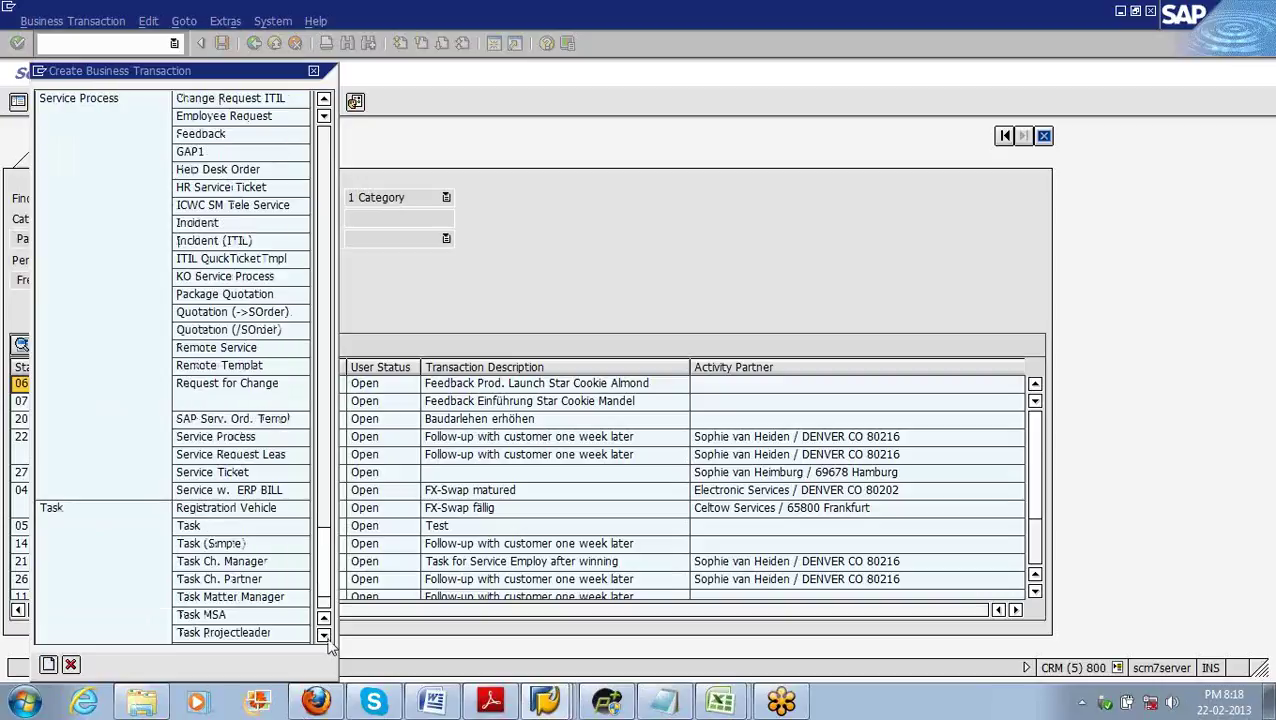
left_click(326, 638)
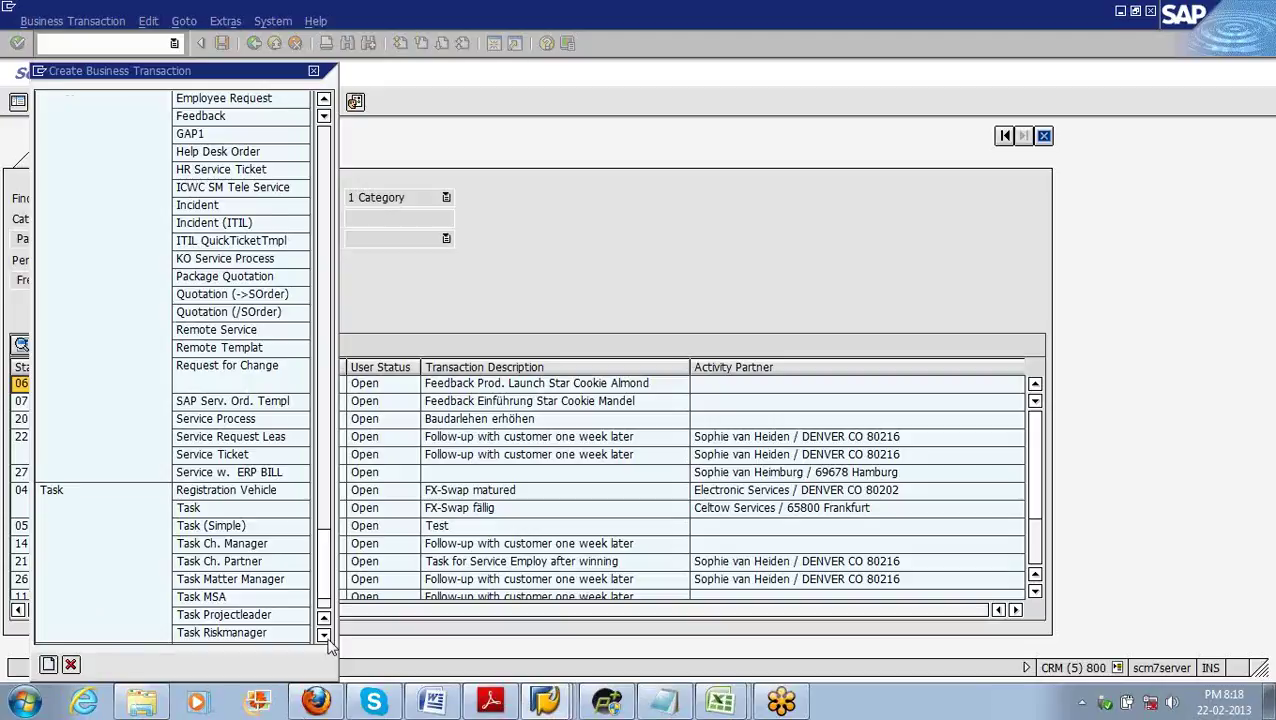
scroll(212, 452, "down", 1)
left_click(210, 472)
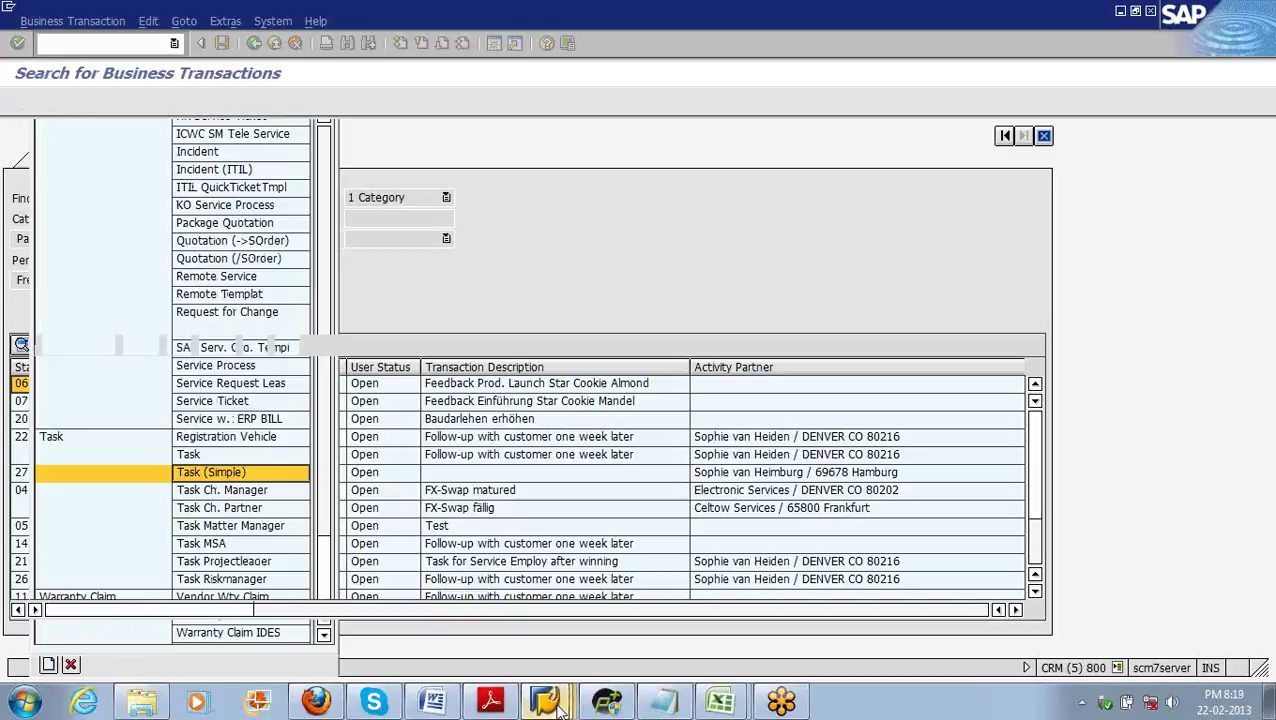
Step: Compare the activity category options of the Media Store Visit appointment with the category of the new simple task
right_click(558, 706)
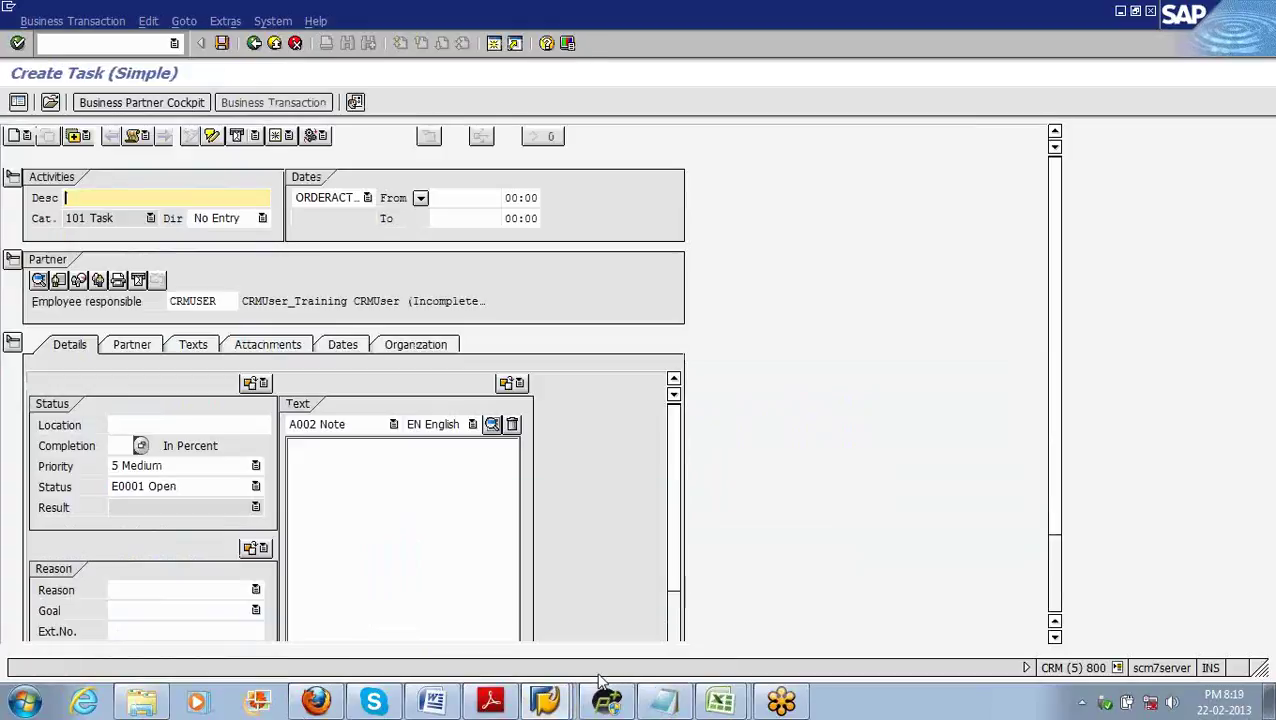
left_click(556, 700)
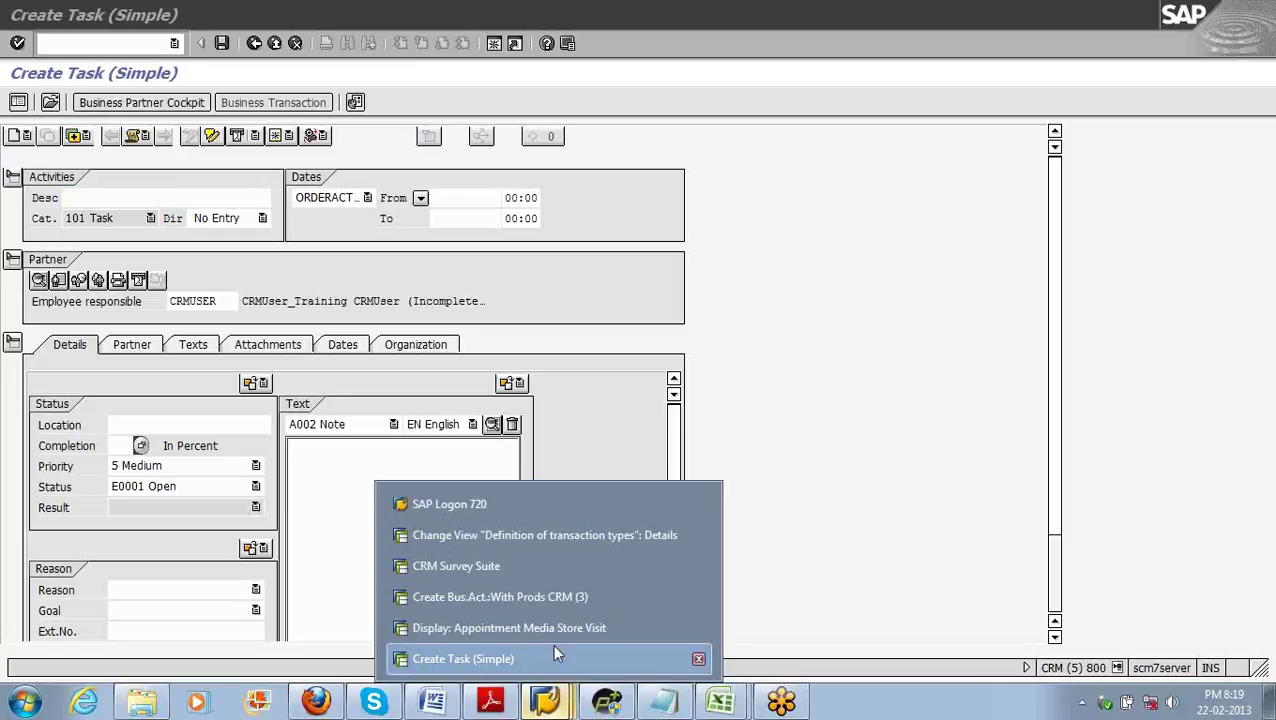
left_click(555, 650)
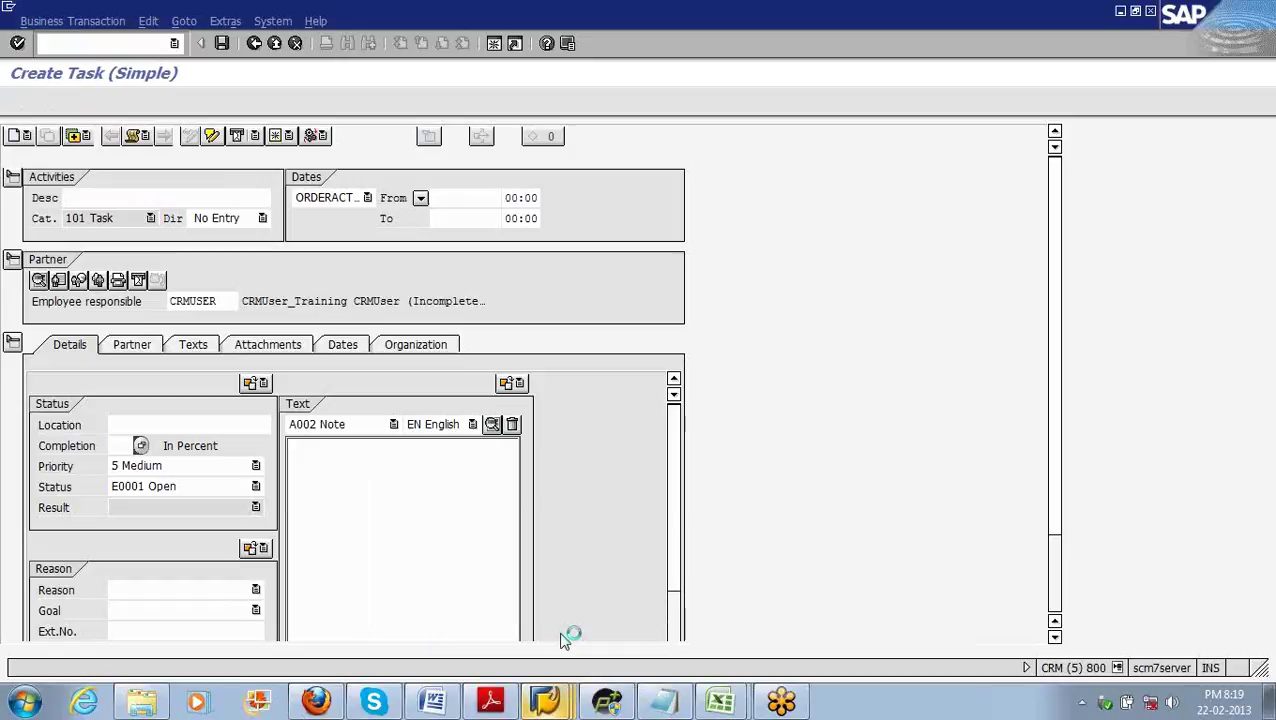
key("alt+Tab")
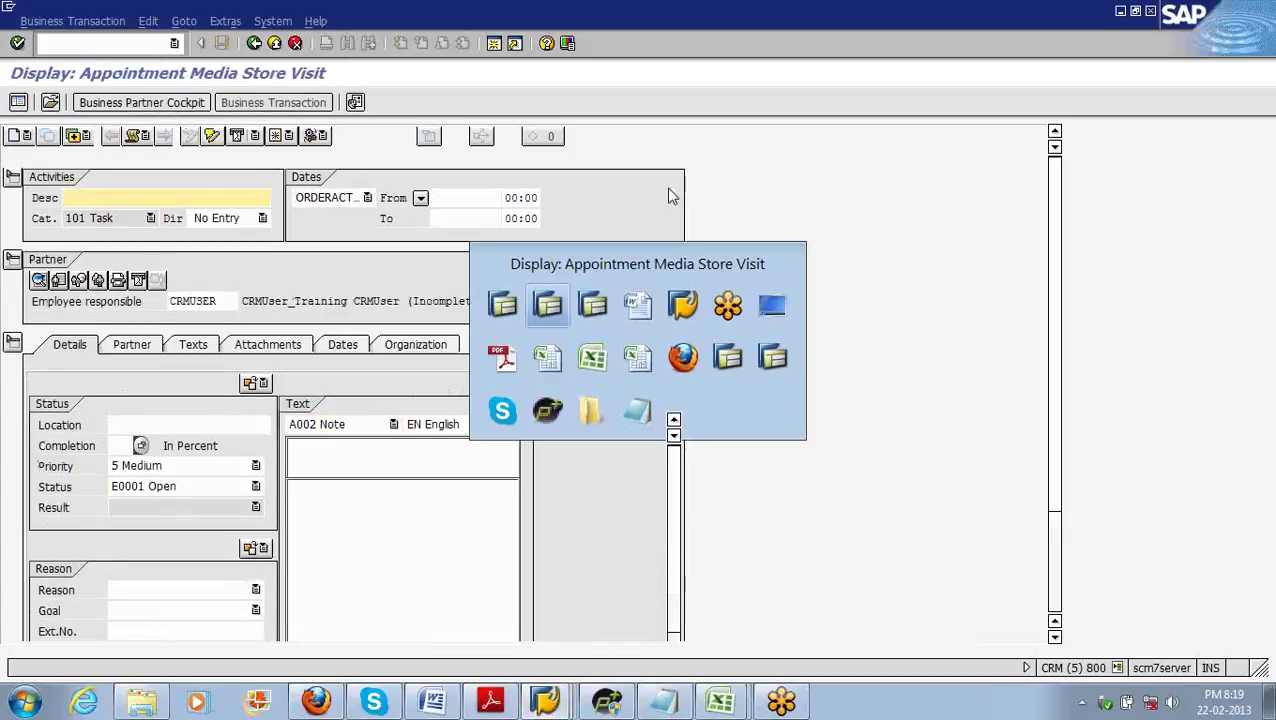
left_click(151, 219)
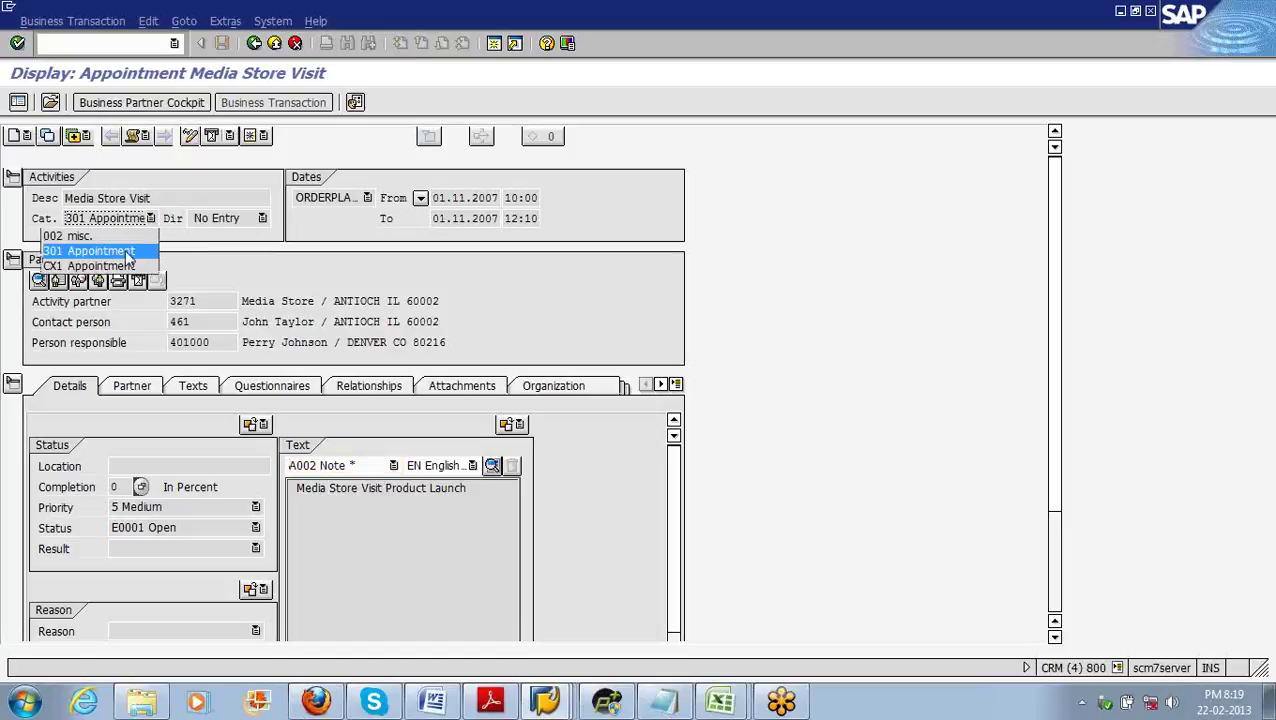
left_click(150, 250)
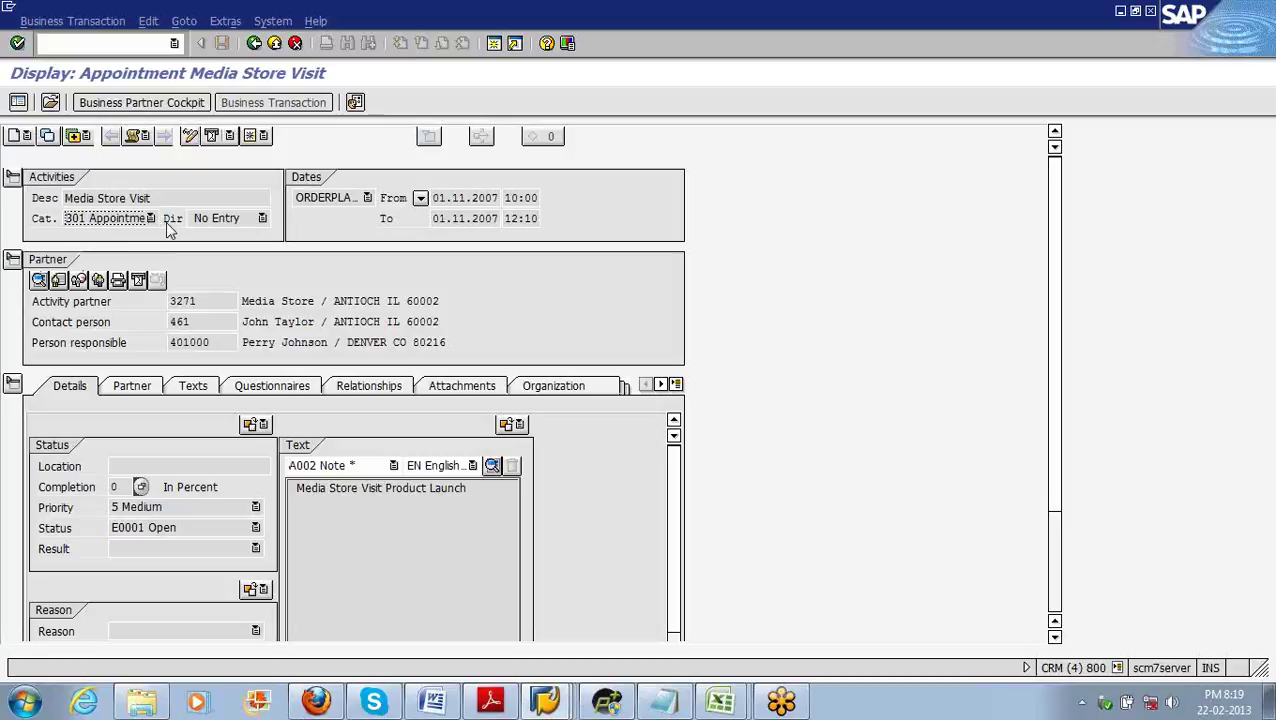
key("alt+Tab")
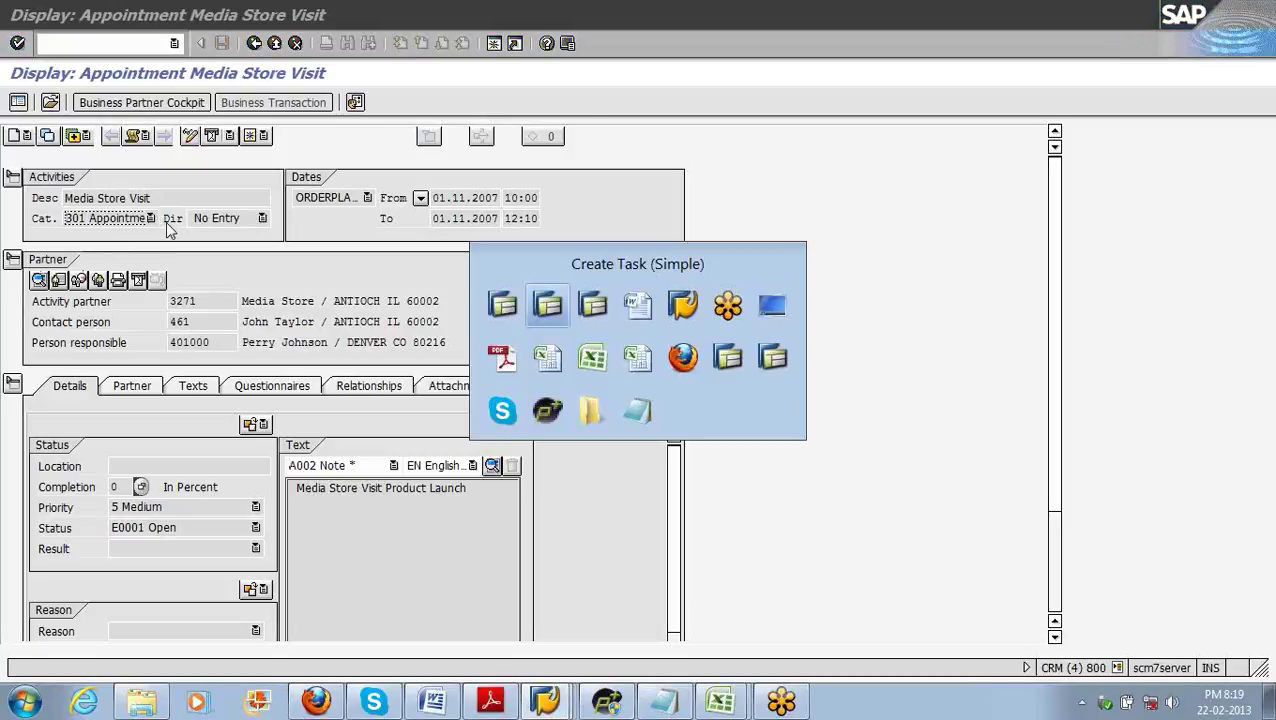
left_click(205, 253)
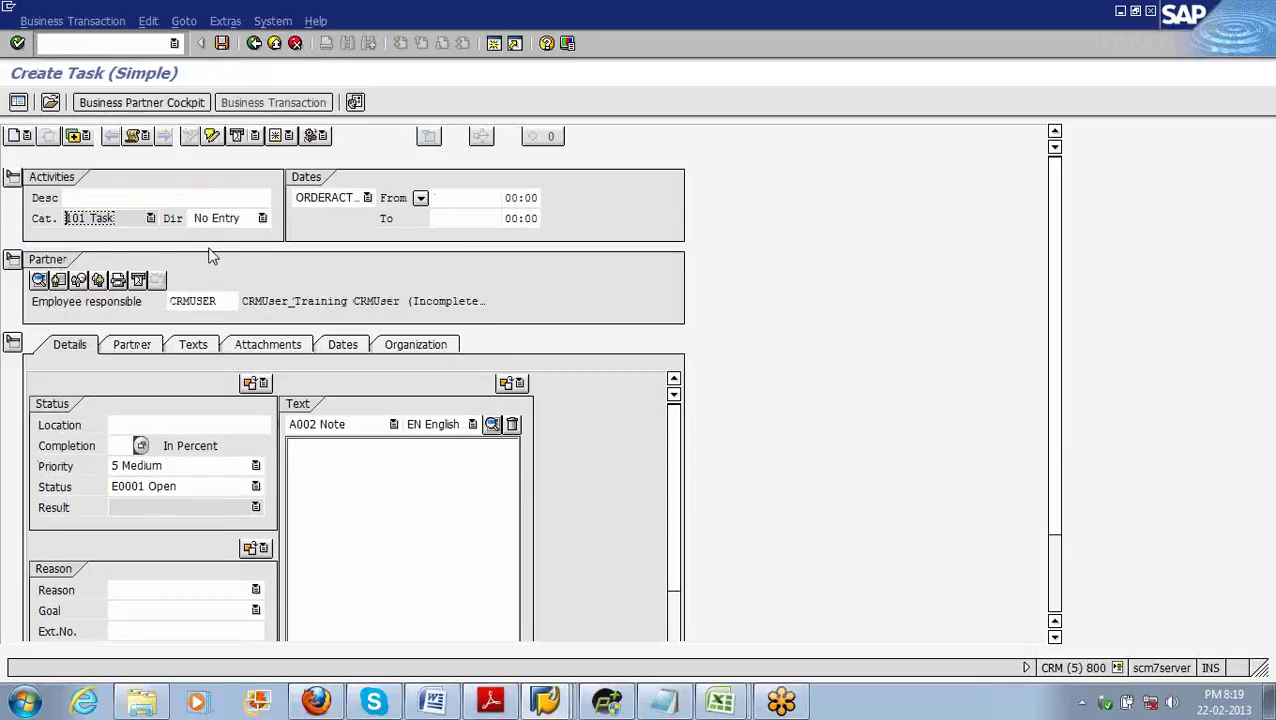
key("alt+Tab")
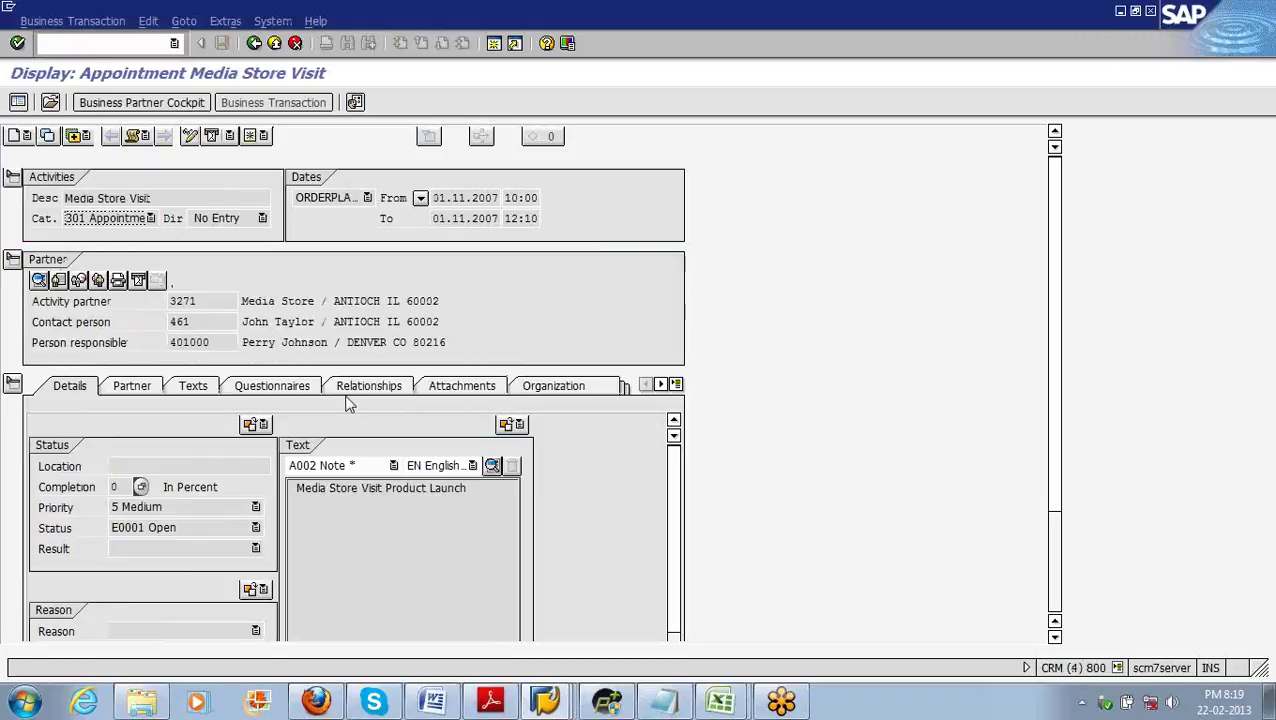
Step: Examine the activity partner, contact person and person responsible of the Media Store Visit appointment
left_click(434, 704)
left_click(192, 298)
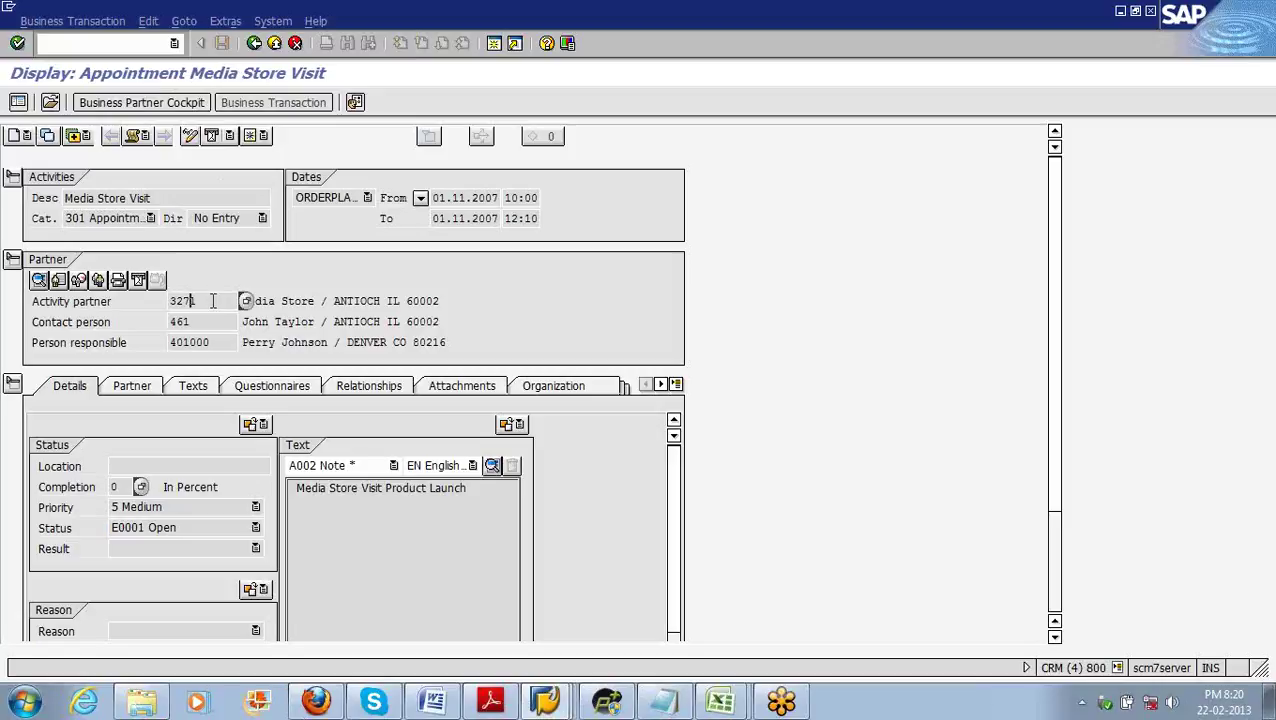
left_click_drag(197, 301, 136, 305)
left_click(185, 323)
double_click(185, 323)
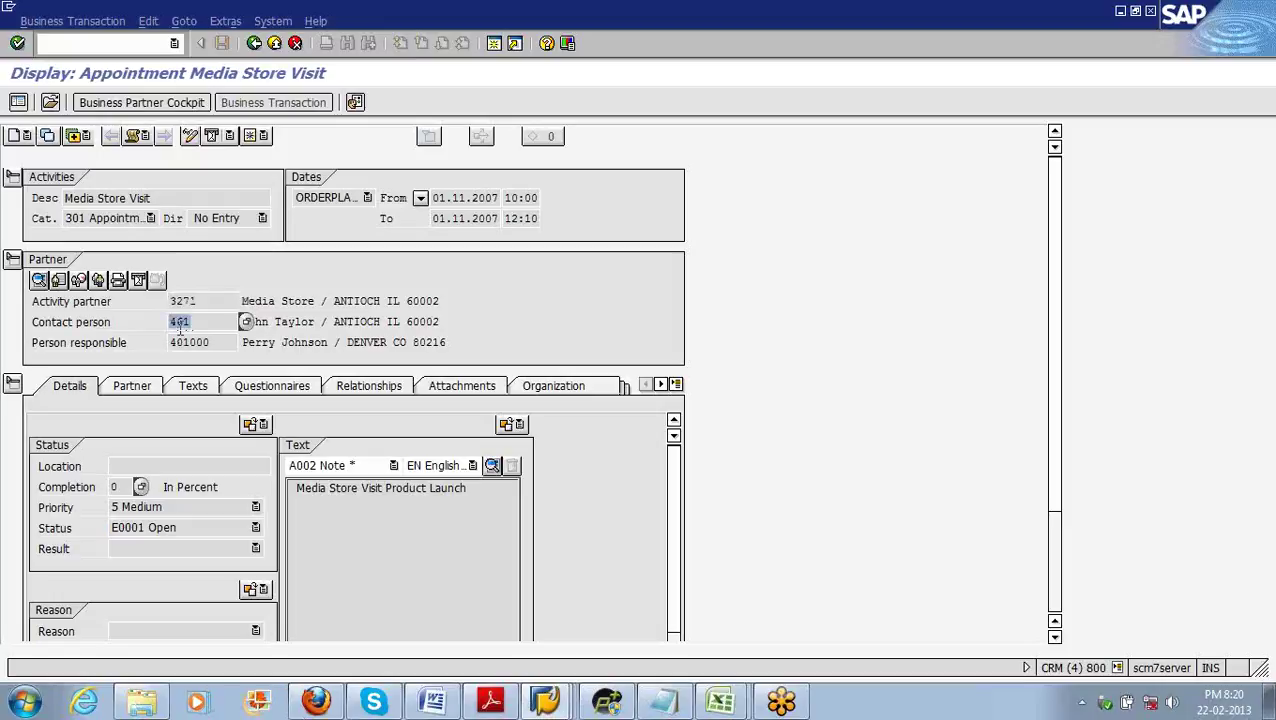
left_click(218, 342)
double_click(196, 342)
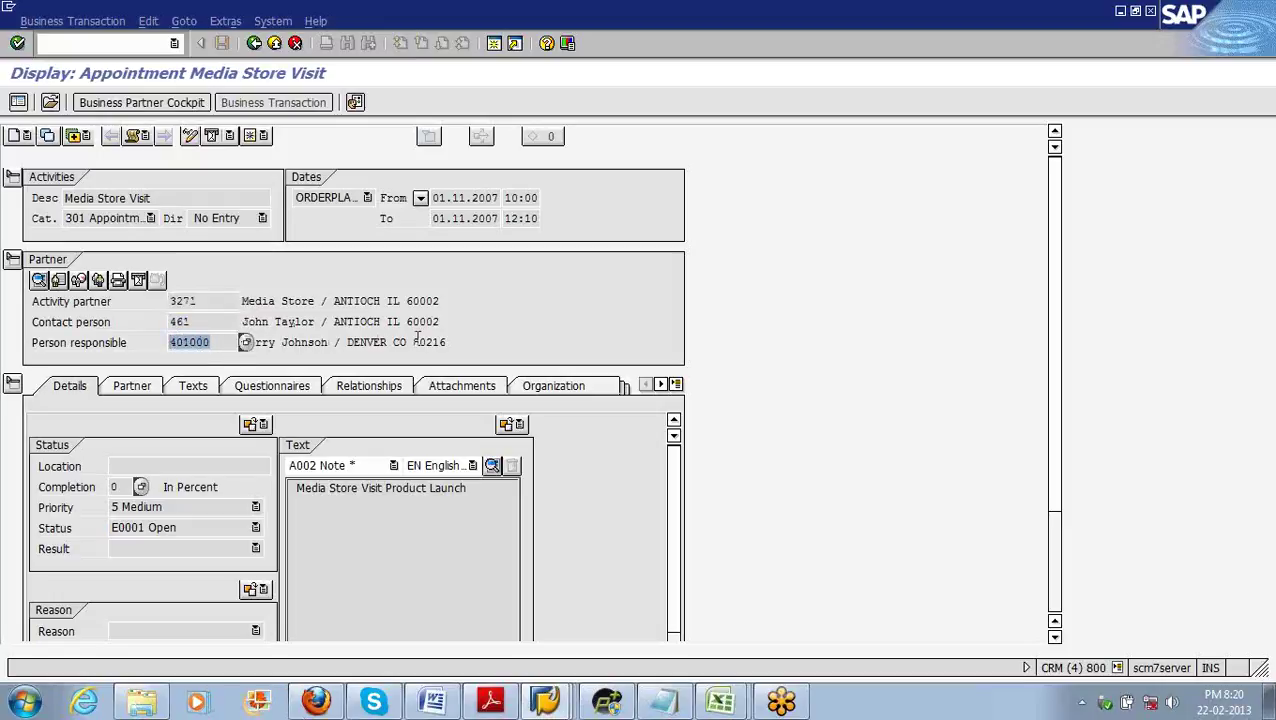
left_click(217, 322)
left_click(220, 342)
left_click(219, 321)
left_click(195, 301)
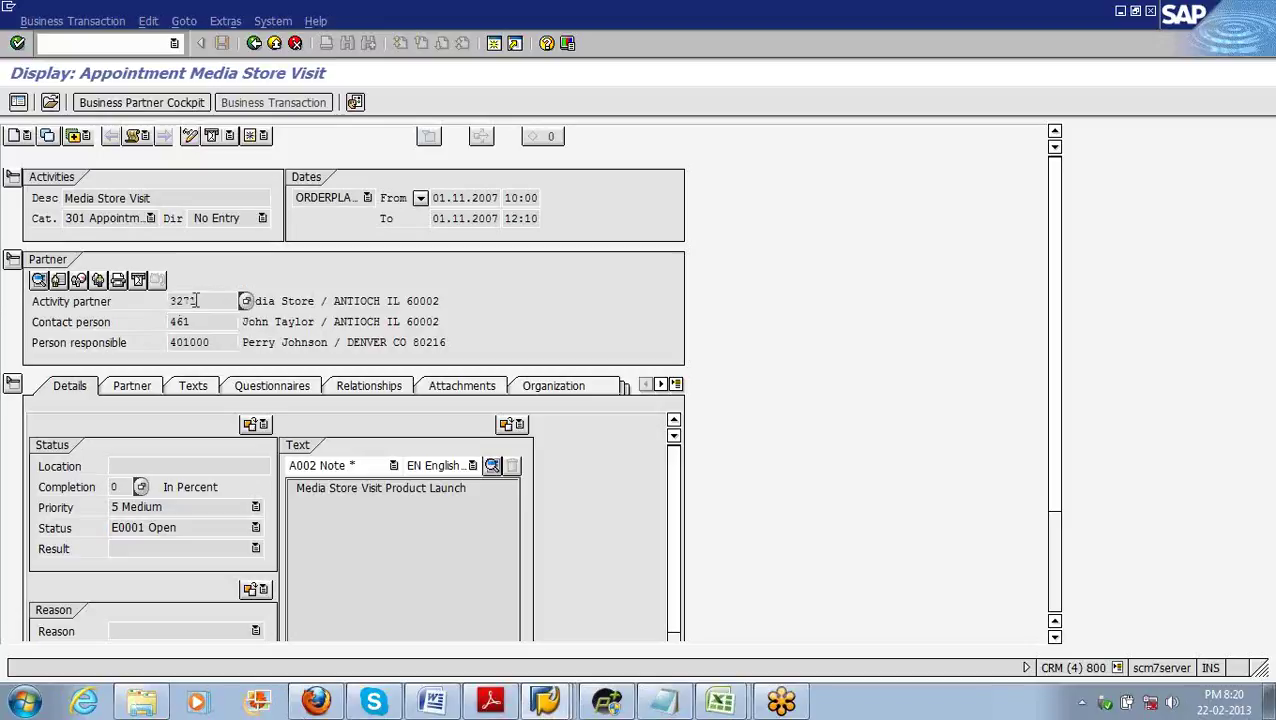
left_click_drag(200, 301, 176, 301)
Step: Examine the start and end dates and the note text of the Media Store Visit appointment
left_click(455, 198)
left_click(453, 218)
left_click(456, 199)
left_click(455, 219)
left_click(326, 488)
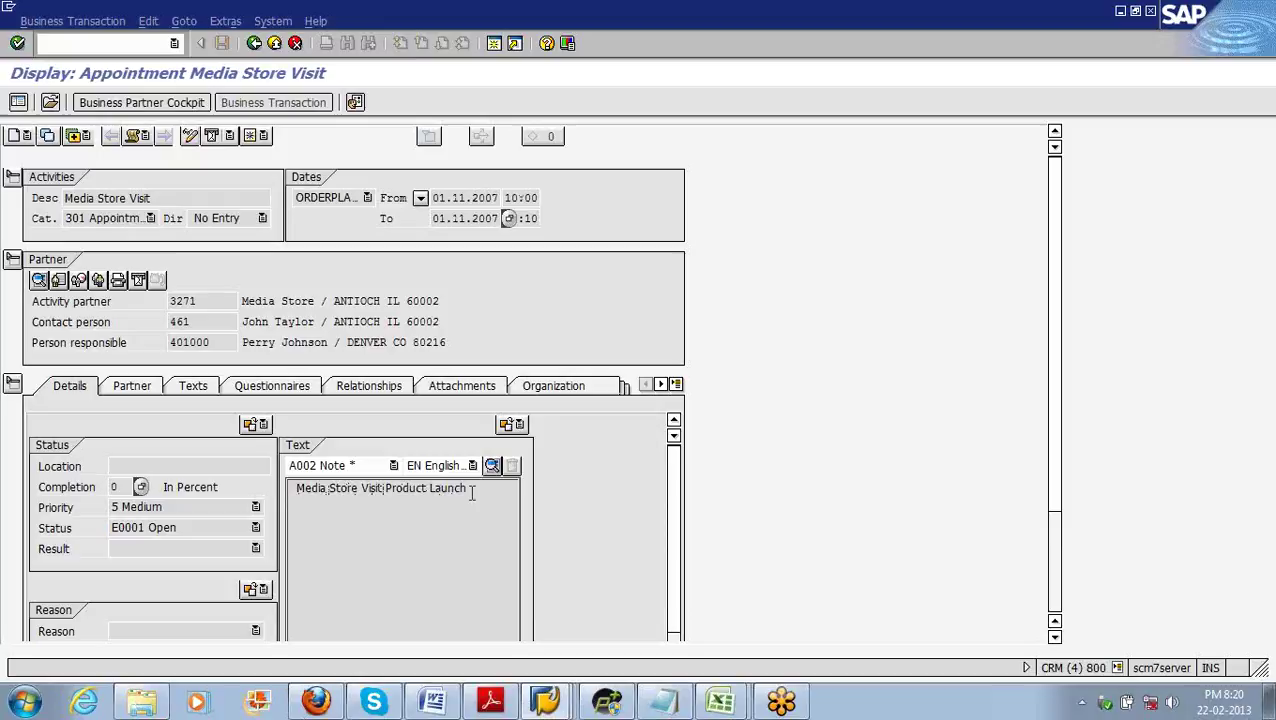
Step: Return to the new simple task in SAP and enter "Call the customer from the list" as its description
key("alt+Tab")
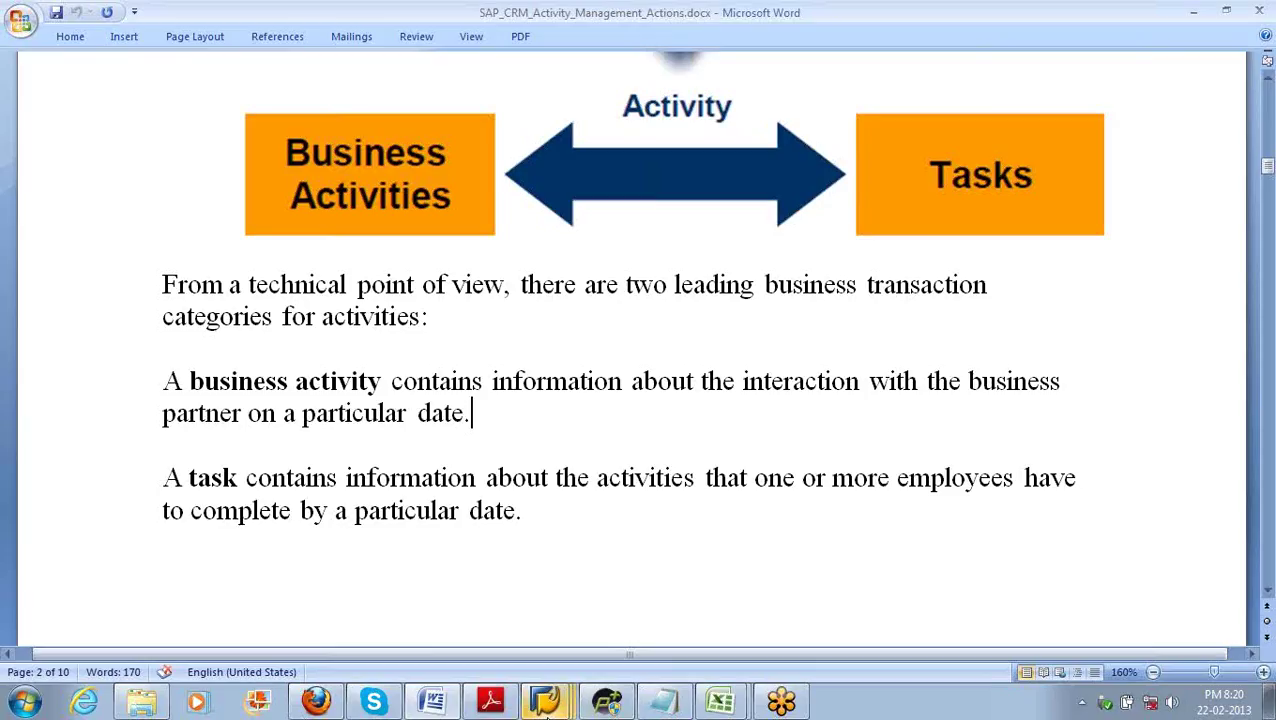
left_click(546, 703)
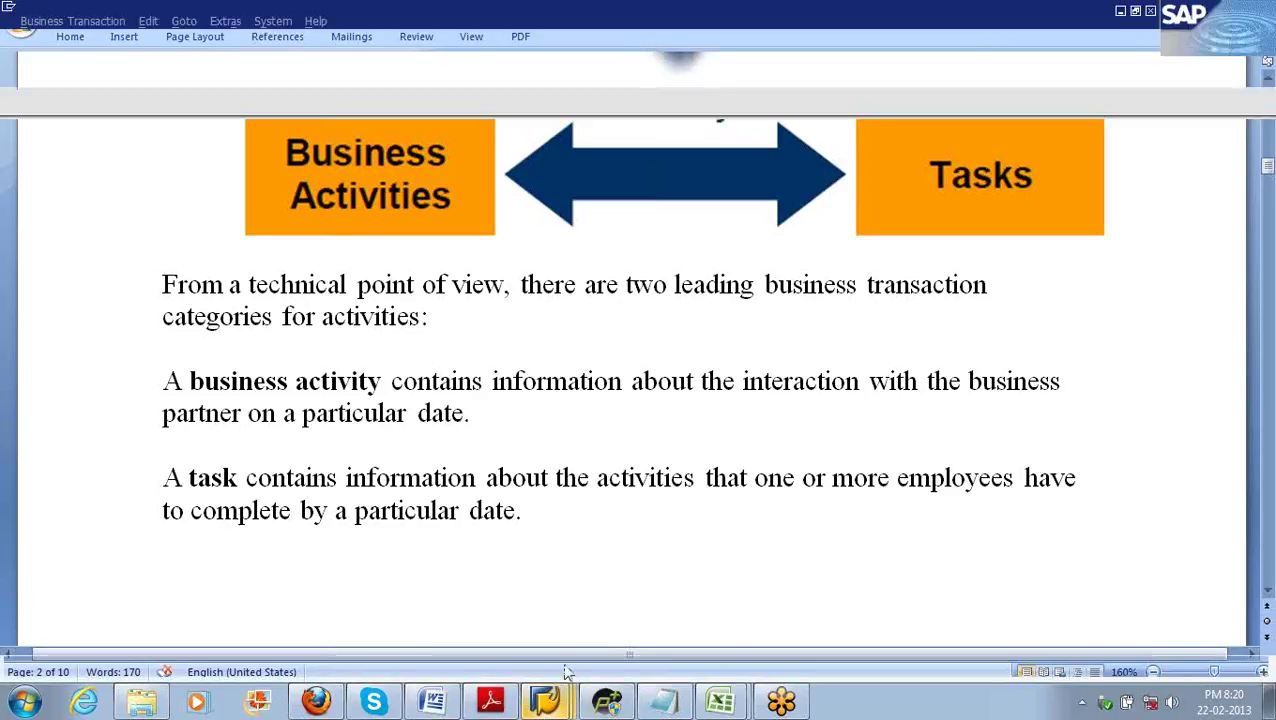
type("customer")
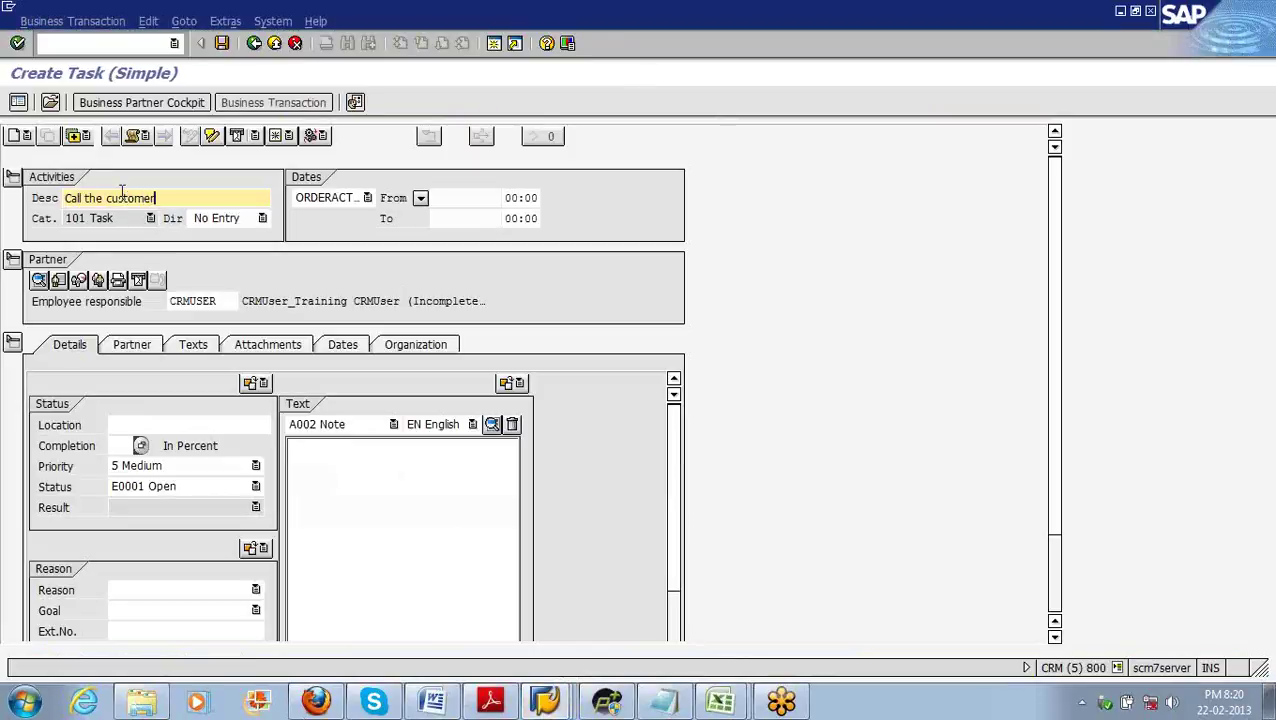
type(" from the list")
left_click(223, 300)
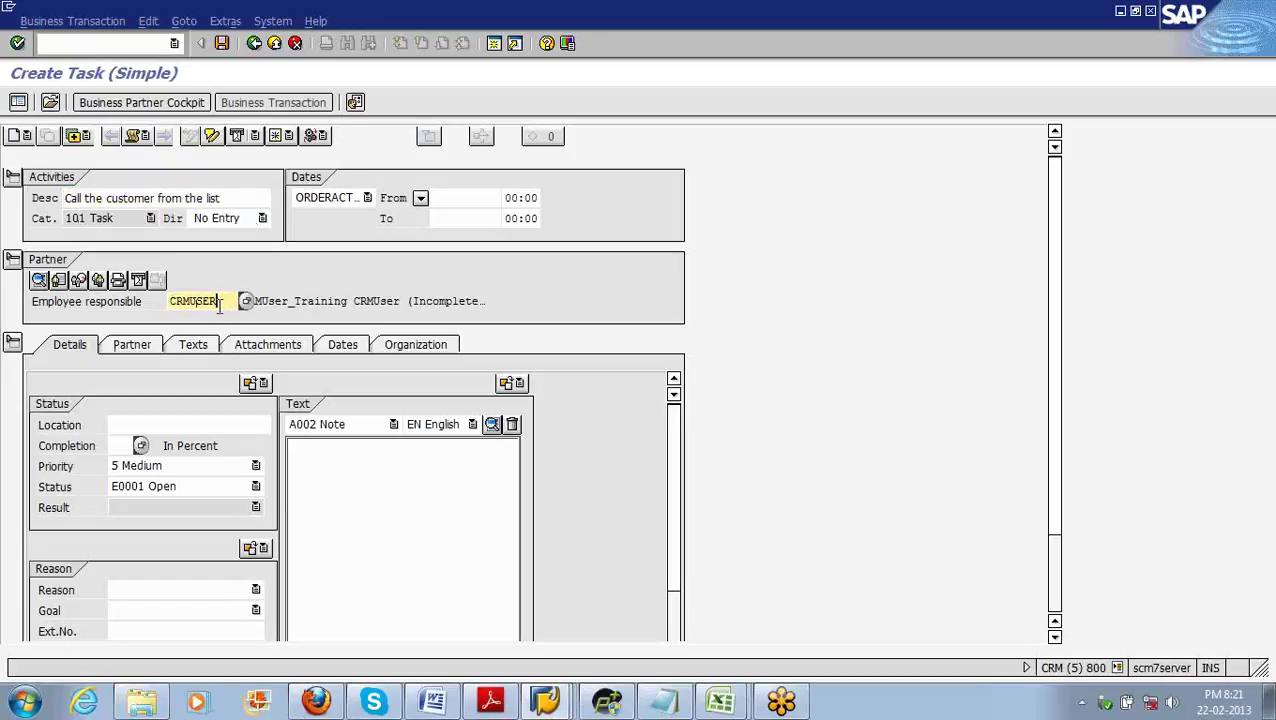
Step: Enter "Call each cutsomer in the list by end of today." as the note text of the task
left_click(320, 454)
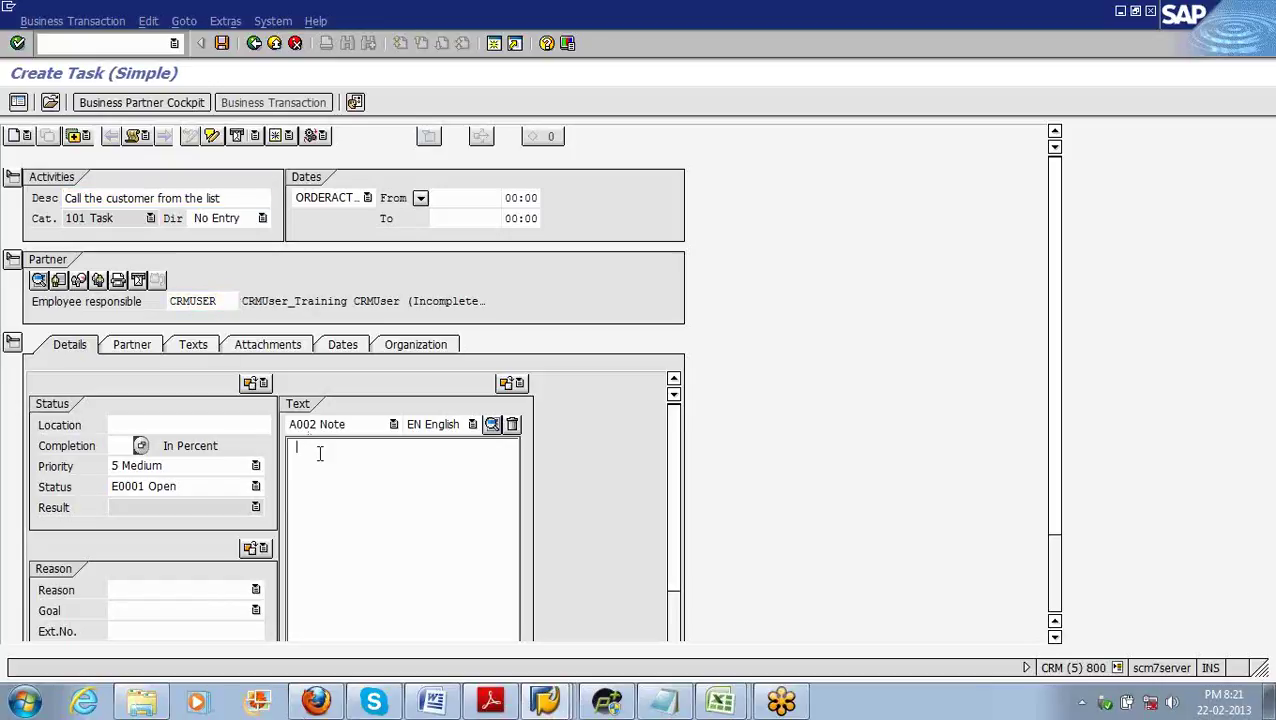
type("Call each cutsomer in the list.")
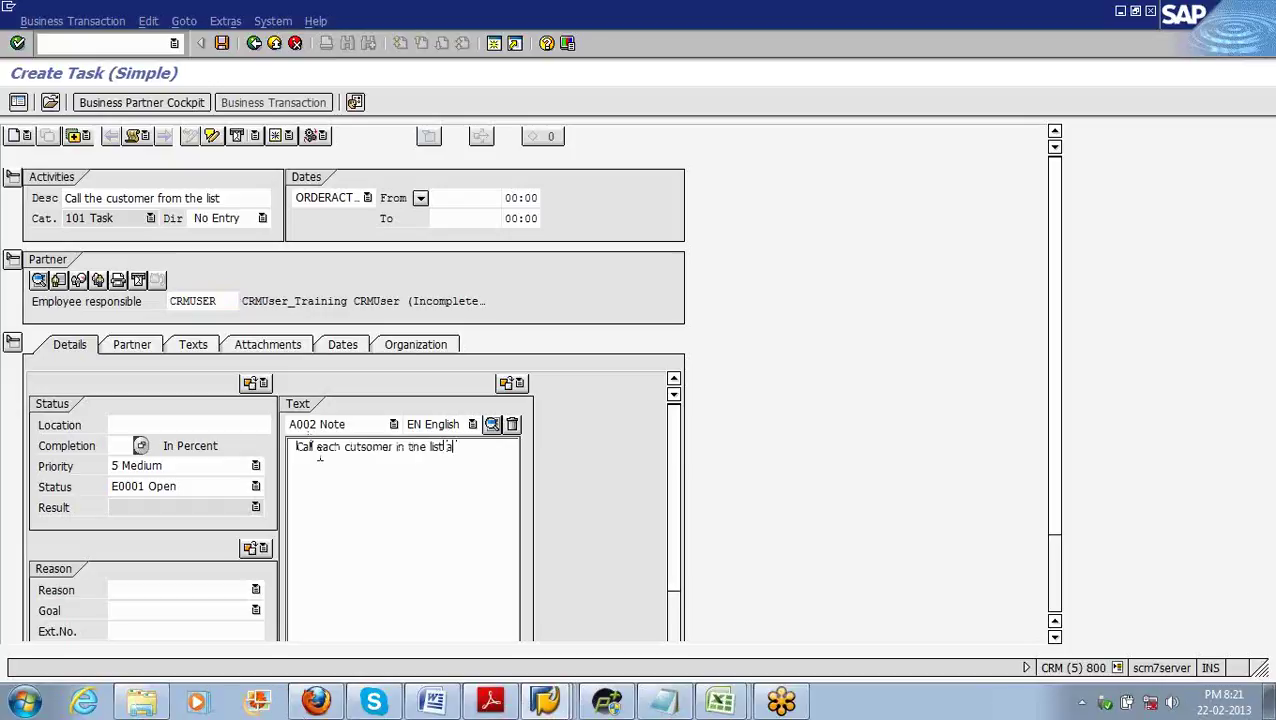
key("BackSpace")
type("by end of today.")
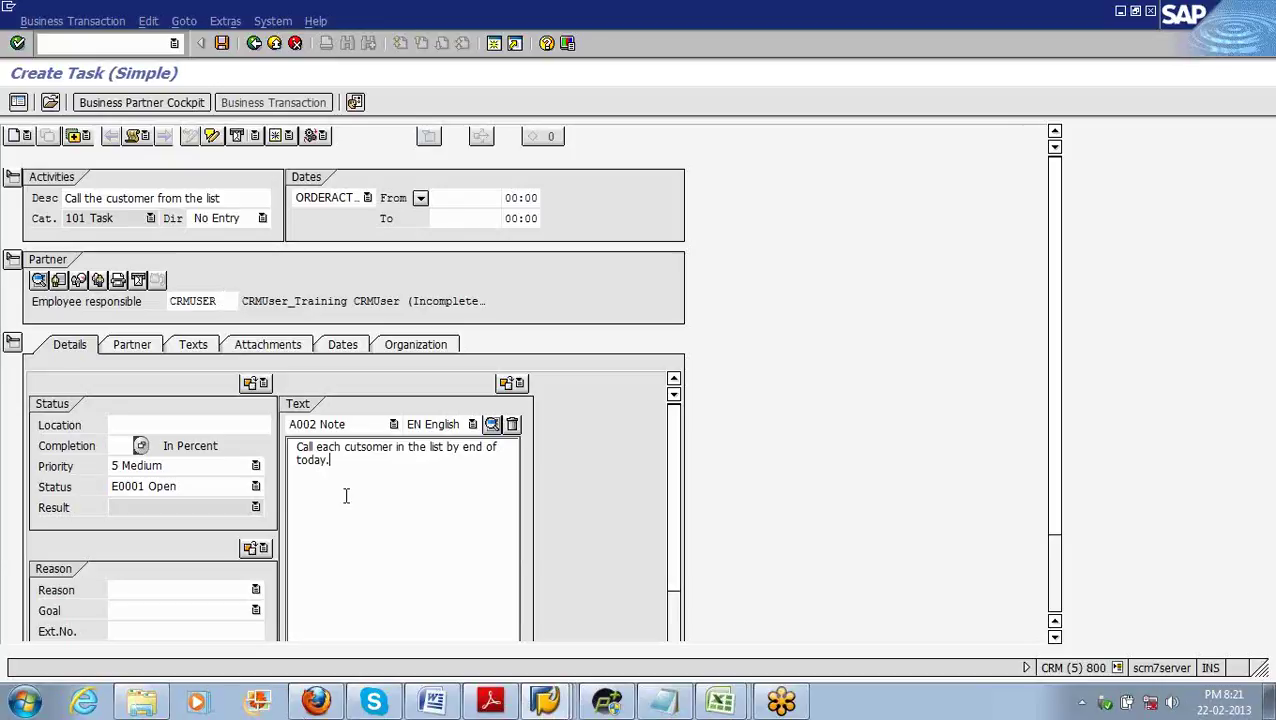
left_click(412, 500)
Step: Switch to the activity management document in Word and review the definitions of a task and a business activity
key("alt+Tab")
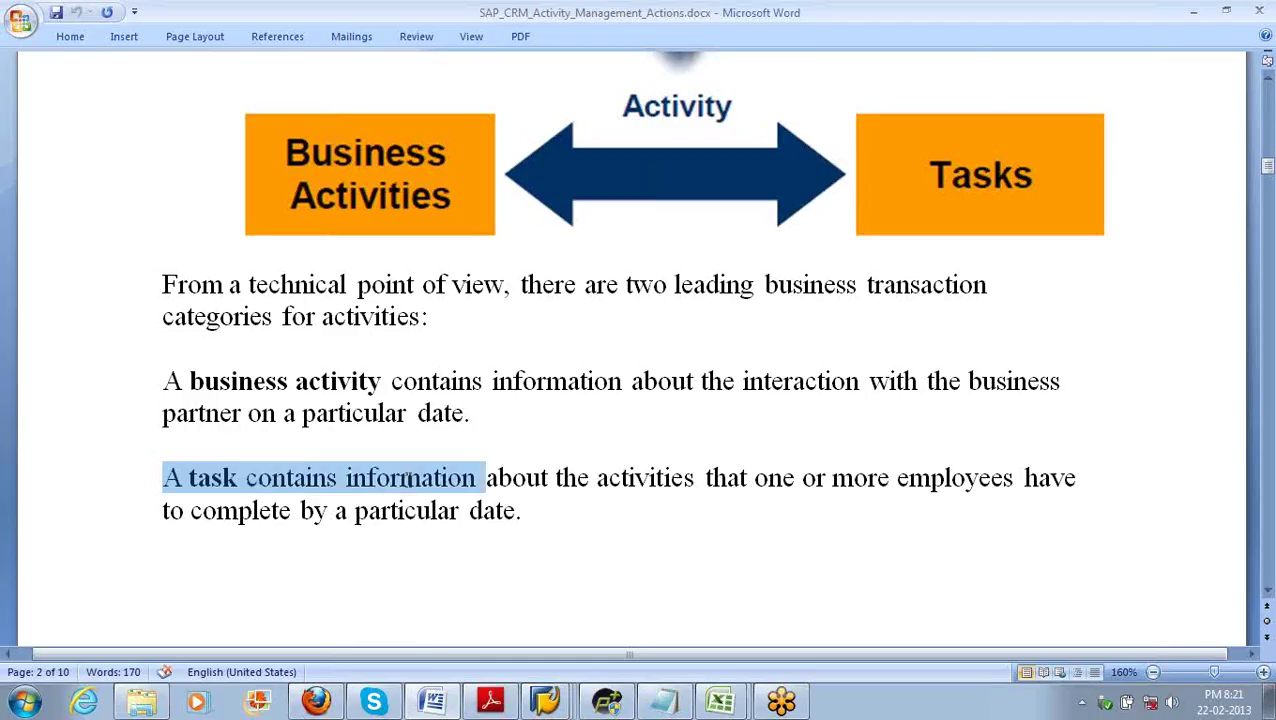
left_click_drag(408, 478, 869, 474)
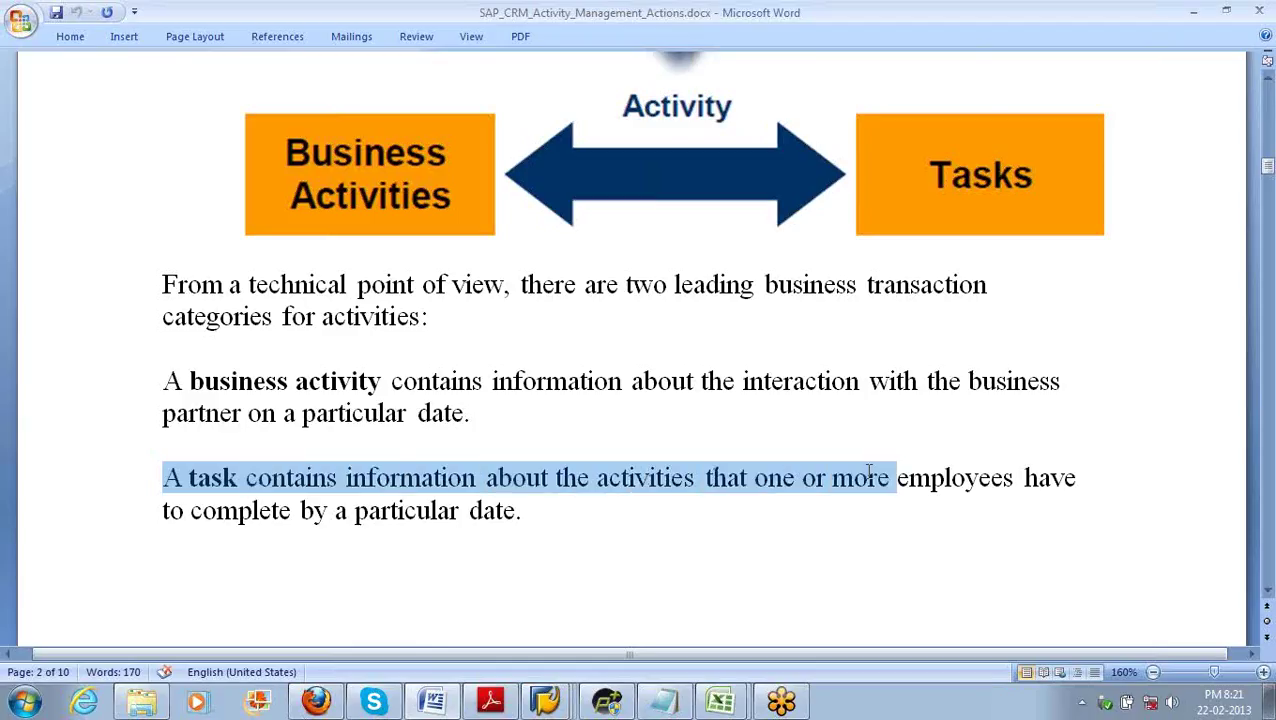
left_click_drag(869, 474, 692, 527)
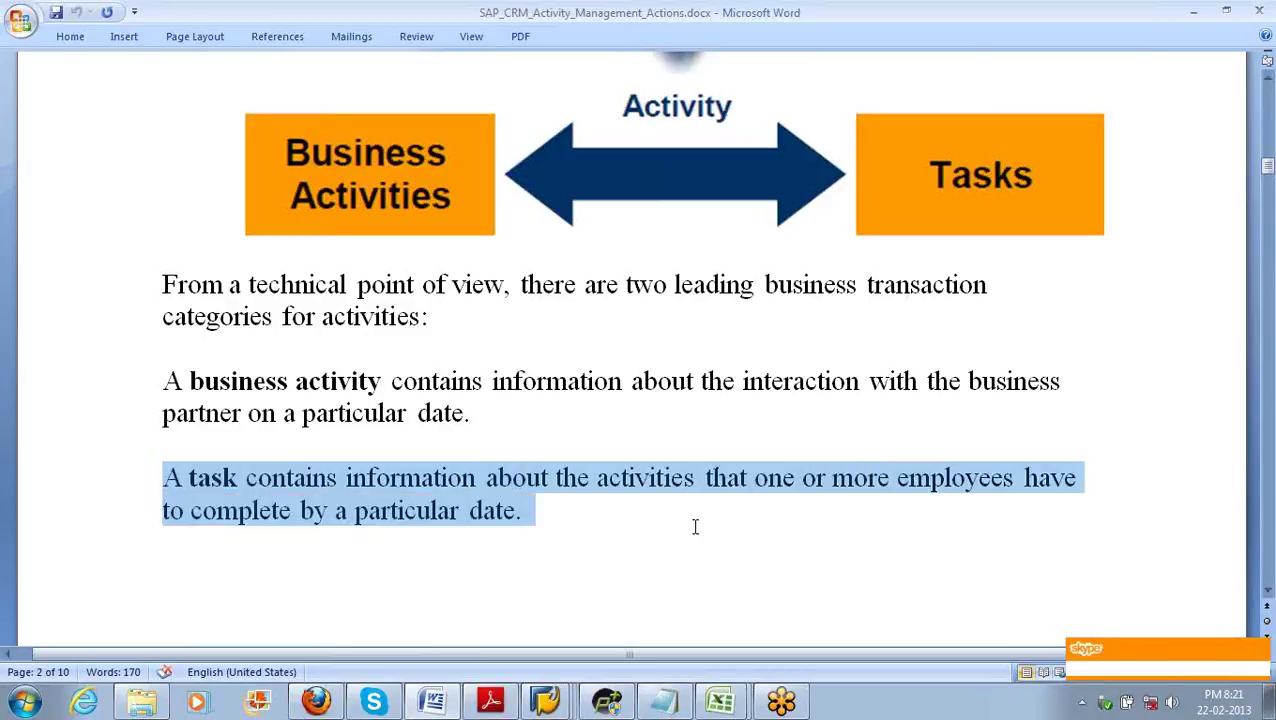
left_click(583, 511)
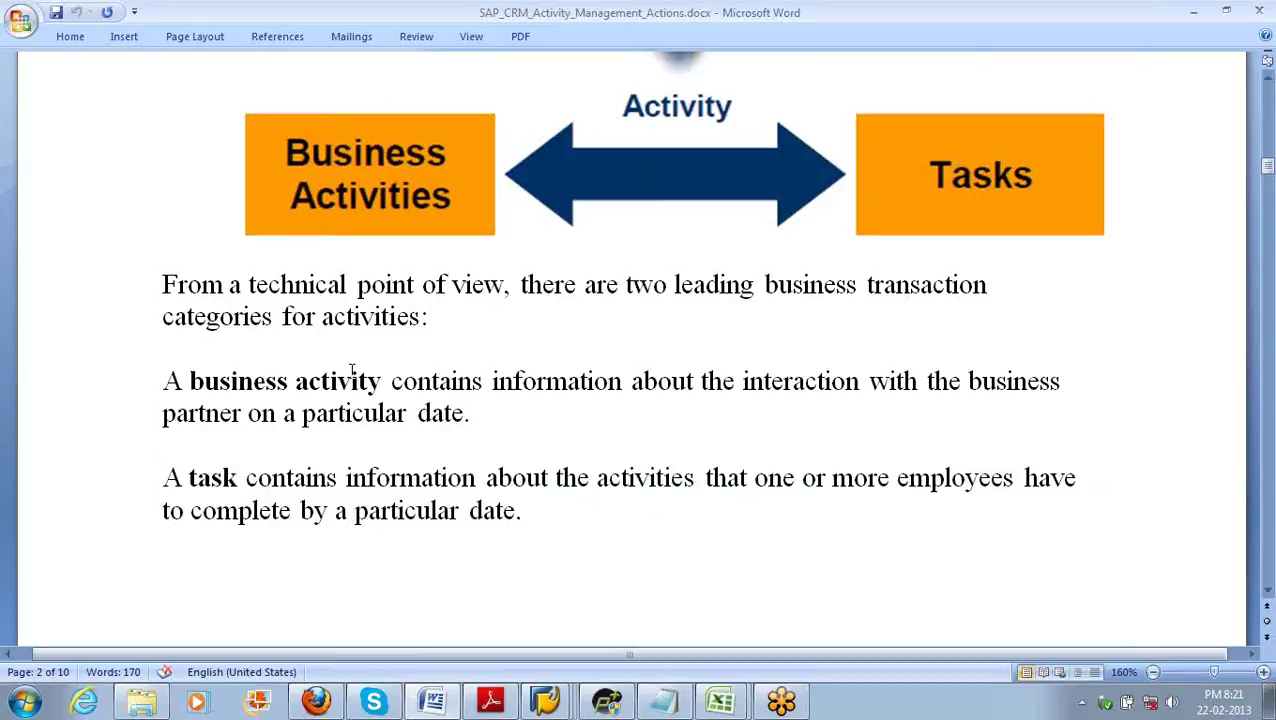
left_click_drag(189, 381, 390, 381)
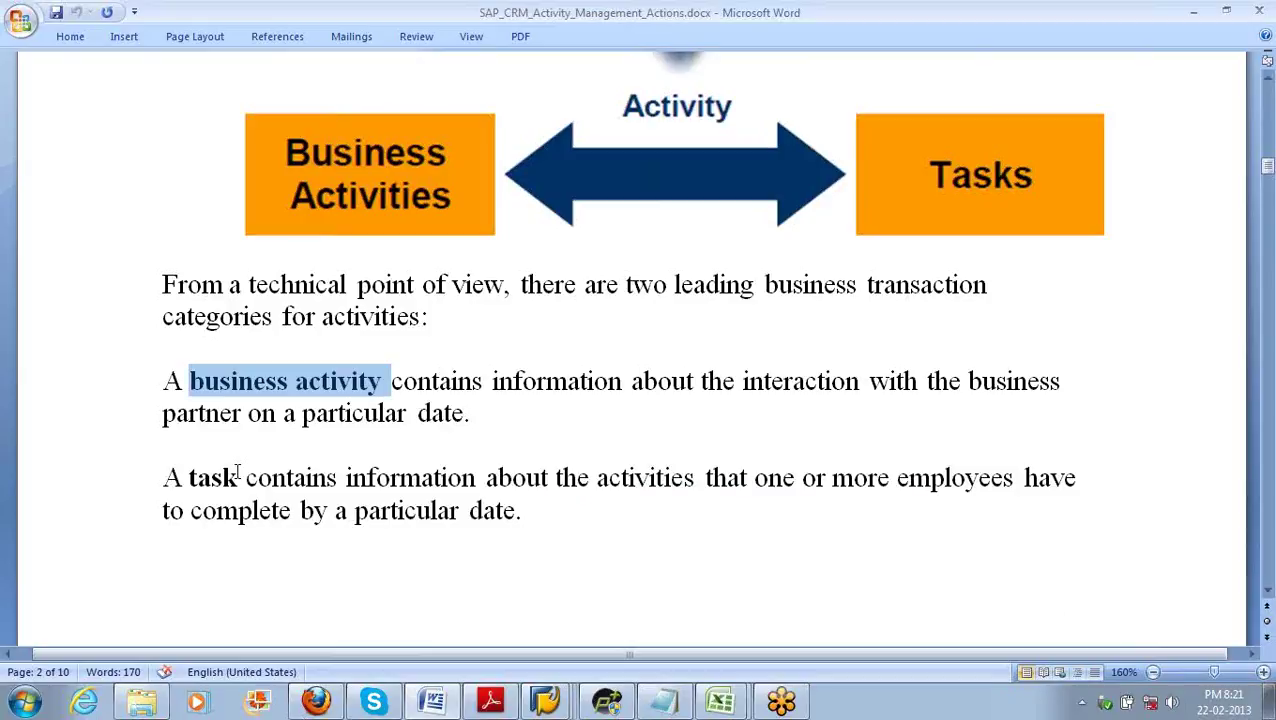
left_click(237, 477)
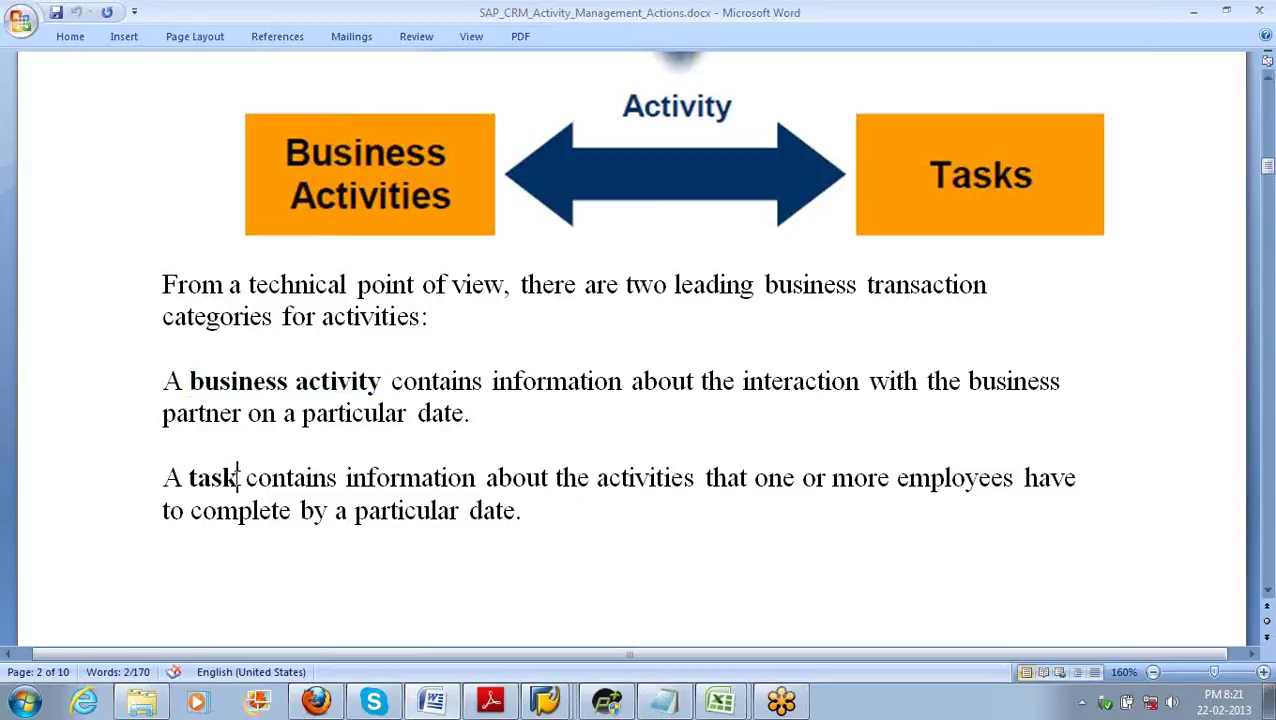
left_click_drag(237, 477, 197, 477)
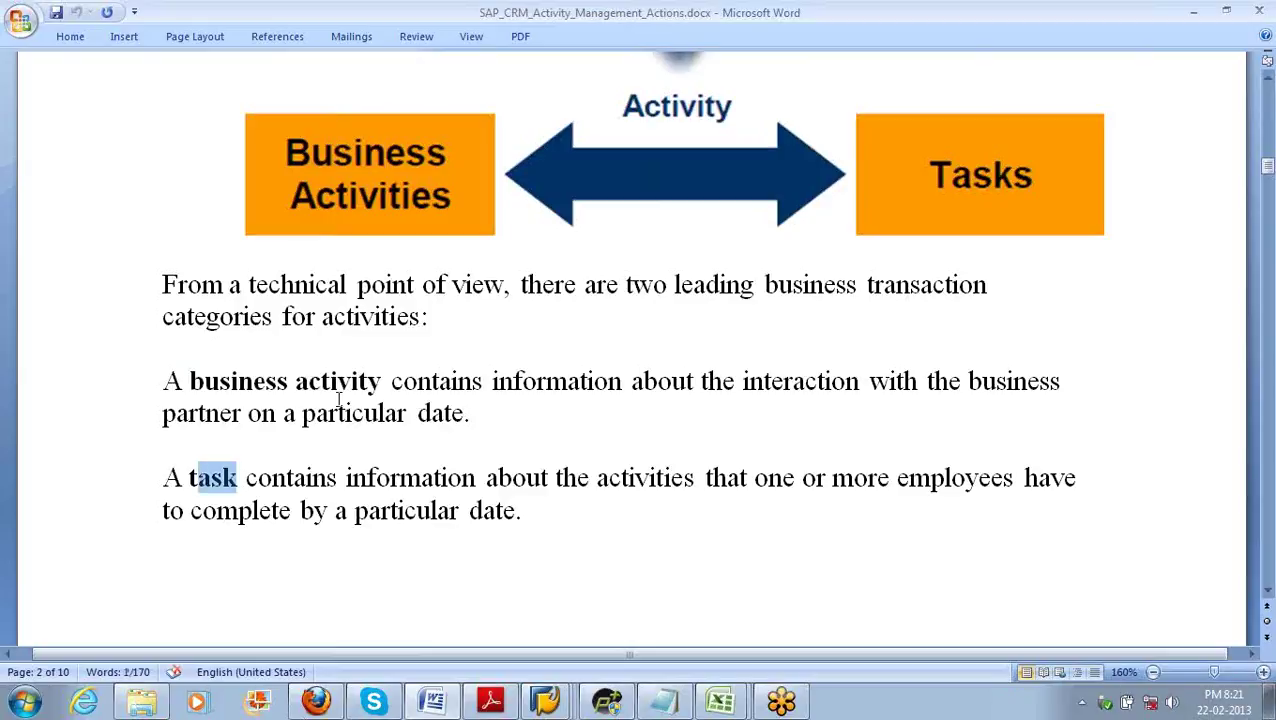
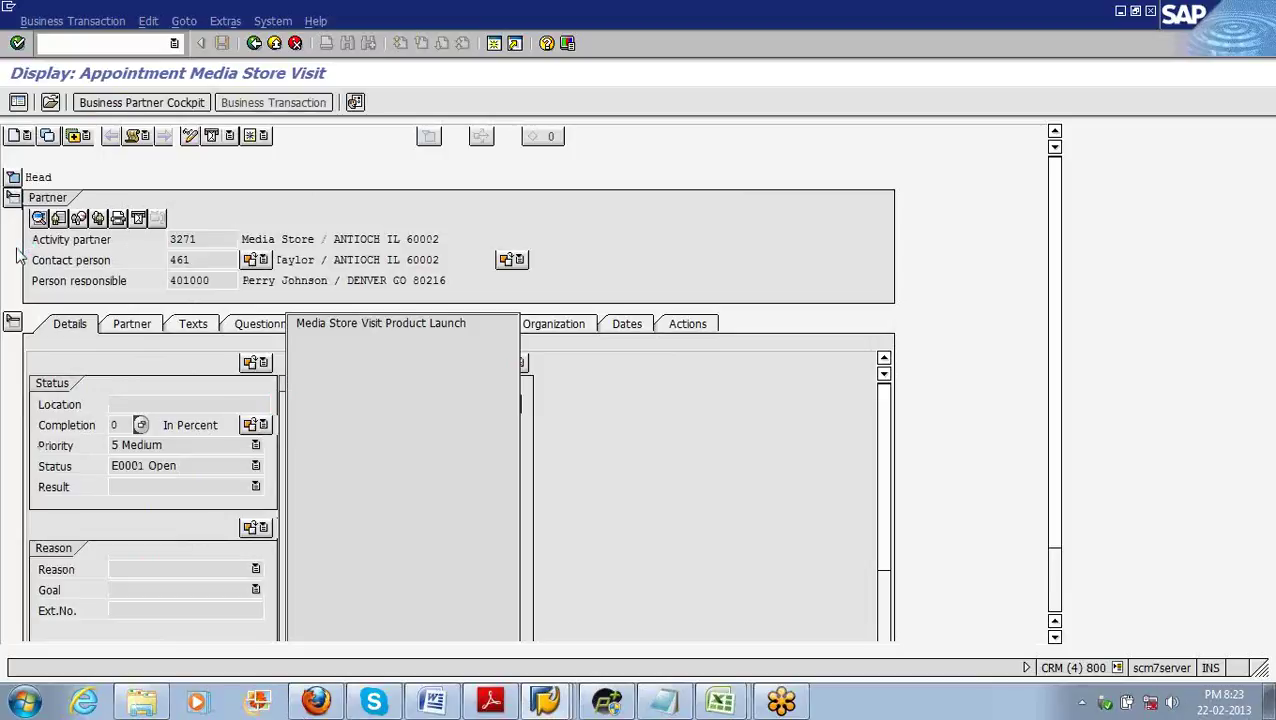
Step: Expand the header of the Media Store Visit appointment in SAP and examine its status and result options without changing them
left_click(13, 178)
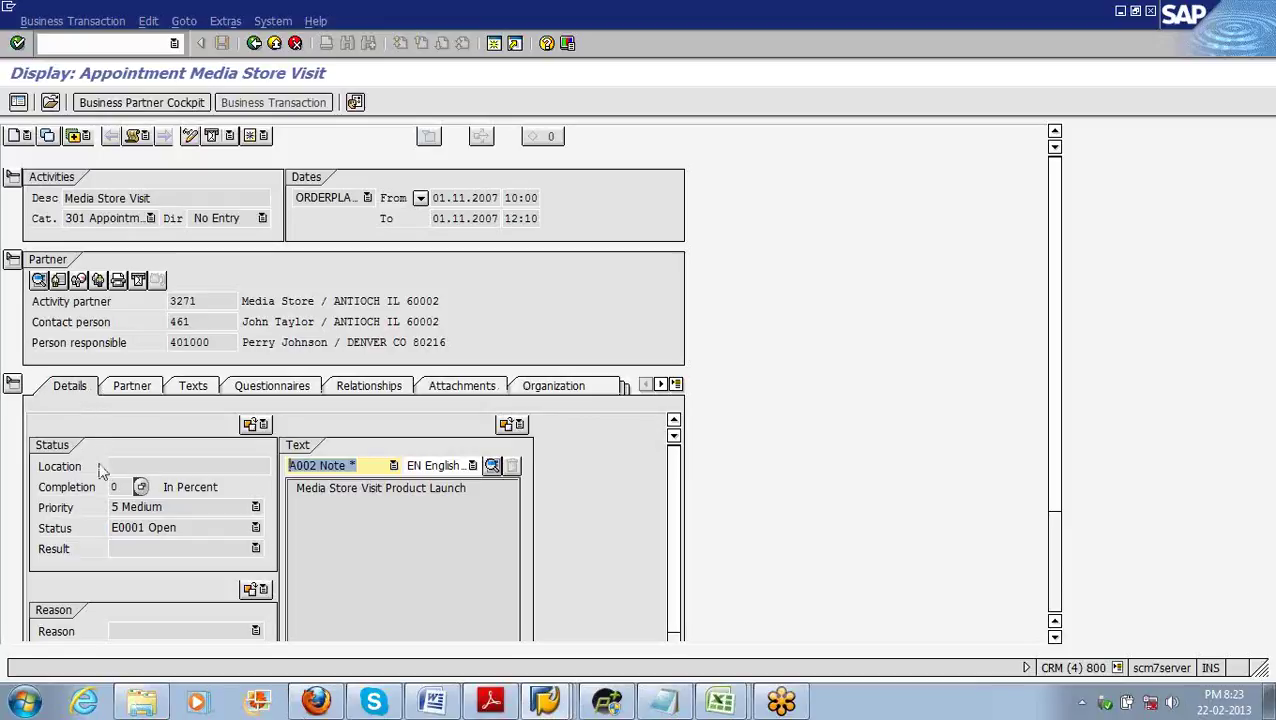
left_click(122, 467)
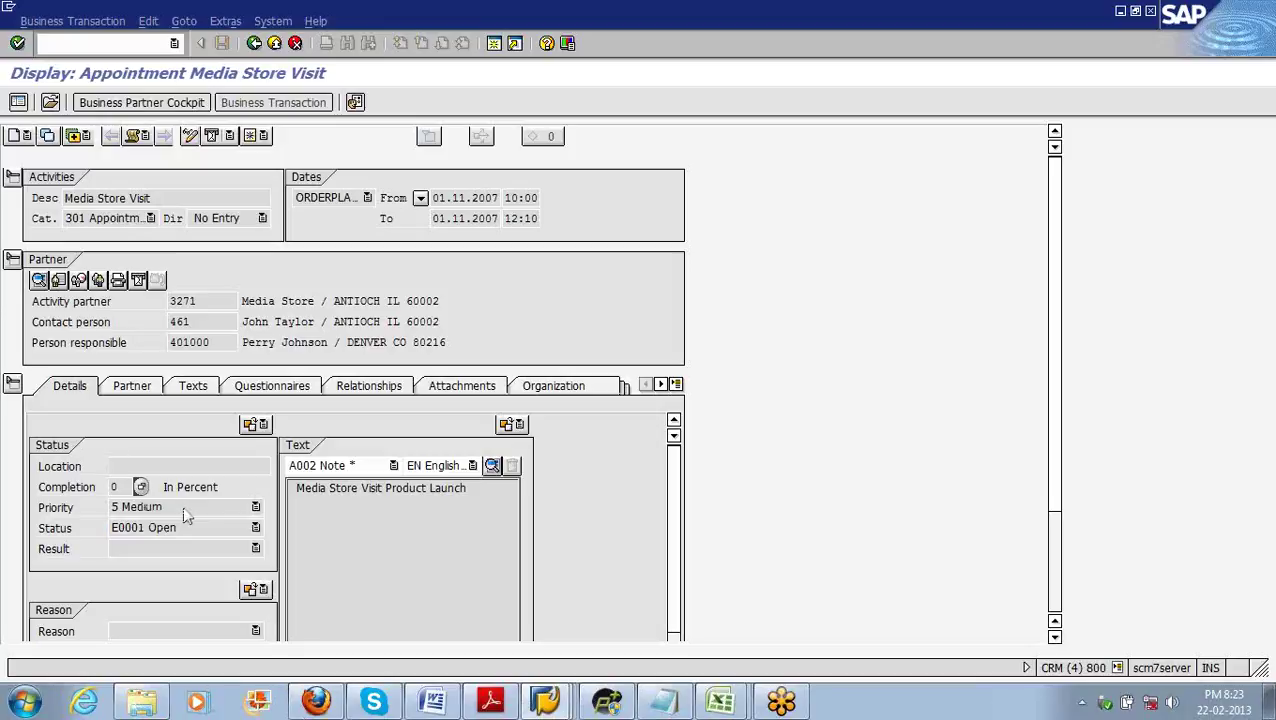
left_click(255, 528)
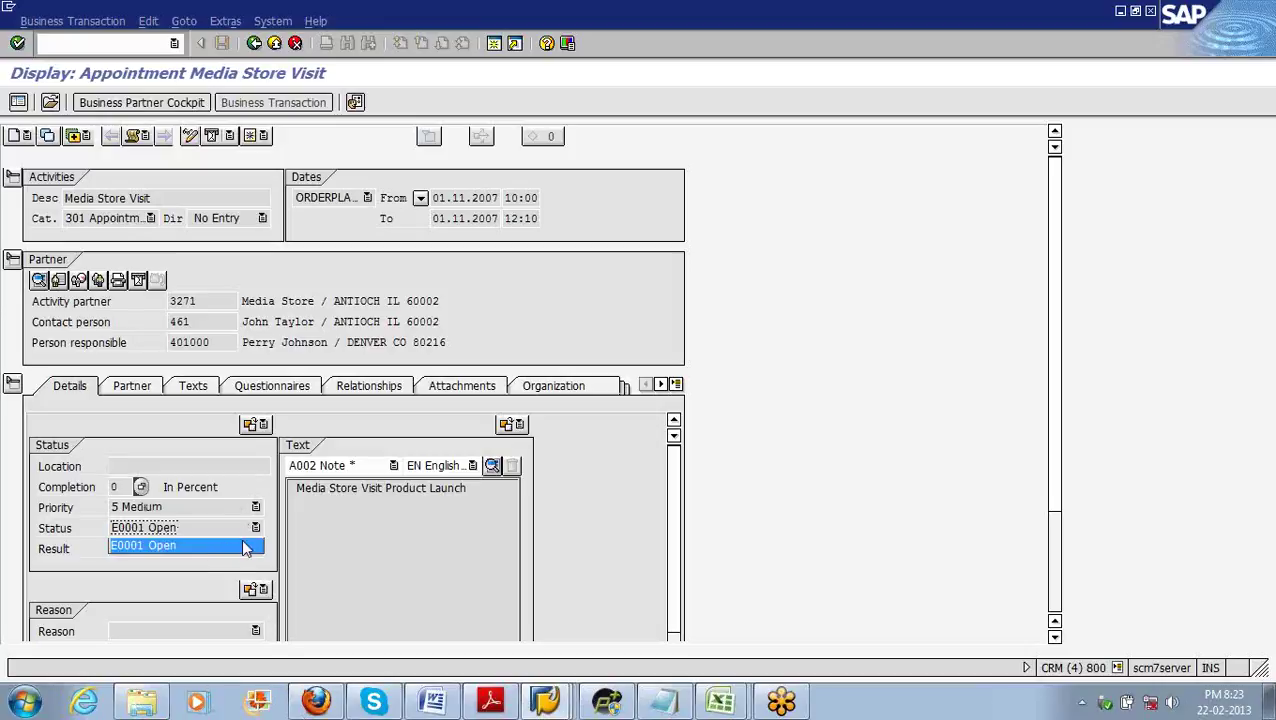
left_click(266, 544)
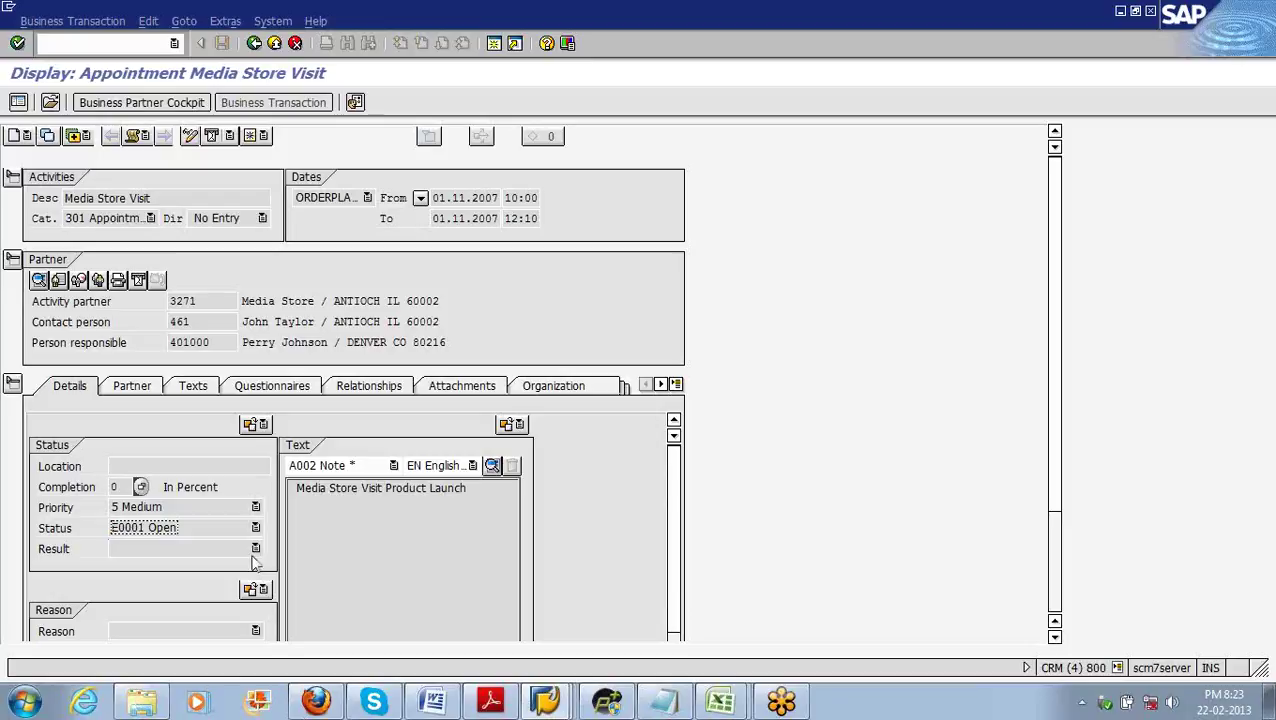
left_click(255, 548)
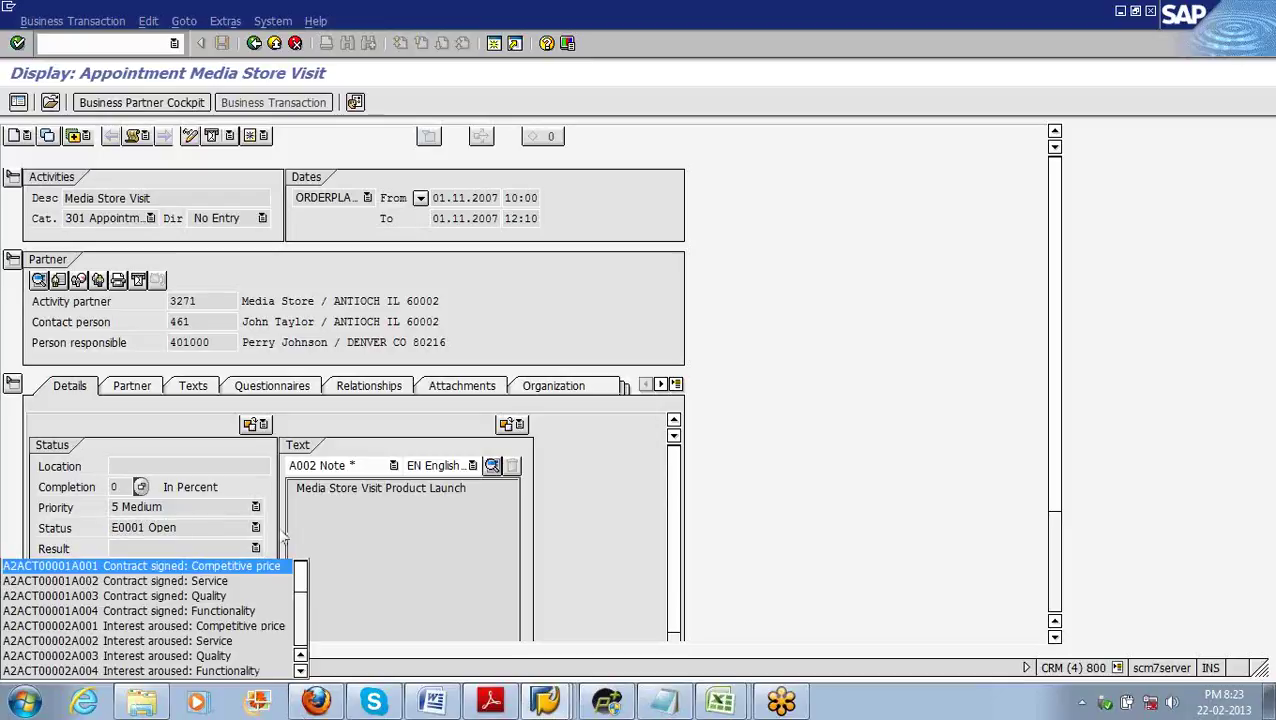
left_click(1058, 328)
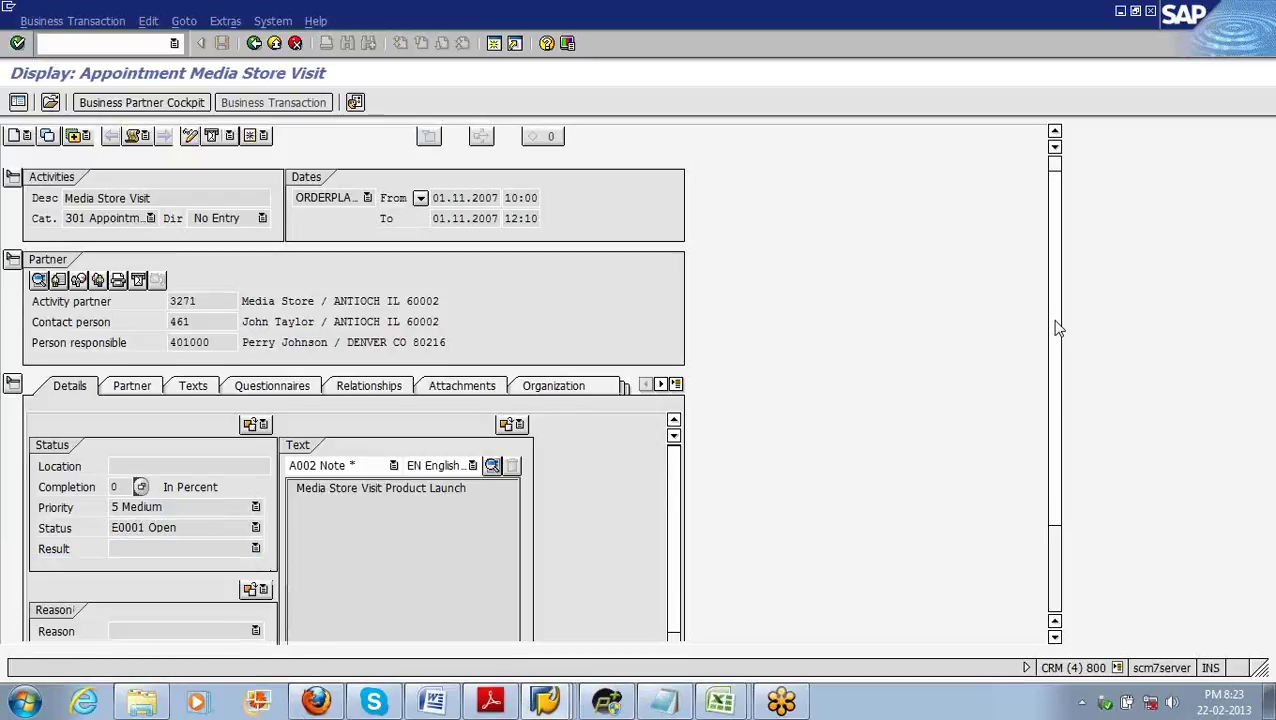
Step: Examine the goal options of the Media Store Visit appointment and compare its details with the Structure of Activities slide in Word
left_click_drag(1058, 328, 1060, 393)
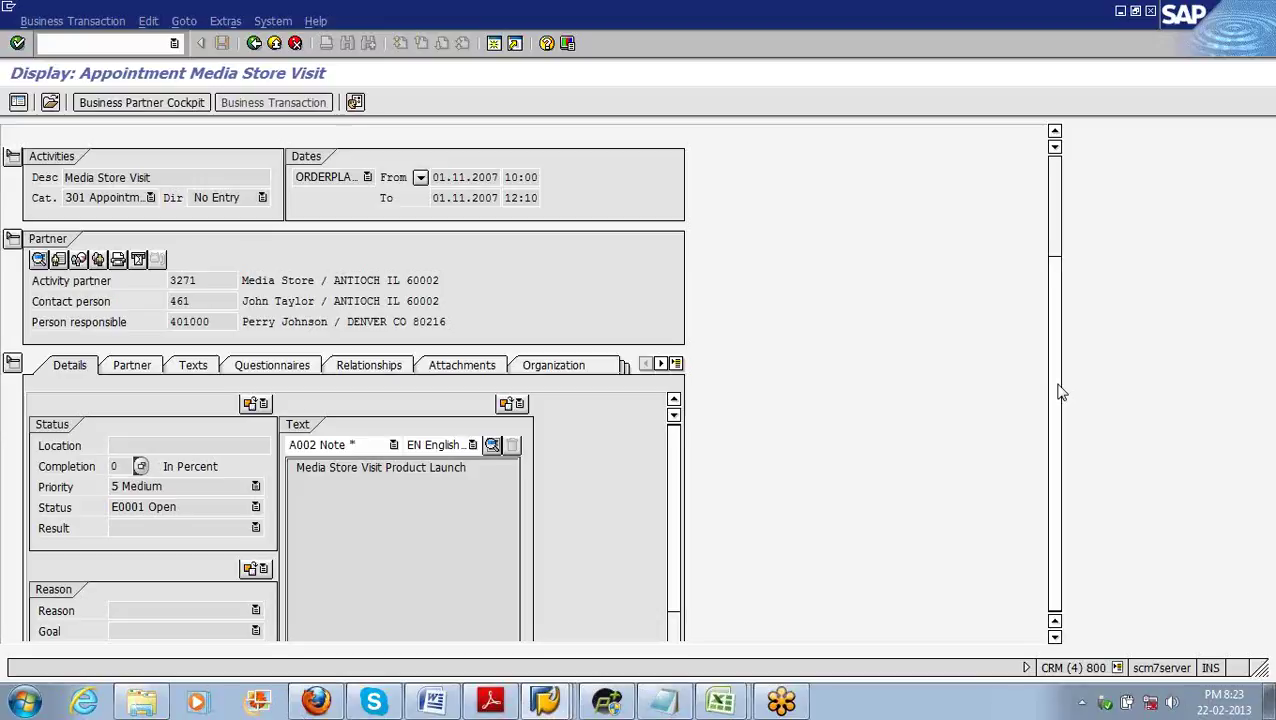
left_click(255, 630)
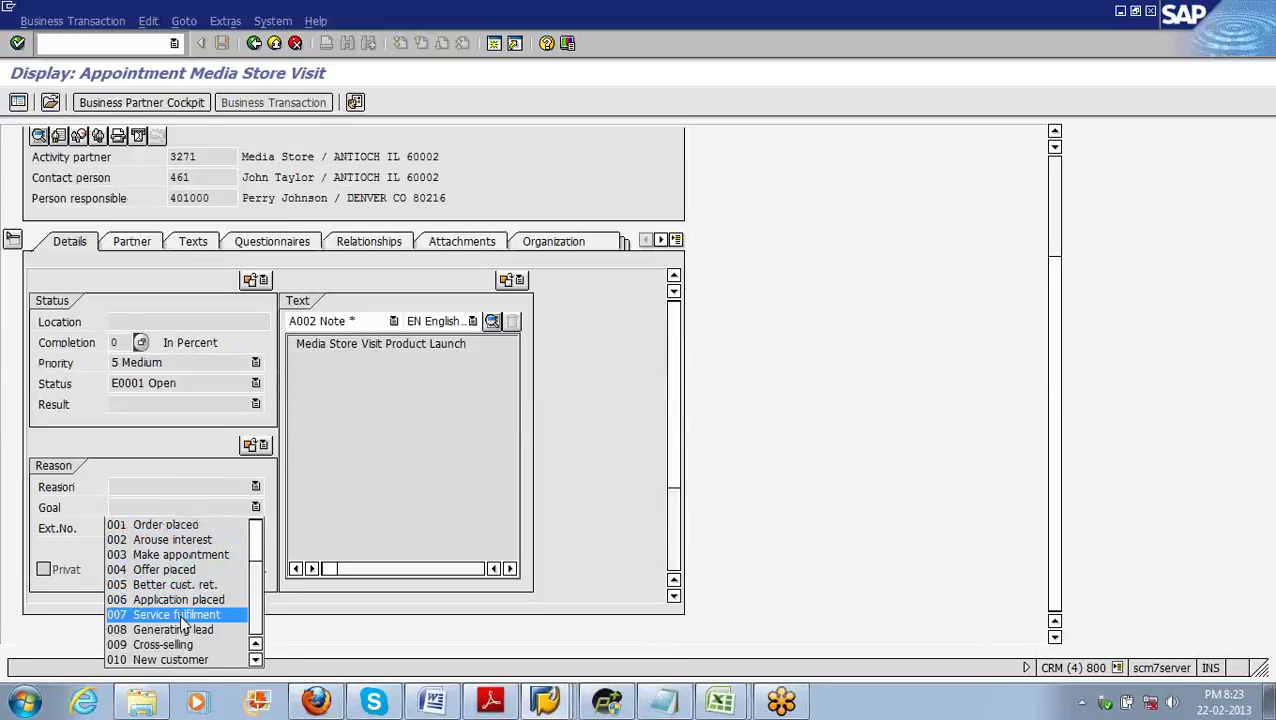
left_click(264, 505)
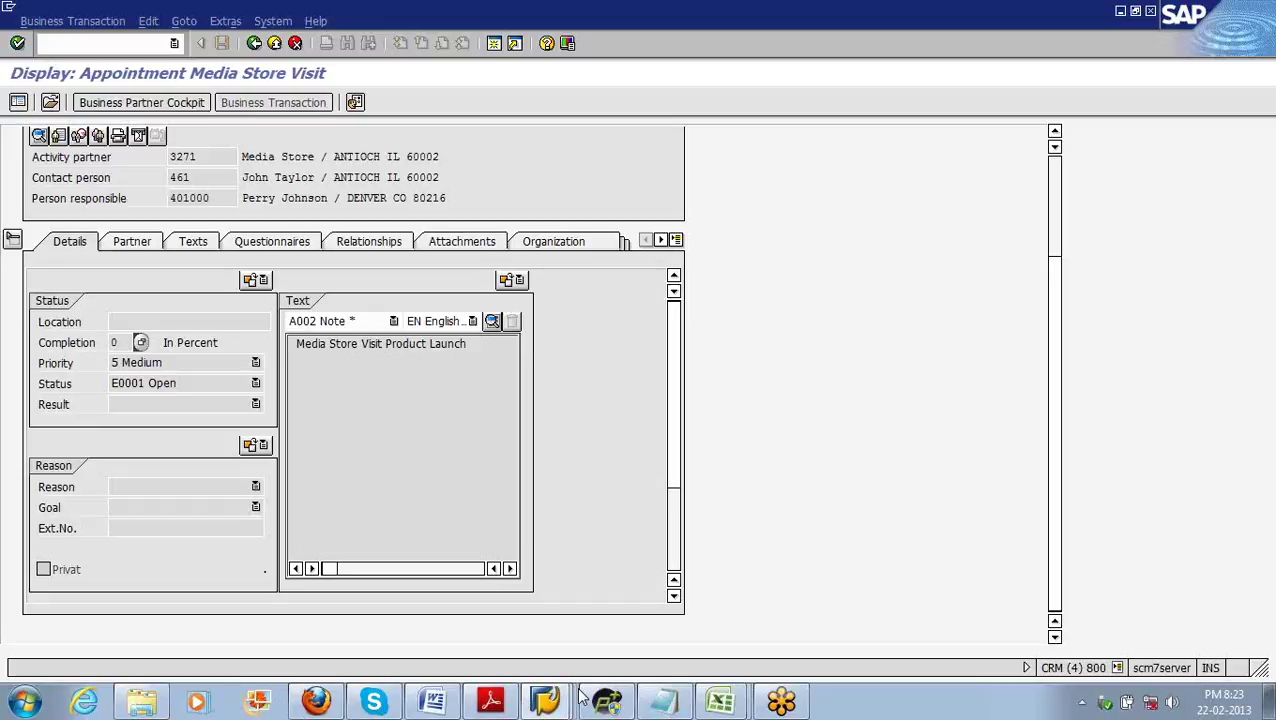
key("alt+Tab")
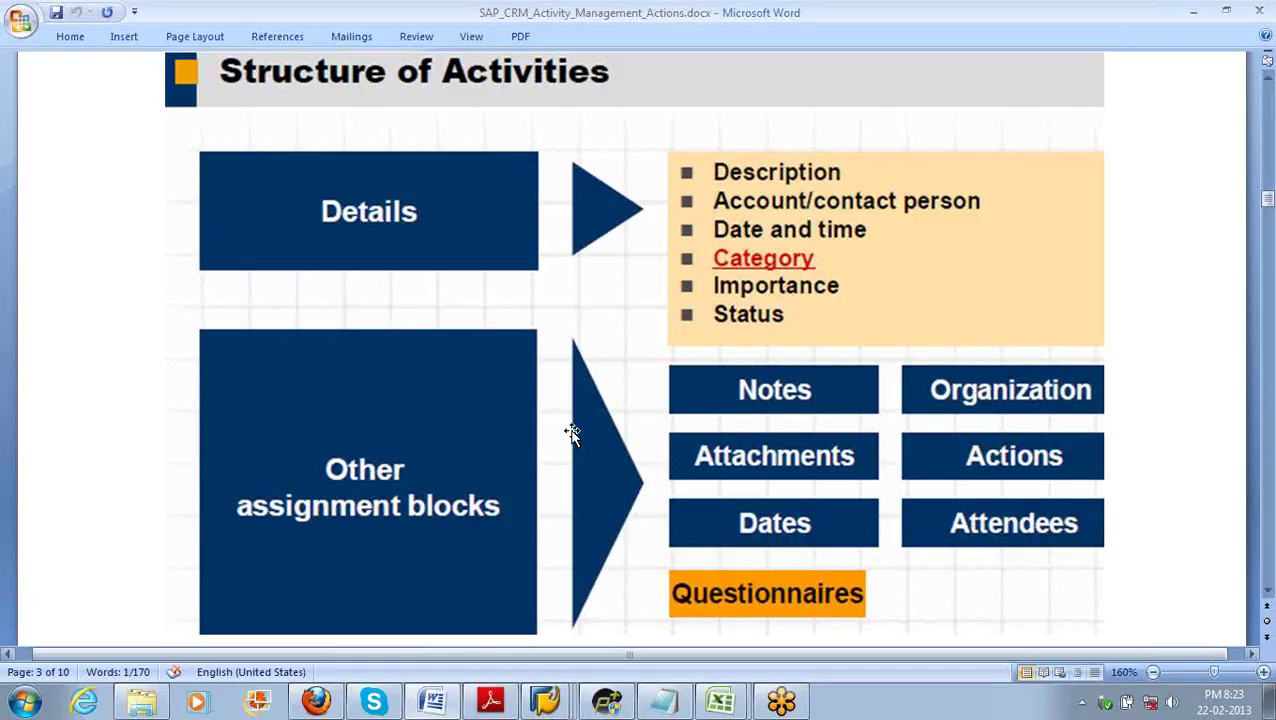
key("alt+Tab")
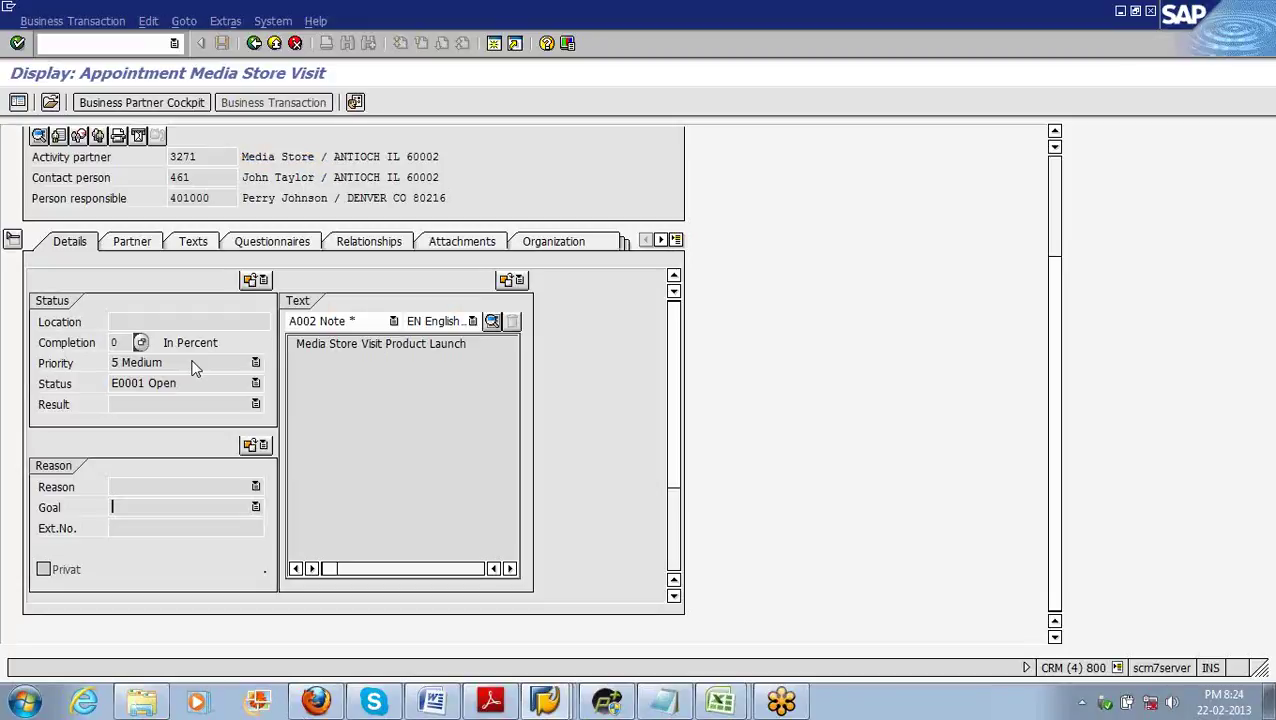
key("alt+Tab")
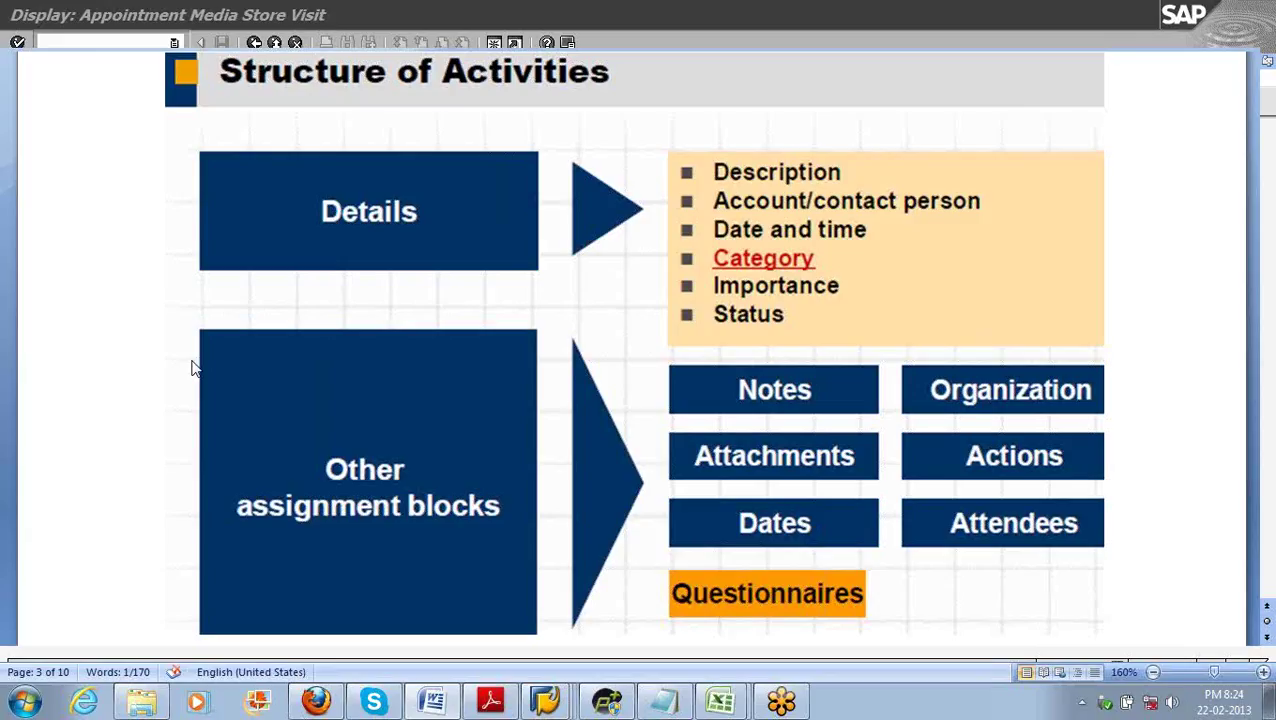
Step: Return to the Media Store Visit appointment in SAP and review its partner functions and note text
key("alt+Tab")
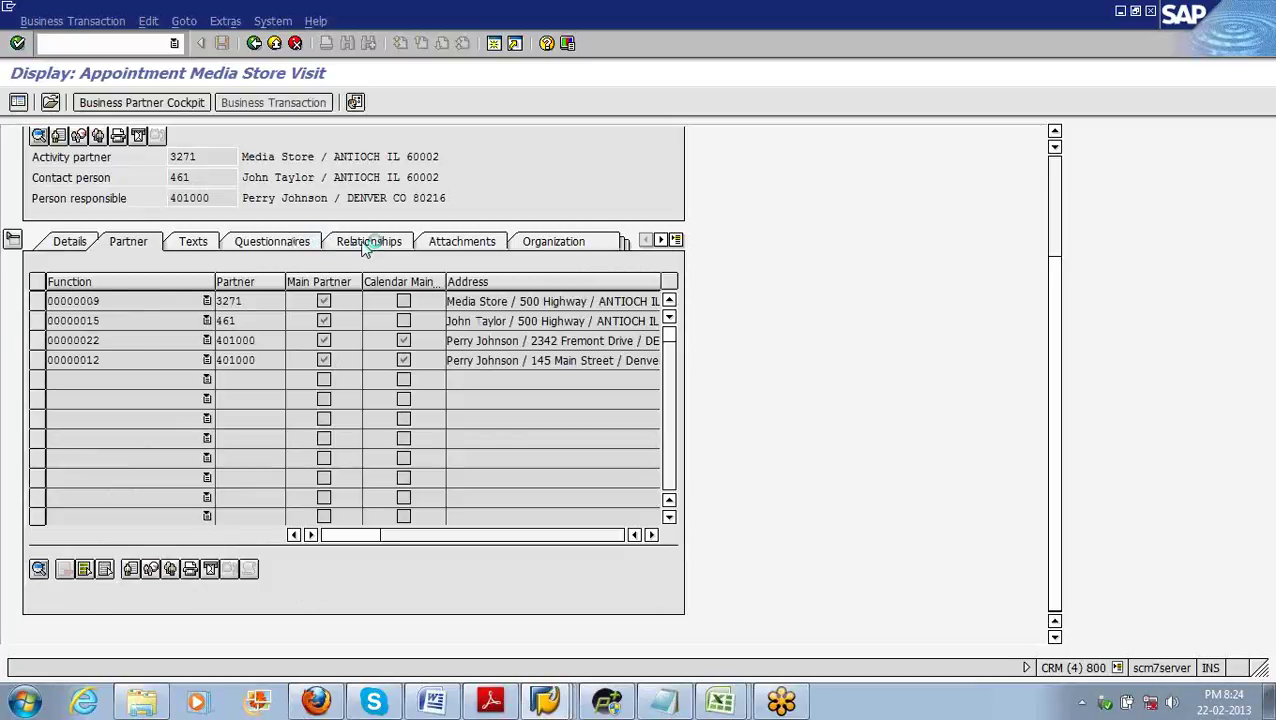
left_click(676, 240)
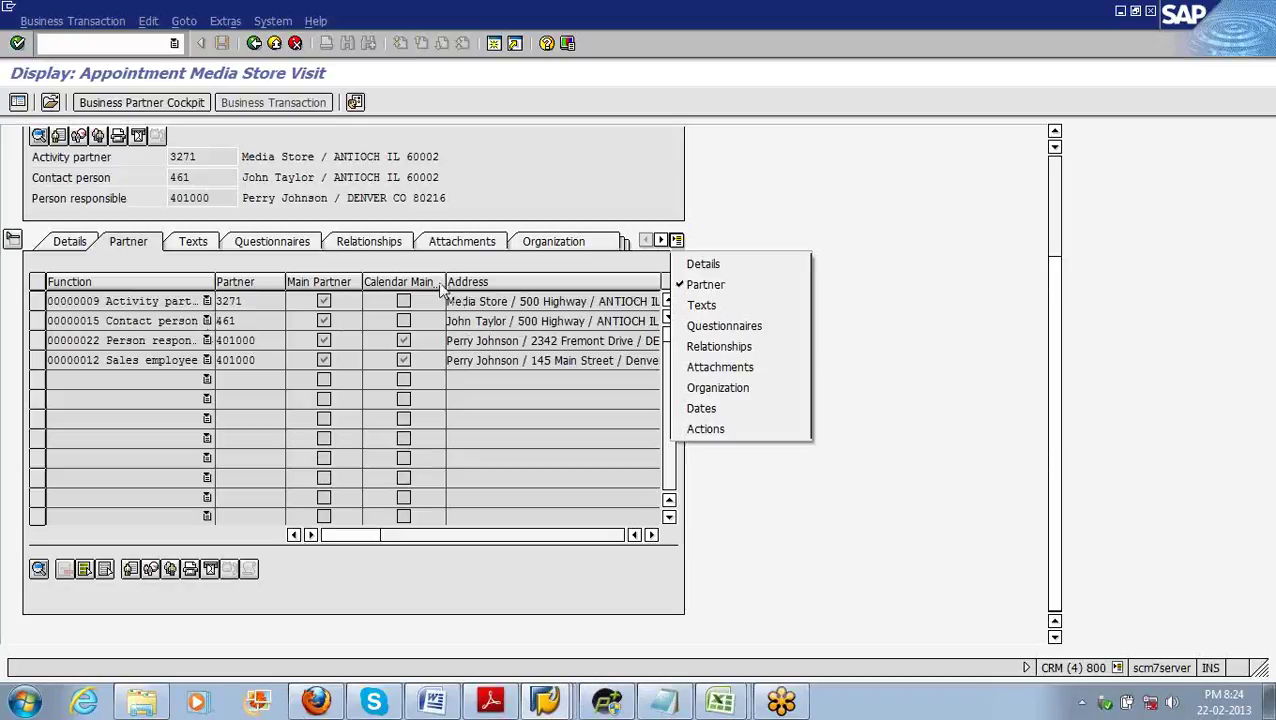
left_click(175, 260)
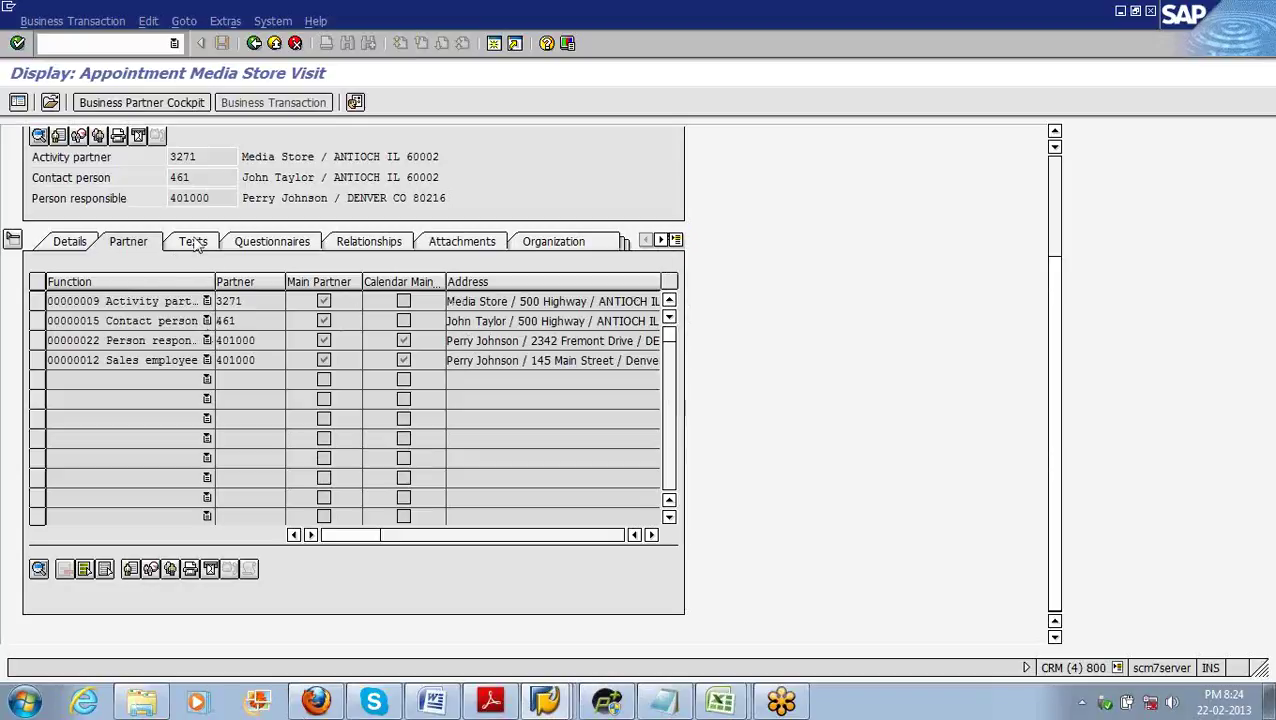
left_click(400, 302)
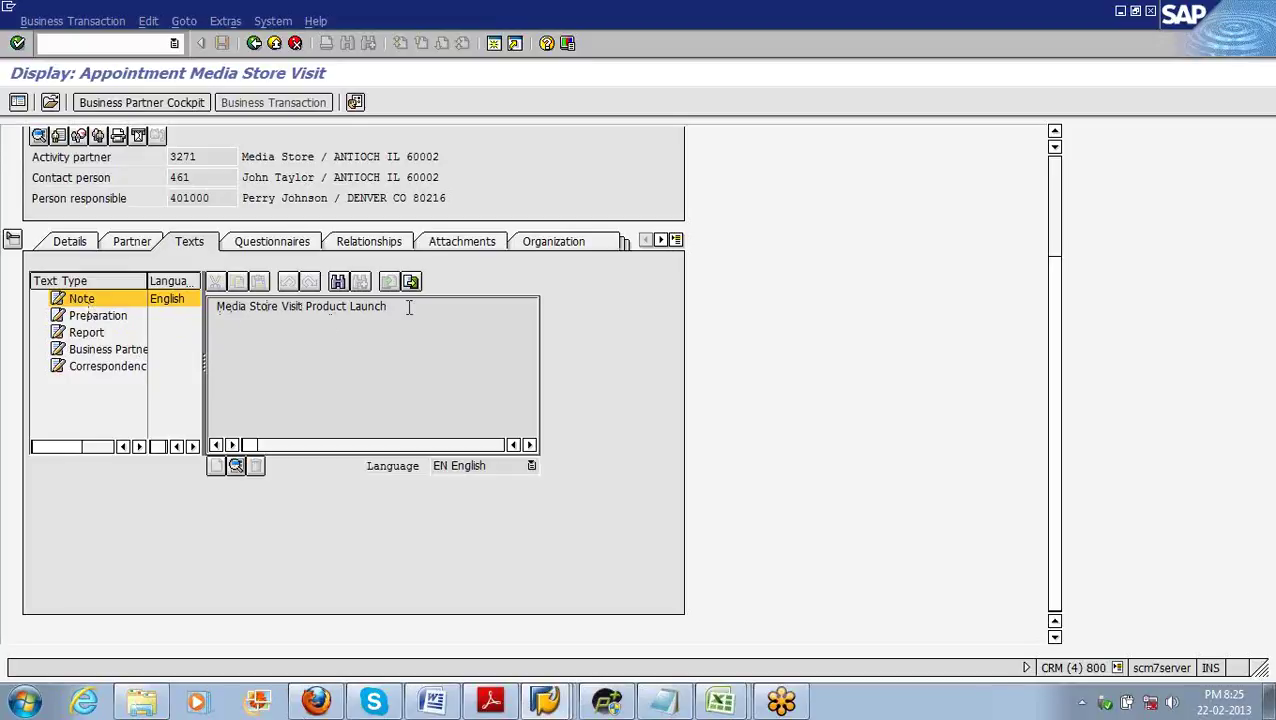
left_click_drag(391, 311, 217, 325)
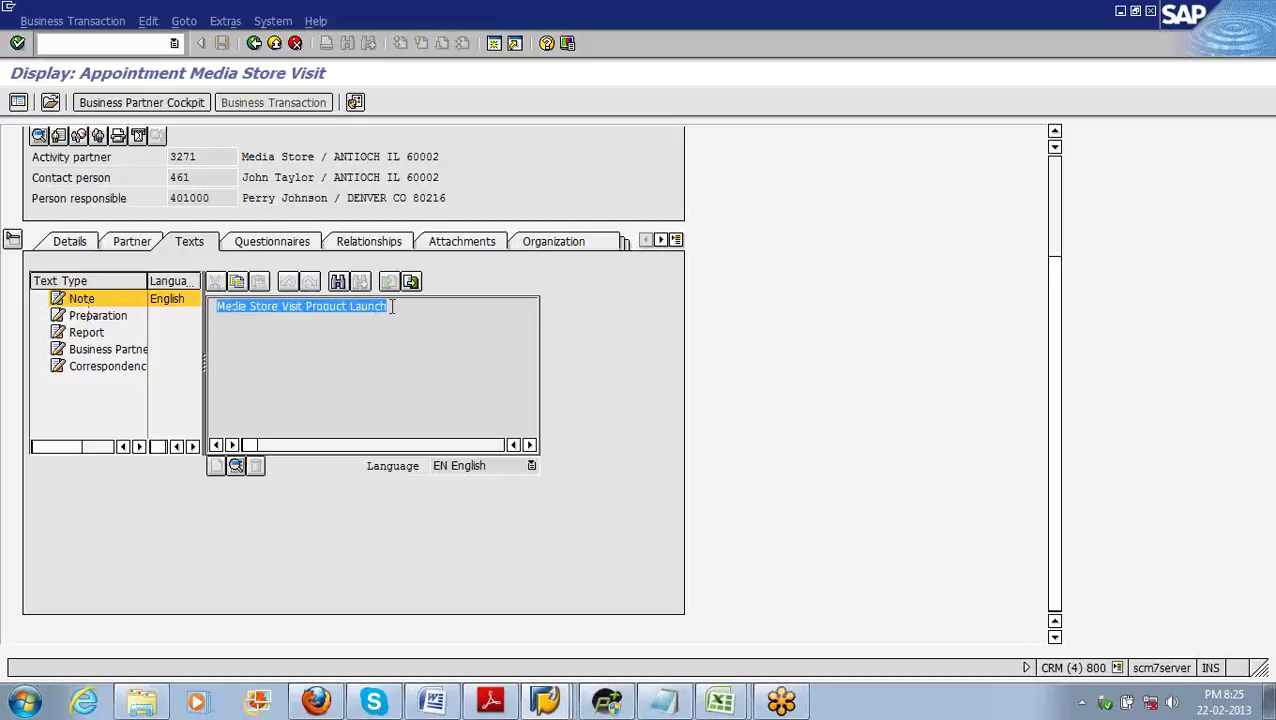
left_click_drag(391, 307, 243, 330)
left_click(292, 343)
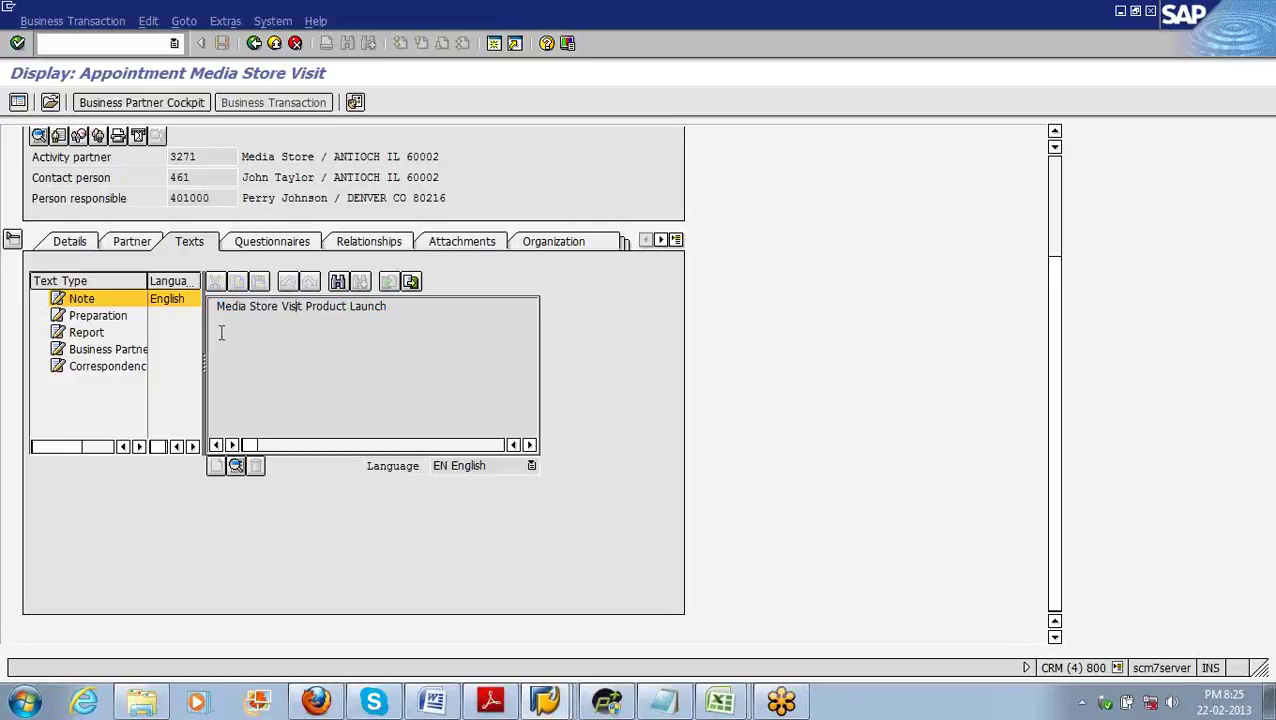
Step: Review the questionnaires, relationships and attachments of the Media Store Visit appointment
left_click(293, 247)
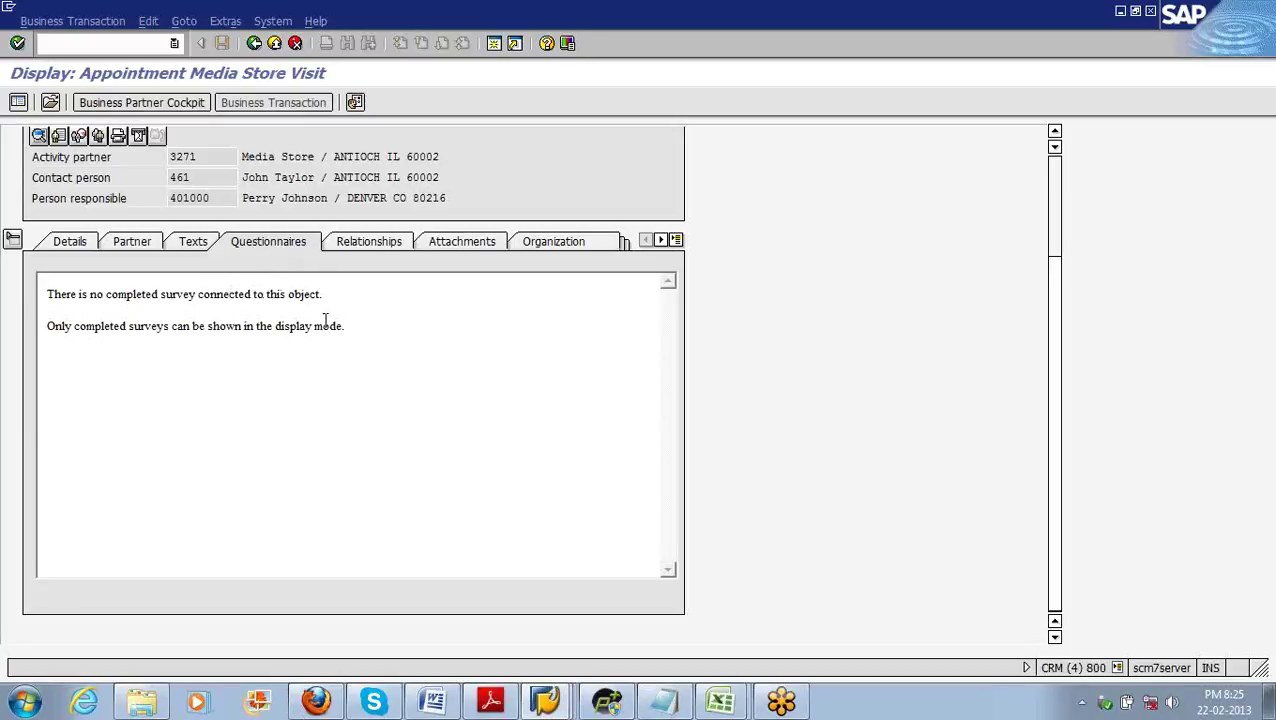
left_click(375, 246)
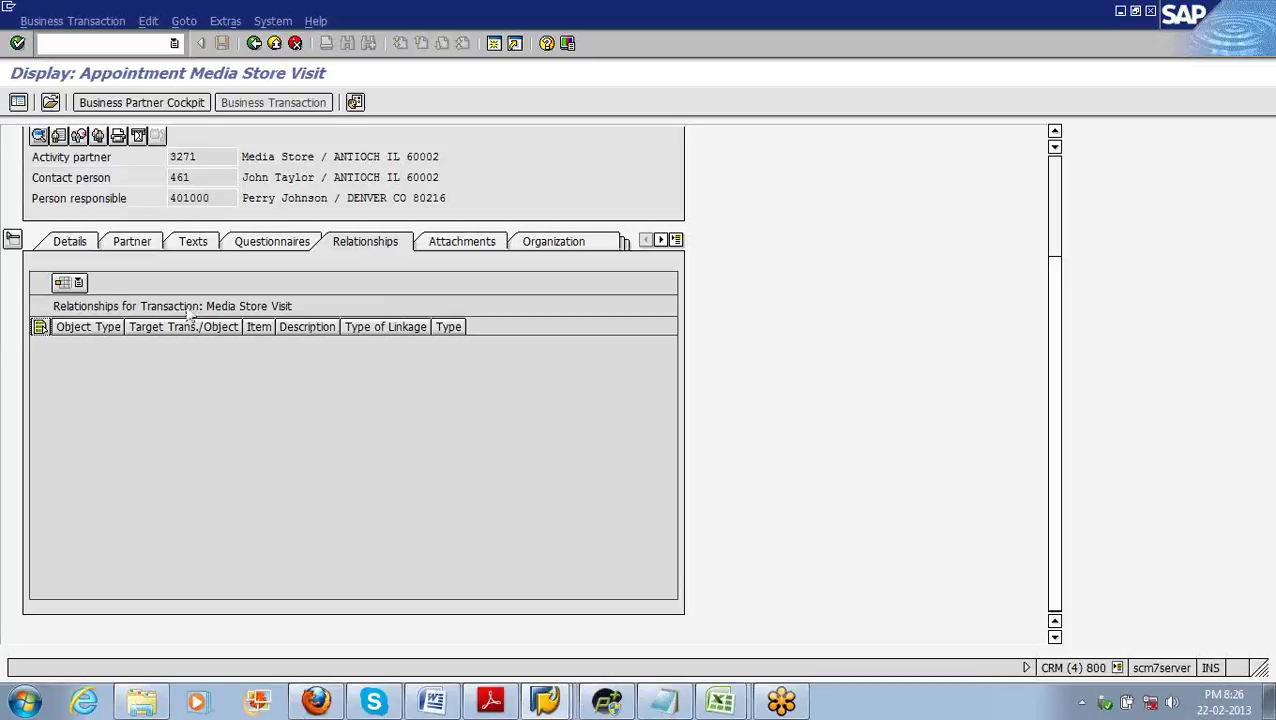
left_click(480, 249)
left_click(480, 249)
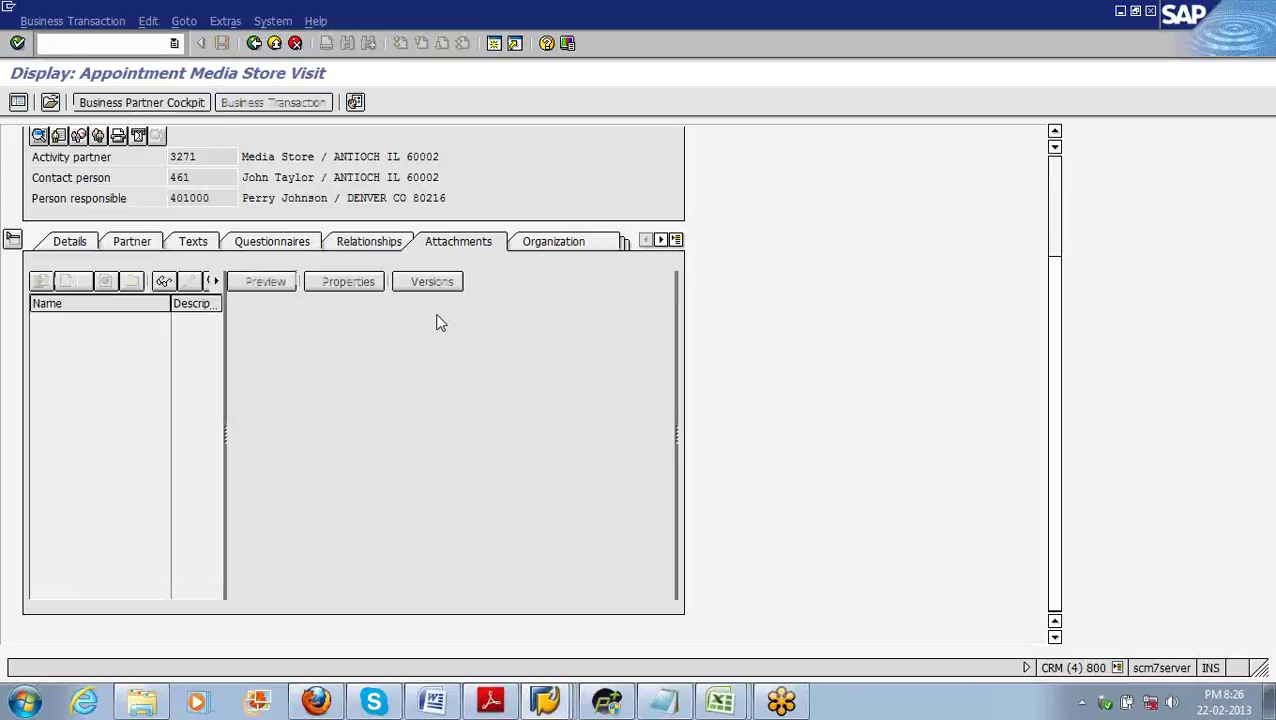
Step: Review the appointment's organization data, dates and actions, and check them against the Structure of Activities slide in Word
left_click(589, 248)
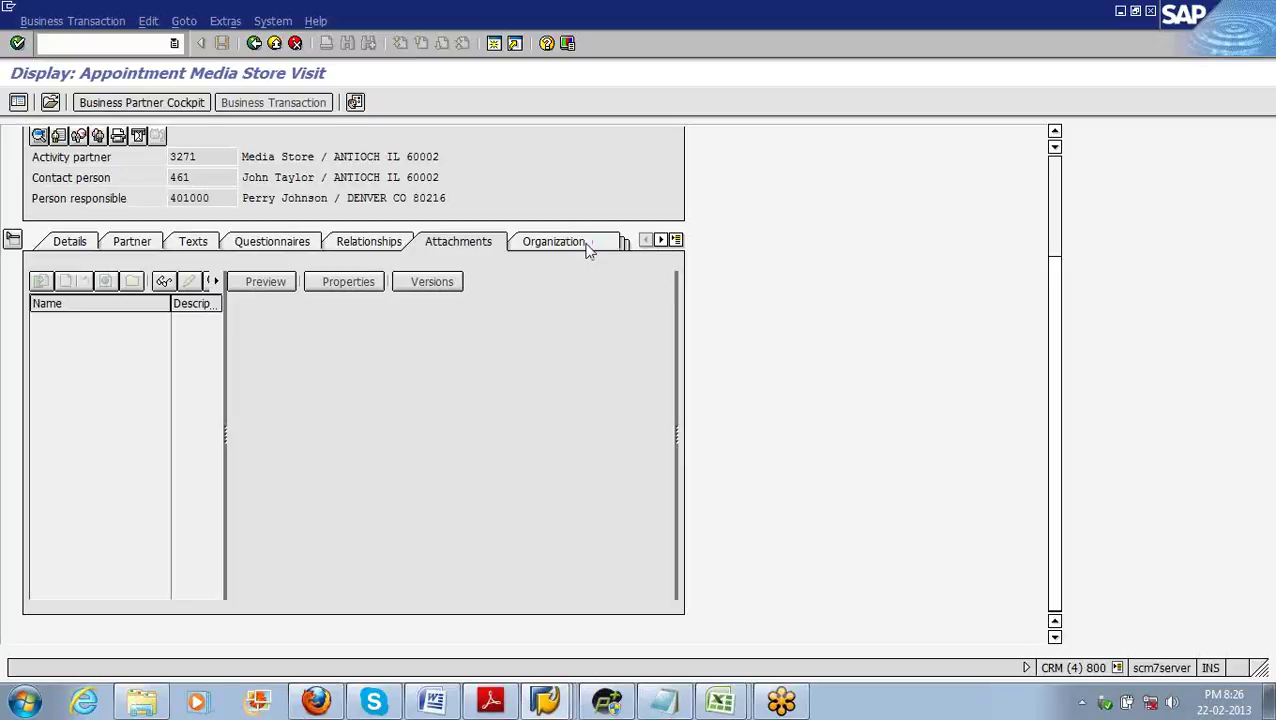
left_click(676, 241)
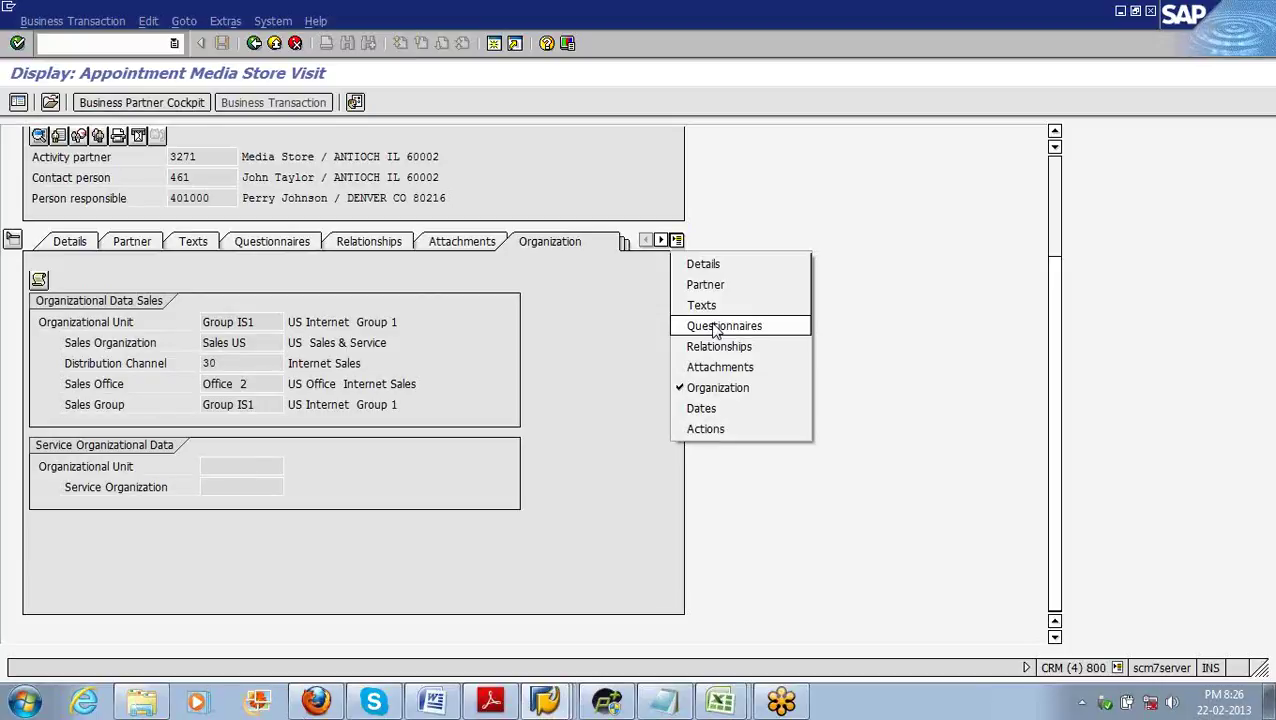
left_click(676, 240)
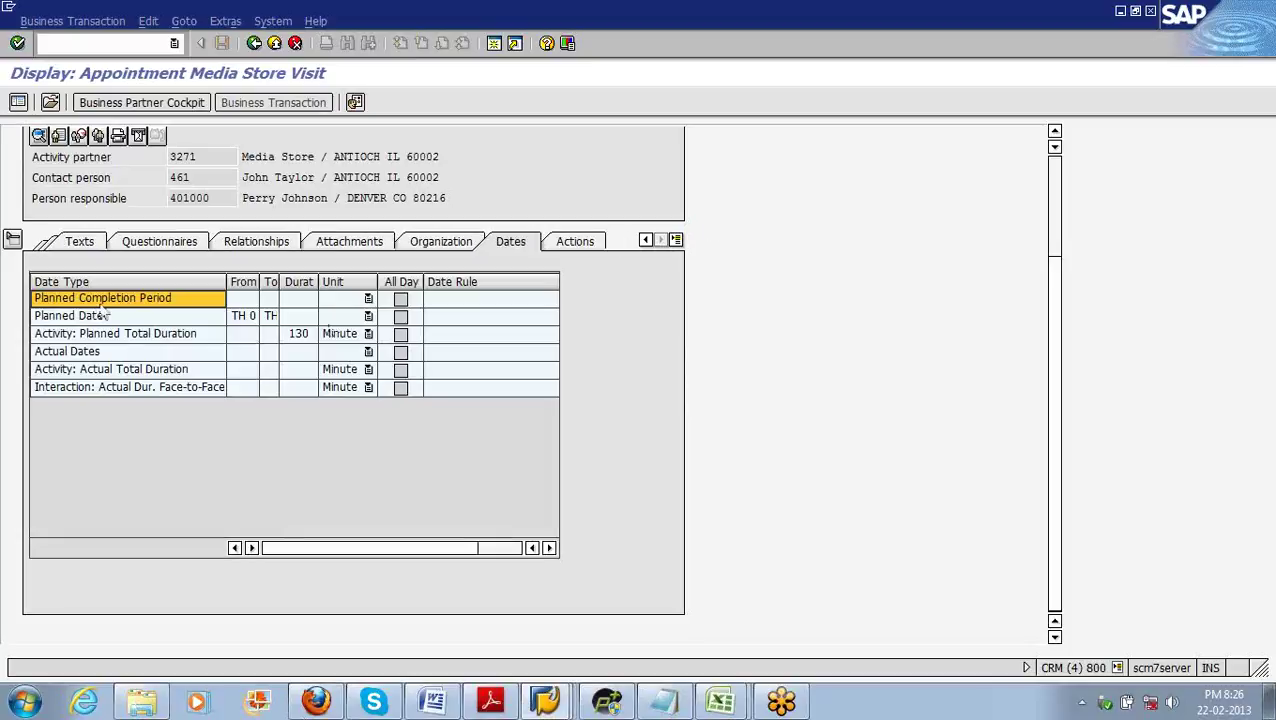
left_click(168, 334)
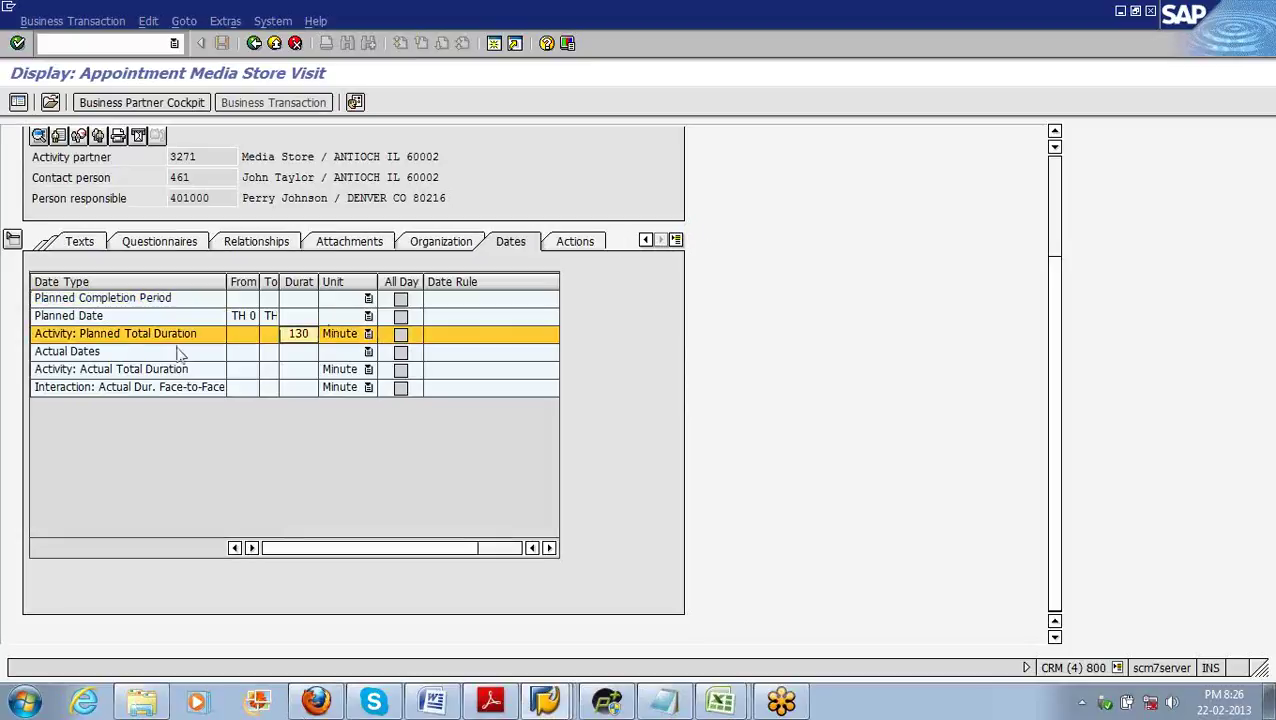
left_click(587, 246)
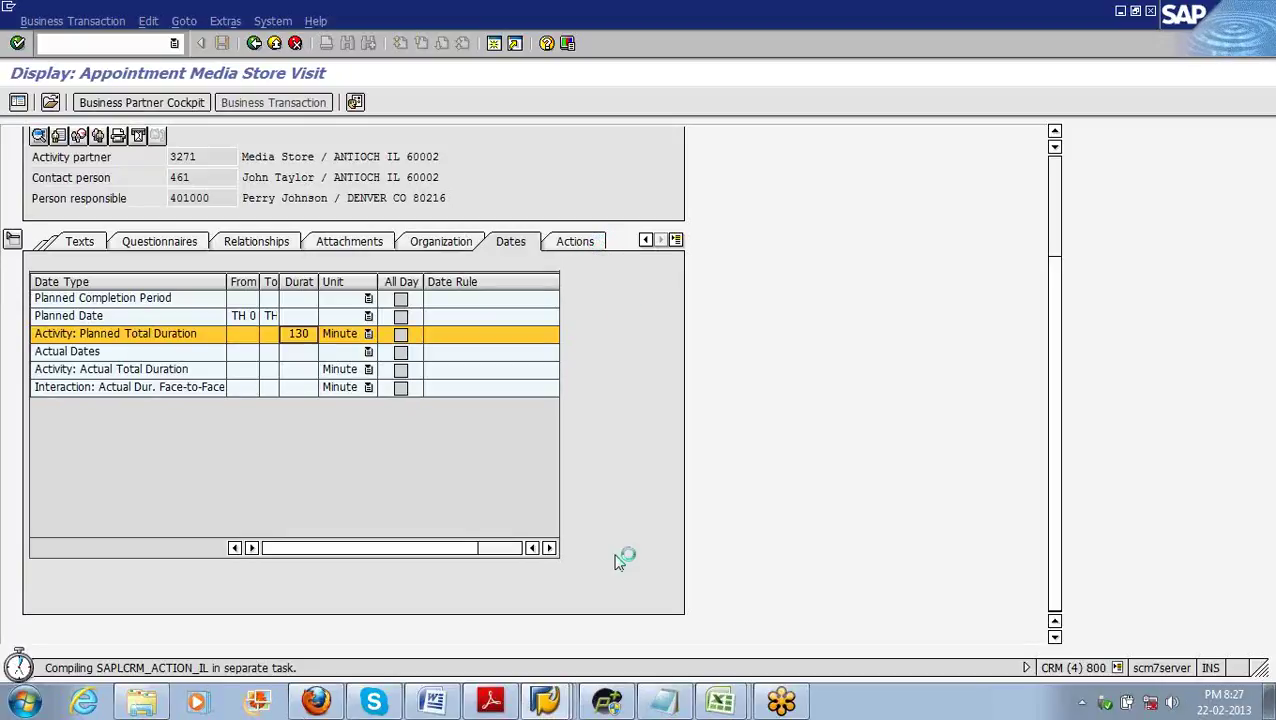
left_click(437, 702)
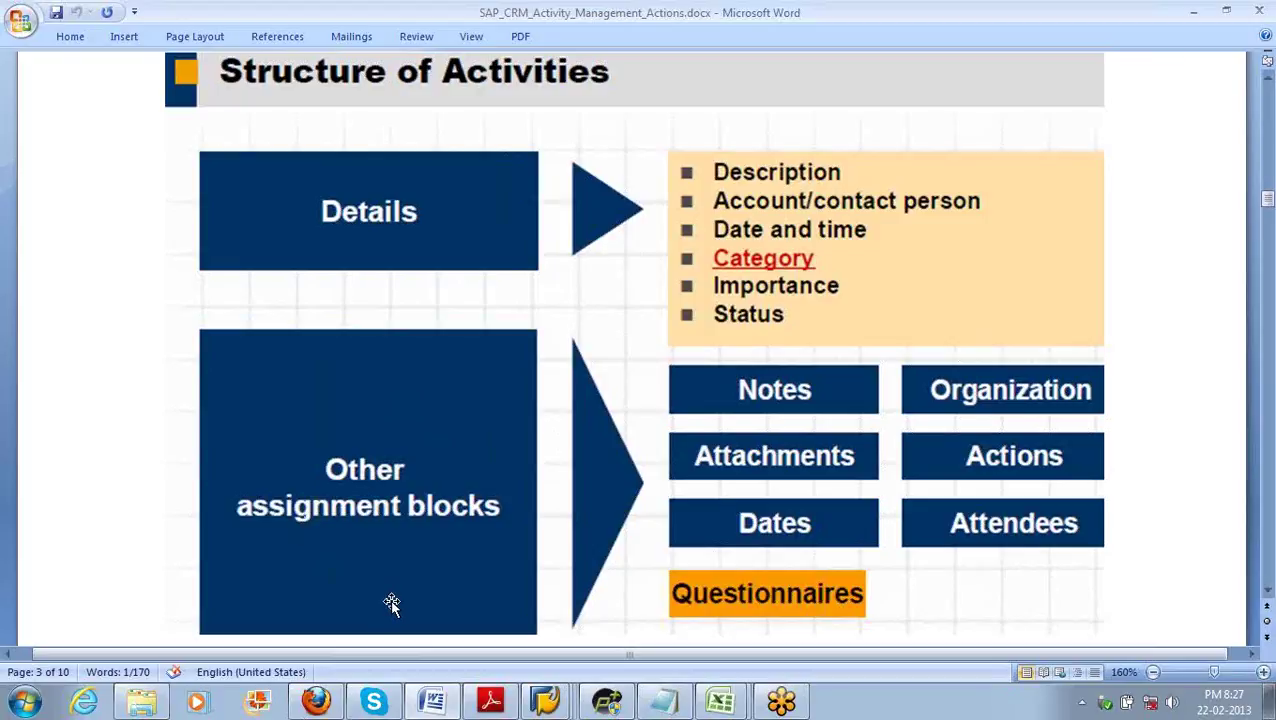
Step: Open a new SAP session from the simple task window and start the CRM WebClient in the browser
left_click(558, 704)
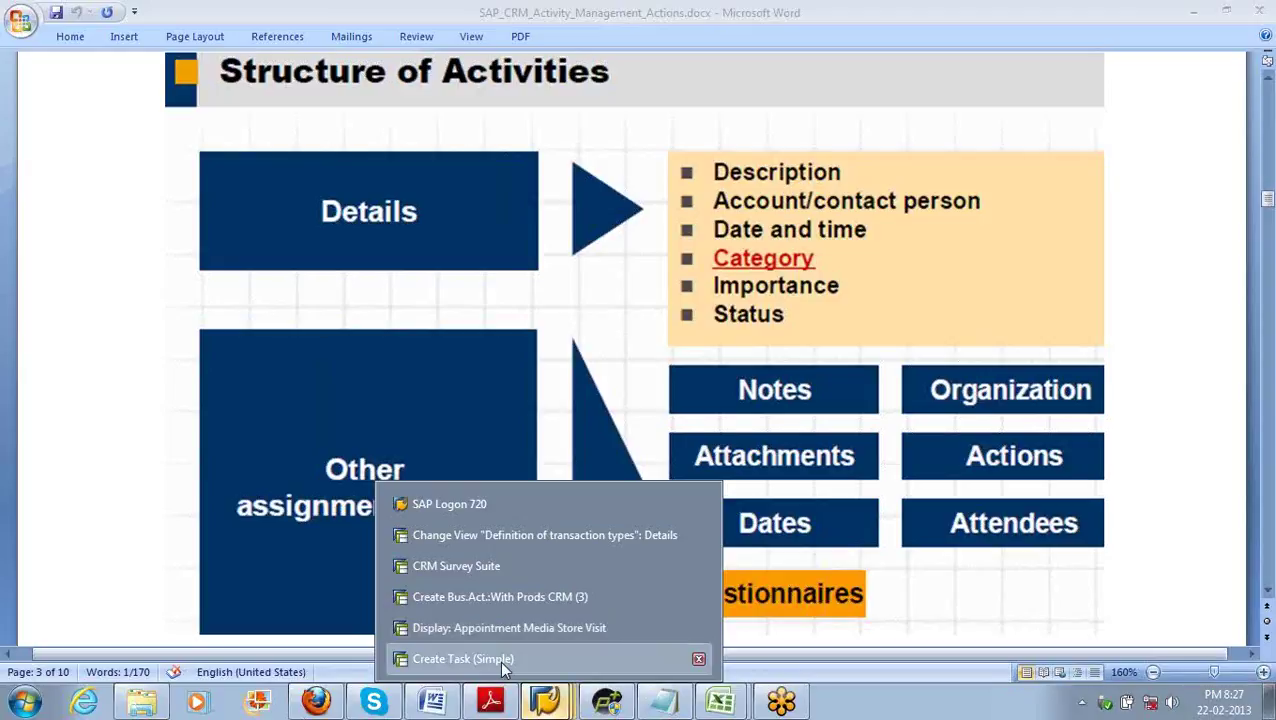
left_click(499, 660)
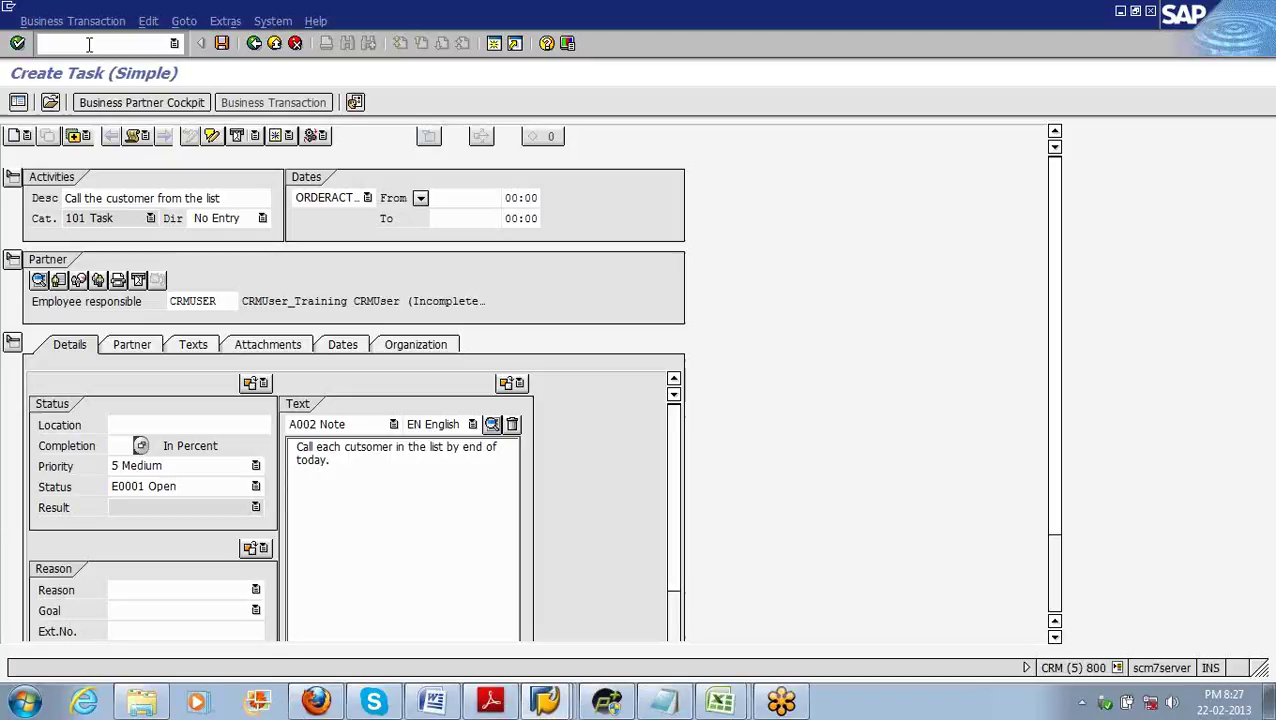
key("super+e")
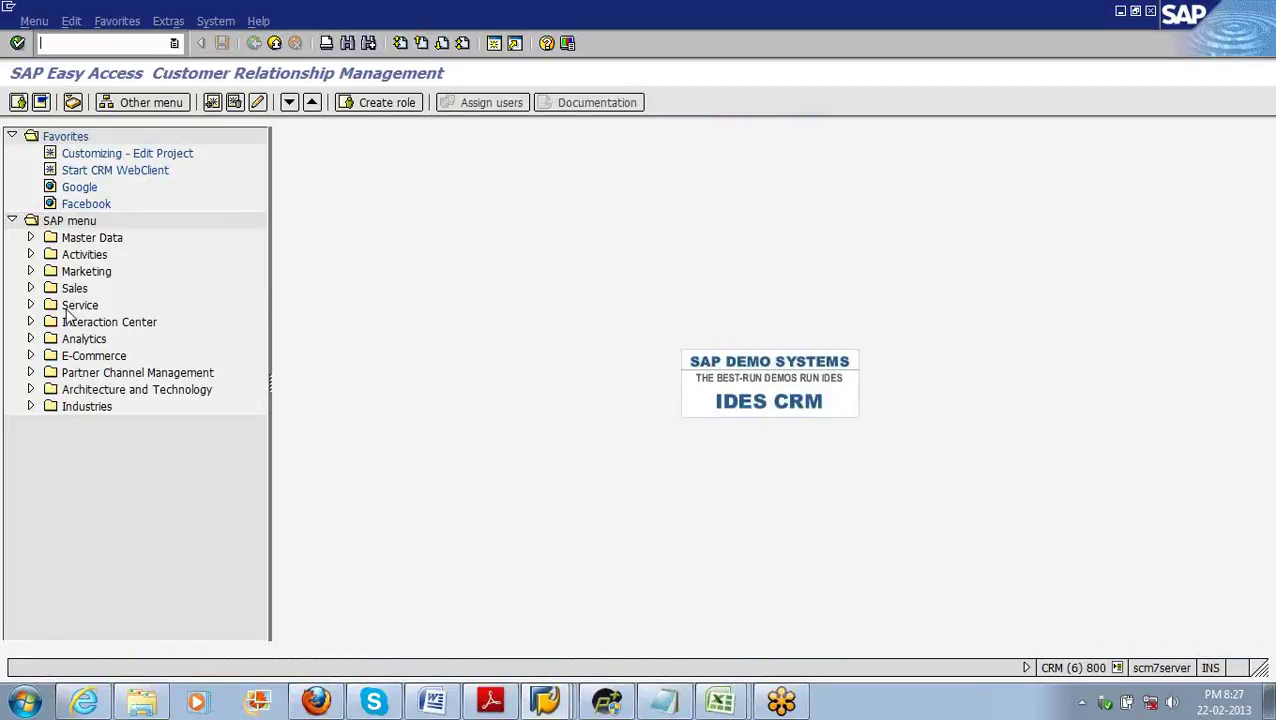
left_click(760, 101)
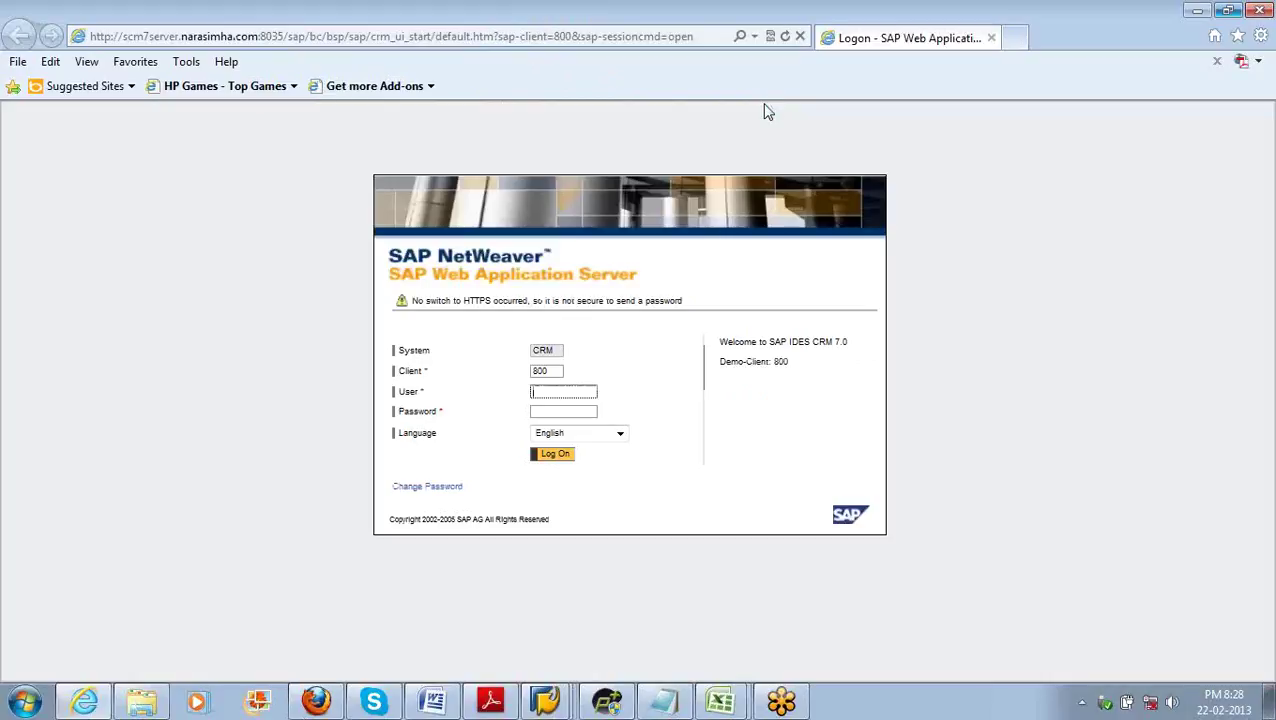
Step: Log on to the CRM WebClient with the user name and password, and choose the SALESPRO-Sales Professional business role
type("crmuser")
key("Tab")
type("password")
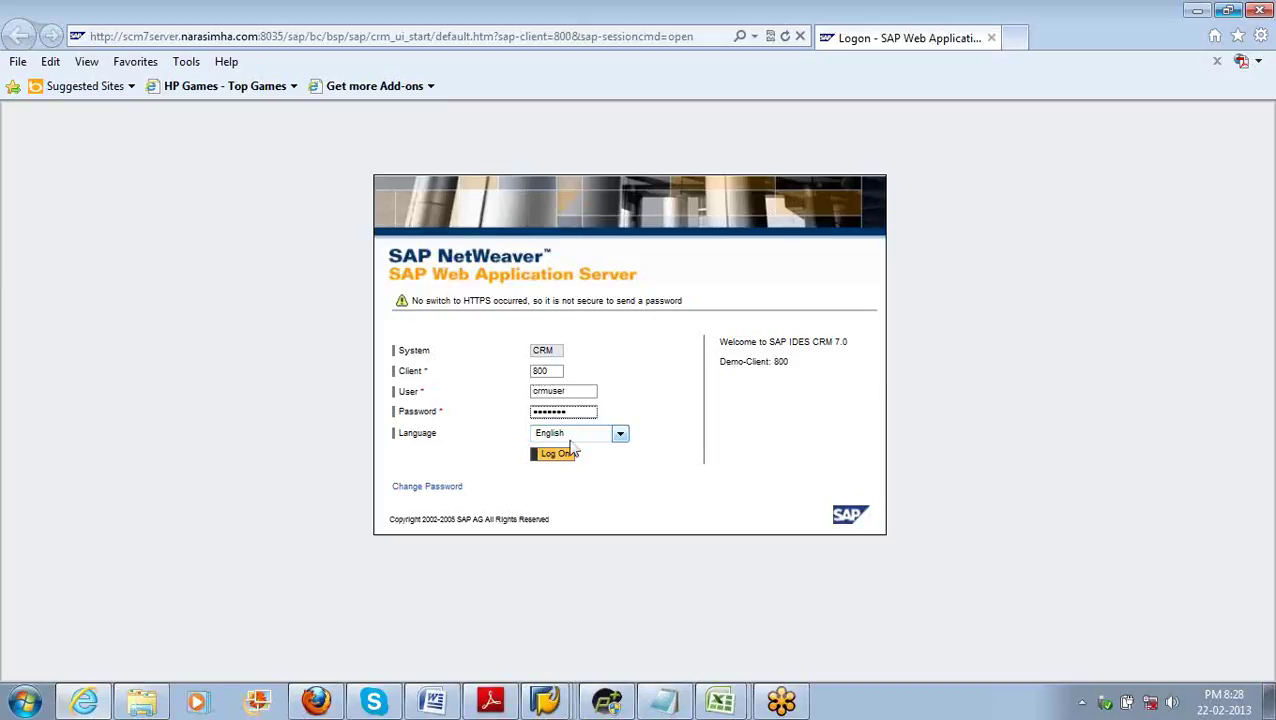
left_click(560, 462)
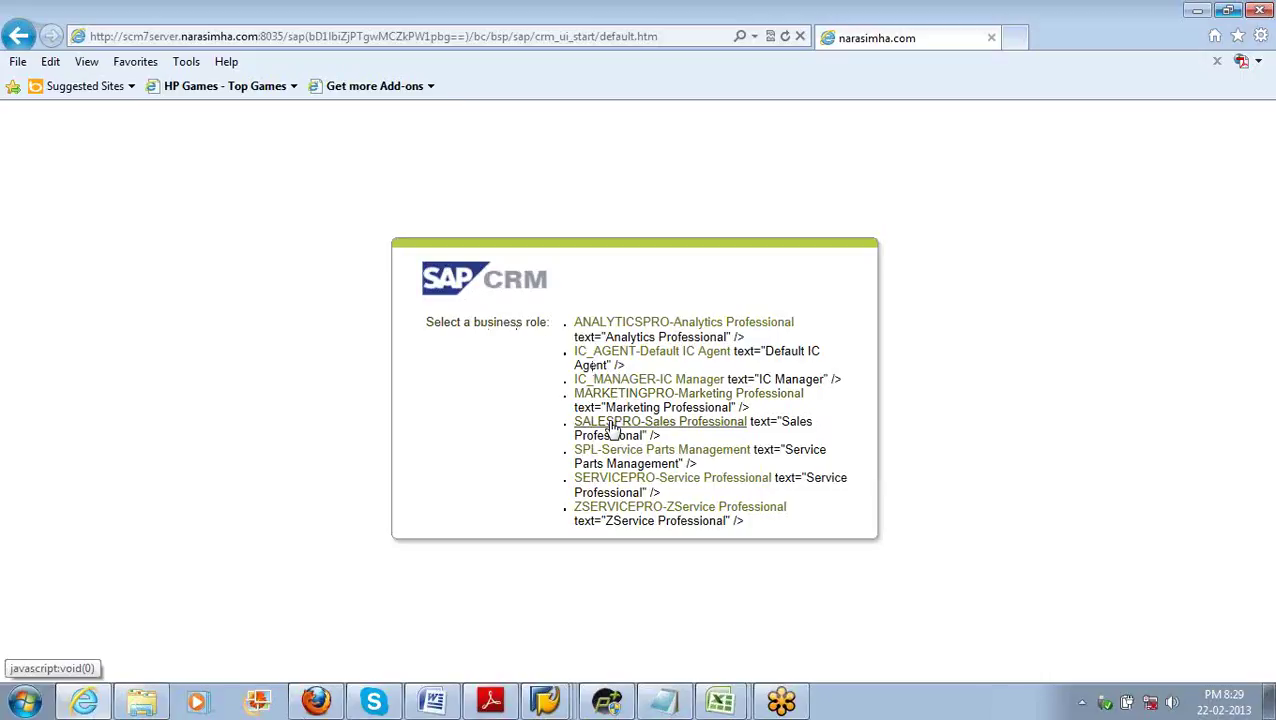
left_click(668, 427)
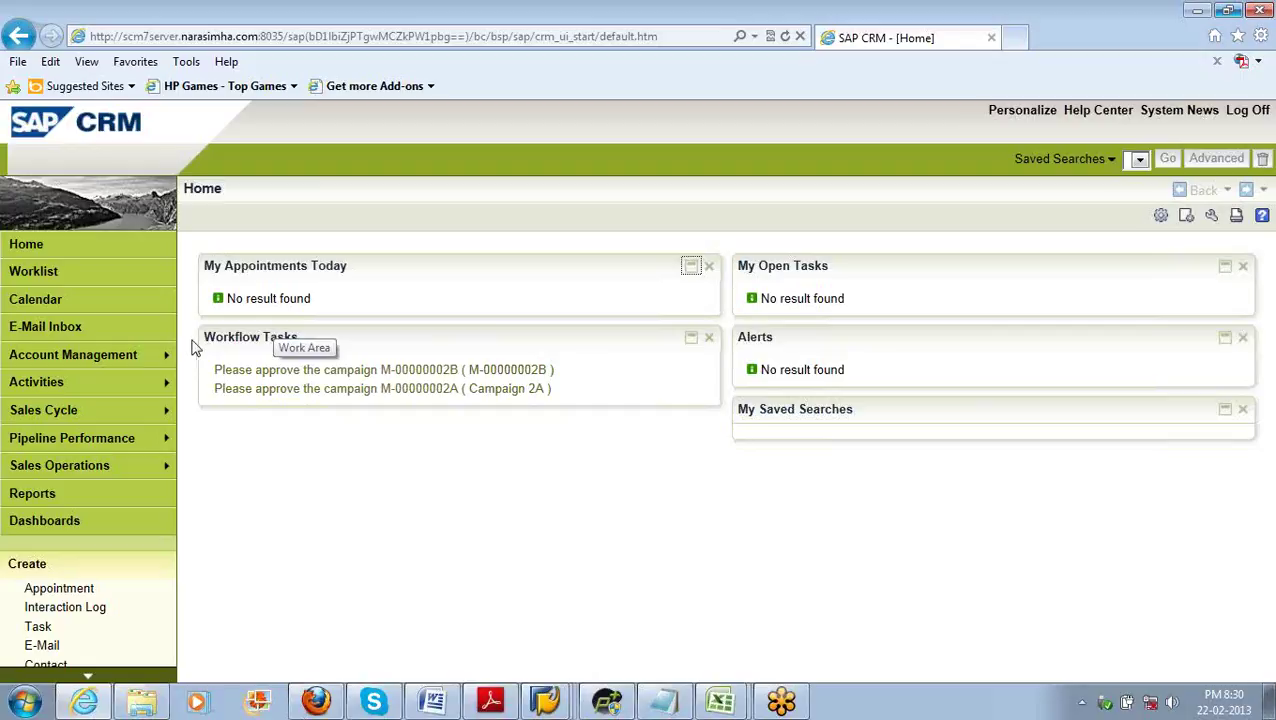
Step: Open the activities search in the WebClient, and examine the details and activity partner of the Media Store Visit appointment in SAP GUI
left_click(165, 387)
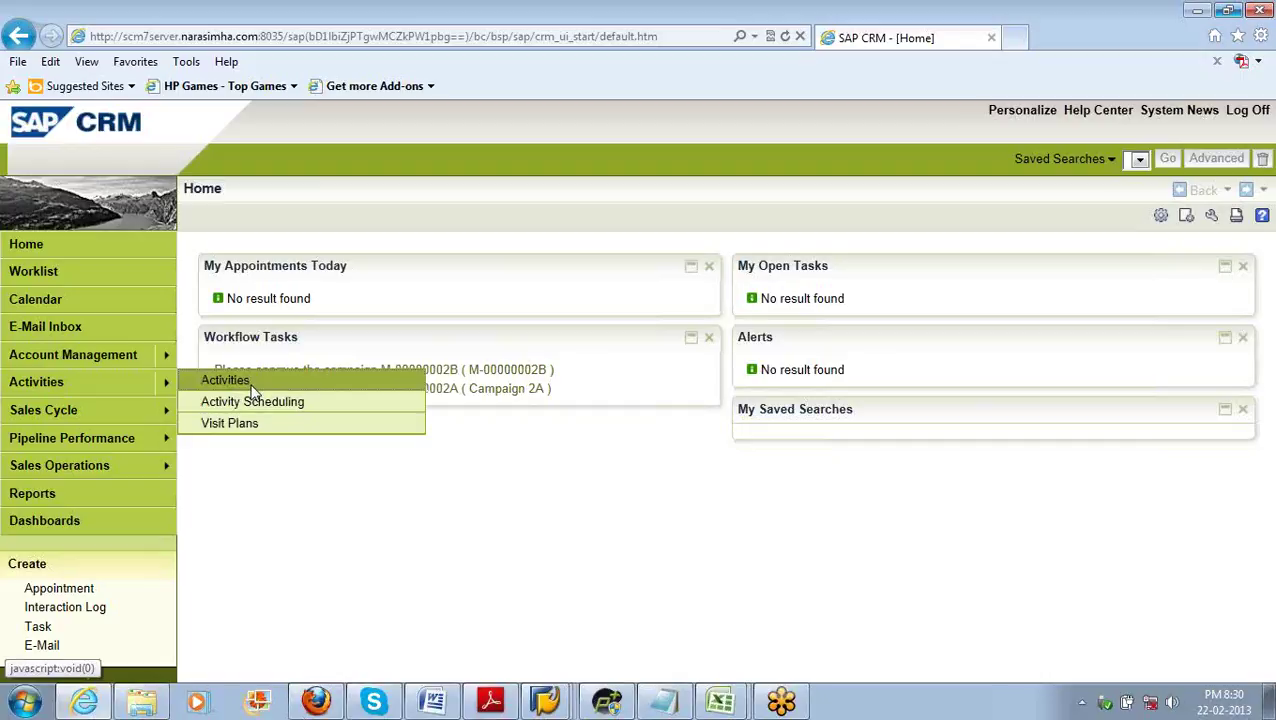
right_click(537, 708)
left_click(512, 598)
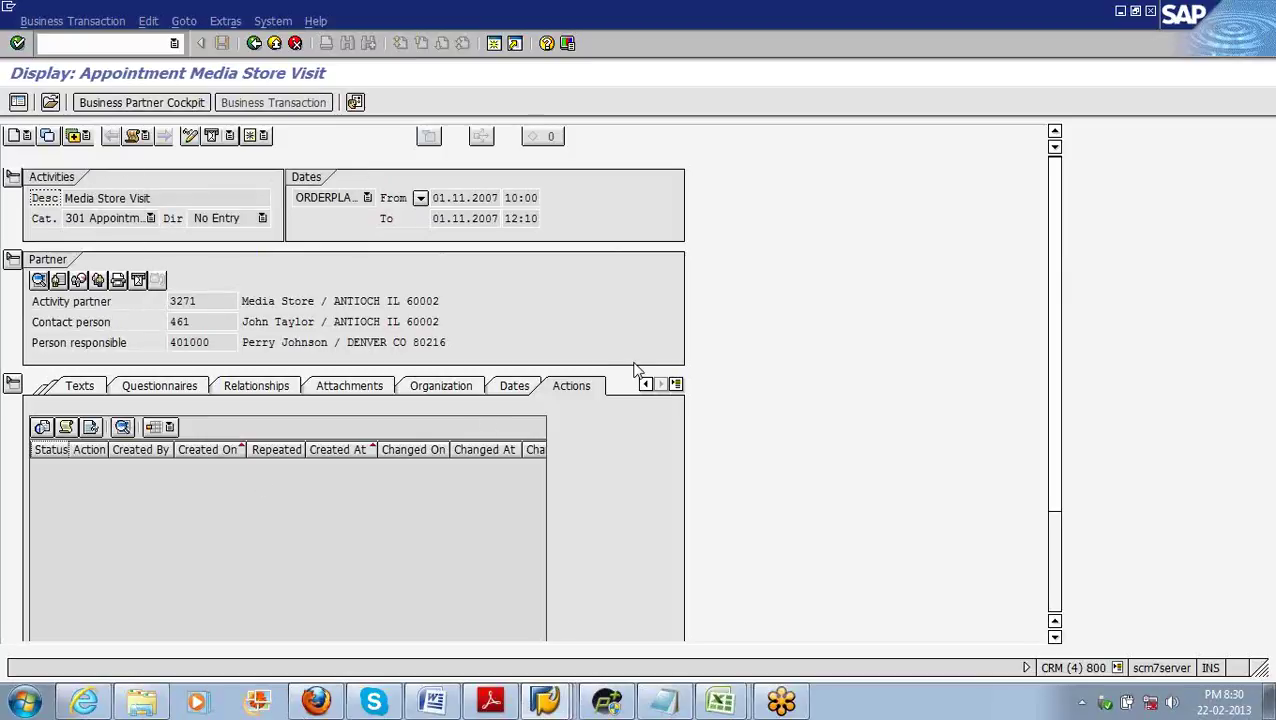
left_click(676, 385)
left_click(700, 406)
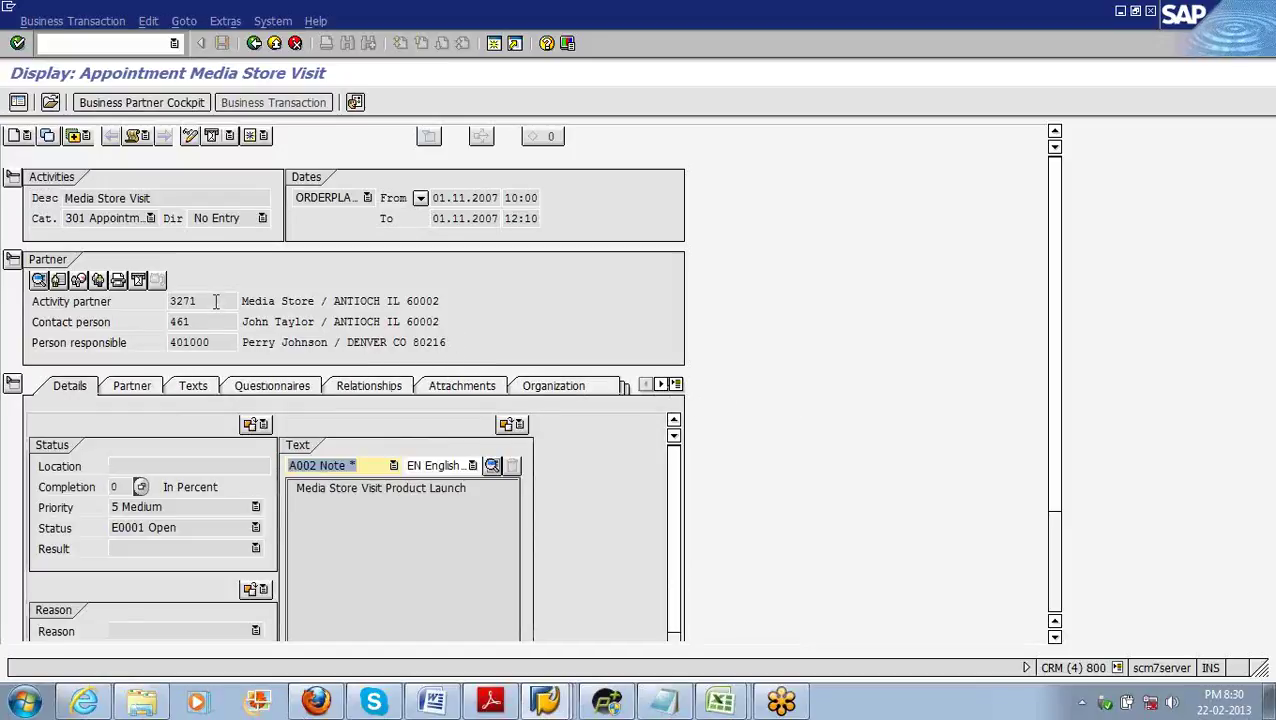
left_click_drag(198, 301, 172, 306)
left_click(172, 306)
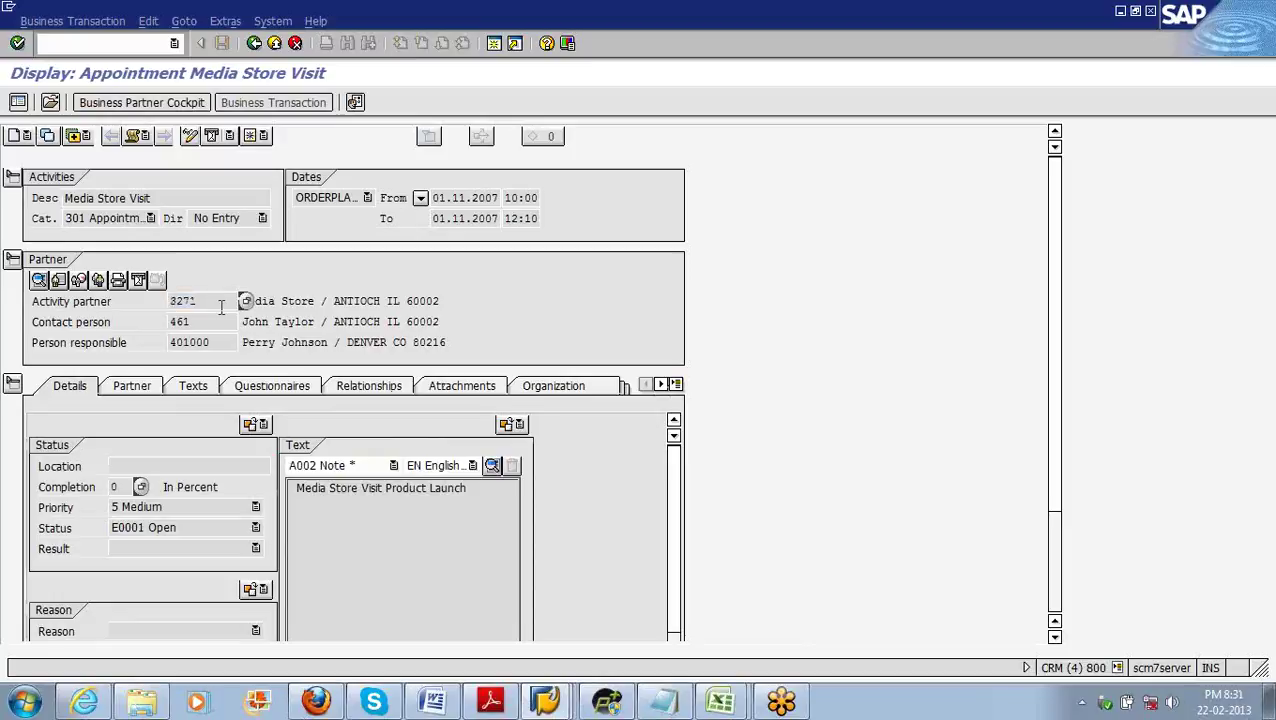
Step: Set the Category criterion of the WebClient activities search to Appointment
key("alt+Tab")
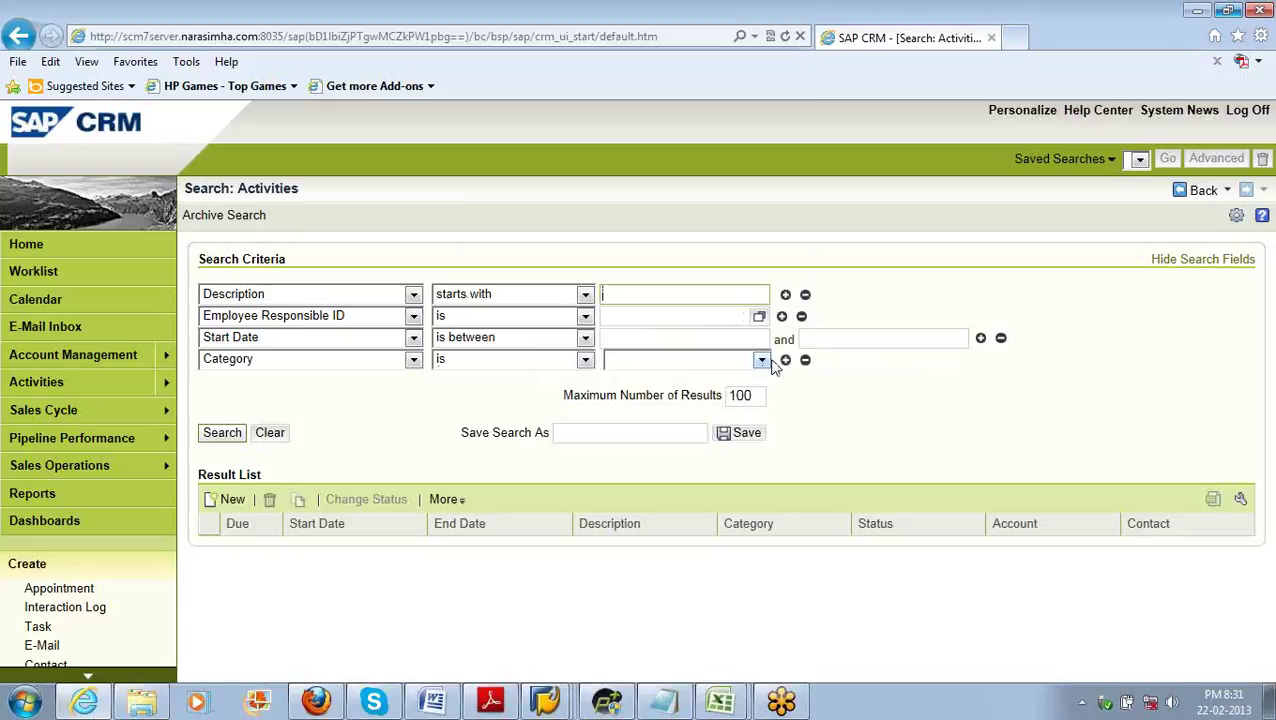
key("alt+Tab")
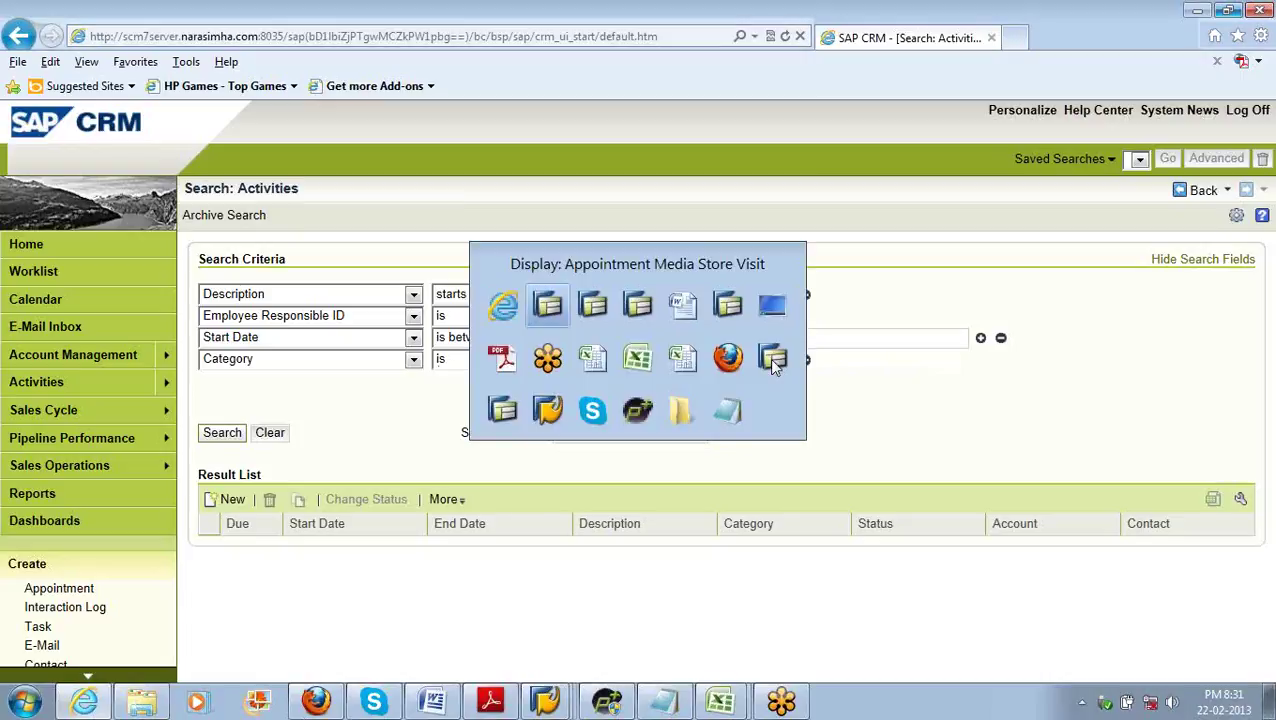
left_click(763, 361)
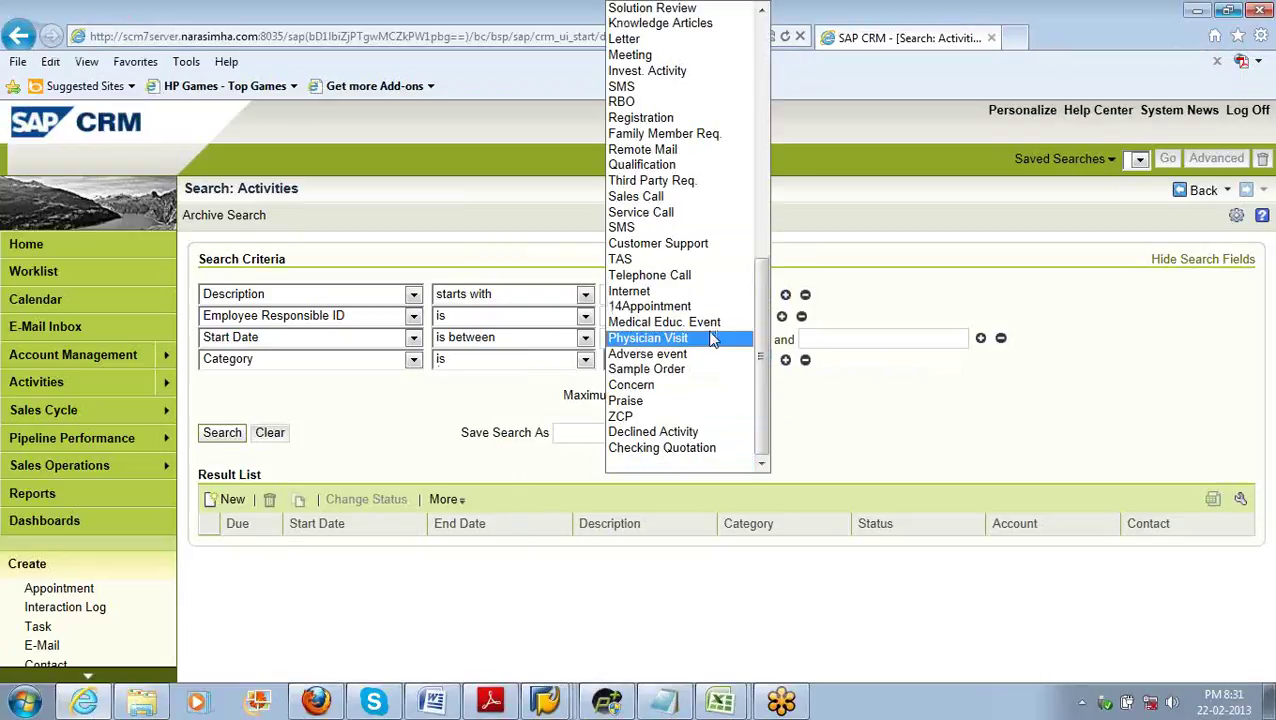
left_click_drag(763, 343, 743, 110)
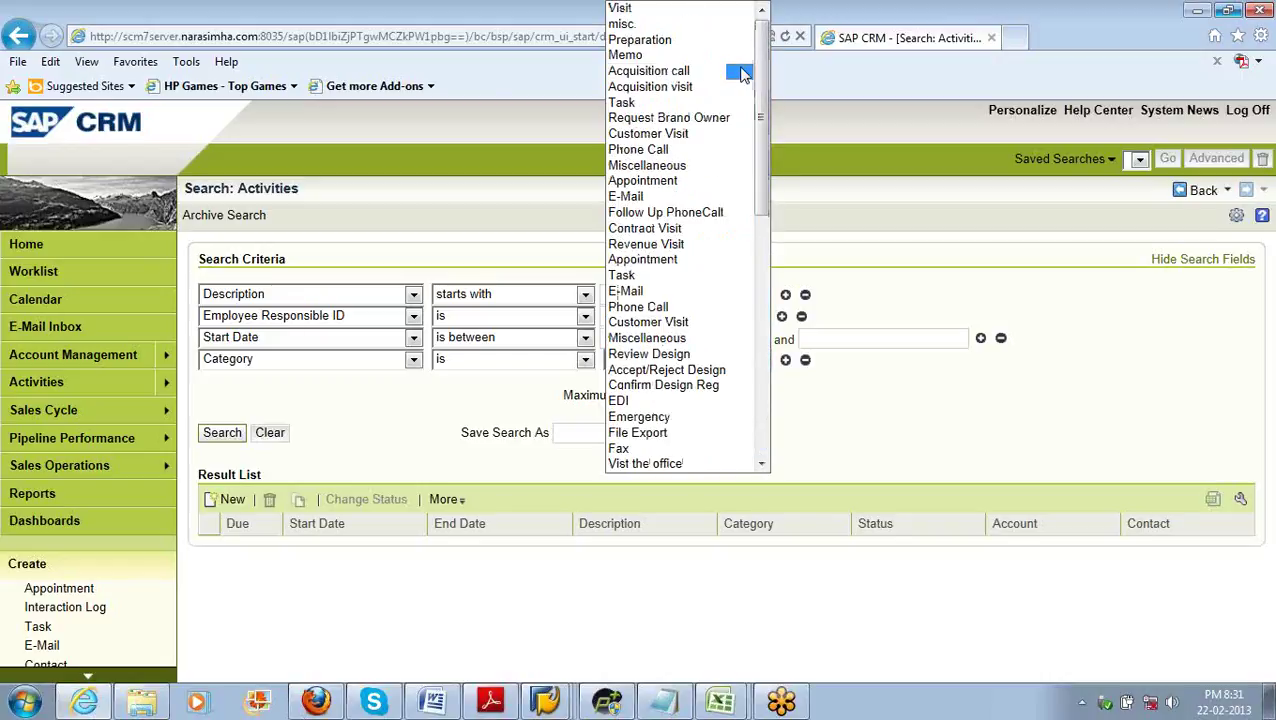
left_click(645, 186)
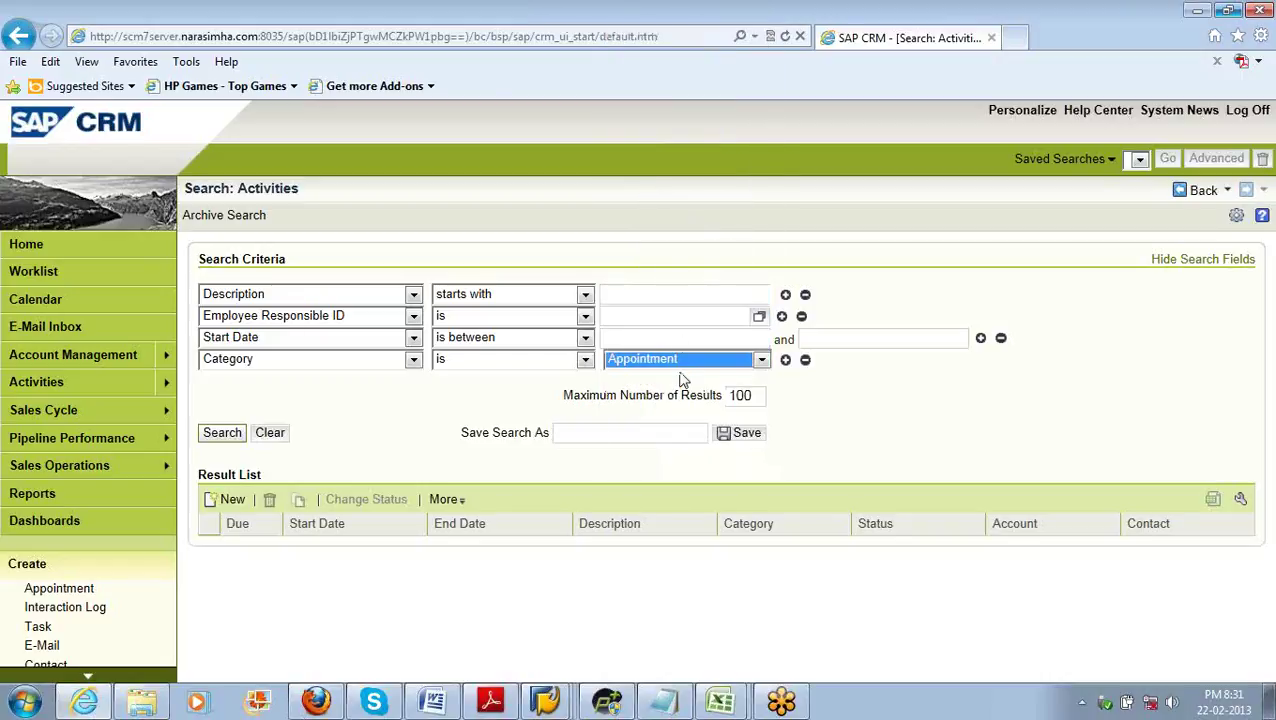
Step: Change the Description criterion to Account ID and enter the Media Store activity partner's number
left_click(413, 296)
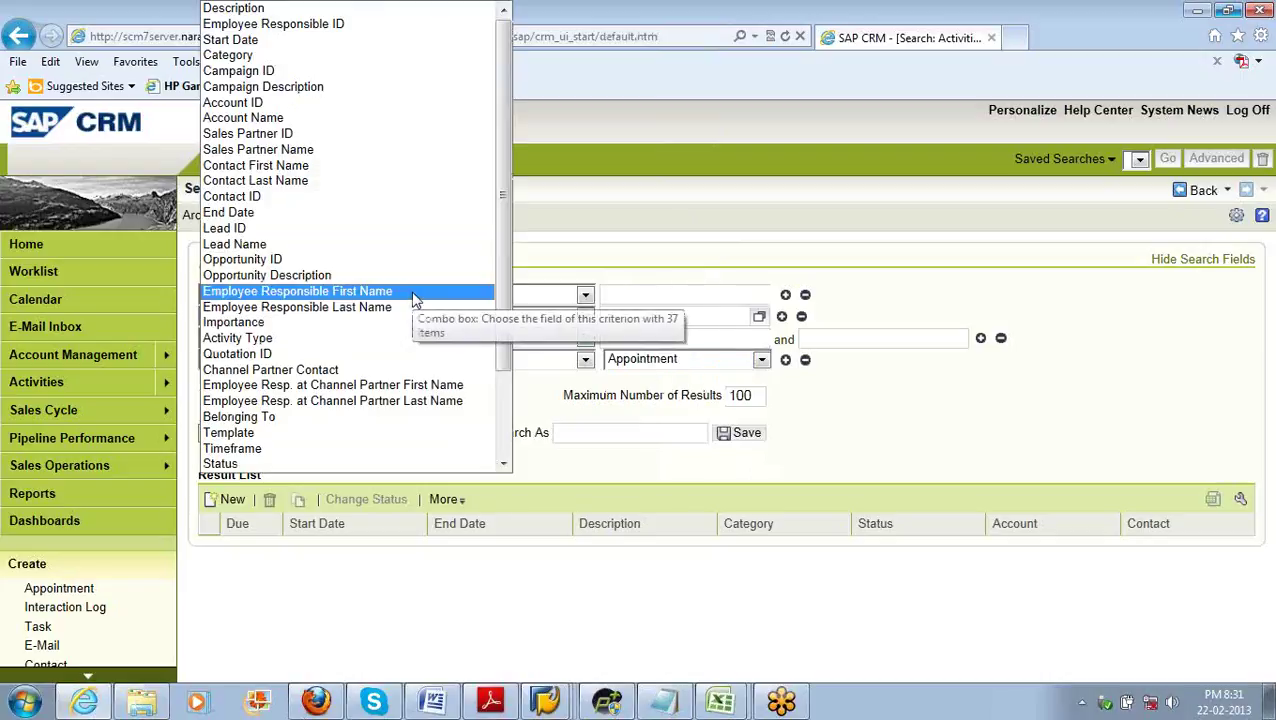
left_click(376, 104)
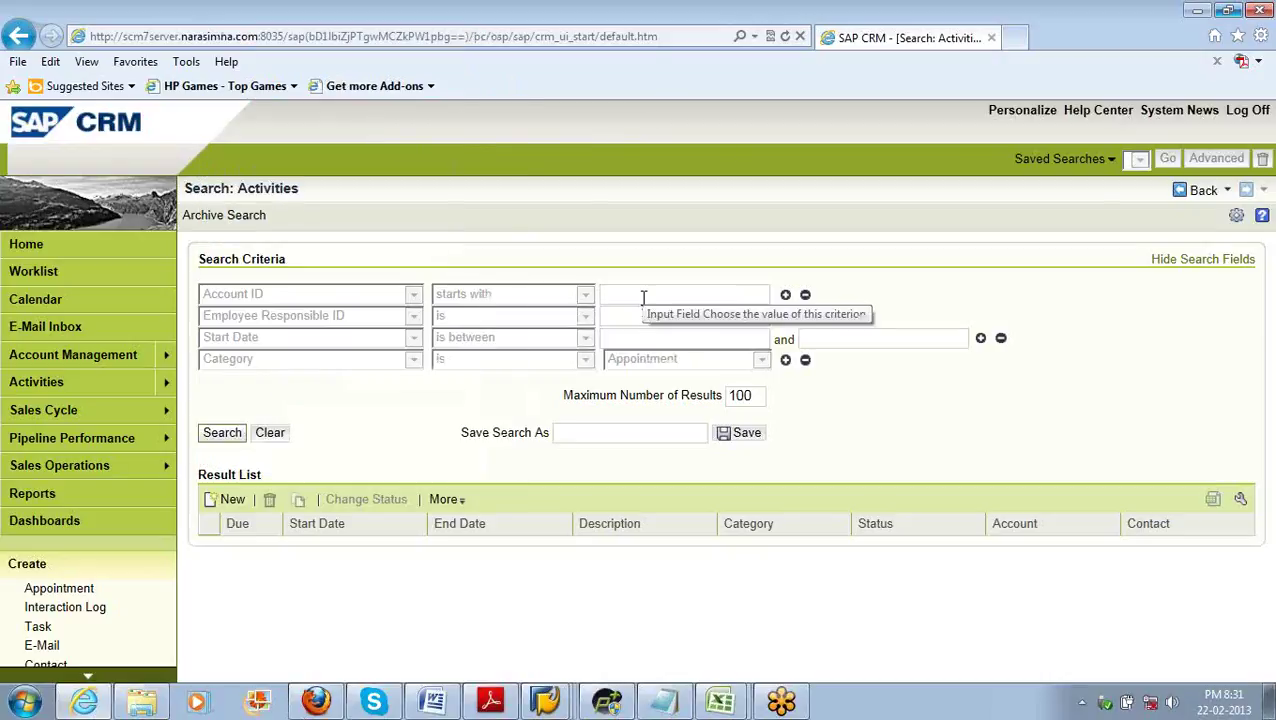
left_click(643, 297)
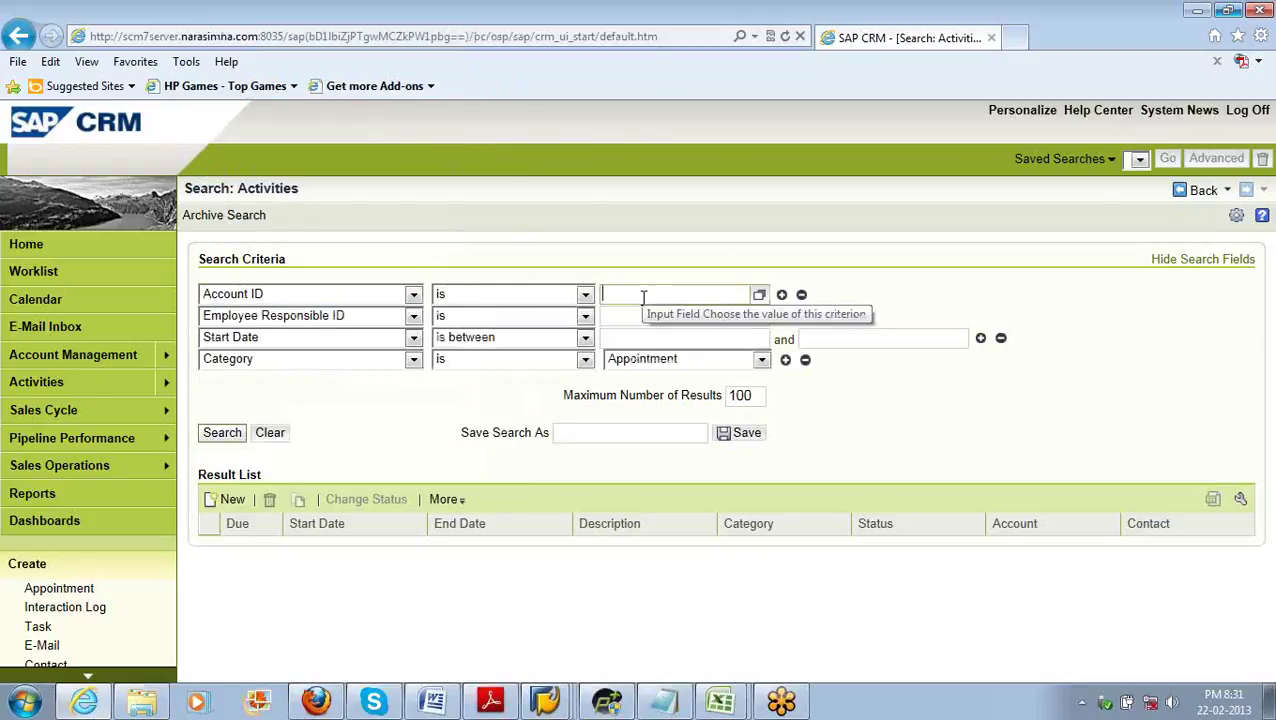
type("3271")
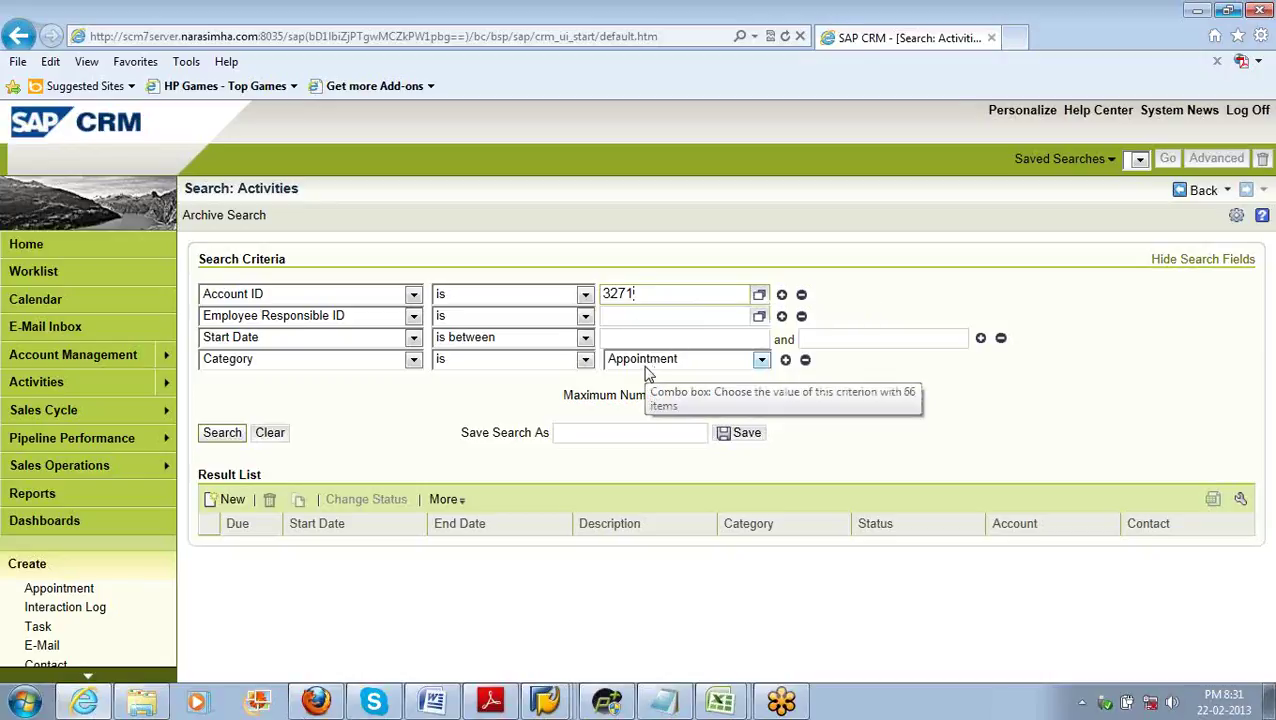
Step: Copy the person responsible's number from the SAP GUI appointment into the WebClient's Employee Responsible ID criterion and run the search
key("alt+Tab")
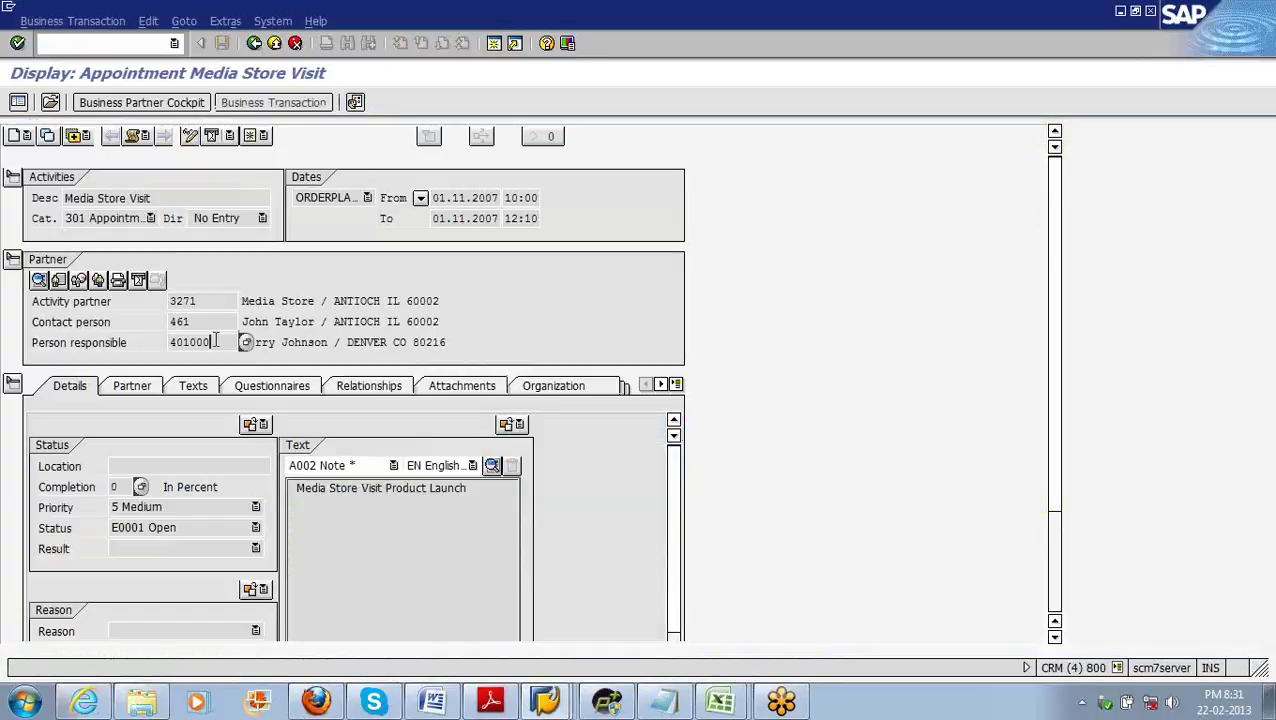
left_click_drag(214, 340, 175, 345)
key("ctrl+c")
left_click(175, 345)
key("alt+Tab")
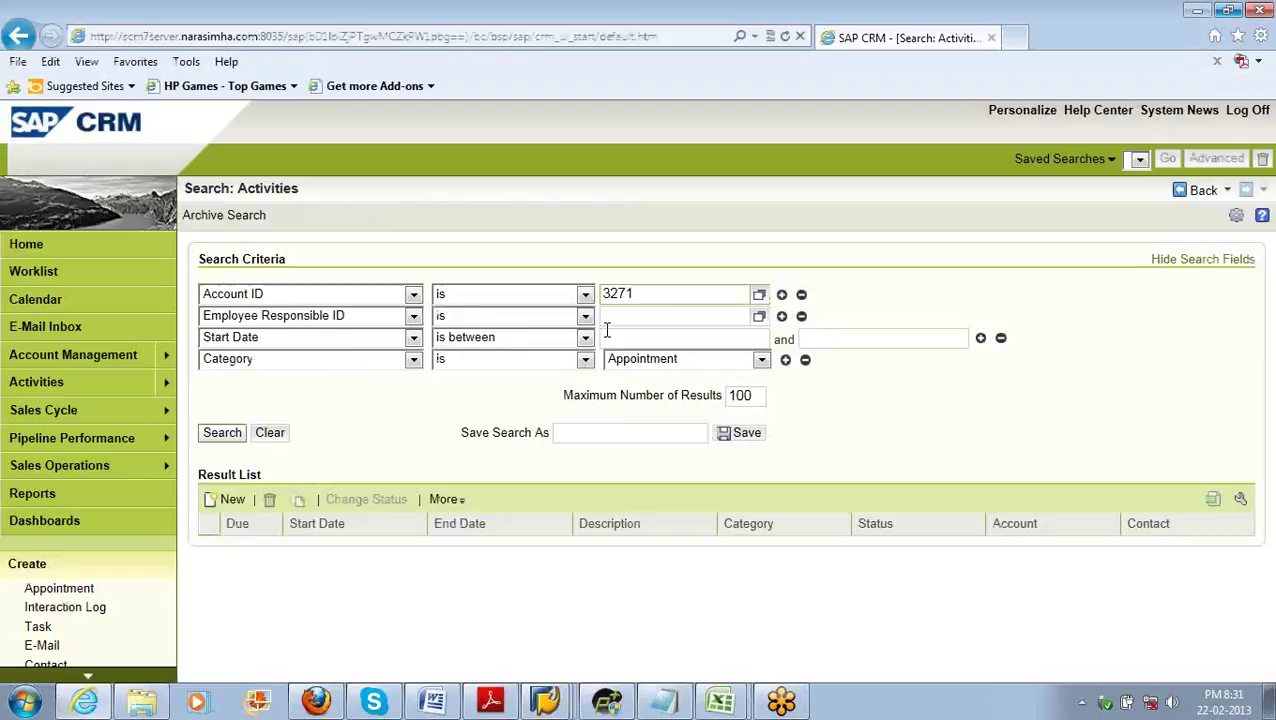
left_click(674, 312)
key("ctrl+v")
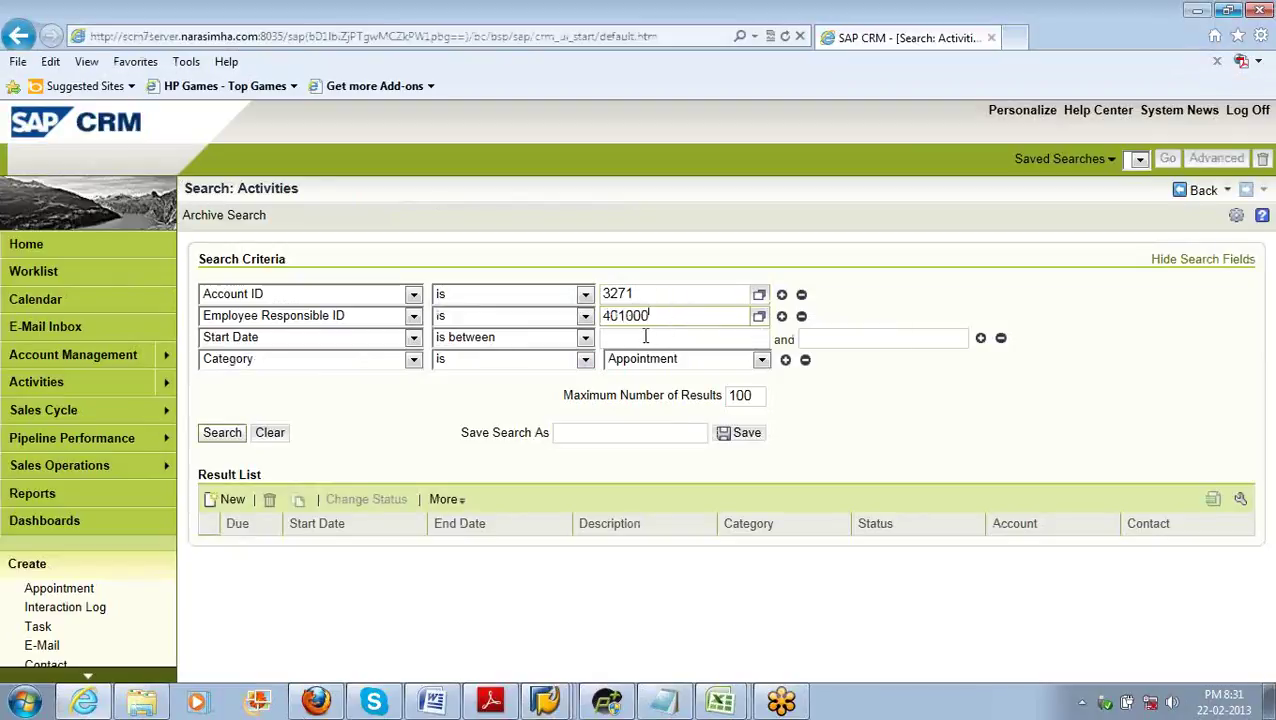
left_click(226, 440)
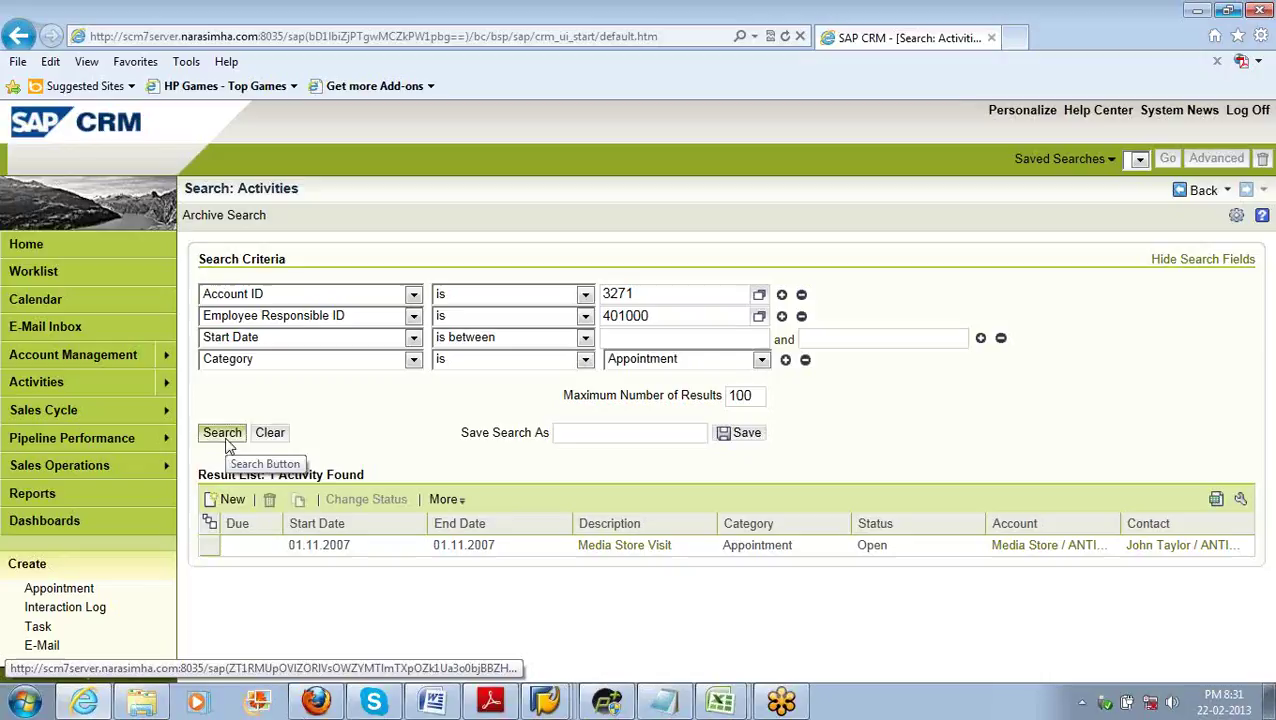
Step: Compare the WebClient search criteria with the activity partner, person responsible and category of the appointment in SAP GUI
left_click(445, 499)
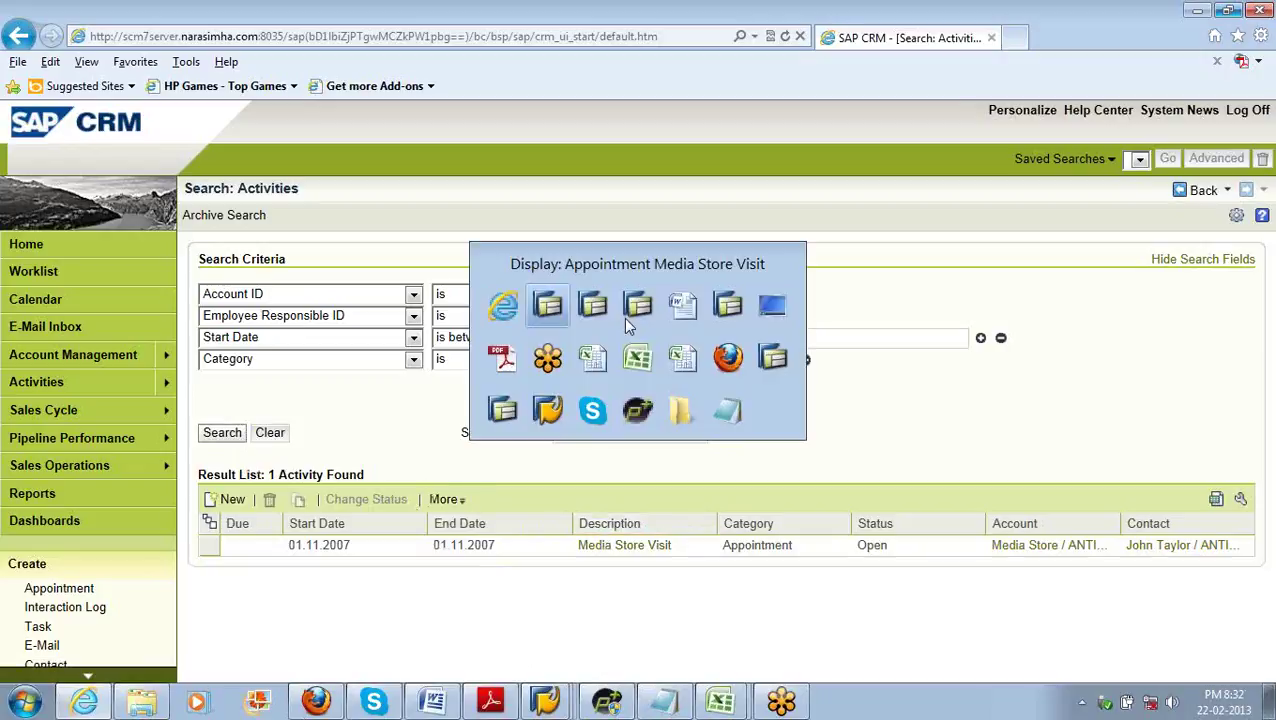
key("alt+Tab")
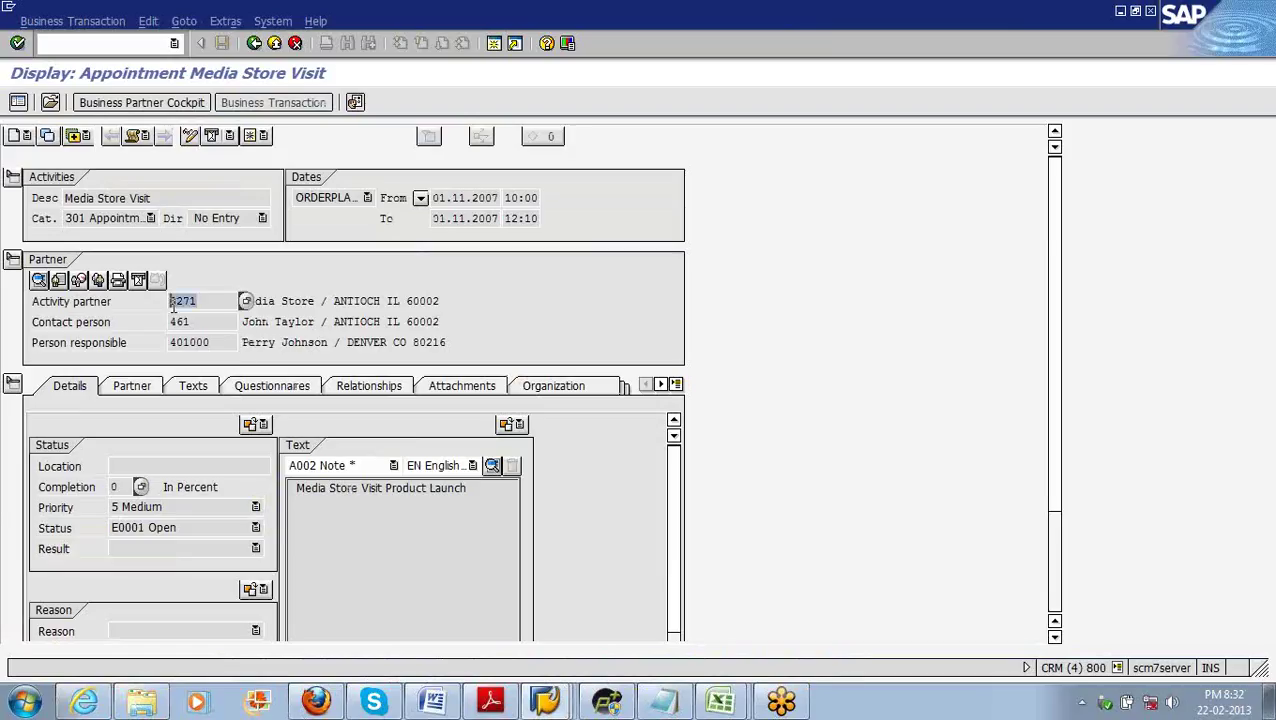
left_click_drag(218, 342, 167, 343)
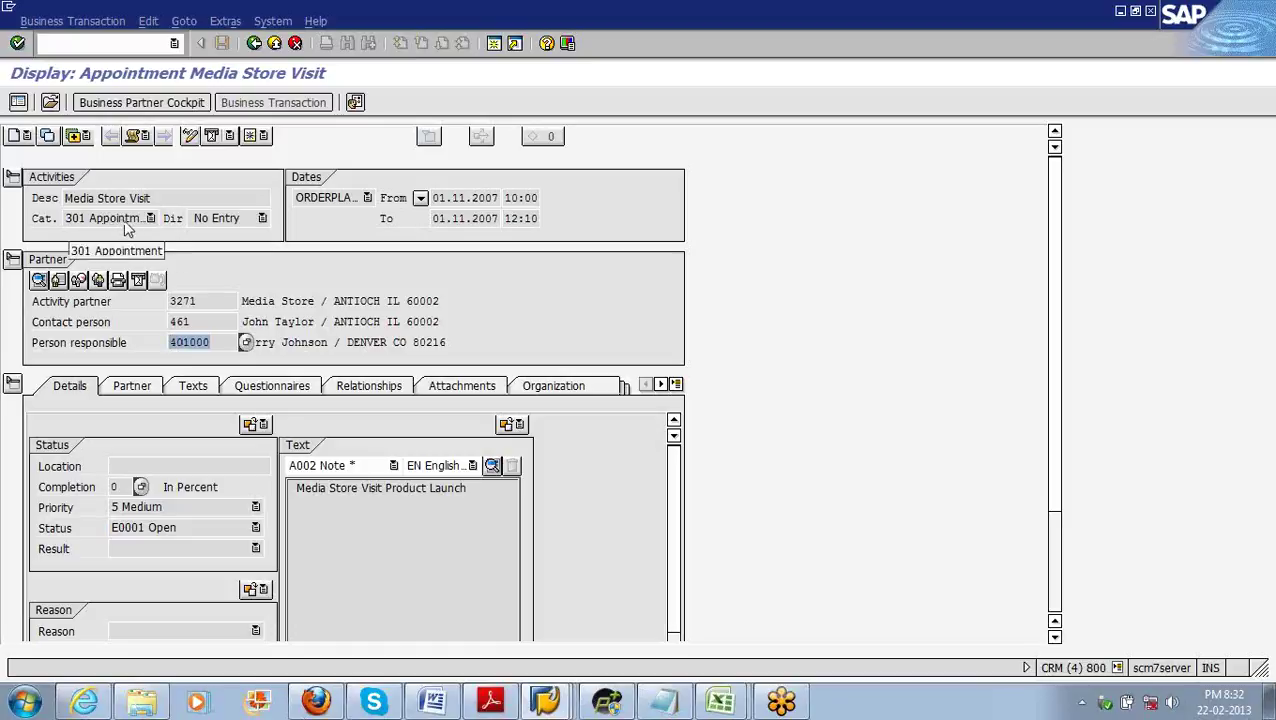
key("alt+Tab")
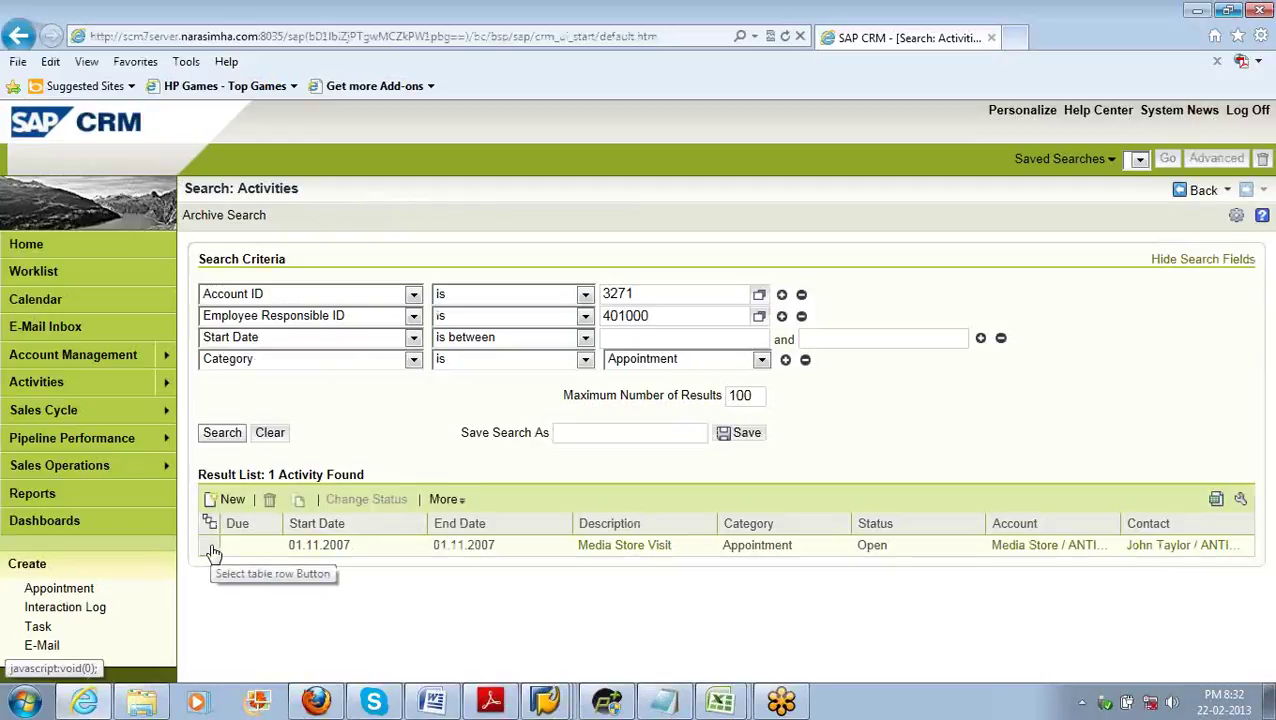
Step: Open the Media Store Visit appointment from the result list and examine its details, attendees, scheduling, notes, attachments and history blocks
left_click(211, 549)
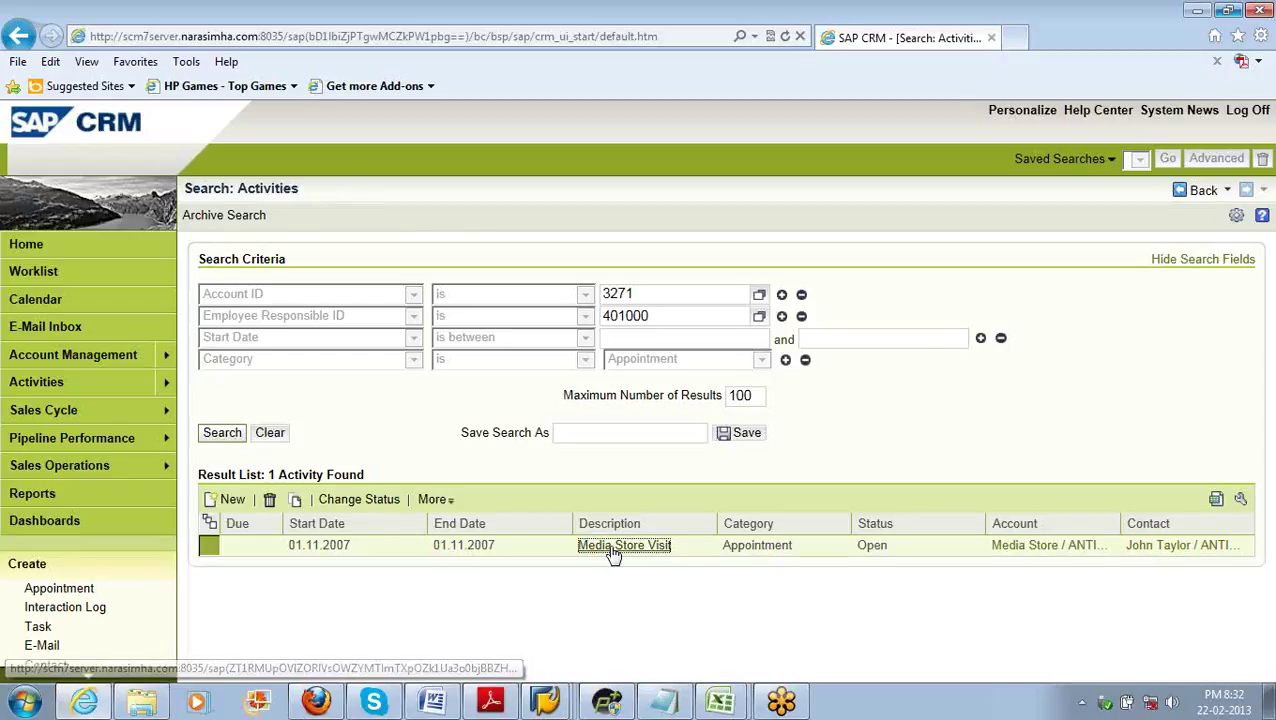
left_click(613, 548)
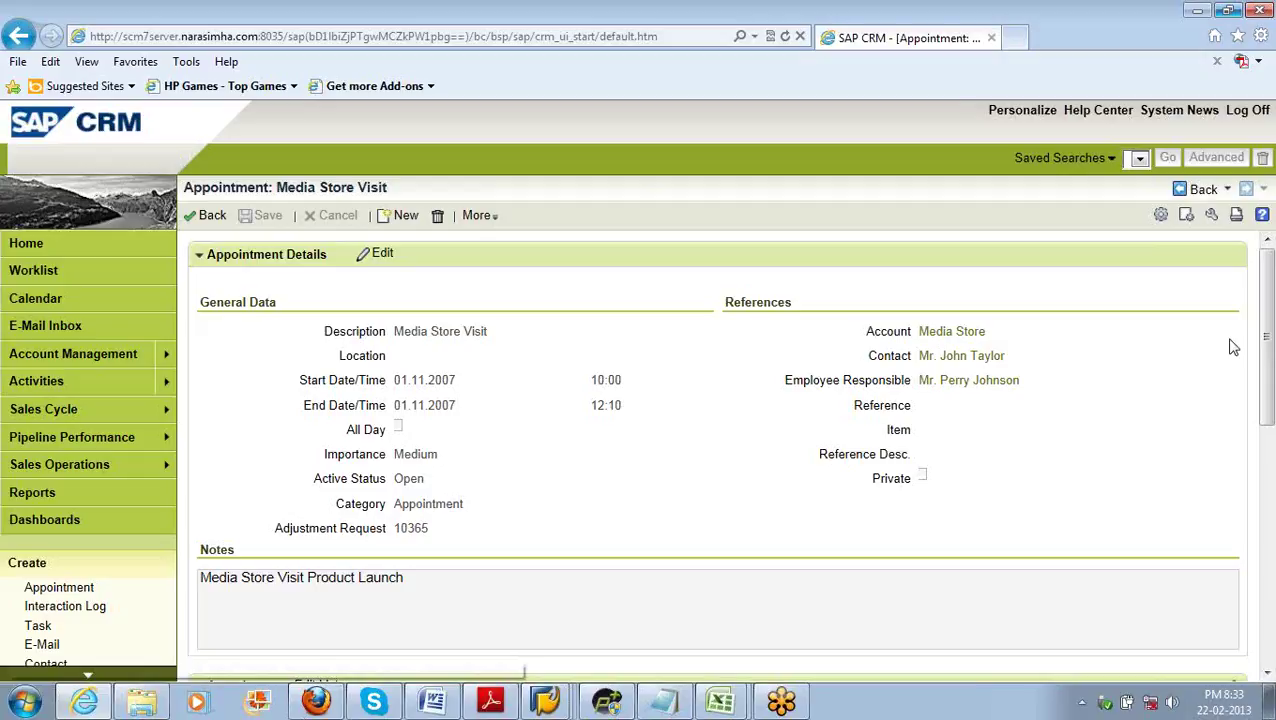
scroll(316, 404, "down", 3)
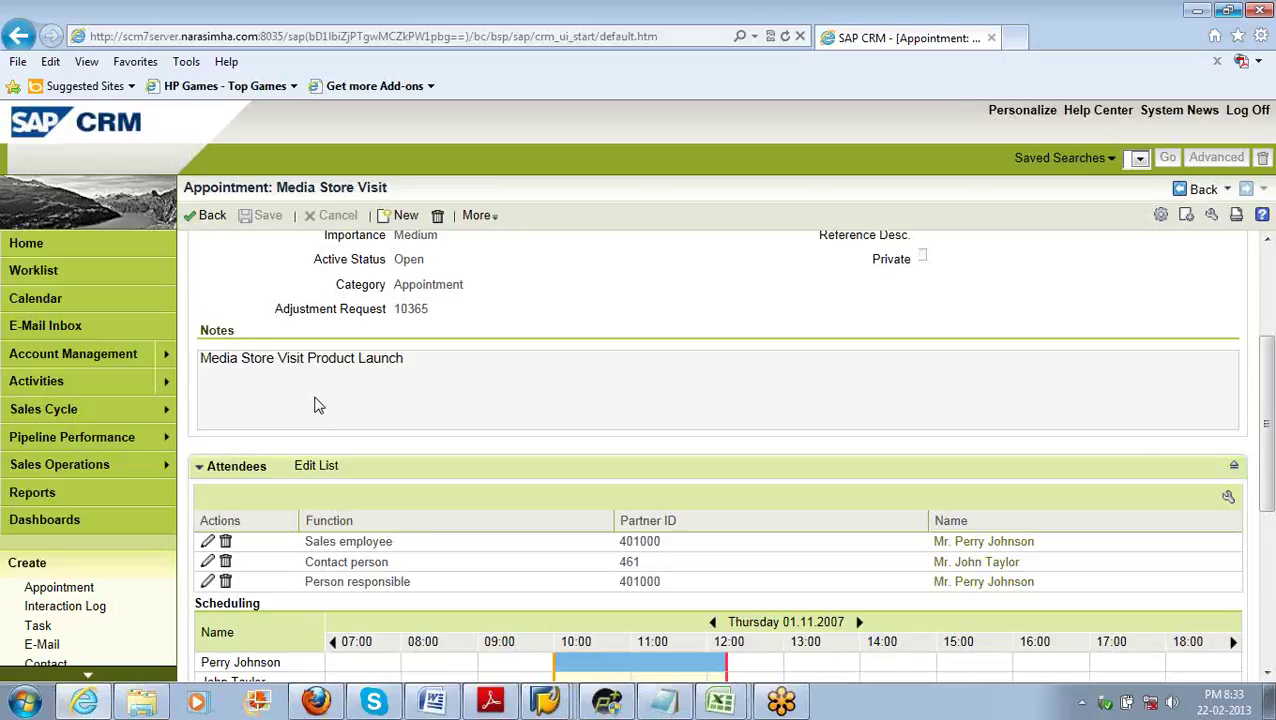
scroll(314, 405, "down", 3)
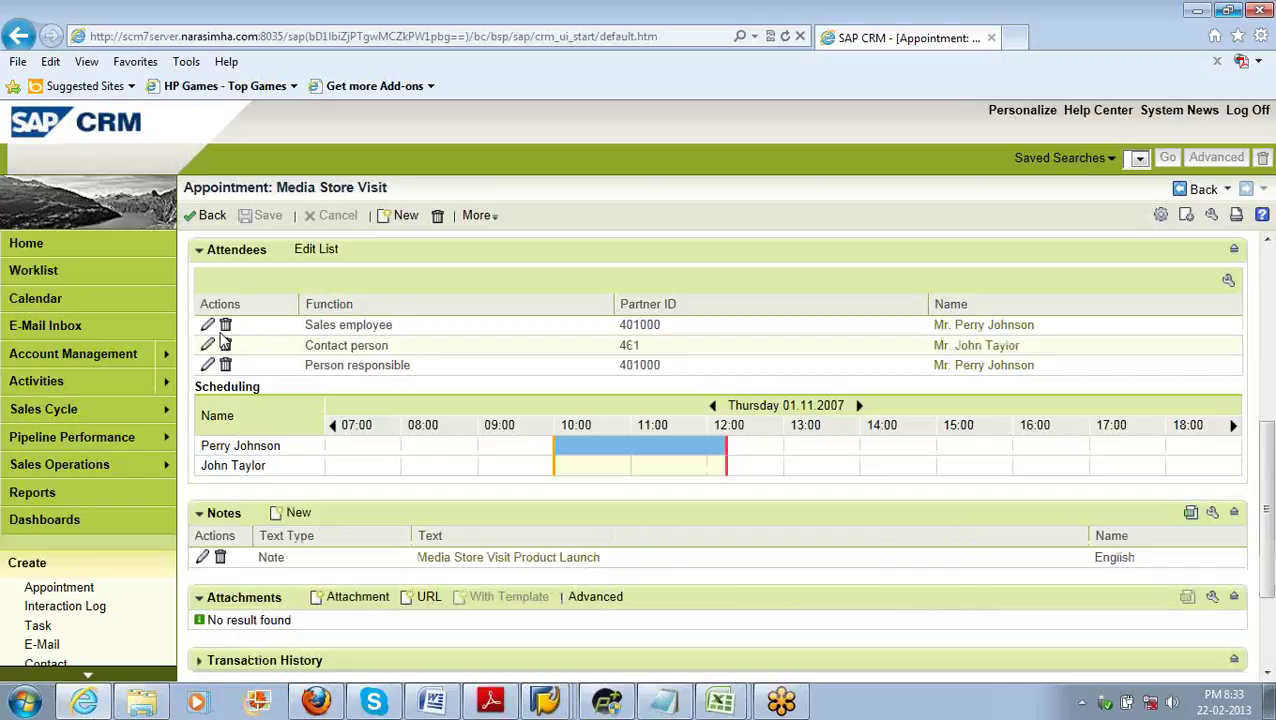
scroll(230, 350, "up", 1)
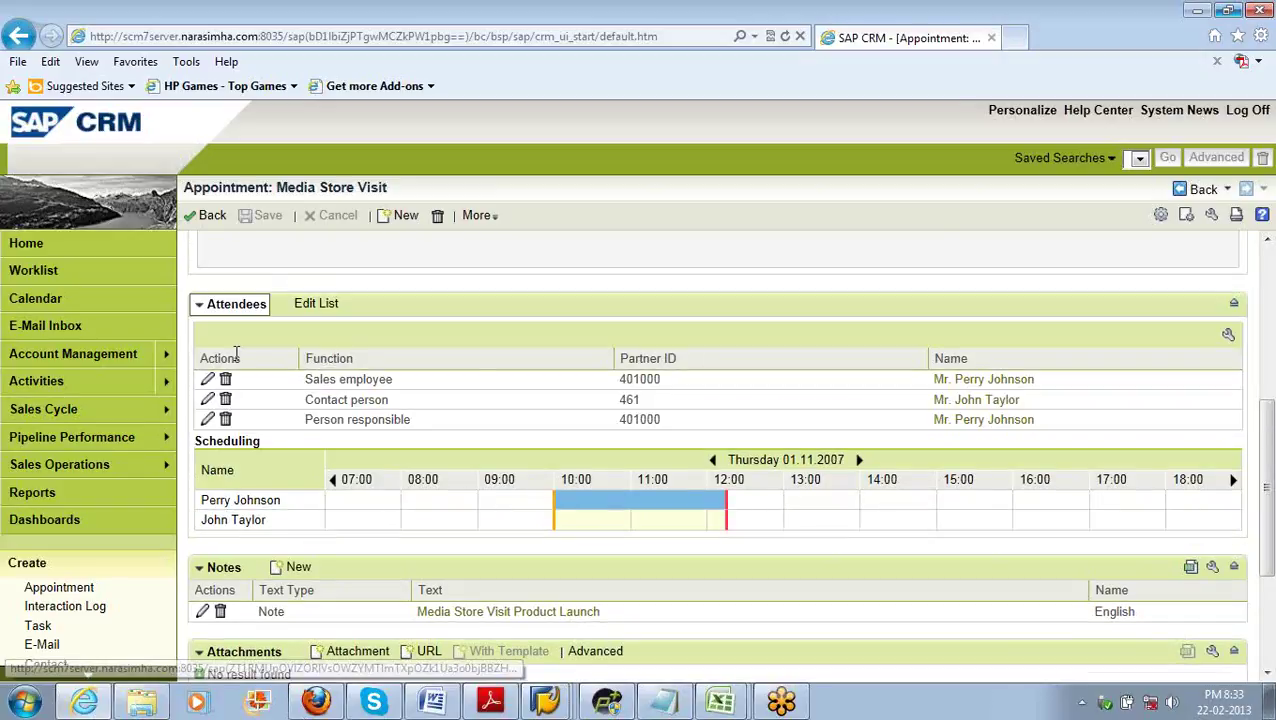
scroll(612, 360, "down", 3)
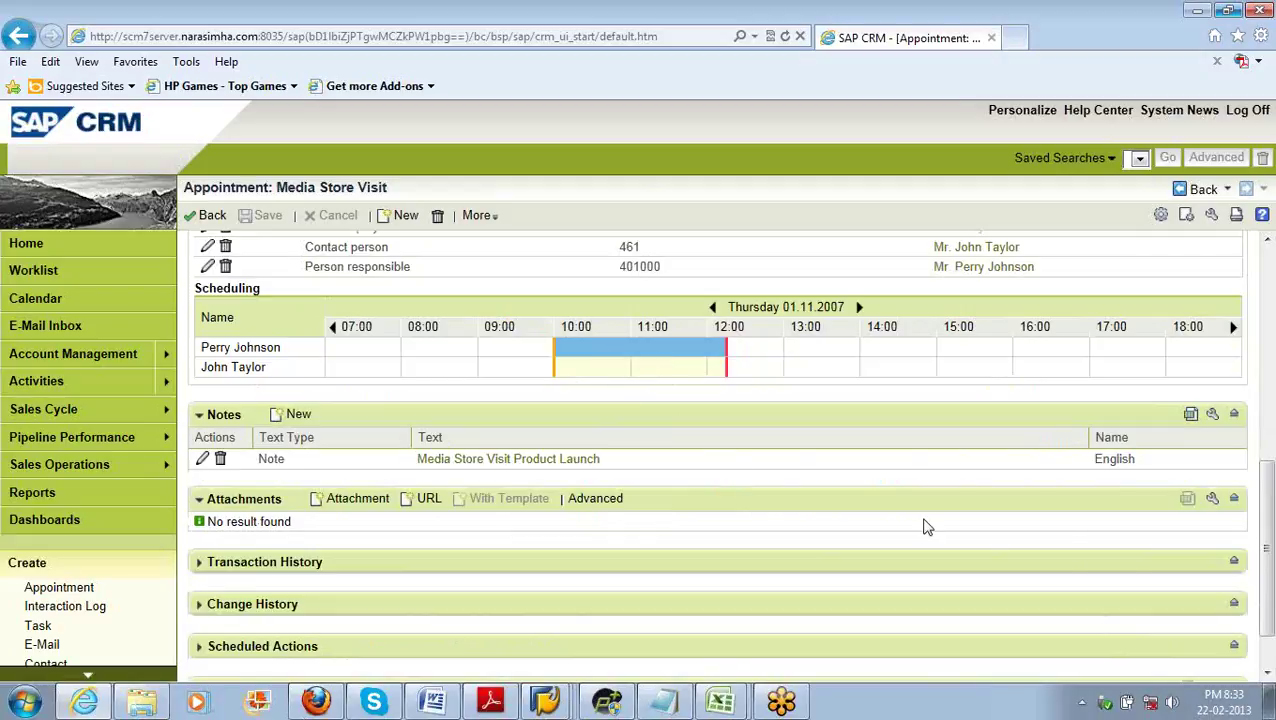
left_click_drag(1268, 614, 1268, 632)
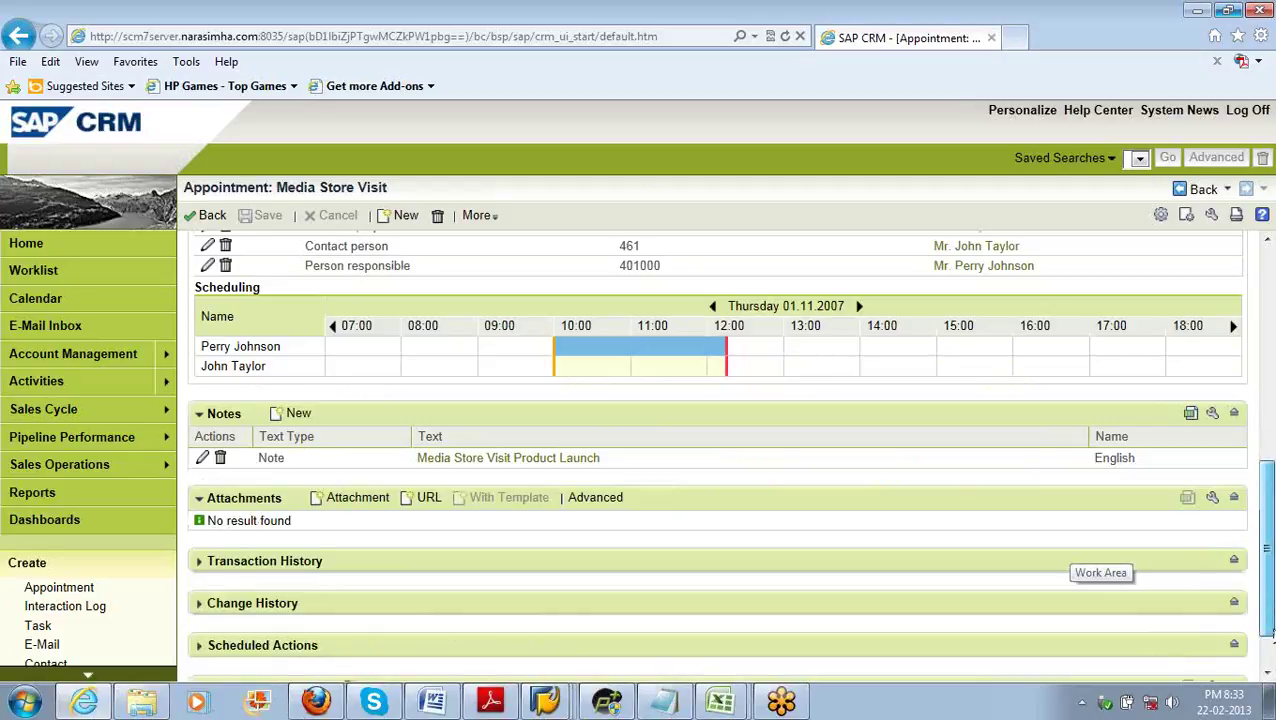
scroll(873, 598, "down", 2)
left_click(265, 494)
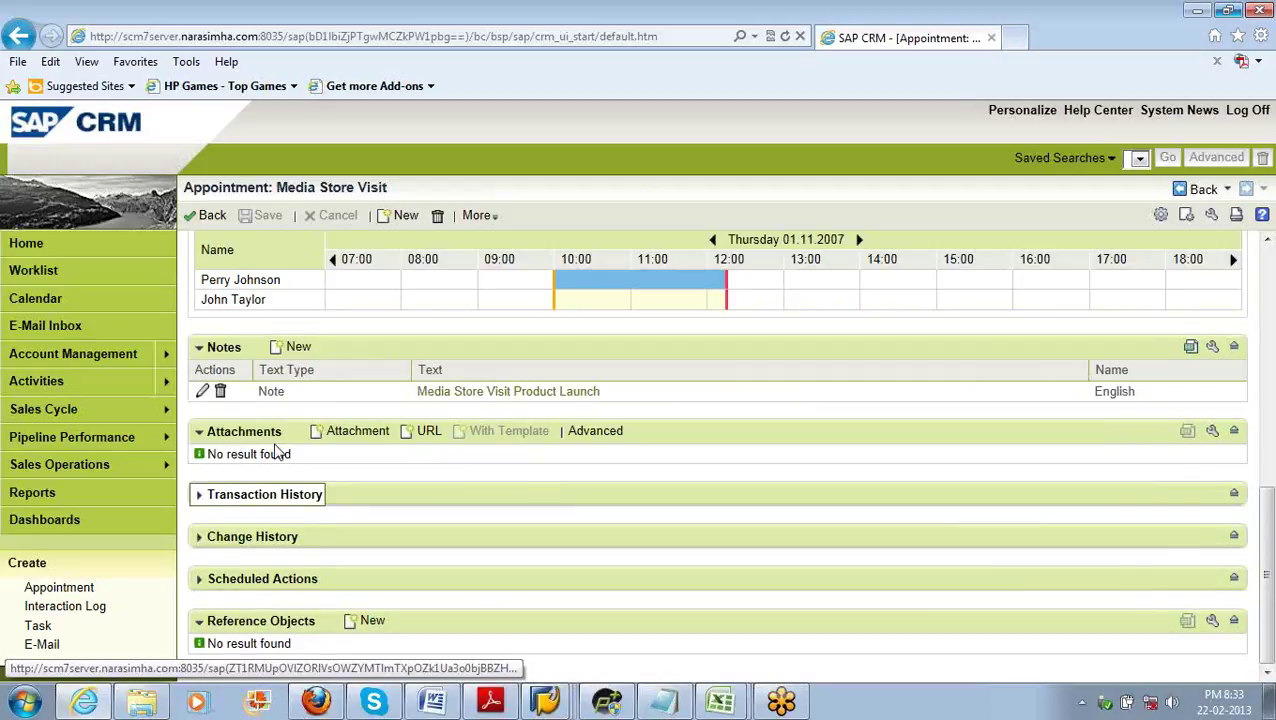
Step: Add Questionnaires, Dates and Organizational Data to the appointment page's displayed assignment blocks, select all listed blocks and save the personalization
key("alt+Tab")
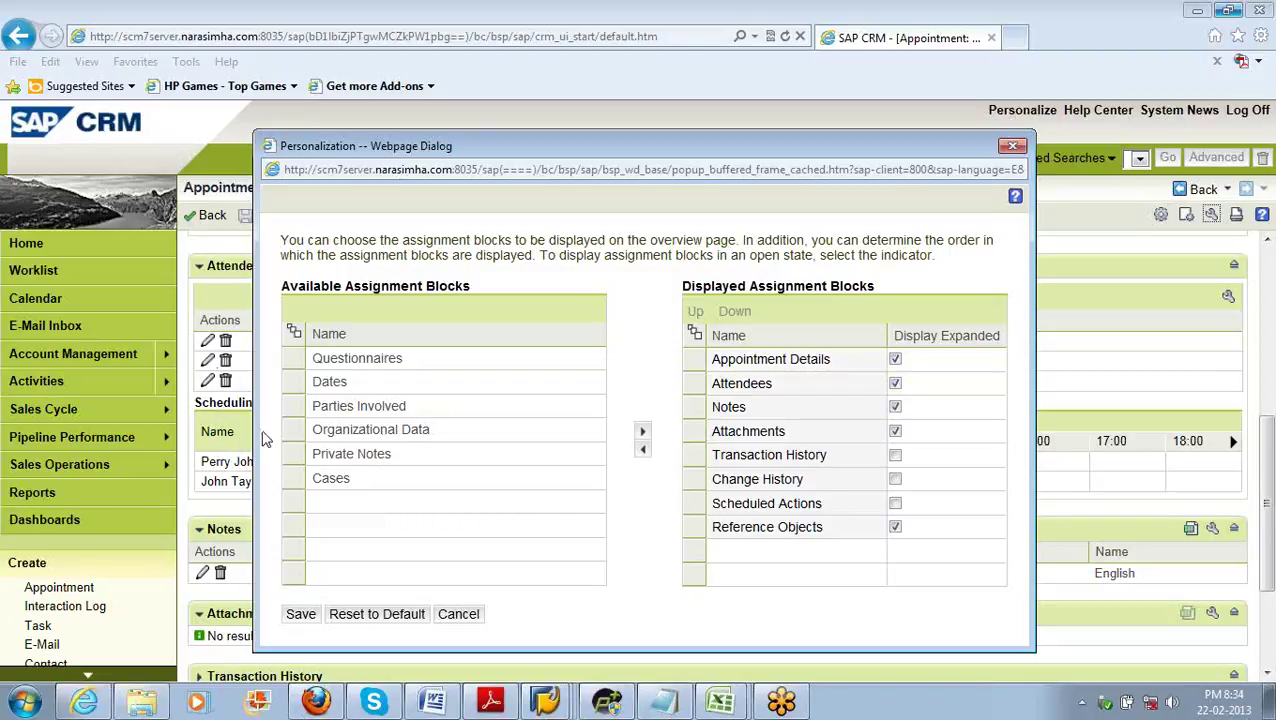
left_click(293, 358)
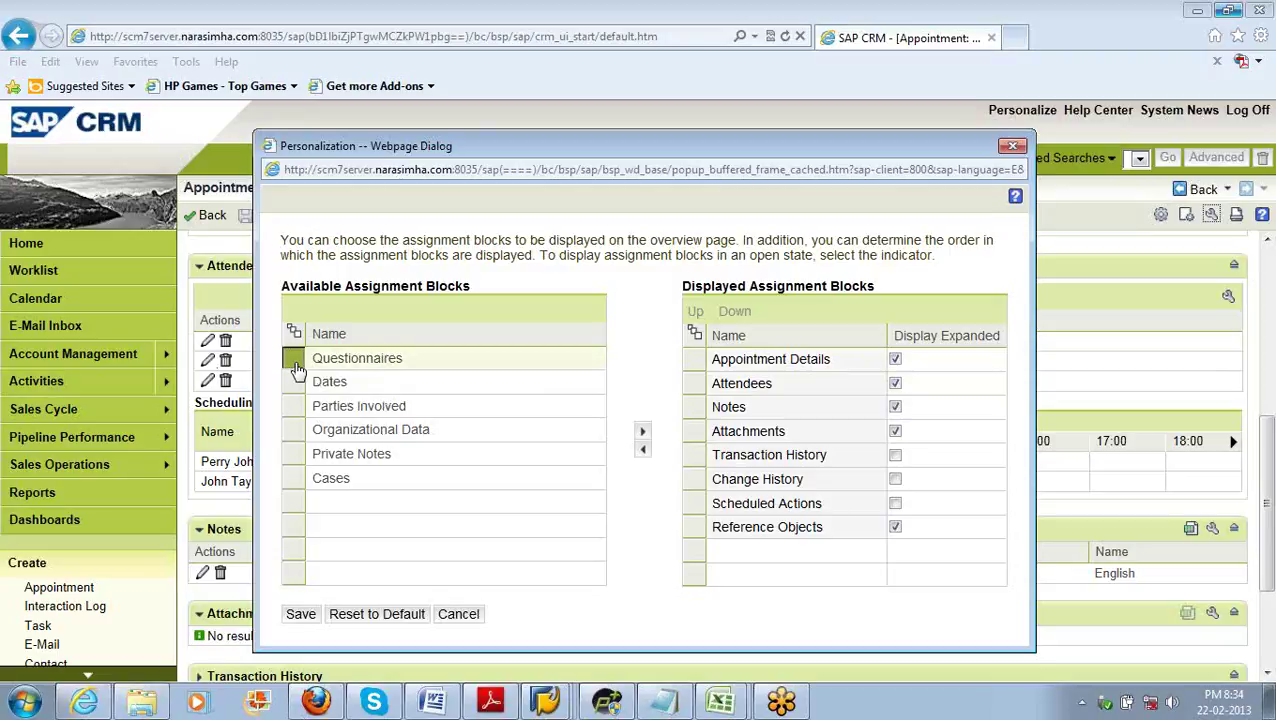
left_click(293, 429)
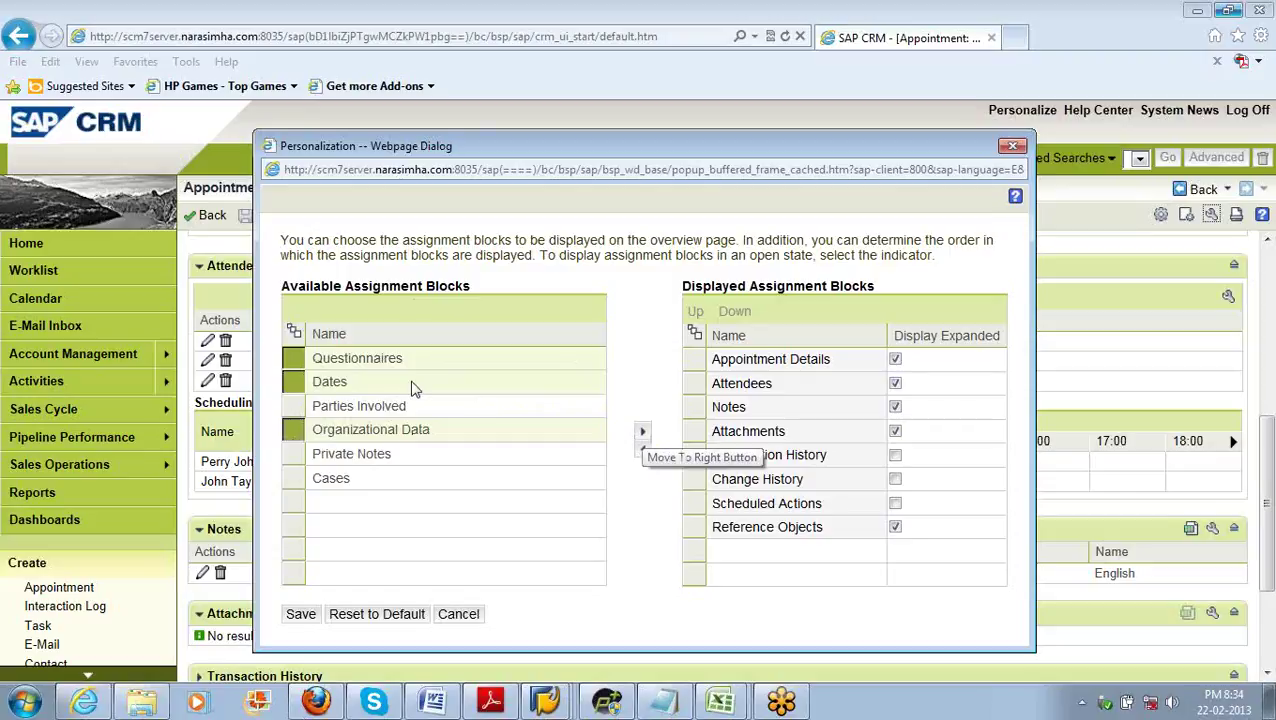
left_click(643, 434)
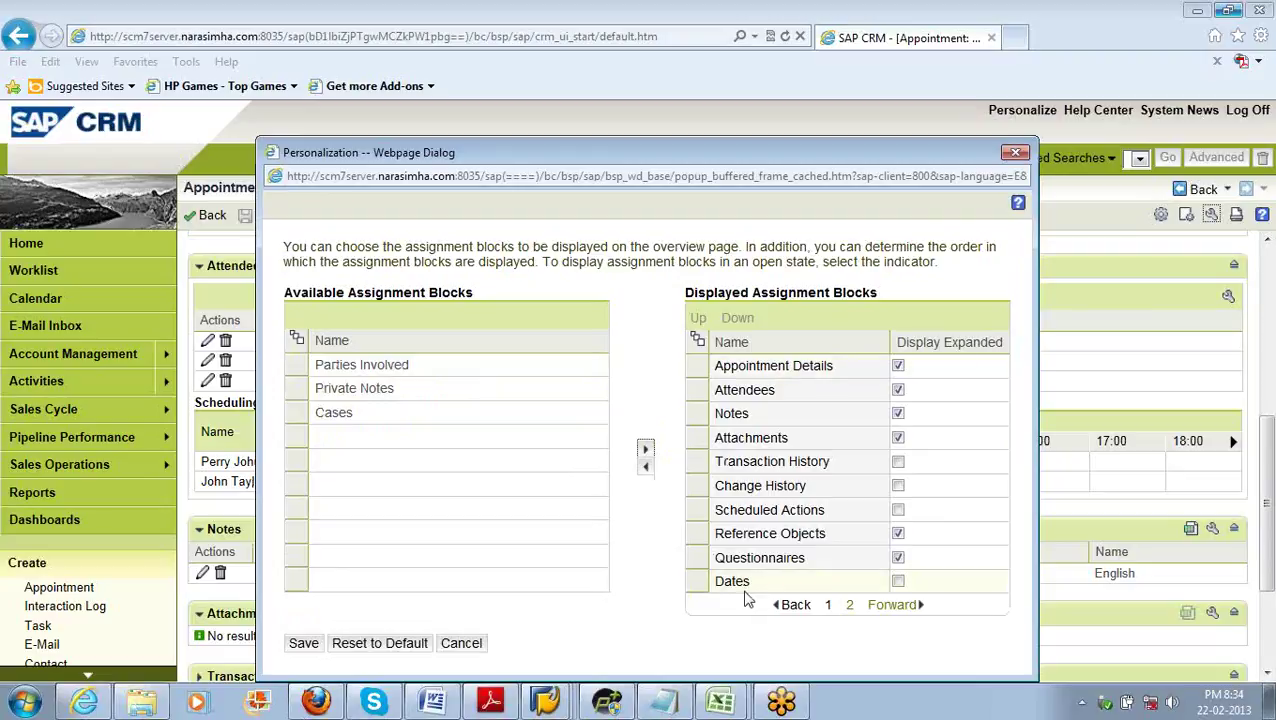
left_click(700, 562)
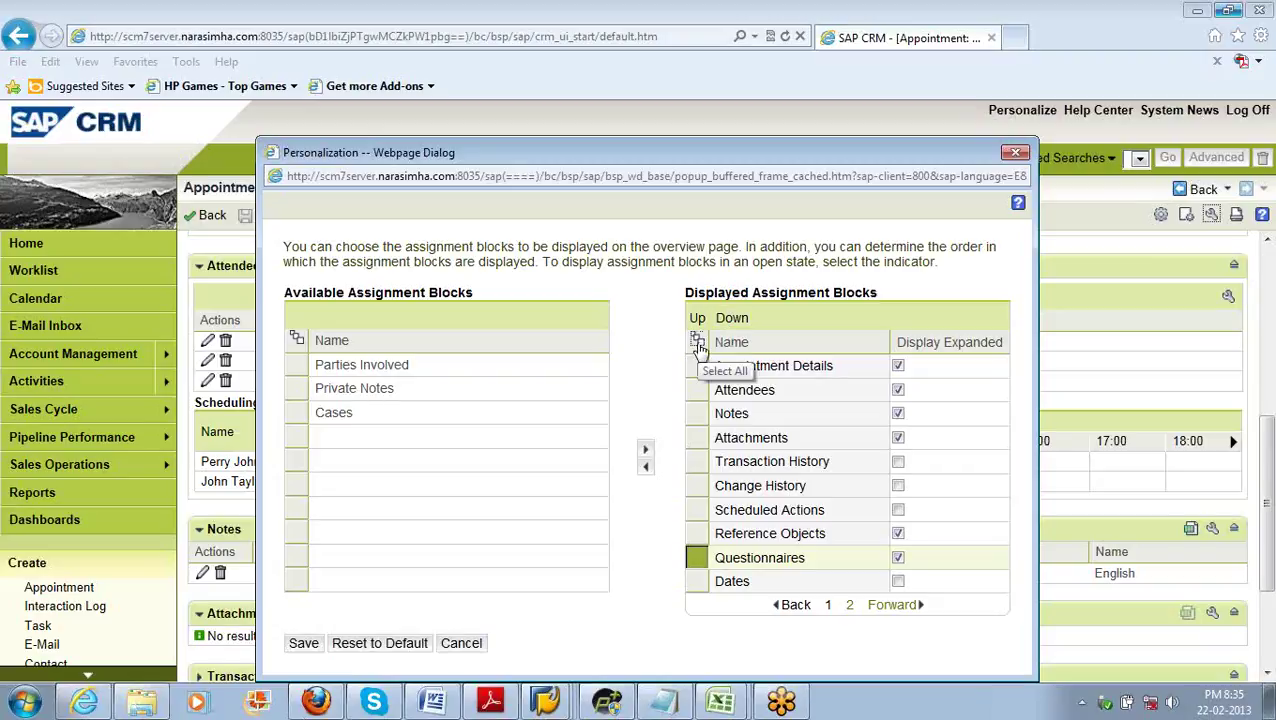
left_click(697, 343)
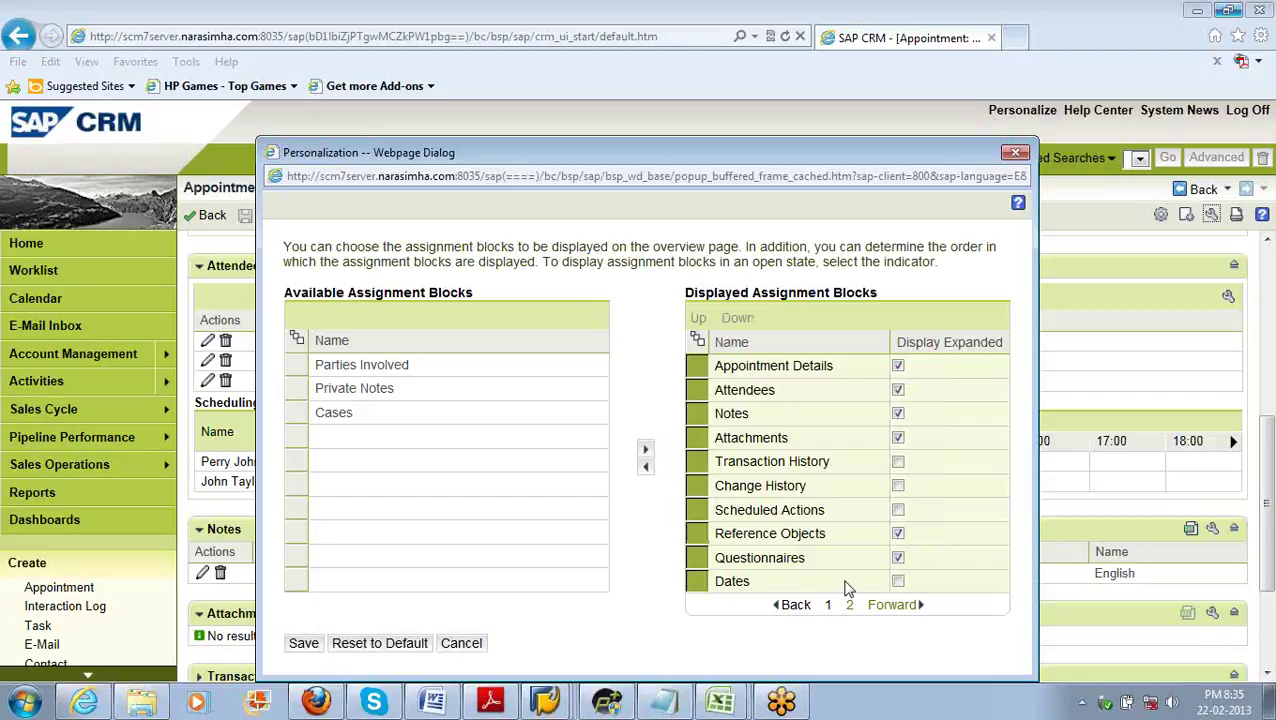
left_click(302, 643)
left_click(612, 419)
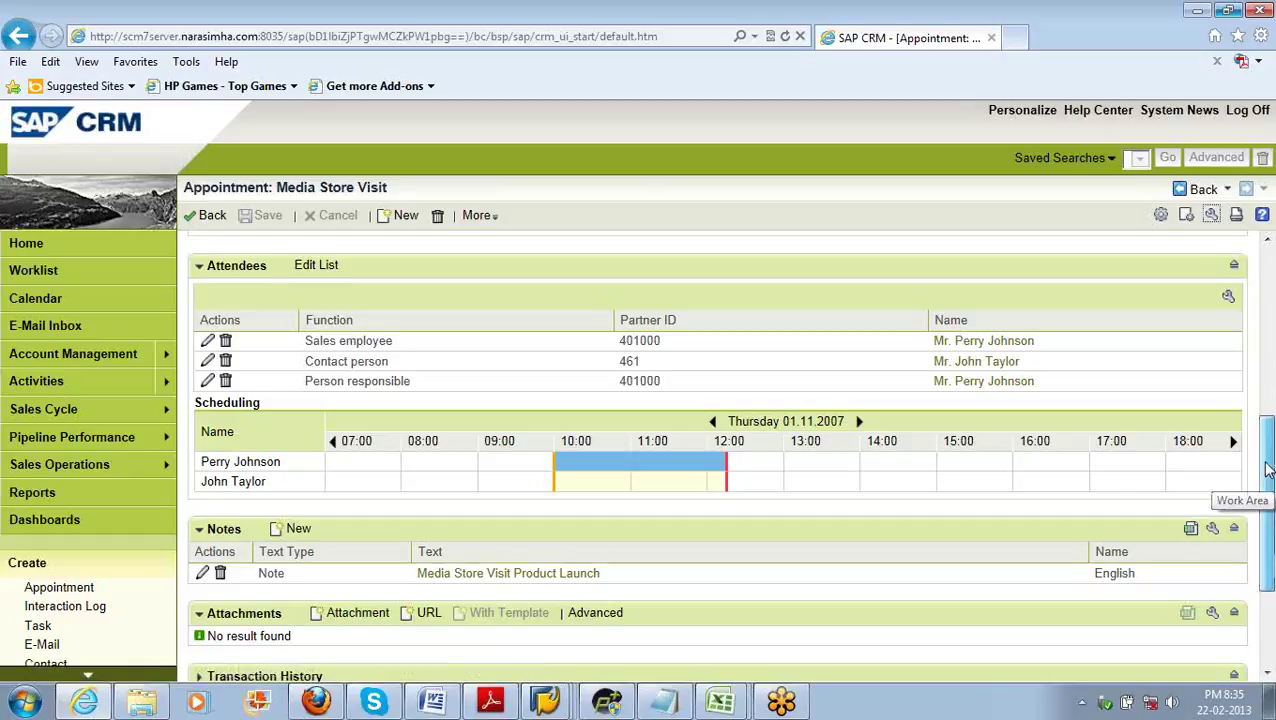
left_click_drag(1268, 470, 1244, 298)
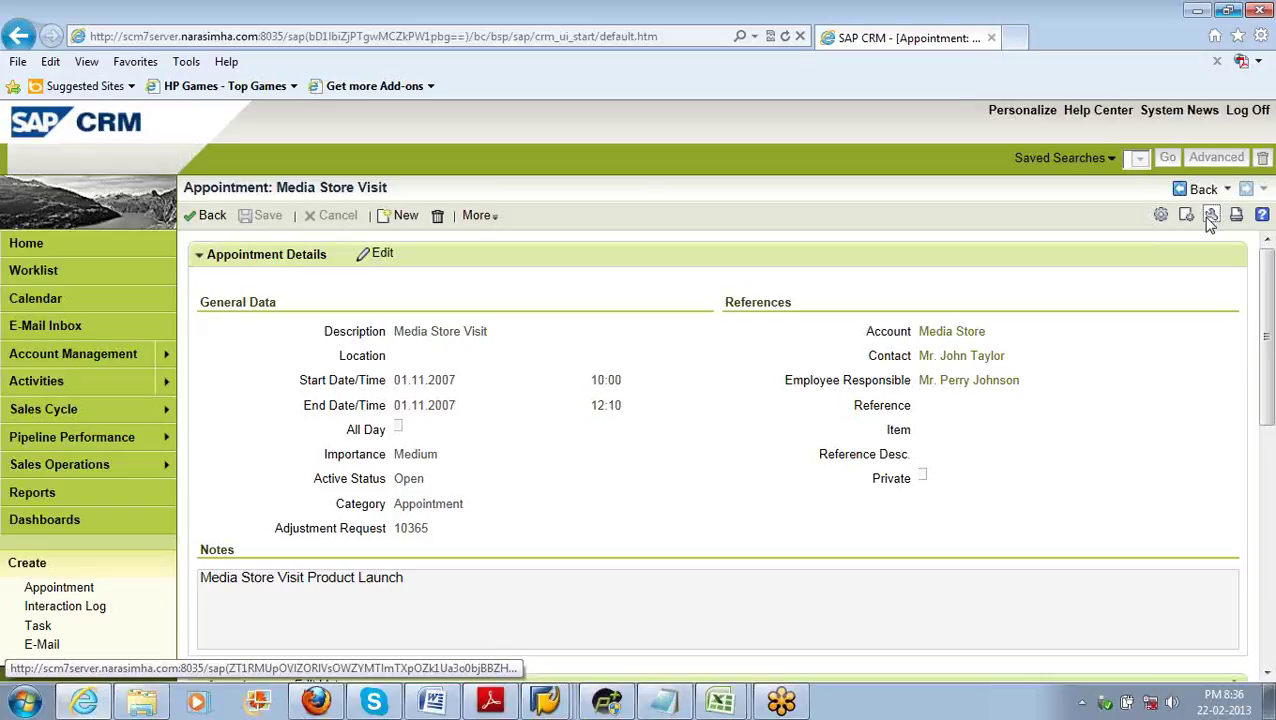
left_click(208, 220)
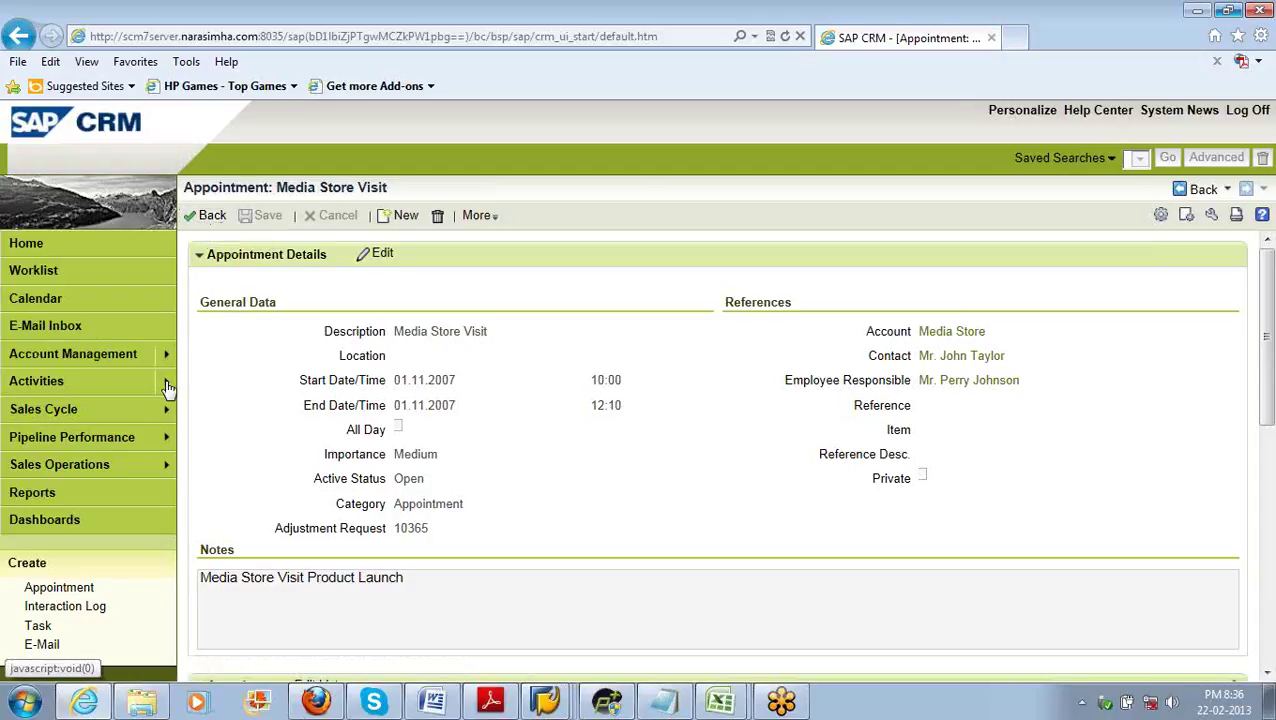
mouse_move(169, 389)
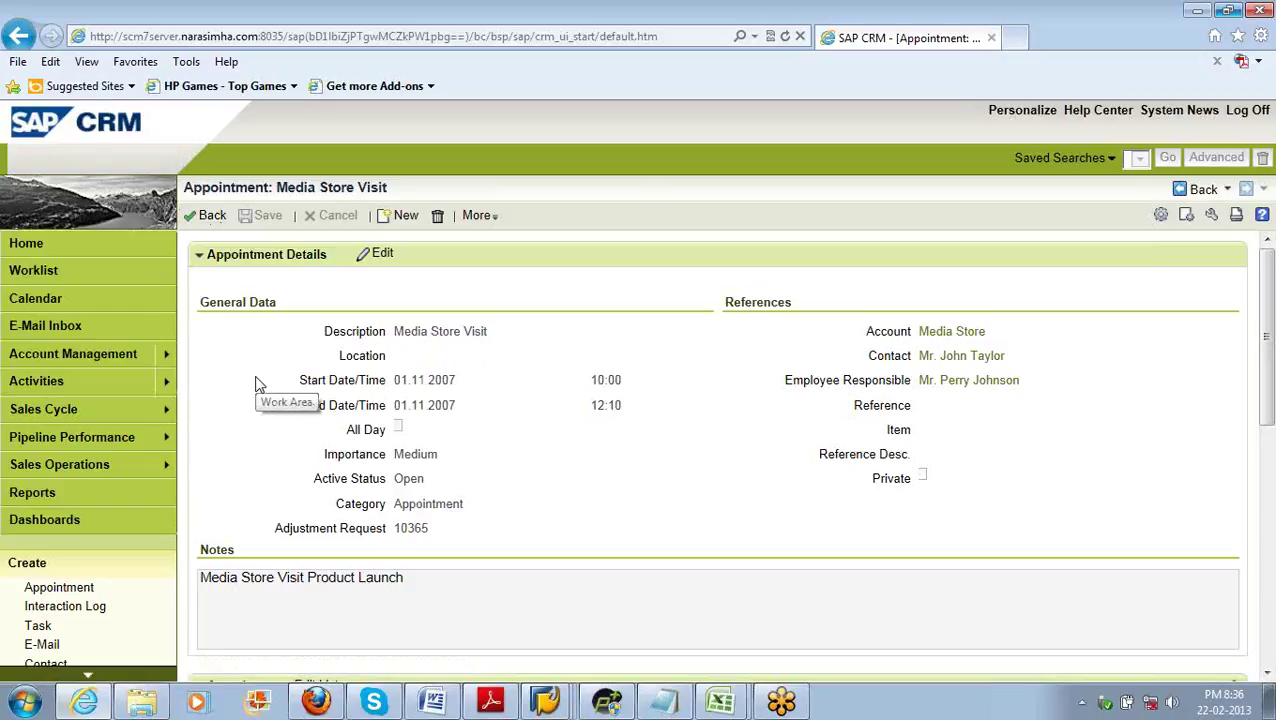
Step: Move the Questionnaires block directly below Notes in the appointment page's displayed assignment blocks and save the personalization
scroll(257, 385, "down", 10)
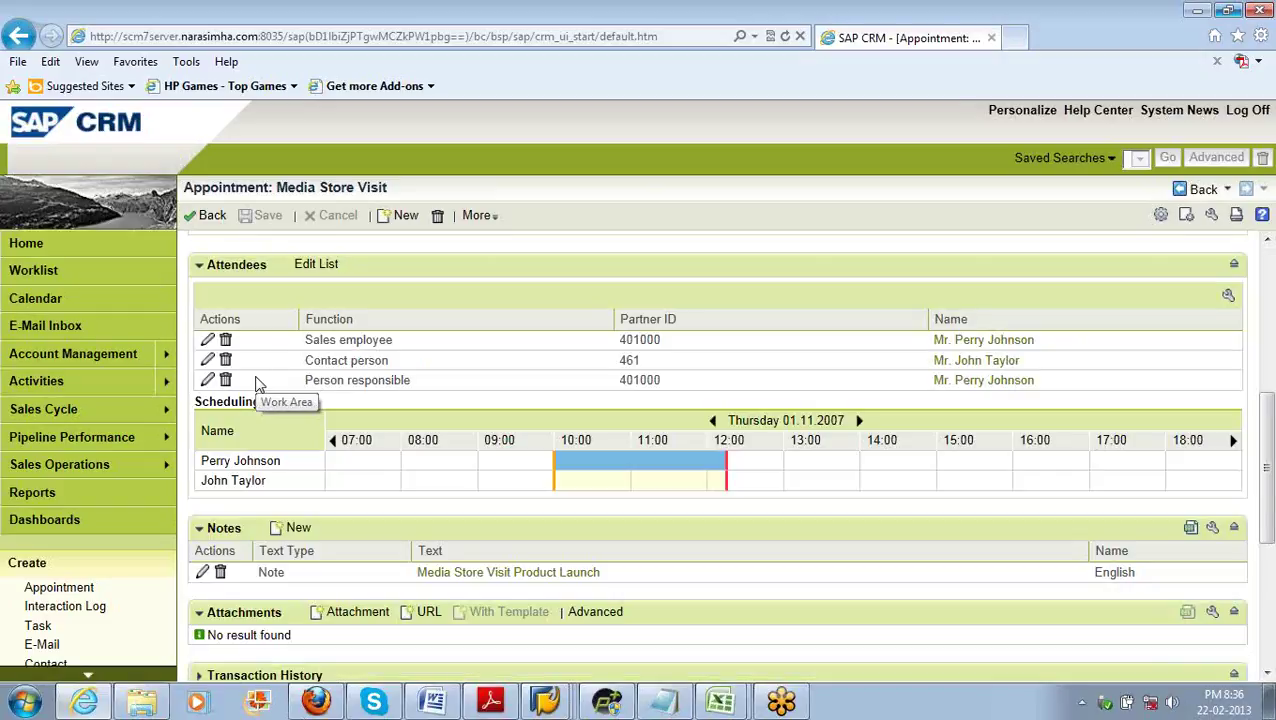
scroll(257, 385, "up", 10)
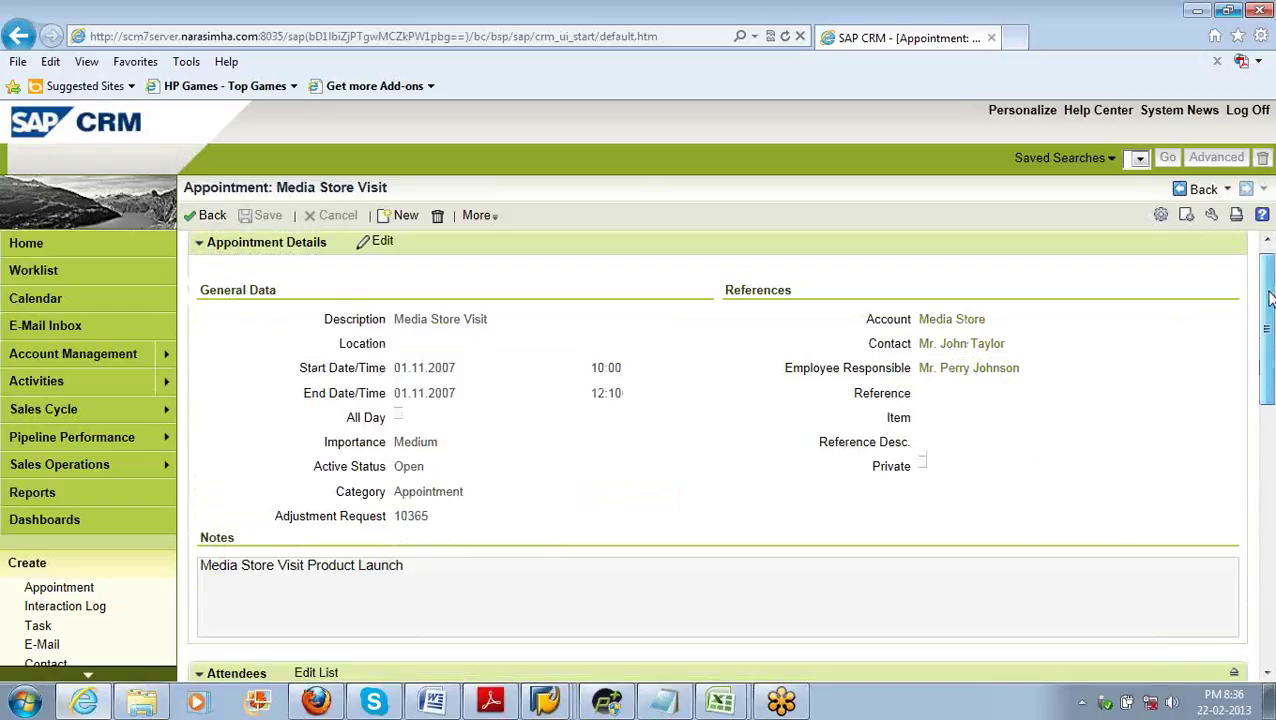
left_click_drag(1270, 297, 1272, 560)
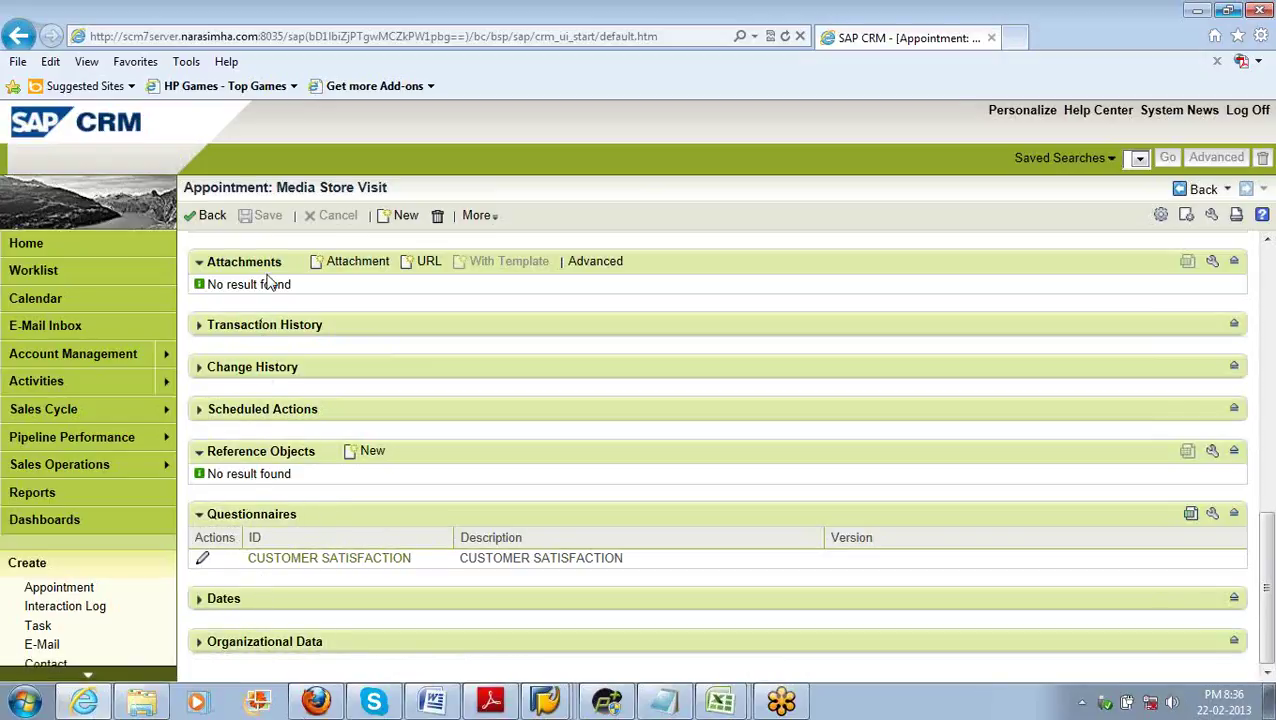
left_click(1212, 219)
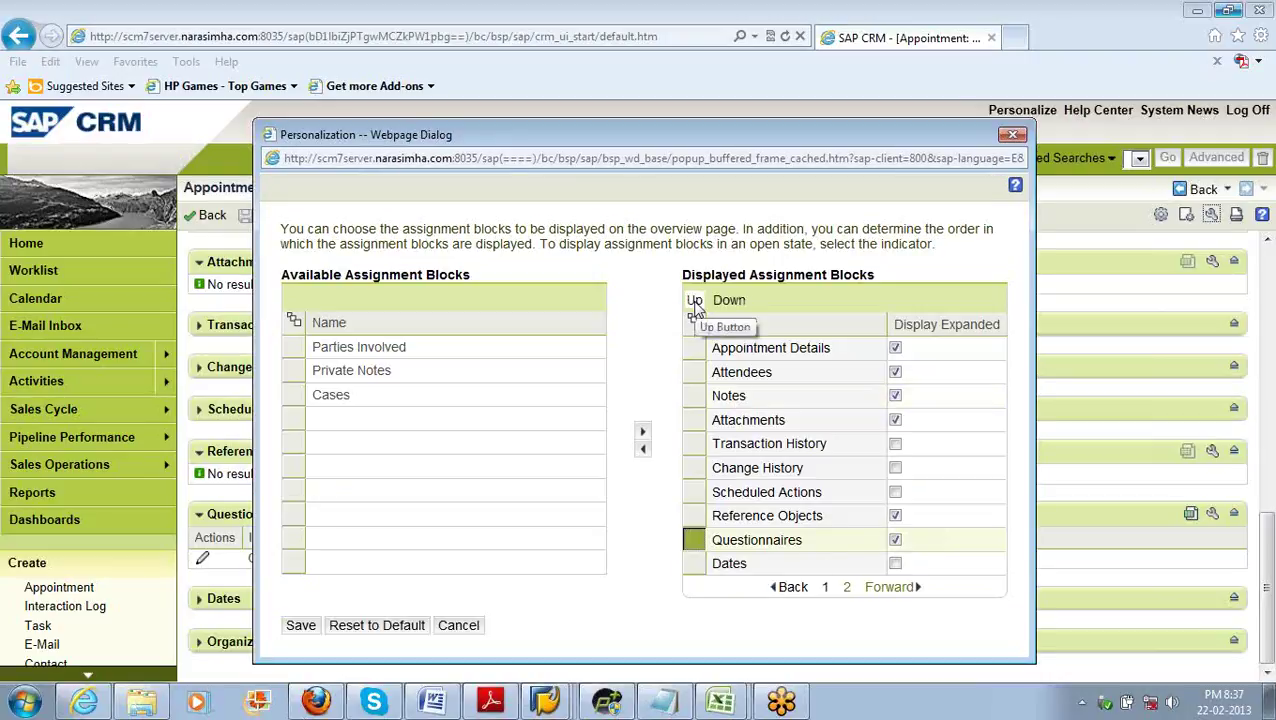
left_click(695, 301)
left_click(695, 301)
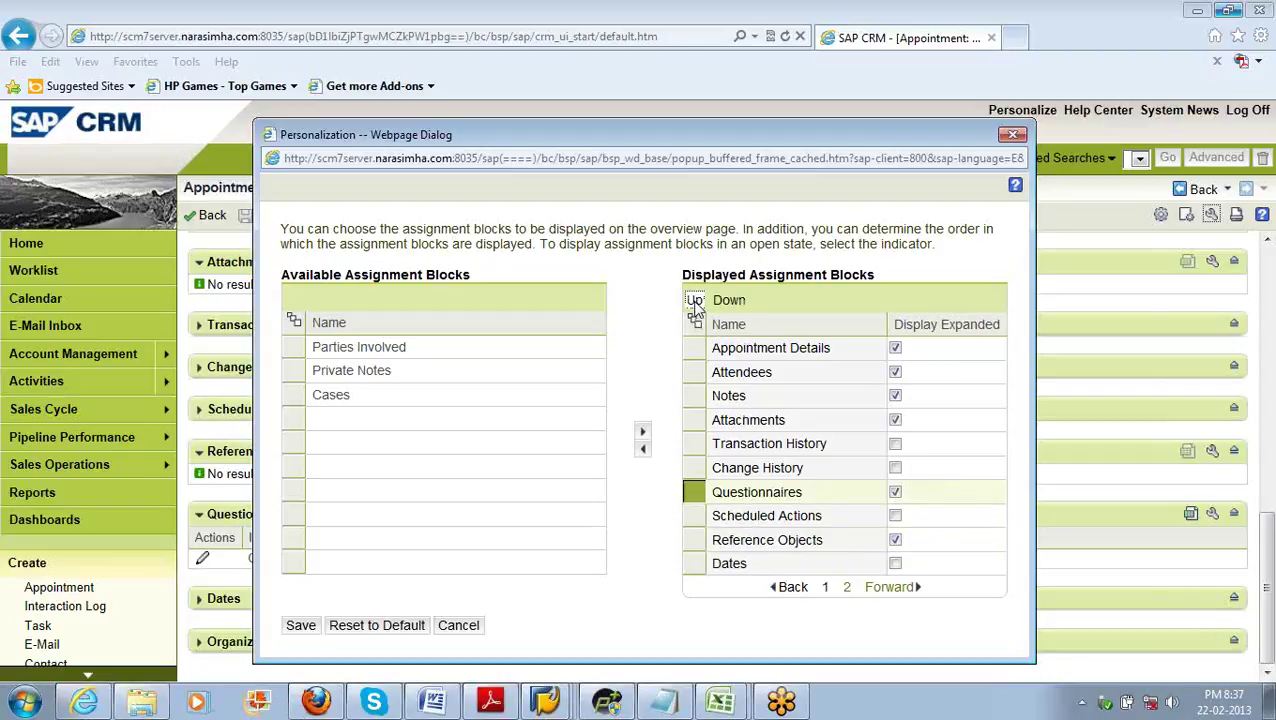
left_click(695, 301)
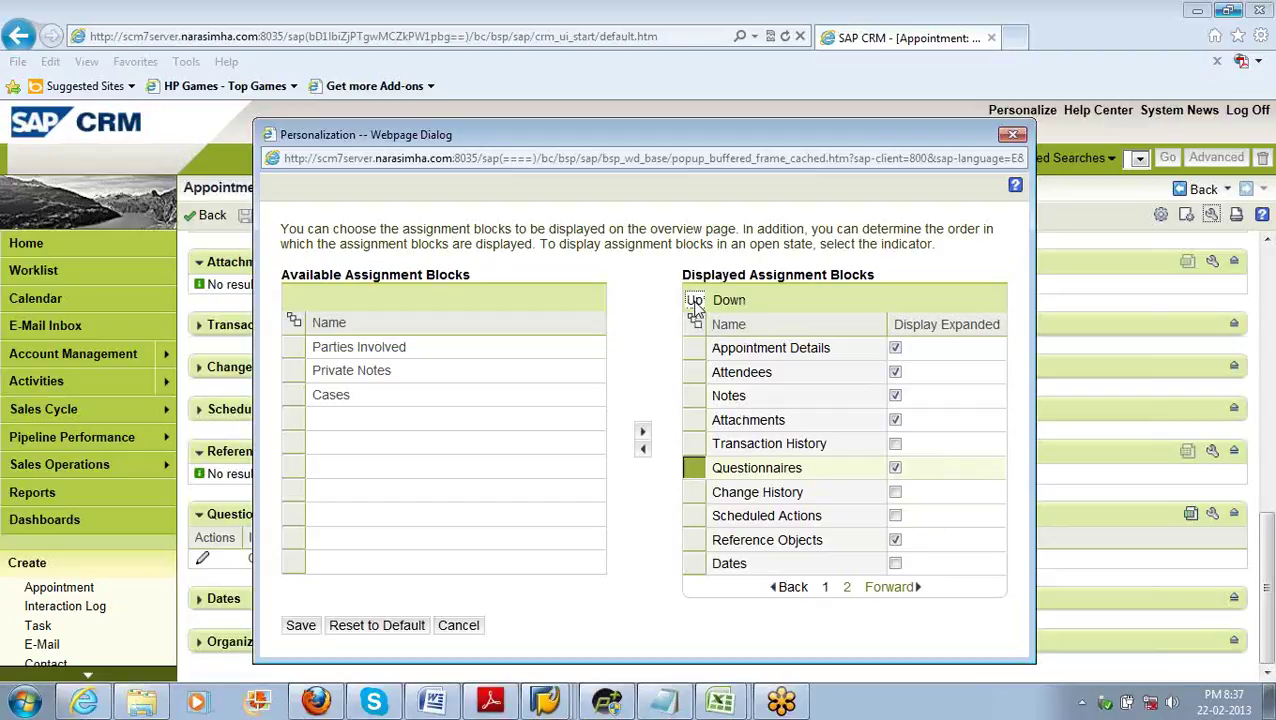
left_click(695, 301)
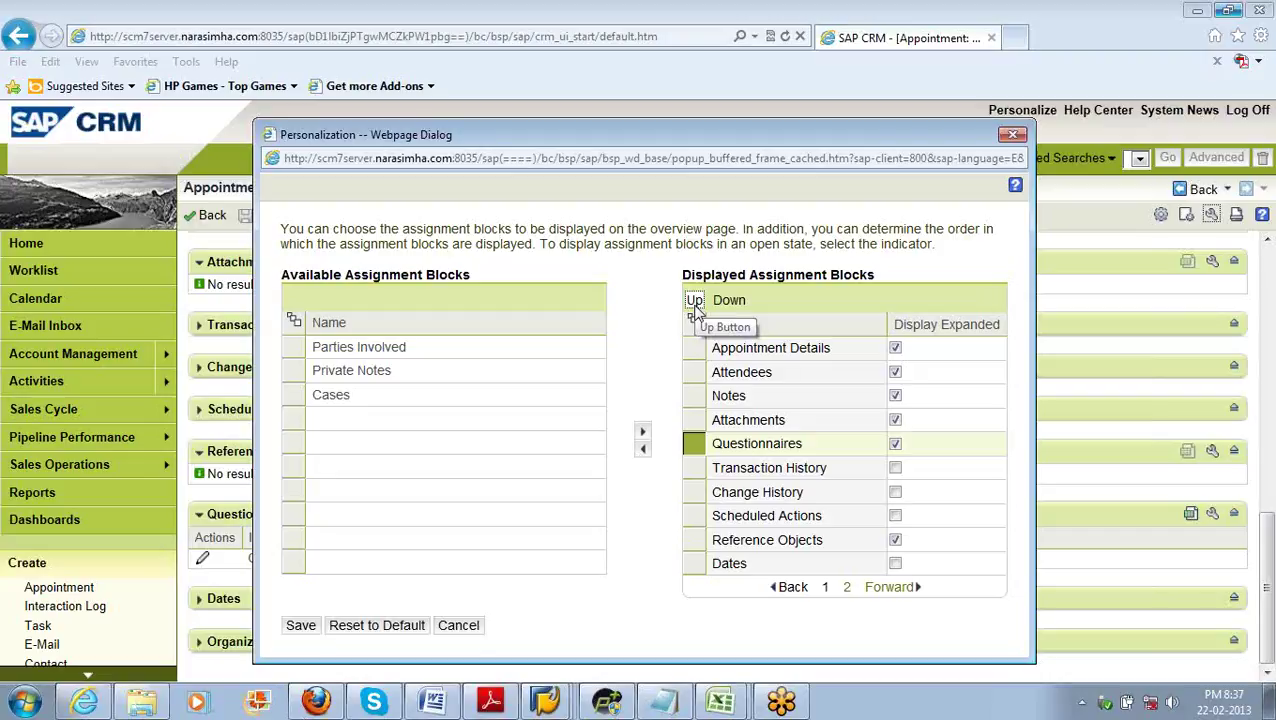
left_click(695, 301)
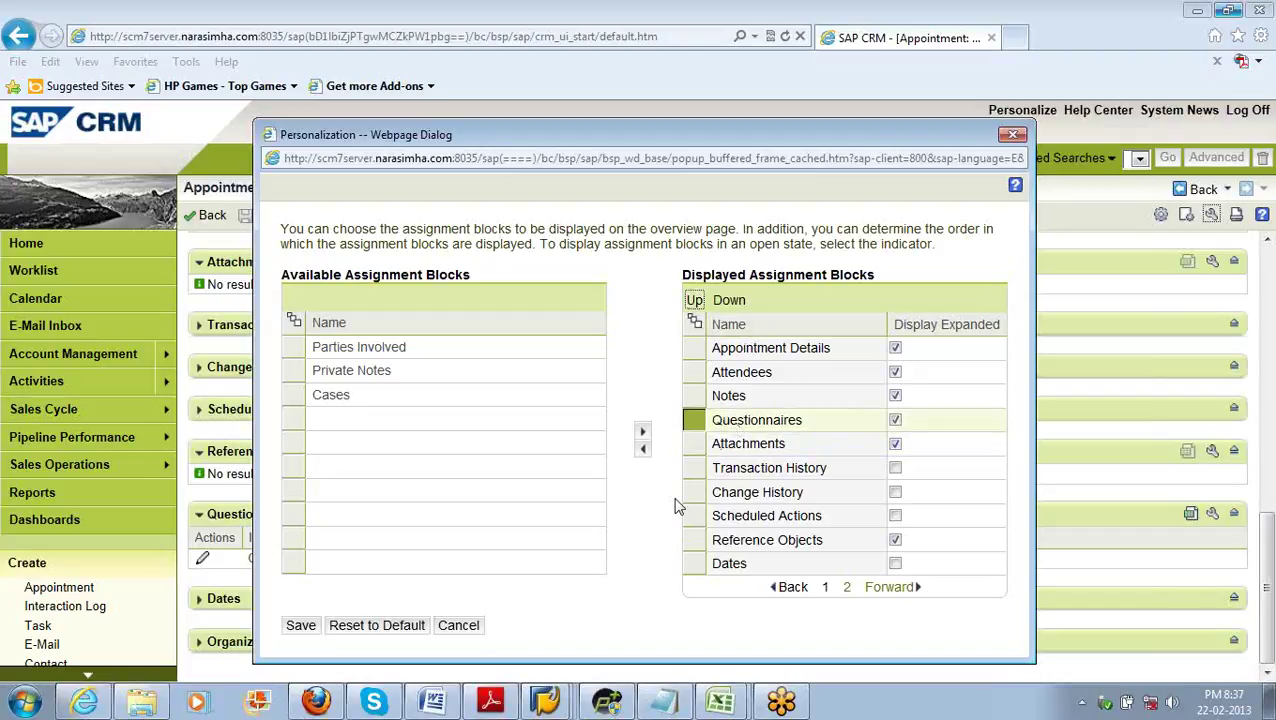
left_click(301, 626)
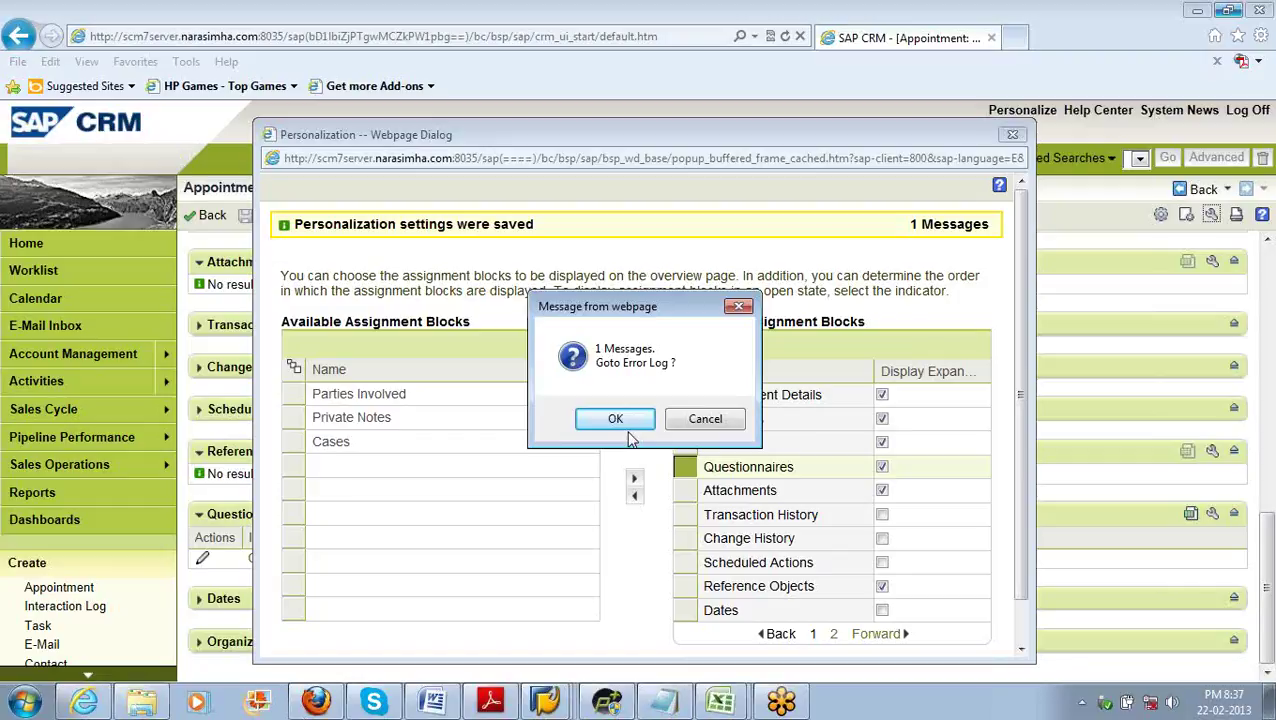
left_click(628, 427)
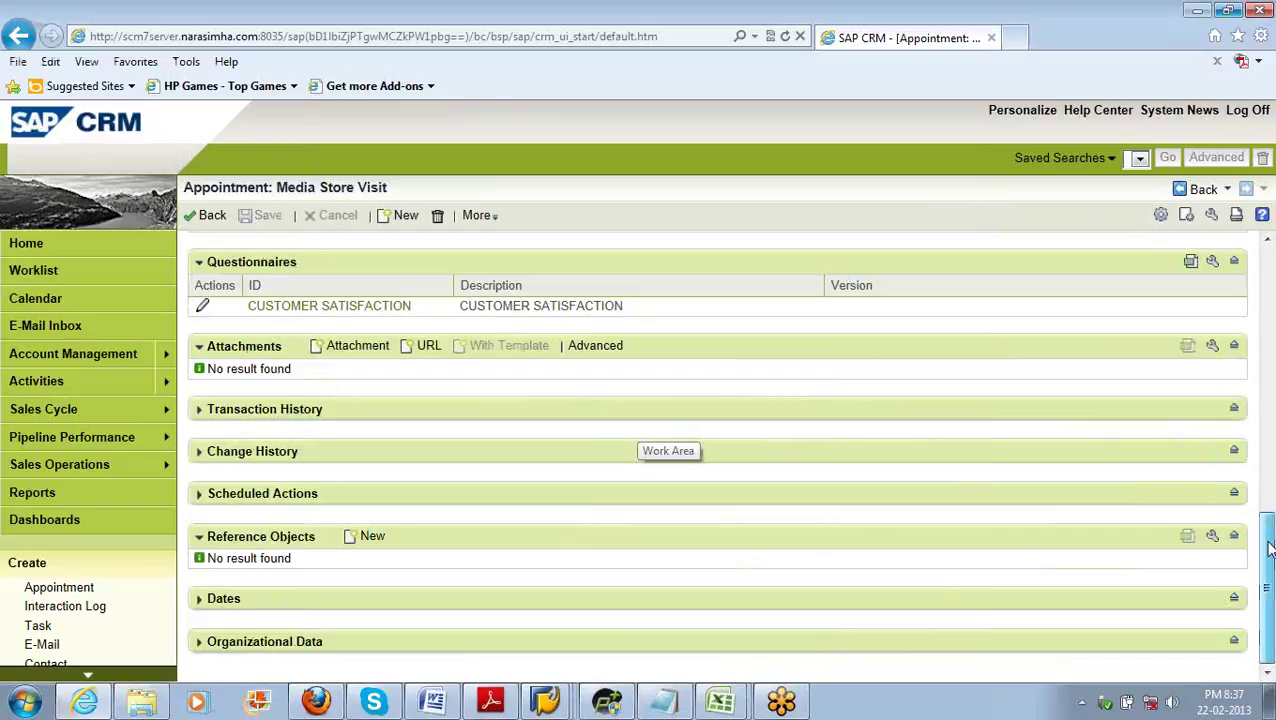
Step: Review the Media Store Visit page from its details to the Customer Satisfaction questionnaire, and switch to the Structure of Activities page in Word
left_click_drag(1268, 548, 1268, 262)
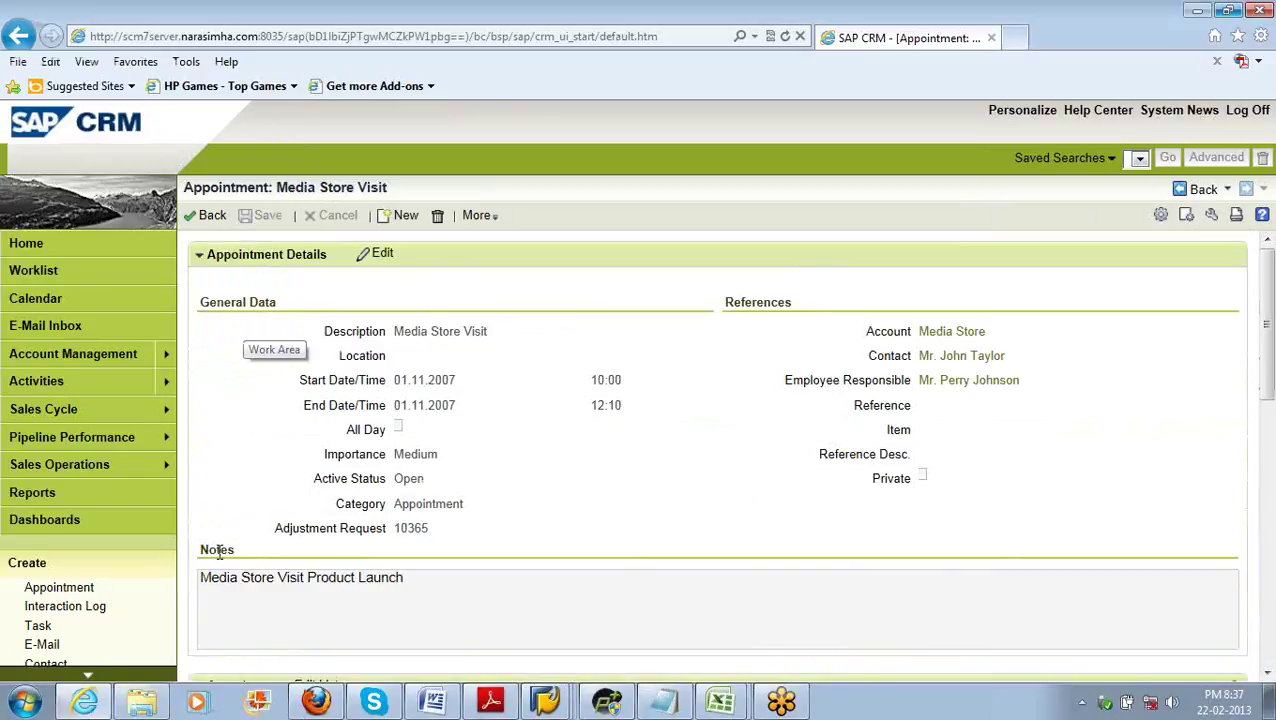
scroll(1263, 680, "down", 5)
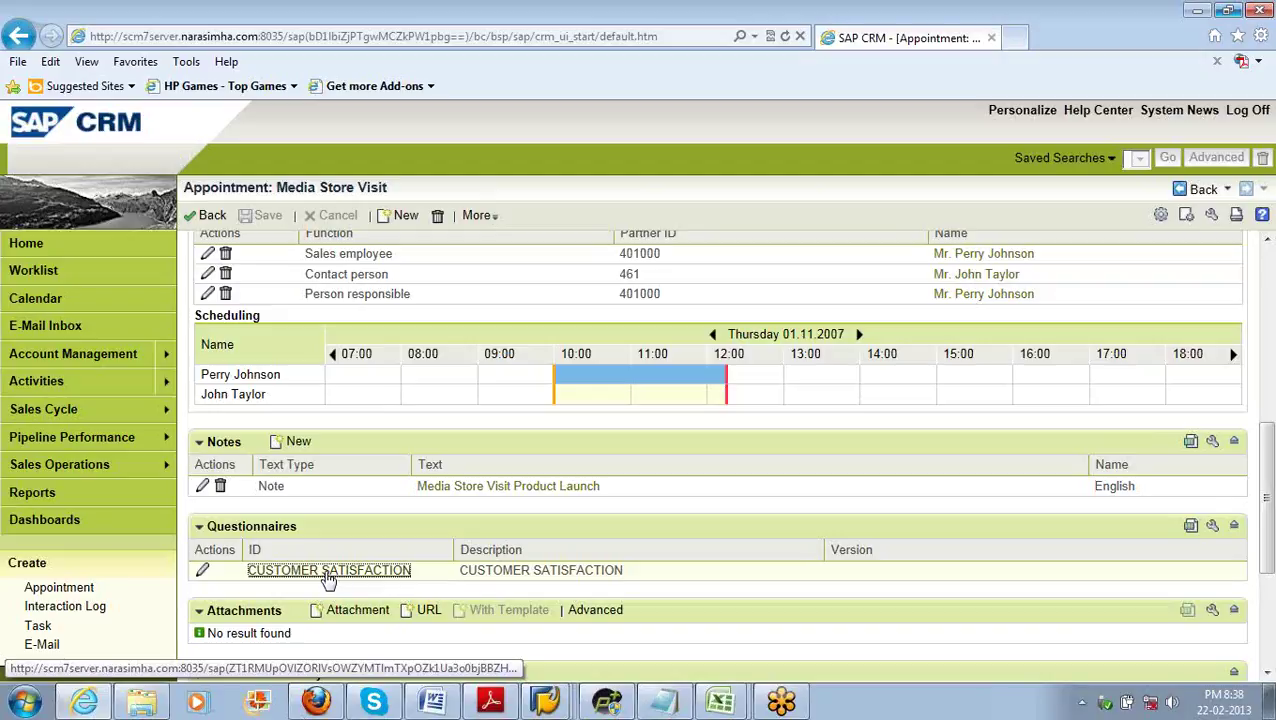
left_click(328, 572)
left_click(437, 701)
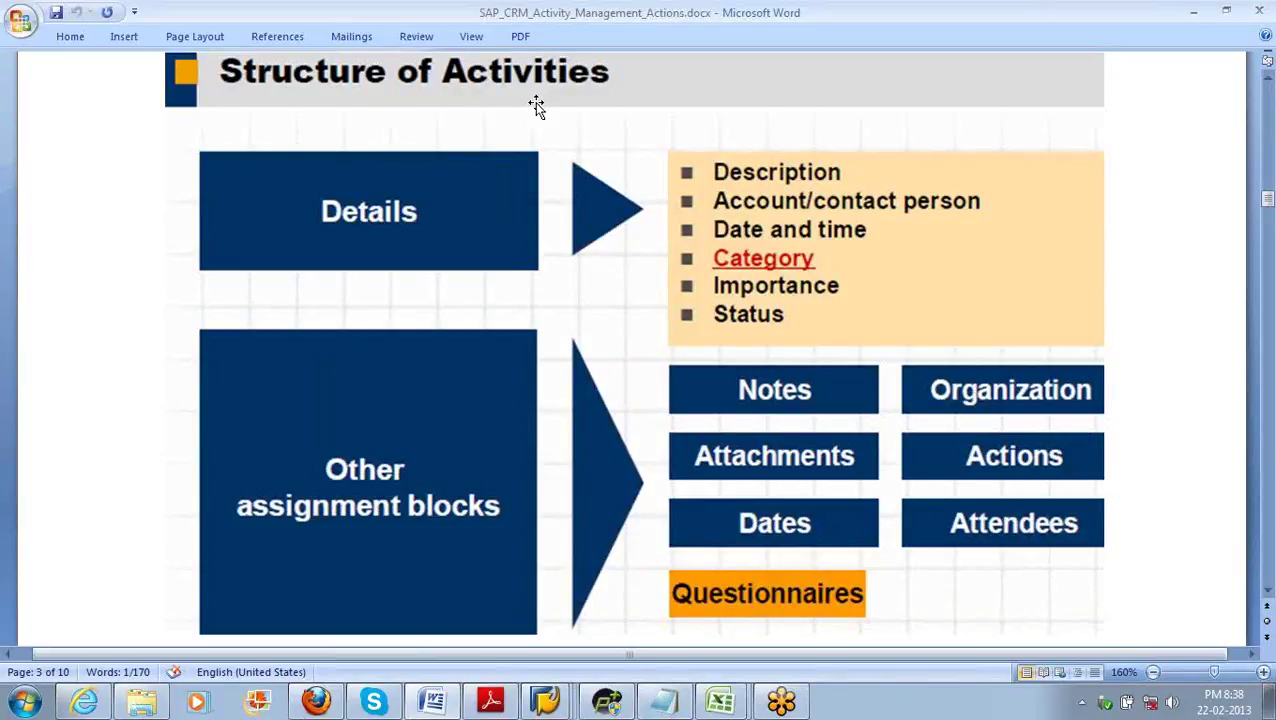
Step: Switch to SAP GUI and bring up the Media Store Visit appointment display among the open sessions
left_click(566, 712)
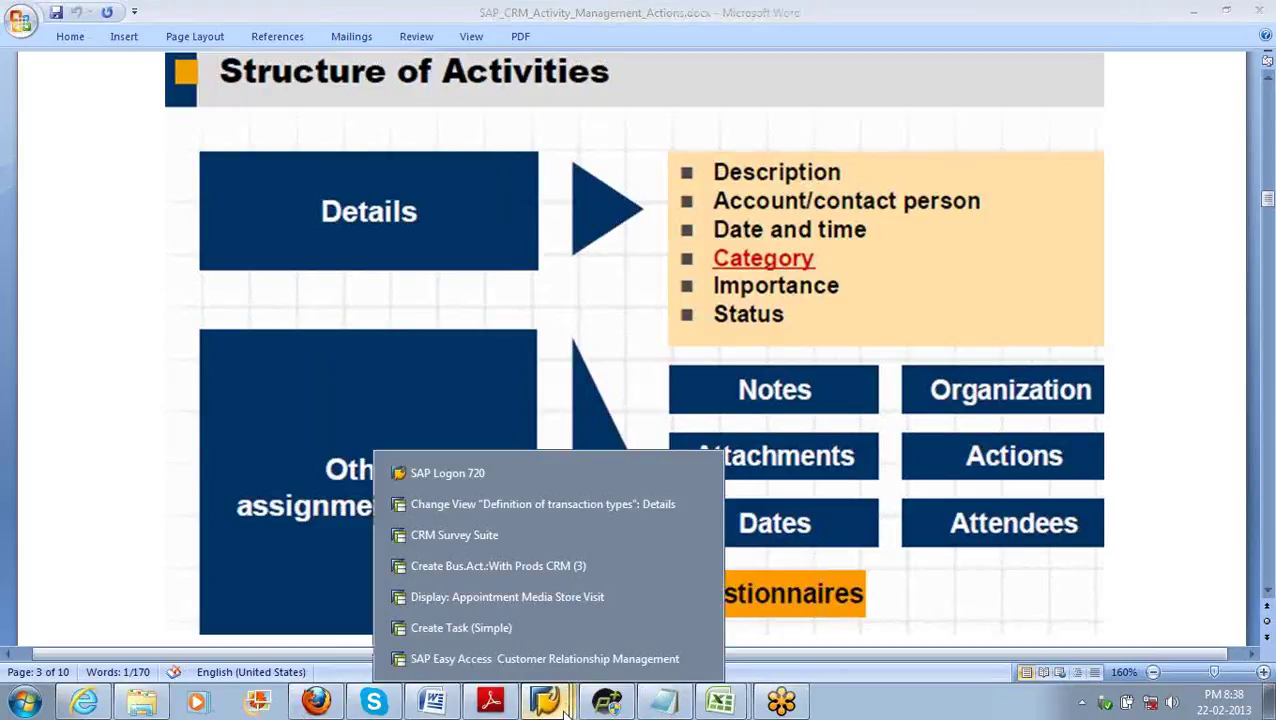
left_click(557, 599)
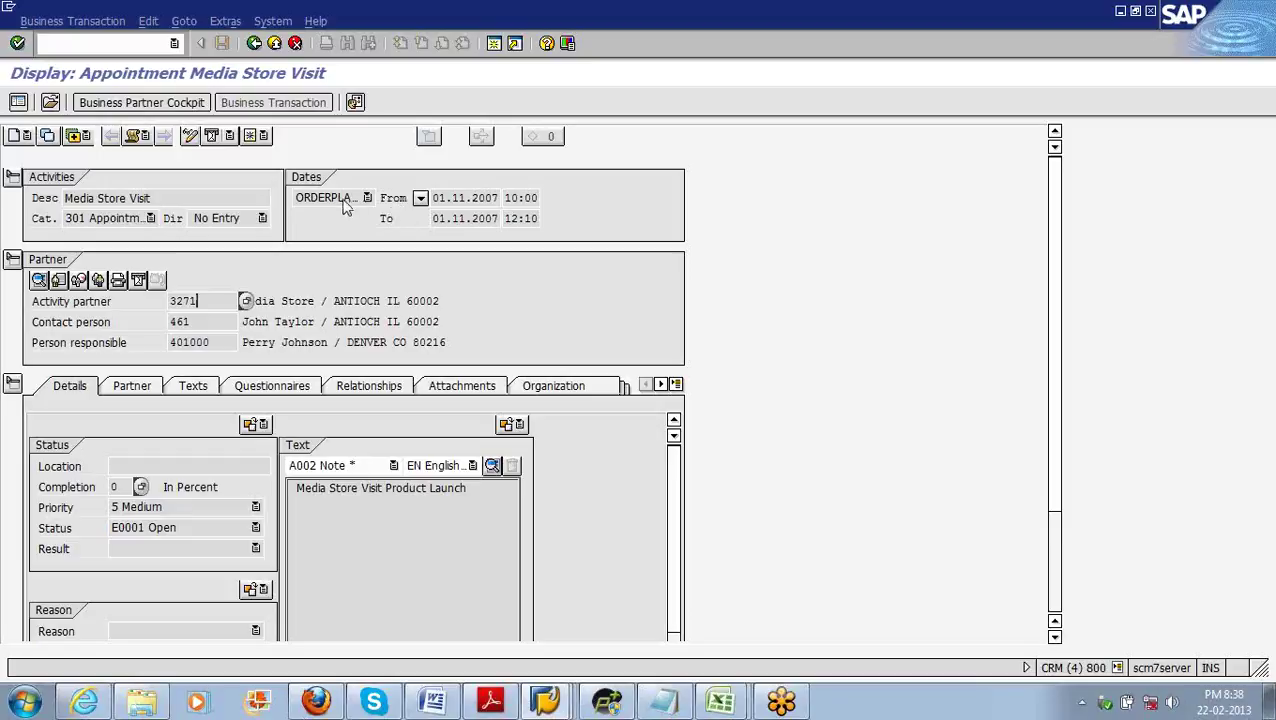
left_click(541, 704)
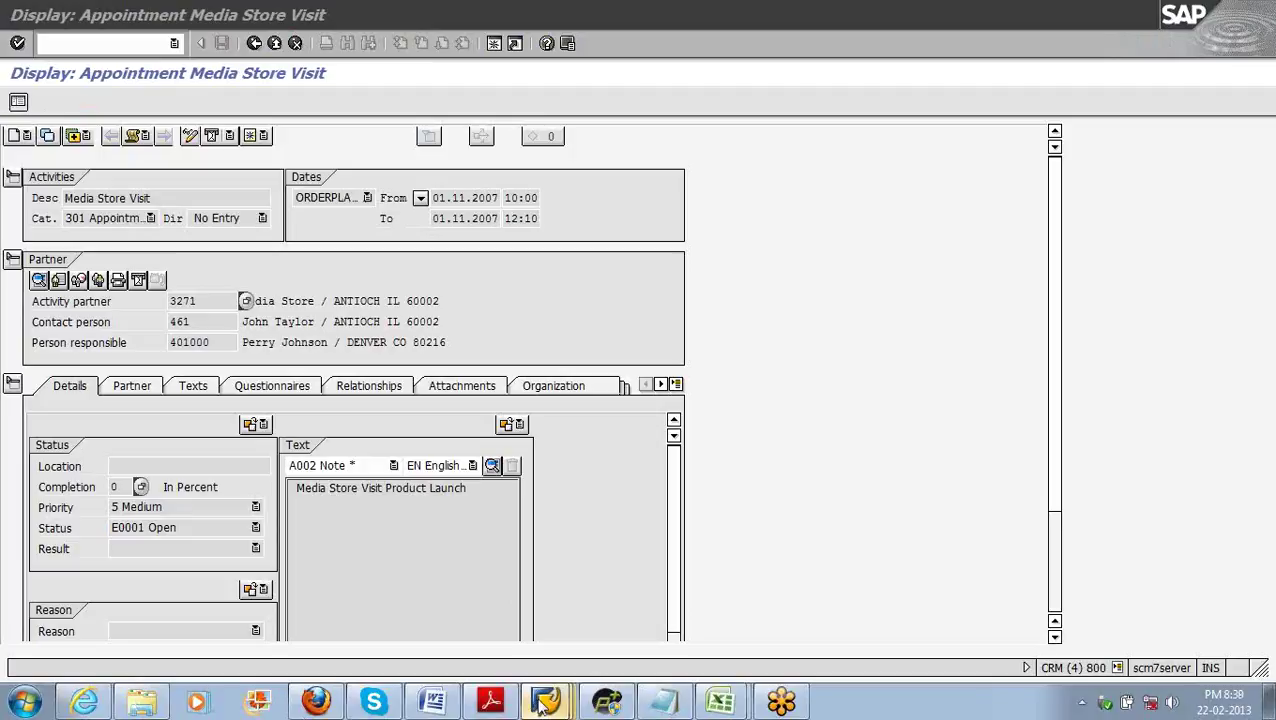
left_click(541, 704)
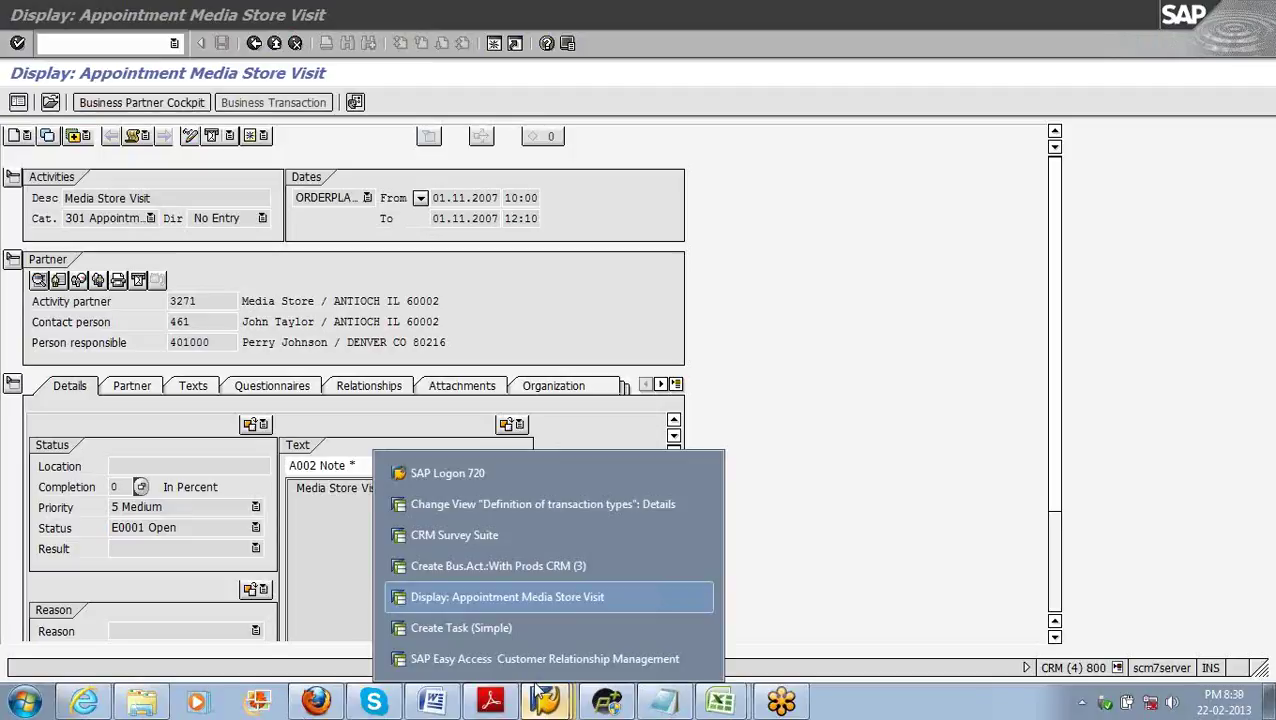
left_click(536, 596)
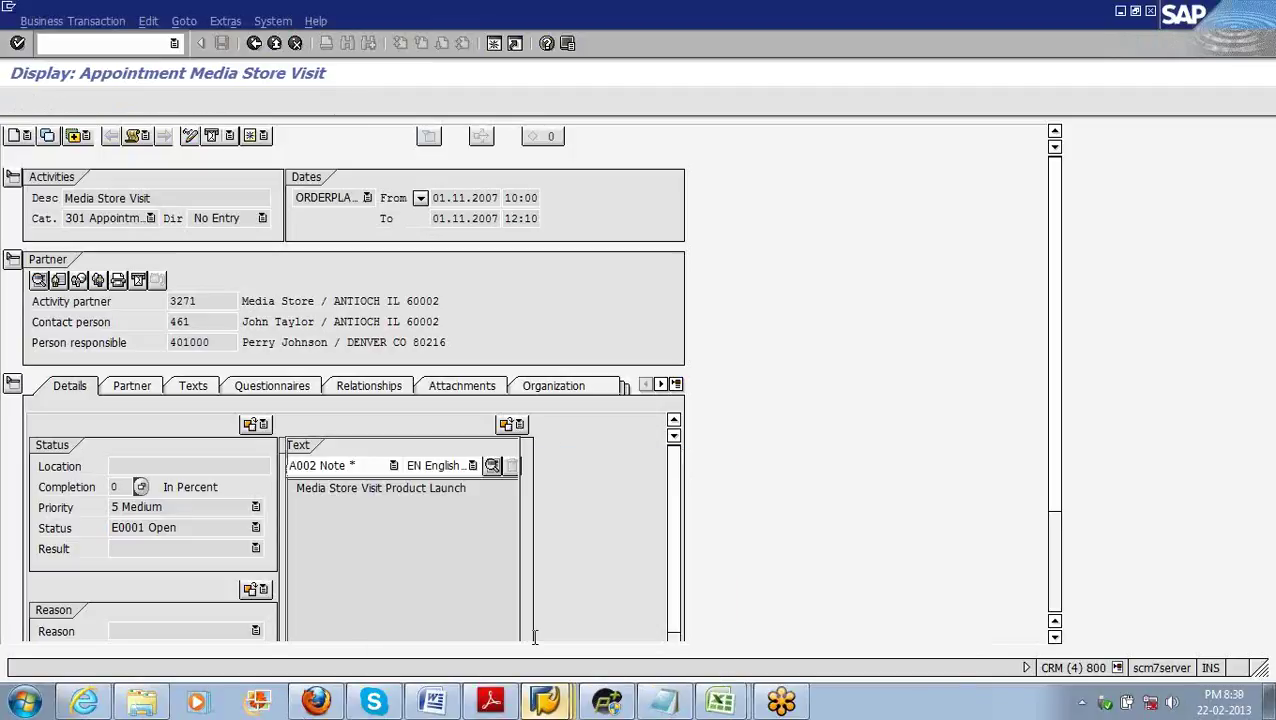
left_click(546, 704)
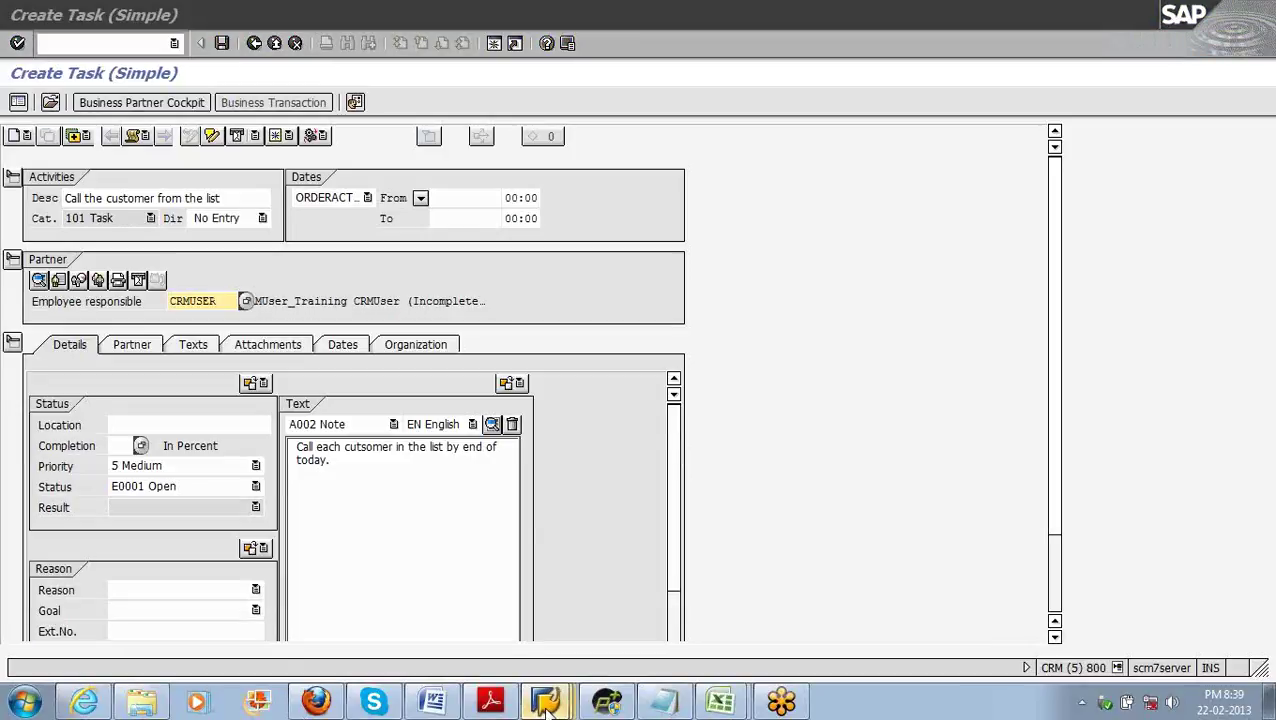
left_click(546, 707)
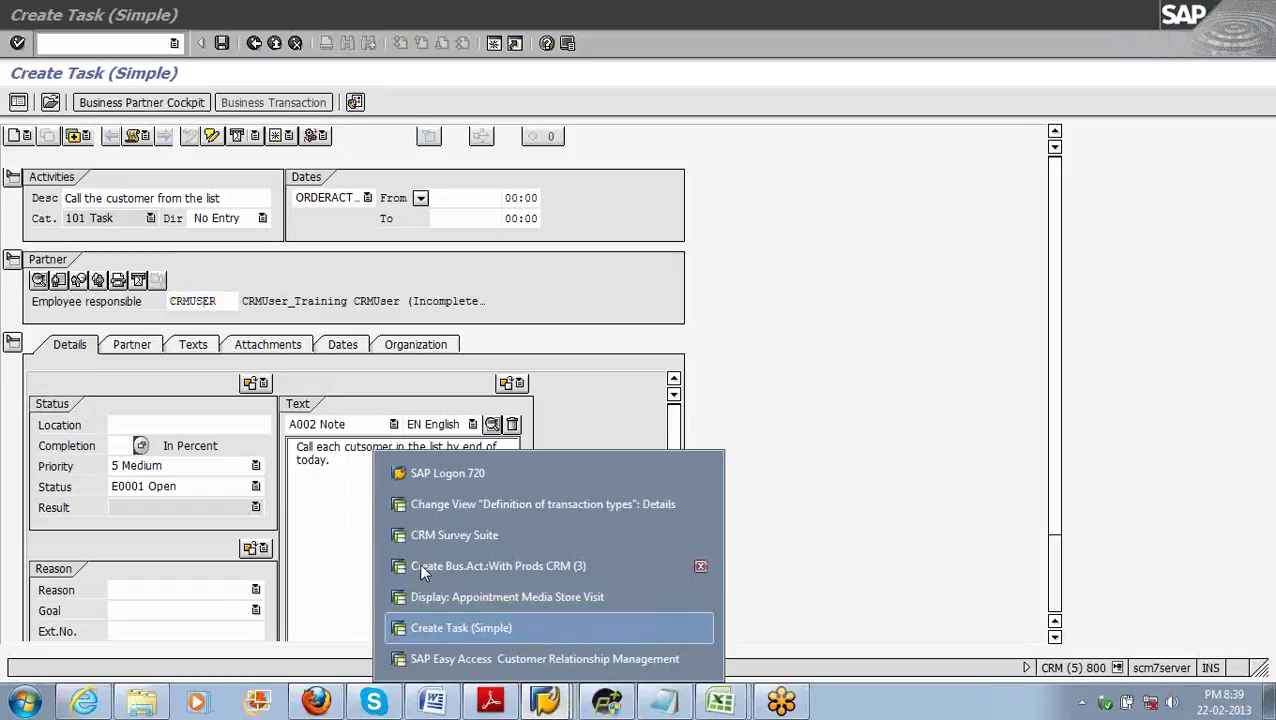
left_click(439, 599)
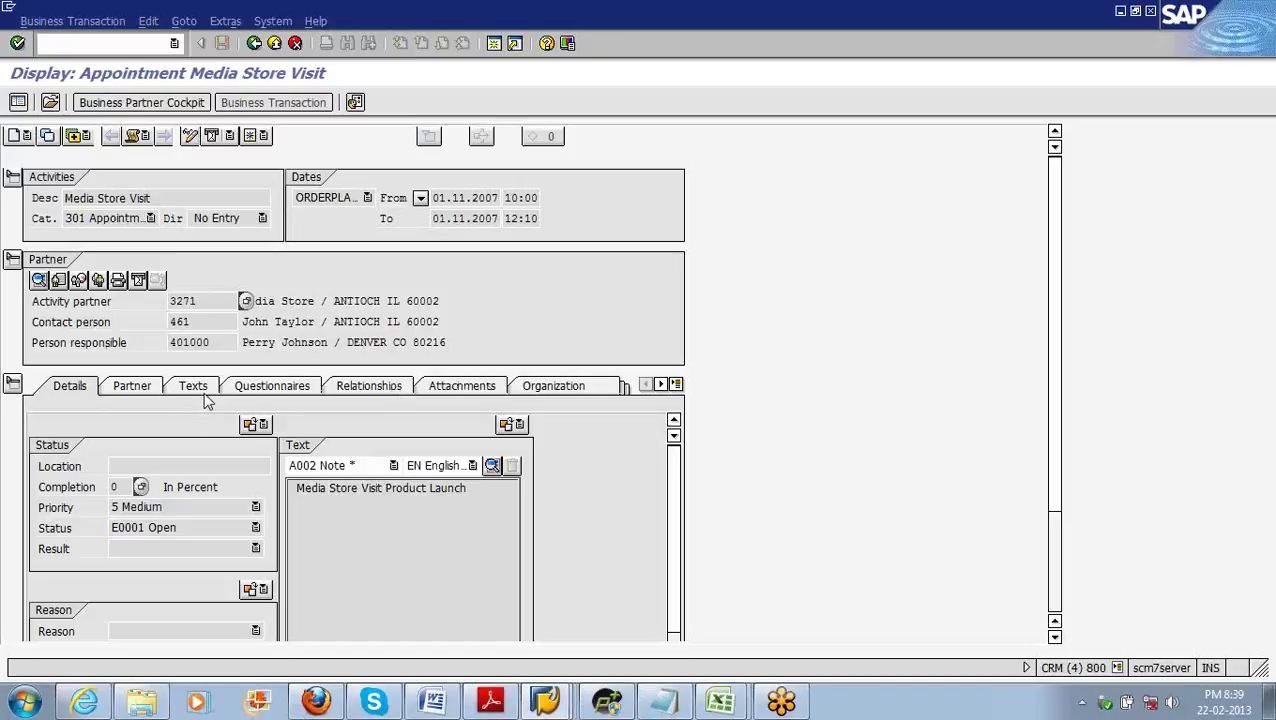
Step: Inspect the SAP GUI appointment's description, priority options and goal options, and look at the questionnaire block in the WebClient again
left_click(160, 197)
left_click(171, 507)
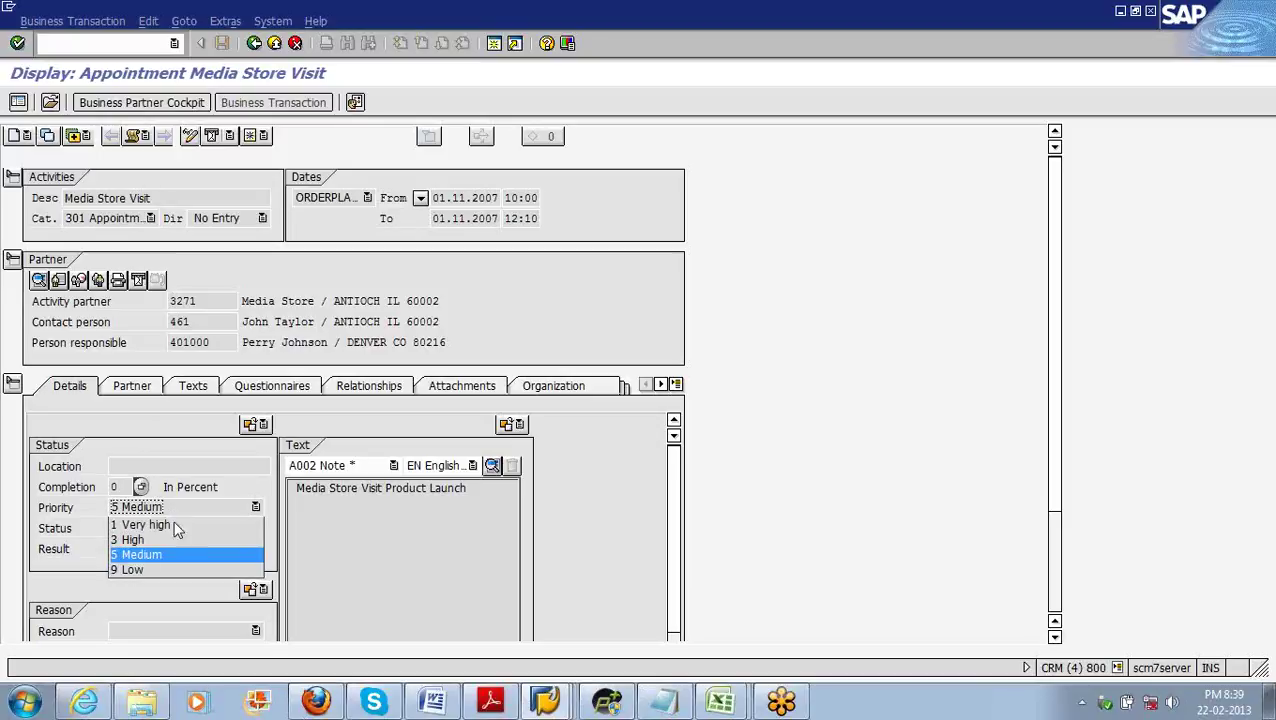
left_click(167, 586)
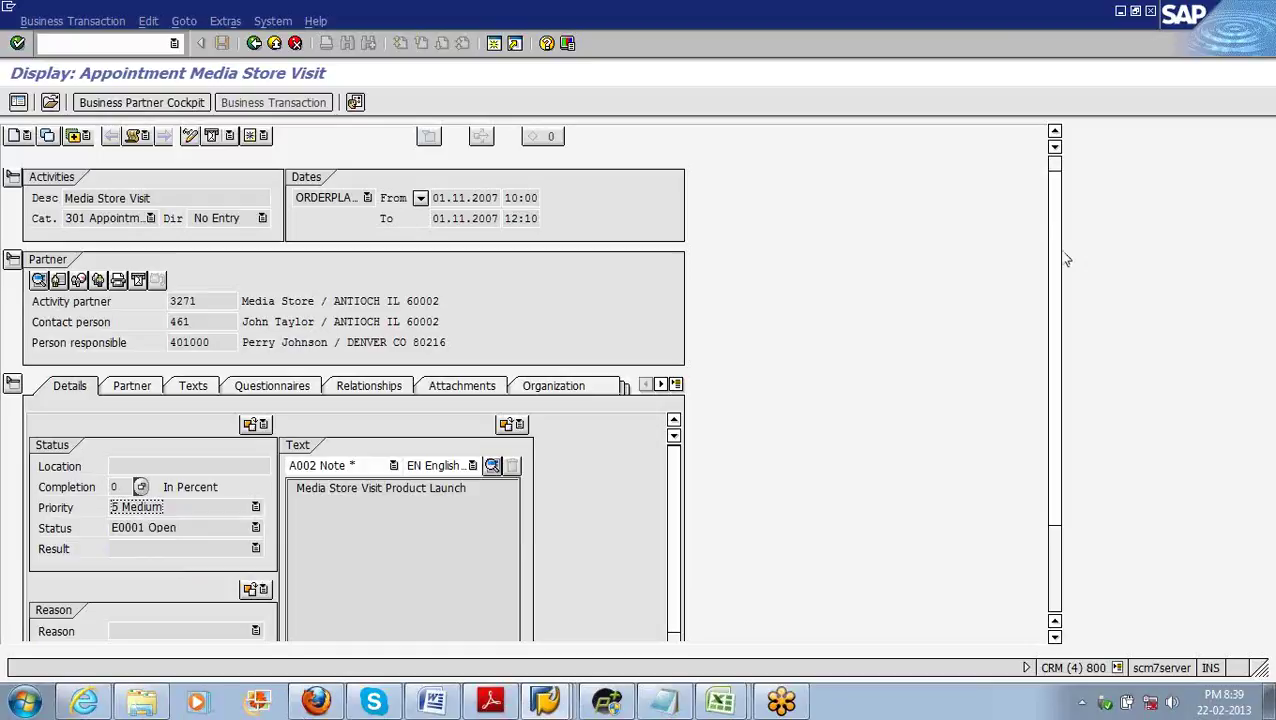
scroll(1066, 300, "down", 1)
scroll(1066, 345, "down", 5)
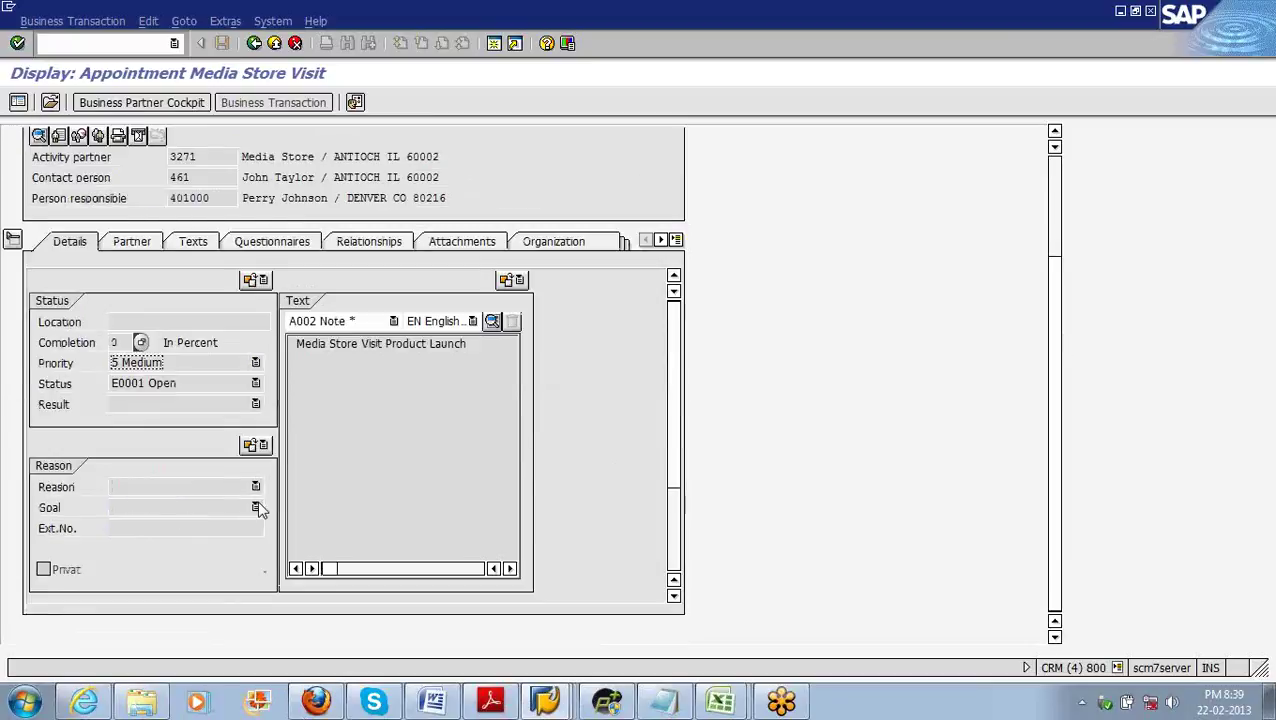
left_click(255, 507)
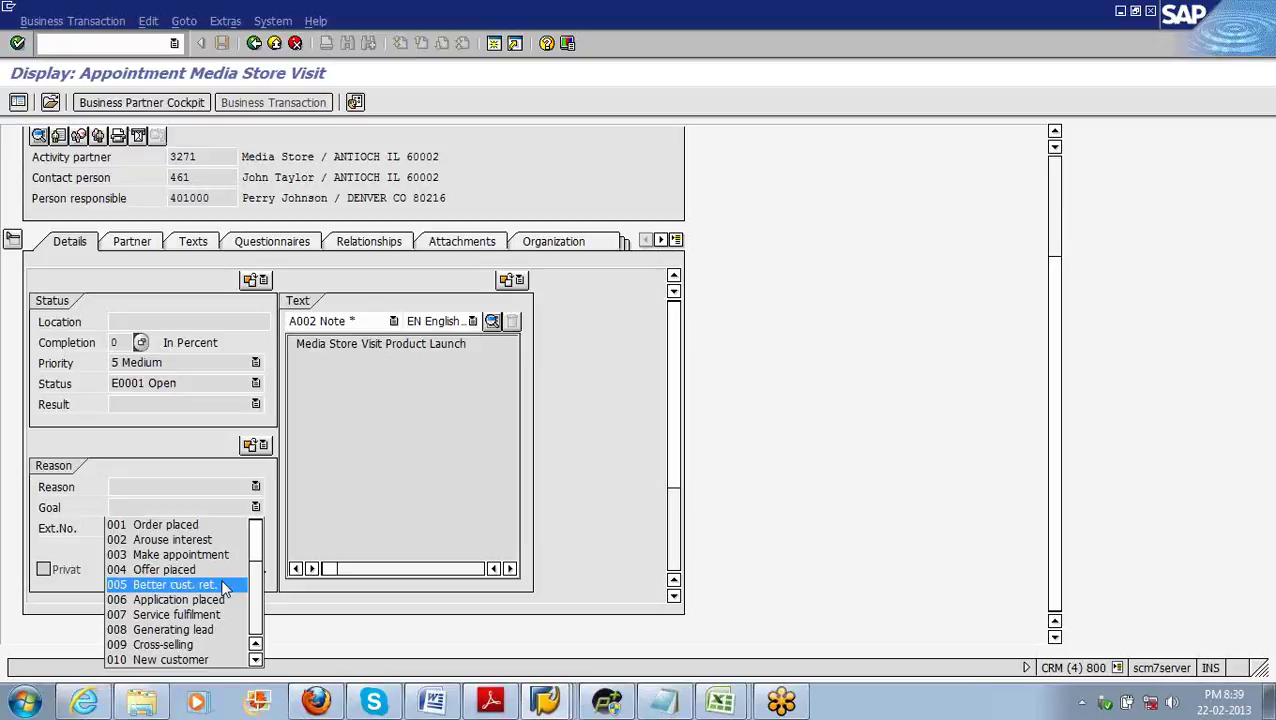
left_click(214, 464)
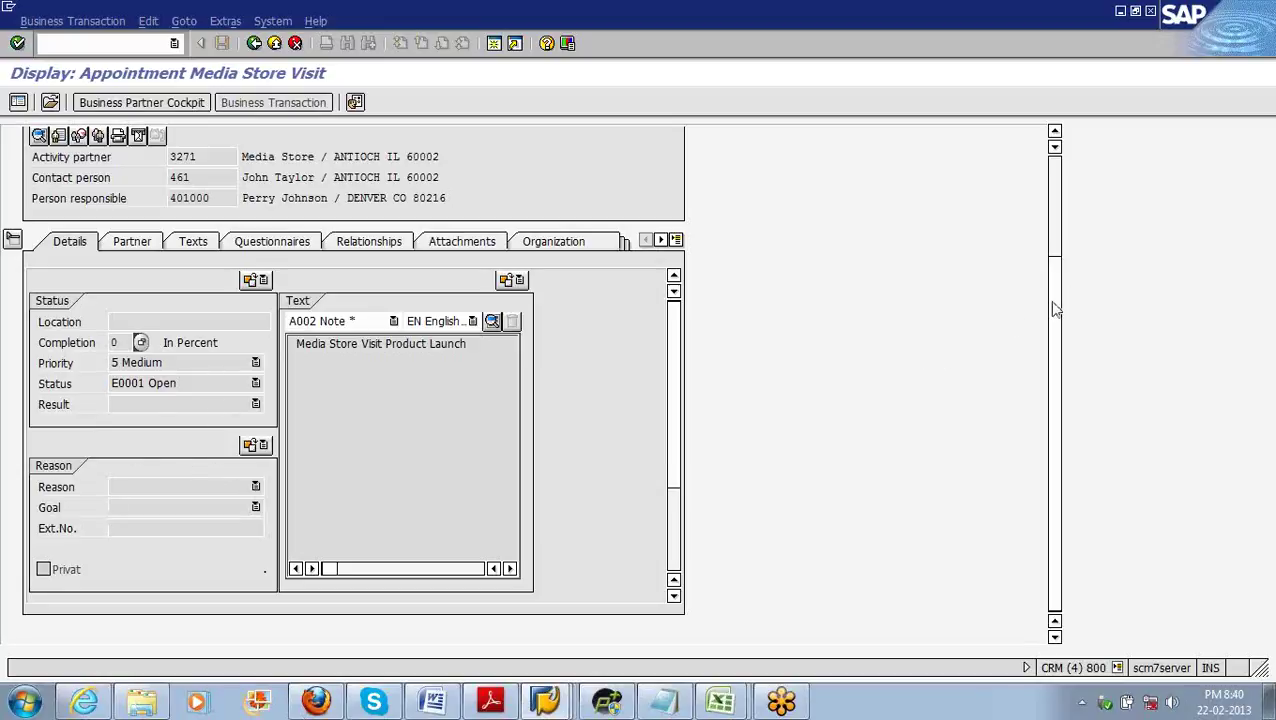
left_click_drag(1053, 309, 1070, 405)
scroll(1052, 300, "up", 1)
scroll(1054, 230, "up", 3)
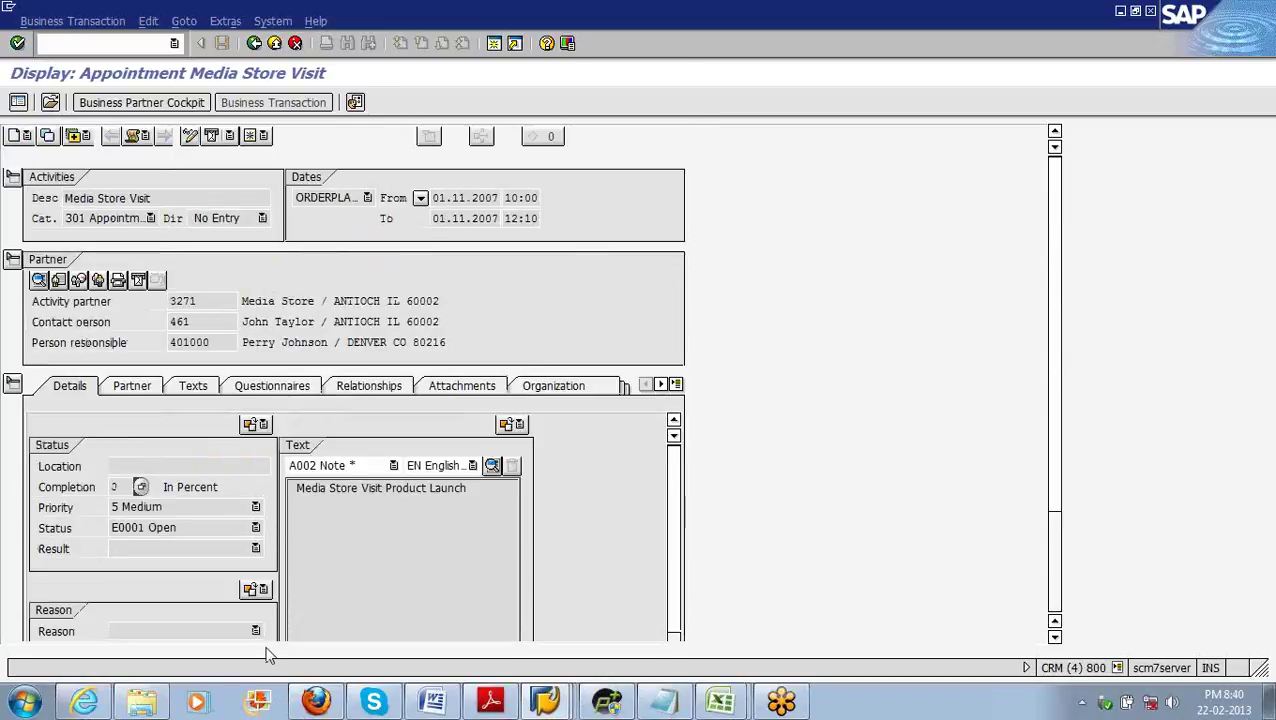
left_click(106, 707)
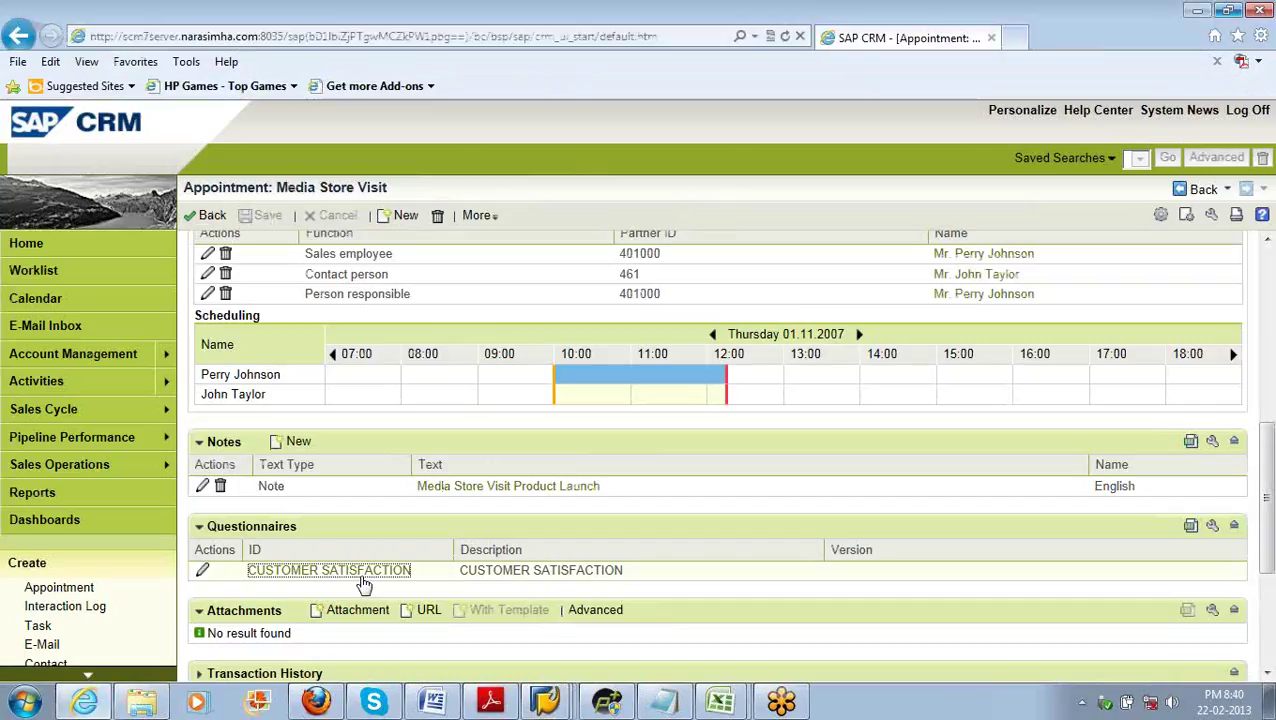
left_click(1196, 12)
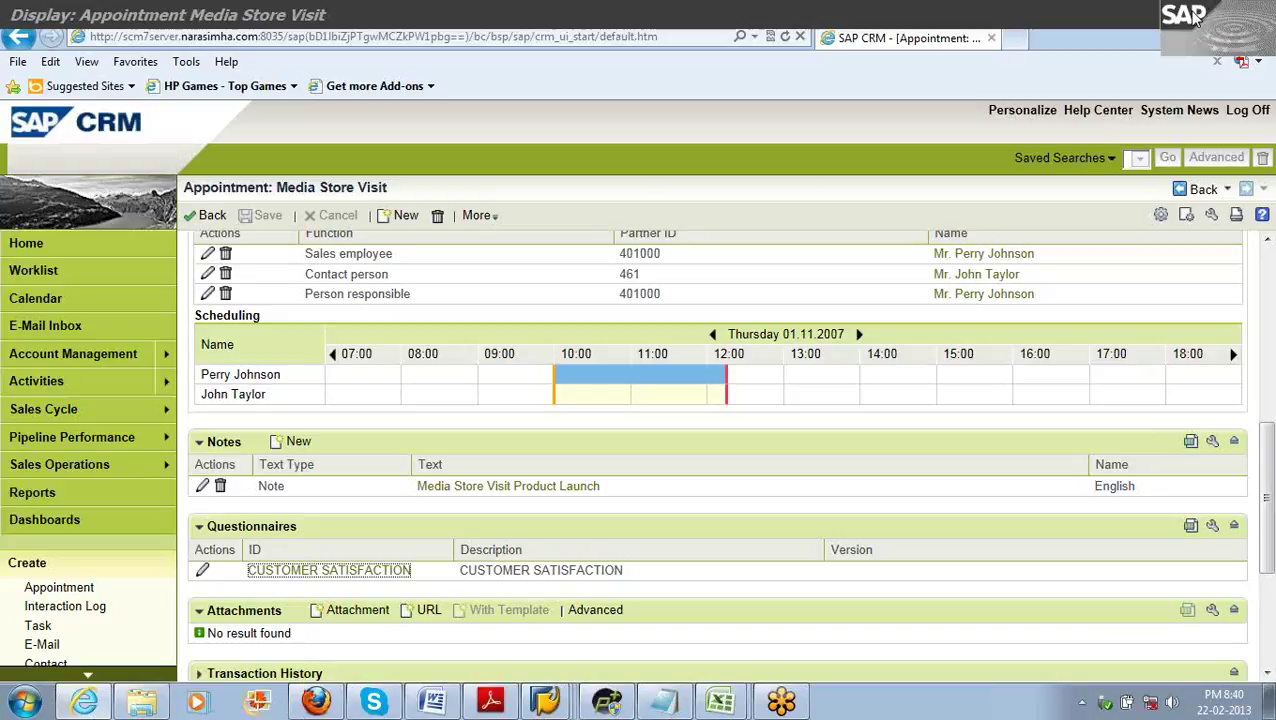
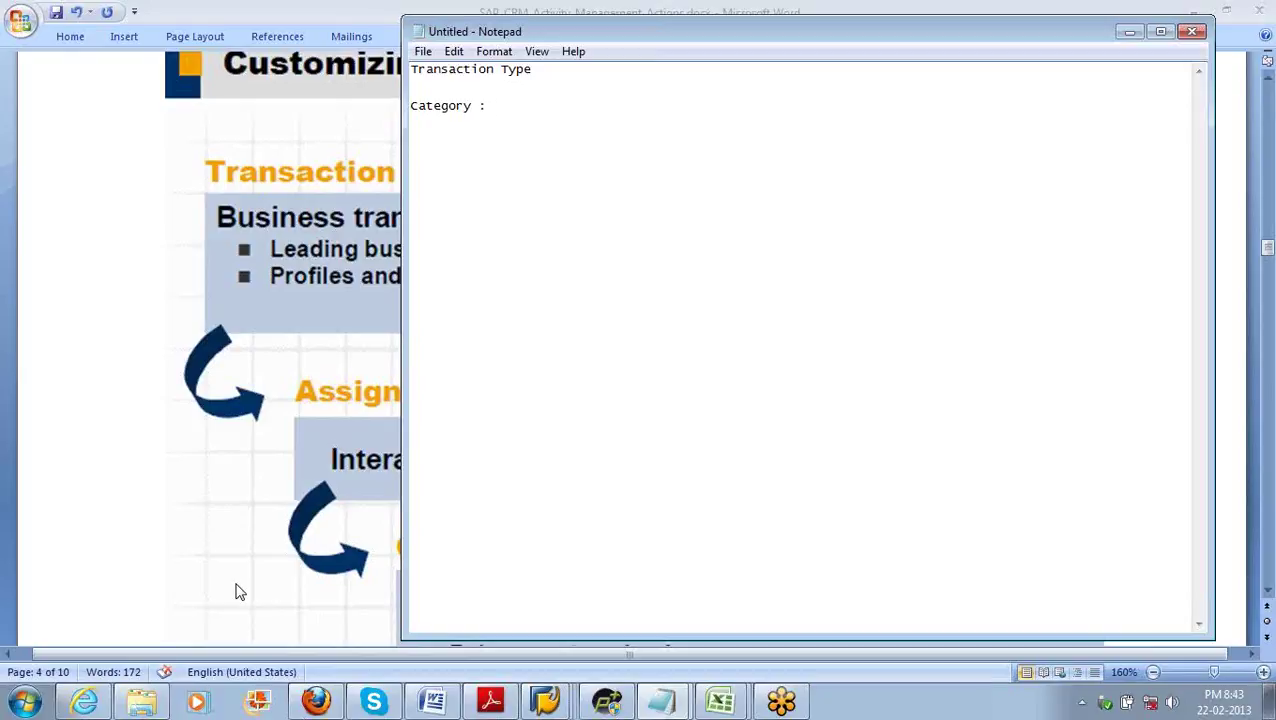
Step: In the Notepad notes, complete the category line with "Appointment, Task" and add a "Class :" line below it
type("Appointment, Task")
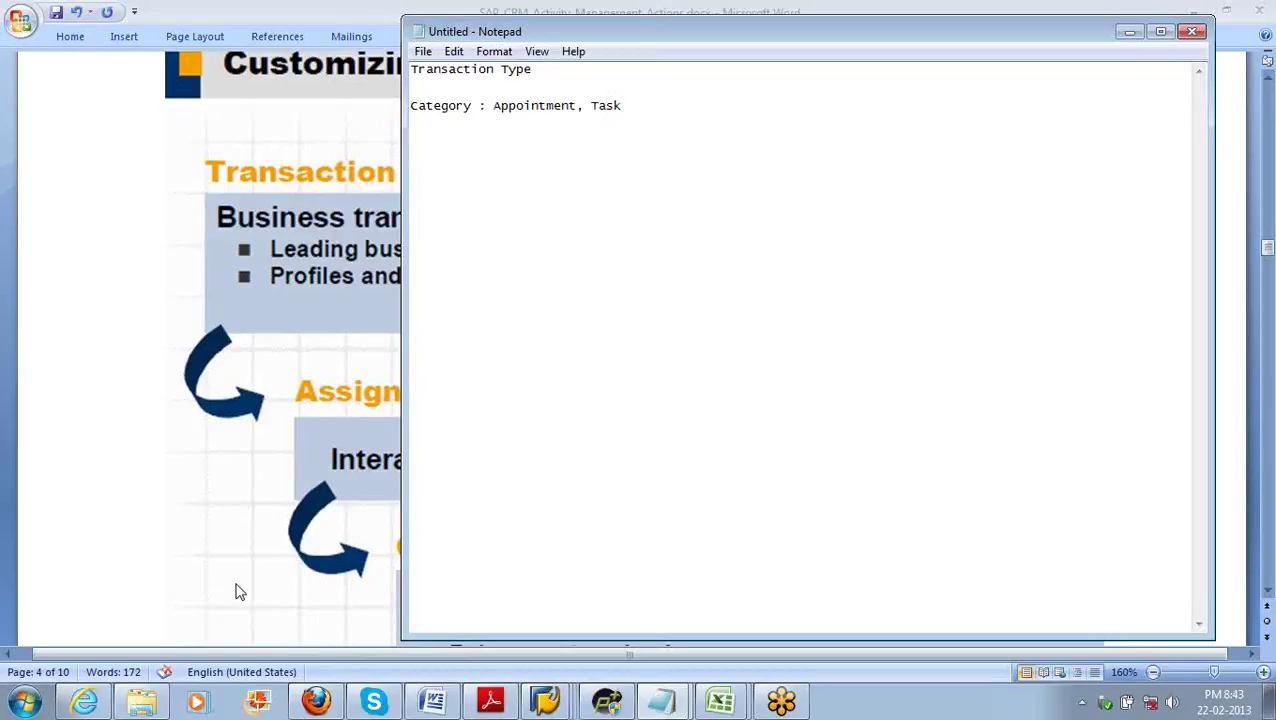
key("Return")
type("Class")
type(" :")
Step: Add an SPRO heading and the line "Class: Interaction Log -> Category (incoming Call) -> Trx. Ty" to the notes, and highlight its class label
type("SPRO")
key("BackSpace")
key("BackSpace")
type("RO")
key("Return")
key("Return")
type("Class: Interaction Log")
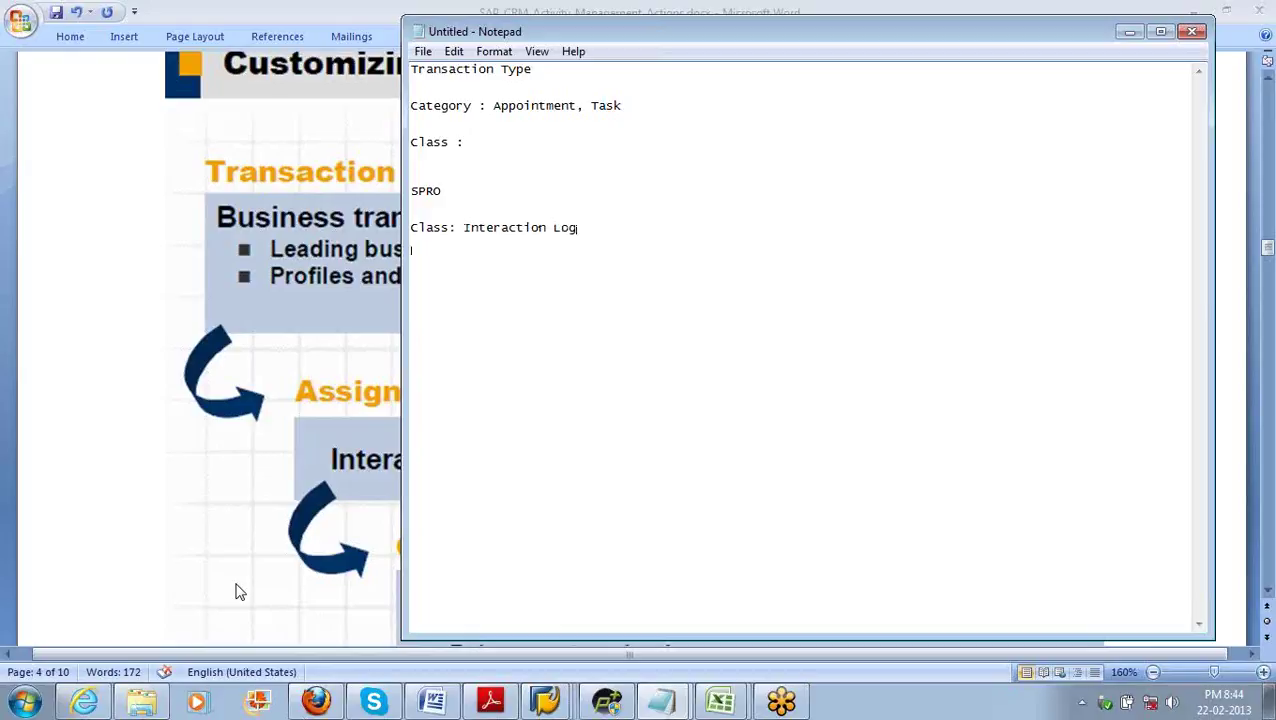
type("-> Category (incoming Call)")
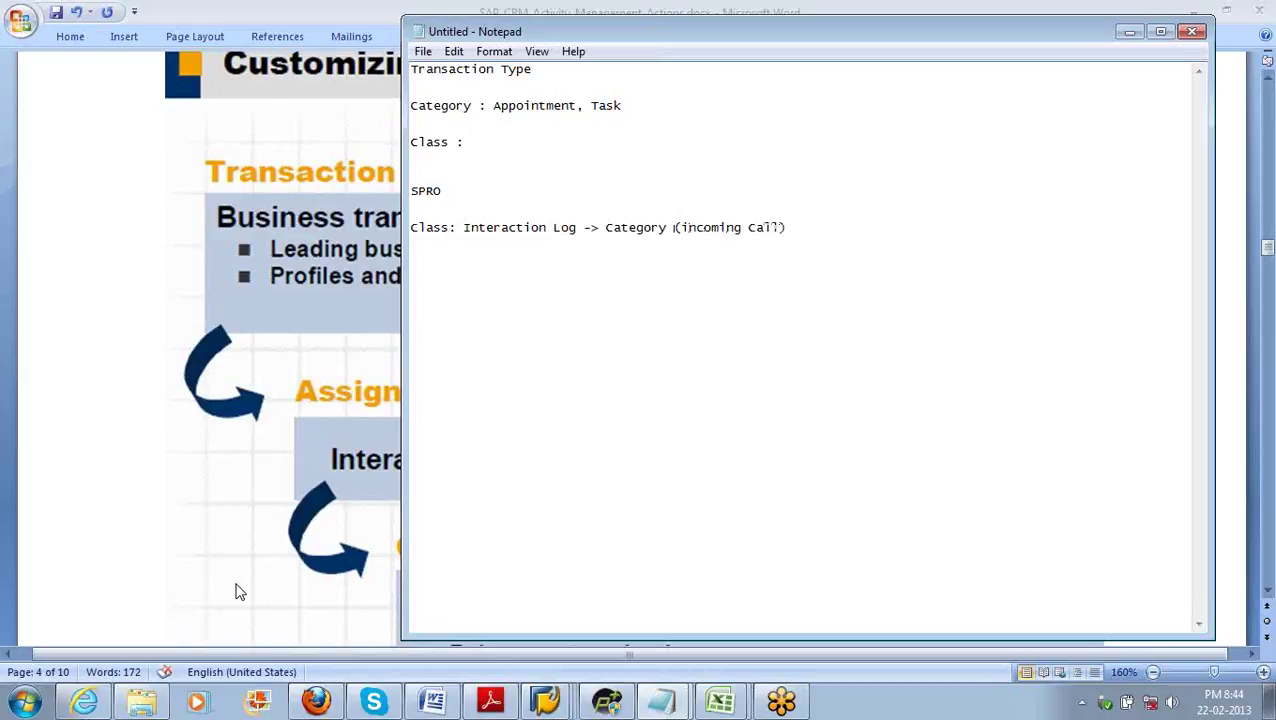
type("-> Trx. Ty")
left_click_drag(870, 228, 410, 228)
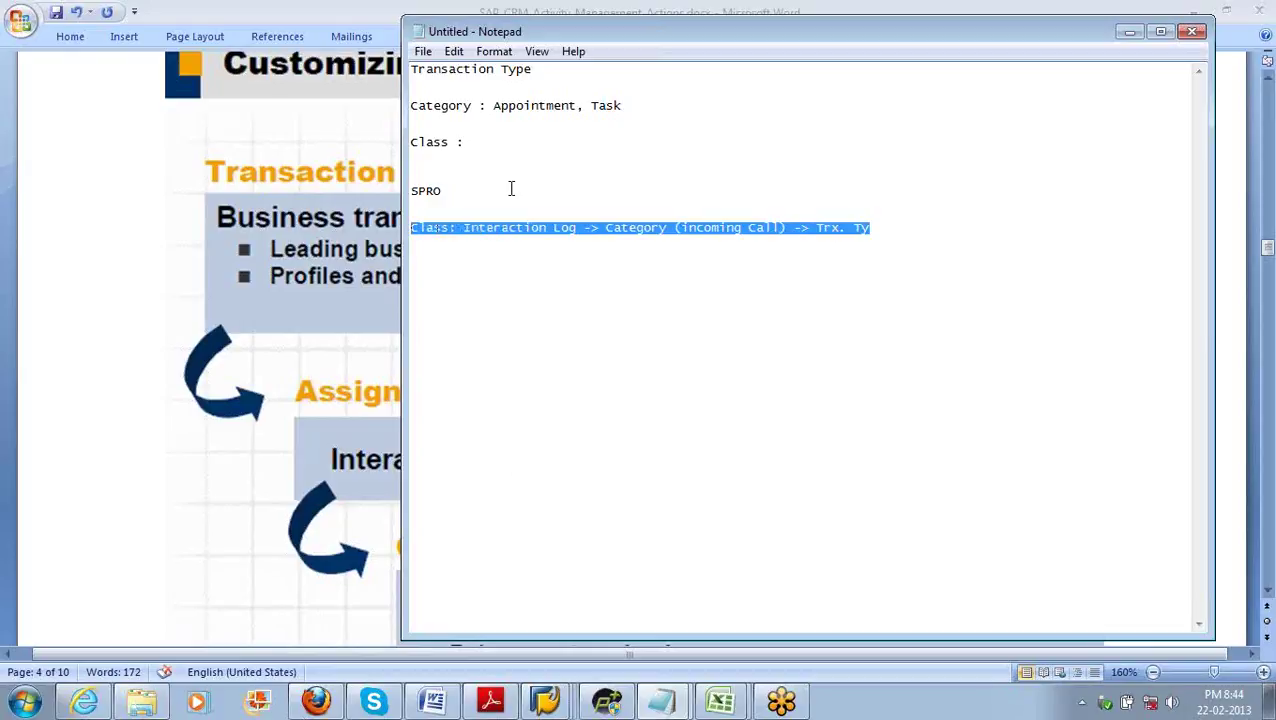
double_click(432, 228)
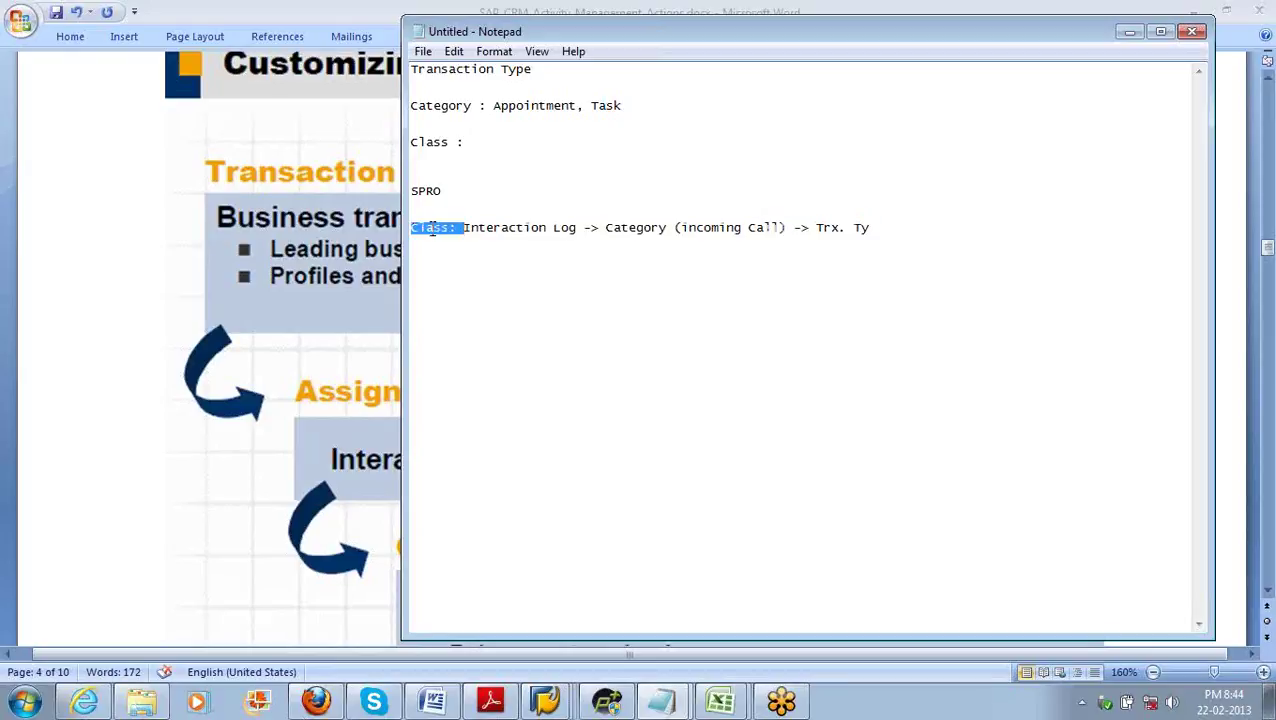
Step: Highlight the category and transaction type parts of the SPRO notes line, and review the Customizing Activities slide in Word down to the header-level settings
left_click(660, 229)
left_click_drag(660, 229, 605, 229)
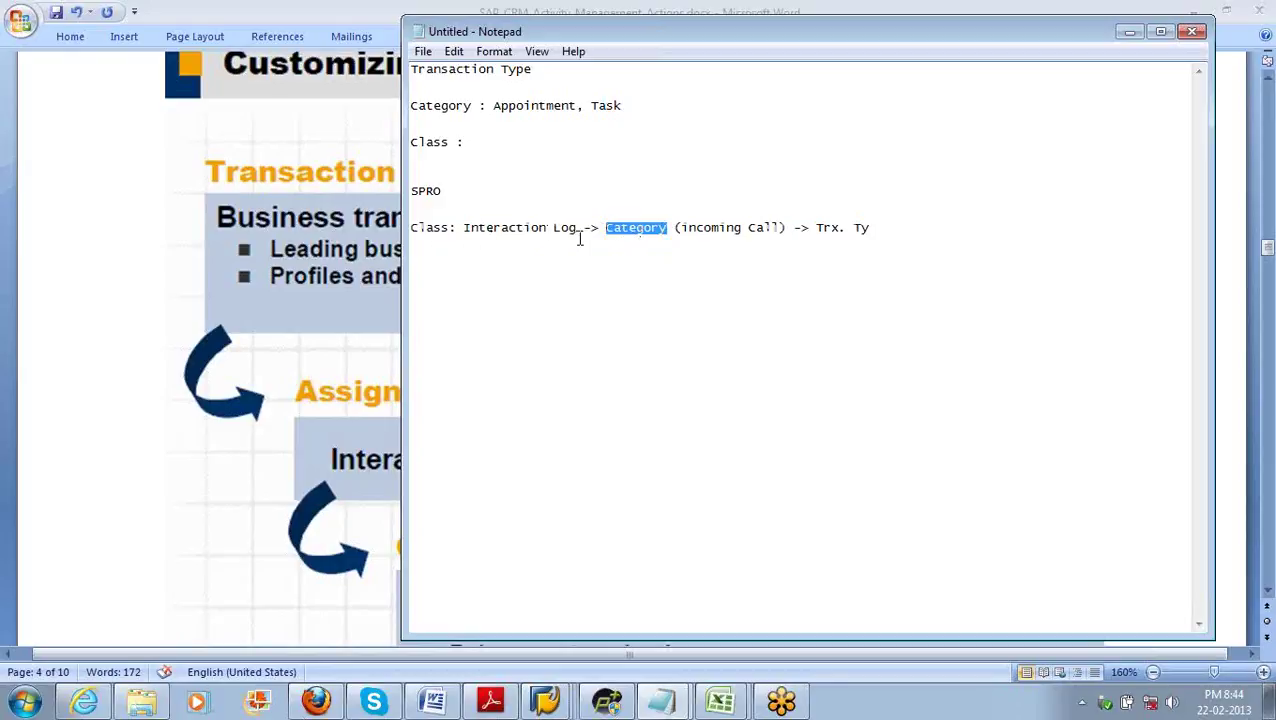
left_click_drag(886, 228, 815, 228)
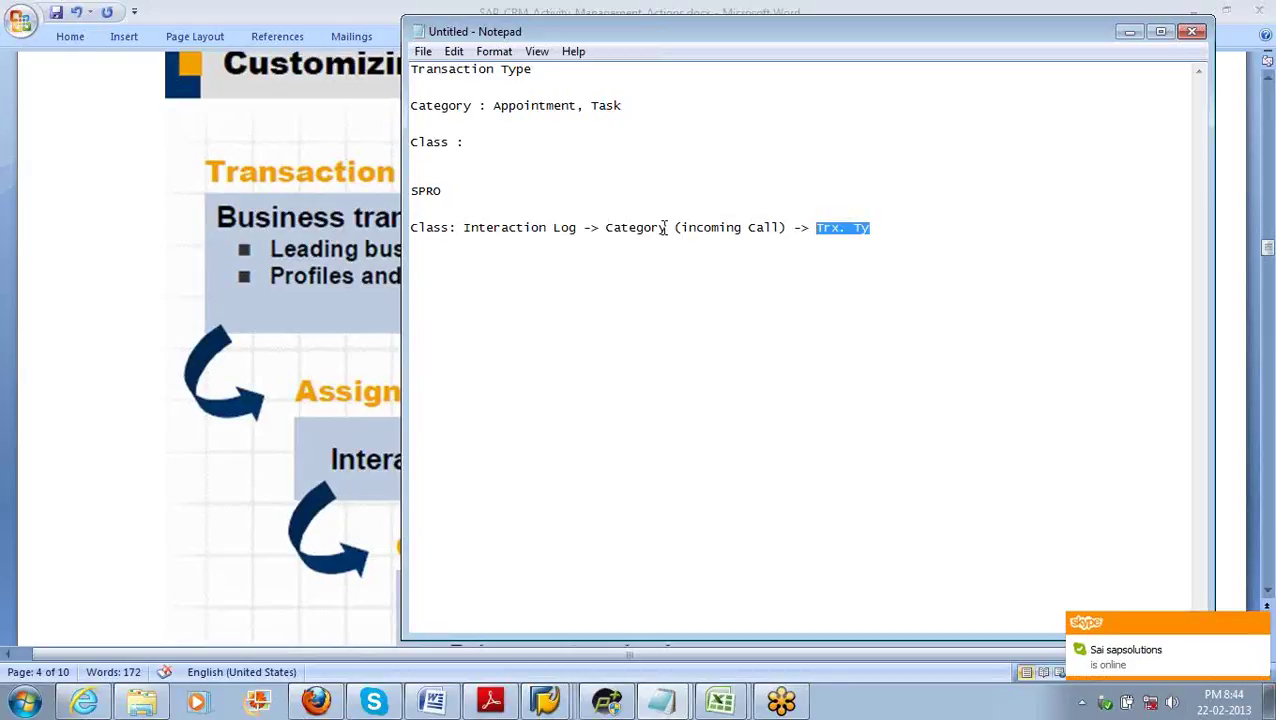
left_click(86, 232)
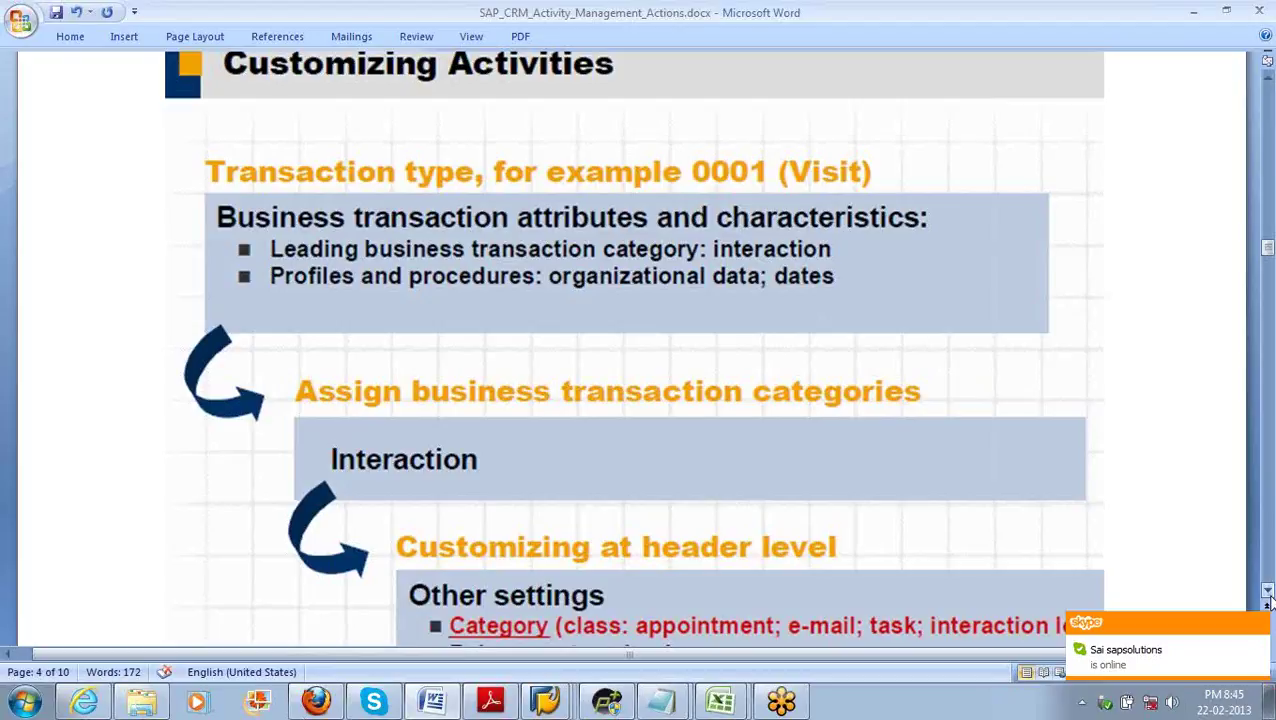
left_click(1267, 592)
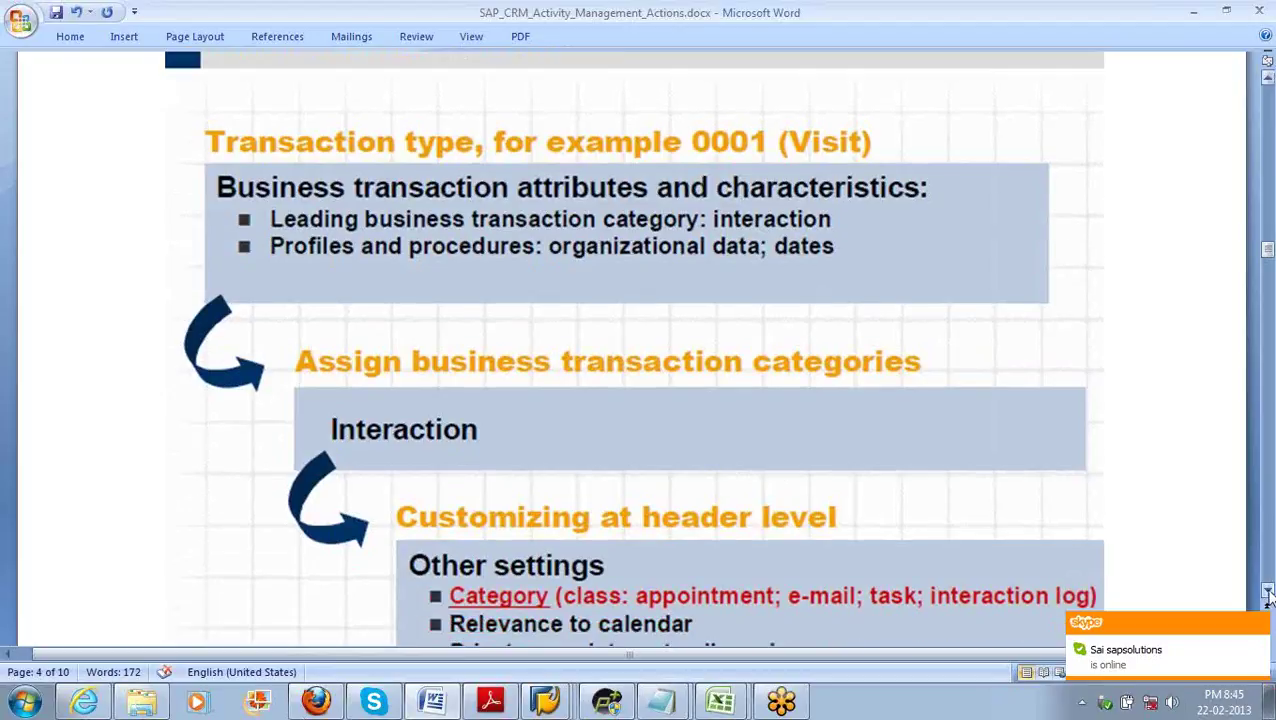
left_click(1267, 592)
Step: Look up the Appointment transaction type in SAP GUI and append its code "(0000)" to the end of the Notepad class line
mouse_move(553, 705)
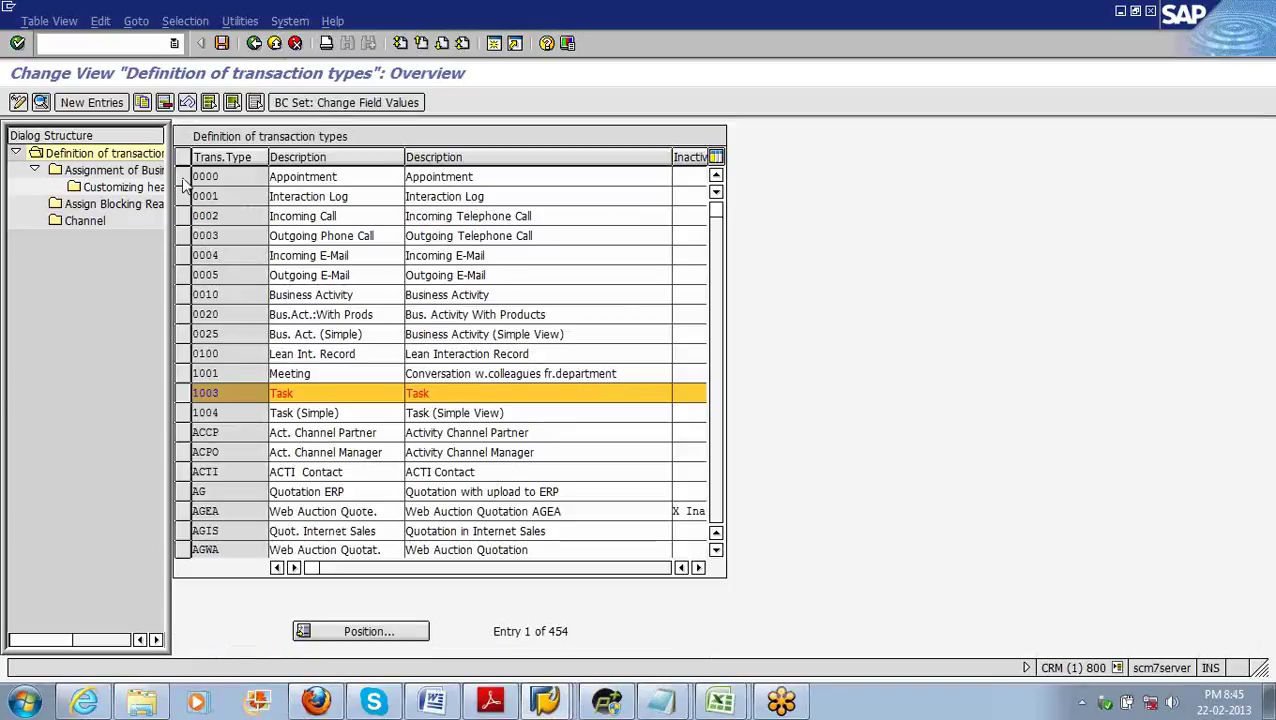
left_click(224, 177)
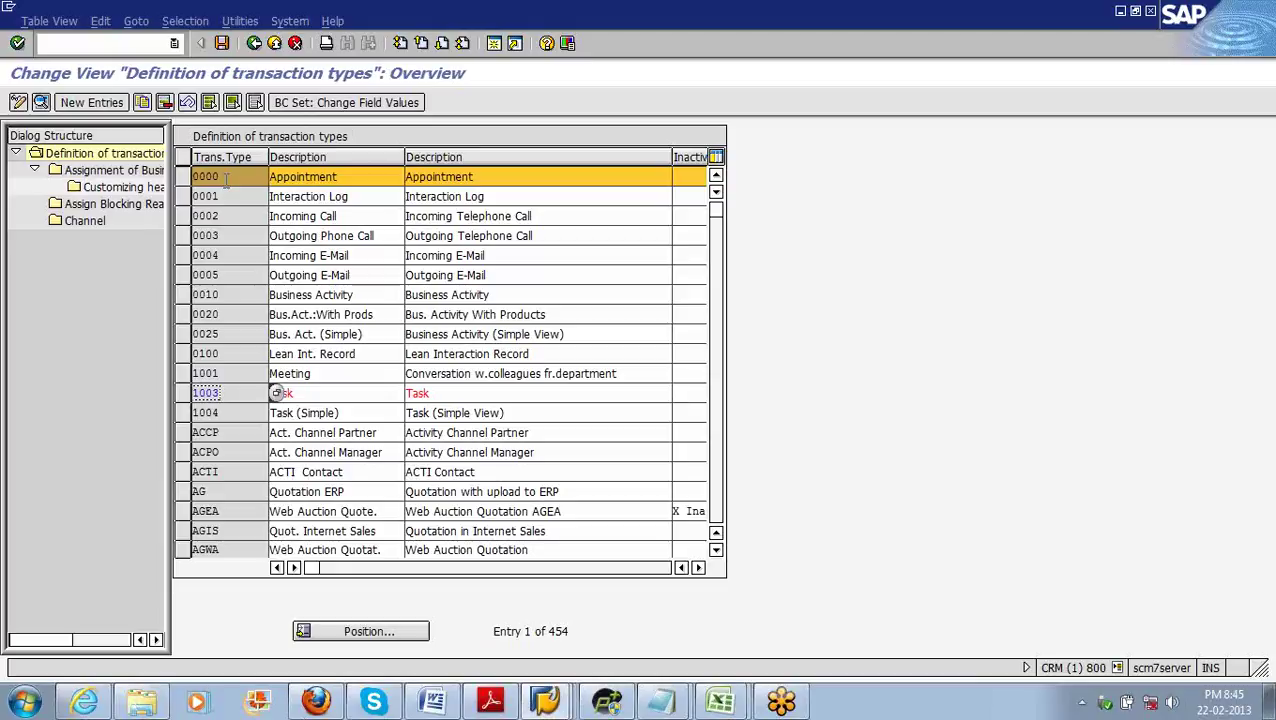
key("alt+Tab")
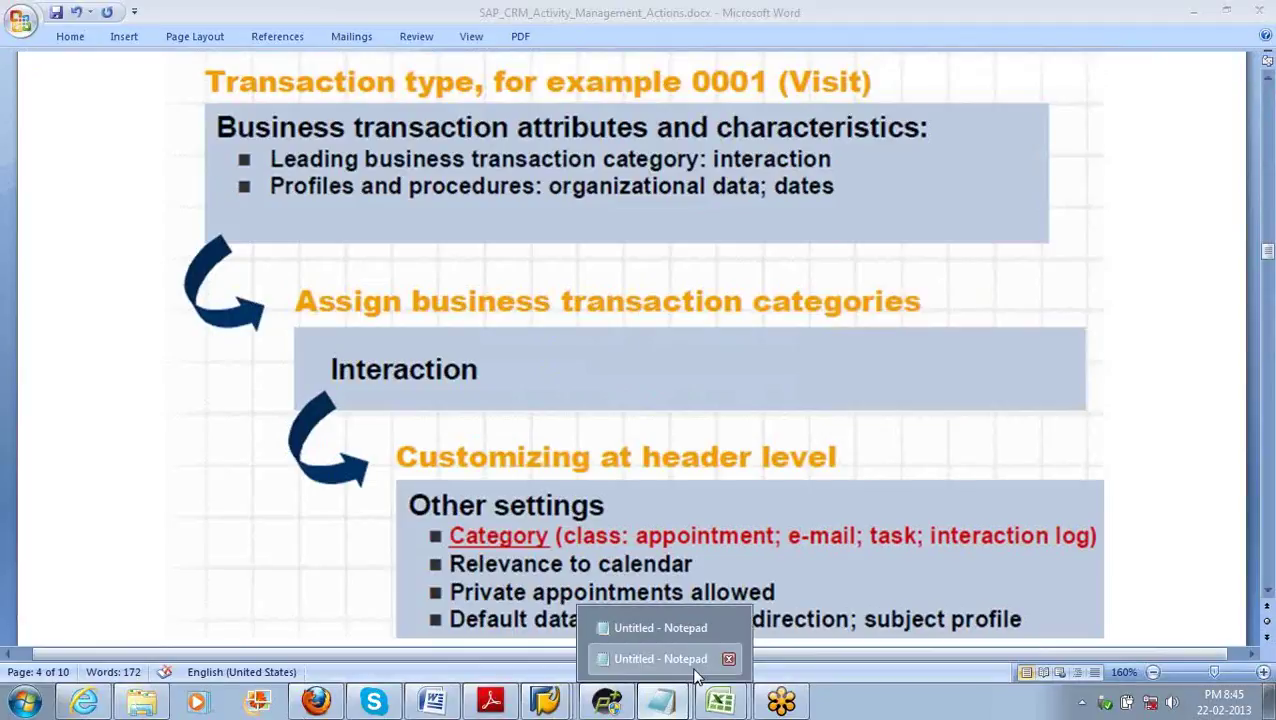
left_click(694, 664)
key("End")
type("(0000)")
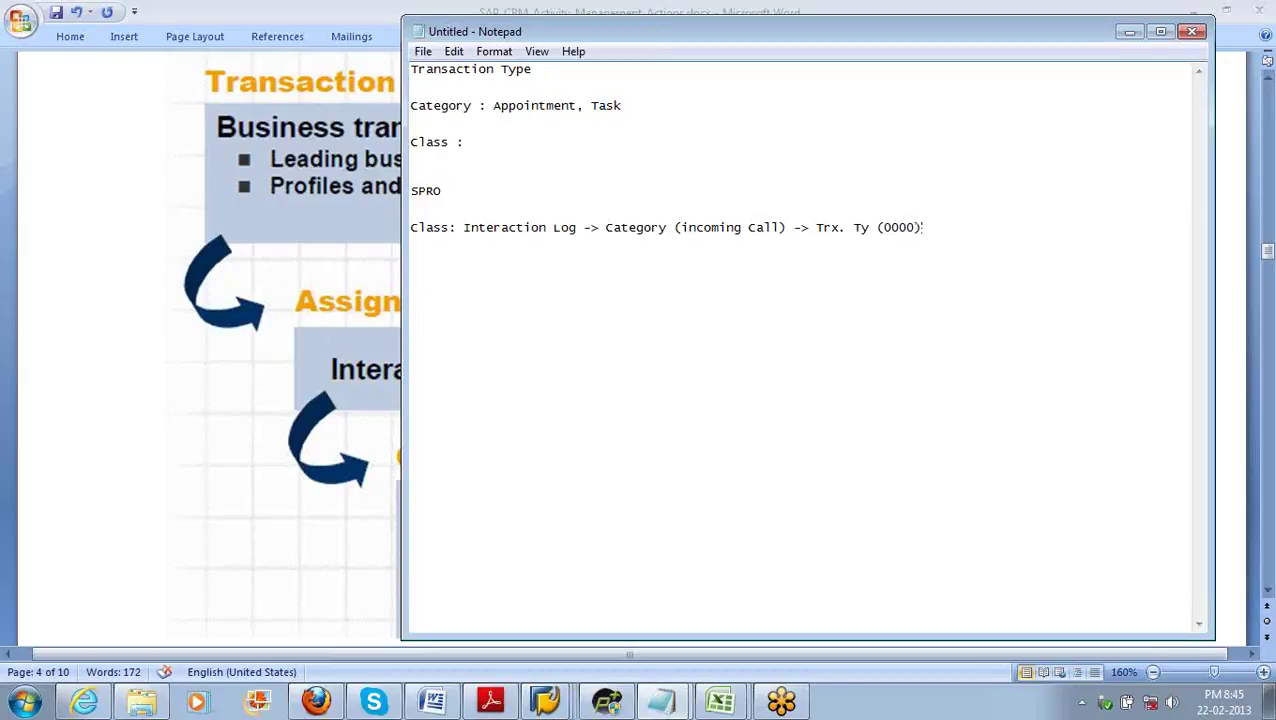
Step: Widen the dialog structure in SAP GUI, open the business transaction categories assigned to type 0000, and compare them with the Word slide
key("alt+Tab")
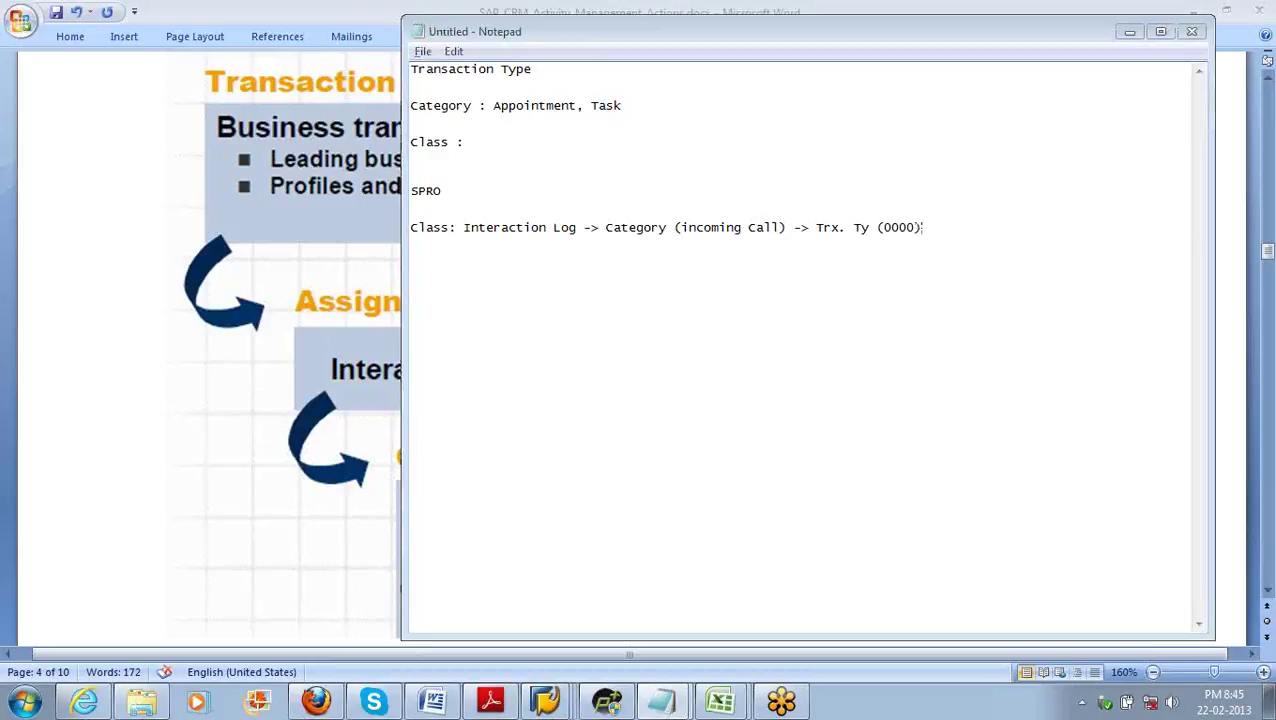
key("alt+Tab")
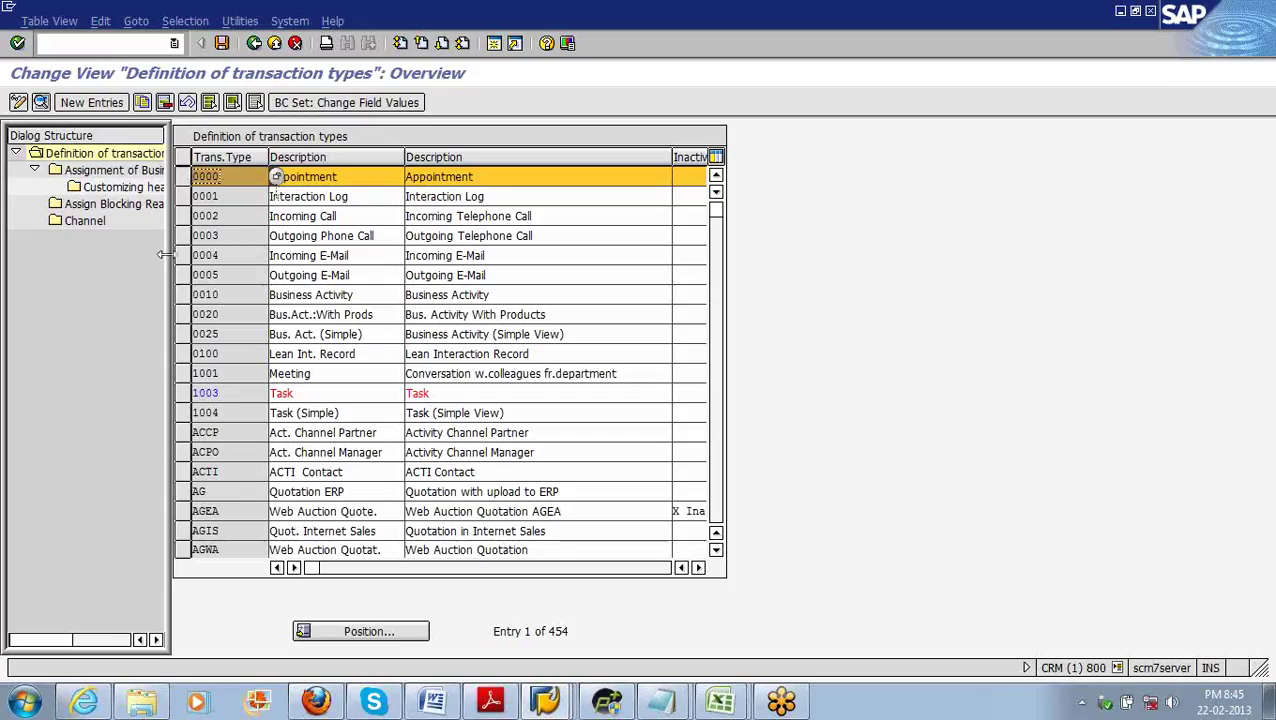
left_click_drag(165, 255, 398, 245)
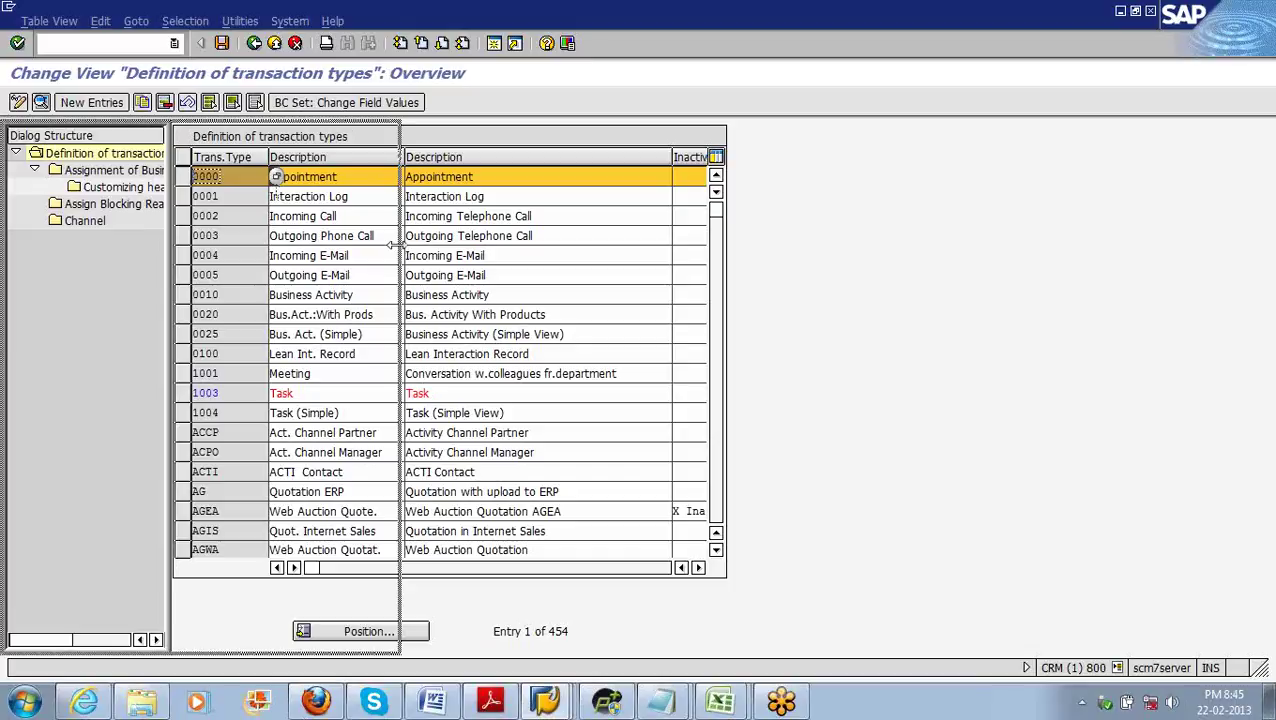
left_click_drag(398, 245, 399, 245)
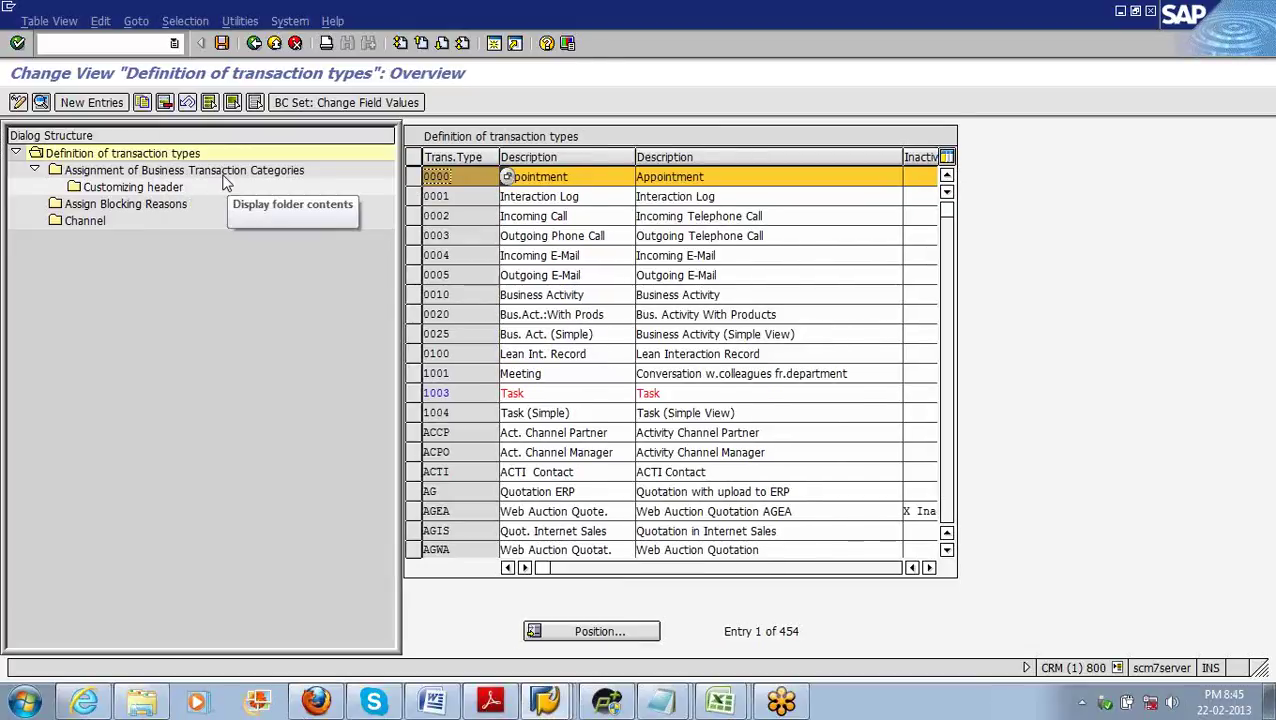
double_click(225, 176)
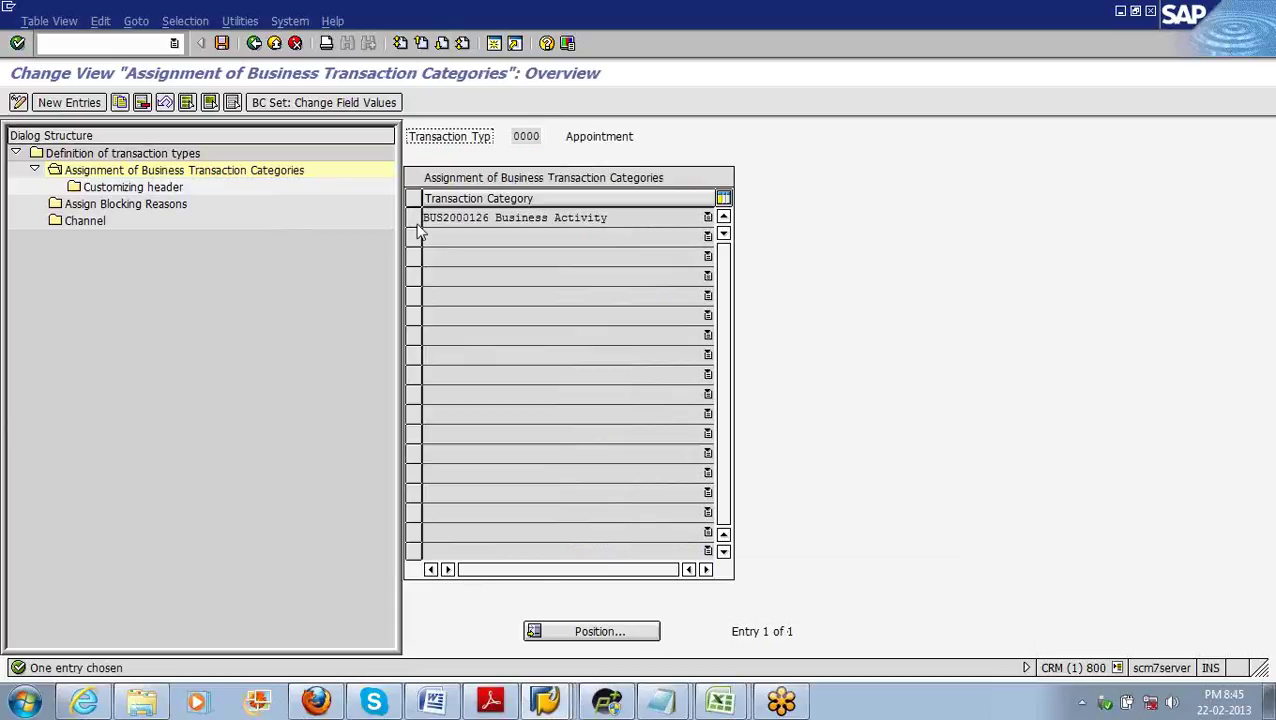
left_click(433, 699)
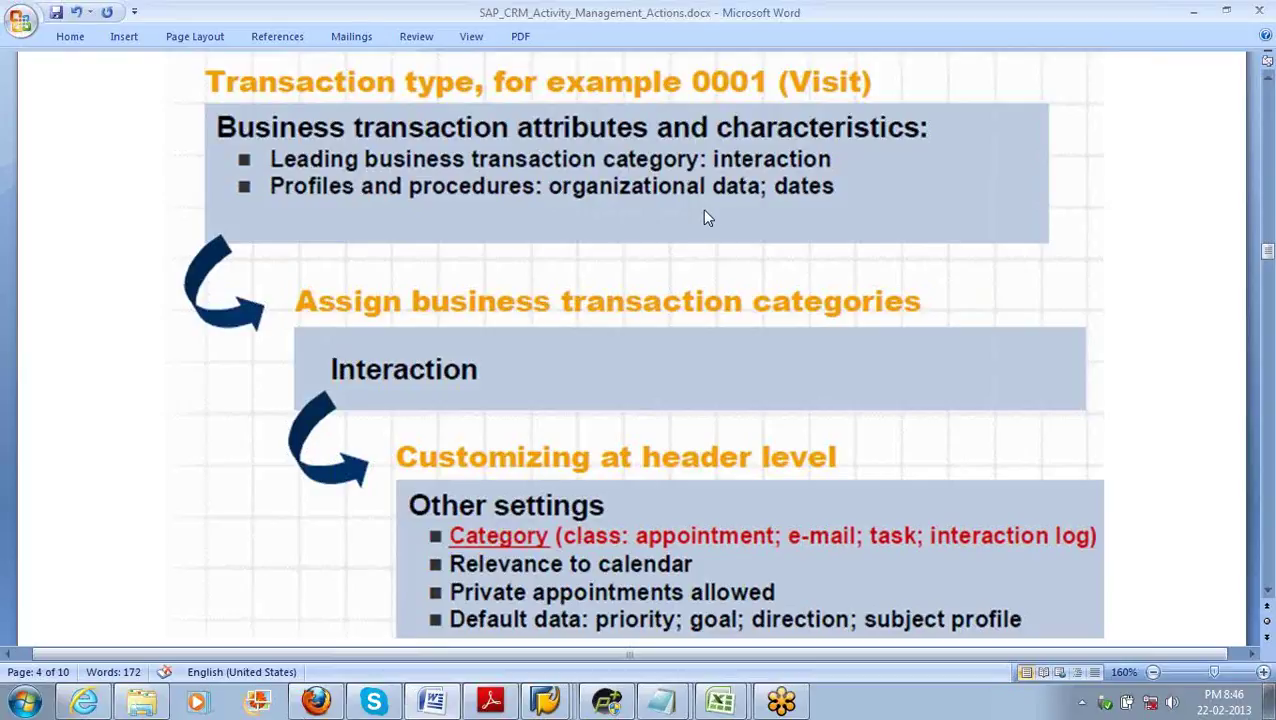
key("alt+Tab")
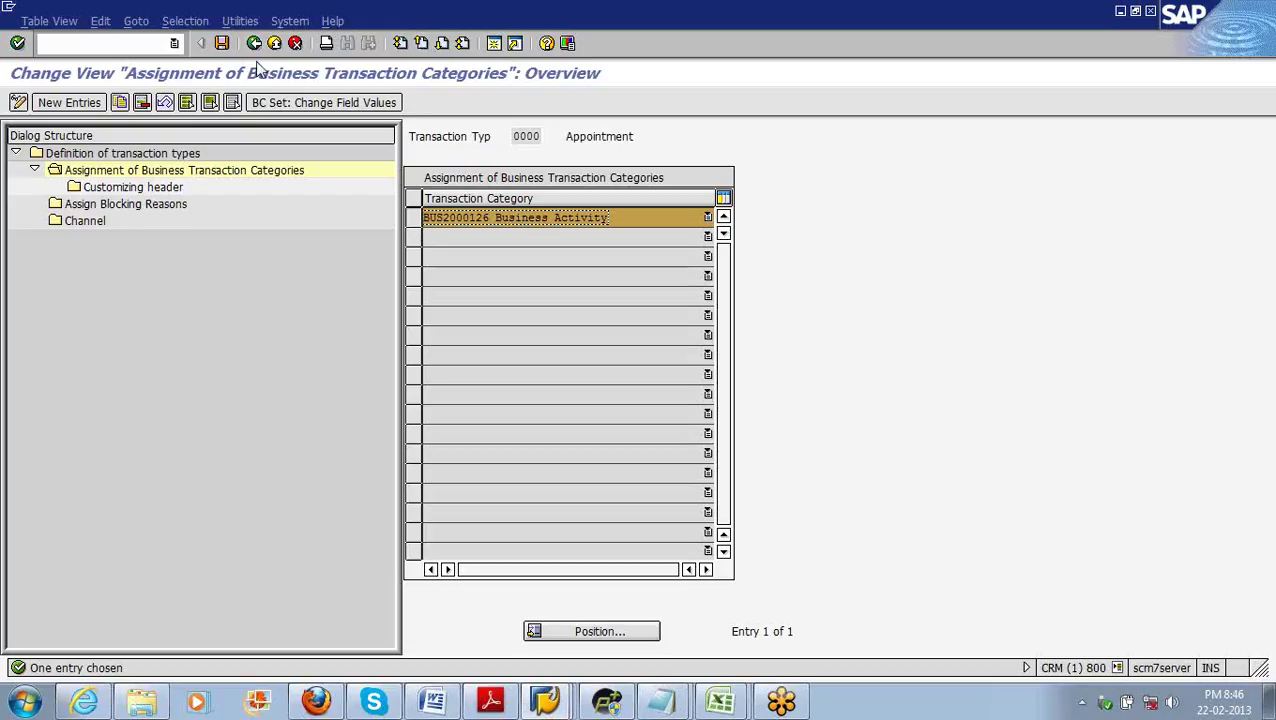
Step: Open the details of transaction type 0000 Appointment and examine its description, text, partner, status and organizational data profiles
left_click(254, 45)
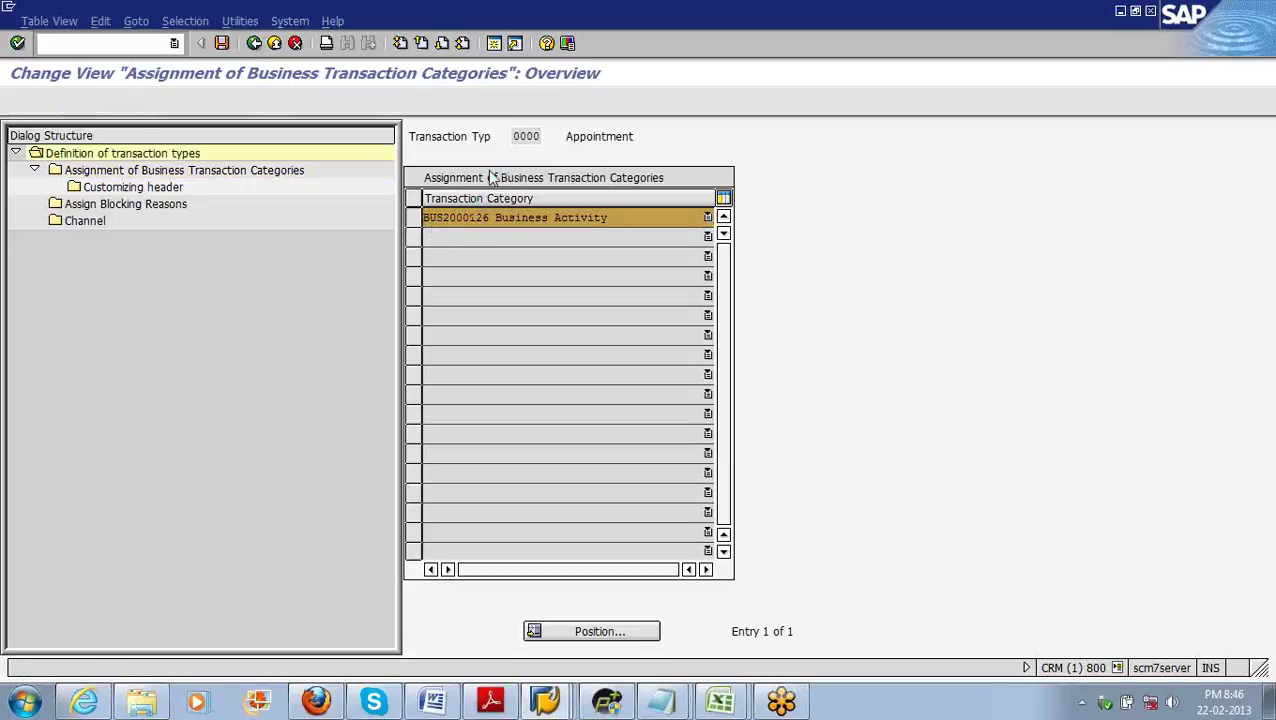
left_click(537, 174)
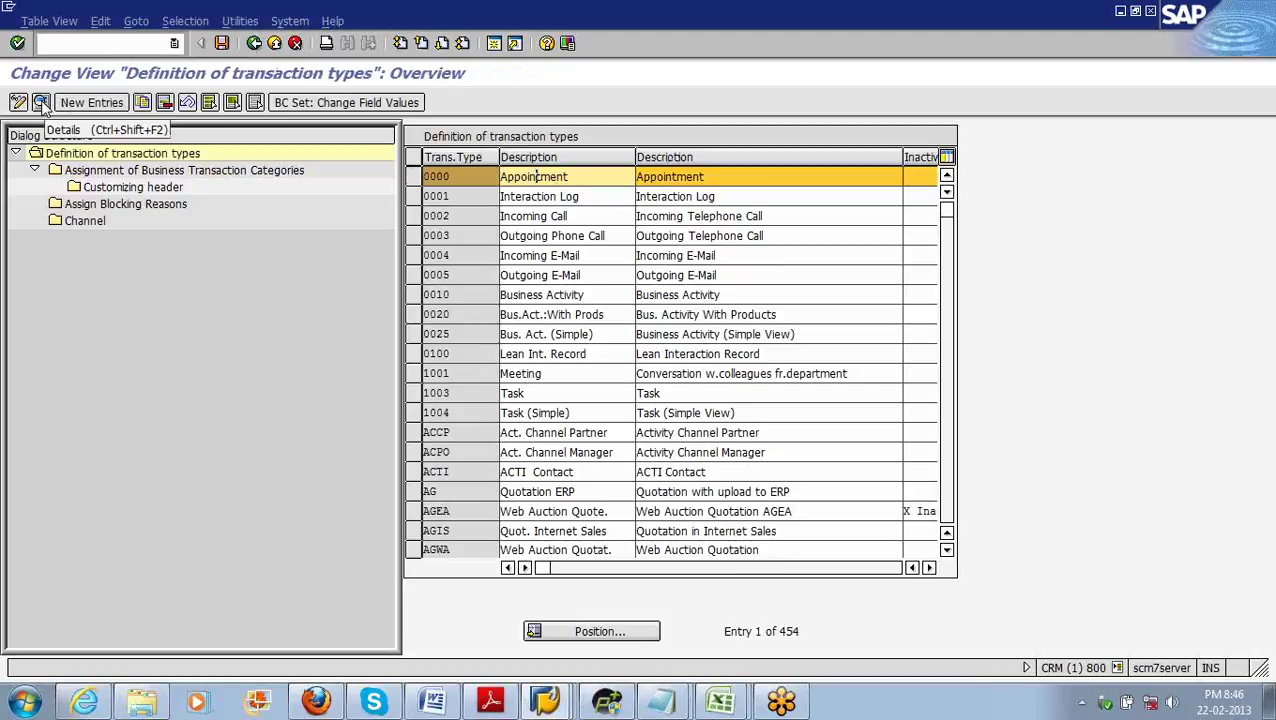
left_click(42, 104)
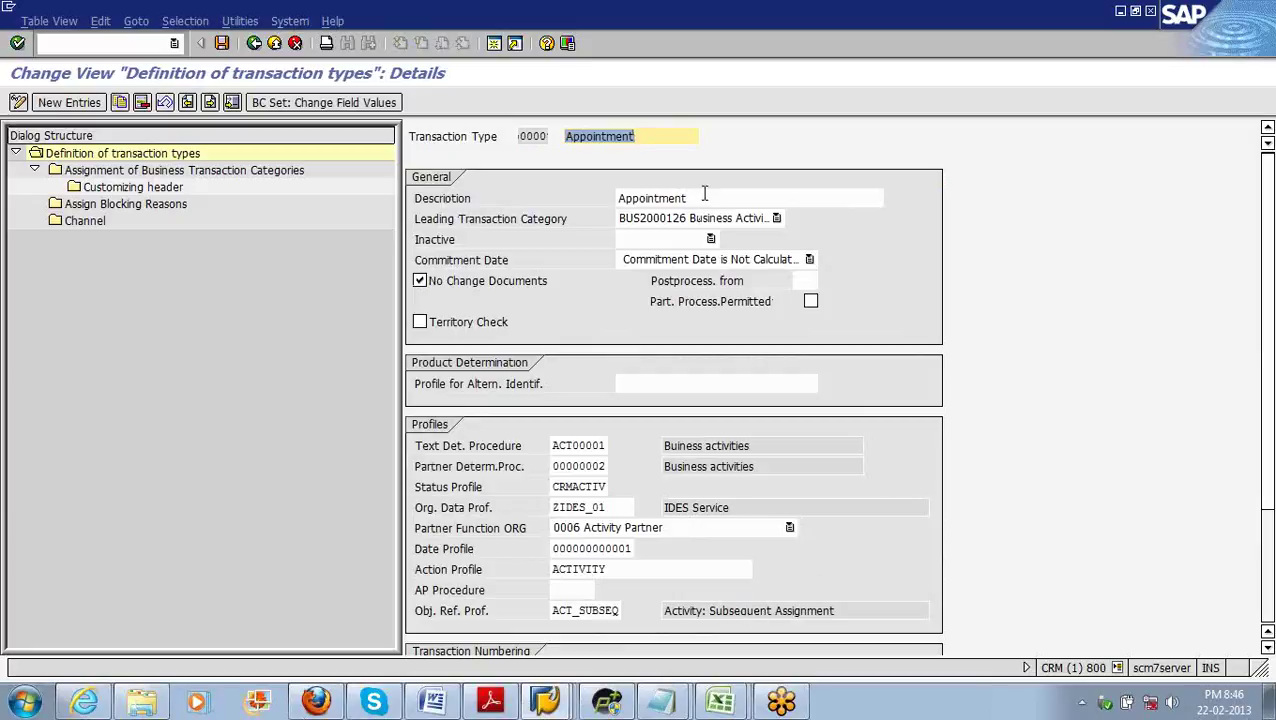
left_click_drag(703, 197, 617, 199)
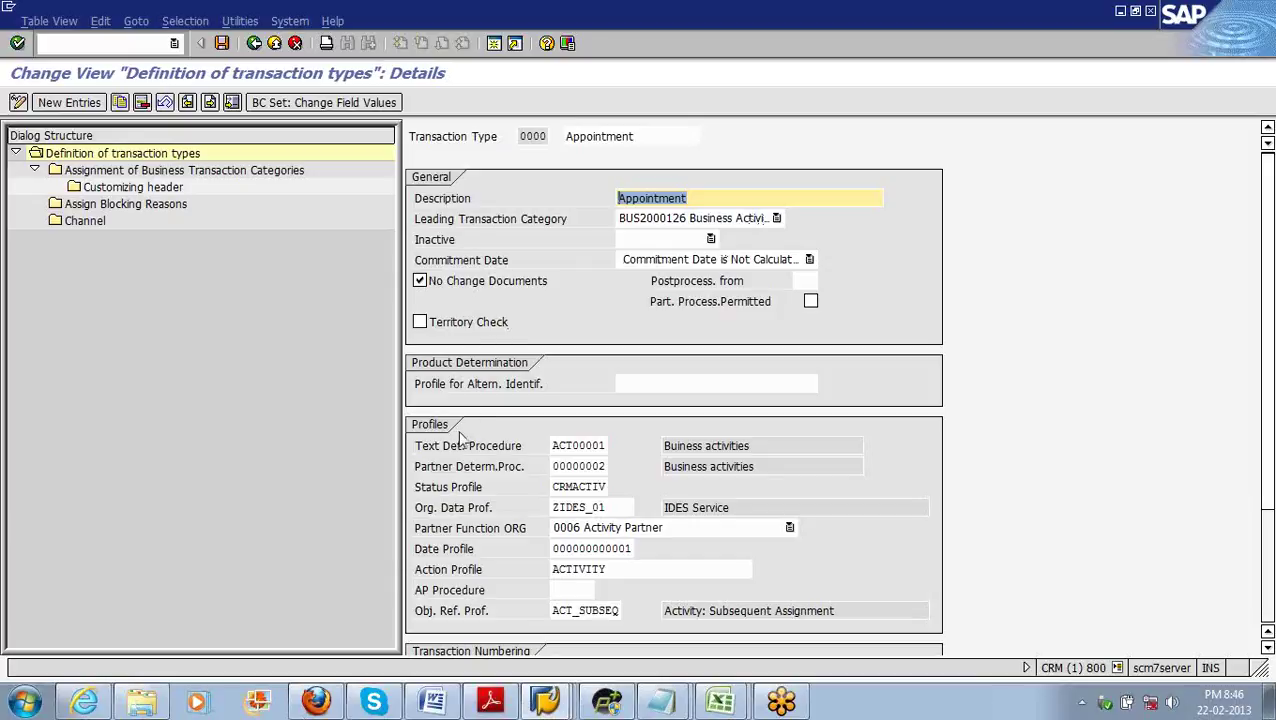
left_click(558, 446)
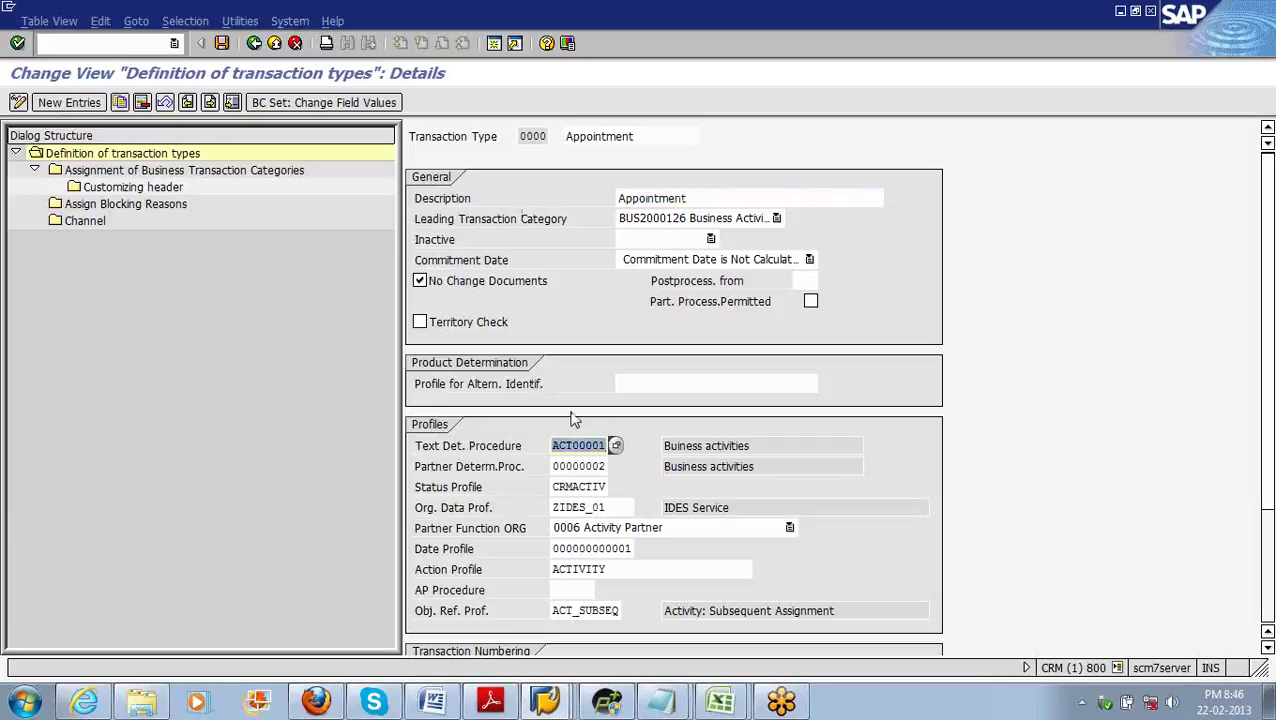
left_click(578, 466)
left_click(578, 487)
left_click(578, 507)
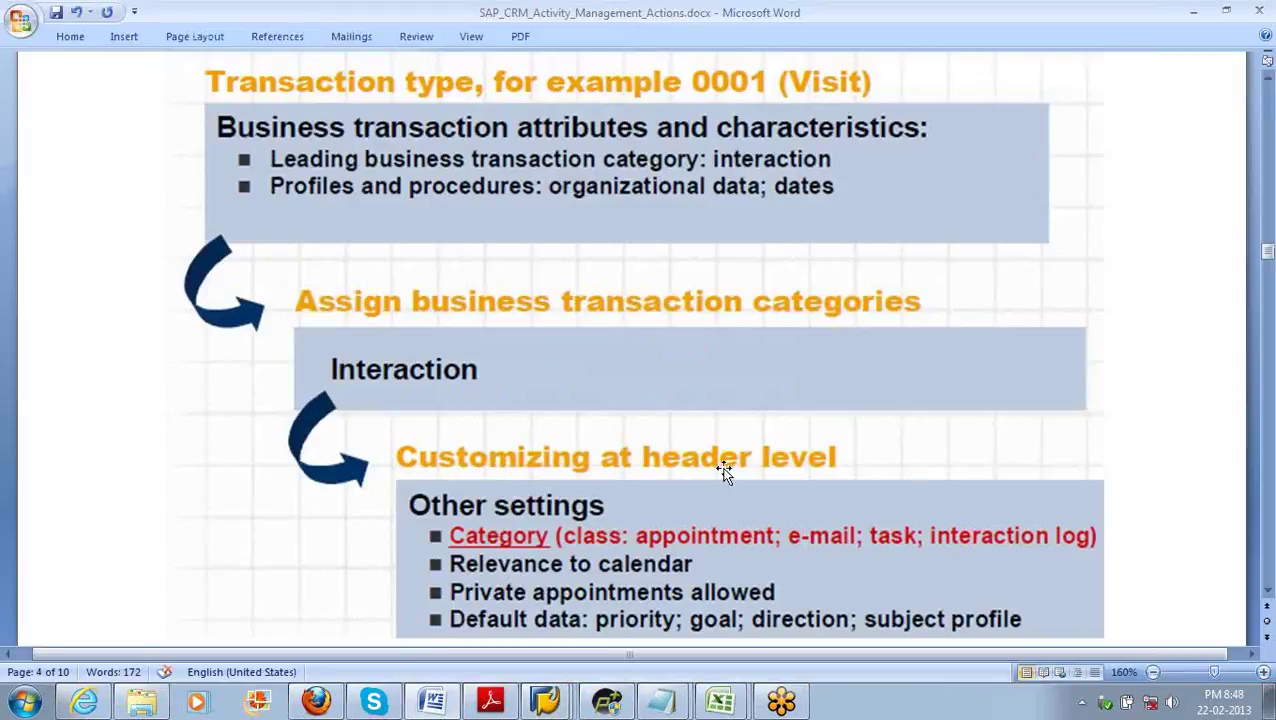
Step: In the SAP IMG, open Maintain Goals under Settings for Activities, Maintain Categories, Goals, and Priorities
key("alt+Tab")
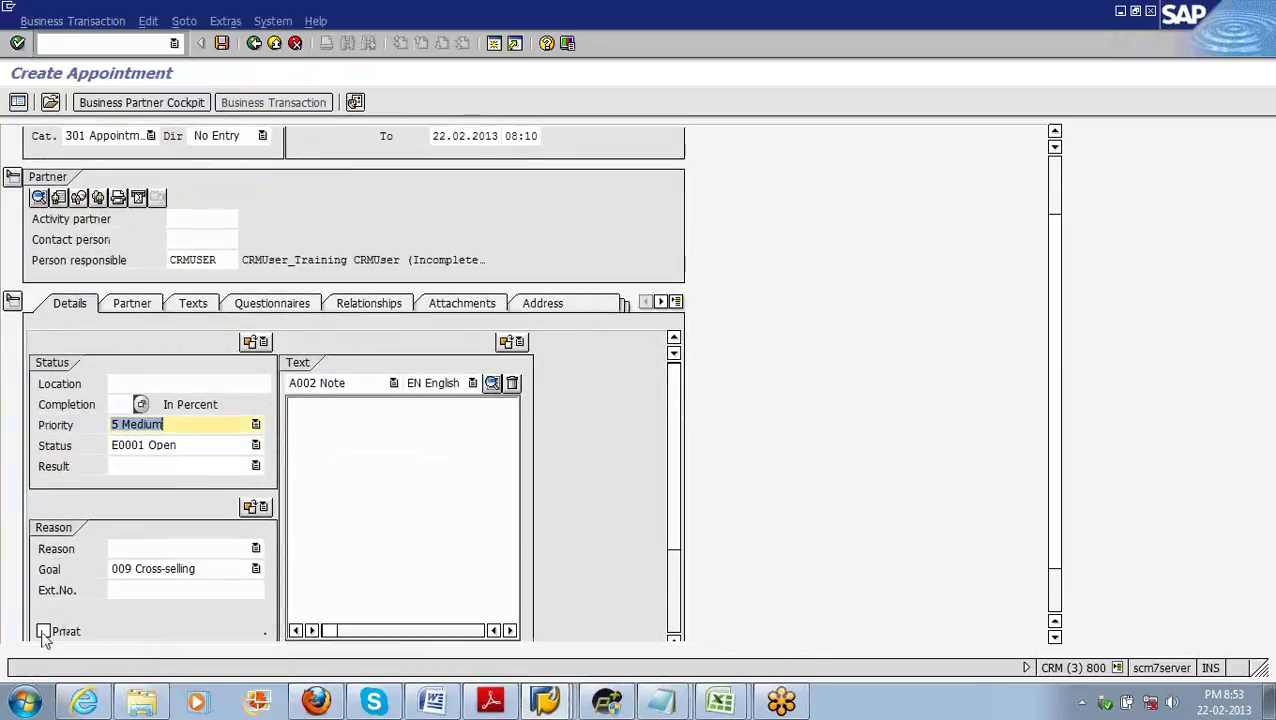
left_click(90, 221)
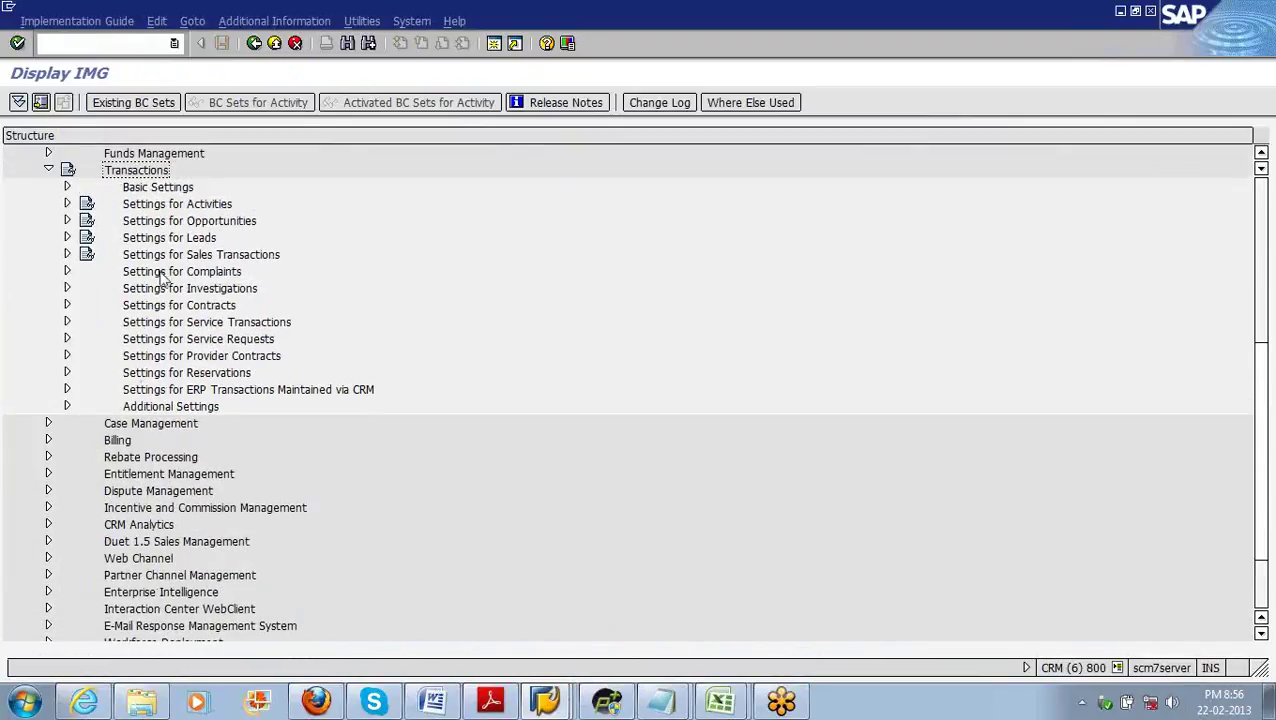
left_click(67, 204)
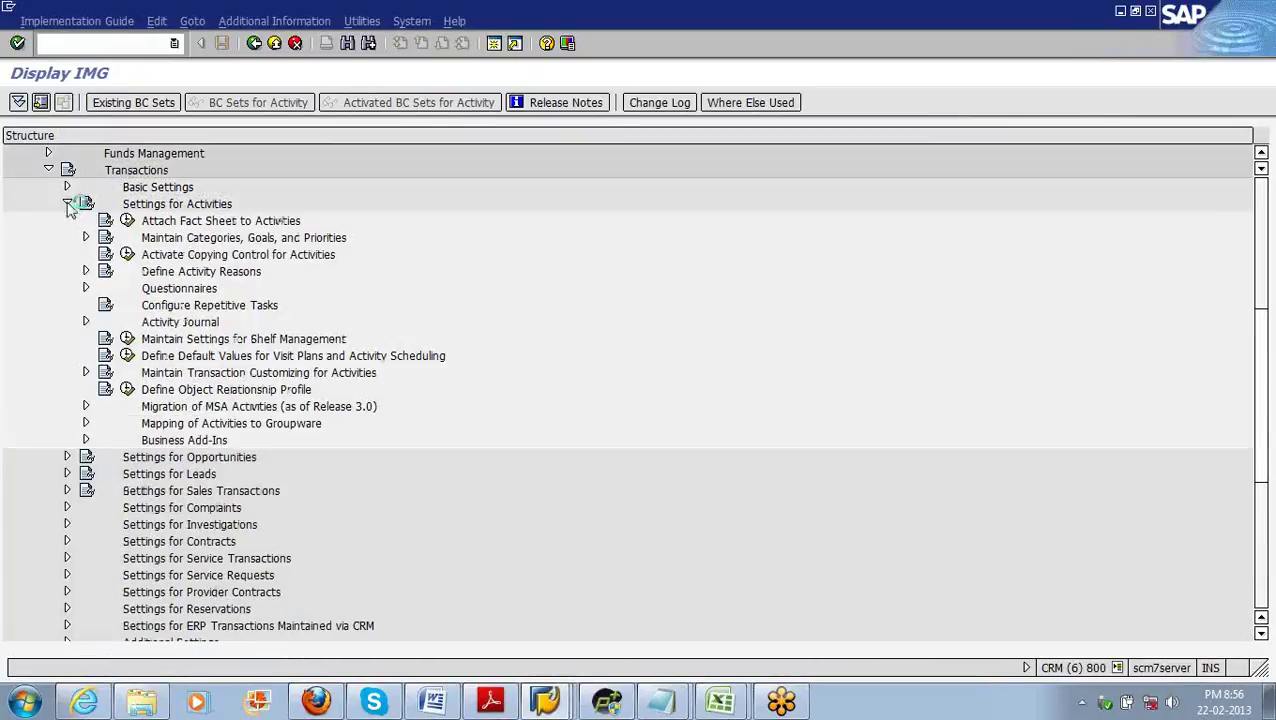
double_click(295, 241)
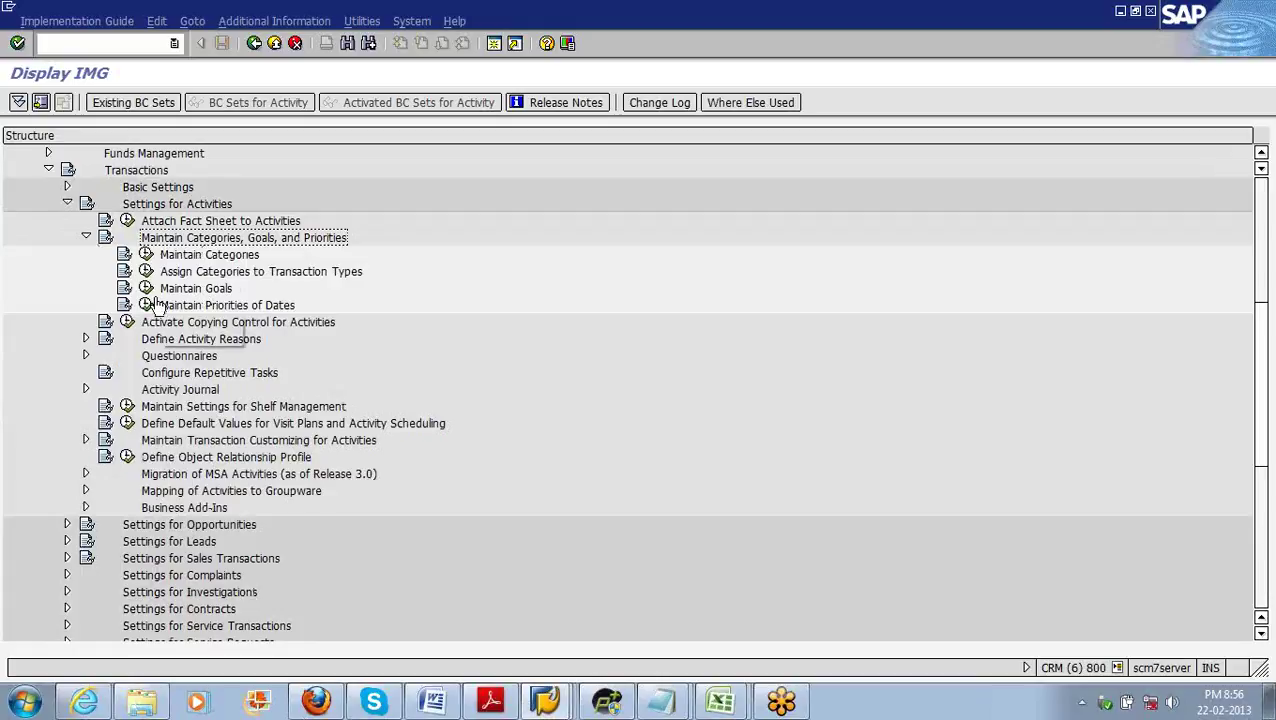
left_click(185, 290)
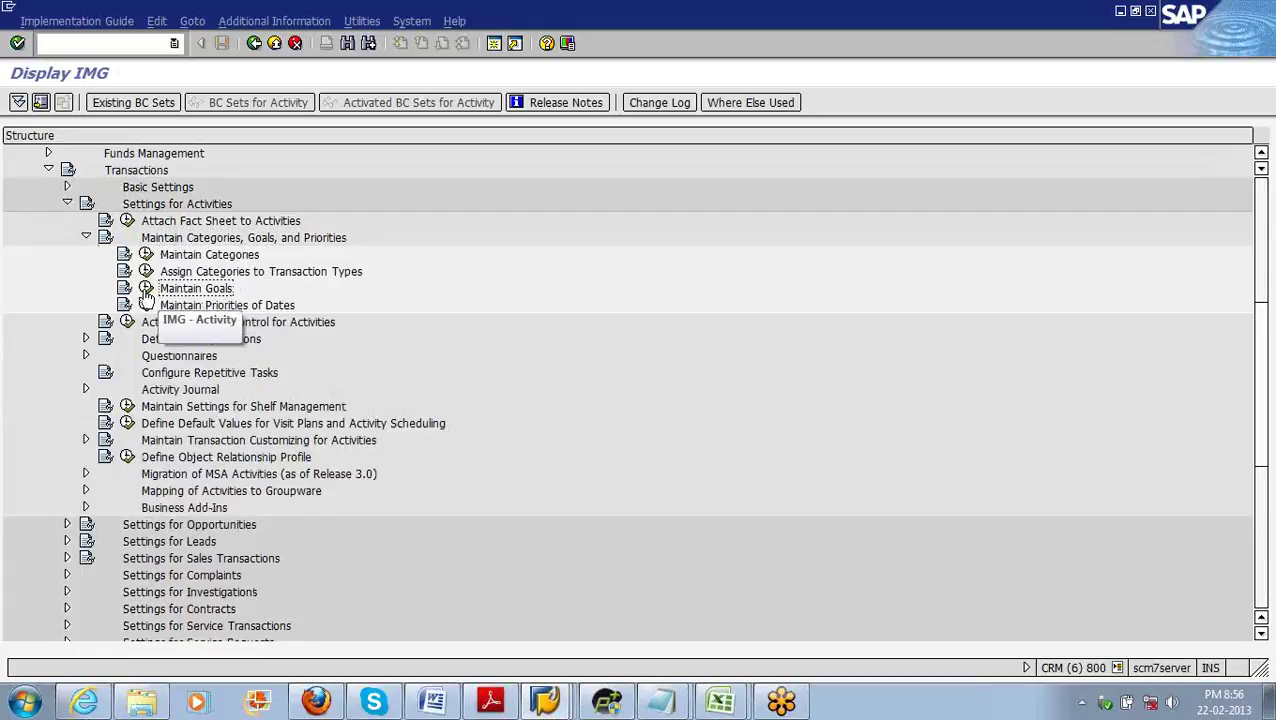
left_click(146, 289)
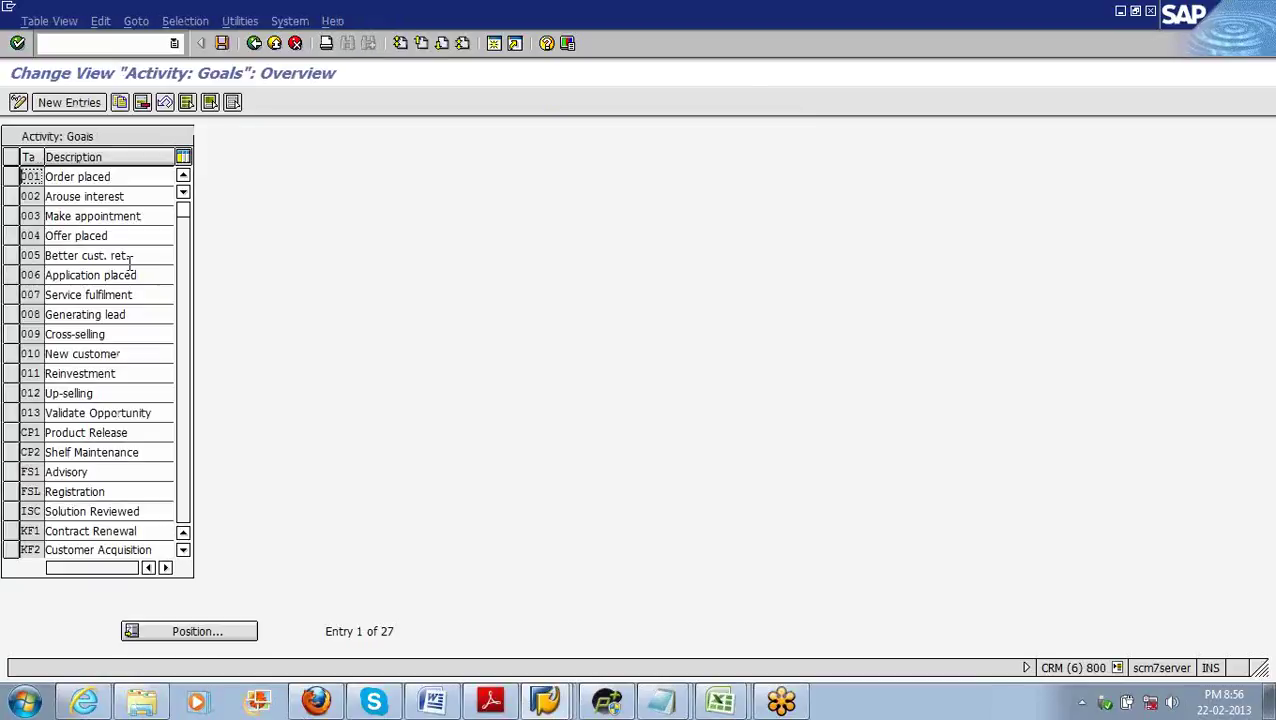
Step: Widen the target column and create a new activity goal entry with target YYY and description "Upselling"
left_click_drag(80, 157, 78, 157)
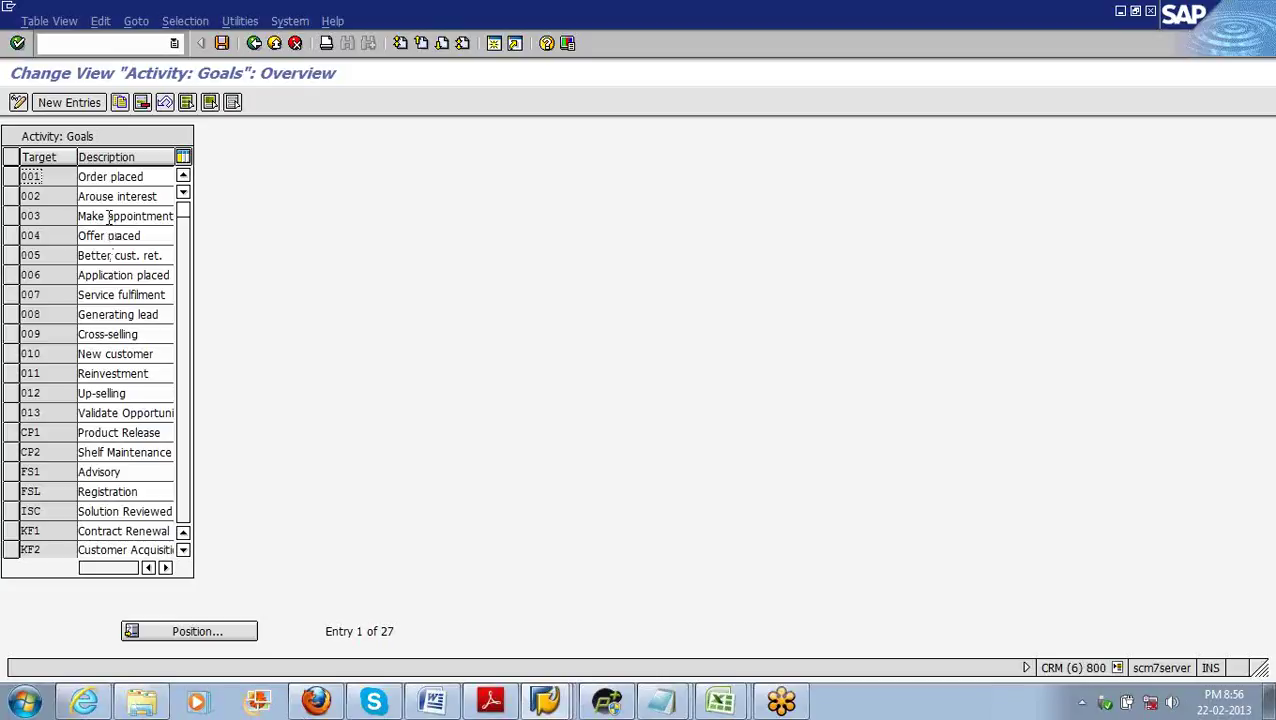
left_click(9, 178)
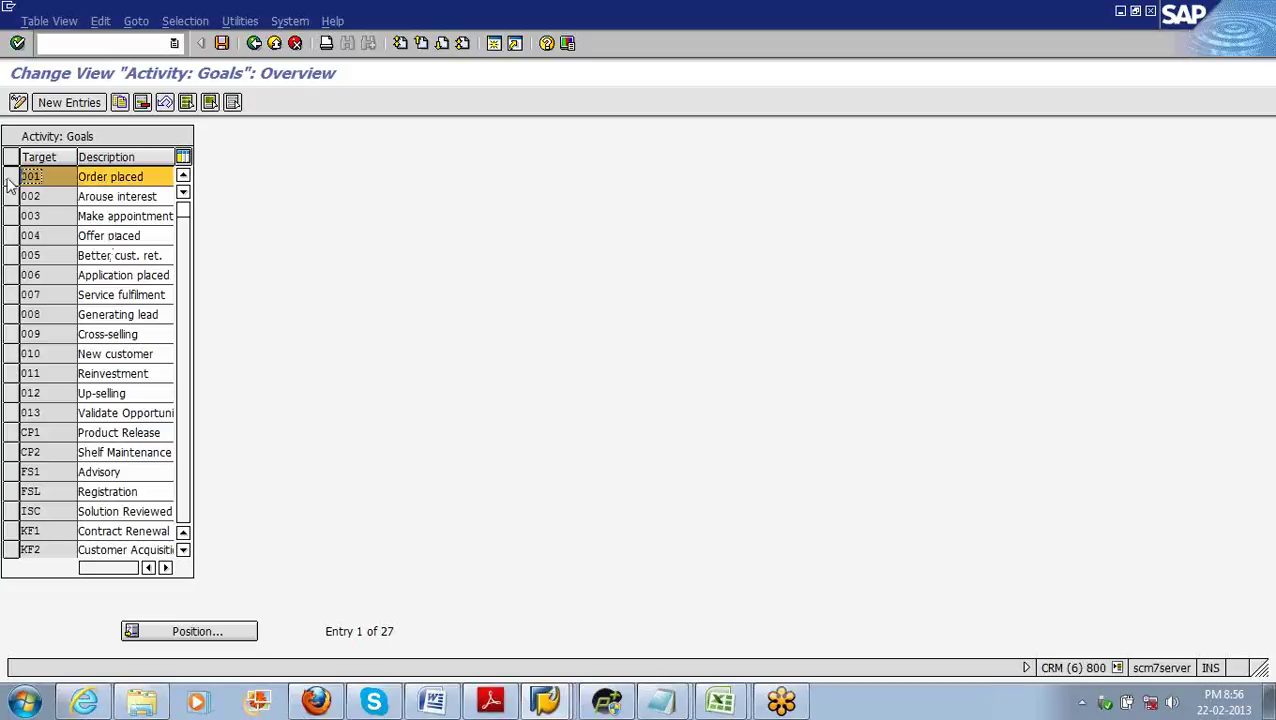
left_click(69, 106)
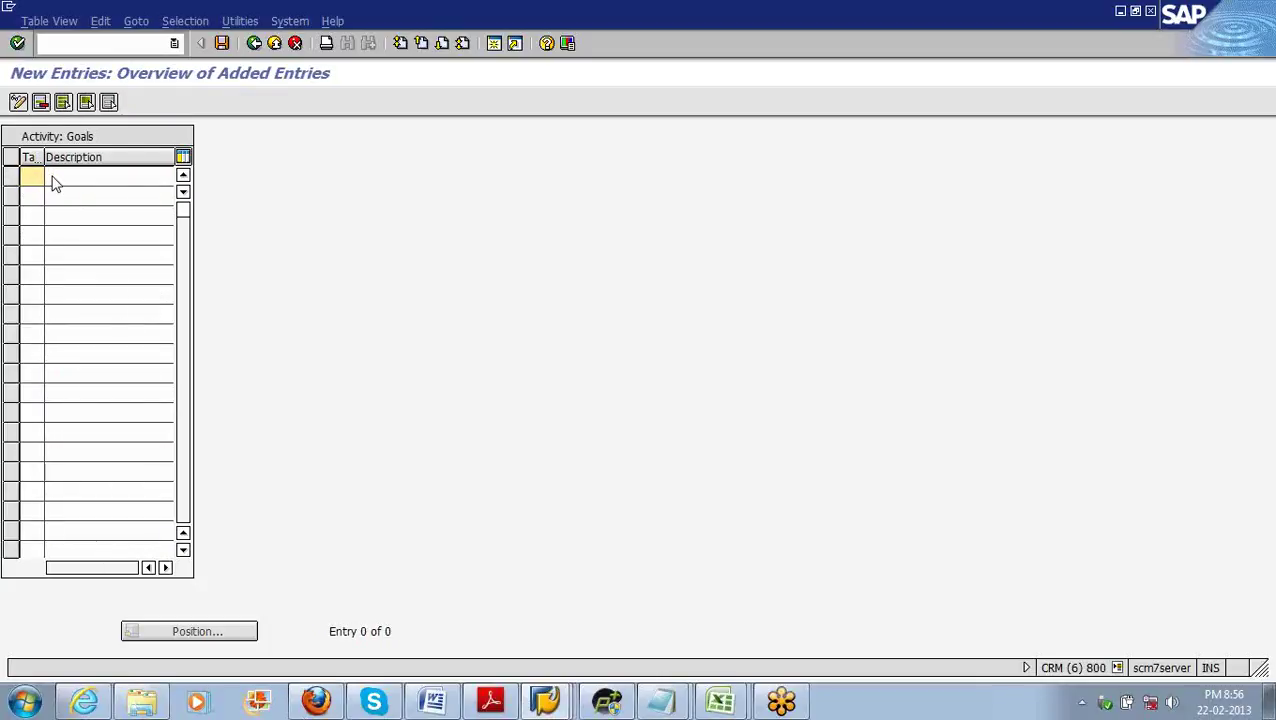
left_click_drag(45, 157, 64, 157)
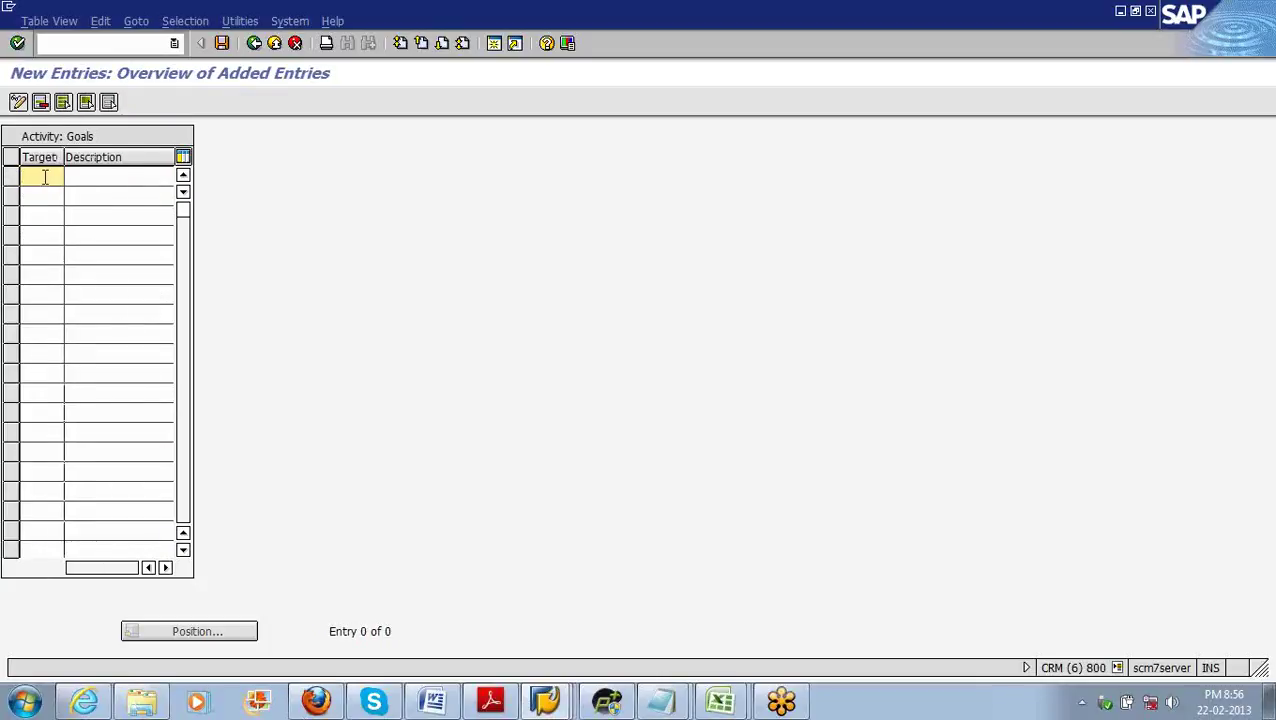
type("YY1")
key("BackSpace")
type("Y")
left_click(92, 176)
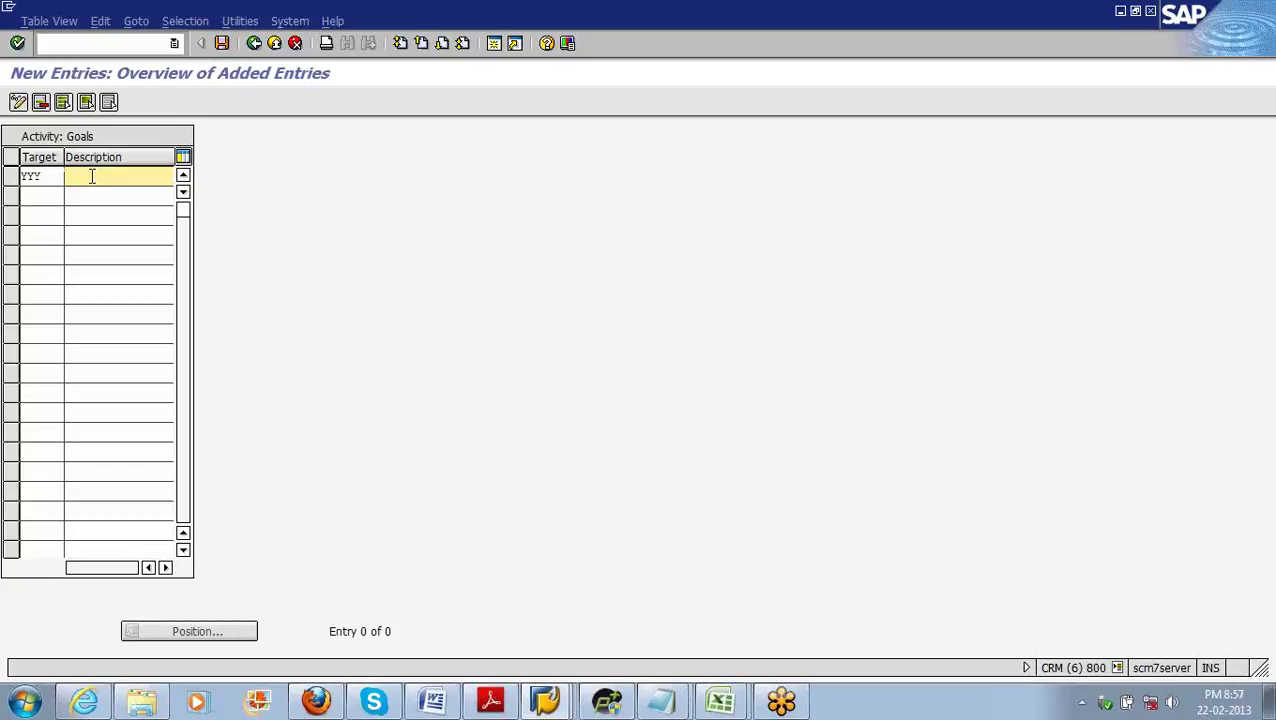
type("Upselling")
Step: Save the new goal with its customizing request and return to the activity goals overview
left_click(223, 44)
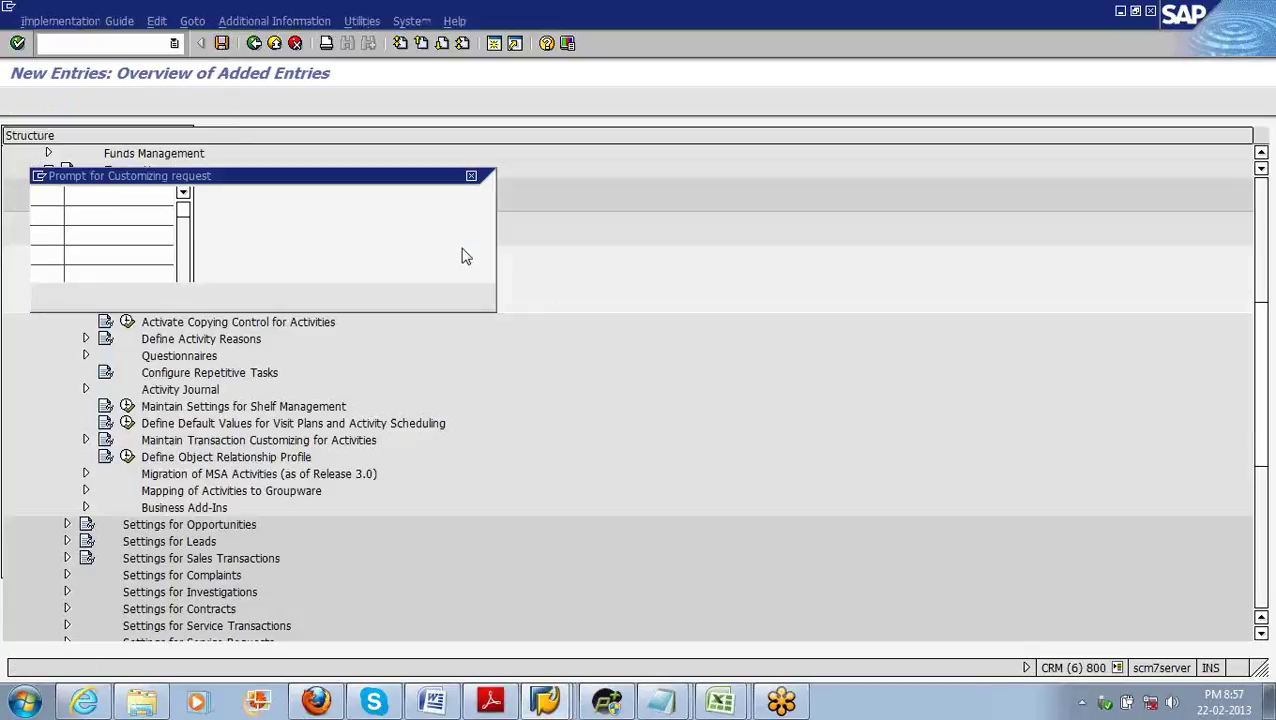
key("Return")
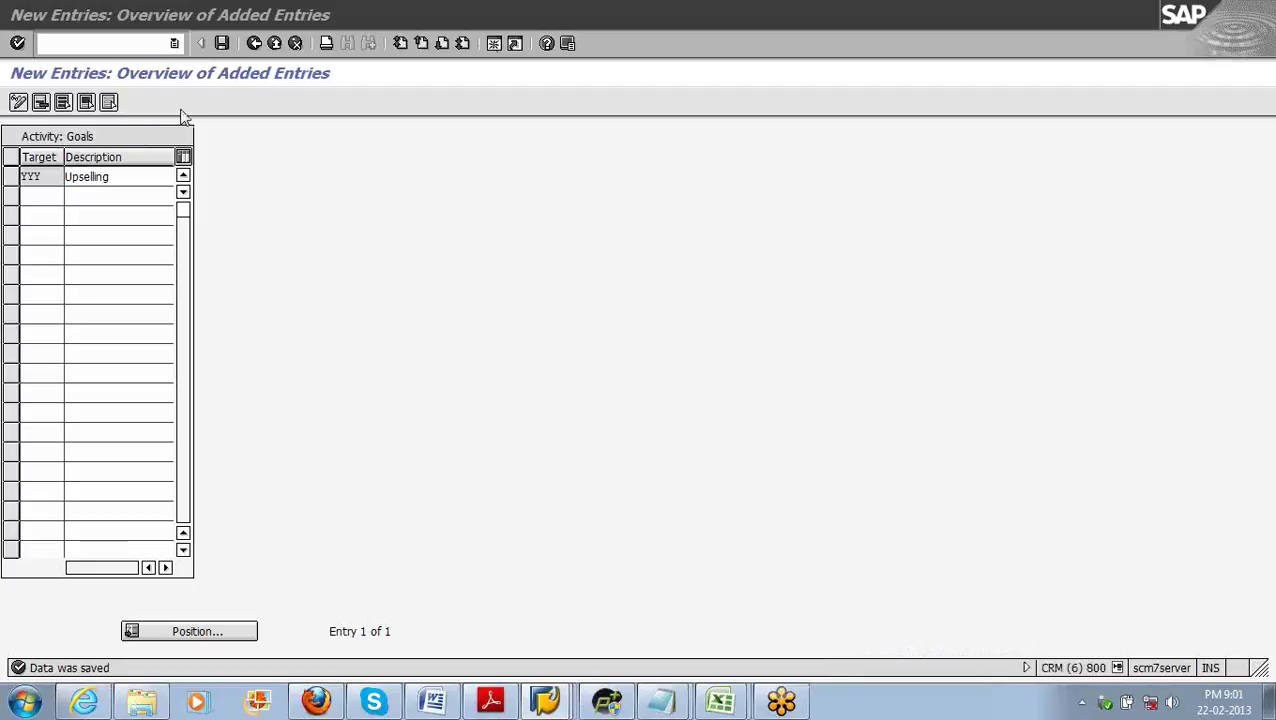
left_click(254, 43)
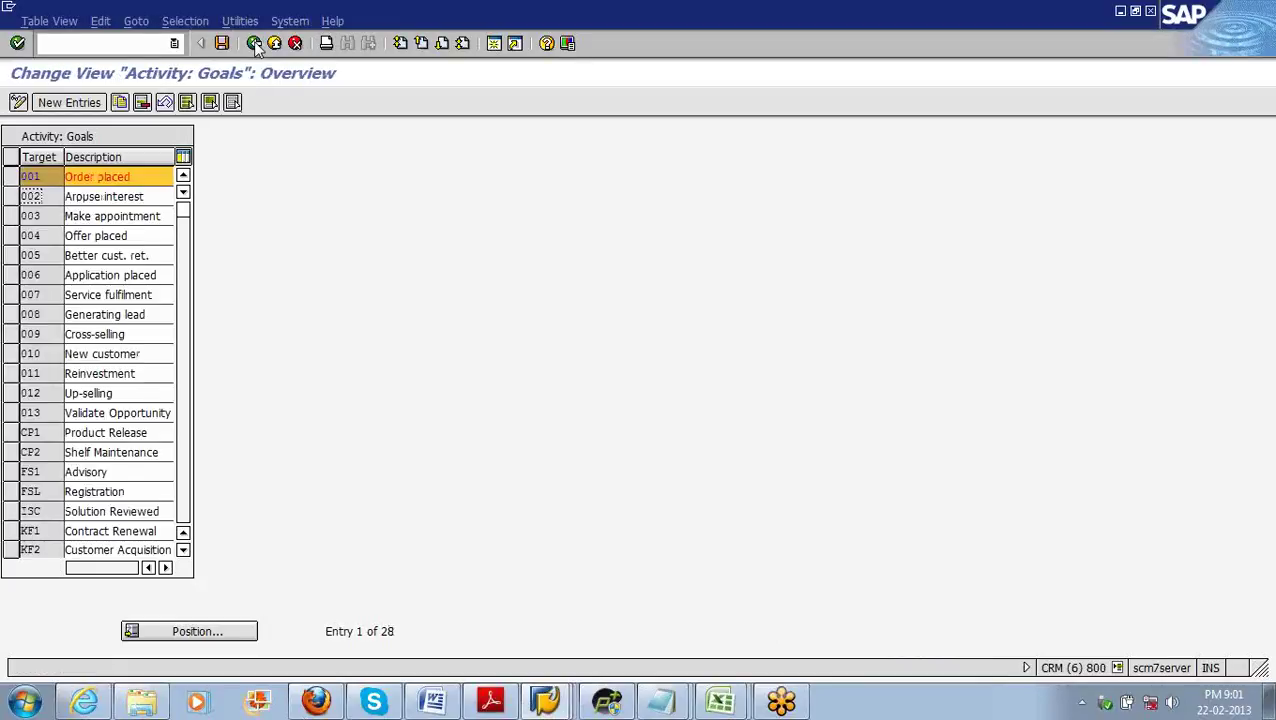
Step: Reopen Maintain Goals from the IMG, position the list on goal YYY to check the entry, and return to the IMG
left_click(255, 44)
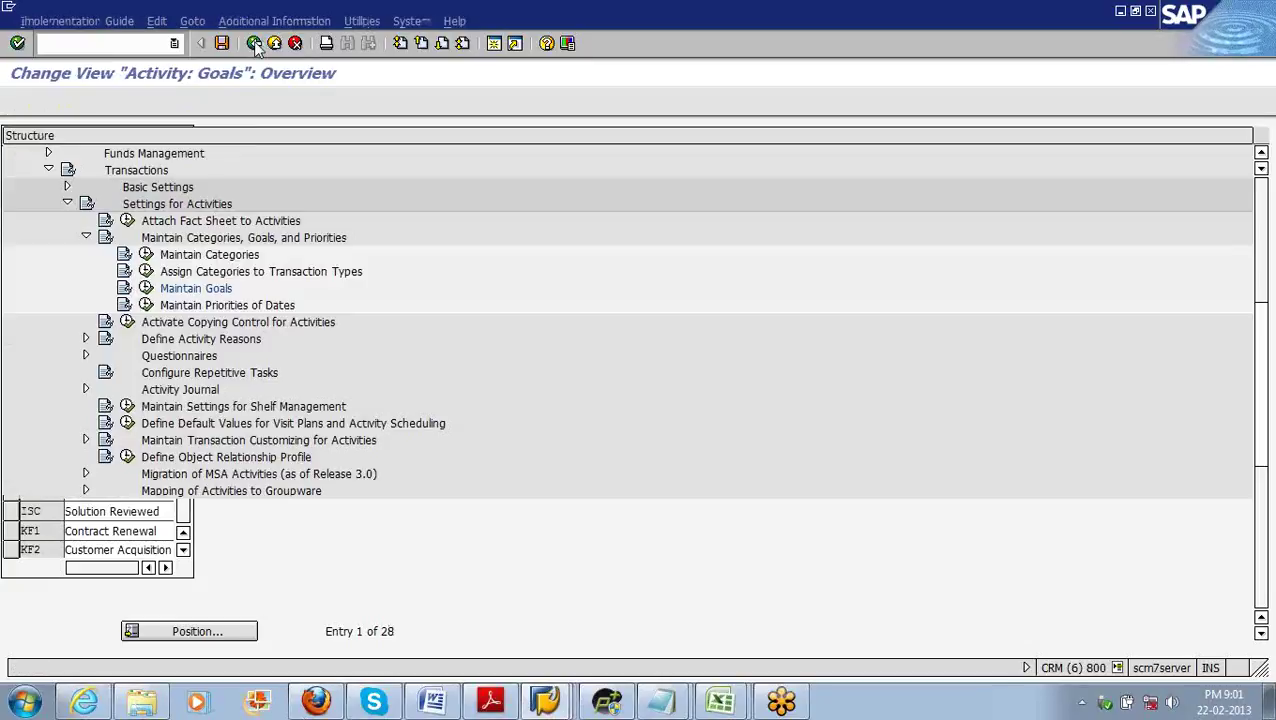
left_click(146, 288)
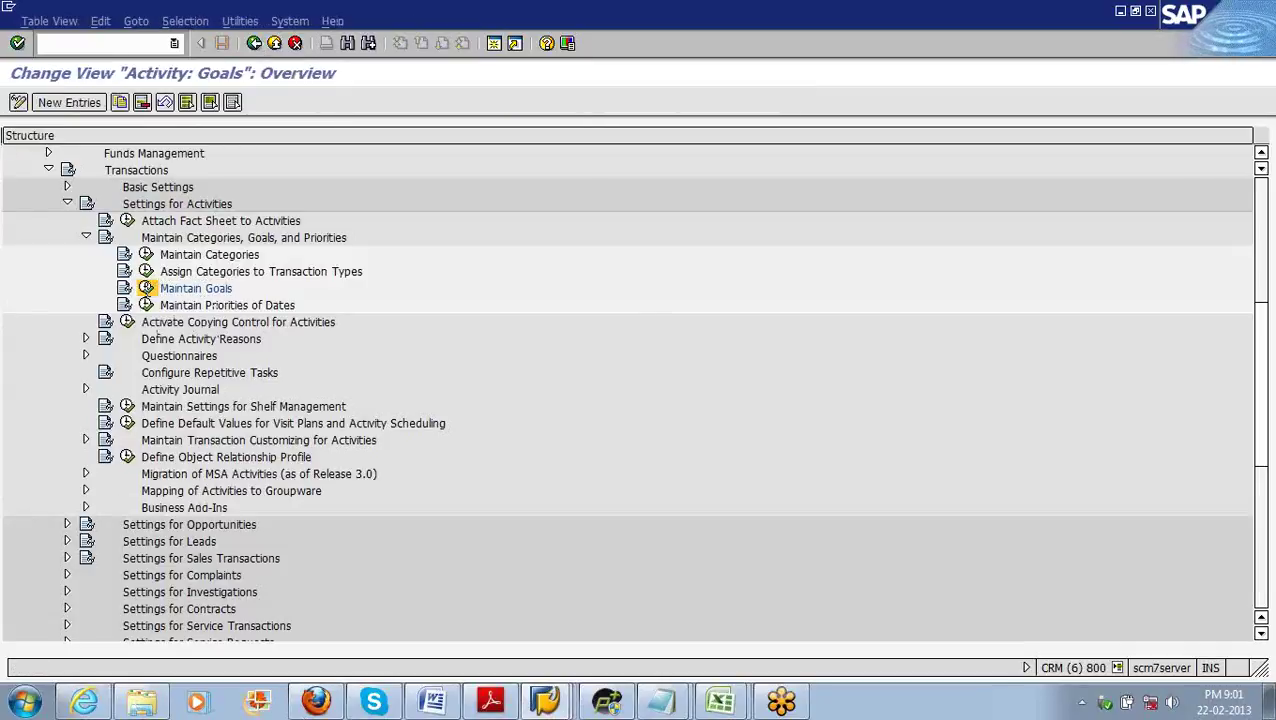
left_click(211, 634)
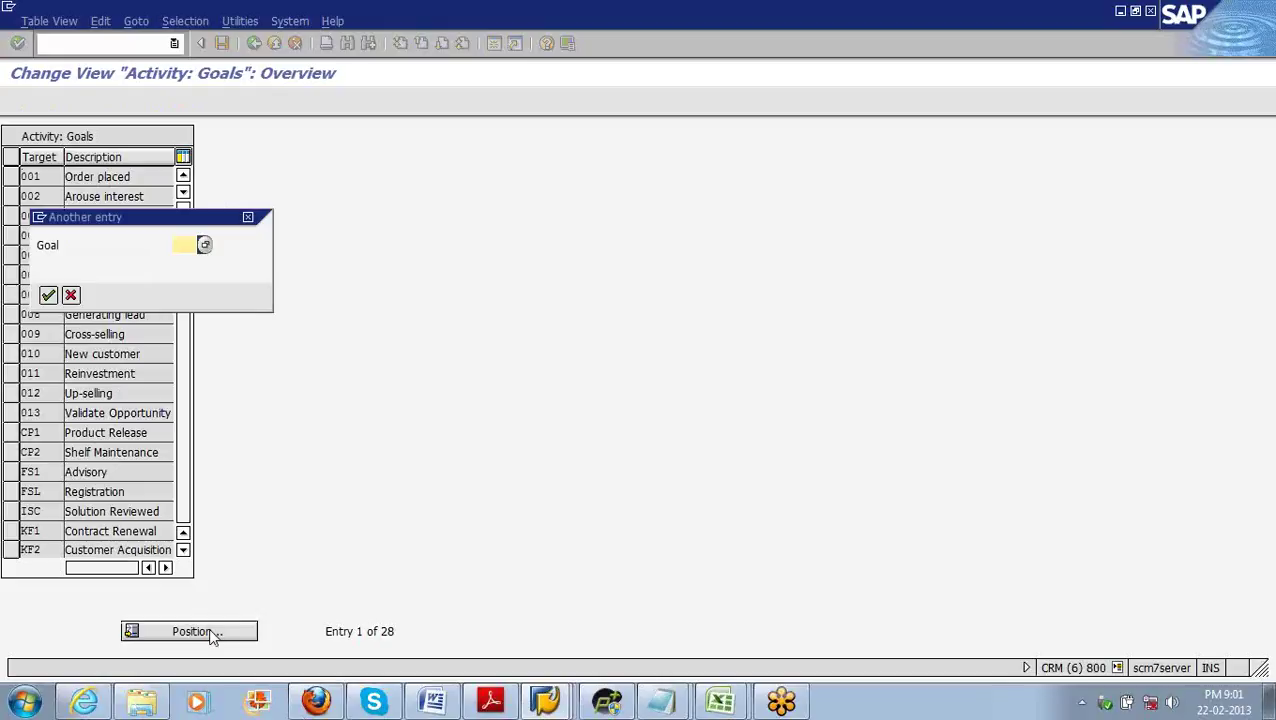
type("yyy")
left_click(48, 295)
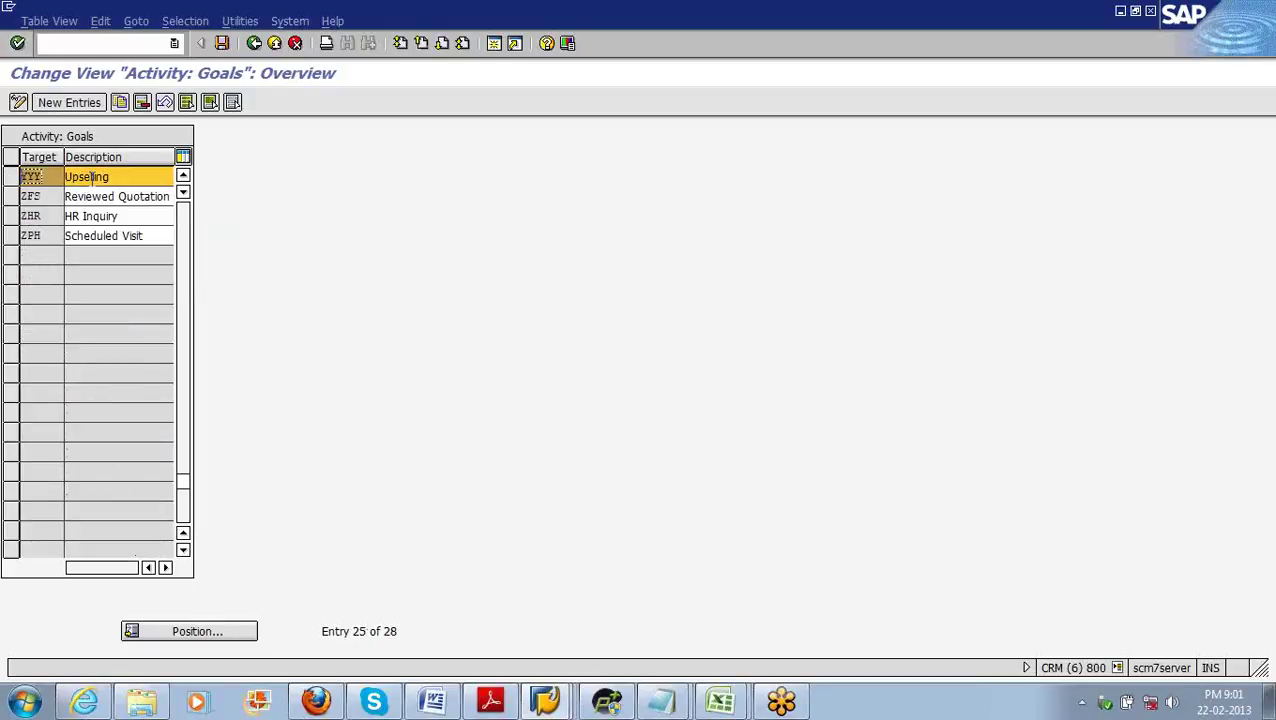
left_click(254, 44)
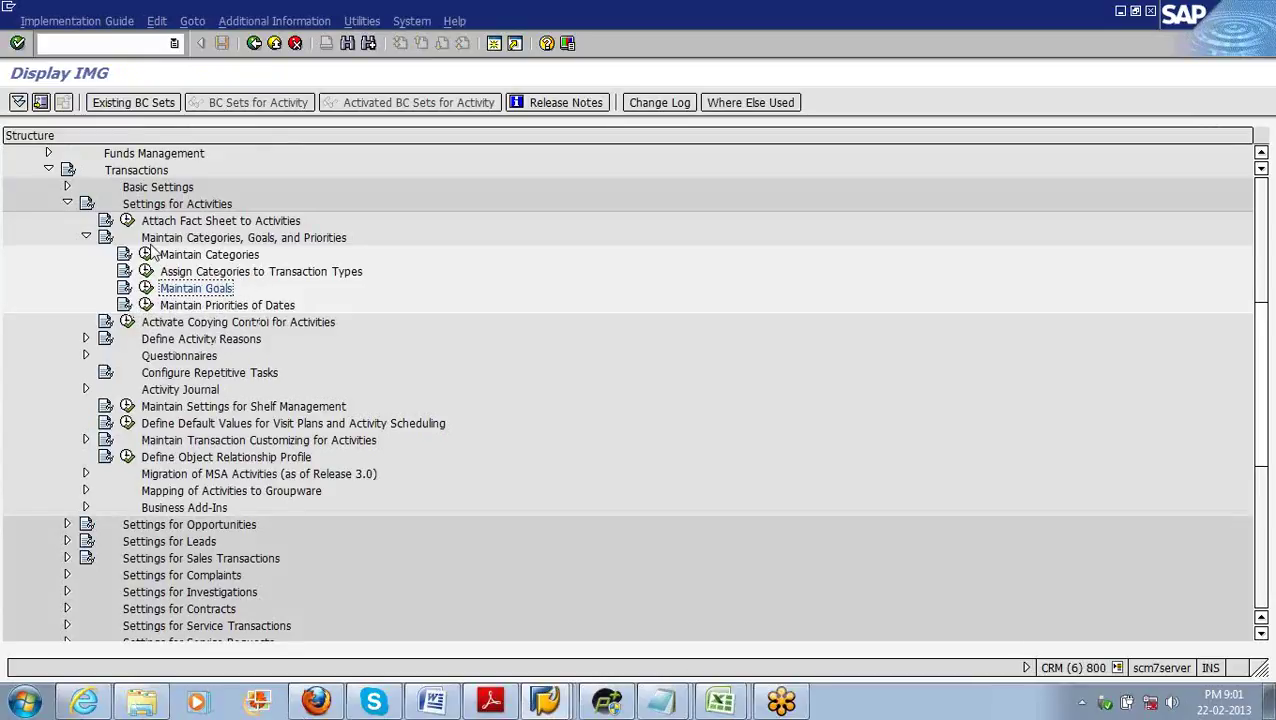
Step: Open Maintain Priorities of Dates and review the names of the existing priorities 1, 3, 5 and 9
left_click(145, 305)
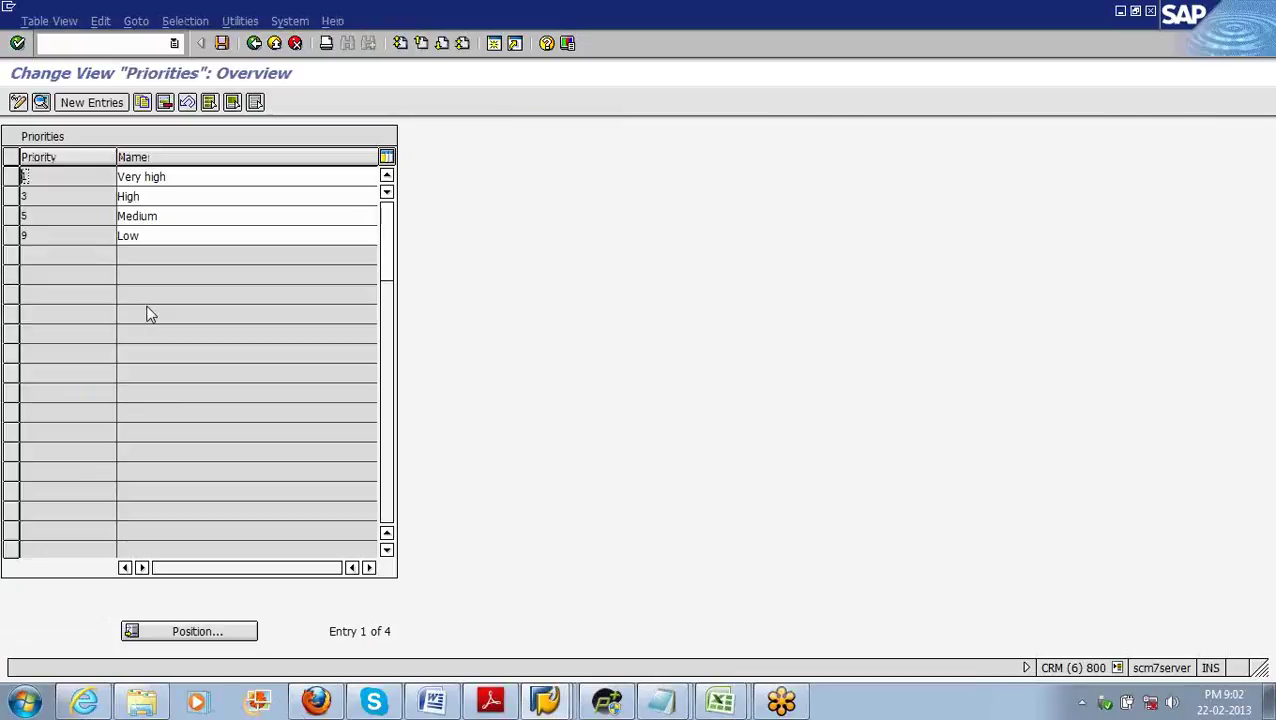
left_click(170, 177)
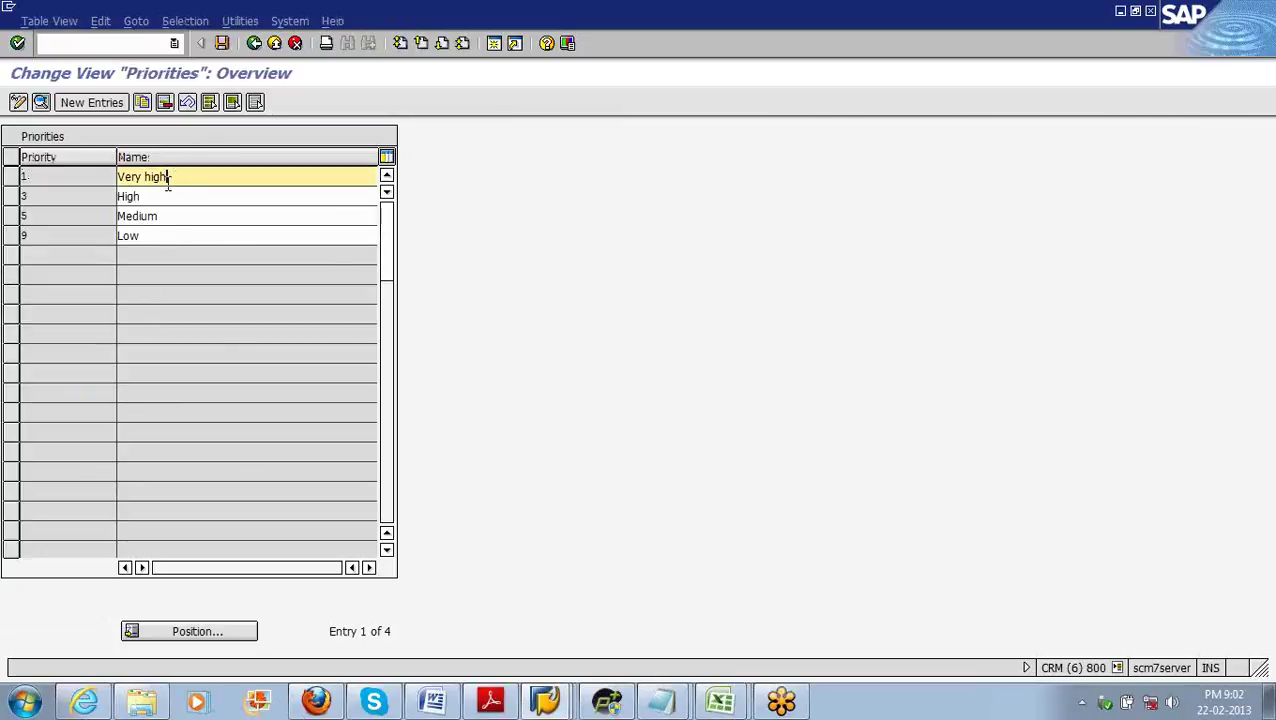
left_click(165, 198)
left_click(168, 215)
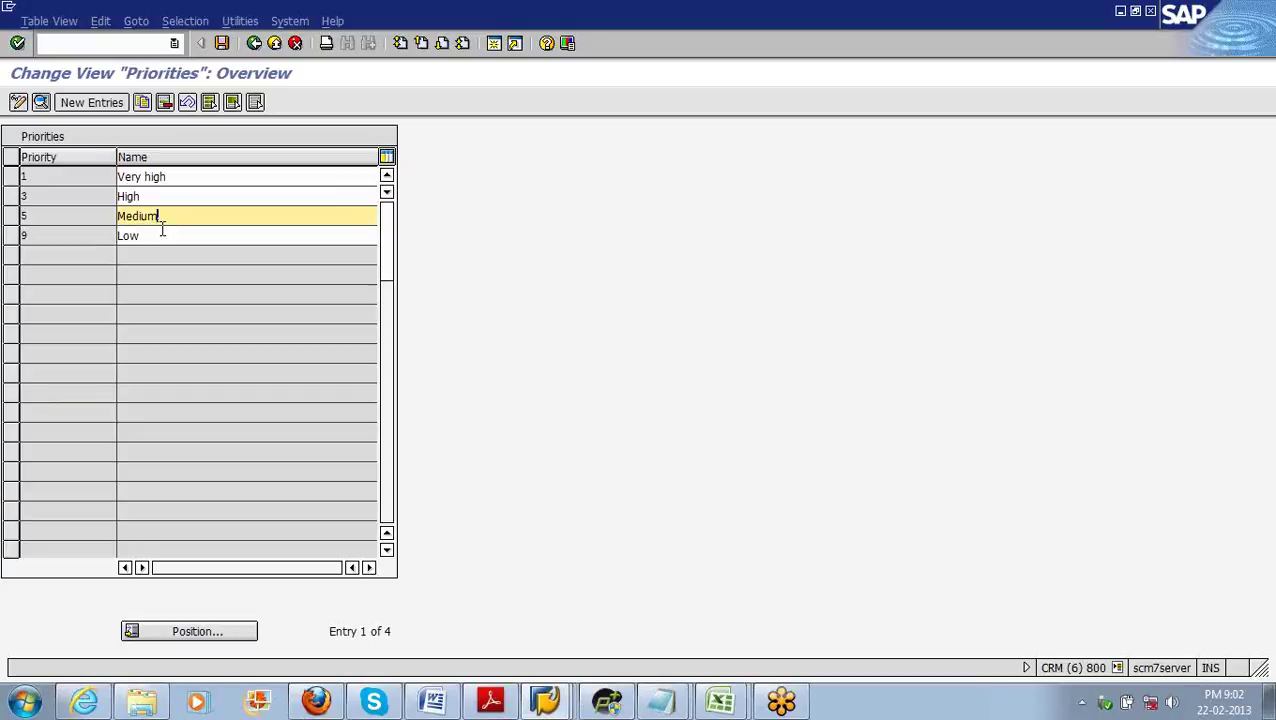
left_click(162, 234)
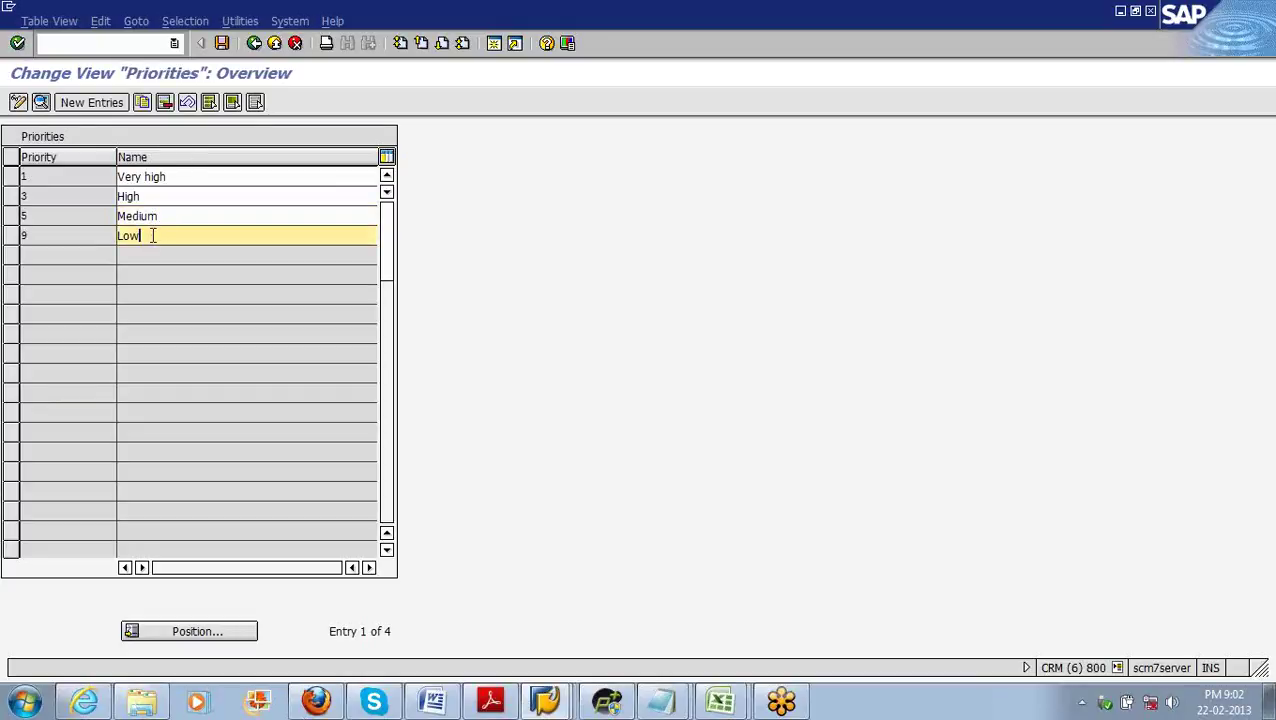
Step: Create a new priority entry with priority 6 and description "Immediate"
left_click(92, 103)
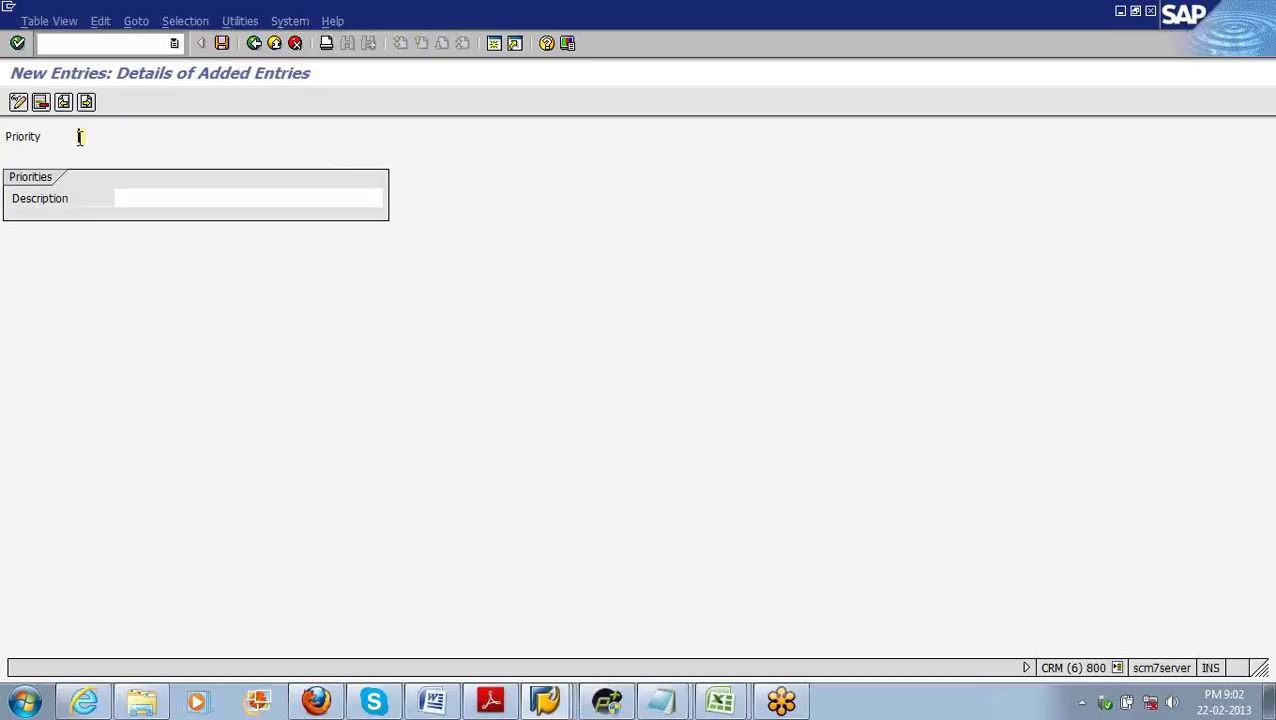
type("6")
left_click(151, 198)
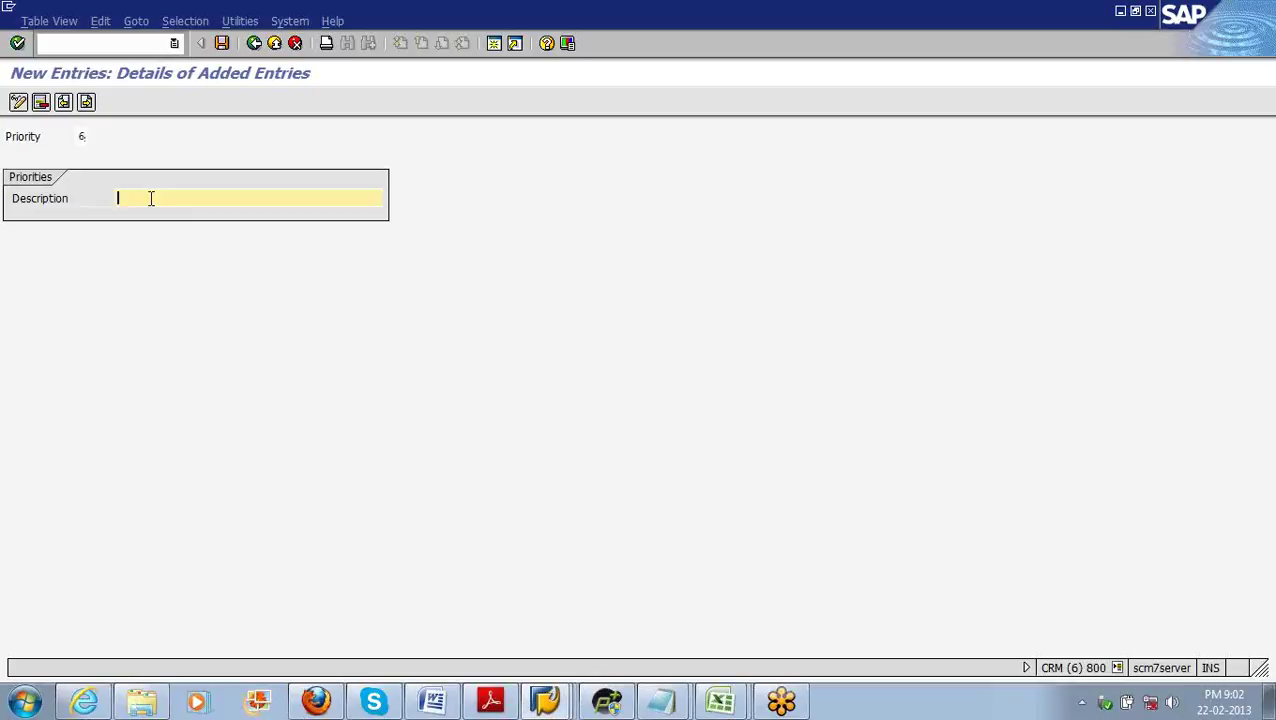
type("Very Very h")
key("BackSpace")
key("BackSpace")
key("BackSpace")
key("BackSpace")
key("BackSpace")
key("BackSpace")
key("BackSpace")
key("BackSpace")
key("BackSpace")
key("BackSpace")
type("Immediate")
Step: Save the new priority with the customizing request "Transaction type - new" and return to the IMG
left_click(226, 52)
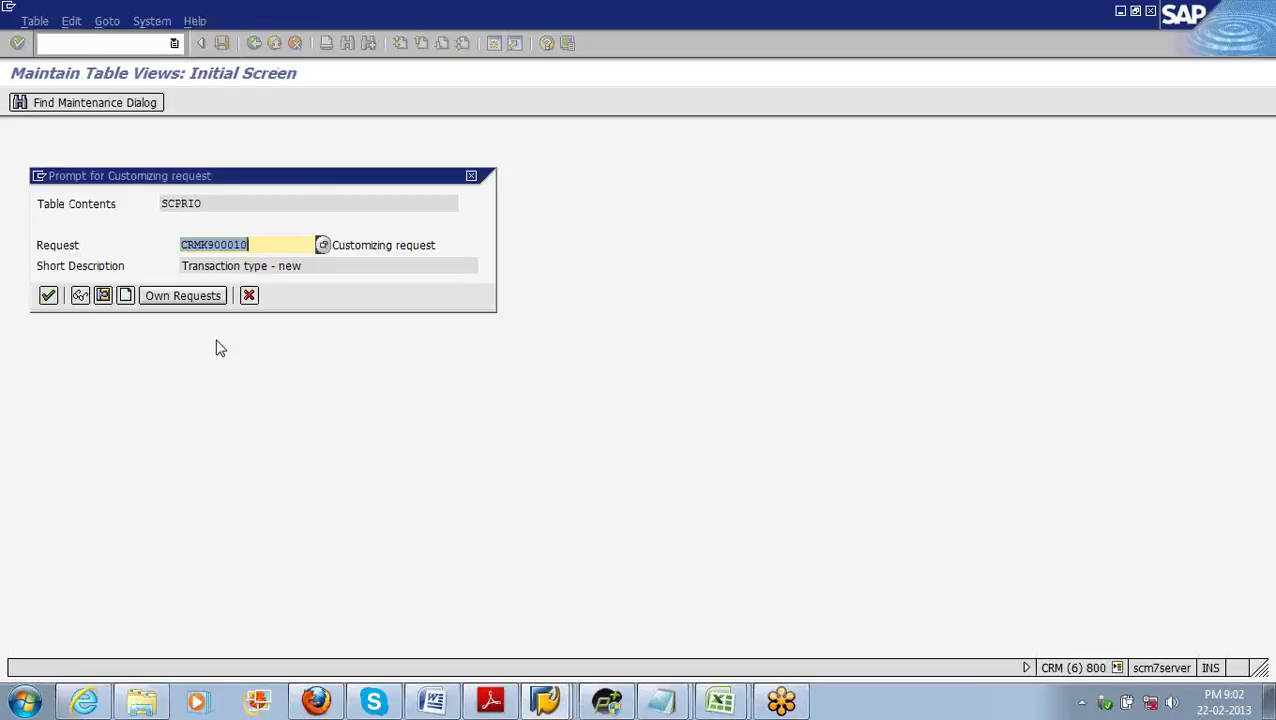
left_click(48, 295)
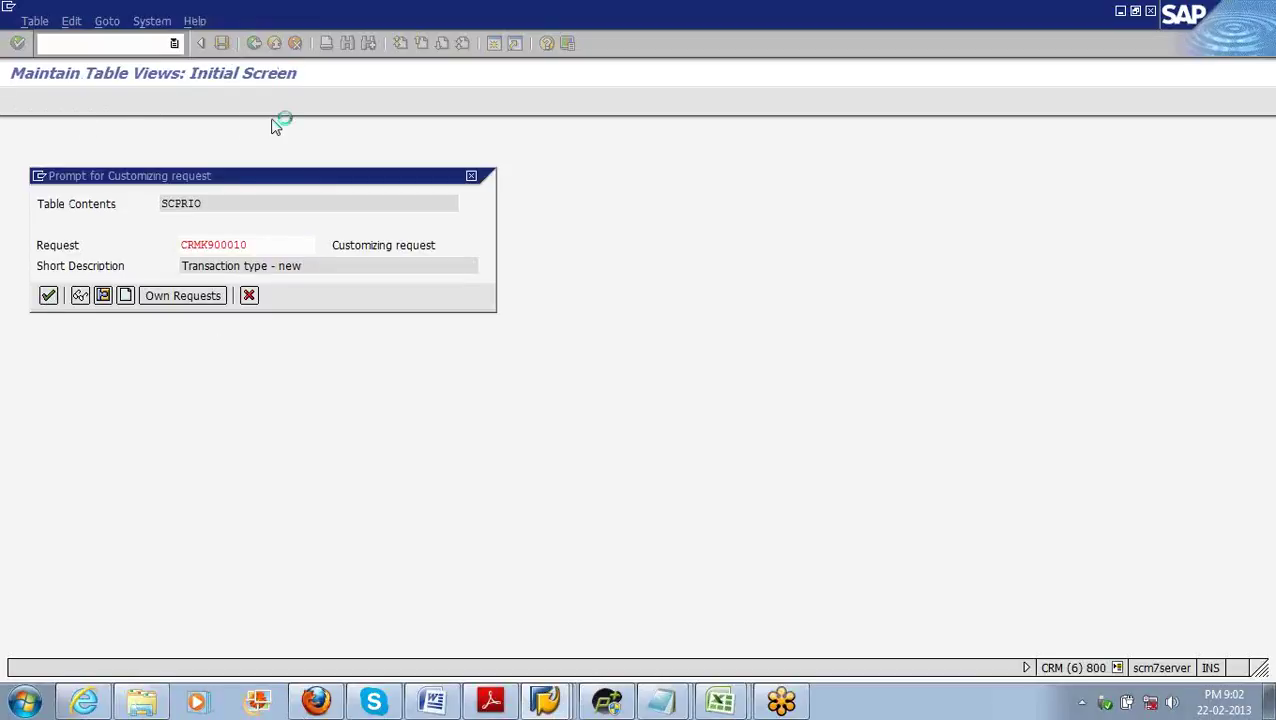
left_click(254, 45)
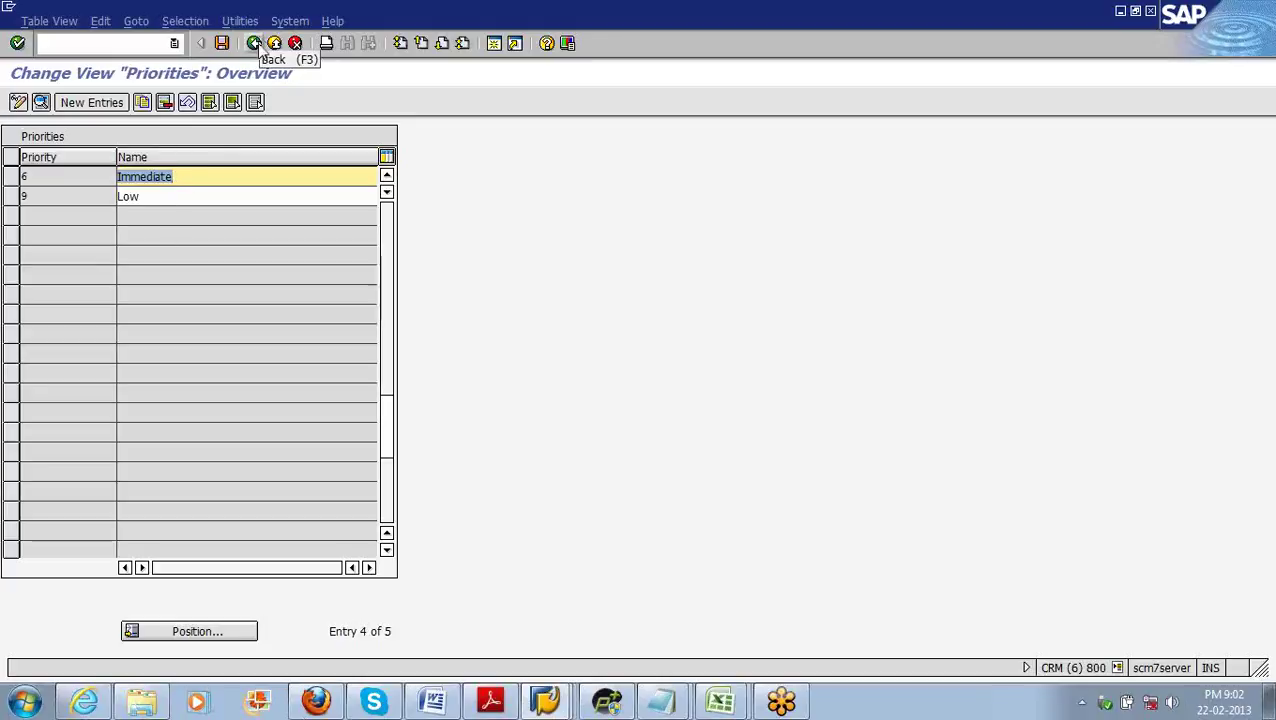
left_click(257, 45)
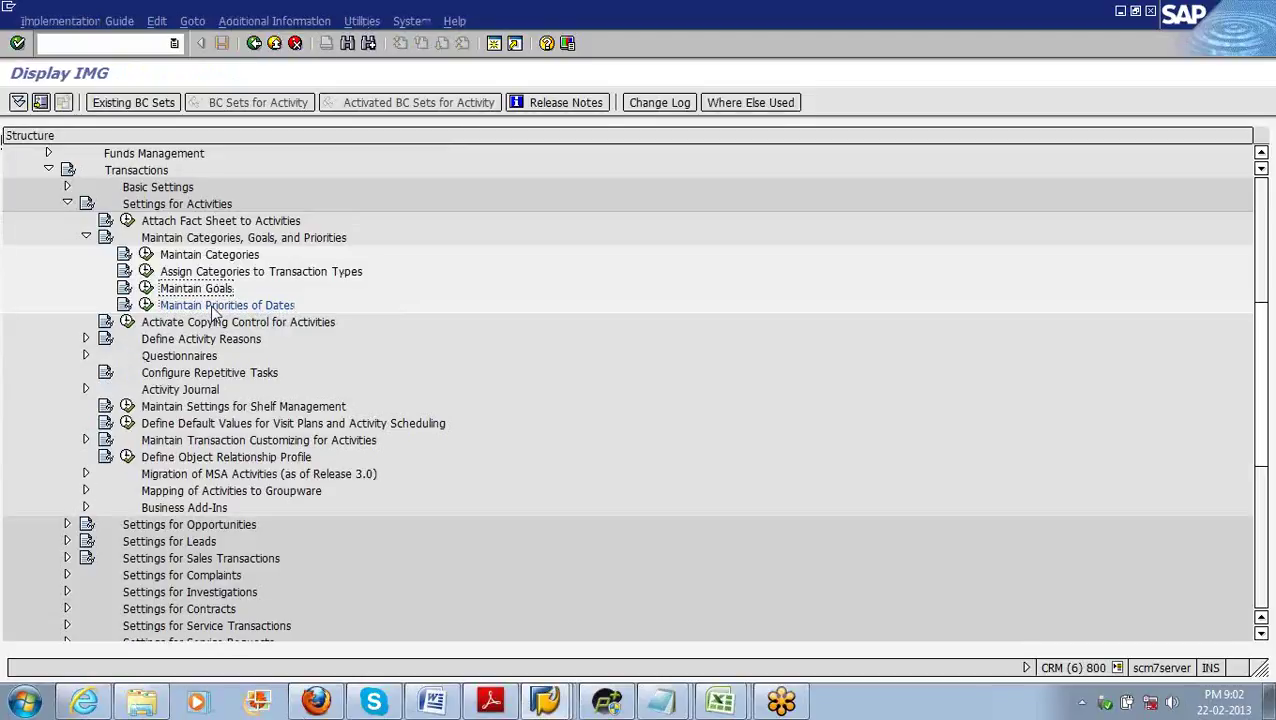
Step: Open Maintain Categories under Maintain Categories, Goals, and Priorities
left_click(212, 308)
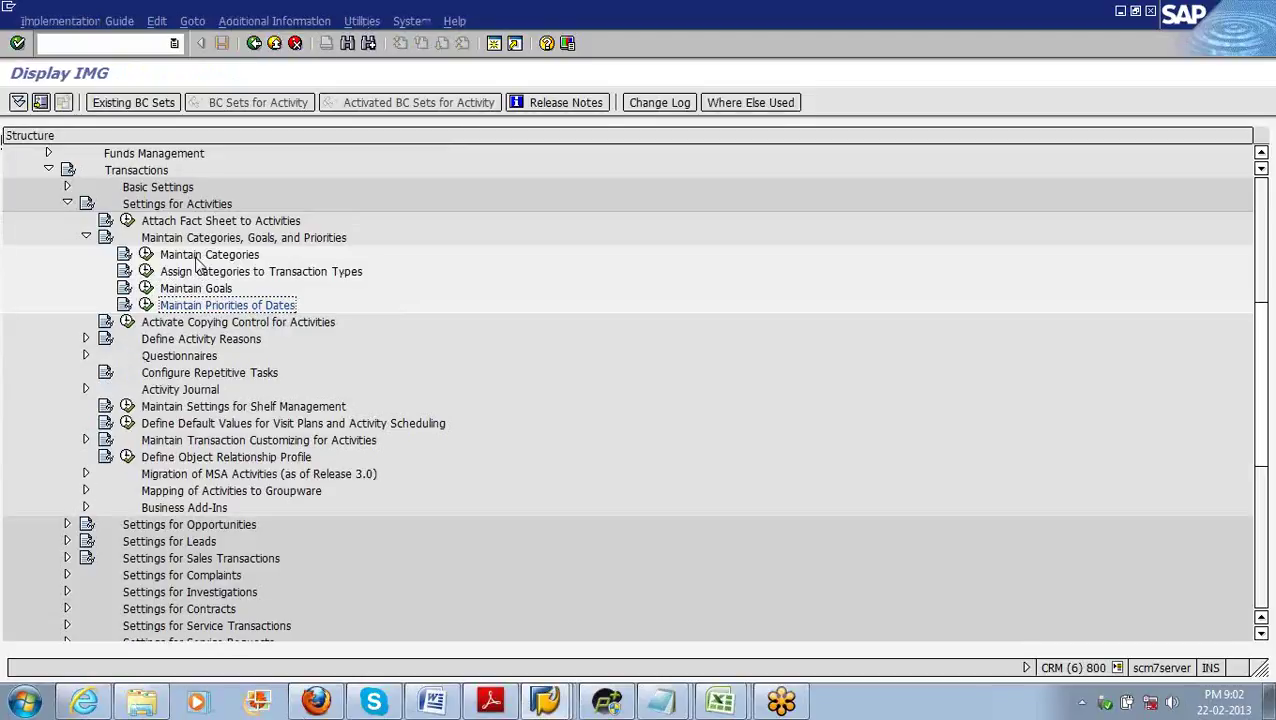
left_click(198, 258)
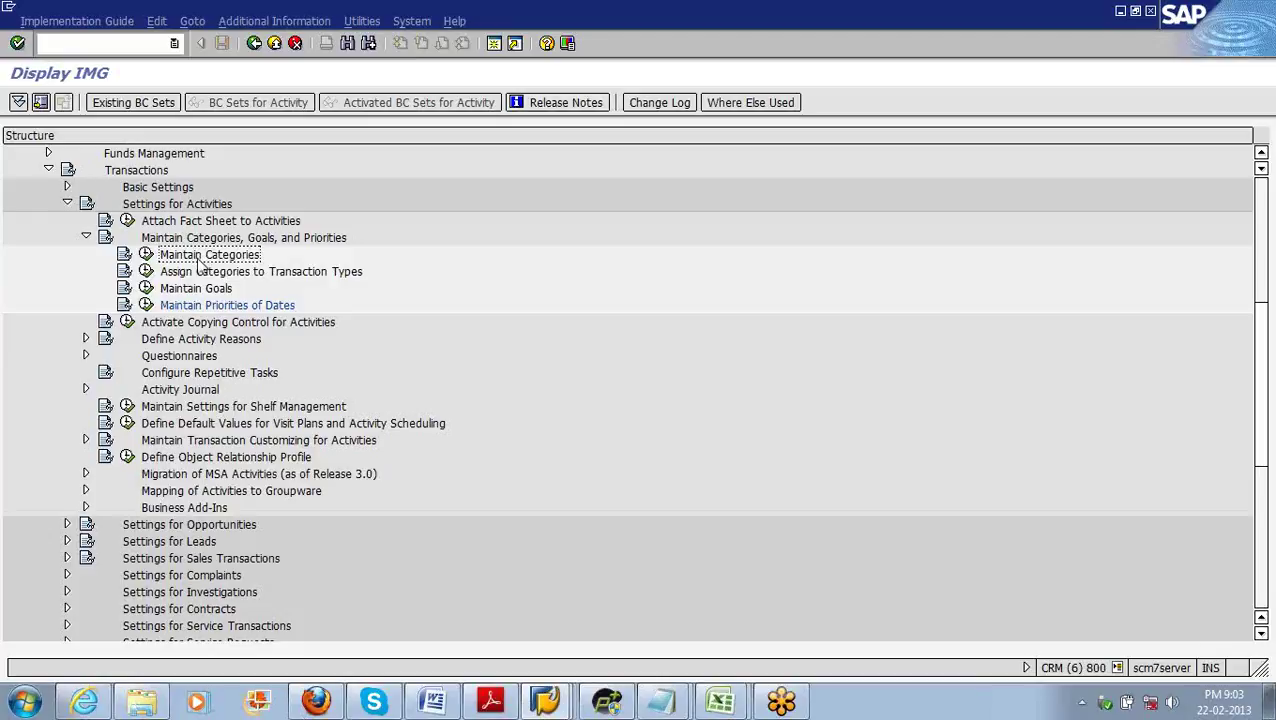
left_click(146, 257)
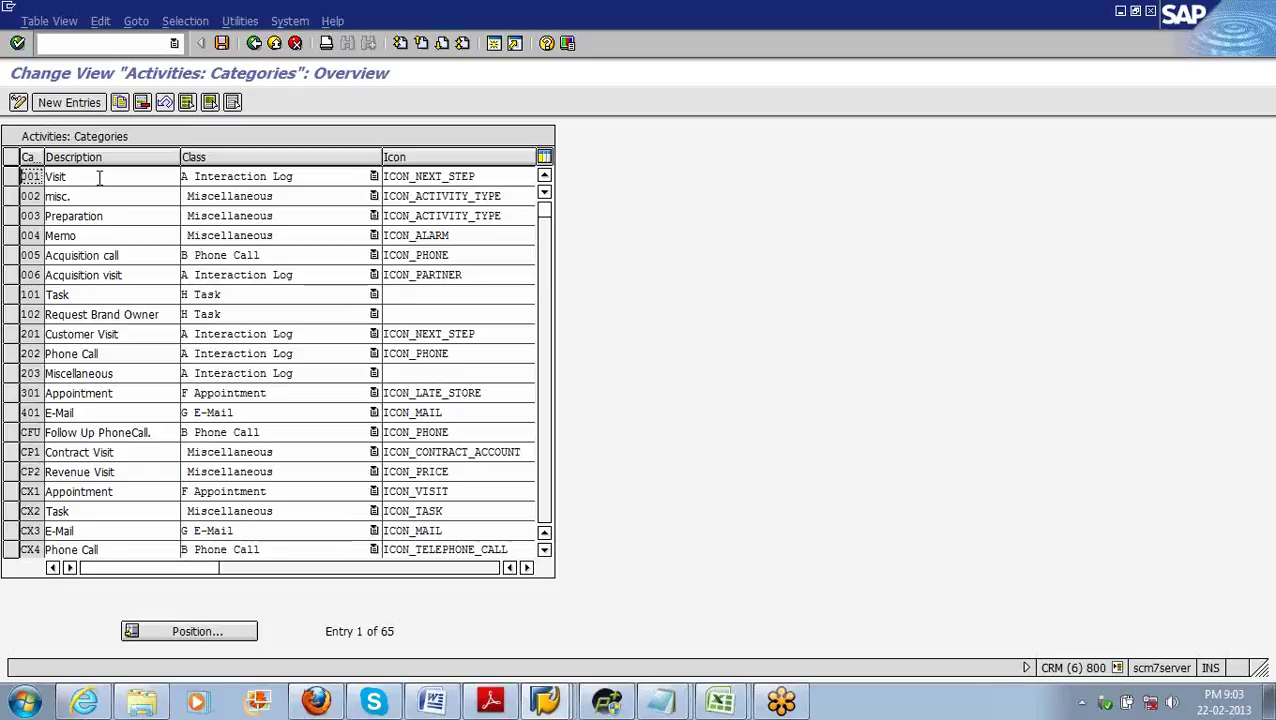
Step: Go through the descriptions of the activity categories and widen the Category column to show its full heading
left_click(99, 177)
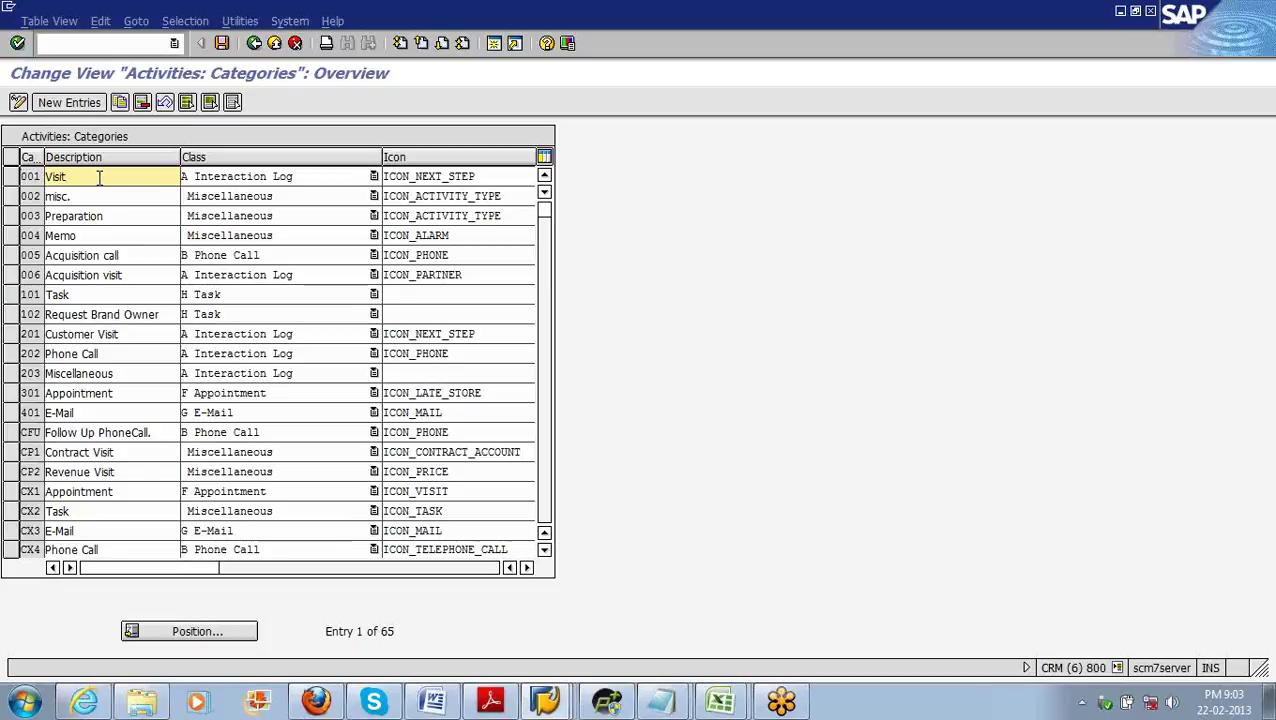
key("Down")
key("Down")
key("Down")
key("Down")
key("Down")
key("Down")
key("Down")
key("Down")
key("Down")
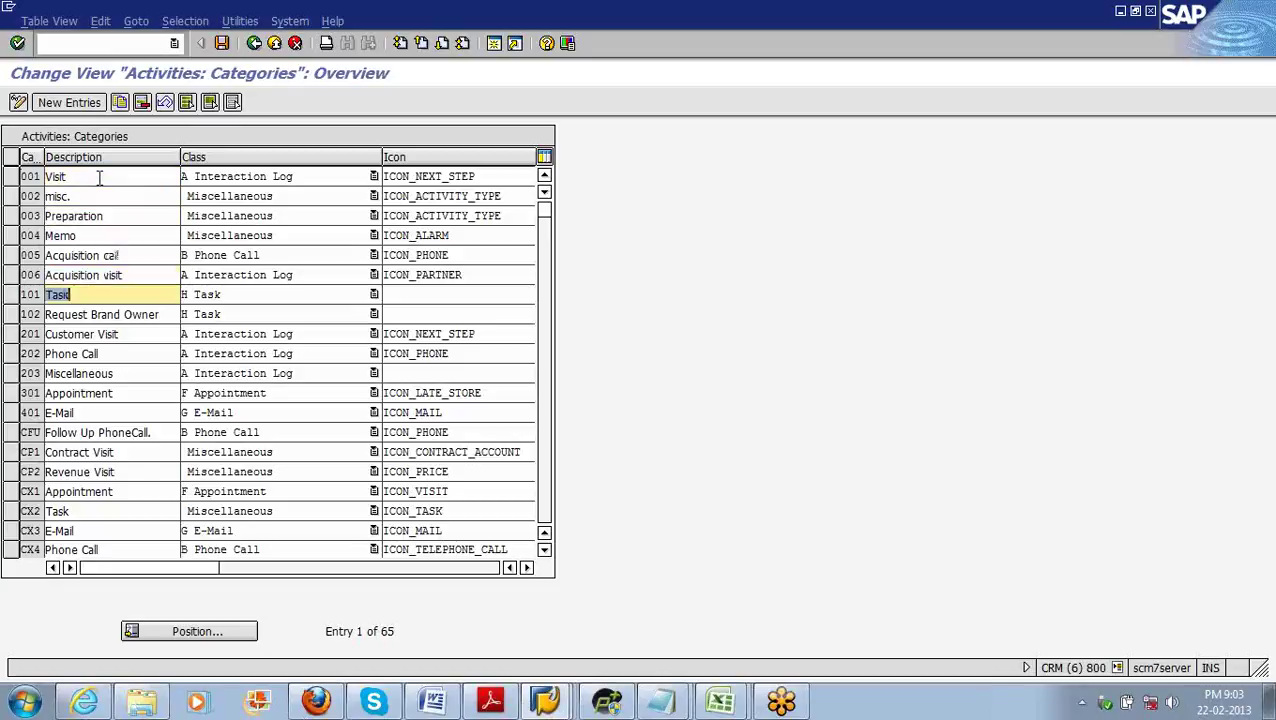
key("Down")
key("Down")
key("Down")
key("Down")
key("Down")
key("Down")
key("Down")
key("Down")
key("Down")
key("Down")
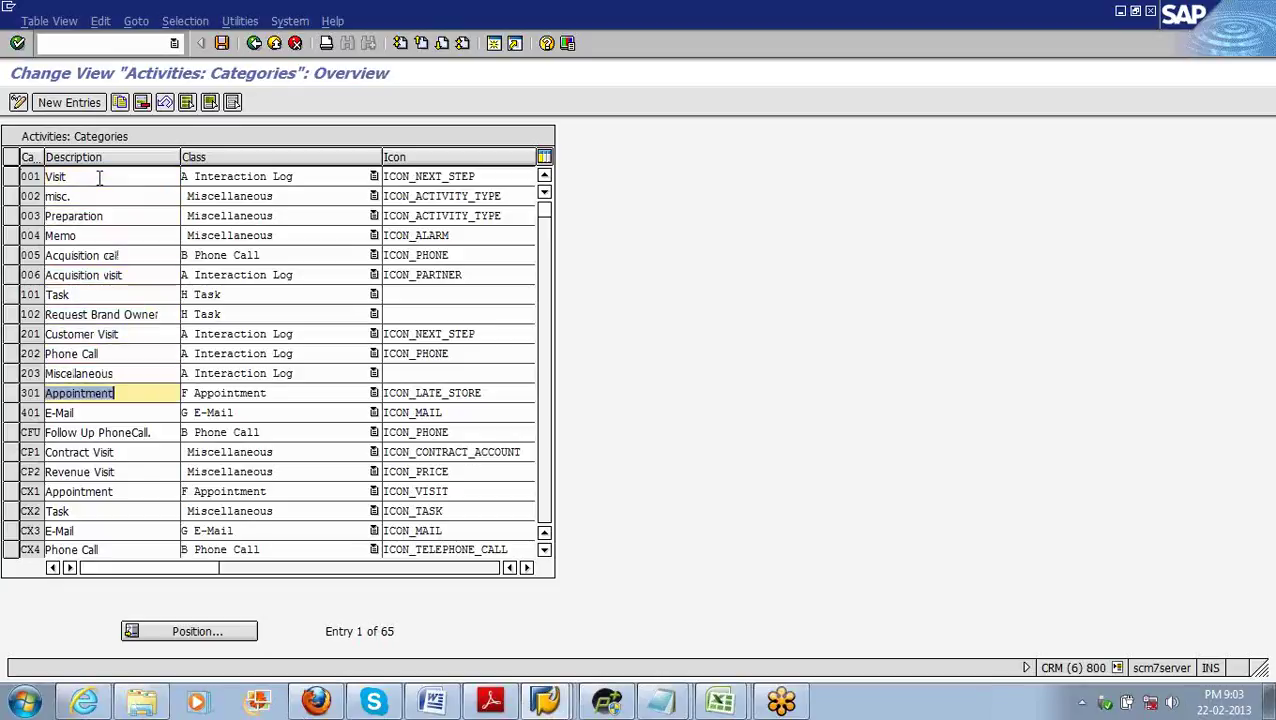
key("Up")
key("Up")
key("Up")
key("Up")
key("Up")
key("Up")
key("Up")
key("Up")
key("Up")
key("Up")
key("Up")
key("Up")
key("Up")
key("Up")
key("Up")
key("Up")
key("Up")
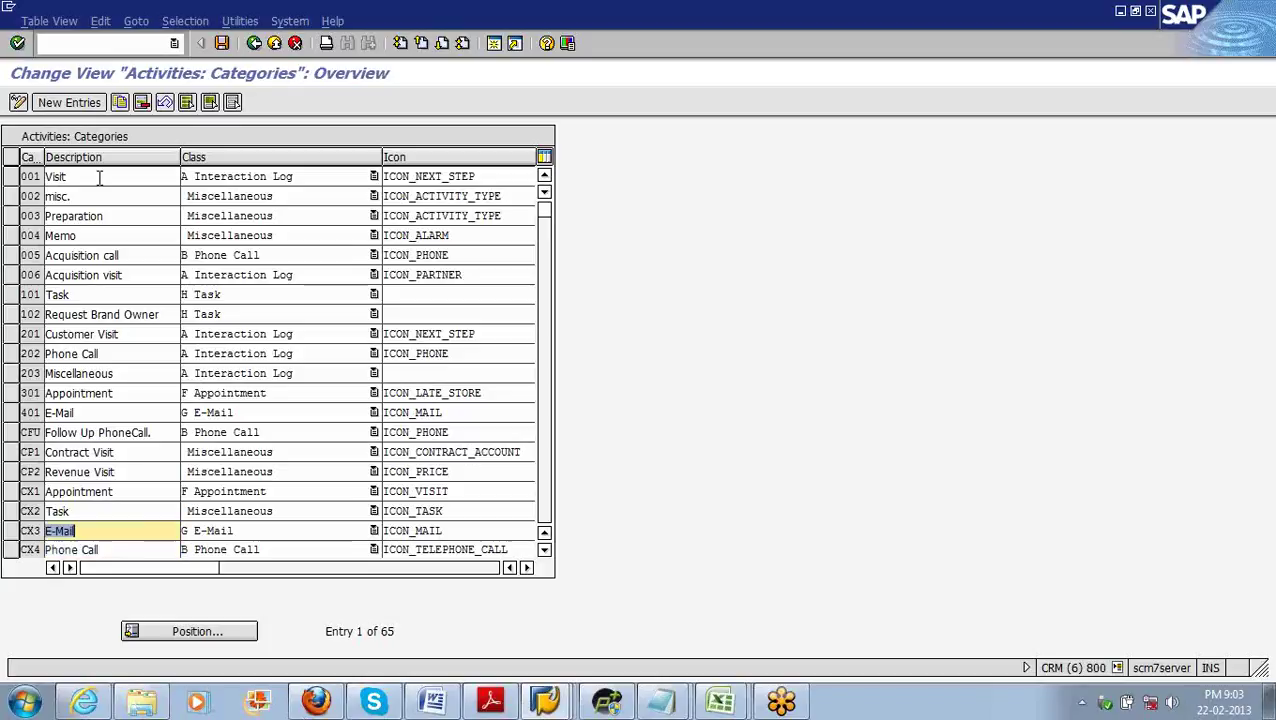
key("Up")
key("Up")
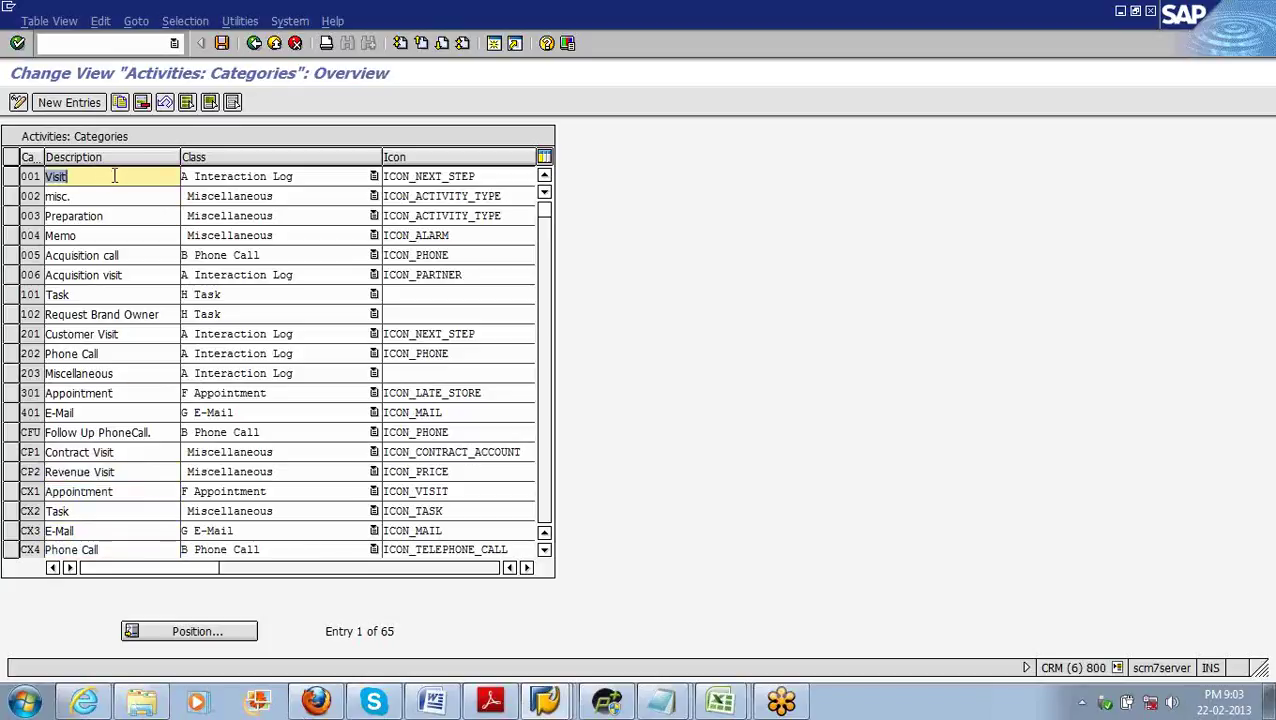
left_click(40, 157)
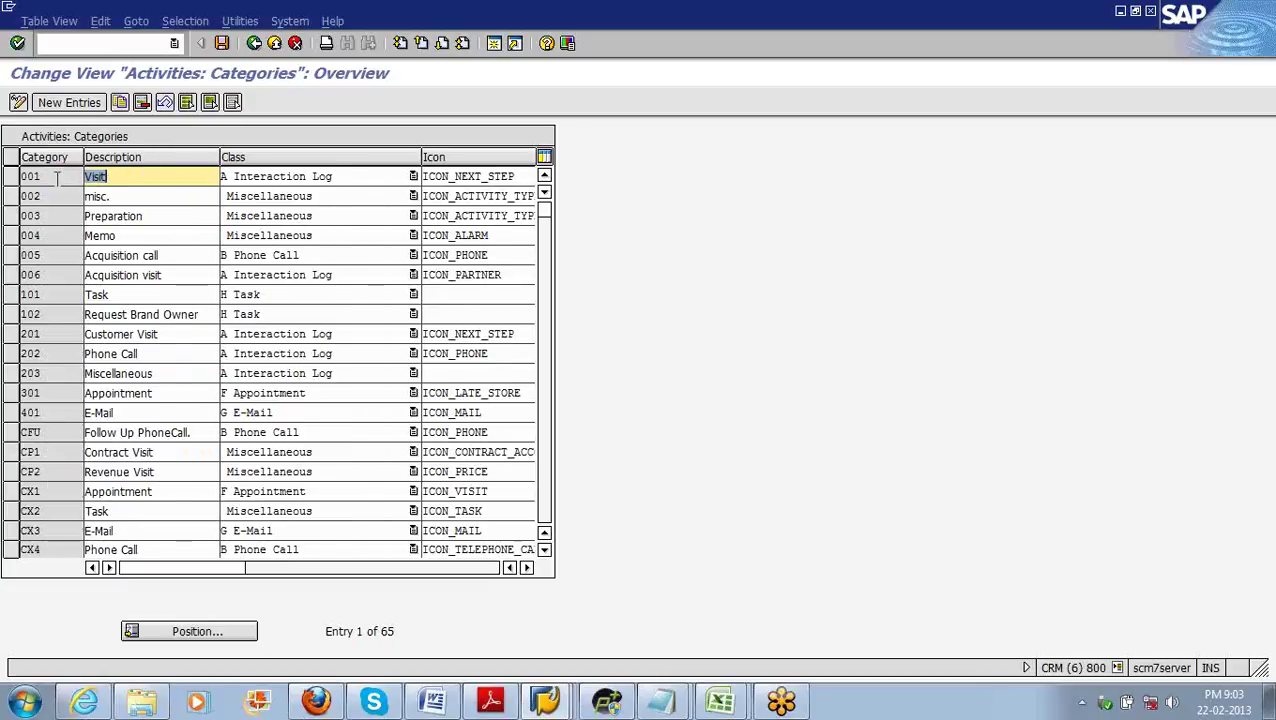
left_click(28, 176)
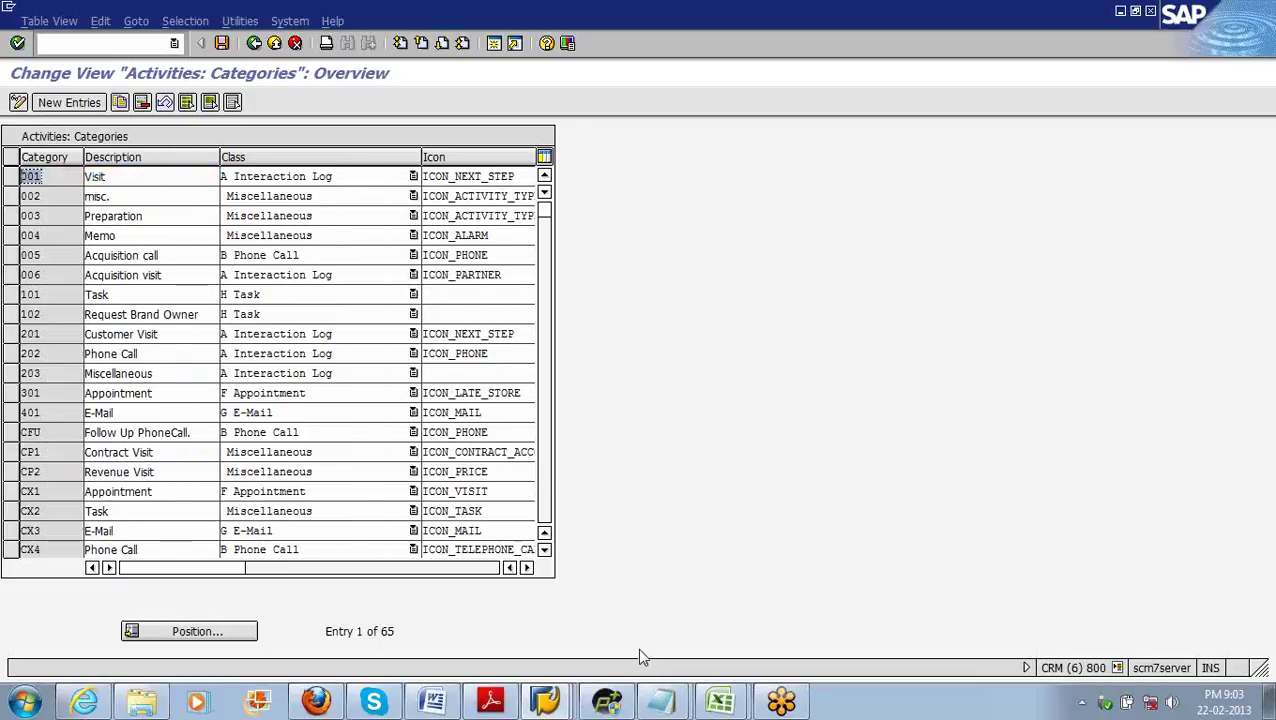
Step: Switch to the Notepad notes, maximize them, review the line linking class, category and transaction type, and return to SAP
left_click(664, 702)
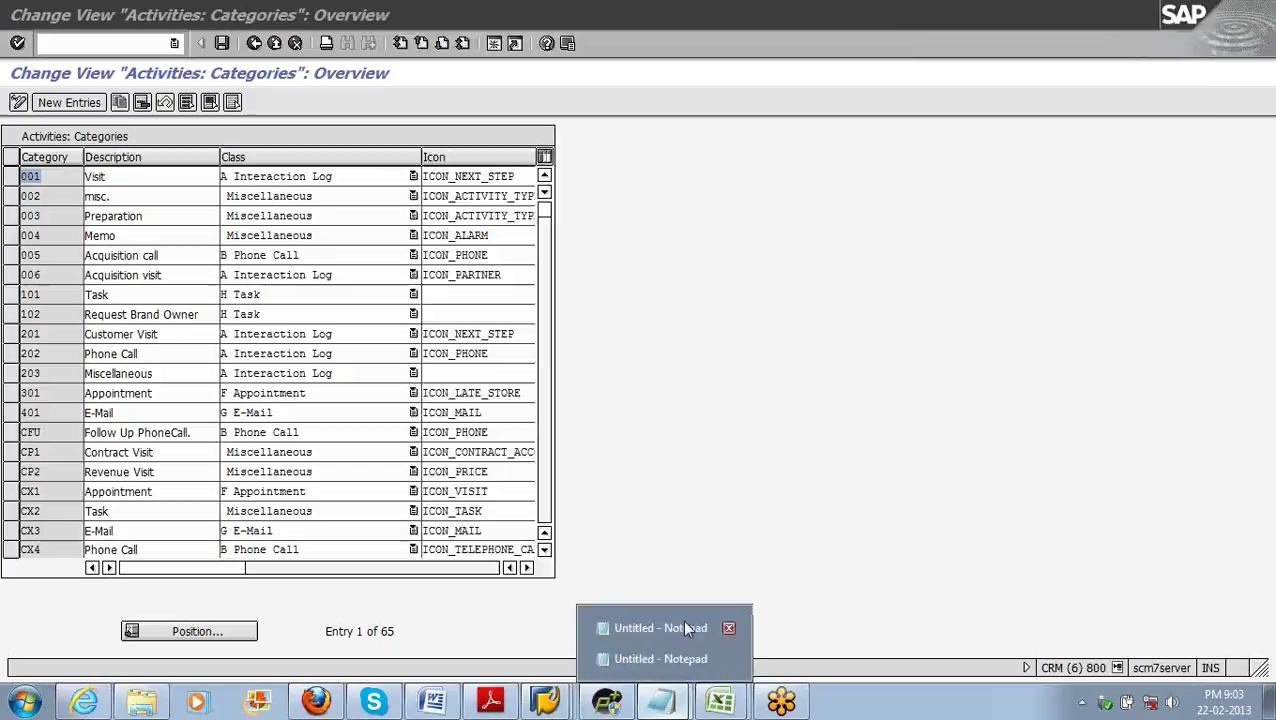
left_click(686, 627)
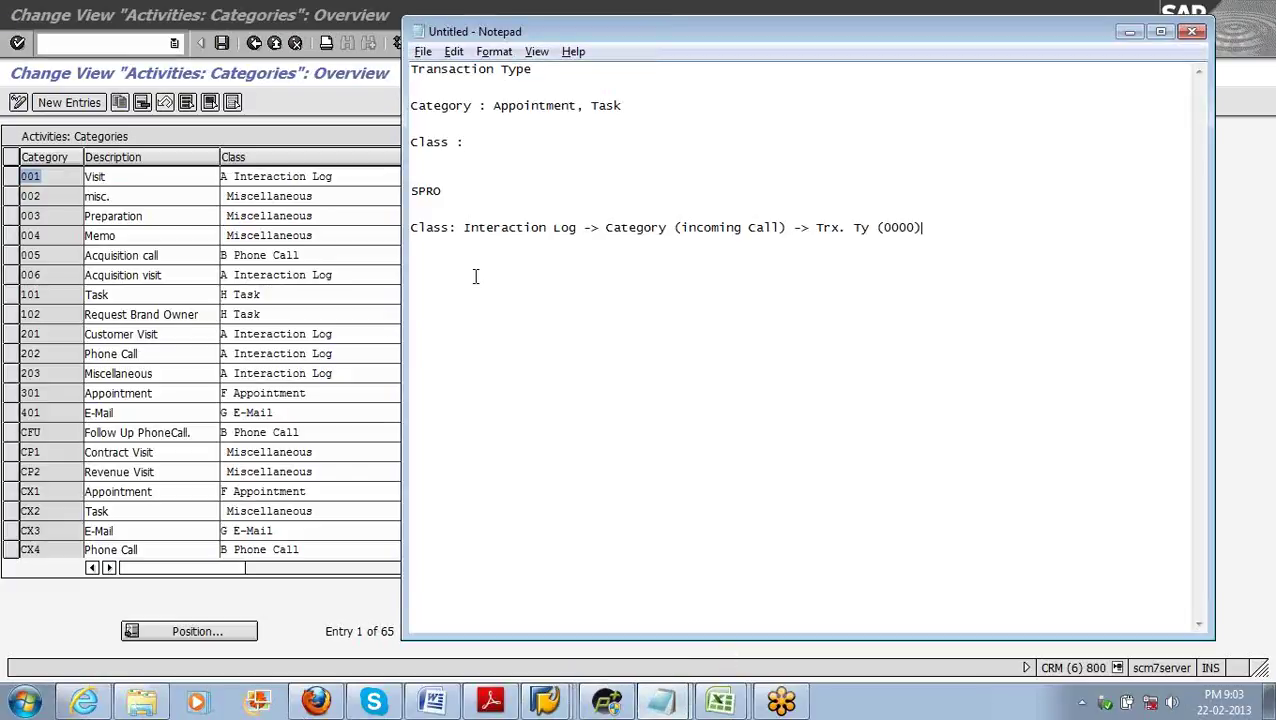
double_click(1010, 48)
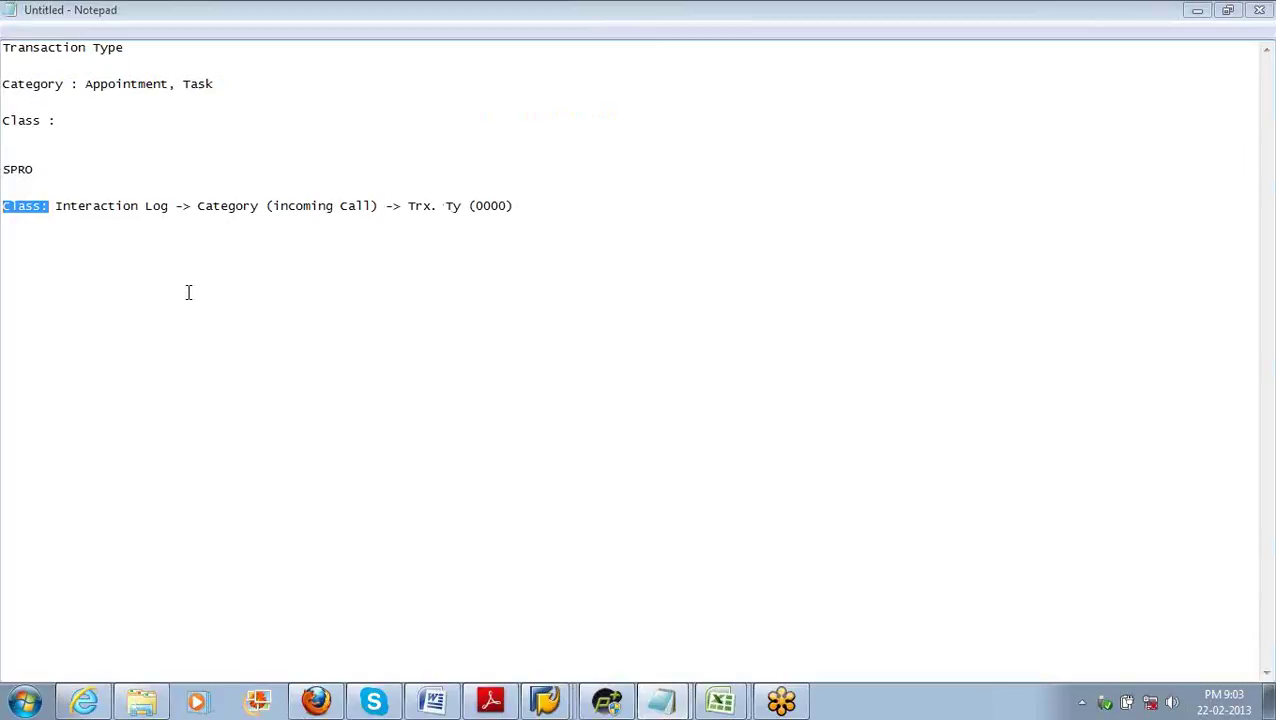
key("alt+Tab")
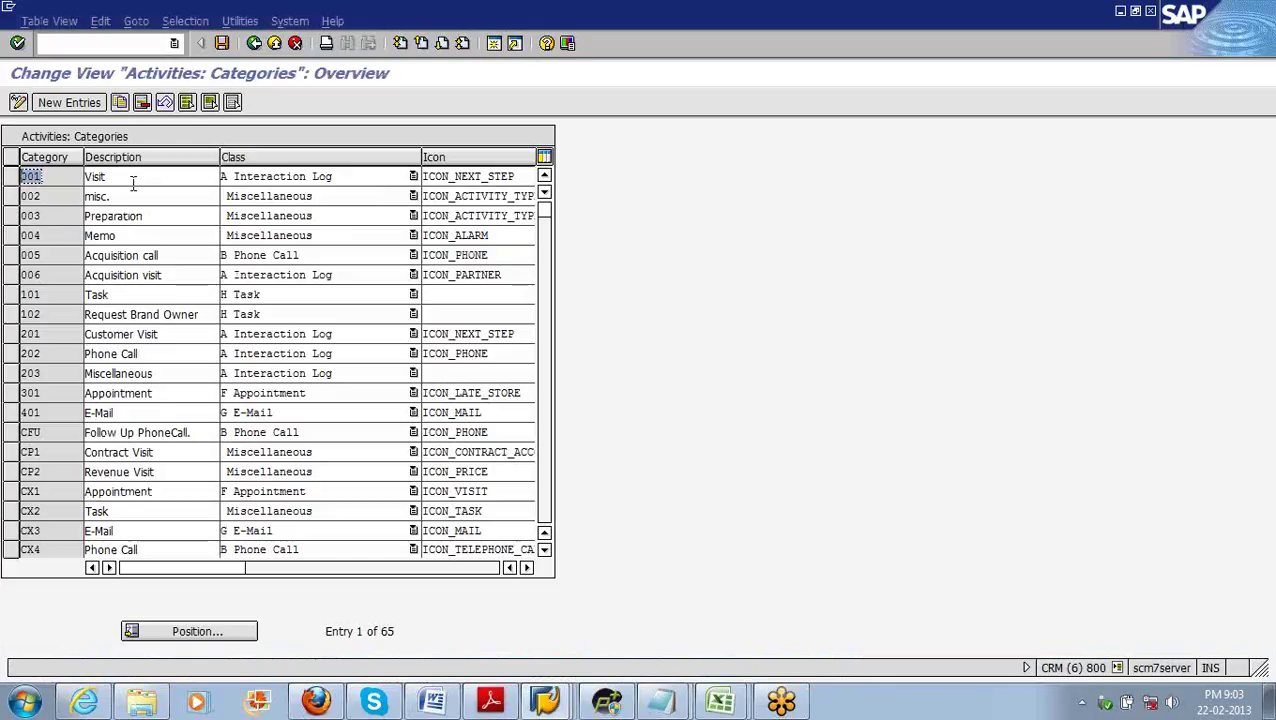
Step: Examine the description of category 001 Visit and the classes available for it, keeping its current class
left_click_drag(122, 180, 87, 182)
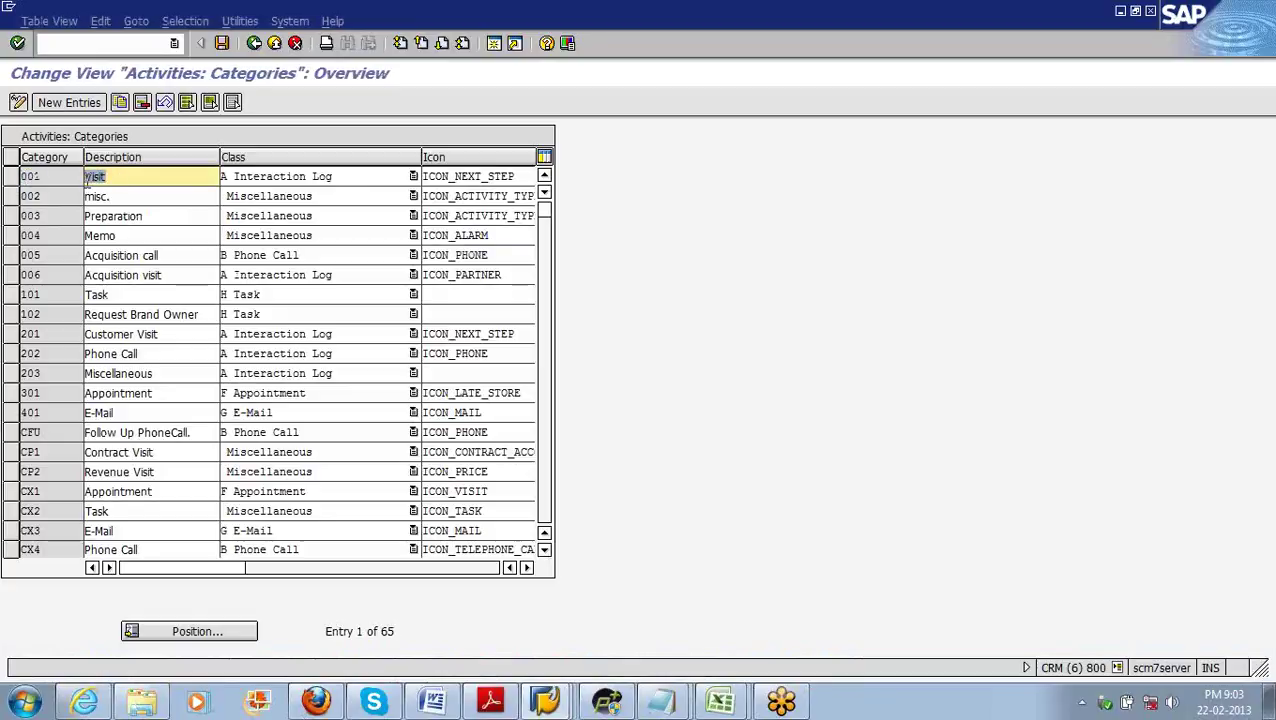
left_click(413, 178)
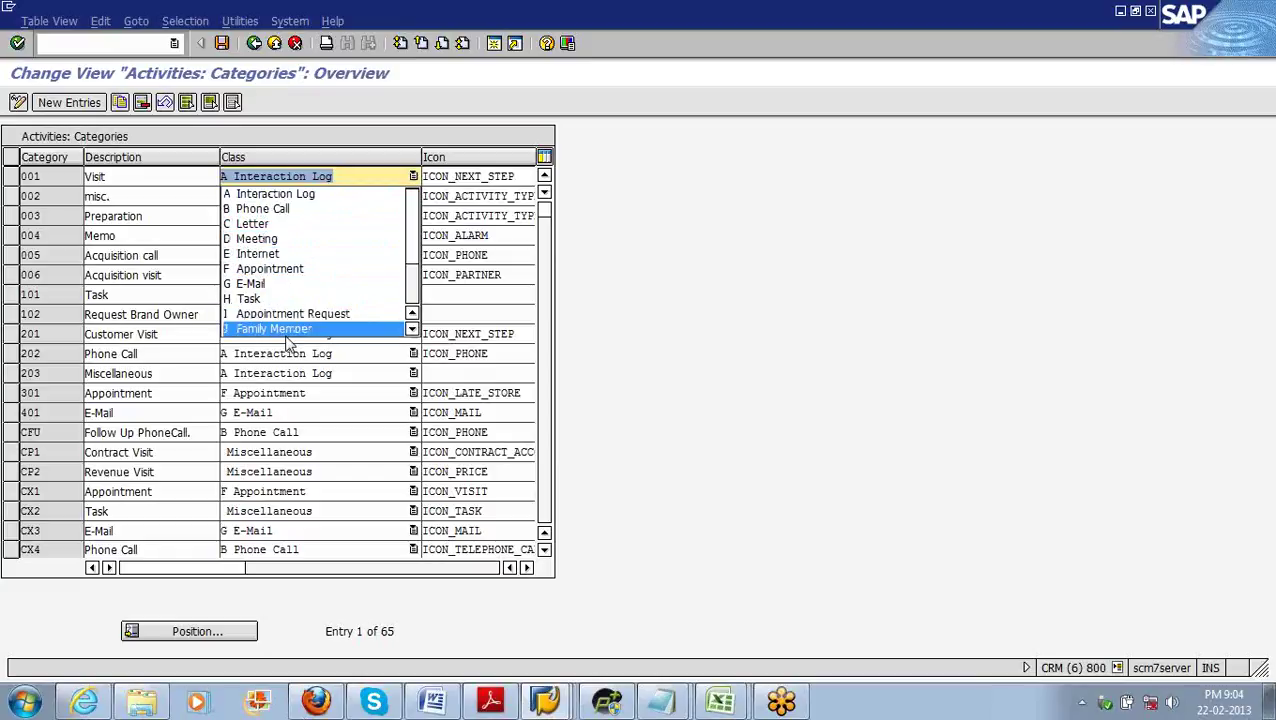
left_click(357, 137)
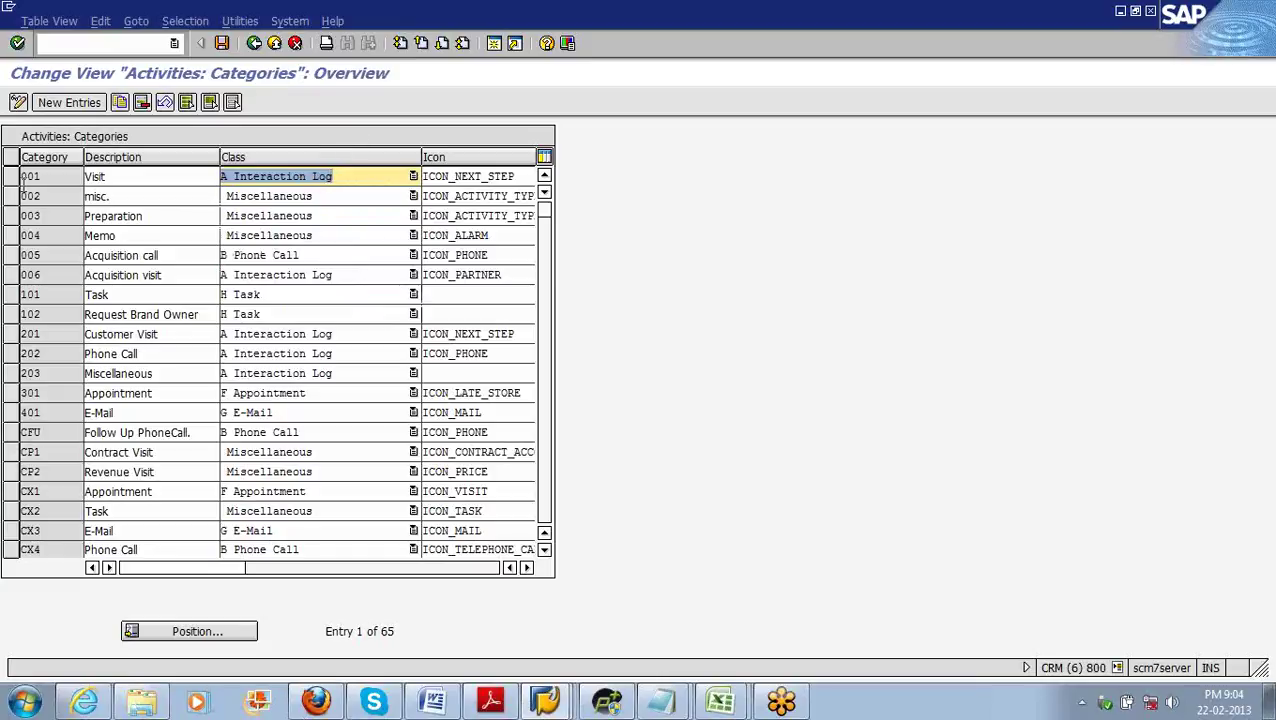
Step: Select category CX1 Appointment and examine the classes available for it, keeping class F Appointment
left_click(10, 500)
left_click(9, 493)
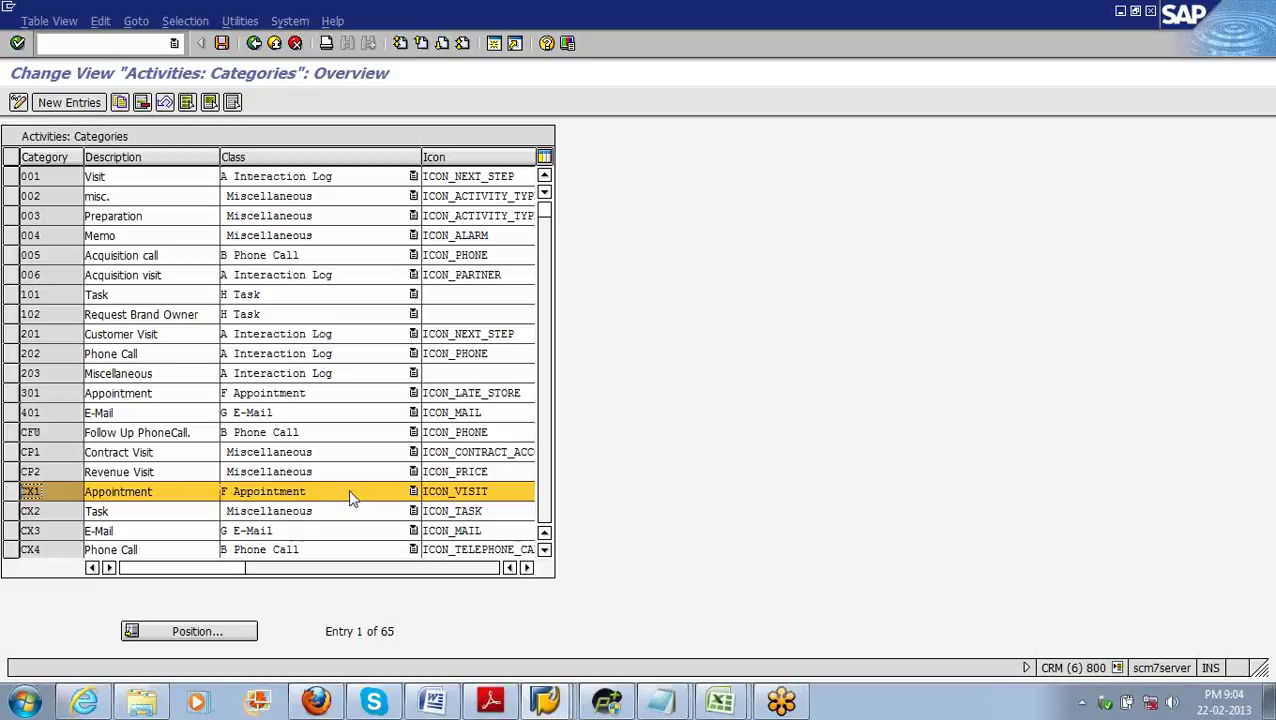
left_click(414, 494)
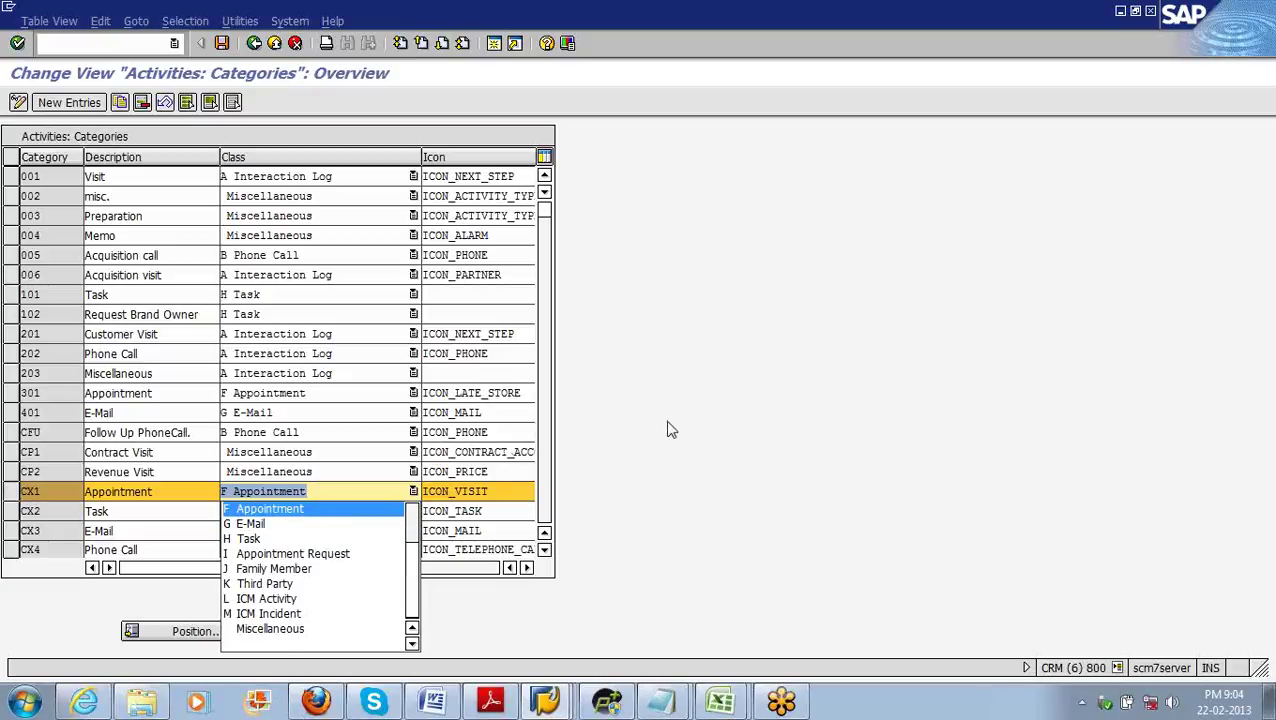
key("Return")
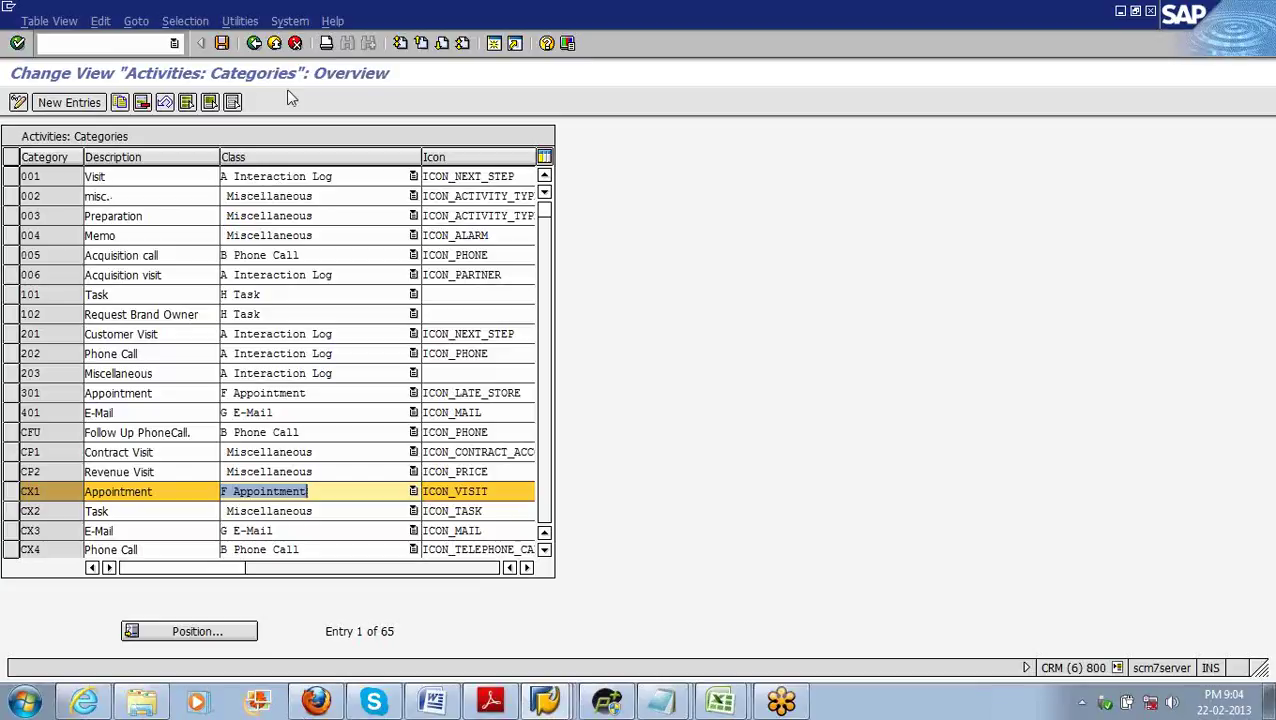
Step: Leave the activity categories overview and go through the IMG entries for assigning categories, maintaining goals and maintaining priorities of dates
left_click(255, 45)
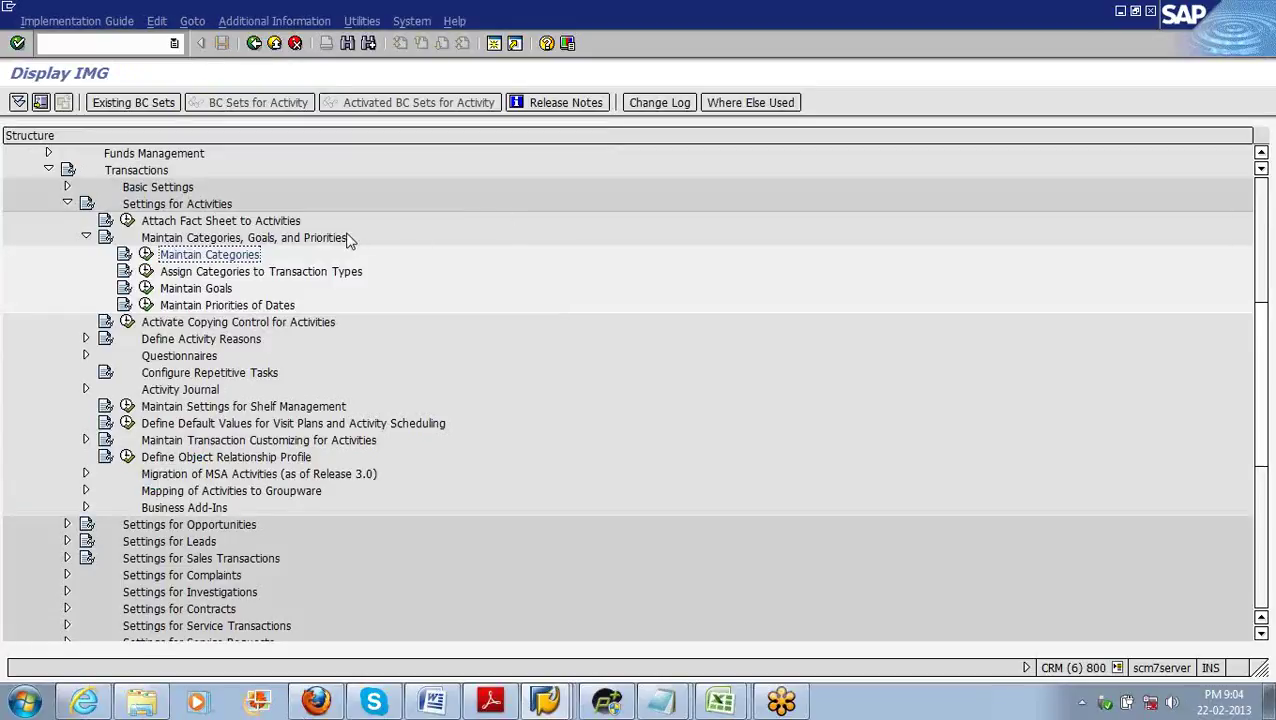
left_click(222, 275)
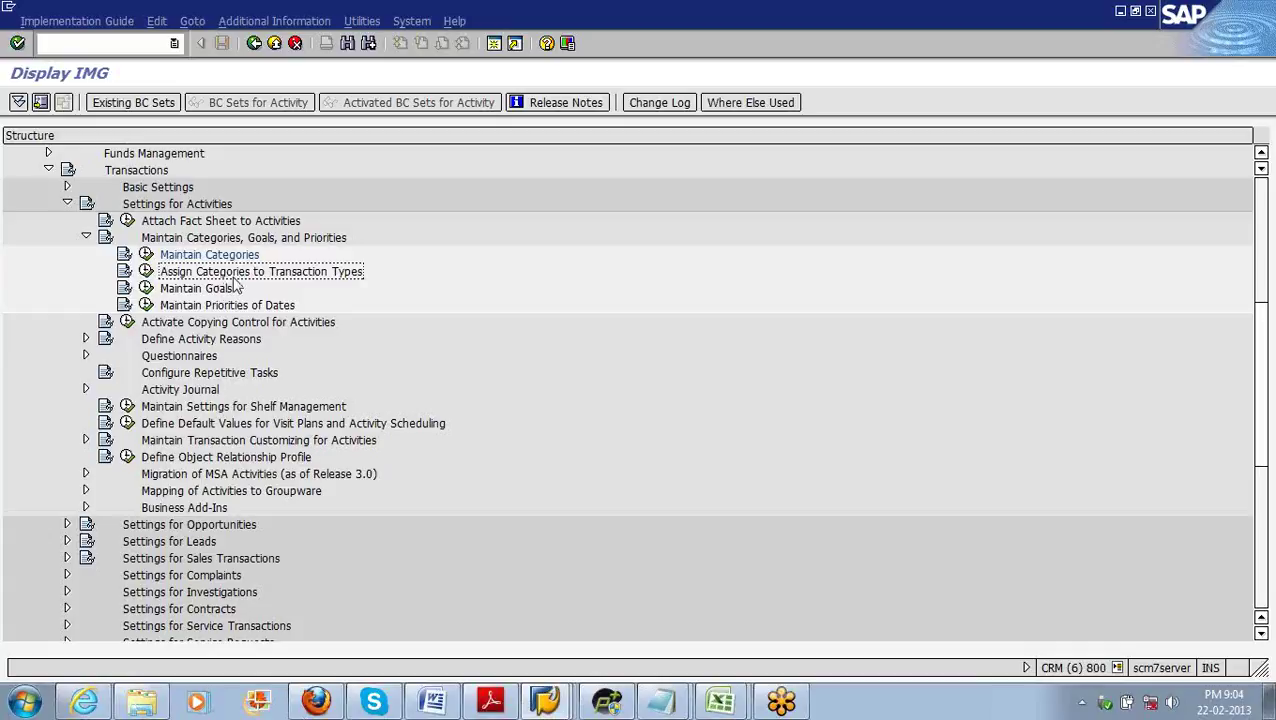
left_click(215, 290)
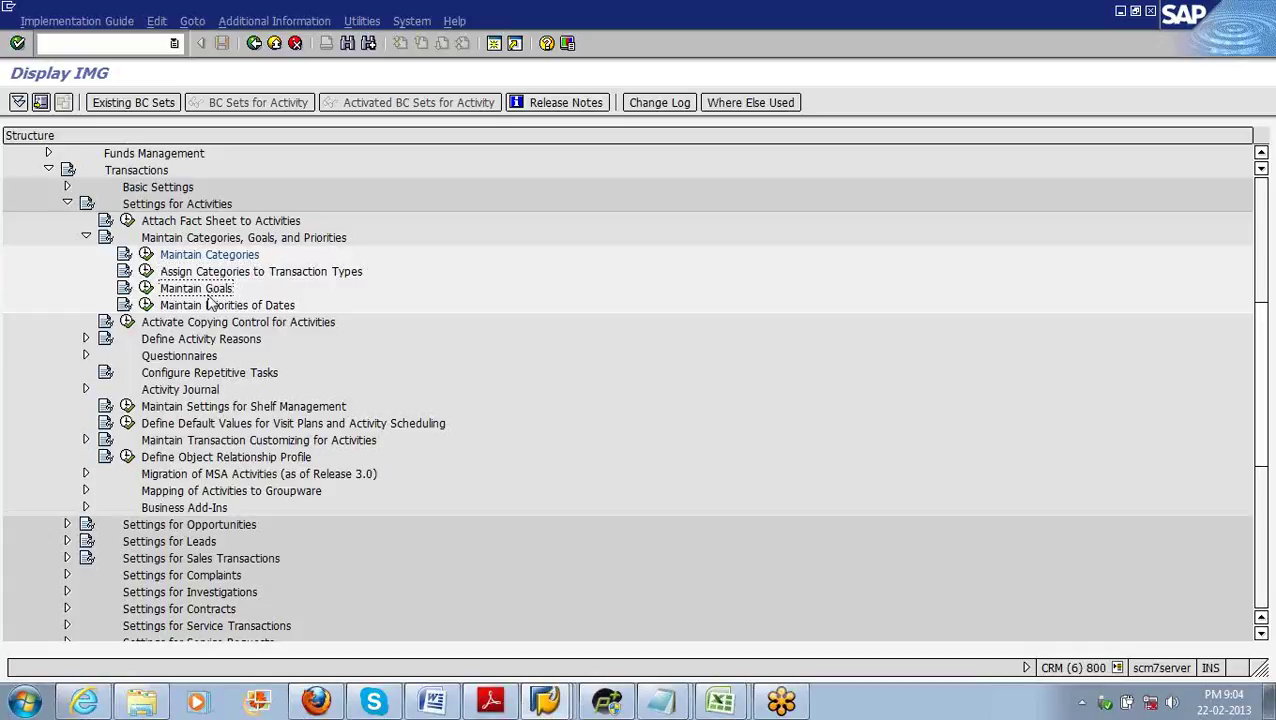
left_click(209, 308)
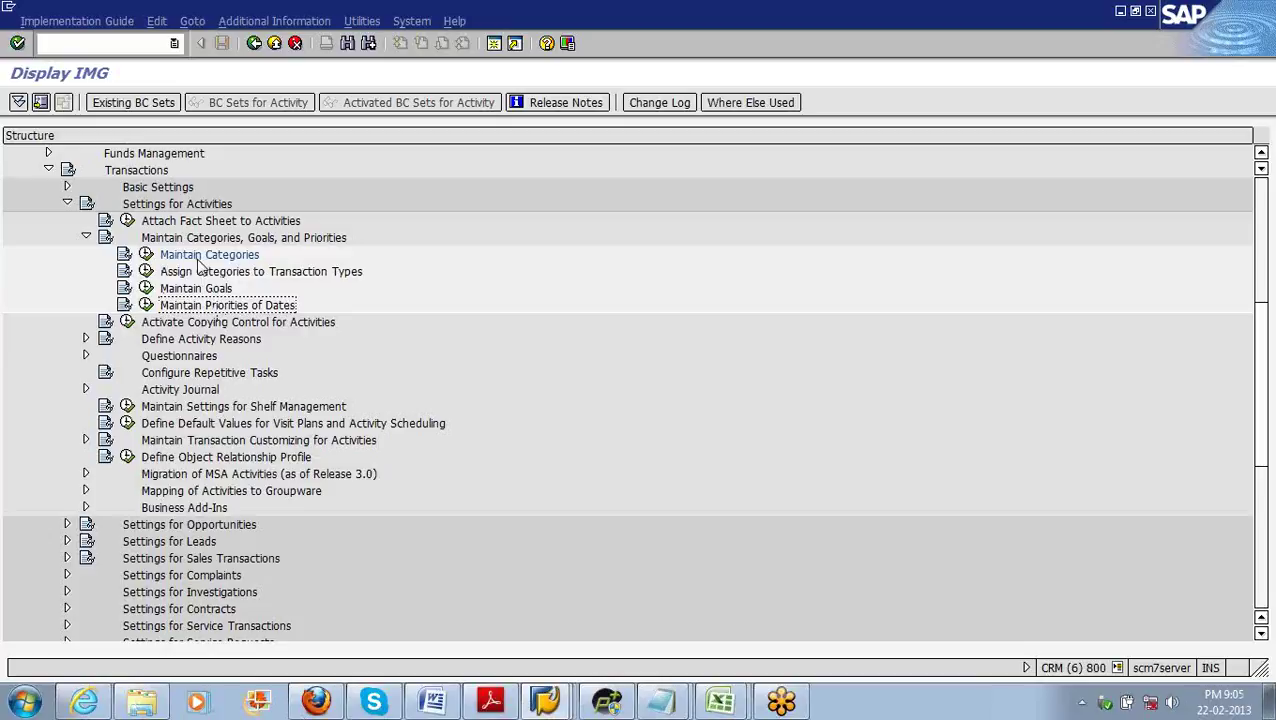
left_click(196, 289)
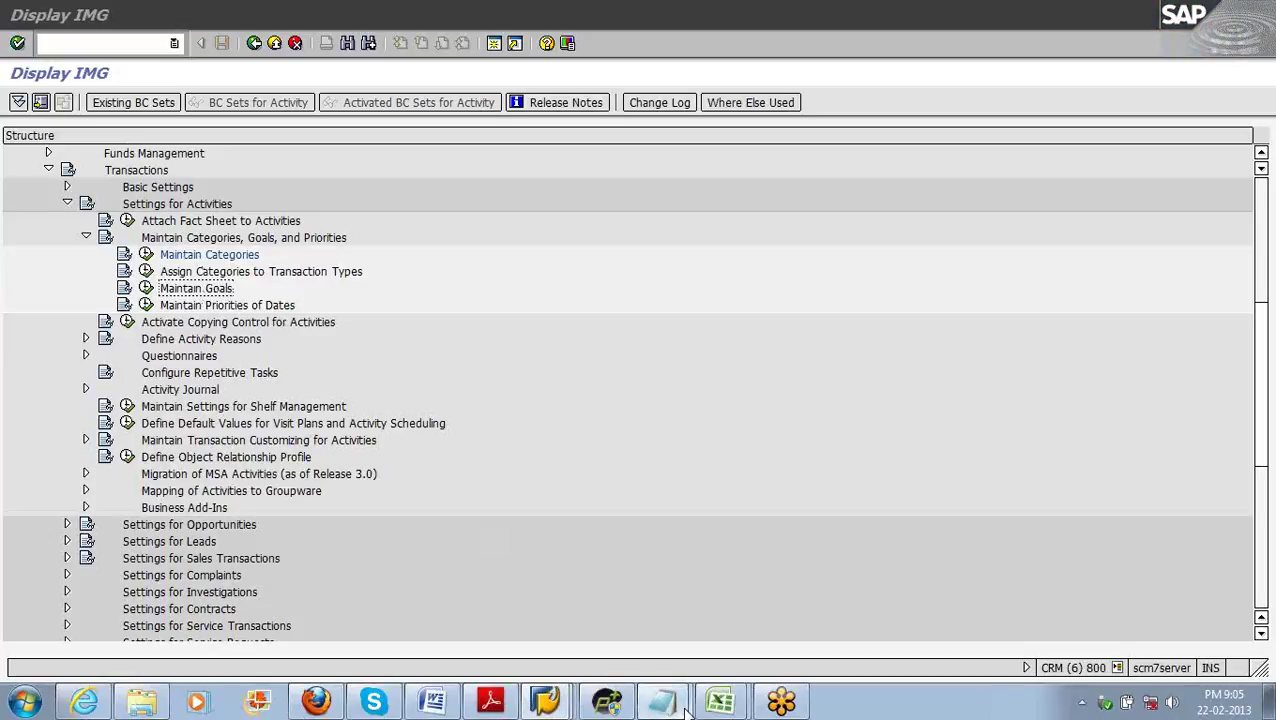
Step: Switch to the Notepad notes and add the line "Goal = yyy (upselling)" below the class, category and transaction type line
mouse_move(661, 703)
left_click(655, 657)
left_click(581, 213)
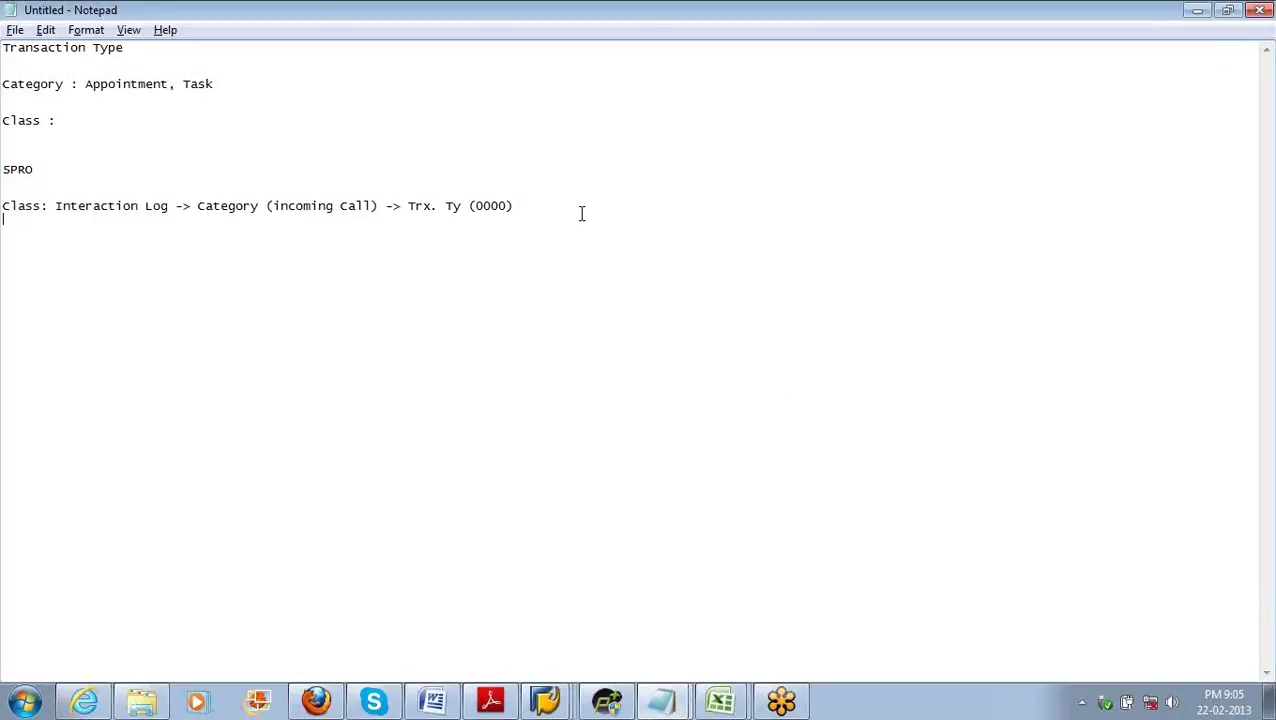
key("Return")
key("Return")
type("Goal")
type(" :")
type(" = yyy")
type(" (")
type("upselling")
type(")")
Step: Add the line "Priority = immediate" below the goal, followed by a new line starting "Category ="
type("Pri")
type("o")
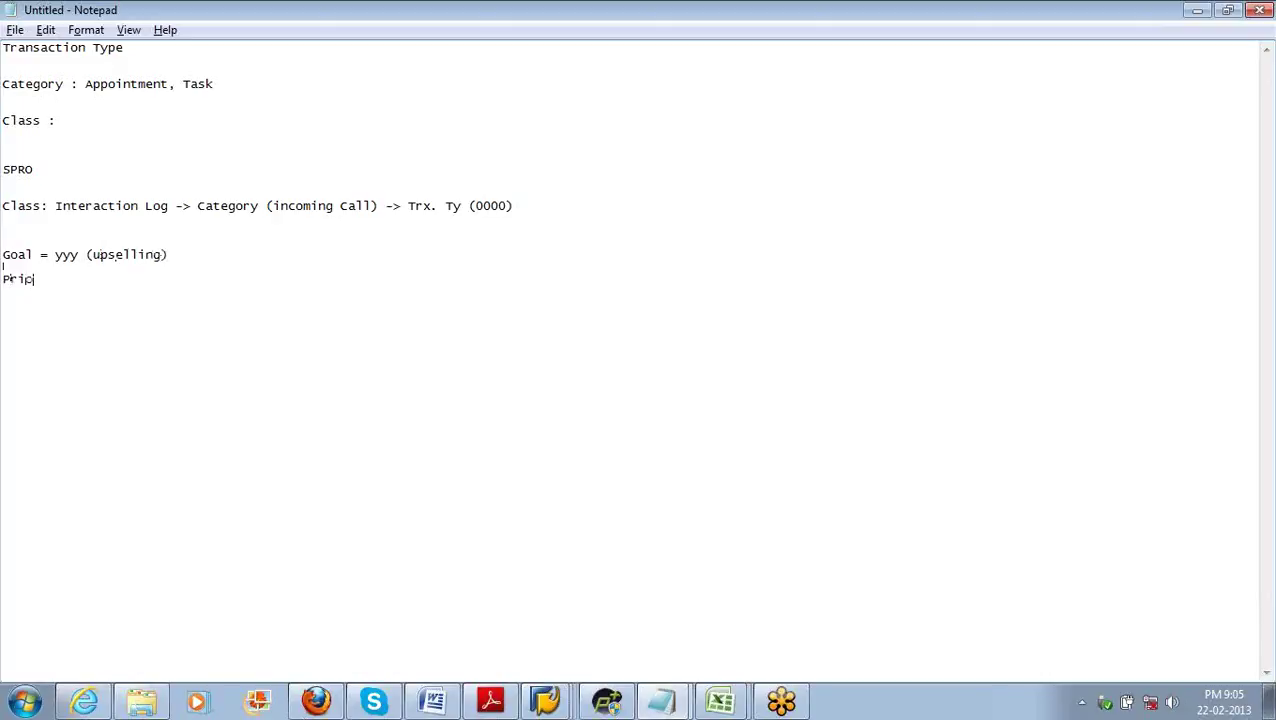
type("rity = immediate")
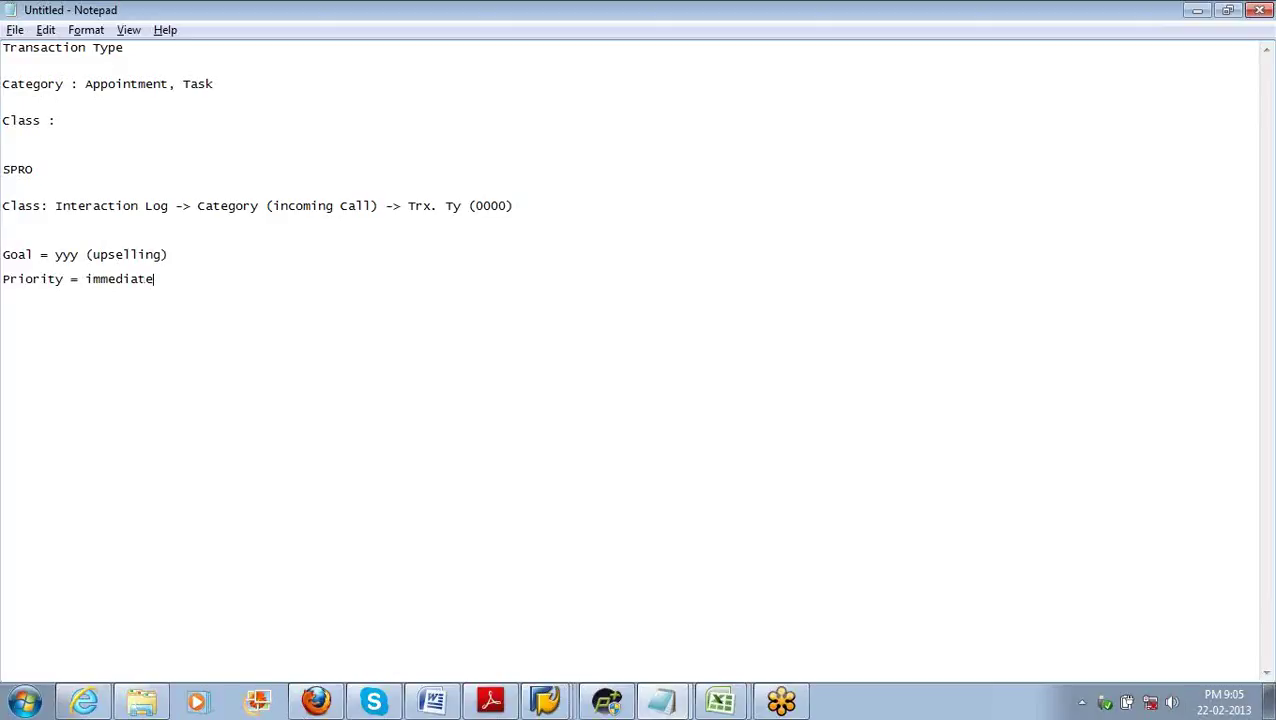
key("Return")
type("Category =")
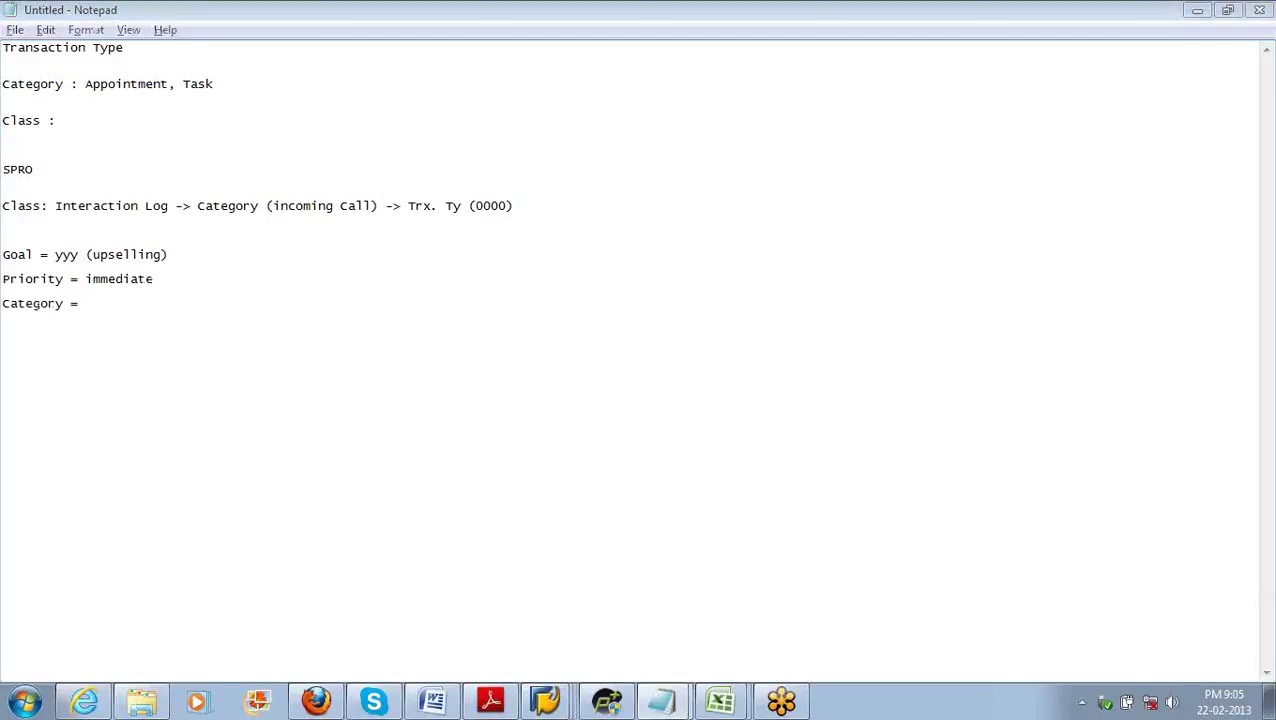
Step: Return to SAP, open Maintain Categories and copy category 301 Appointment as a new category with the key yyy
key("alt+Tab")
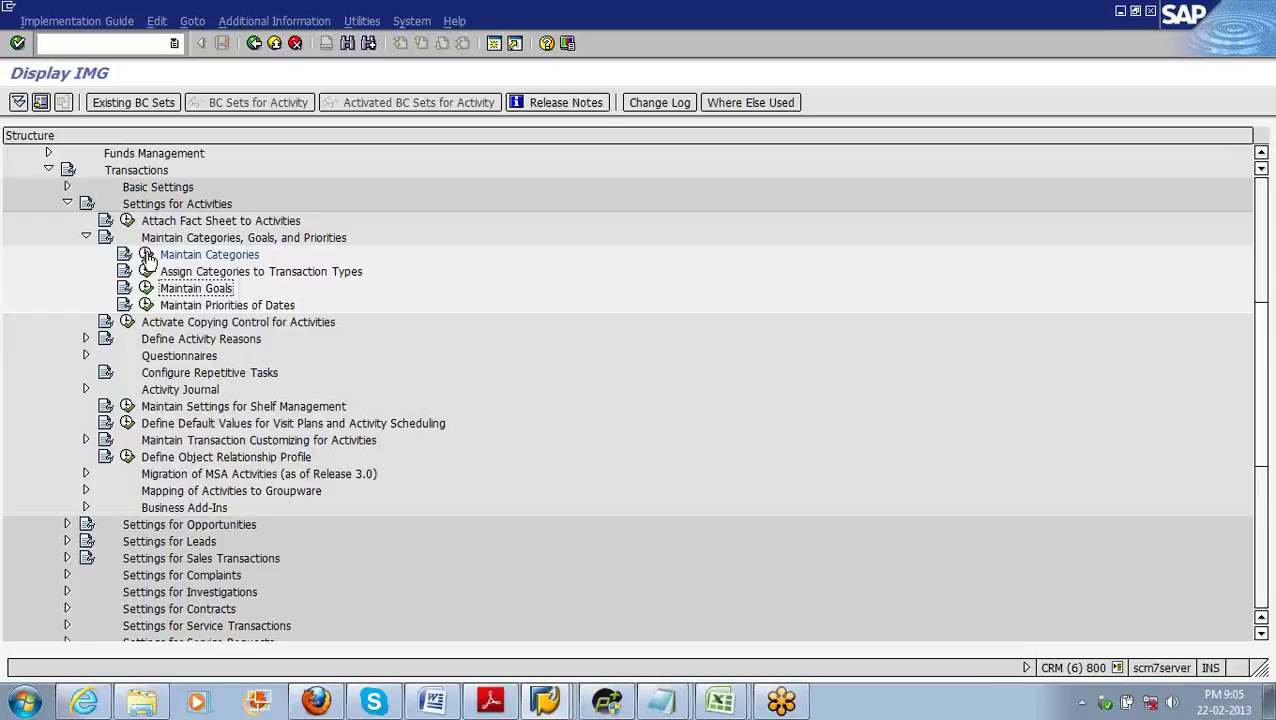
left_click(146, 255)
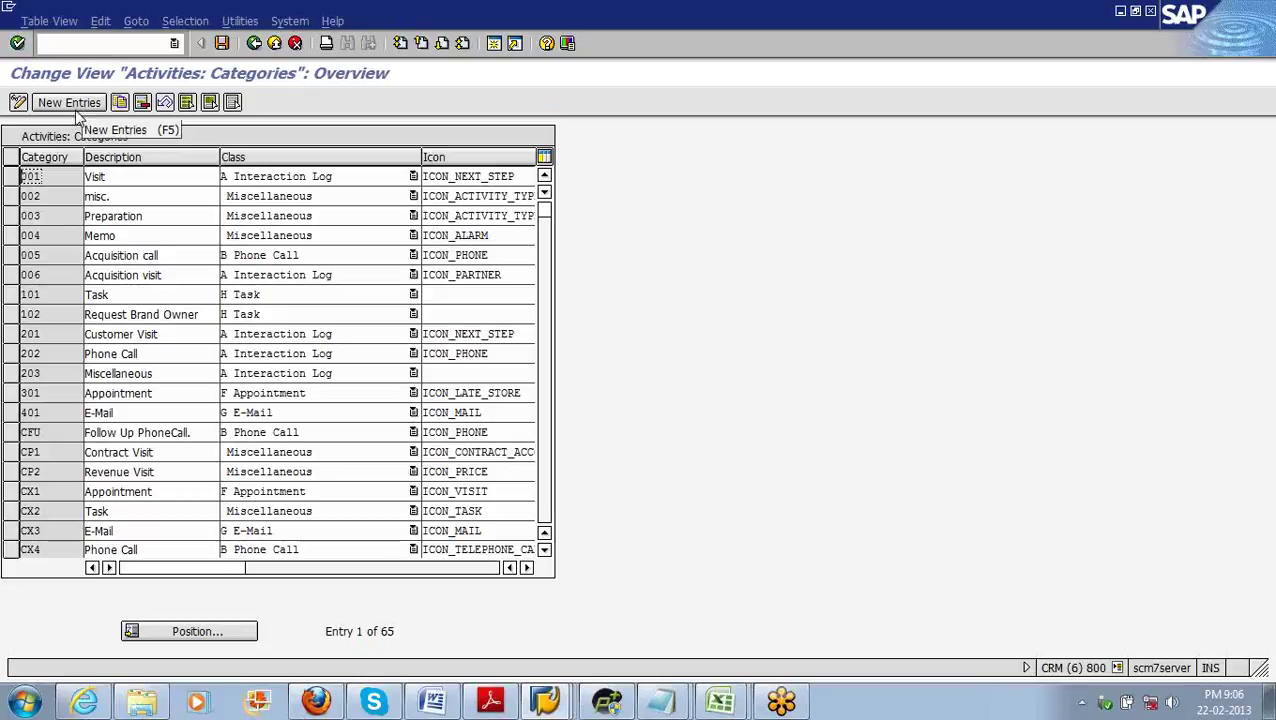
left_click(10, 393)
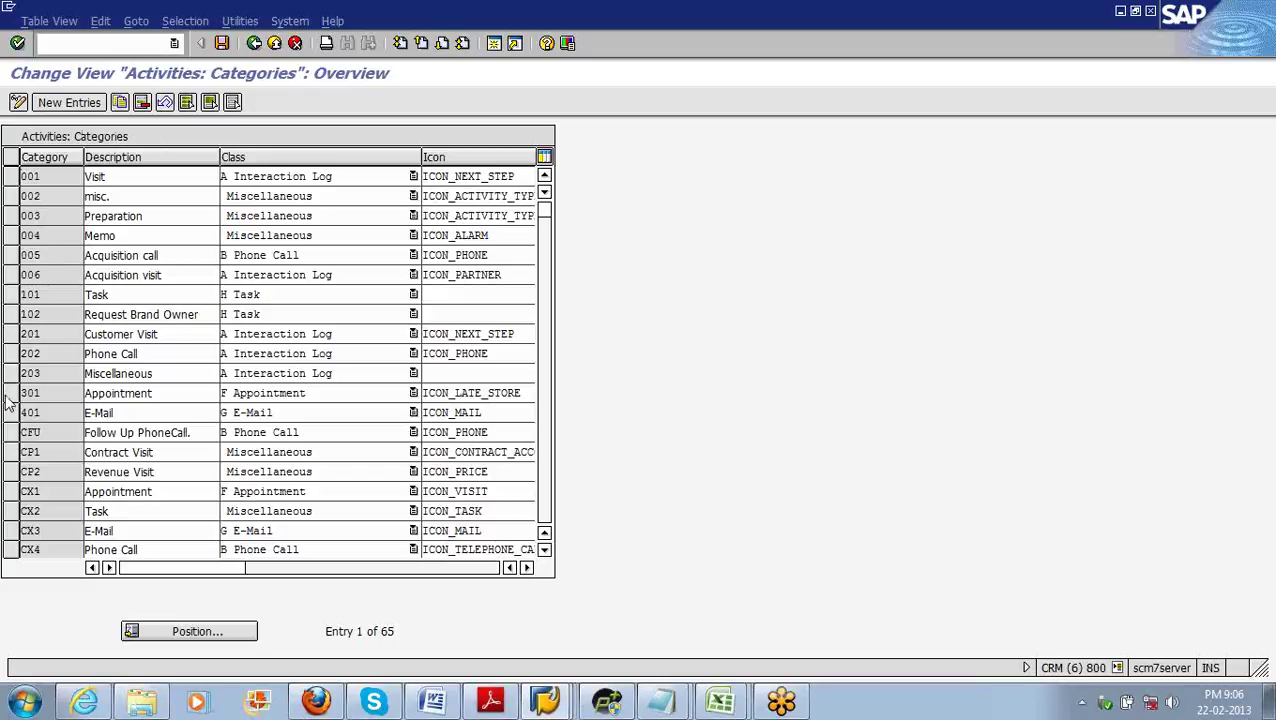
left_click(120, 102)
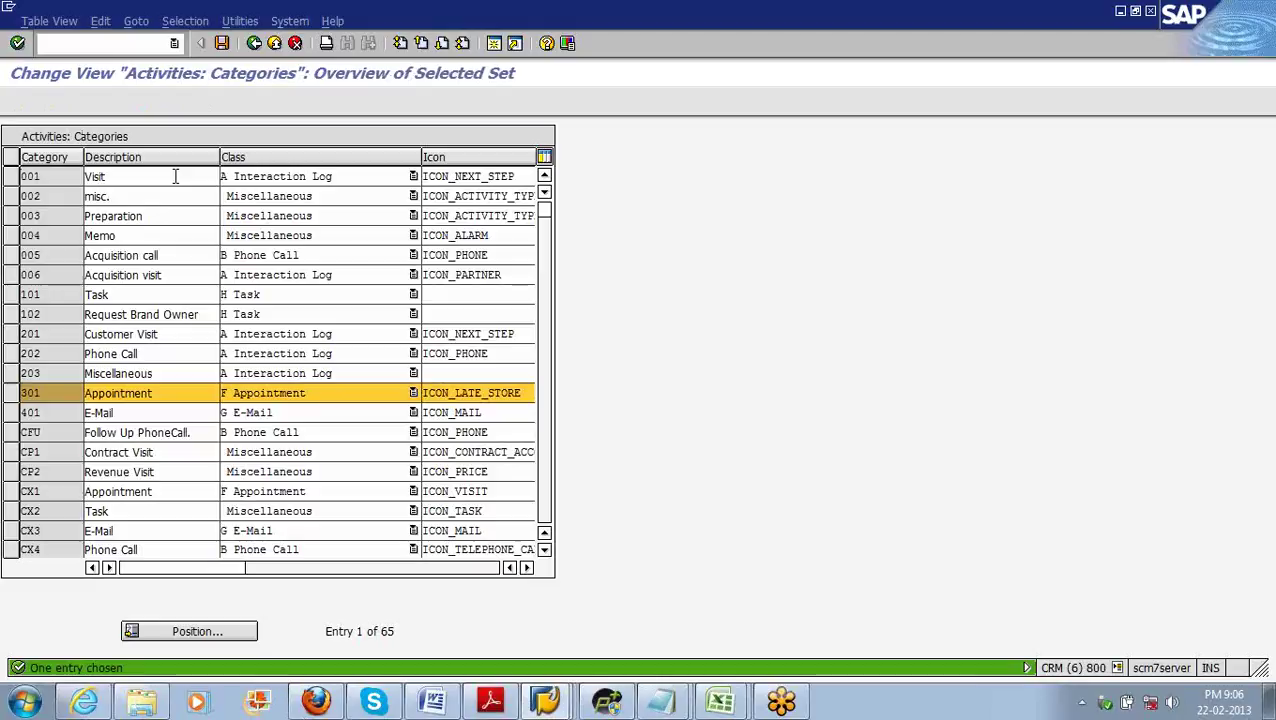
key("BackSpace")
key("BackSpace")
key("BackSpace")
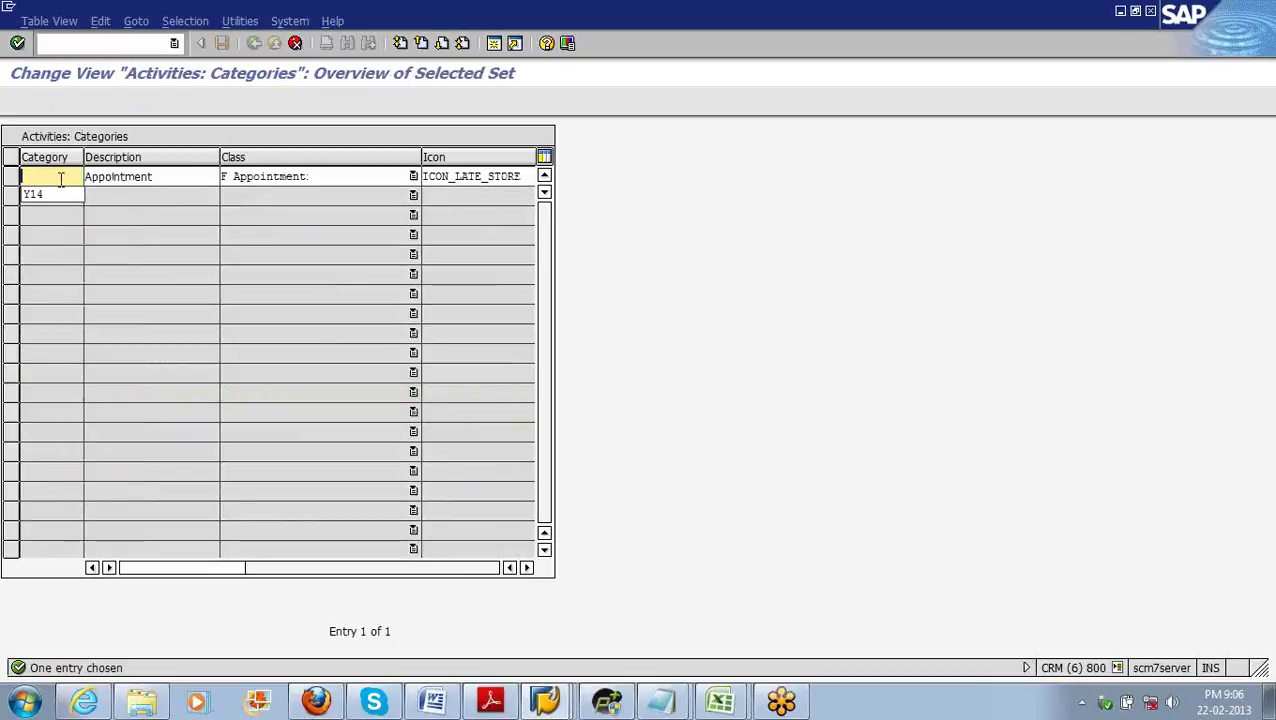
type("yyy")
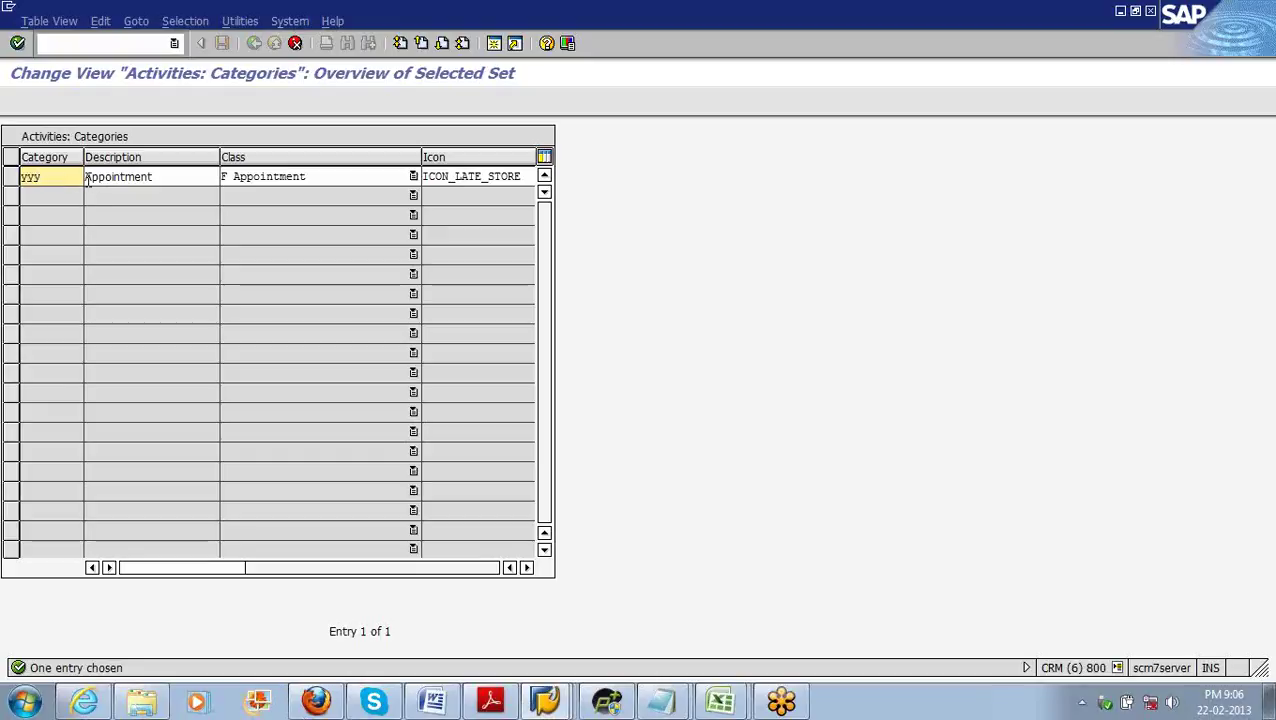
Step: Change the description of the copied category to "yy Appointment"
left_click(86, 178)
type("yy")
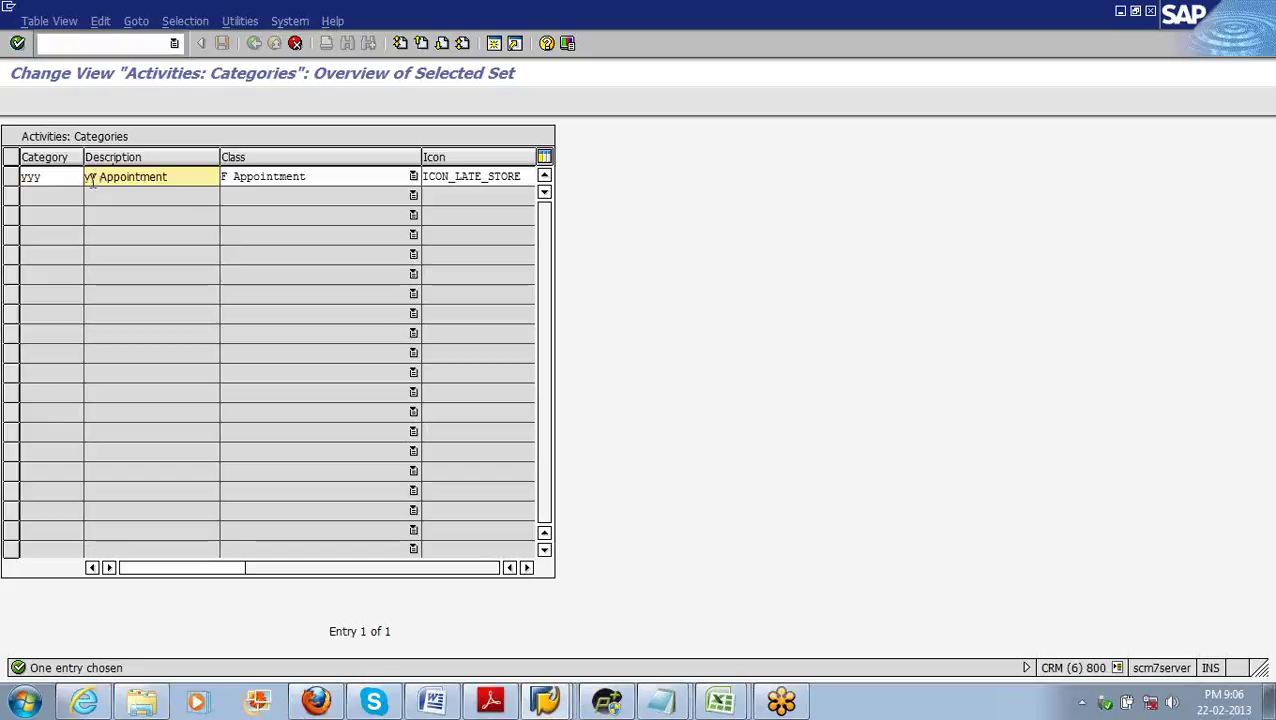
left_click_drag(98, 178, 86, 180)
left_click(100, 177)
Step: Review the available classes for the new category, keep F Appointment, and accept and save the copied entry
left_click(388, 180)
left_click(413, 176)
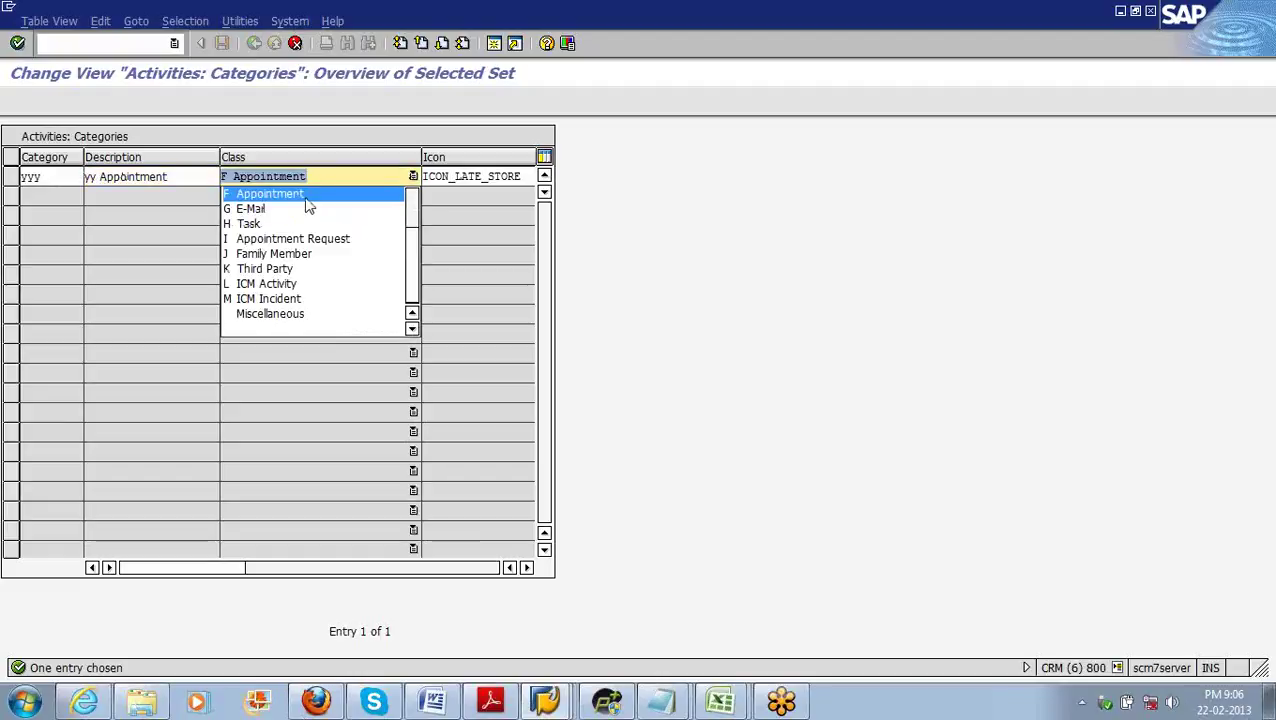
scroll(416, 222, "up", 1)
scroll(416, 222, "up", 2)
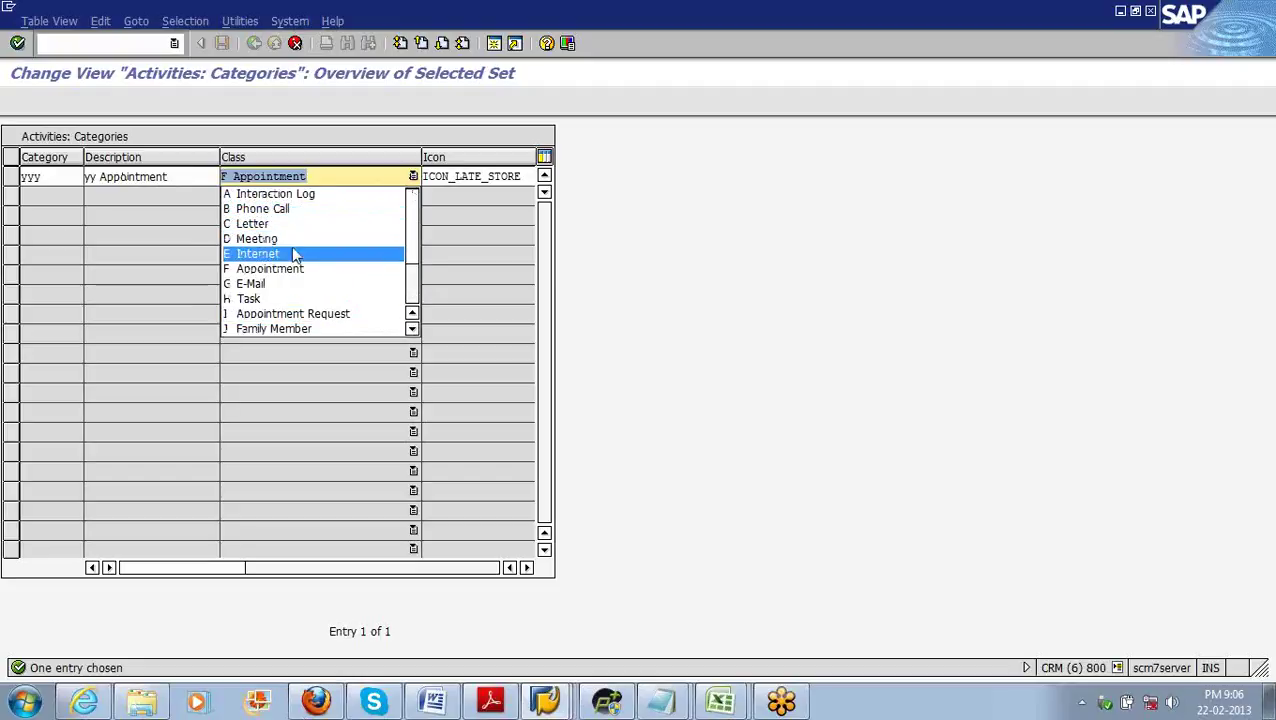
left_click(364, 270)
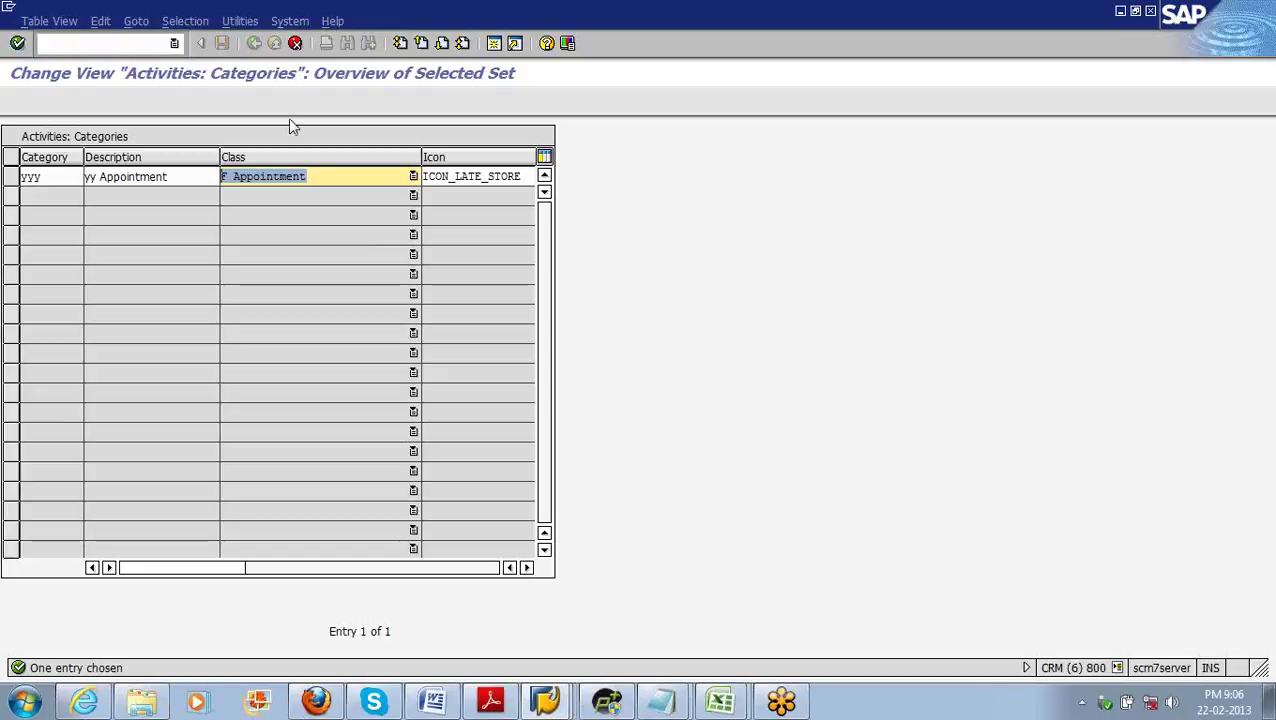
key("Return")
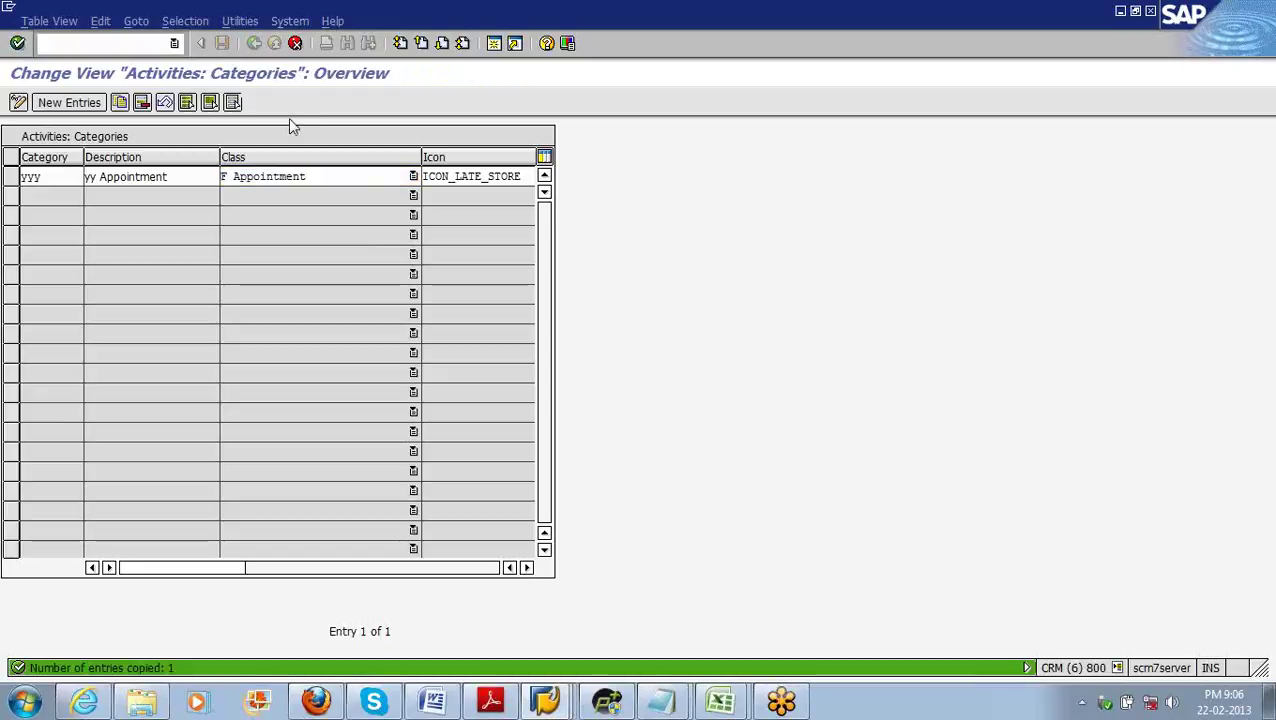
left_click(222, 43)
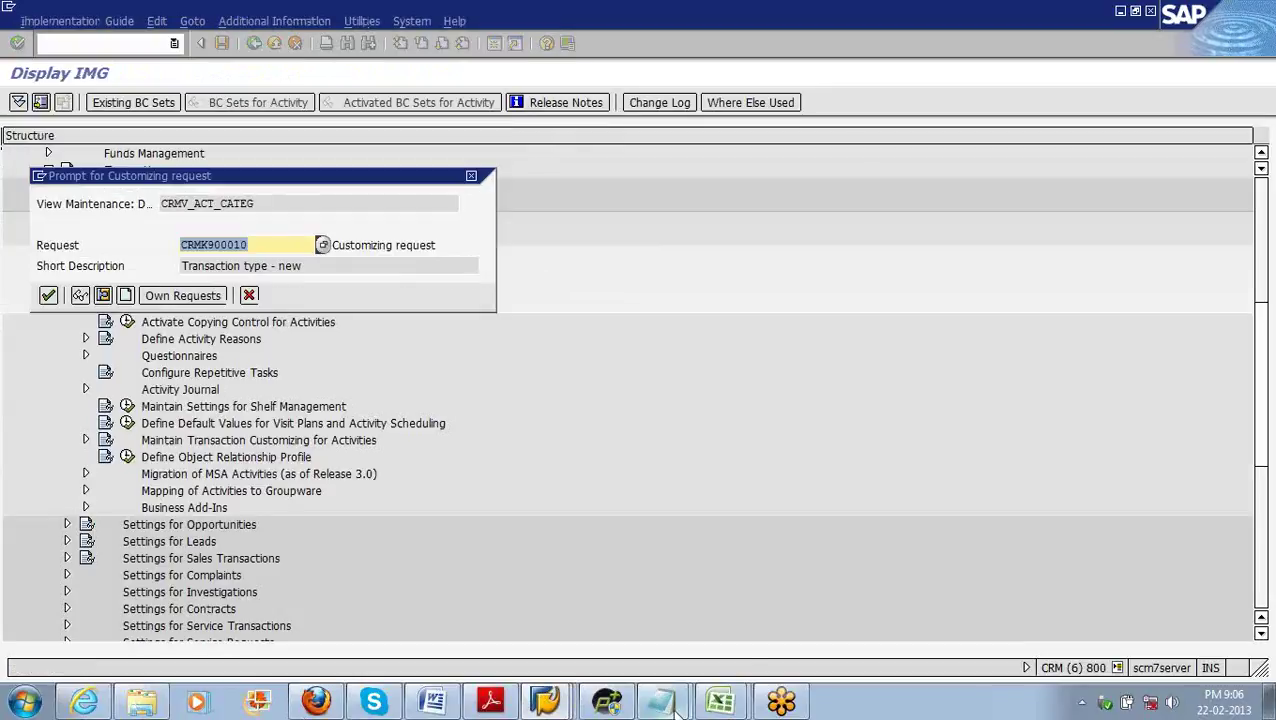
Step: Switch to the Notepad notes, complete the category line with YYY, and return to the SAP customizing request prompt
mouse_move(660, 702)
left_click(703, 672)
type("YYY")
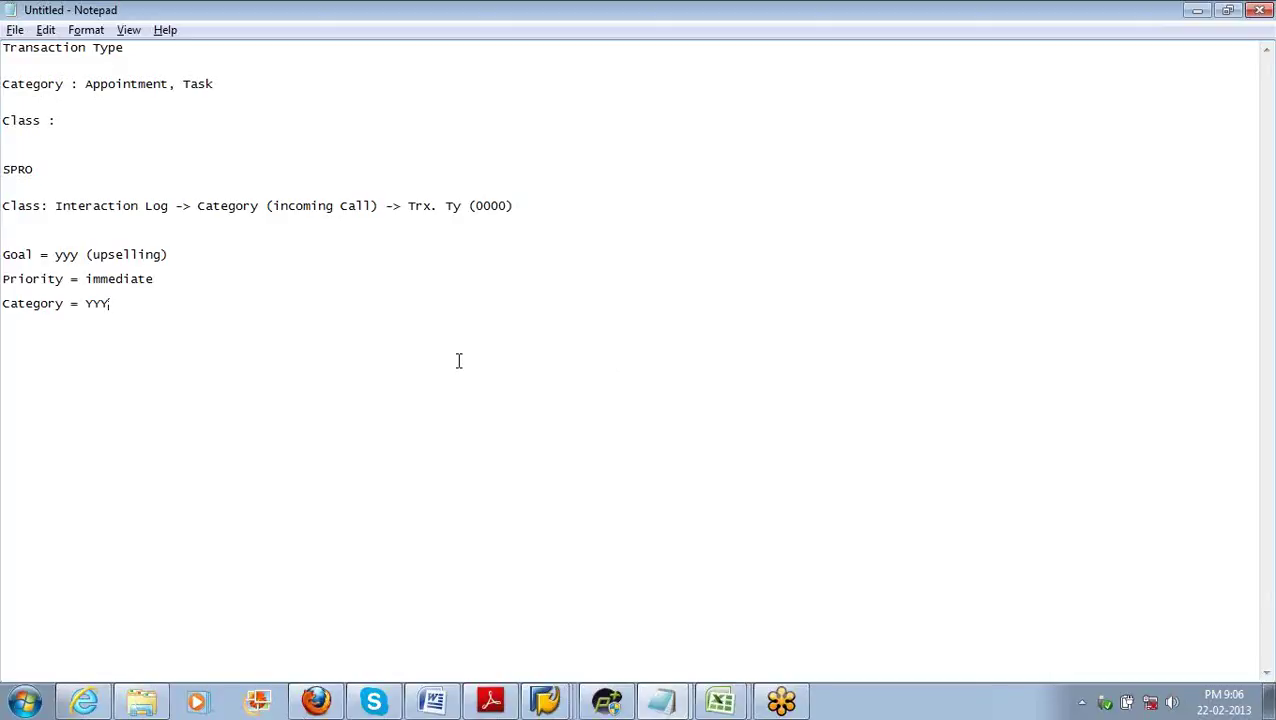
key("alt+Tab")
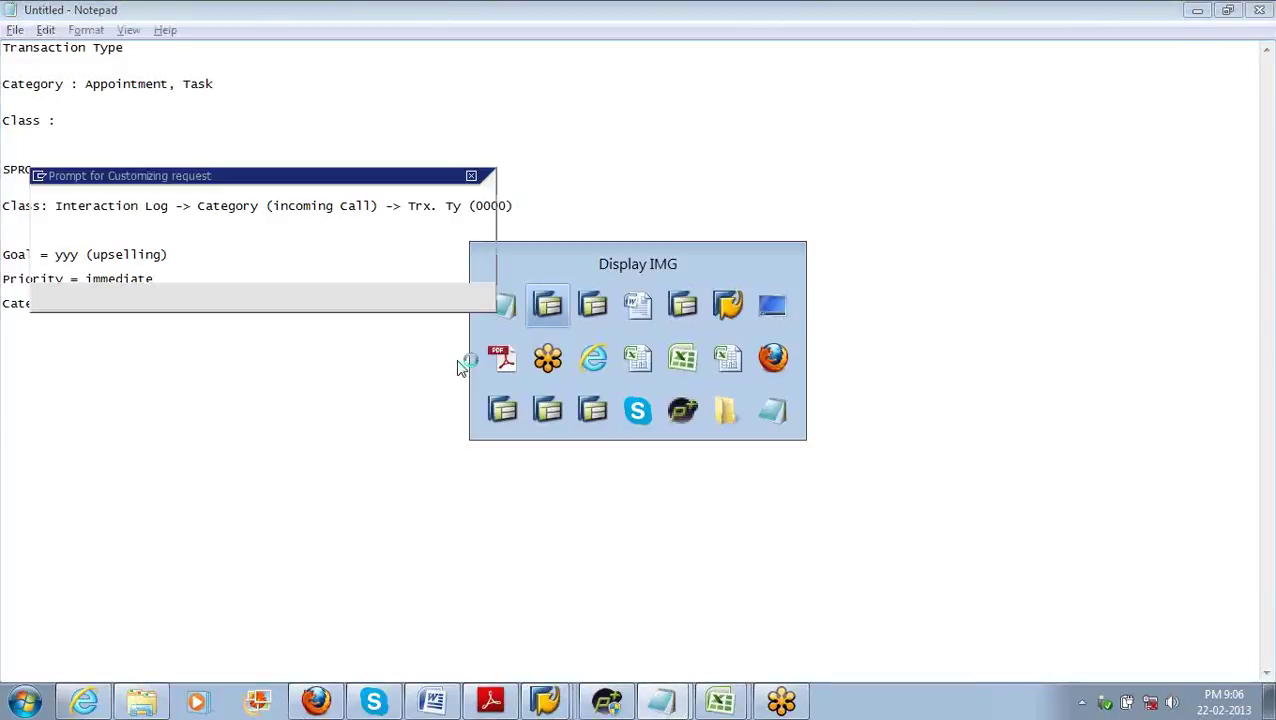
Step: Confirm the proposed customizing request "Transaction type - new" for the new category and return to the IMG structure
key("Return")
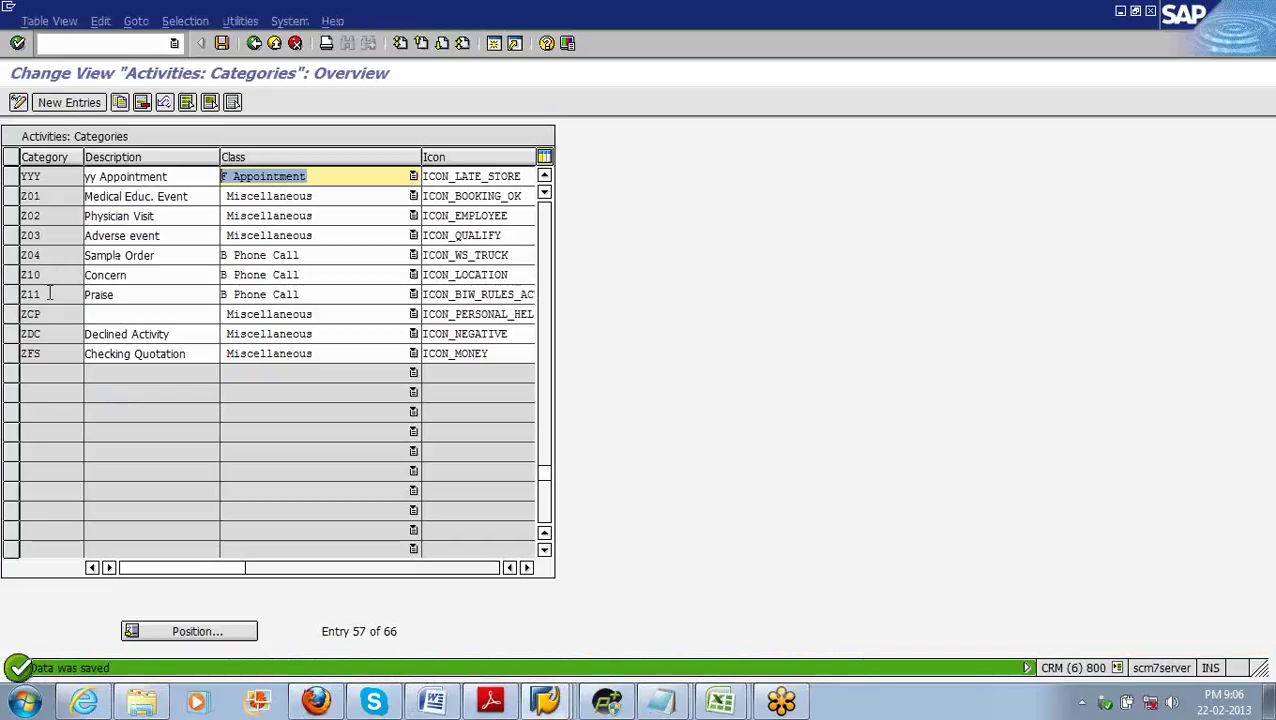
left_click(253, 44)
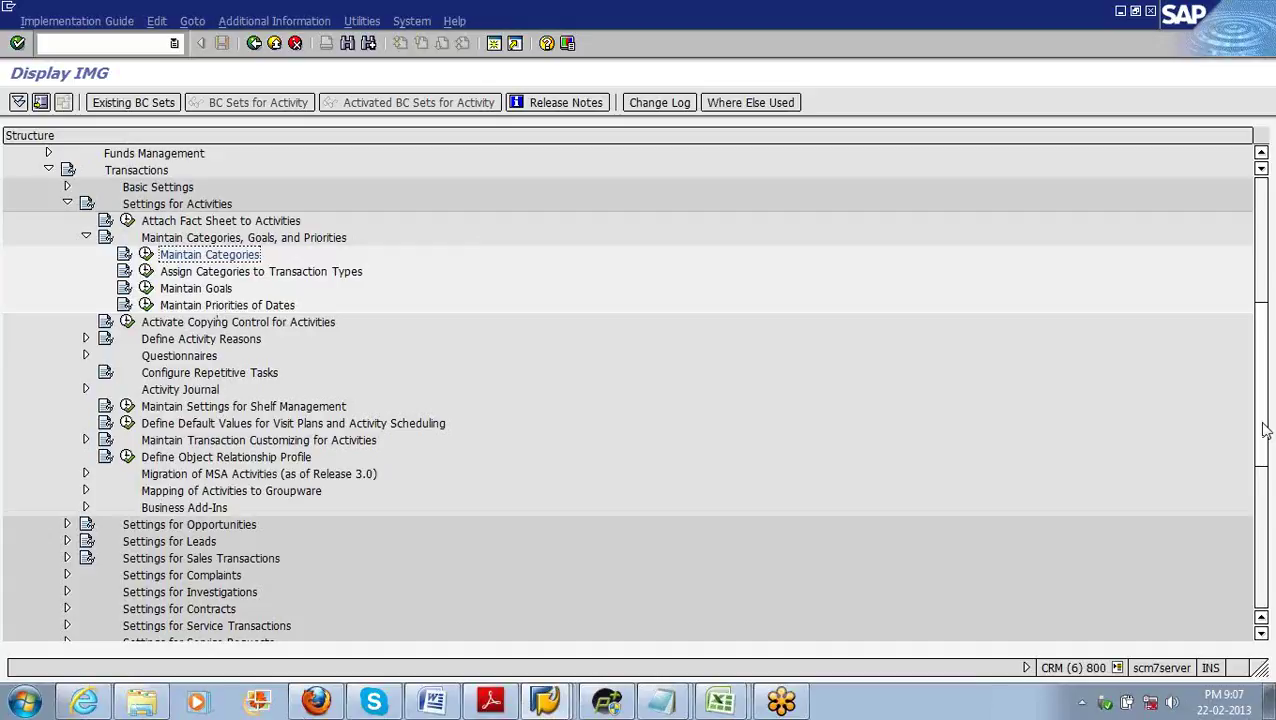
scroll(1265, 420, "up", 1)
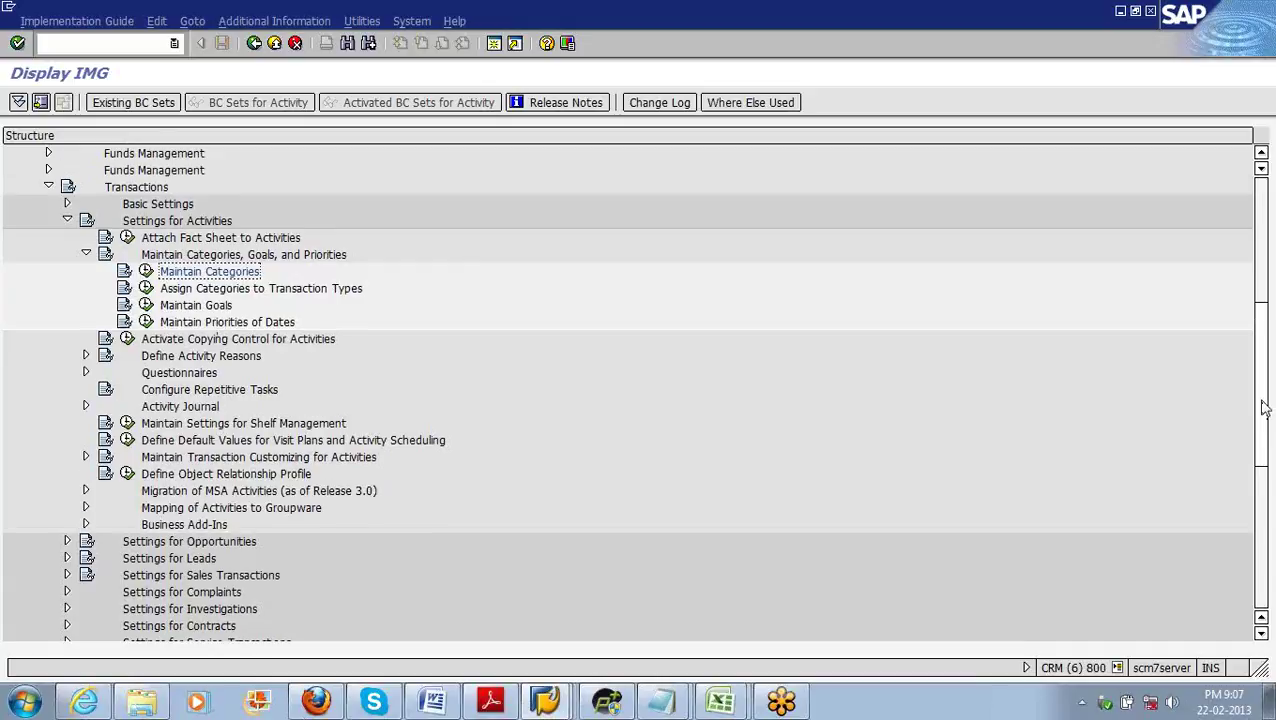
Step: Try to open the Define Transaction Types activity in the basic settings for transactions, declining to display the locked data
scroll(1265, 408, "up", 4)
left_click(150, 390)
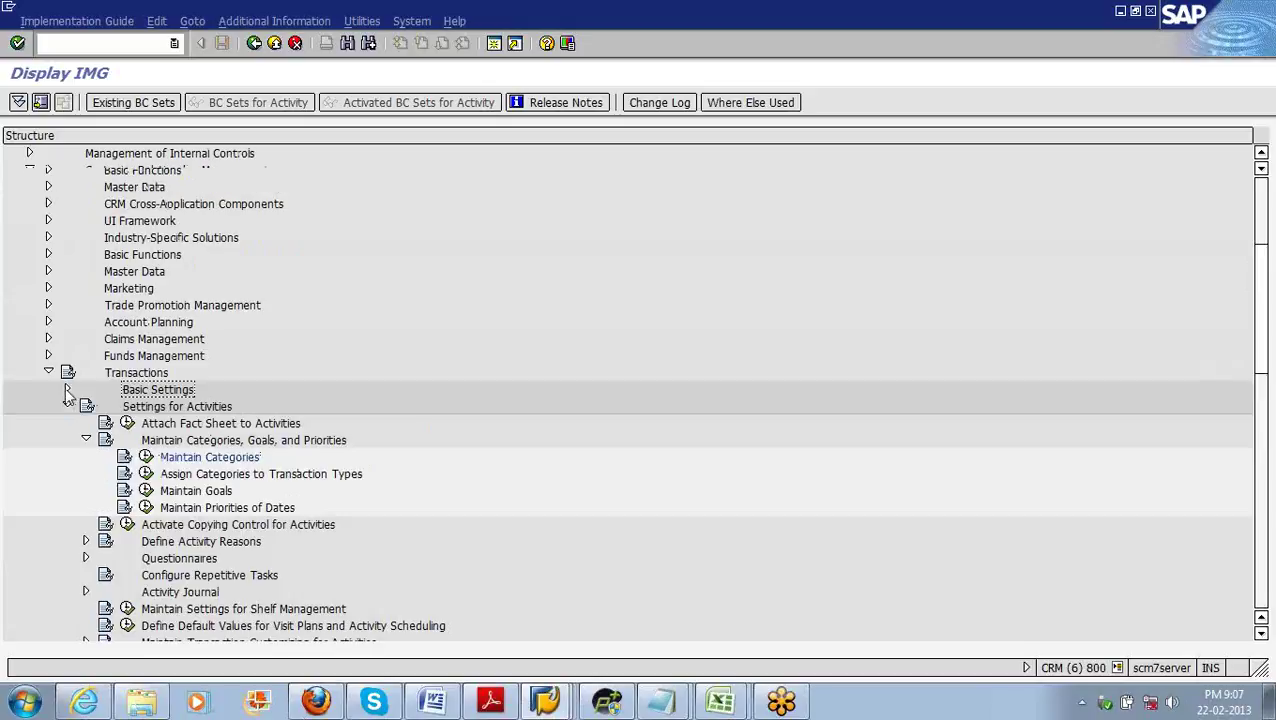
left_click(67, 390)
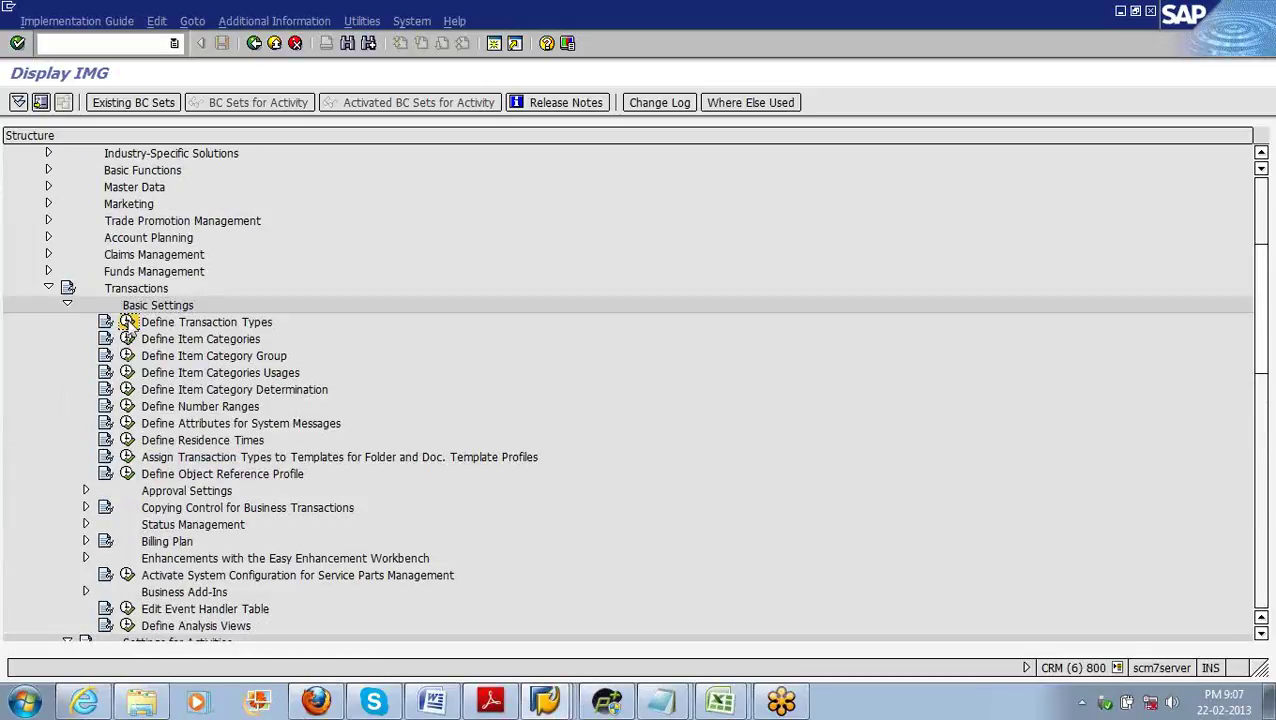
left_click(128, 322)
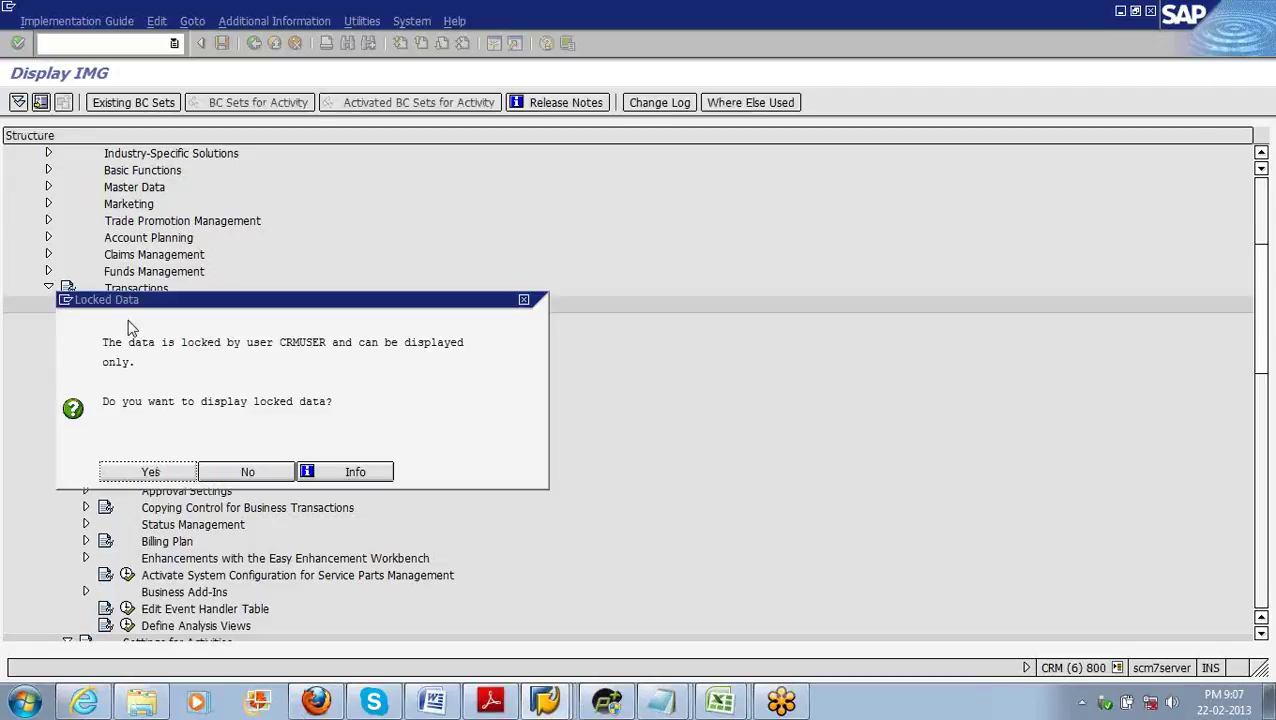
left_click(247, 474)
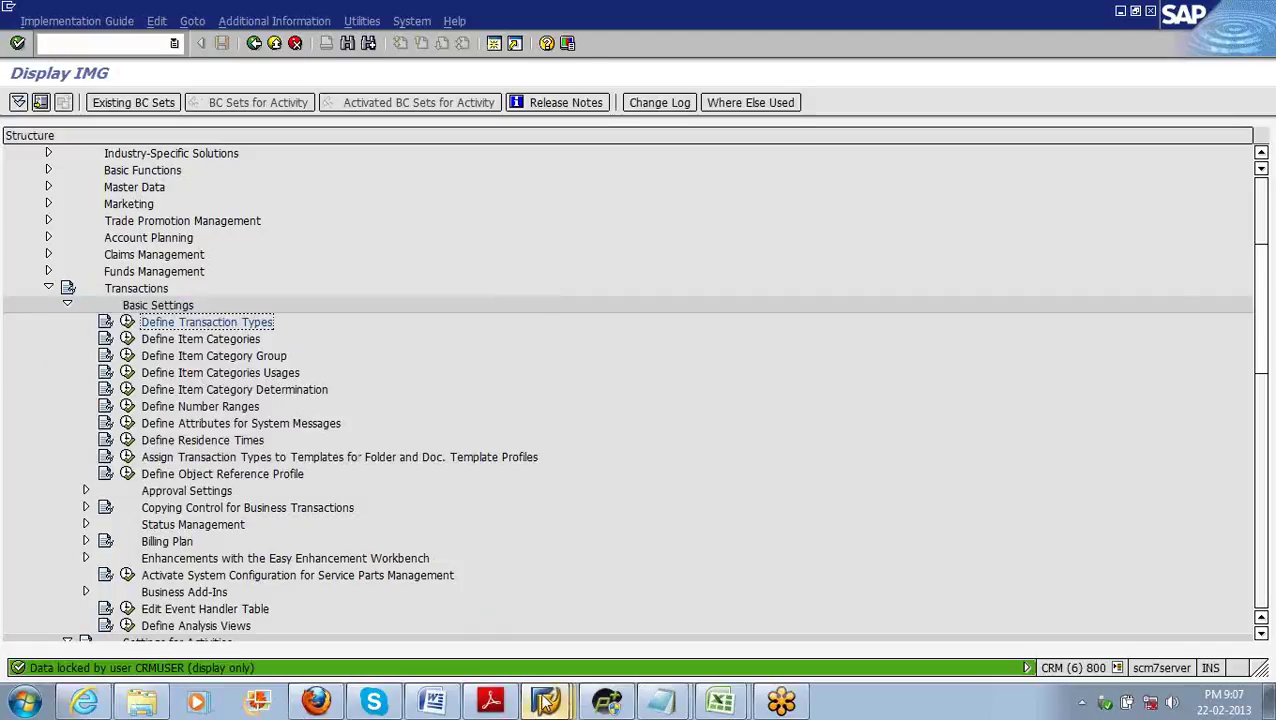
Step: Switch to the SAP session holding the Channel view and go back to the overview of transaction type definitions
left_click(547, 703)
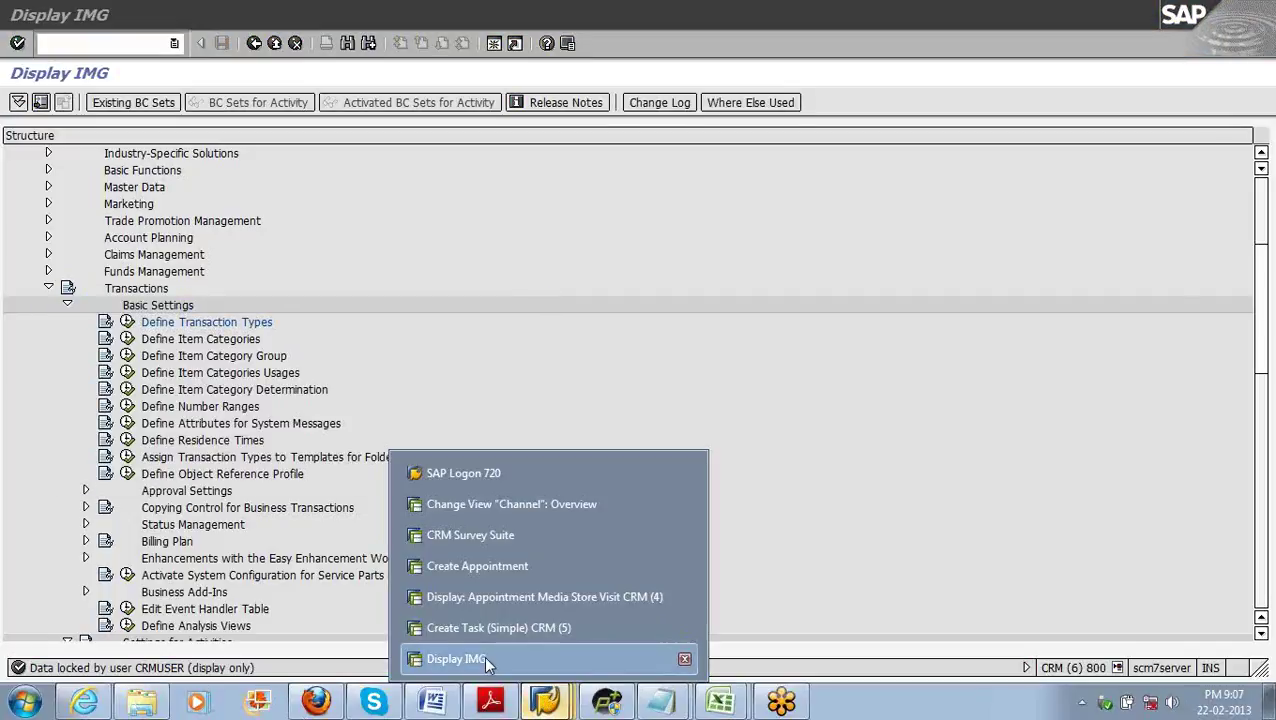
left_click(483, 655)
left_click(547, 703)
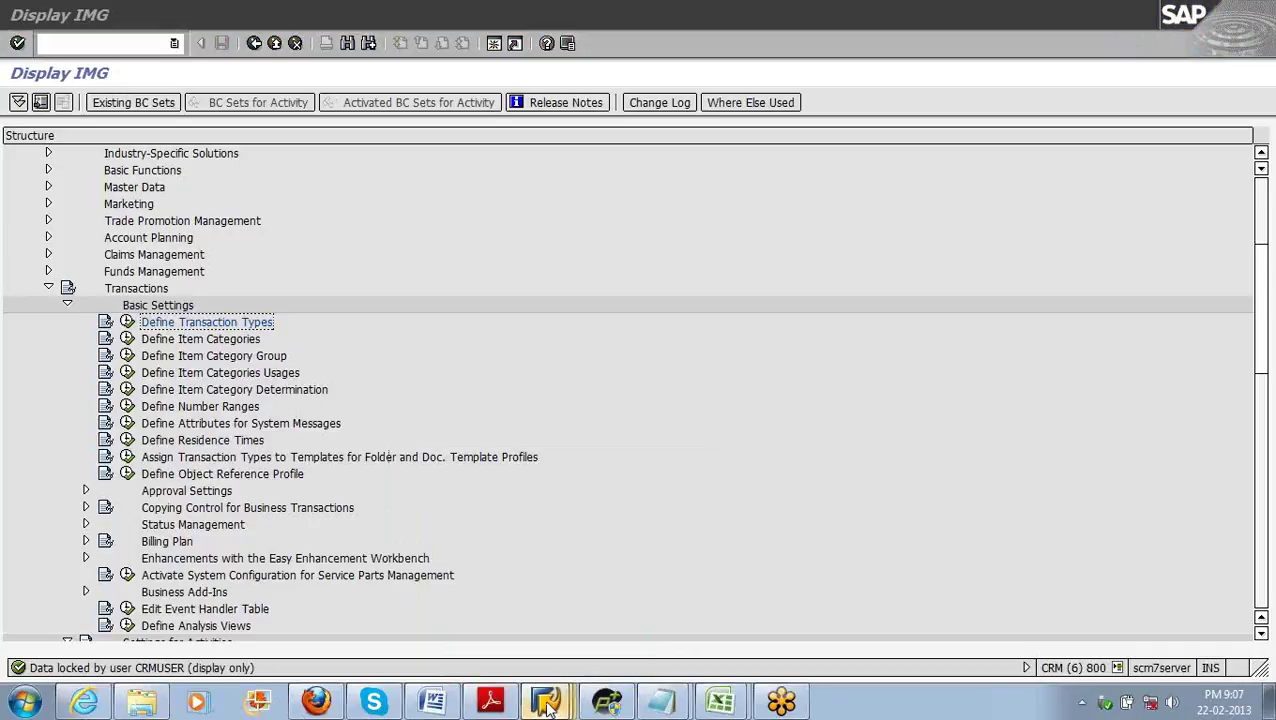
left_click(531, 514)
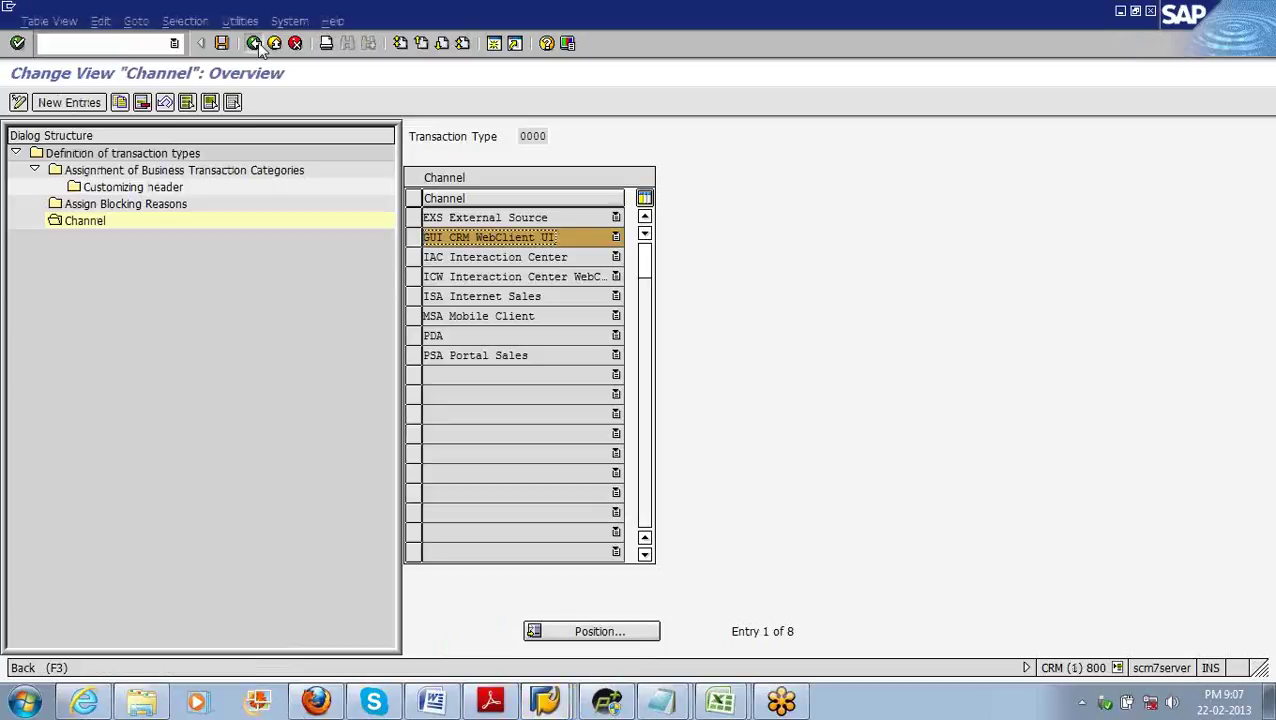
left_click(254, 43)
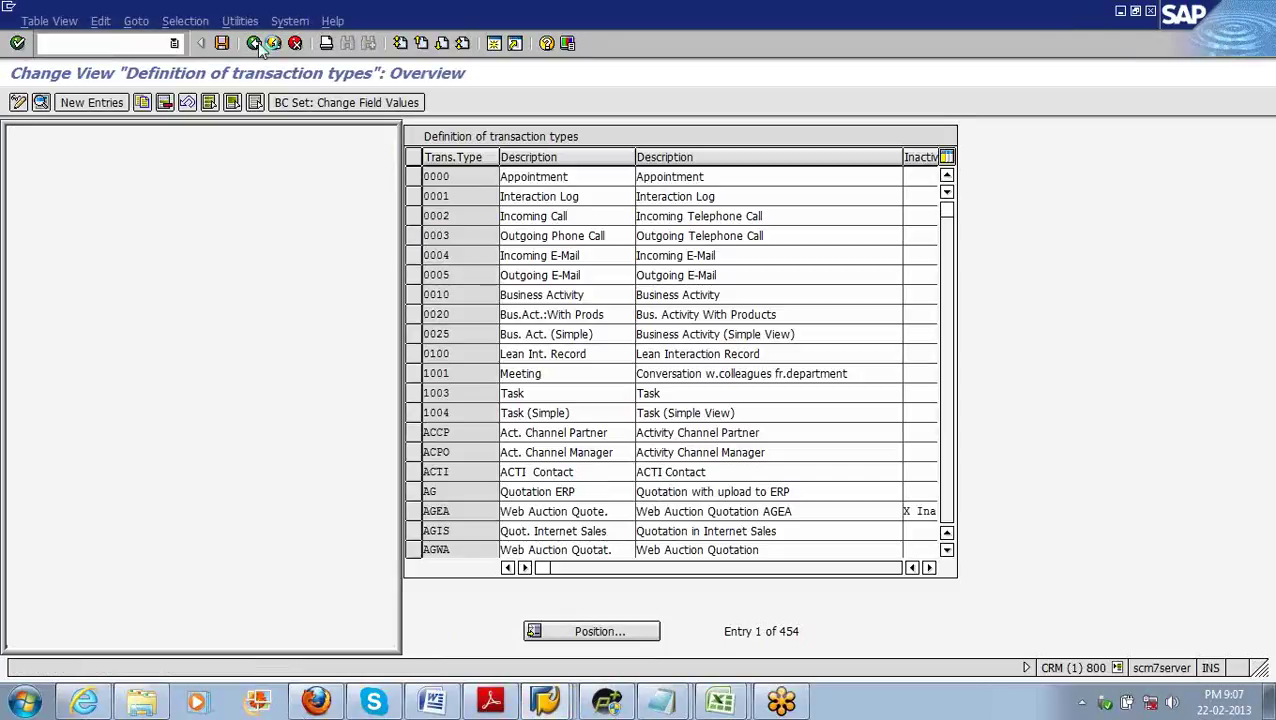
left_click(256, 44)
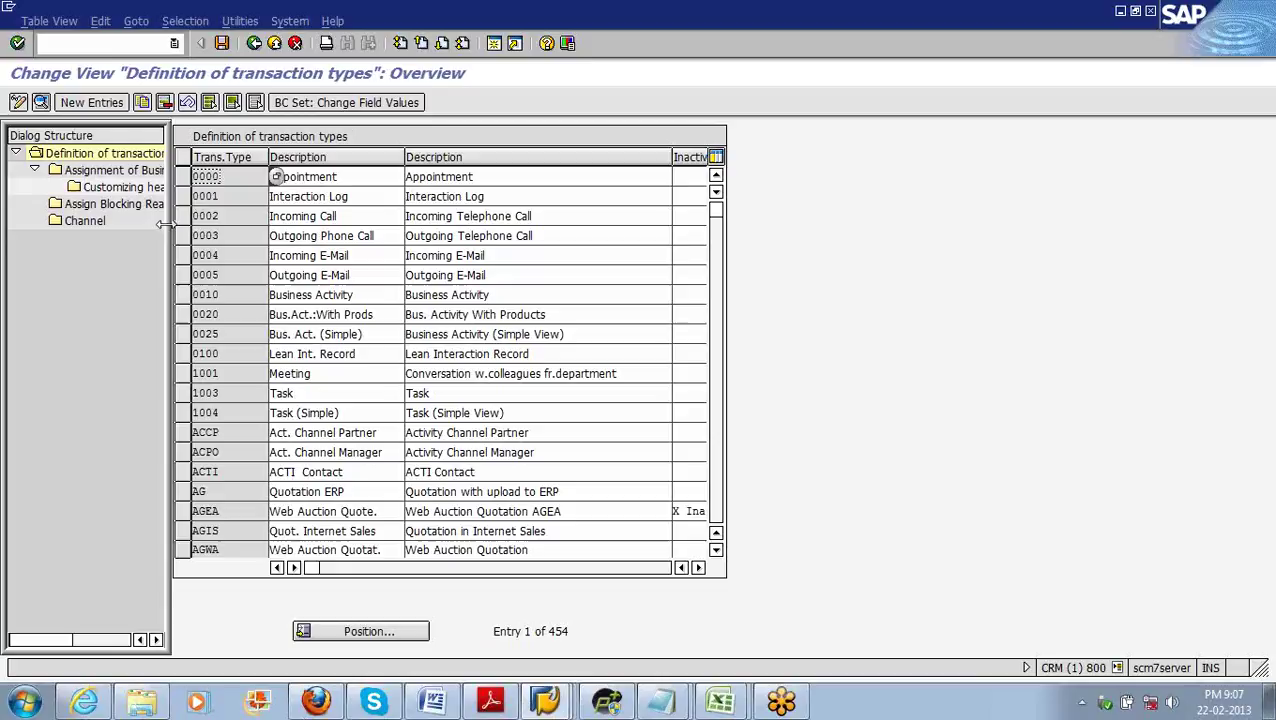
Step: Copy transaction type 0000 Appointment as YYYY with its dependent entries, making both descriptions "yy Appointment"
left_click_drag(163, 224, 260, 224)
left_click(330, 182)
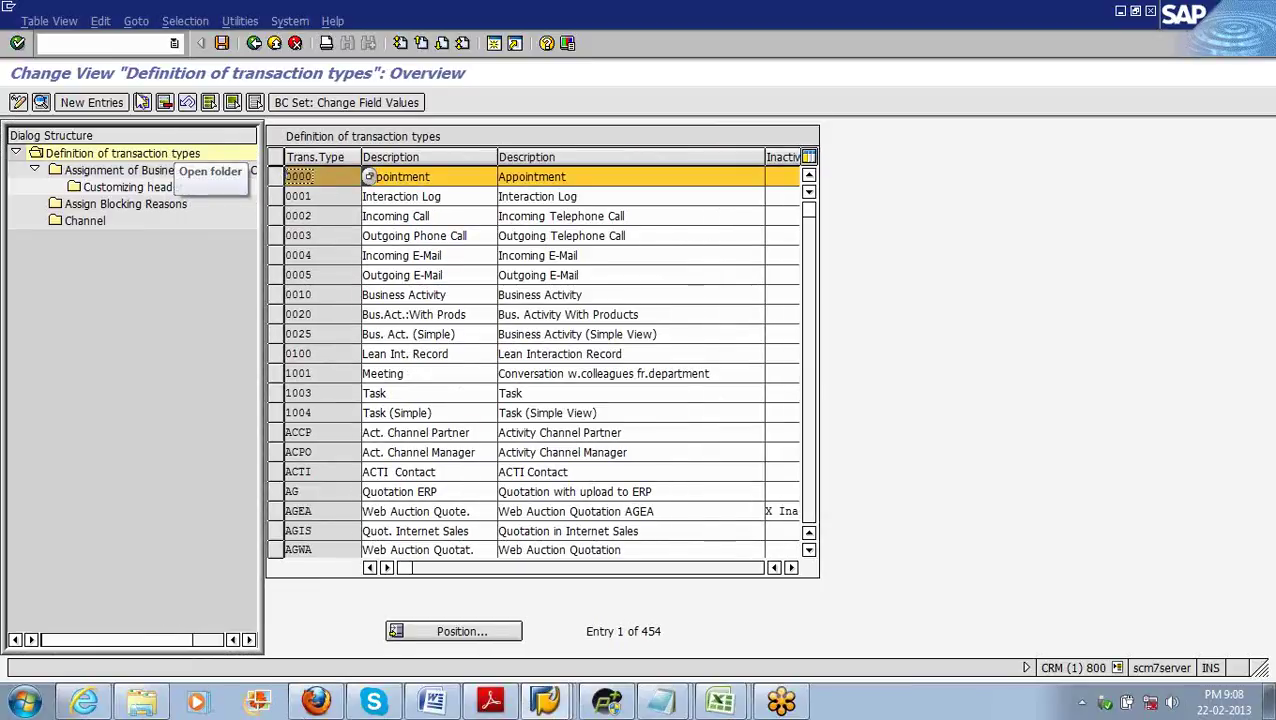
left_click(142, 104)
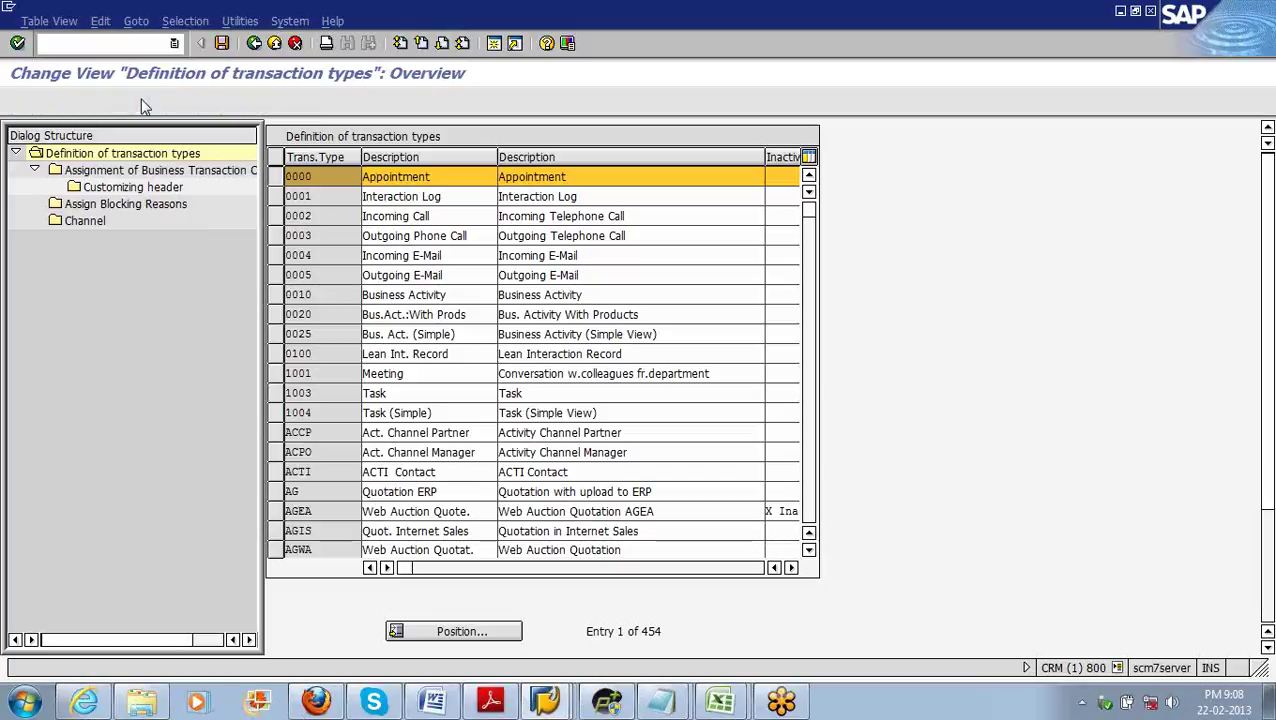
type("yyyy")
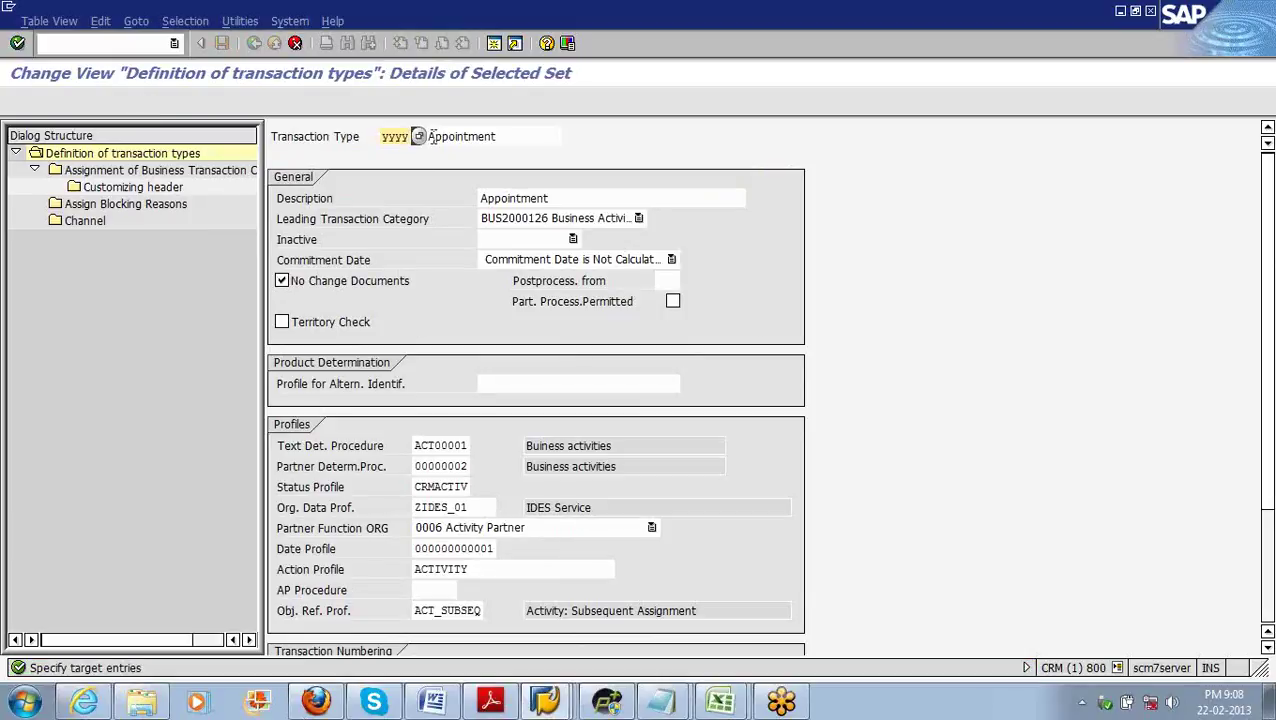
key("Tab")
type("yy")
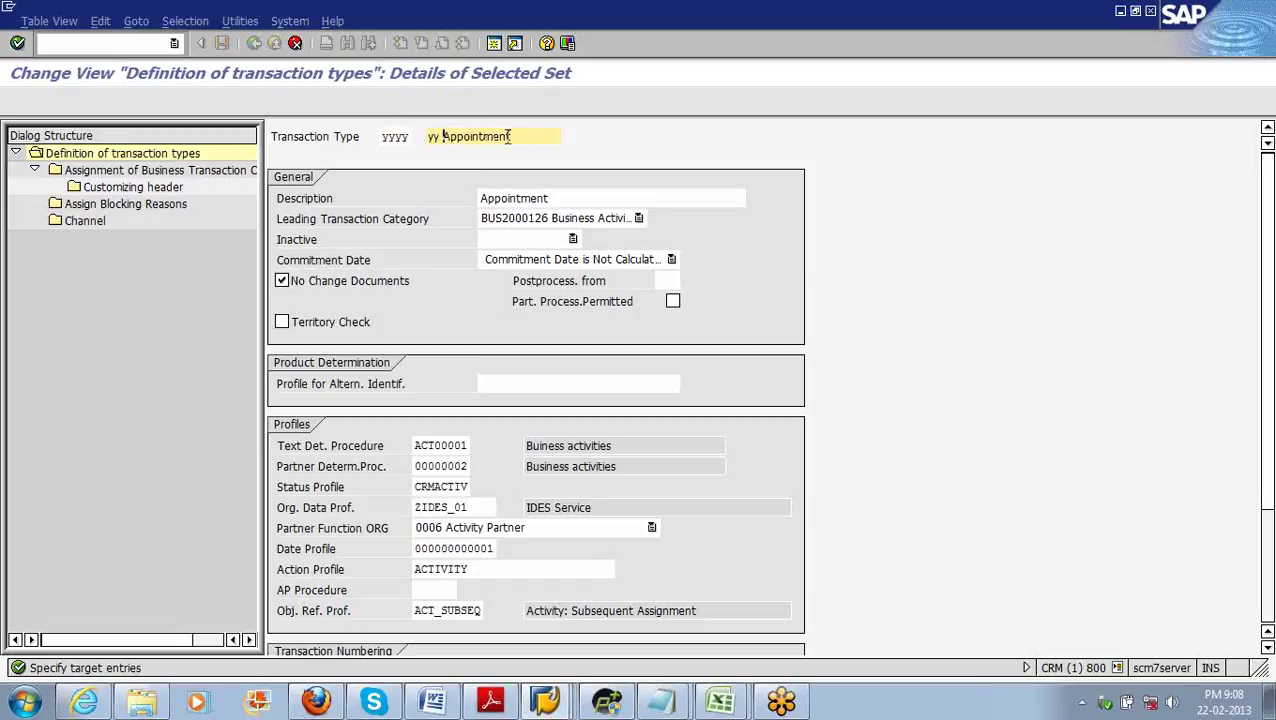
left_click(479, 196)
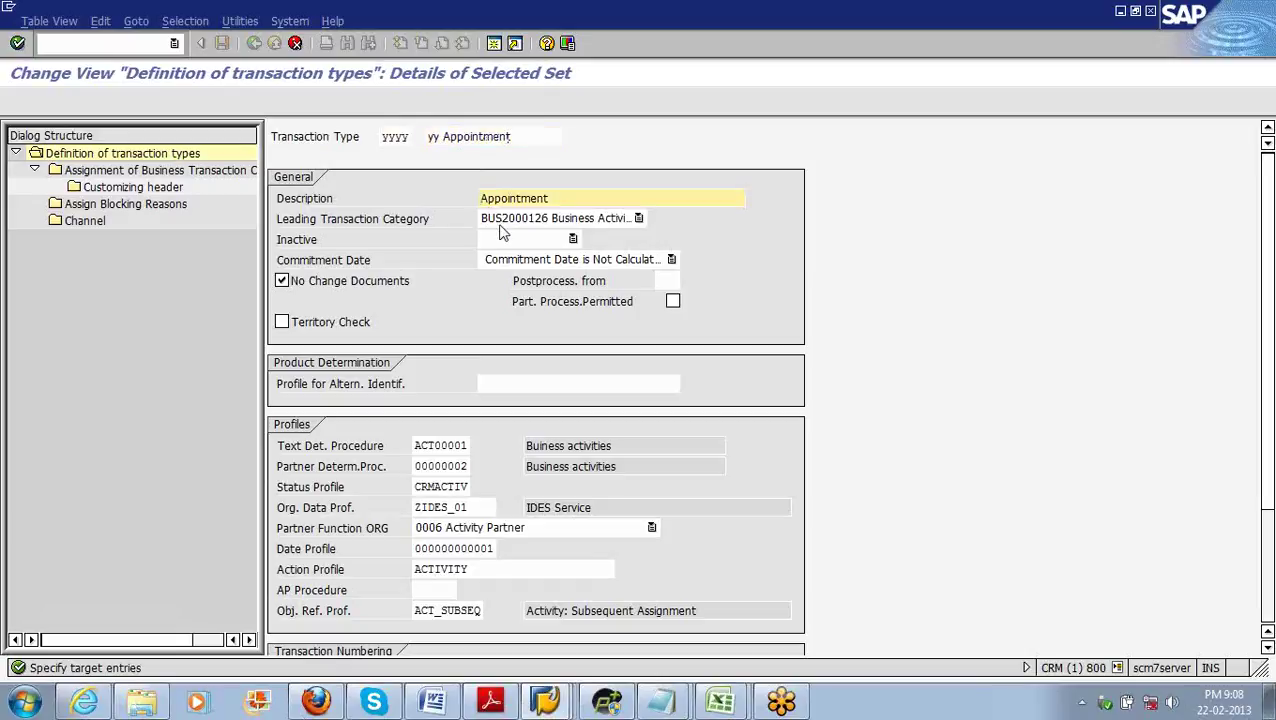
type("yy")
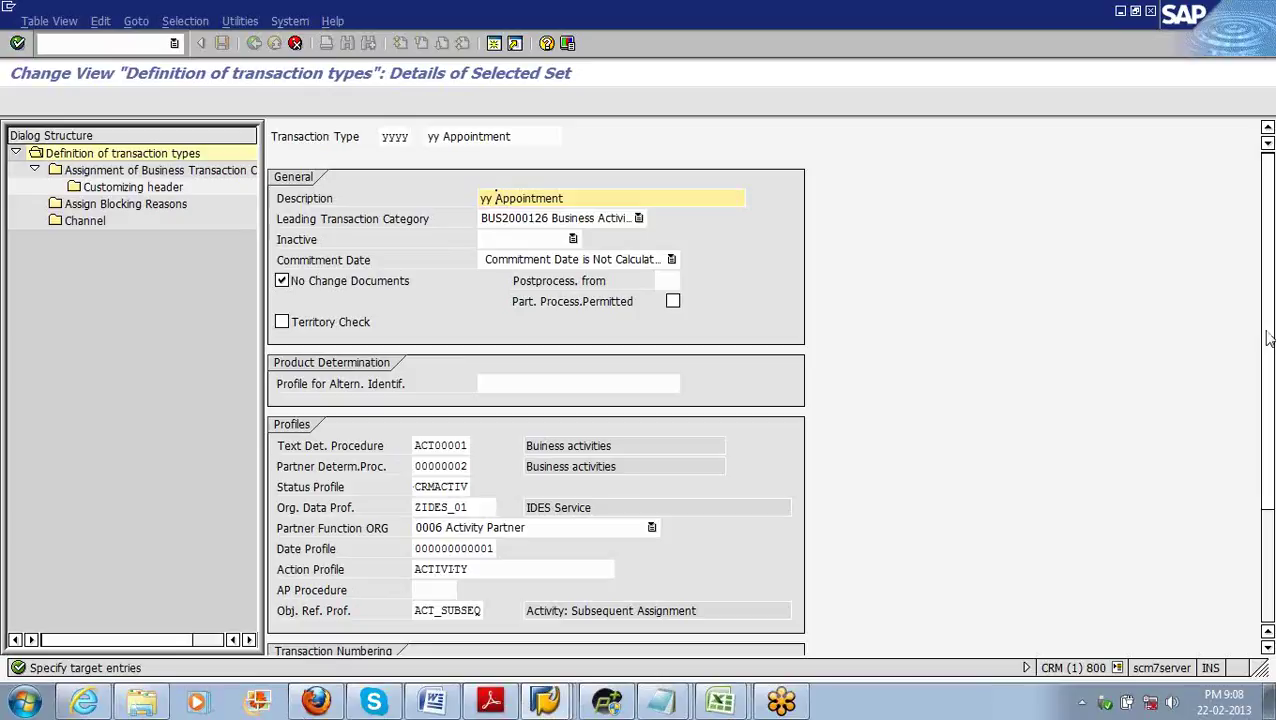
mouse_move(1268, 338)
left_mouse_down()
mouse_move(1268, 450)
mouse_move(1268, 340)
left_mouse_up()
left_click(588, 218)
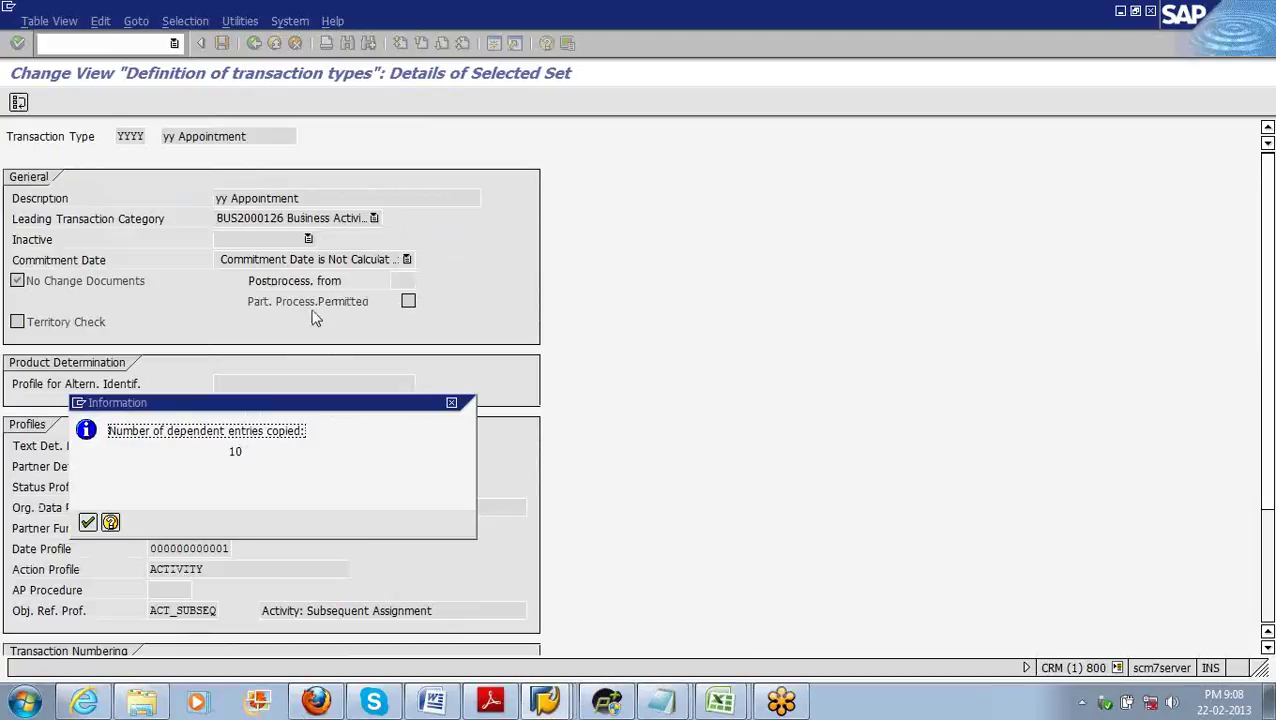
left_click(88, 524)
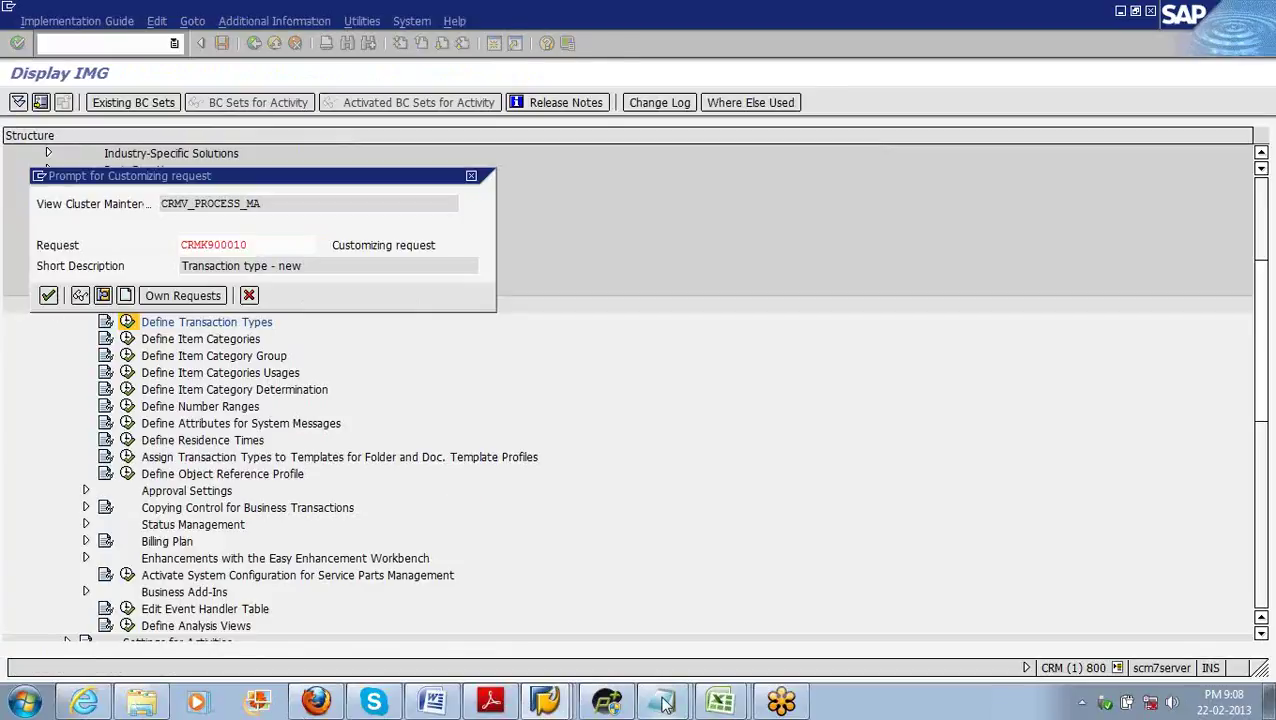
Step: Switch to the Notepad notes and add the line "Transaction Type = YYYY (YY Appointment)" below the category entry
mouse_move(664, 706)
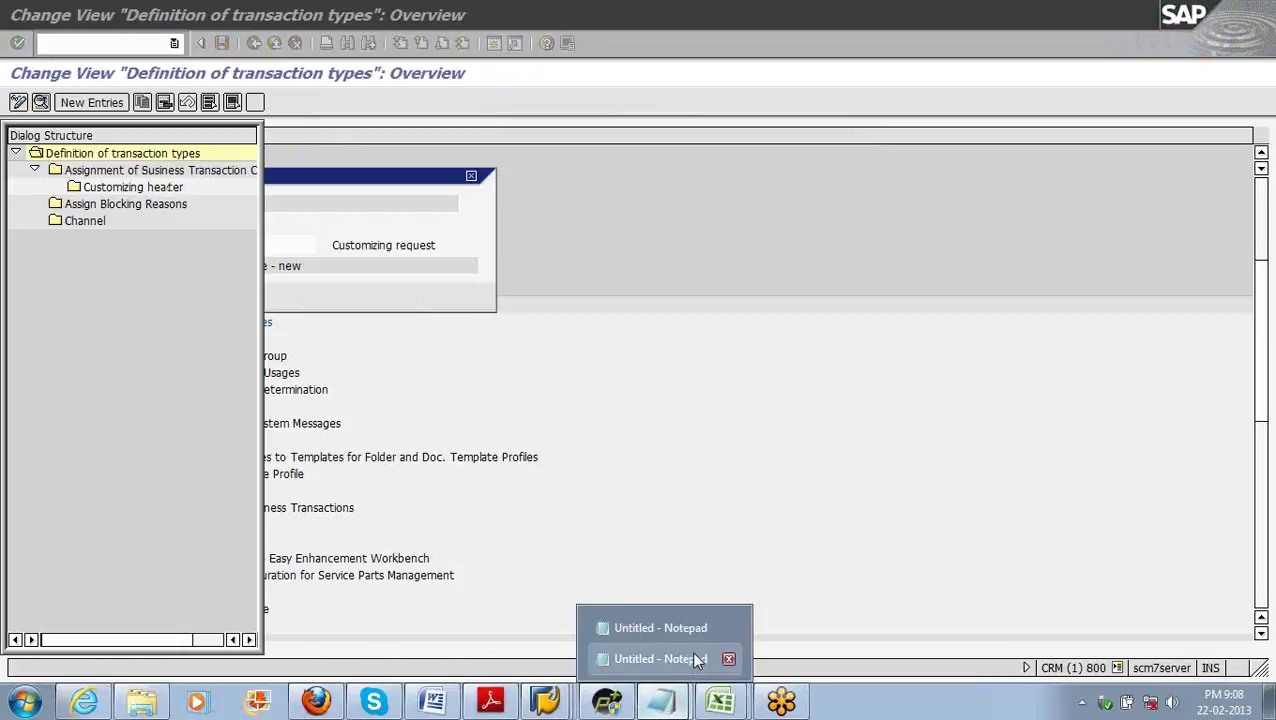
left_click(660, 659)
key("Return")
type("Transa")
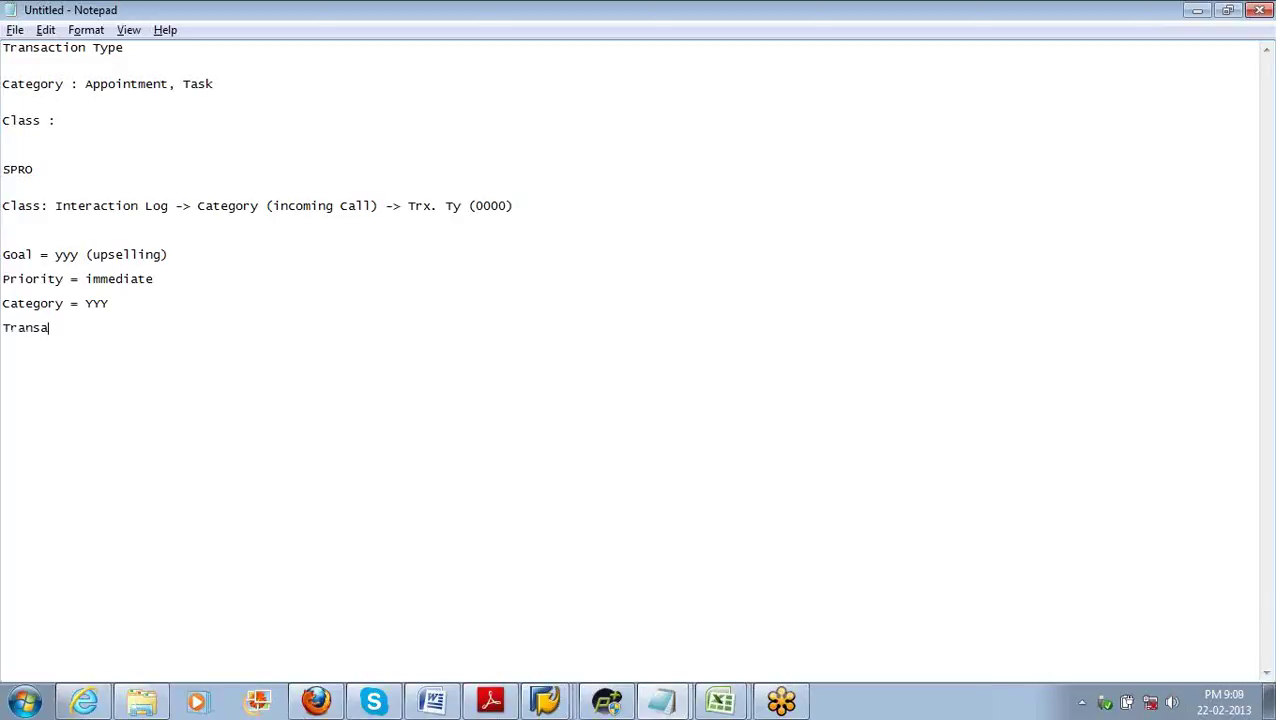
type("ction Type = YYYY (YY Appointme")
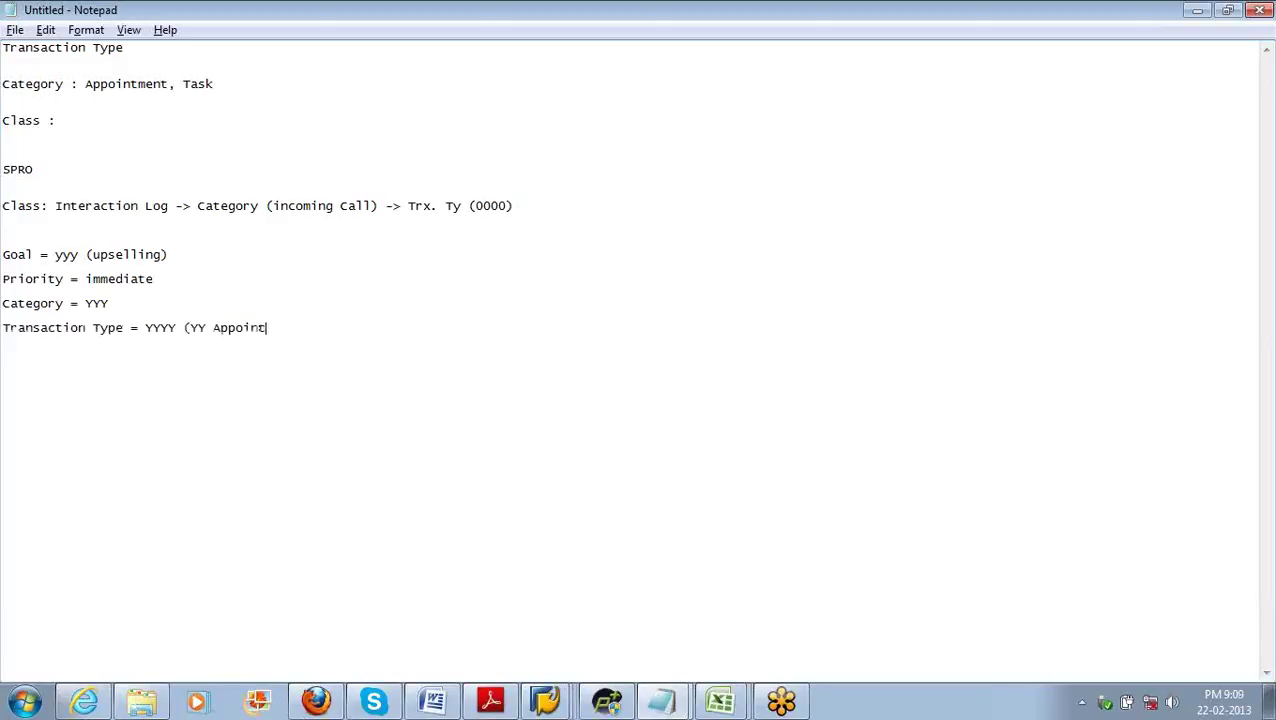
type("nt)")
key("Return")
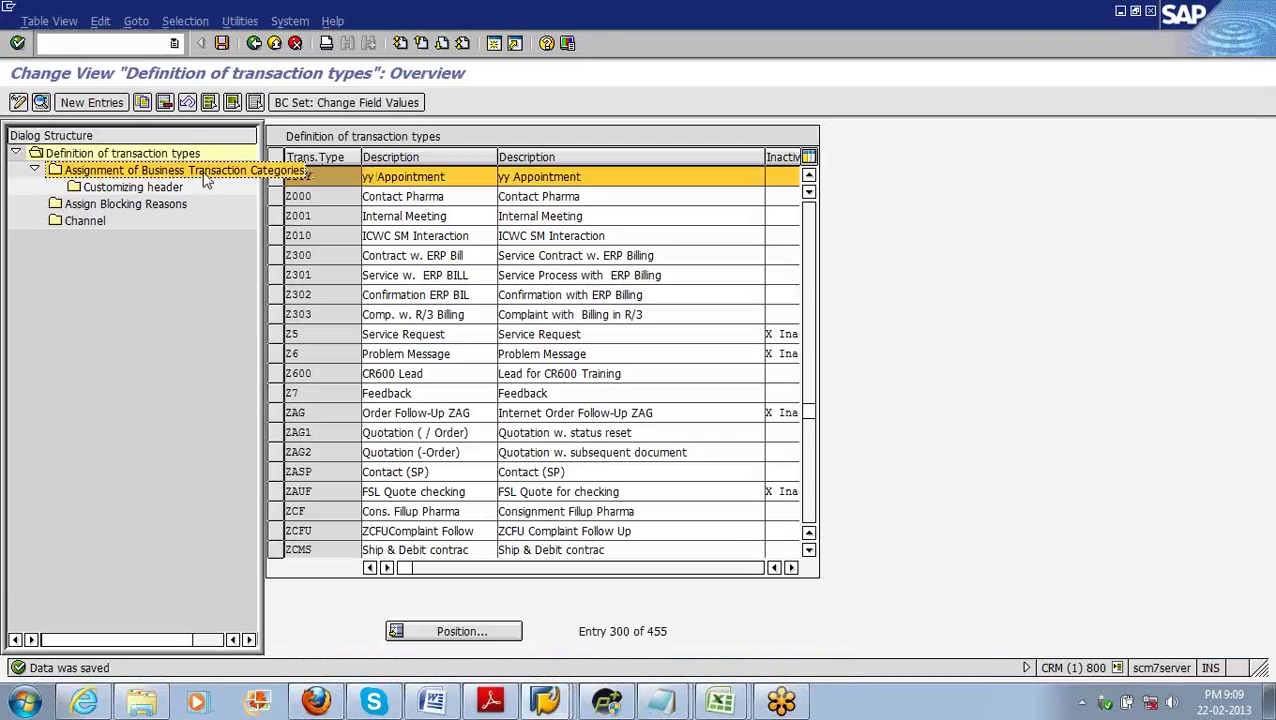
Step: Open the customizing header under transaction type YYYY's Business Activity category assignment
left_click(207, 176)
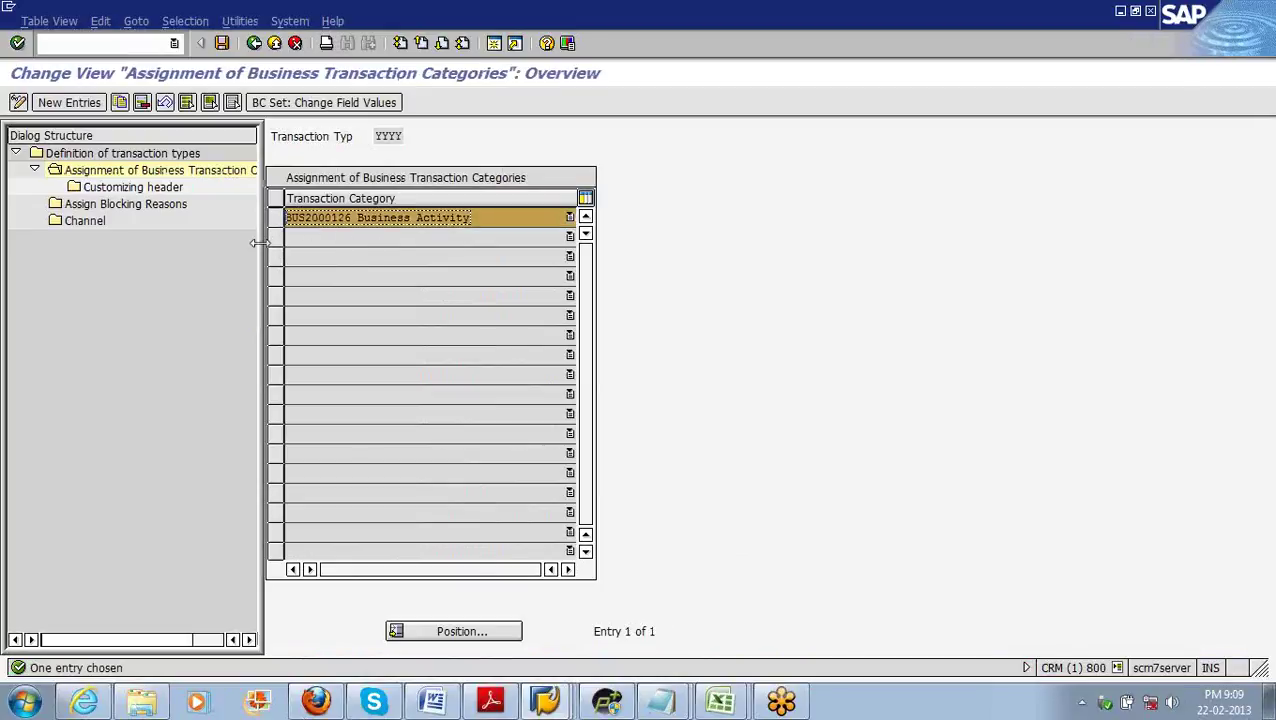
left_click_drag(258, 243, 528, 248)
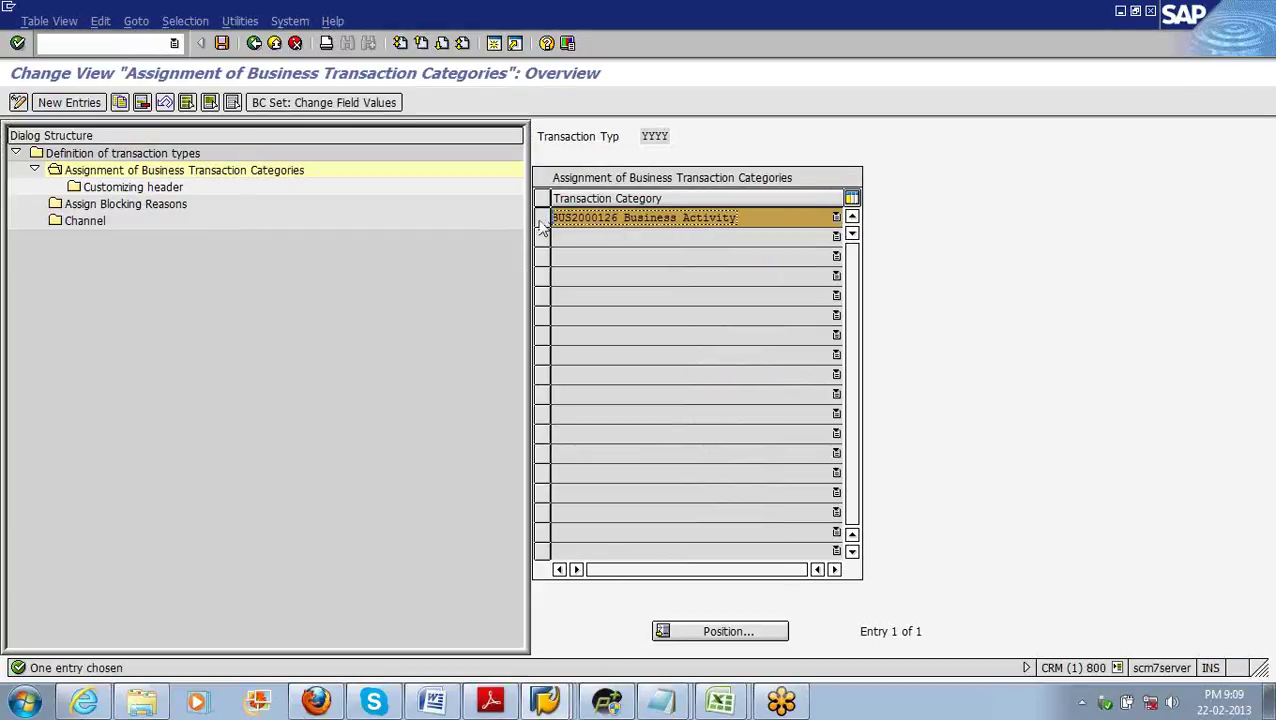
left_click(145, 189)
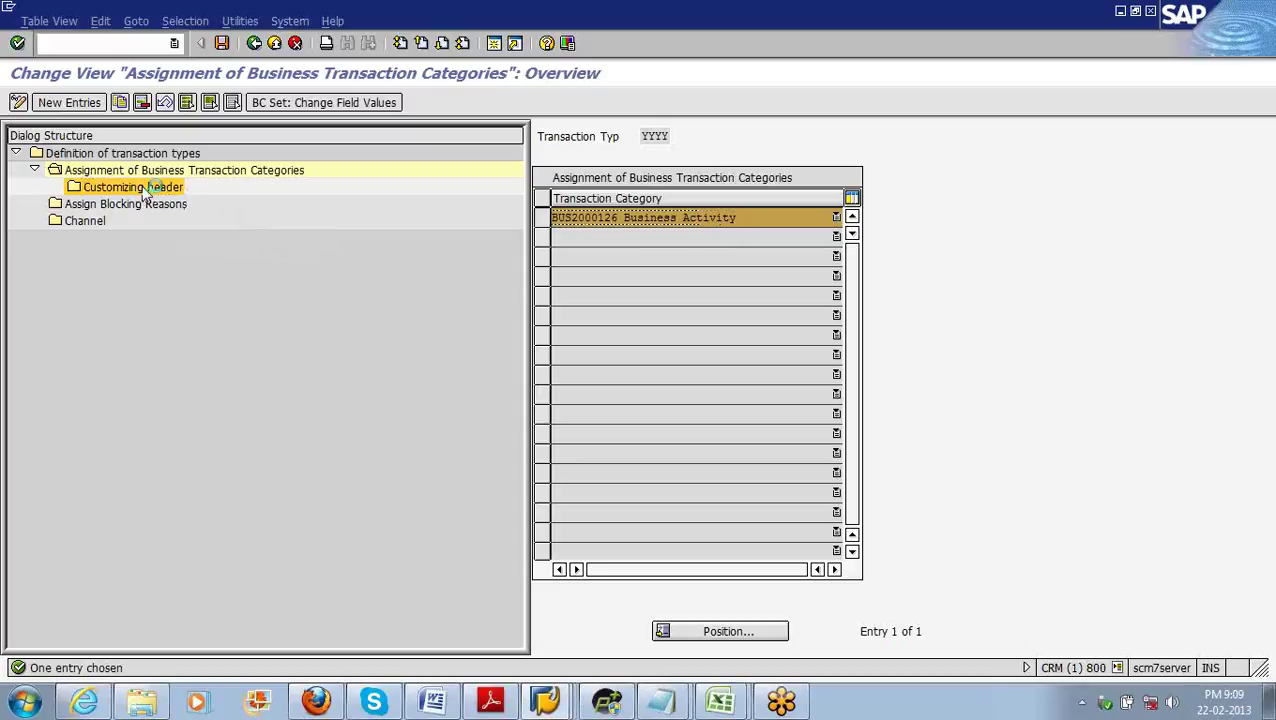
double_click(145, 189)
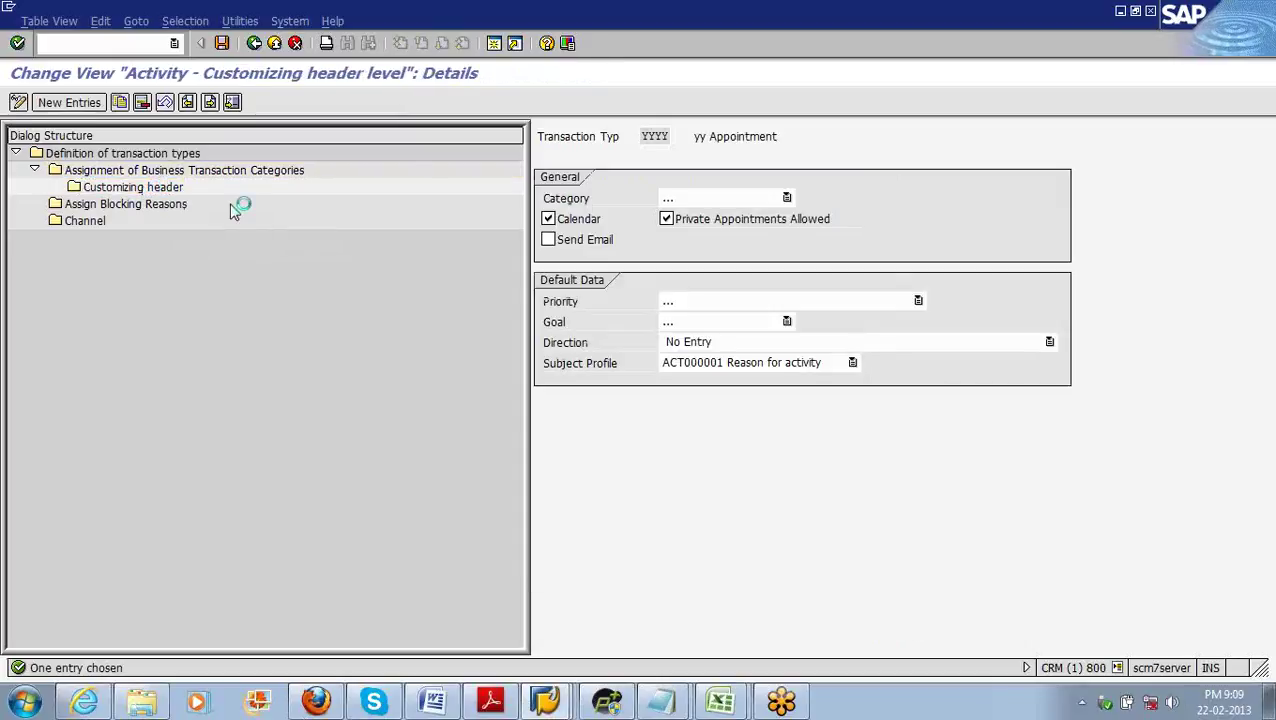
Step: Set the header's category to YYY yy Appointment and disallow private appointments
left_click(786, 198)
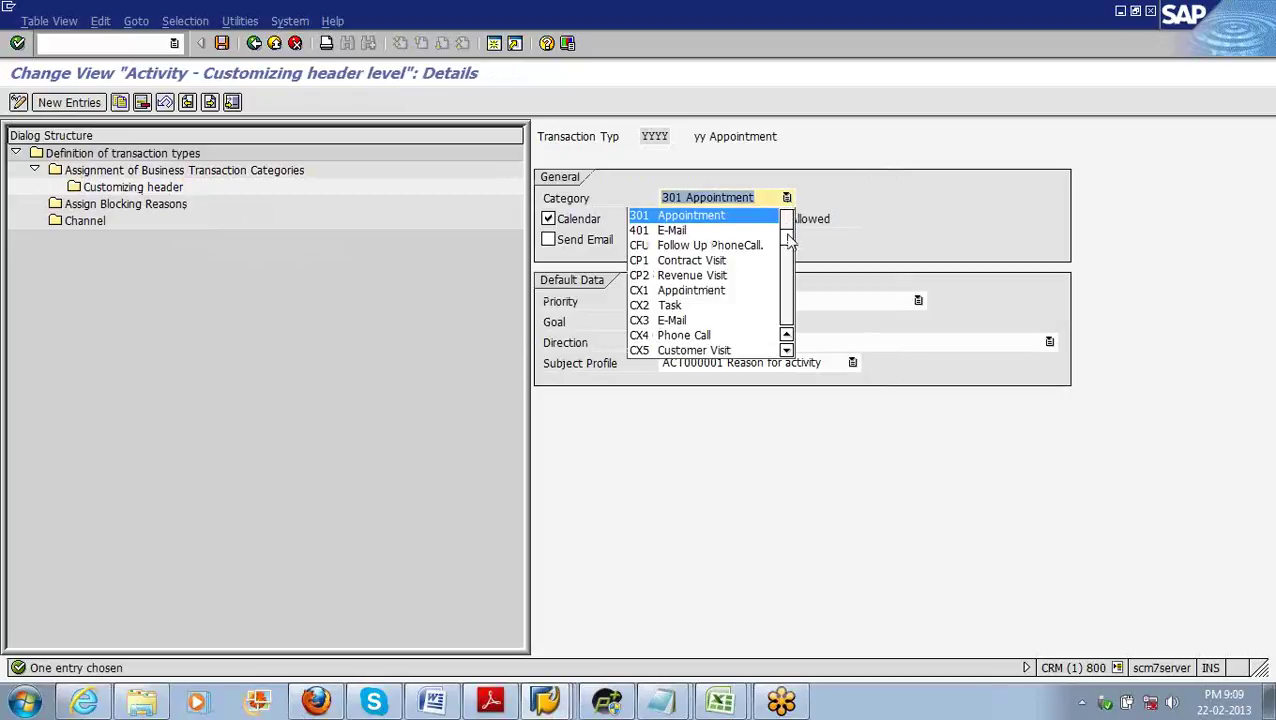
left_click_drag(789, 238, 779, 313)
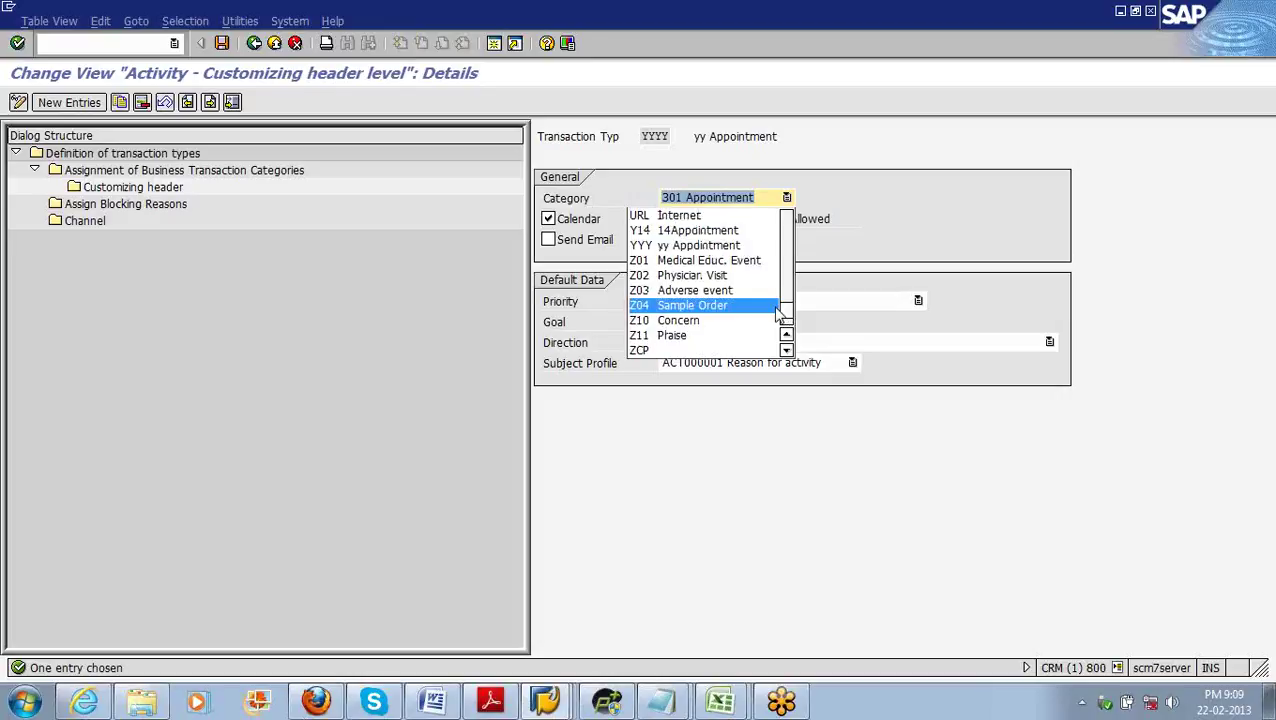
left_click(705, 245)
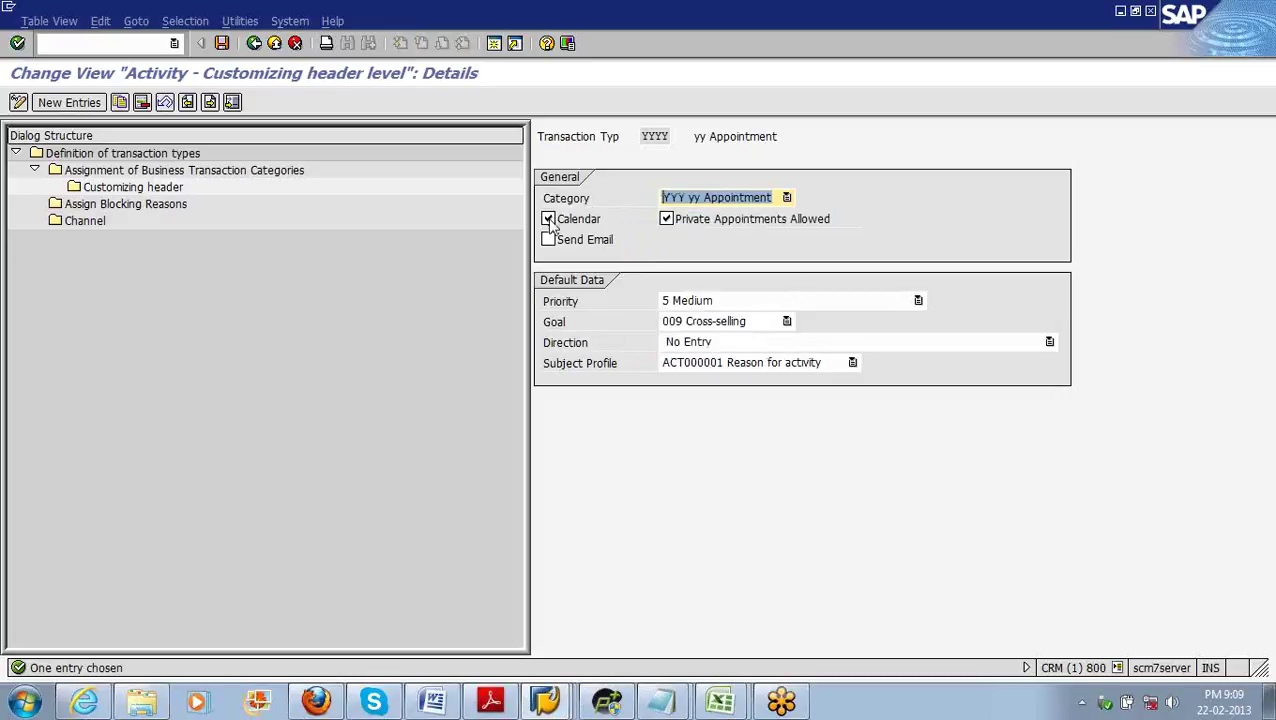
left_click(666, 219)
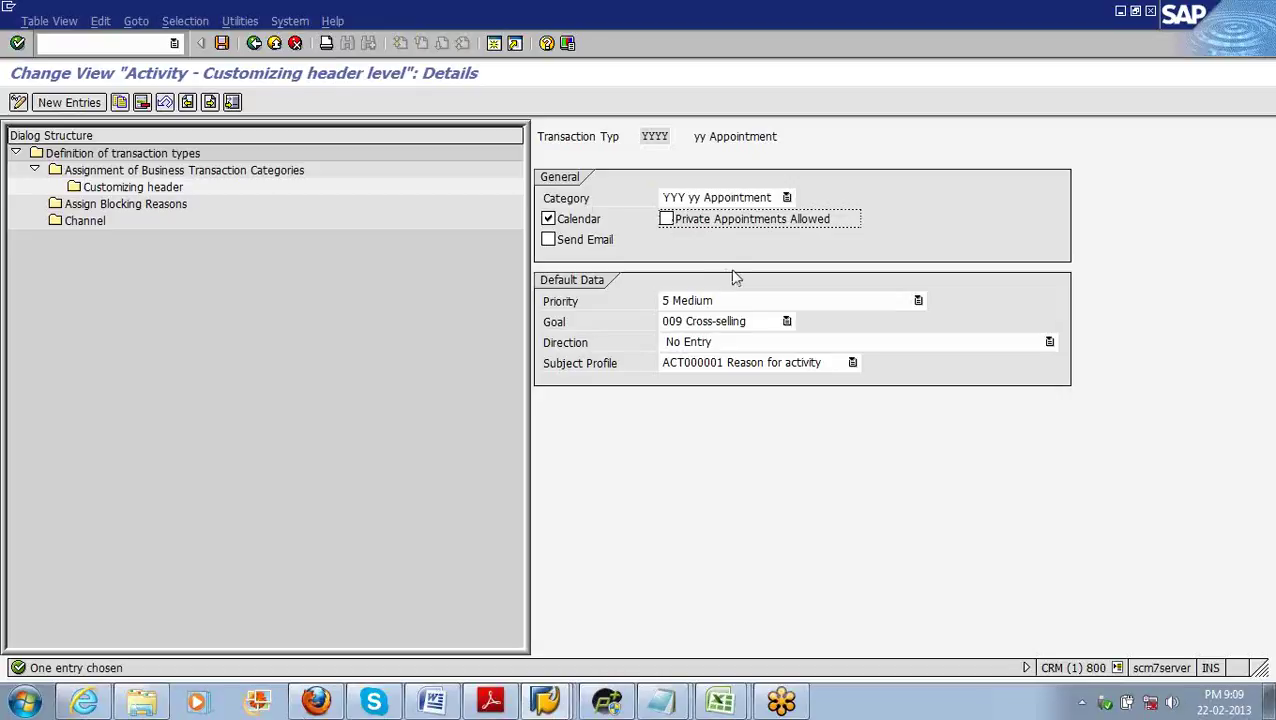
Step: Set the default priority to 6 Immediate and the default goal to YYY Upselling
left_click(918, 301)
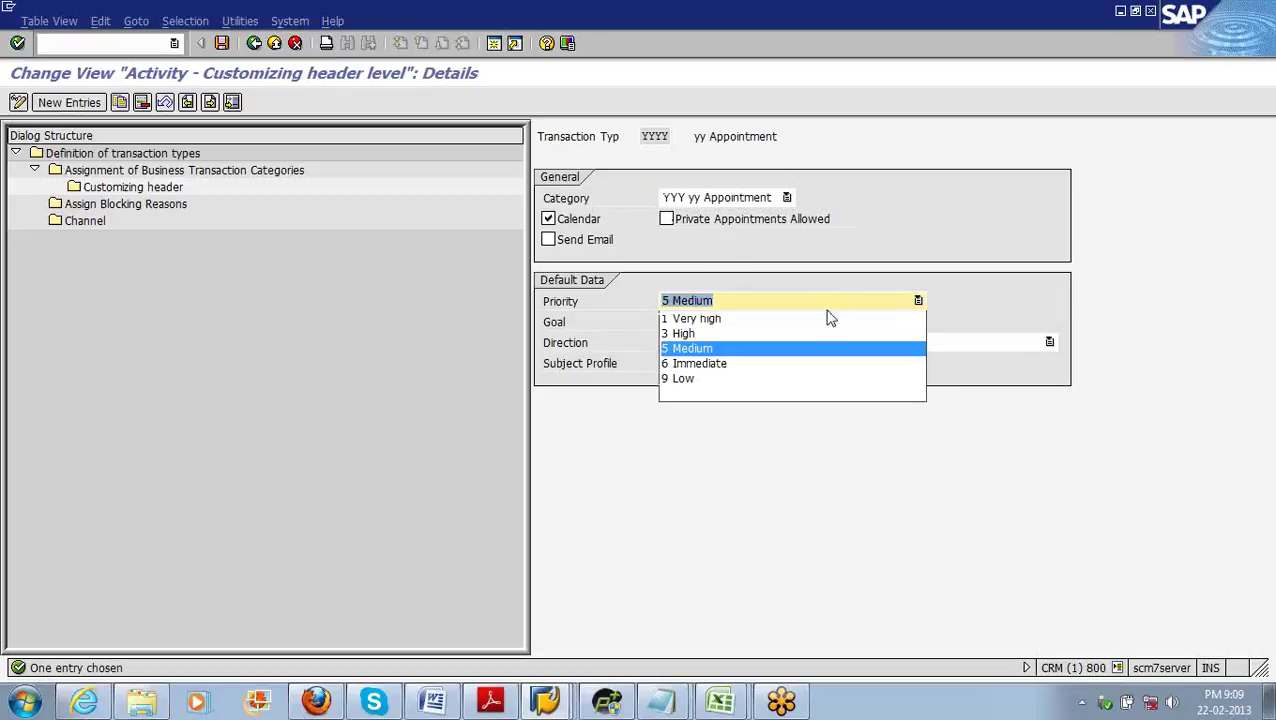
left_click(755, 364)
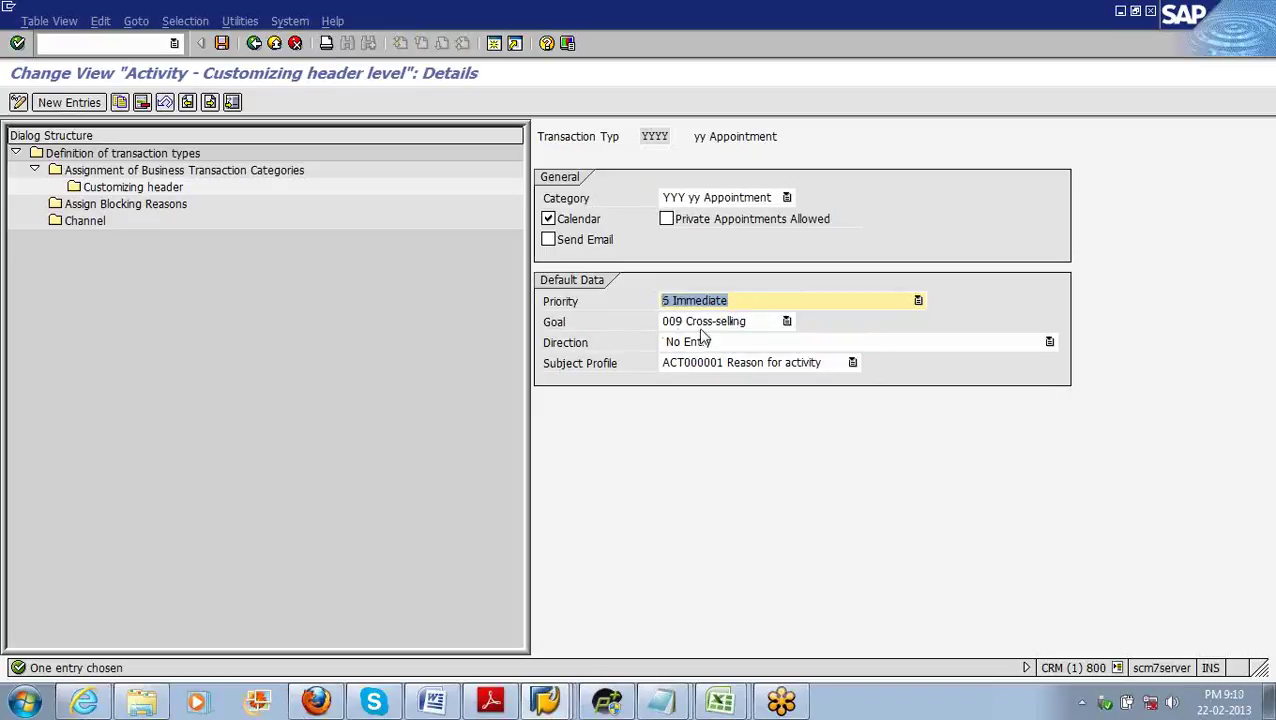
left_click(787, 323)
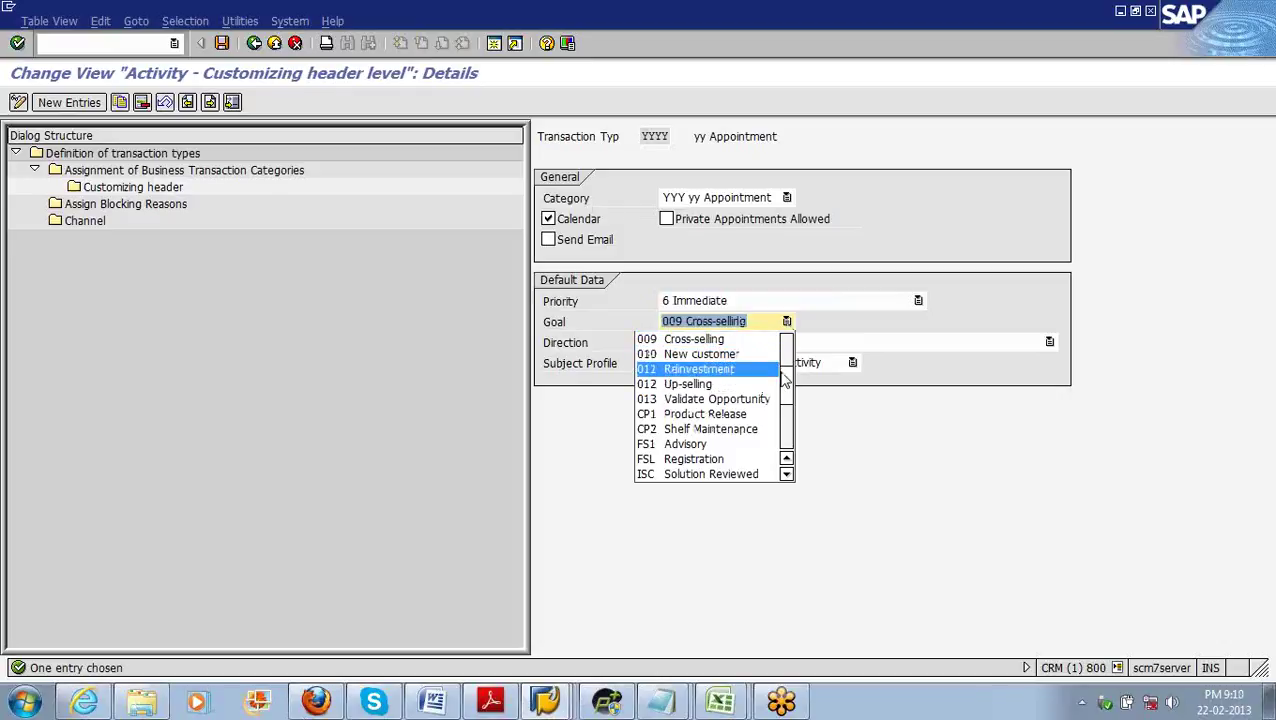
scroll(790, 390, "down", 1)
scroll(790, 415, "down", 3)
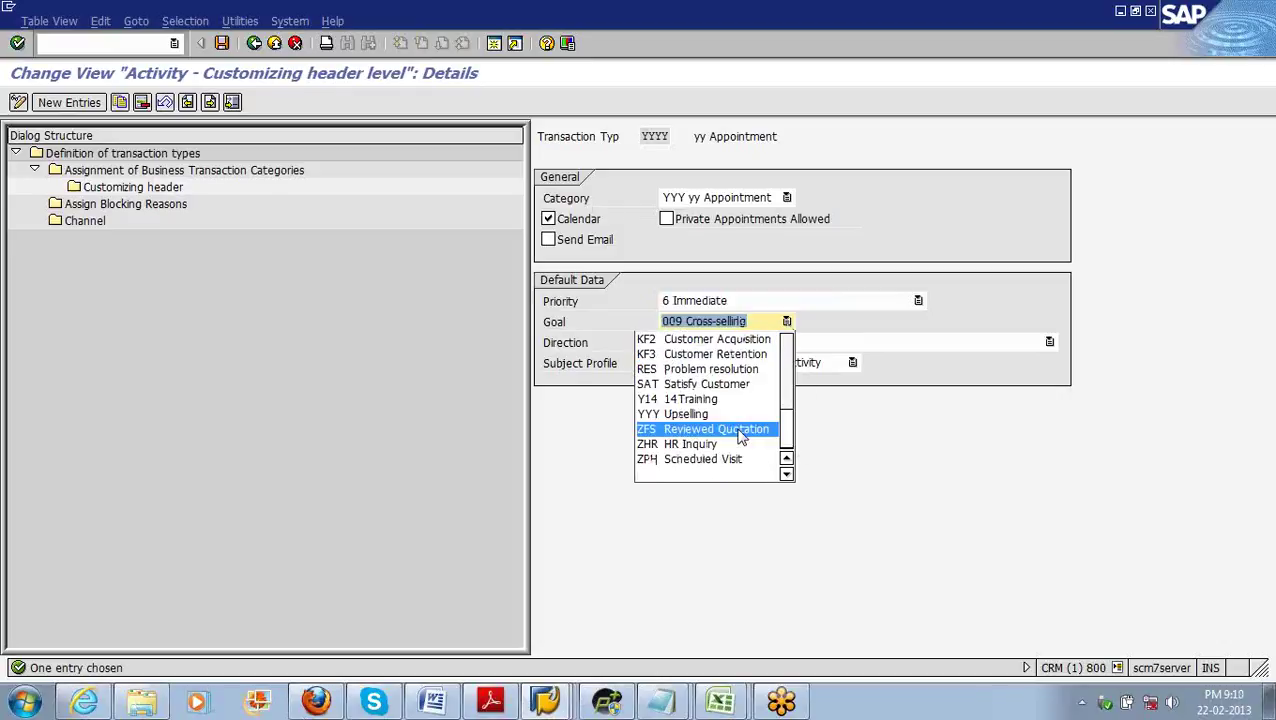
left_click(705, 415)
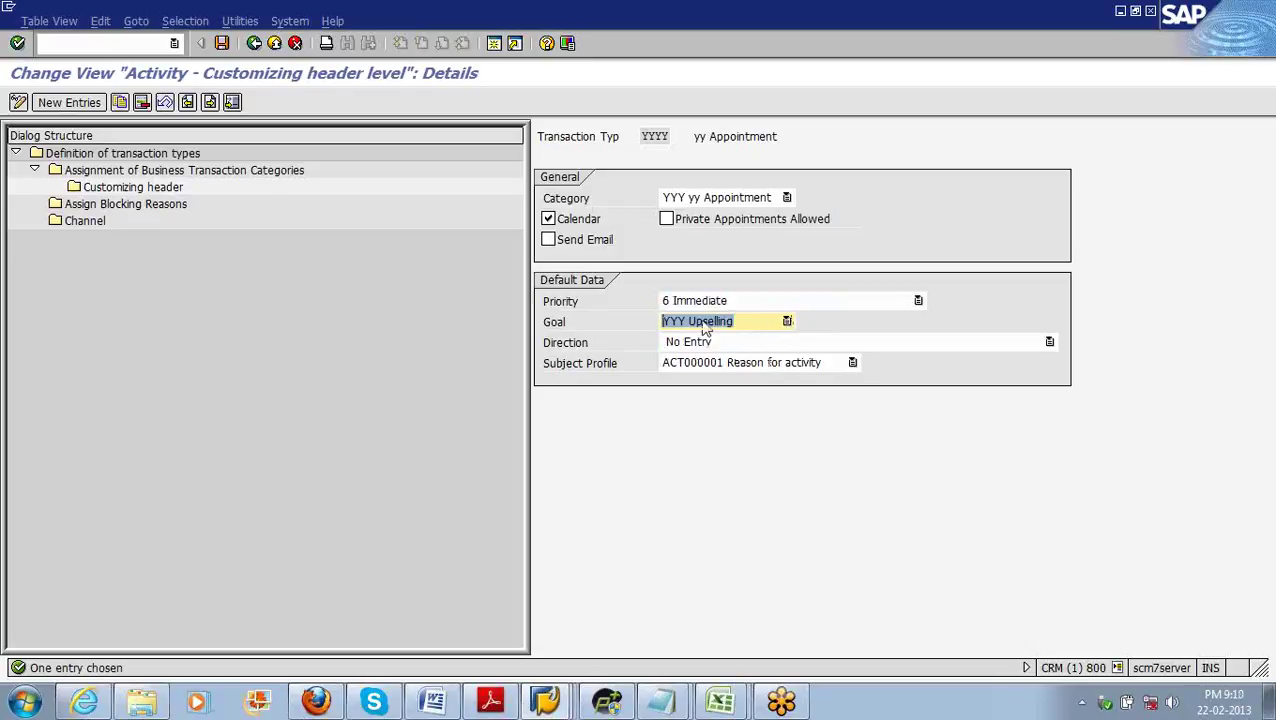
key("Return")
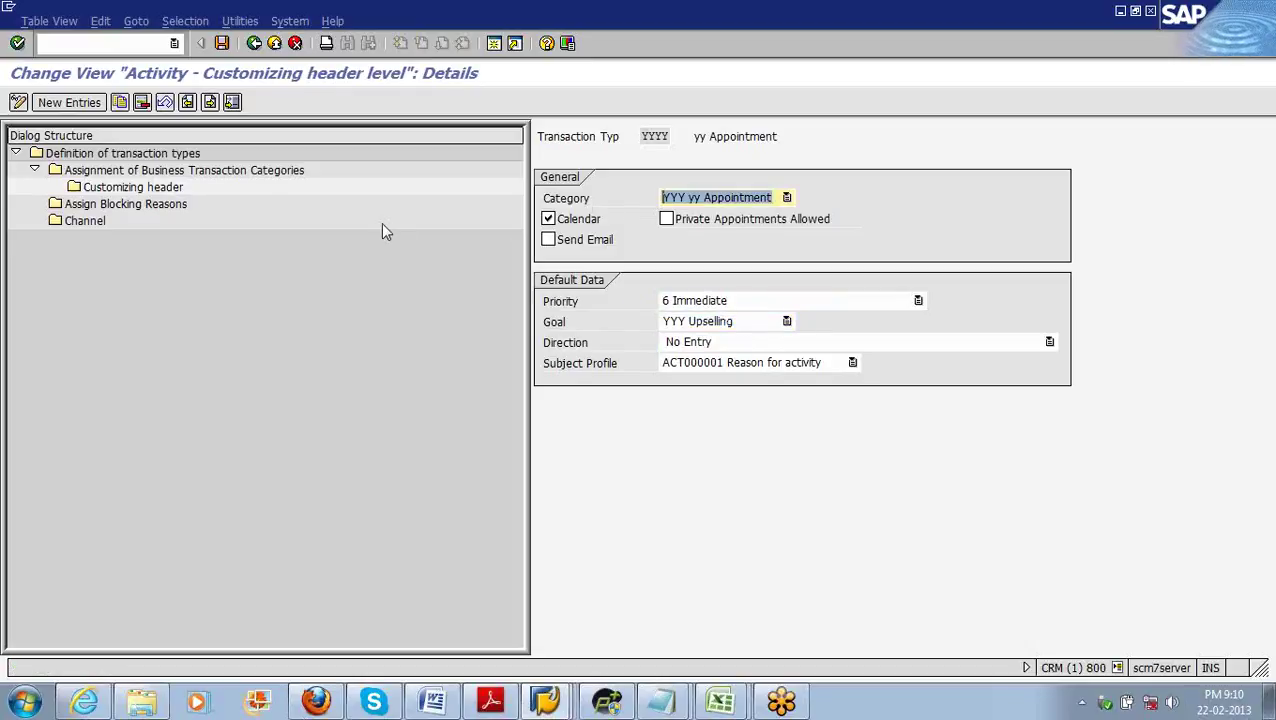
Step: Save the customizing header of transaction type YYYY and check the channels assigned to it, including GUI CRM WebClient UI
left_click(222, 43)
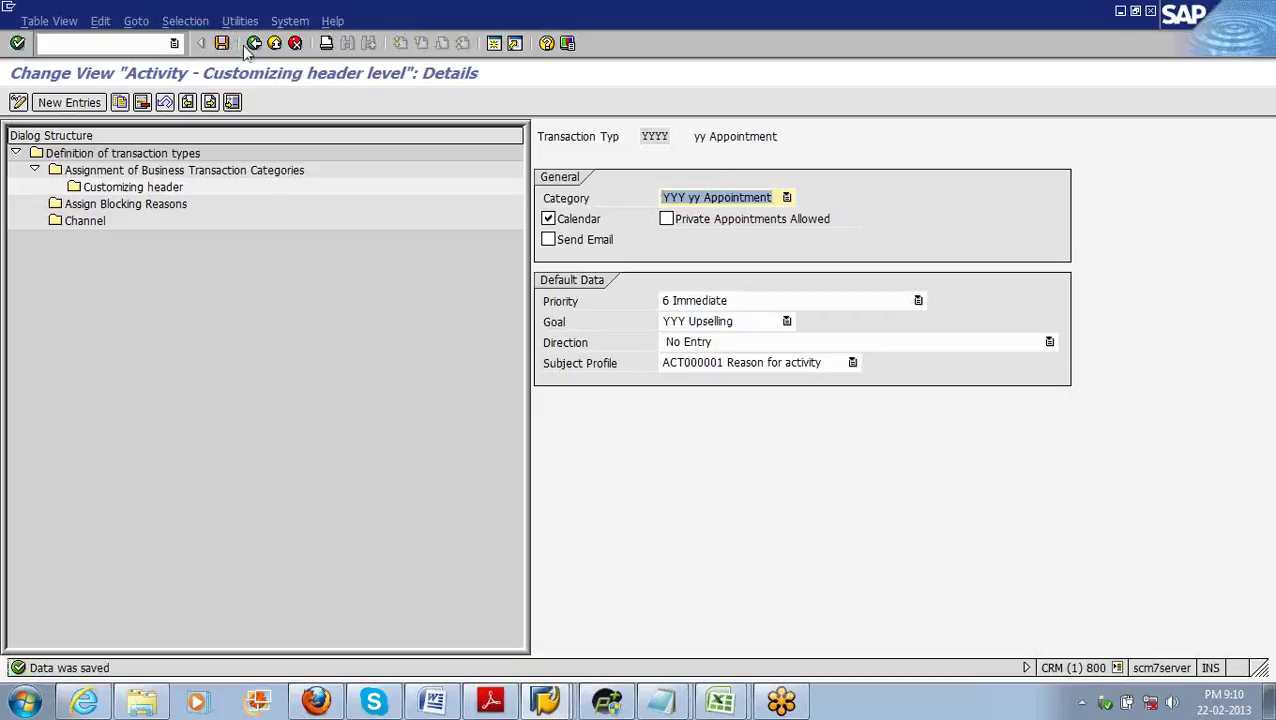
left_click(97, 222)
double_click(97, 222)
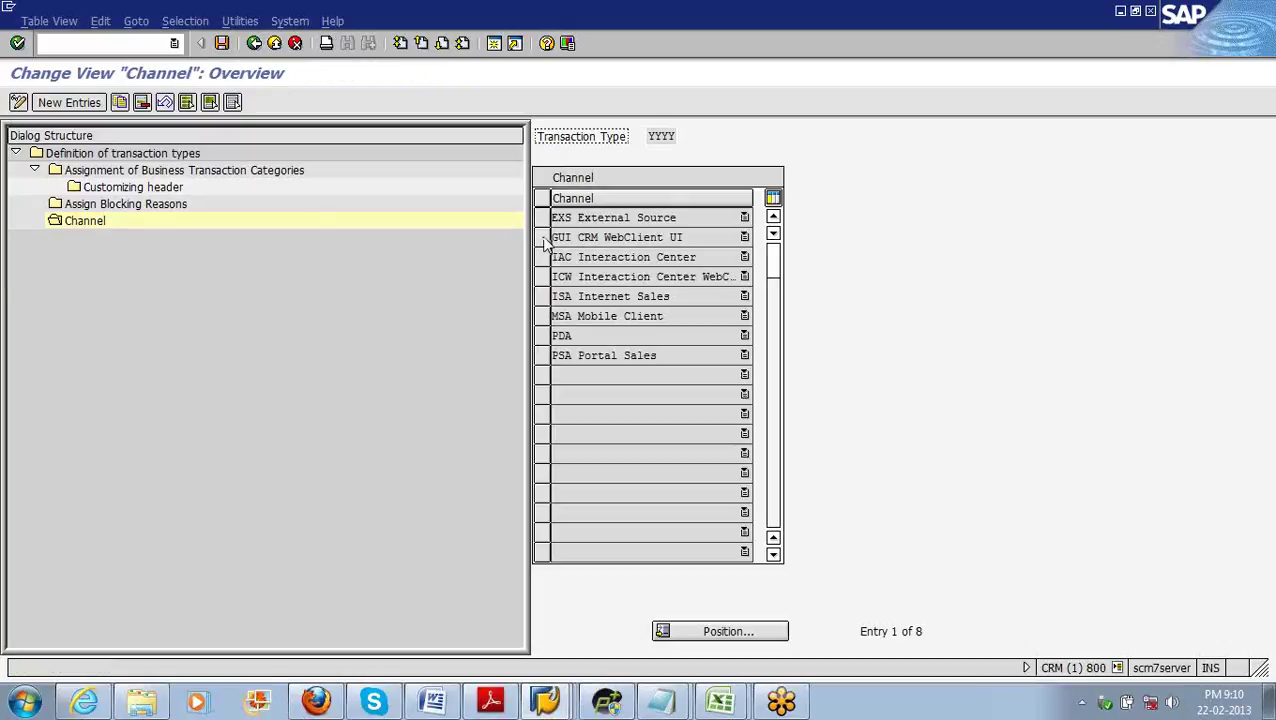
left_click(545, 241)
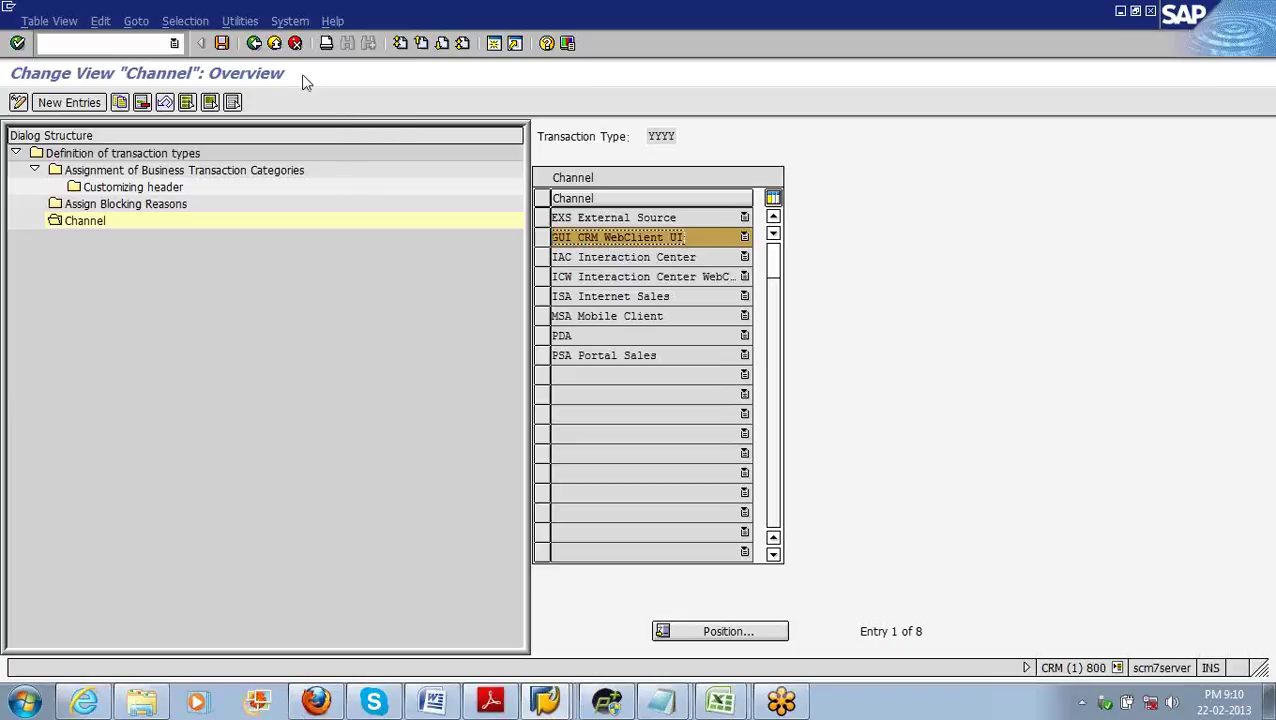
left_click(254, 43)
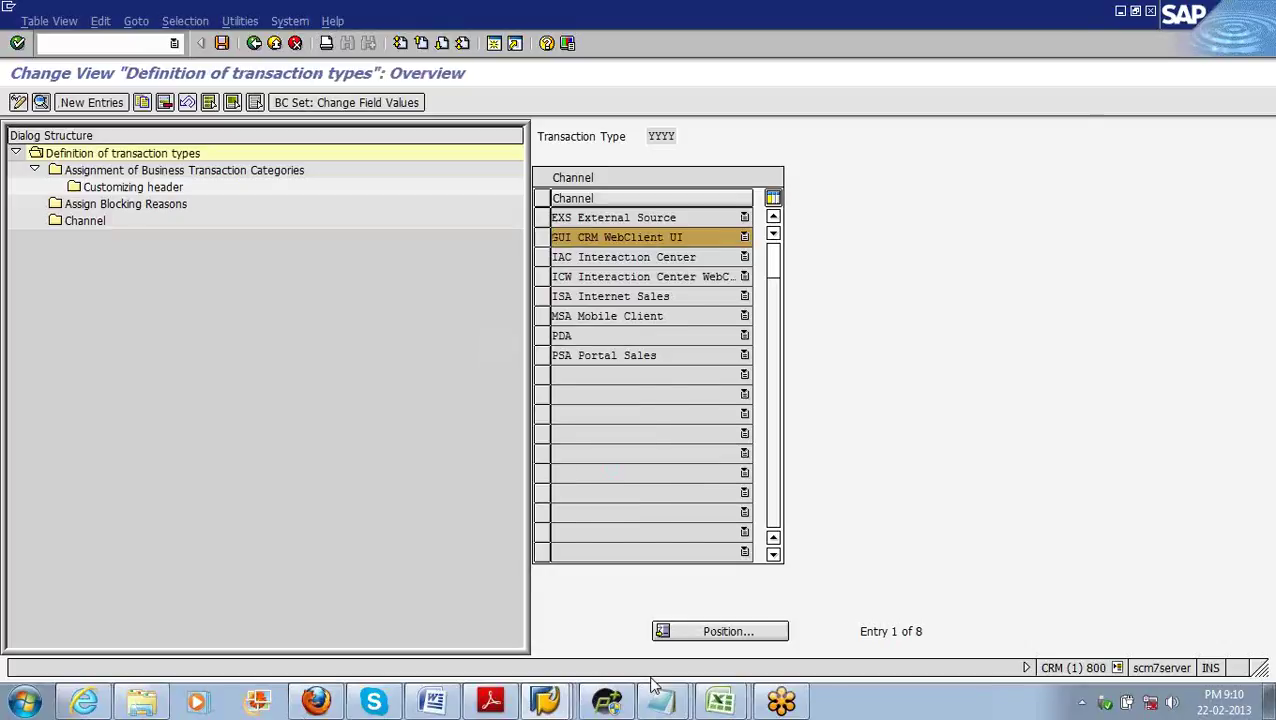
Step: Switch to the Notepad notes and review the recorded transaction type, category, priority and goal entries
mouse_move(664, 690)
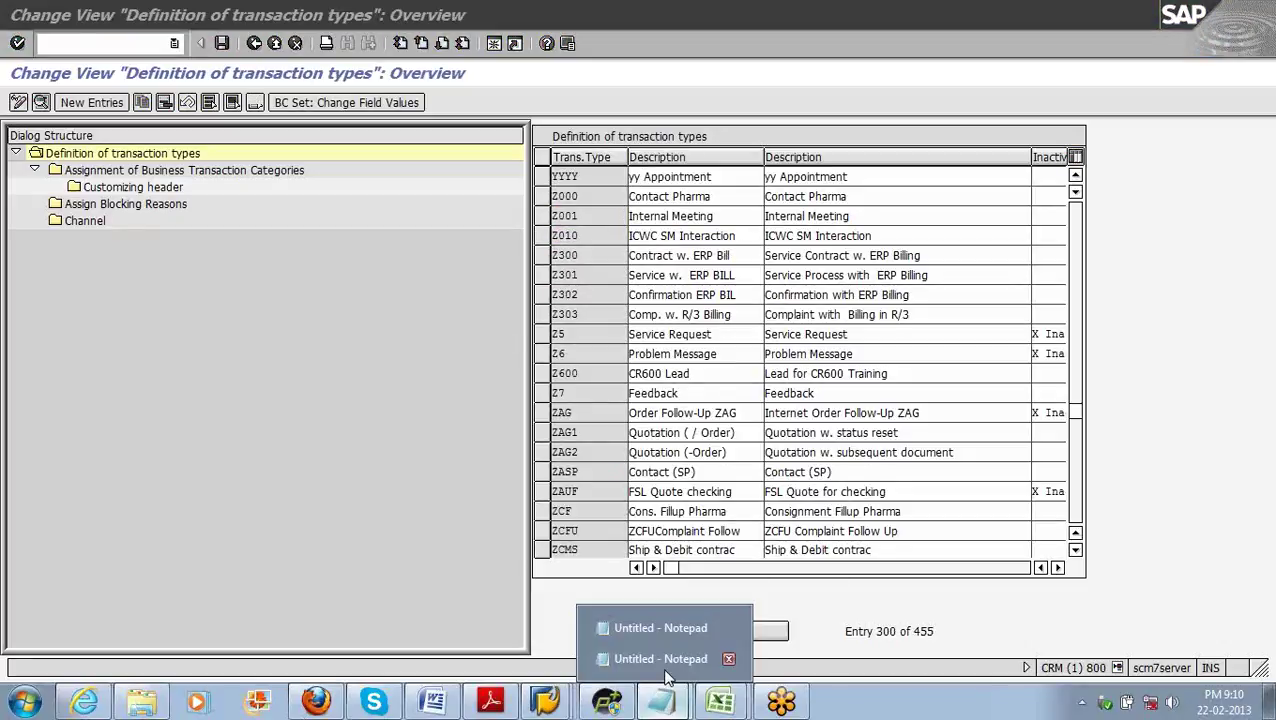
left_click(665, 668)
left_click_drag(119, 320, 313, 333)
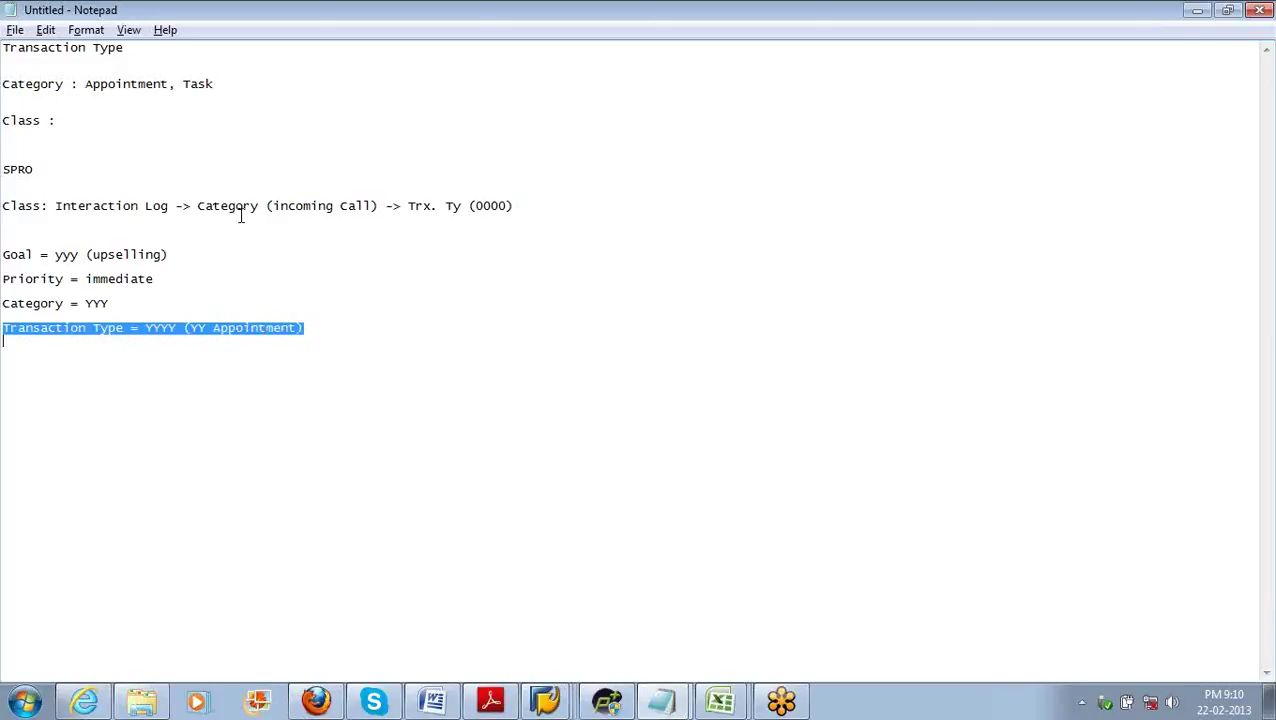
left_click_drag(110, 304, 14, 205)
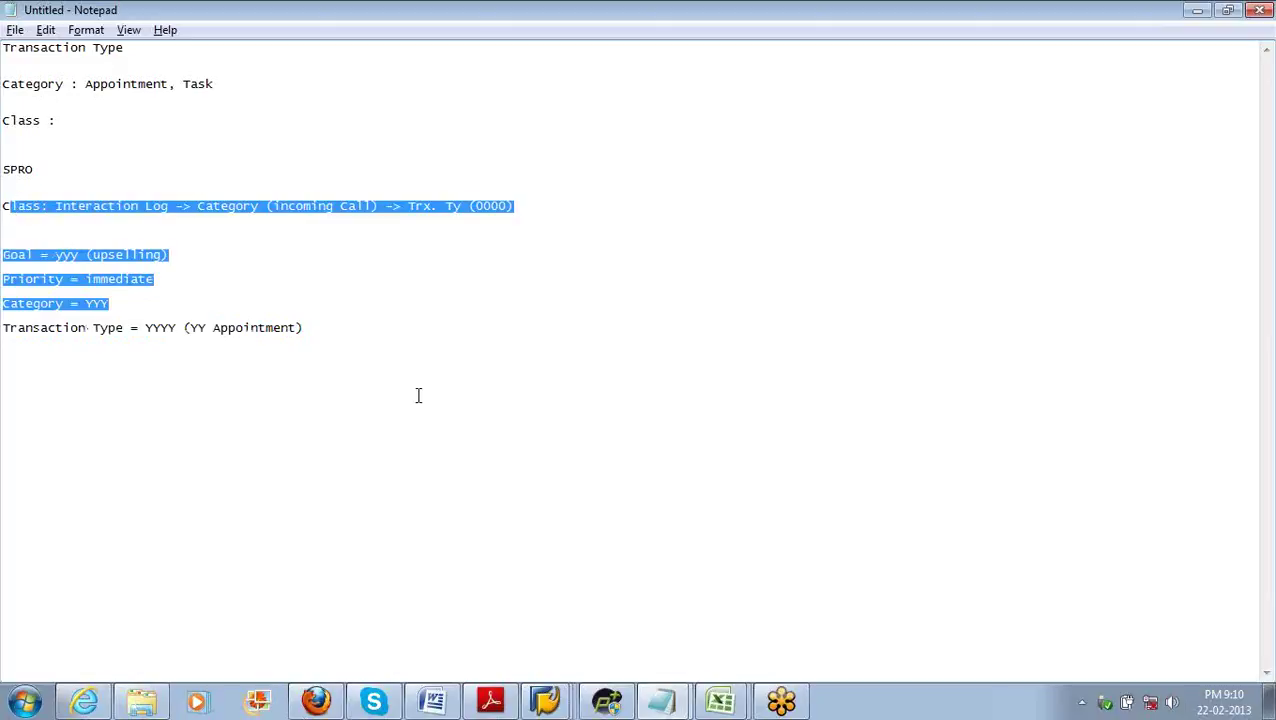
key("alt+Tab")
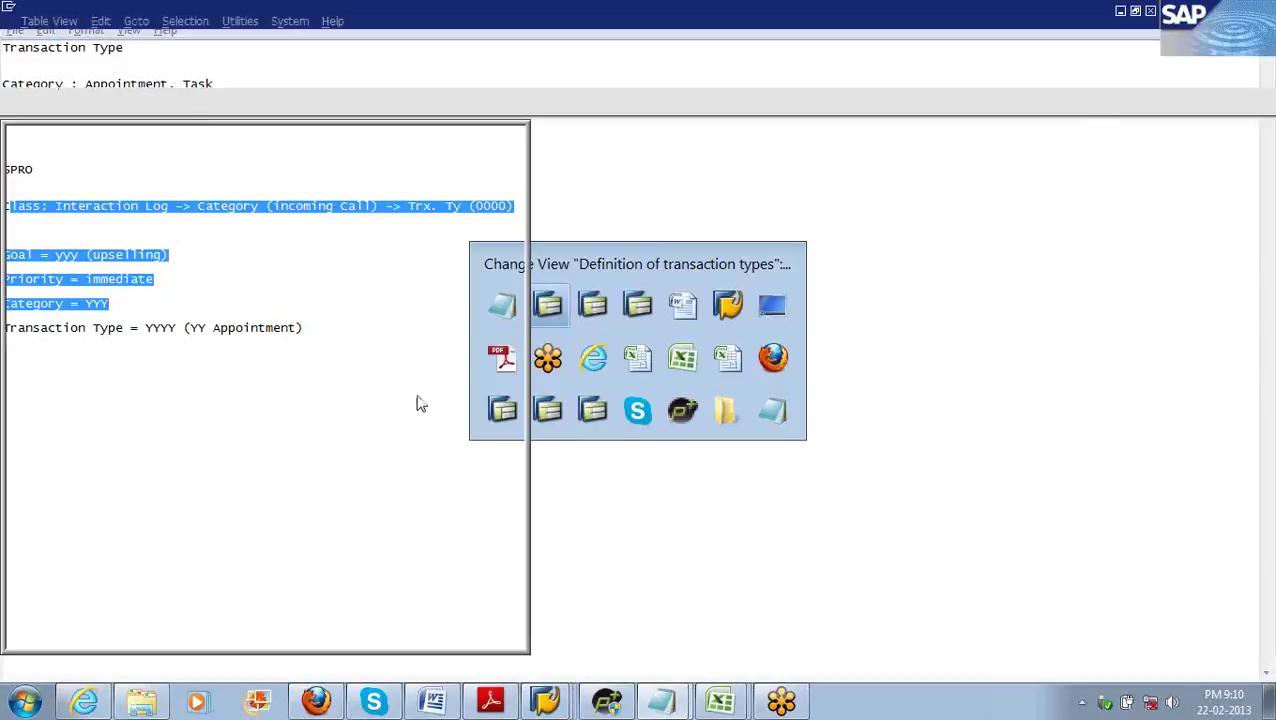
Step: Switch to the SAP session with the open Create Appointment screen, leave it and start transaction crmd_order
mouse_move(548, 703)
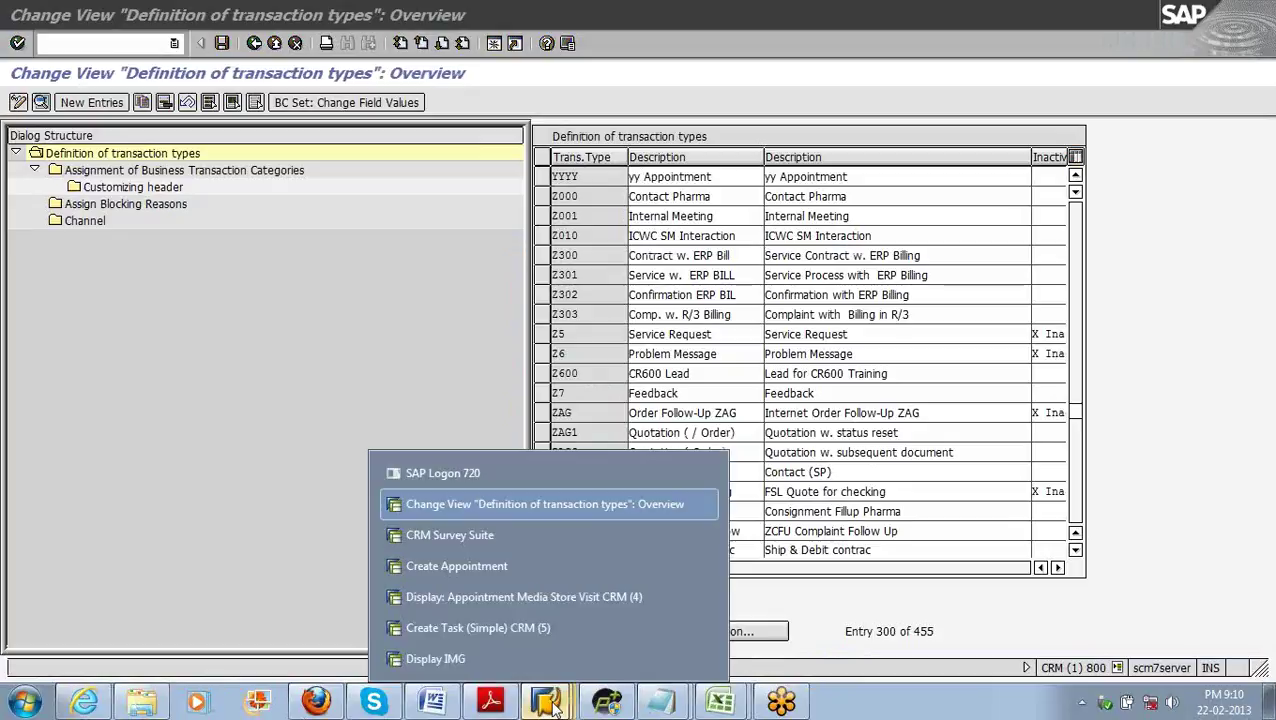
left_click(533, 568)
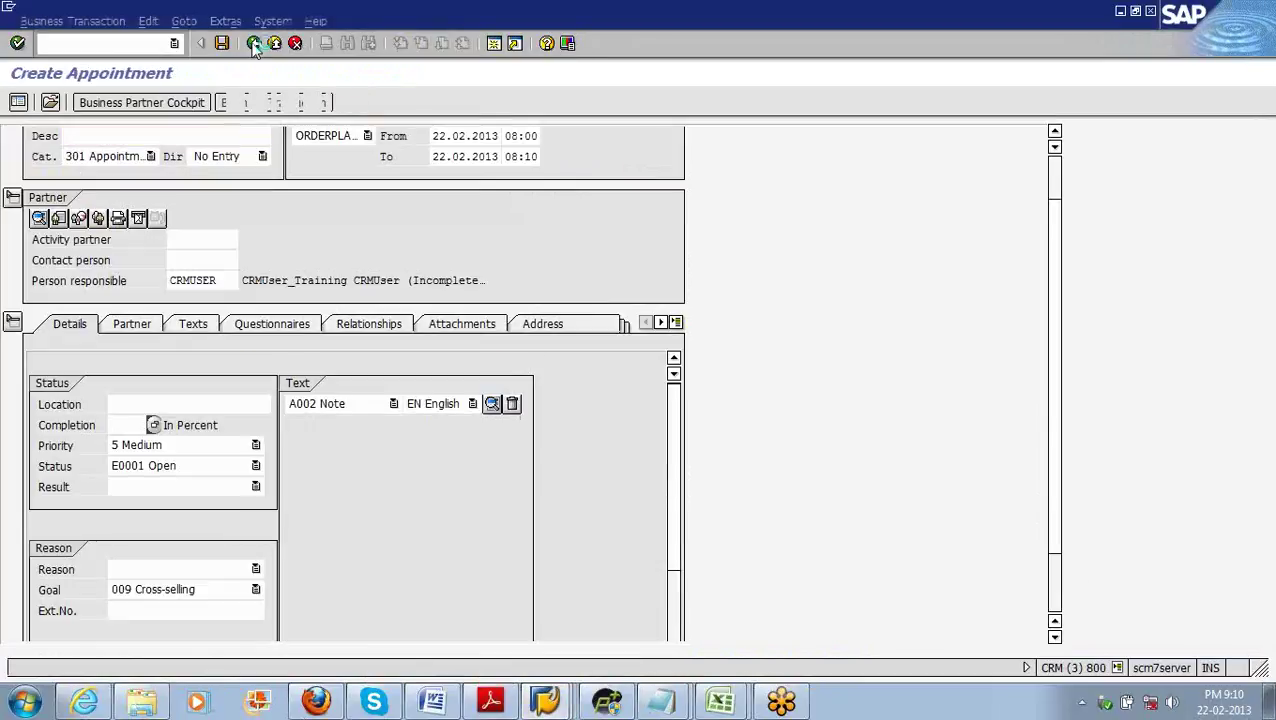
left_click(254, 43)
type("crmd_order")
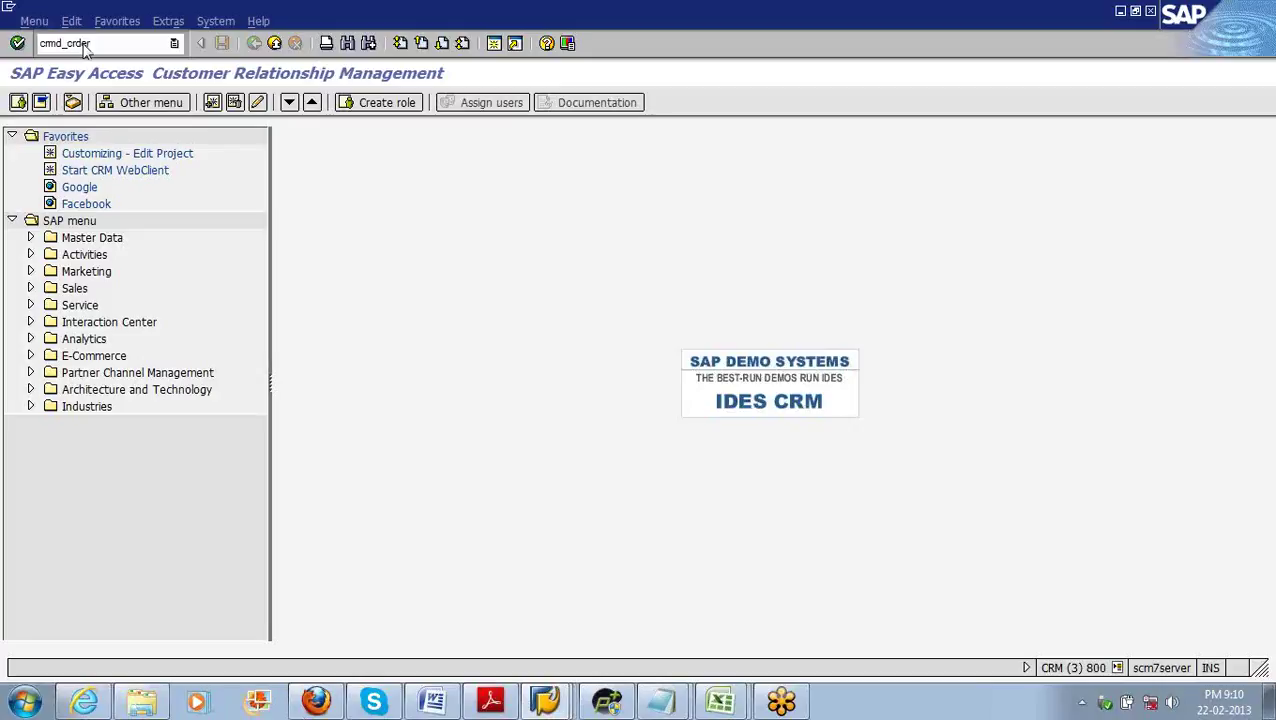
key("Return")
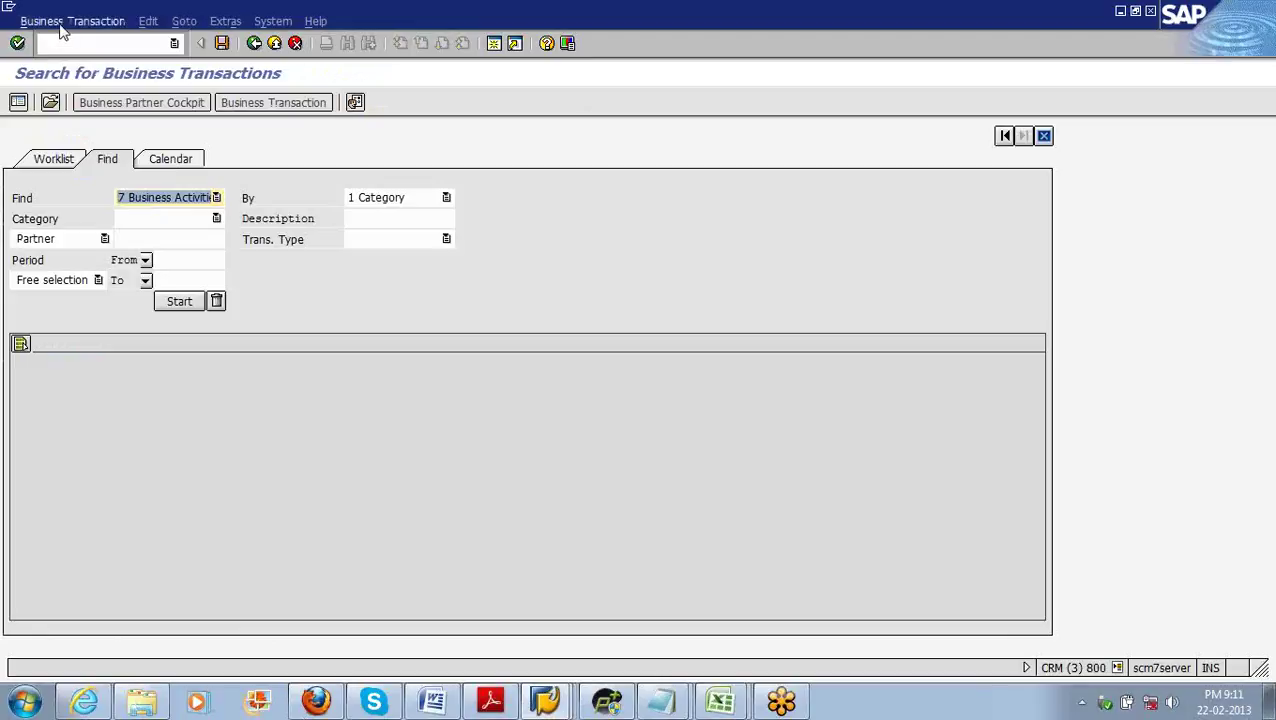
Step: Create a new business transaction of the Business Activity type yy Appointment
left_click(62, 22)
left_click(64, 44)
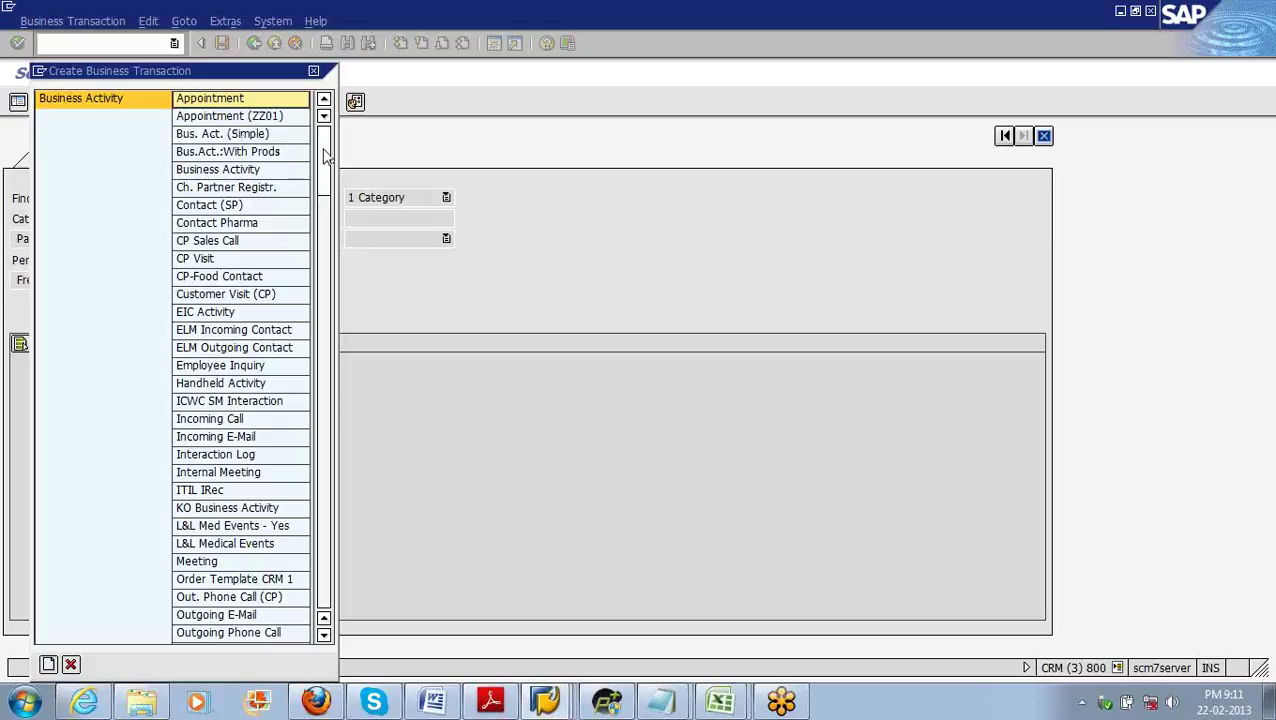
scroll(325, 155, "up", 2)
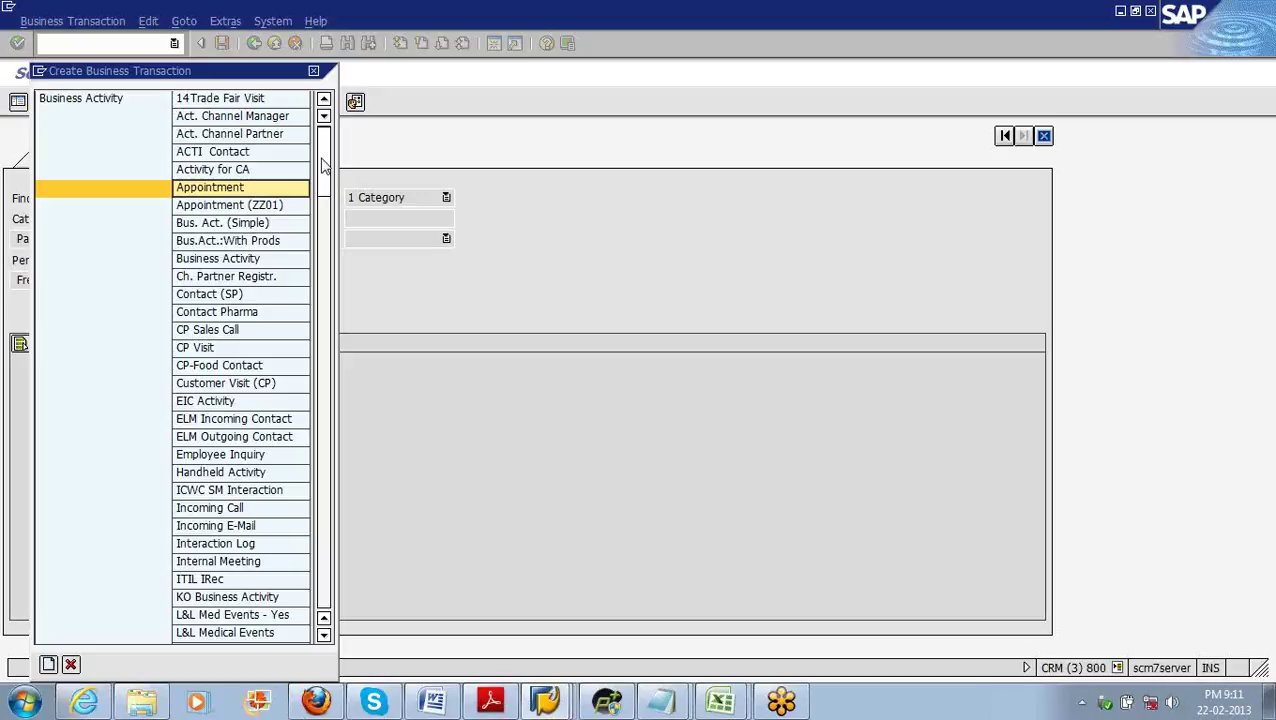
scroll(325, 165, "down", 5)
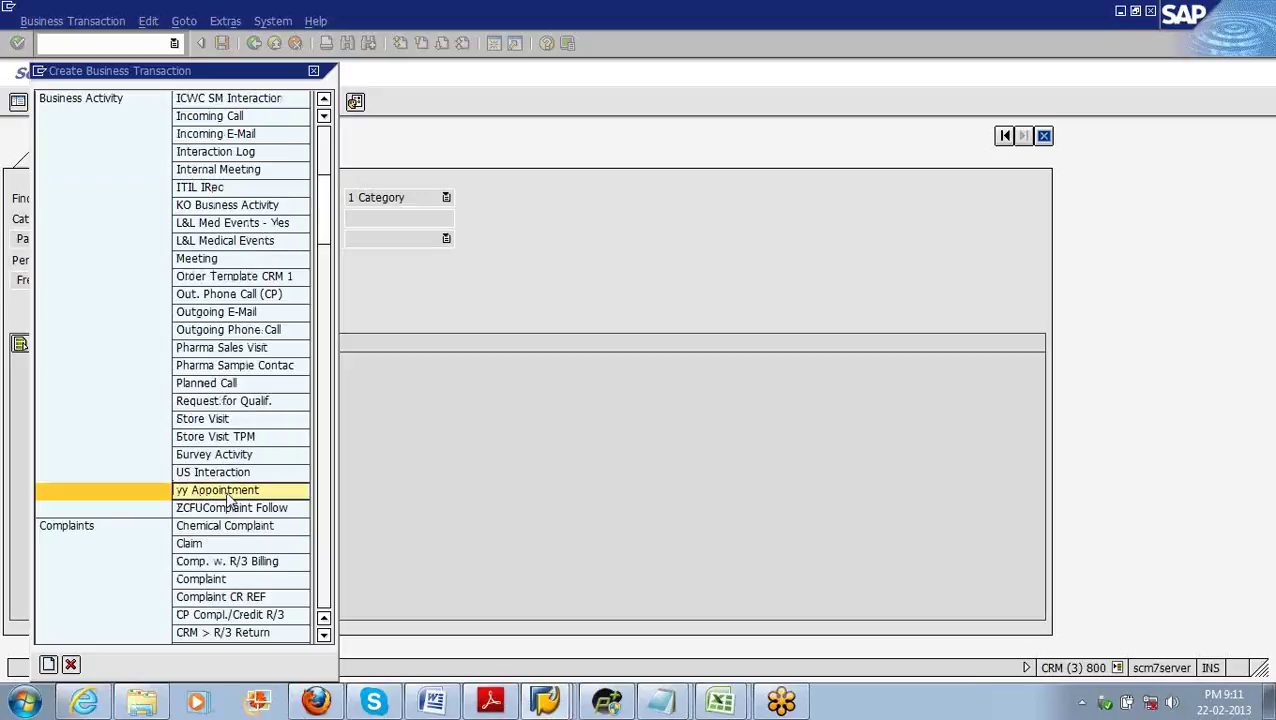
left_click(228, 492)
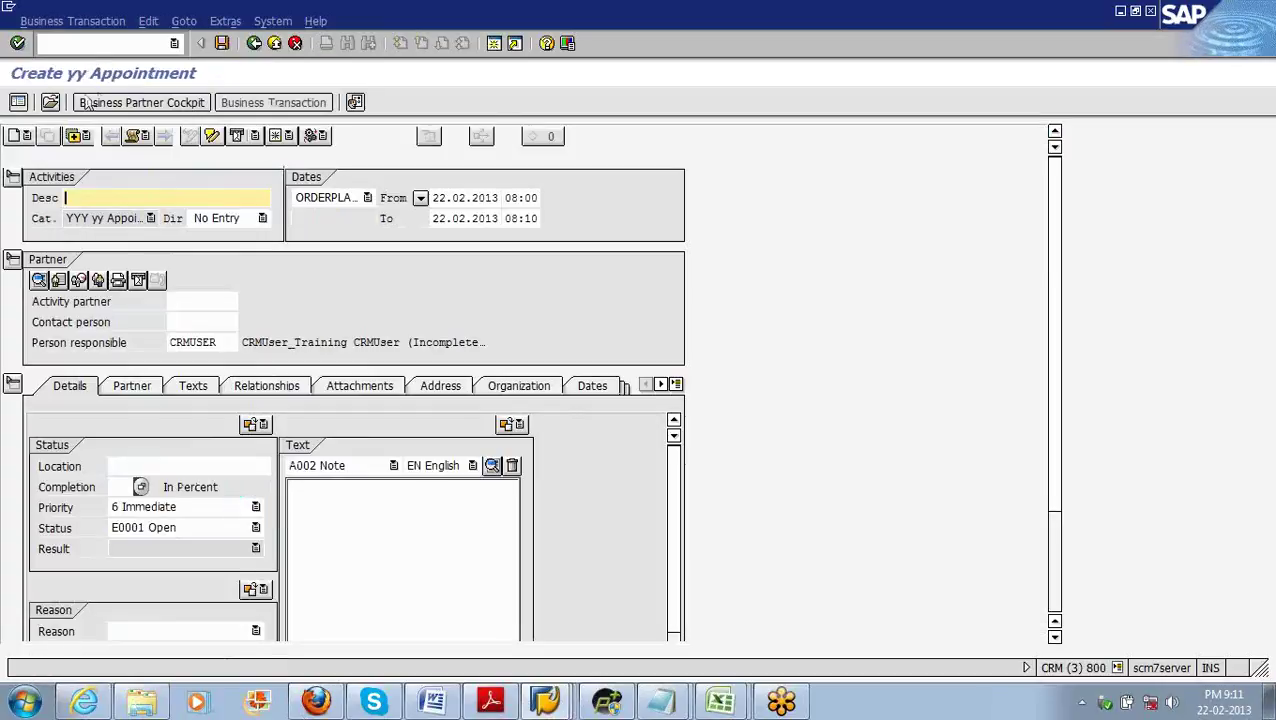
Step: Describe the appointment as "appointment for upselling" and choose the first suggested activity partner from the earlier entries
left_click(92, 197)
type("appointment for u")
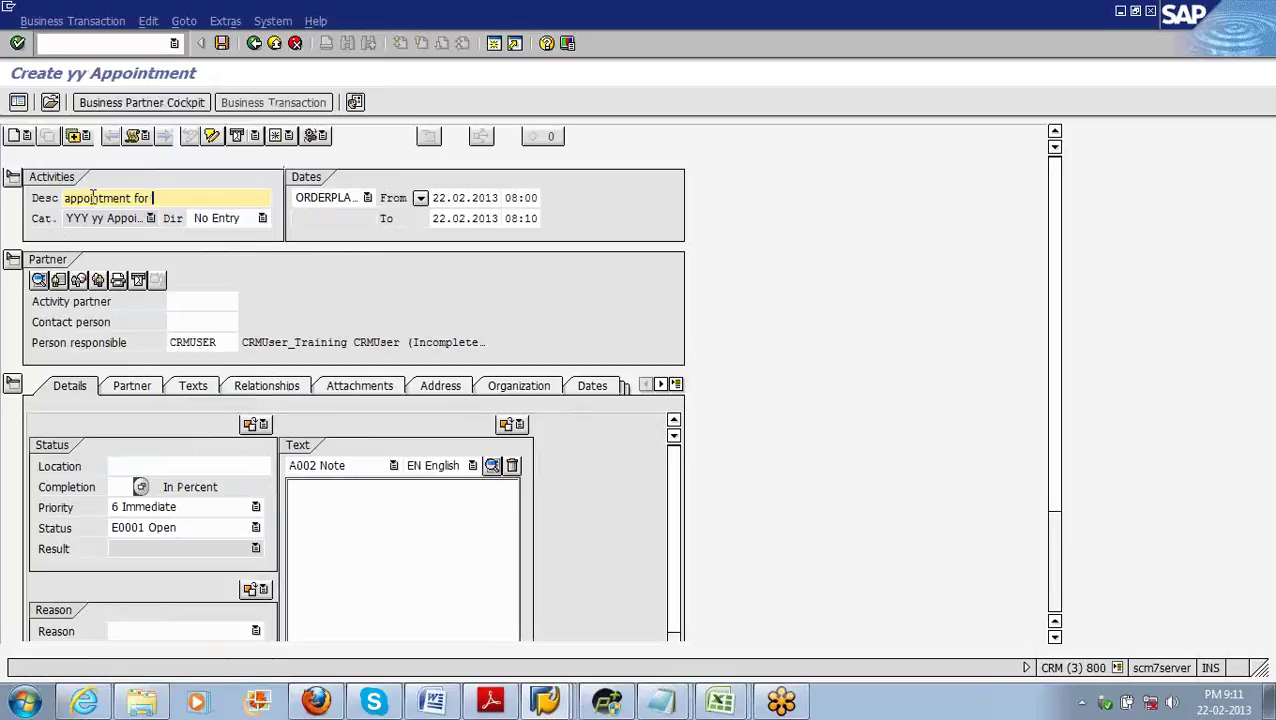
type("pselling")
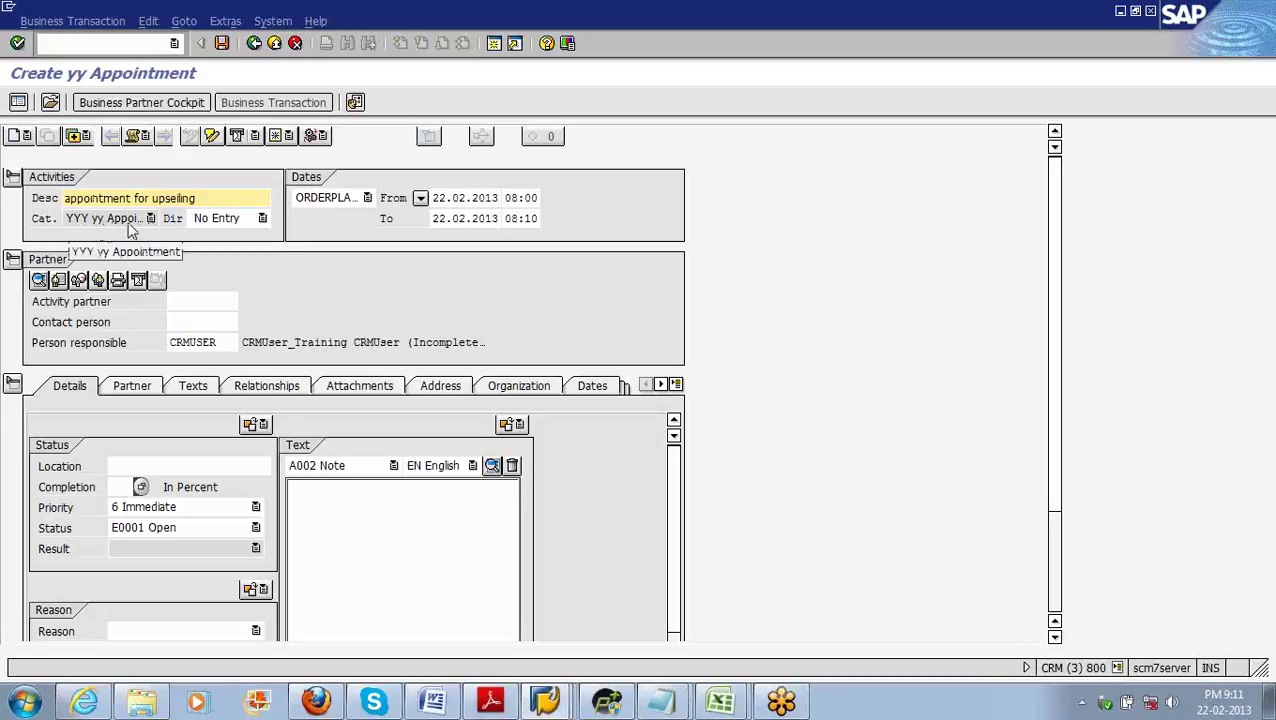
left_click(177, 301)
left_click(177, 303)
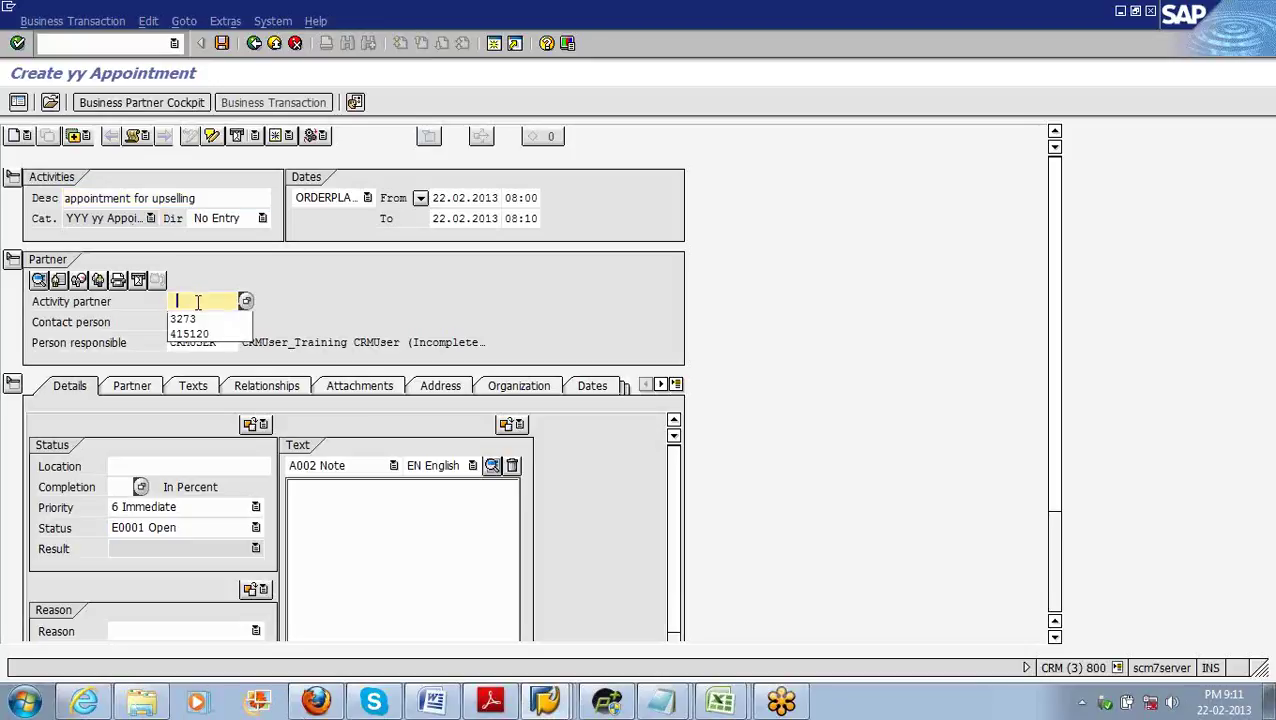
left_click(195, 320)
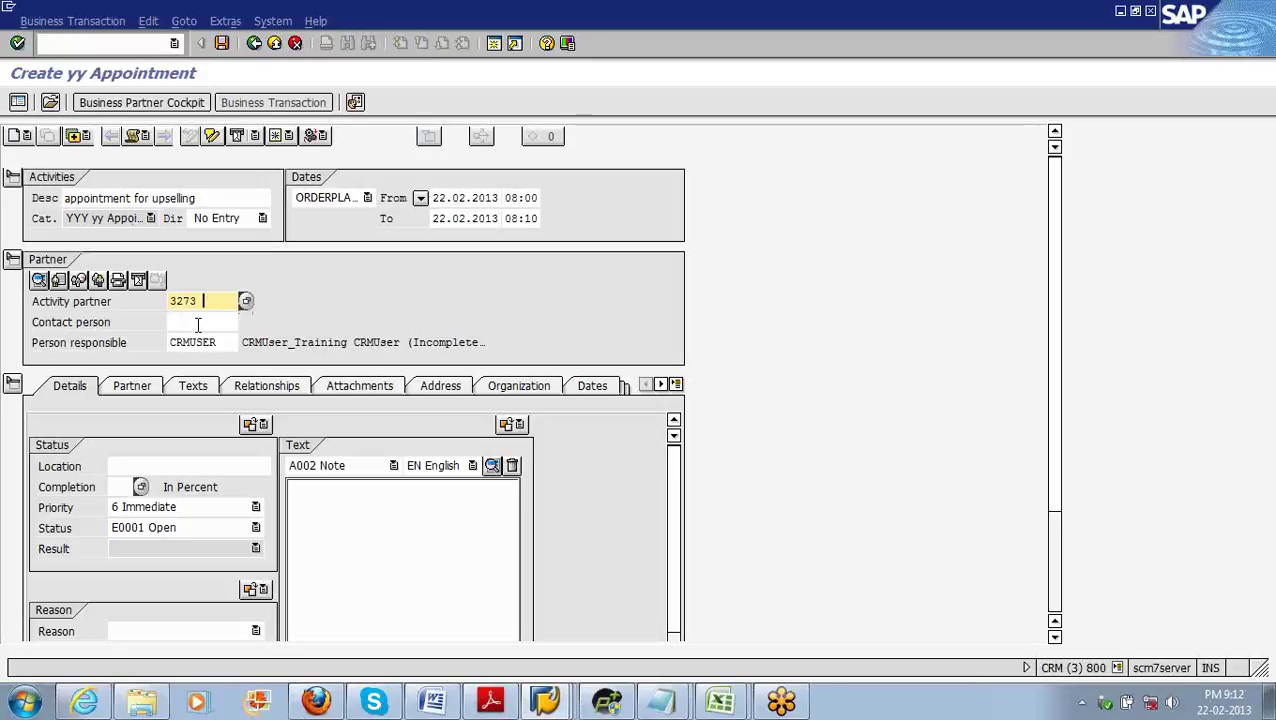
Step: Copy the contact person's number from the Media Store Visit appointment into the new yy Appointment
left_click(212, 326)
left_click(84, 701)
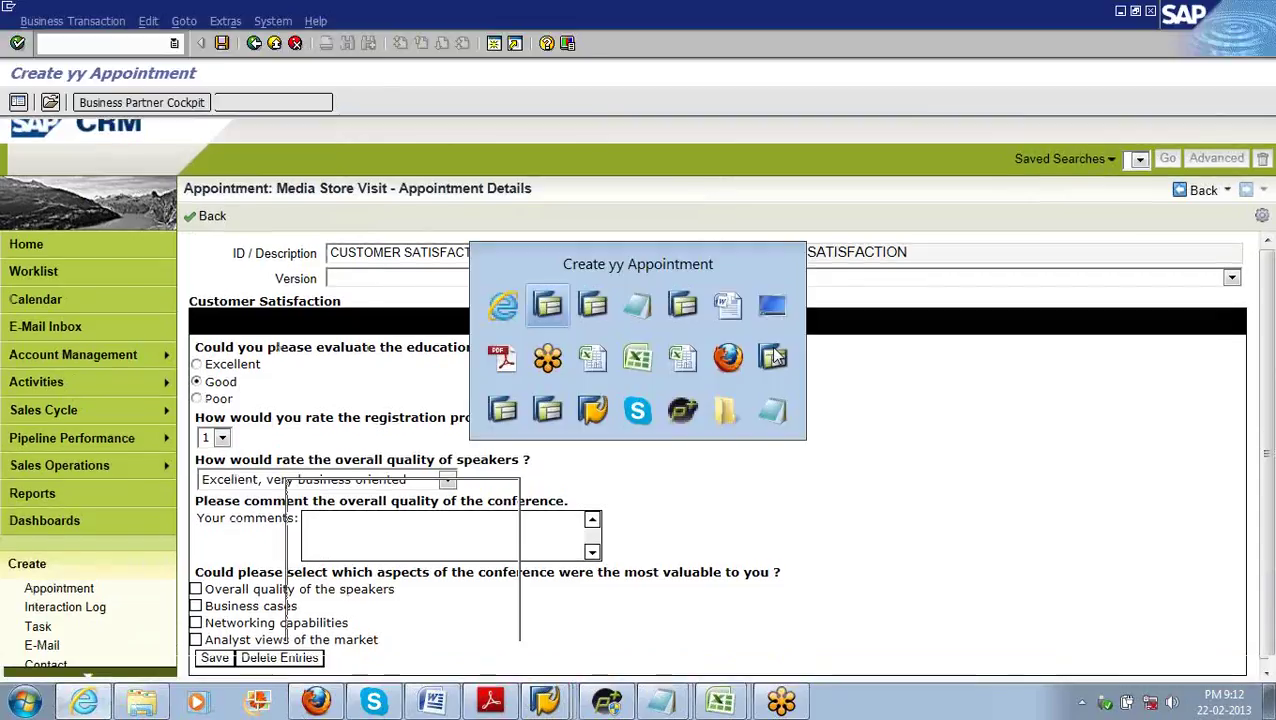
left_click(547, 703)
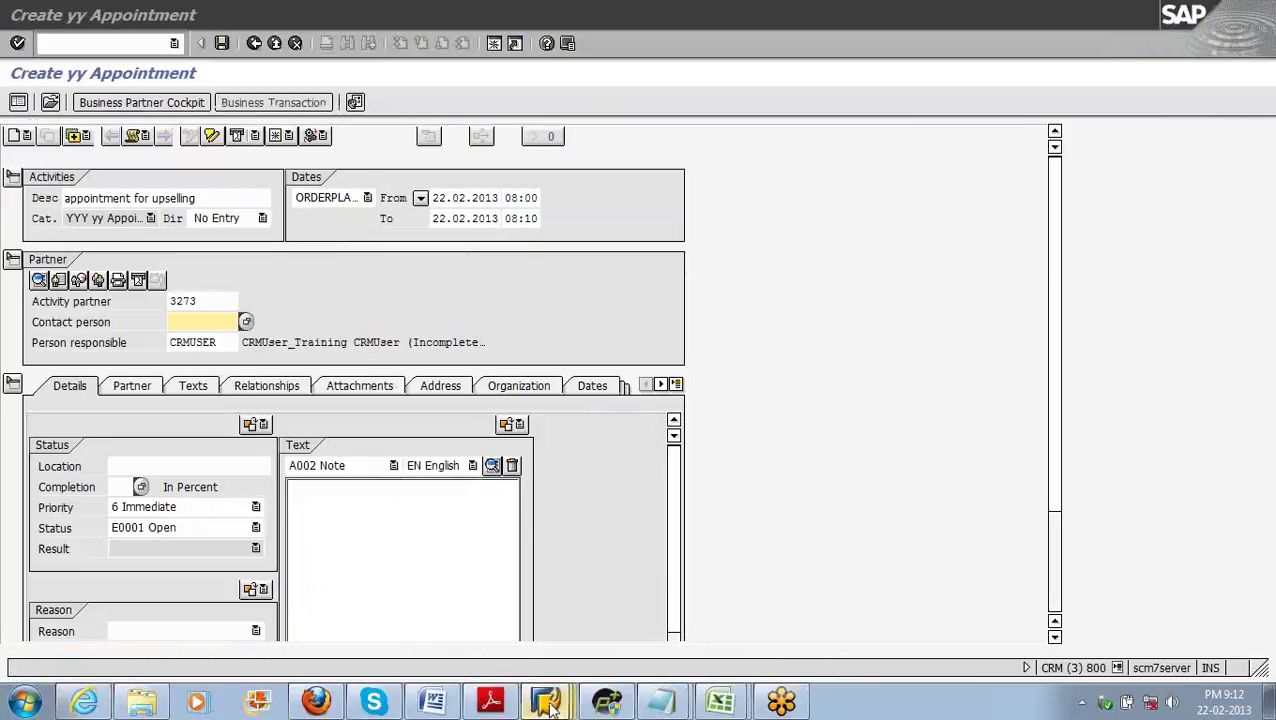
mouse_move(547, 703)
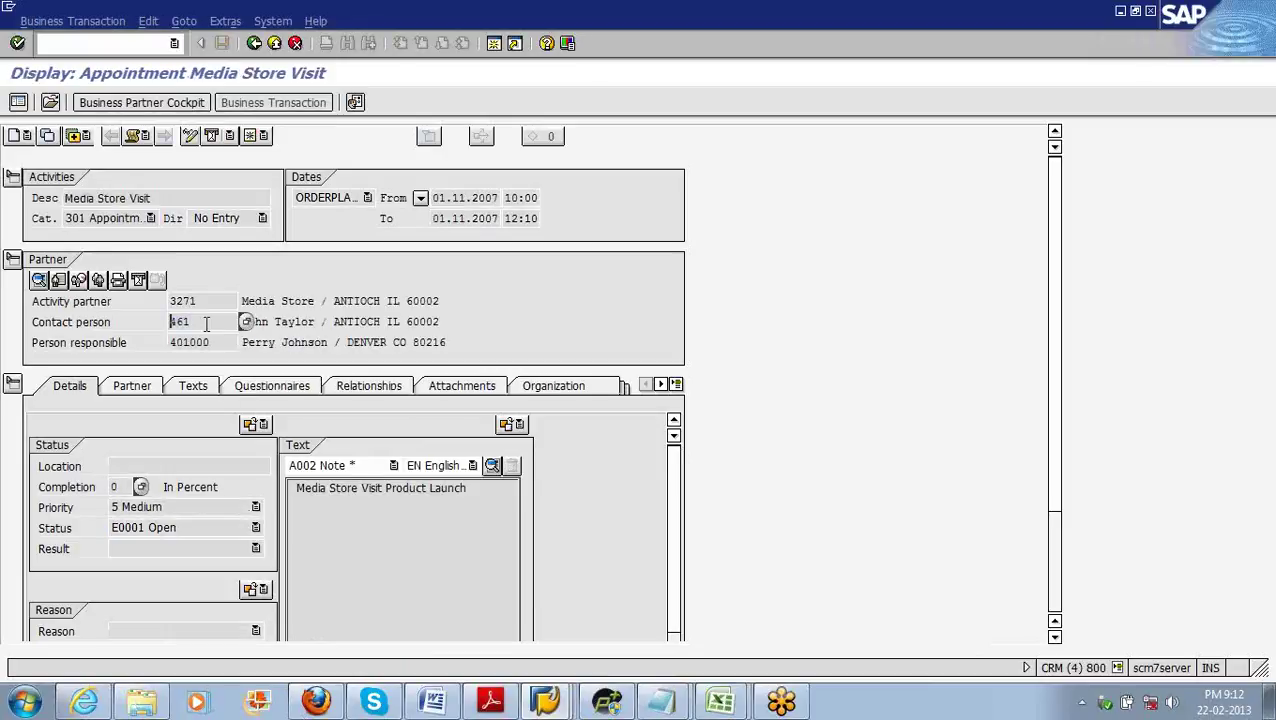
key("alt+Tab")
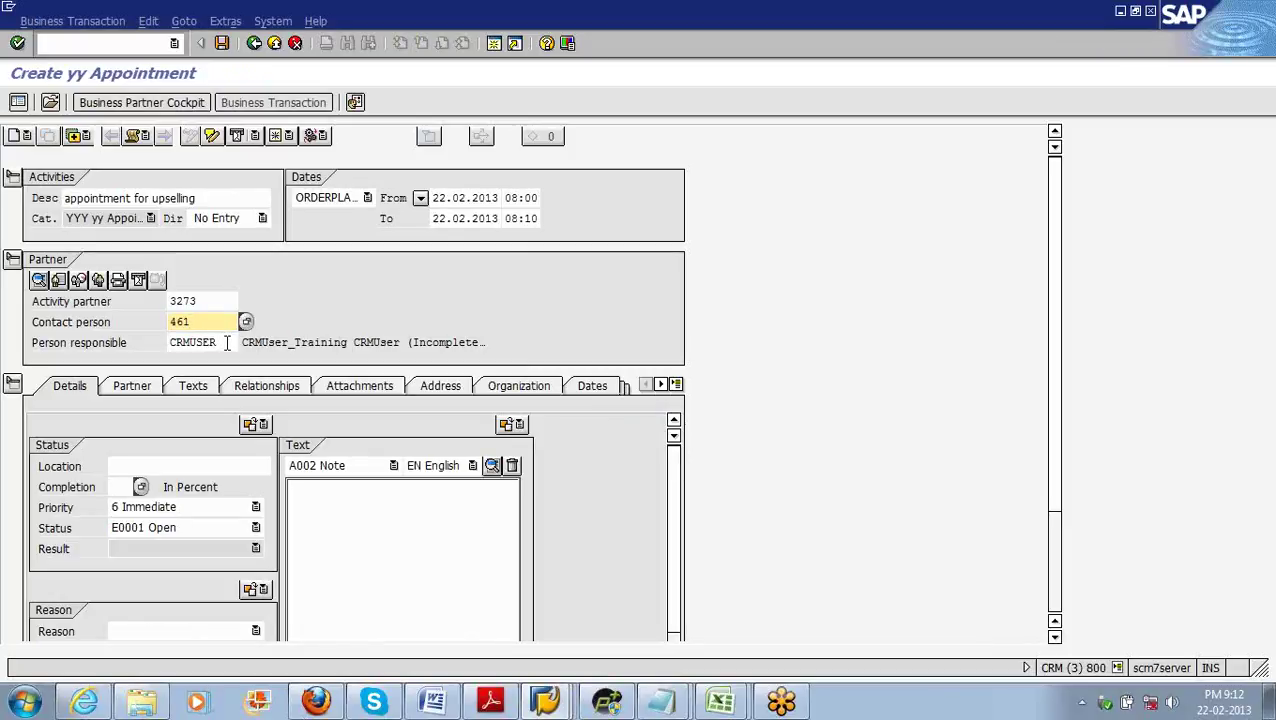
Step: Replace the person responsible in the new appointment with the number used in the Media Store Visit appointment
left_click(227, 343)
key("alt+Tab")
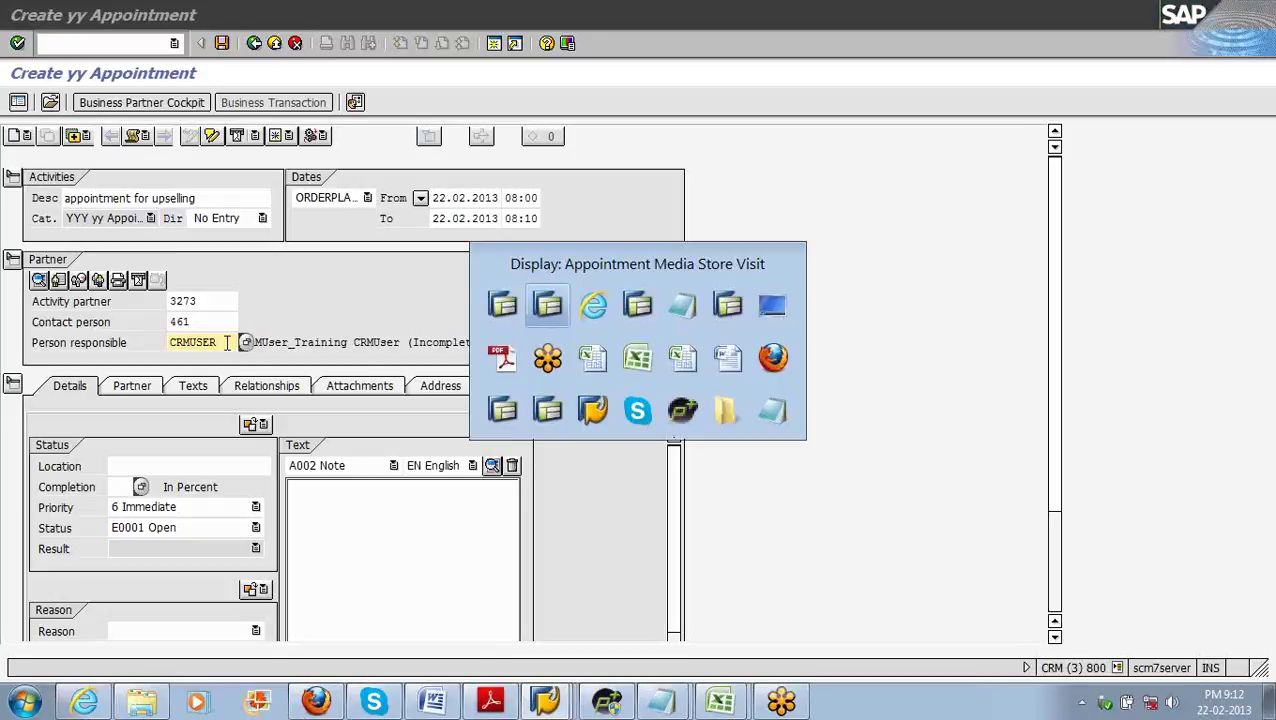
left_click_drag(210, 342, 166, 342)
left_click(166, 342)
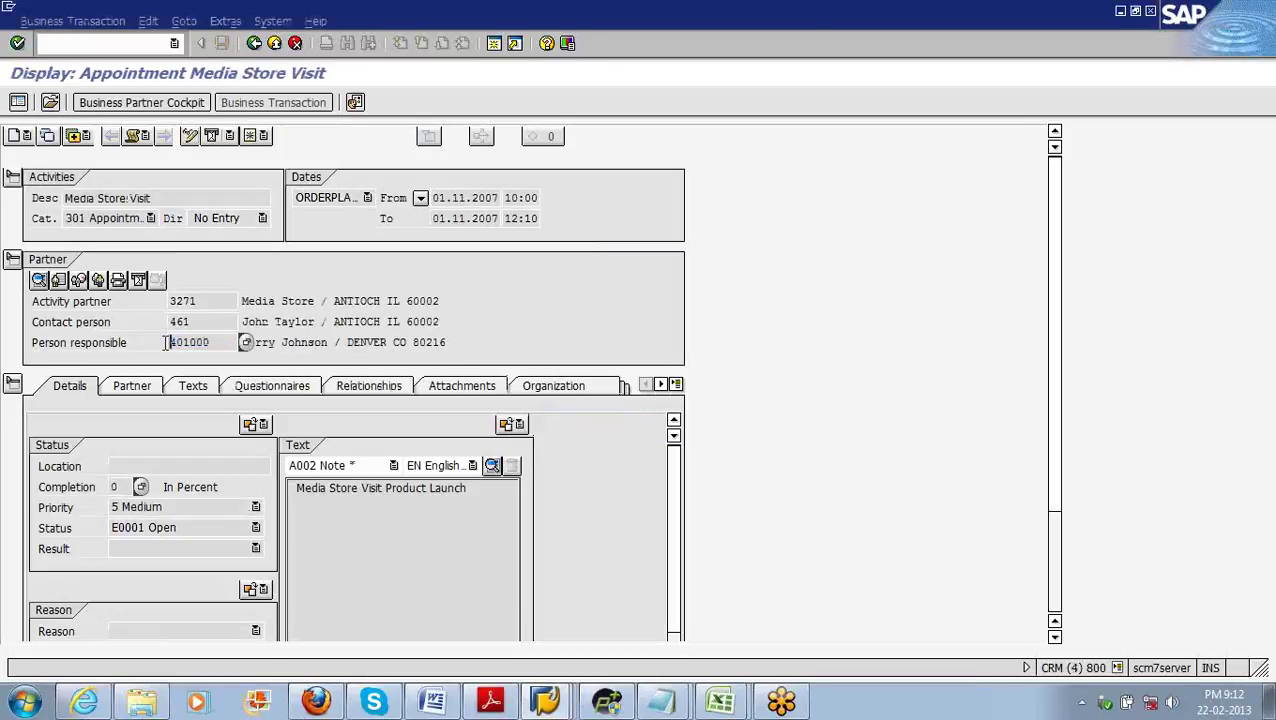
key("alt+Tab")
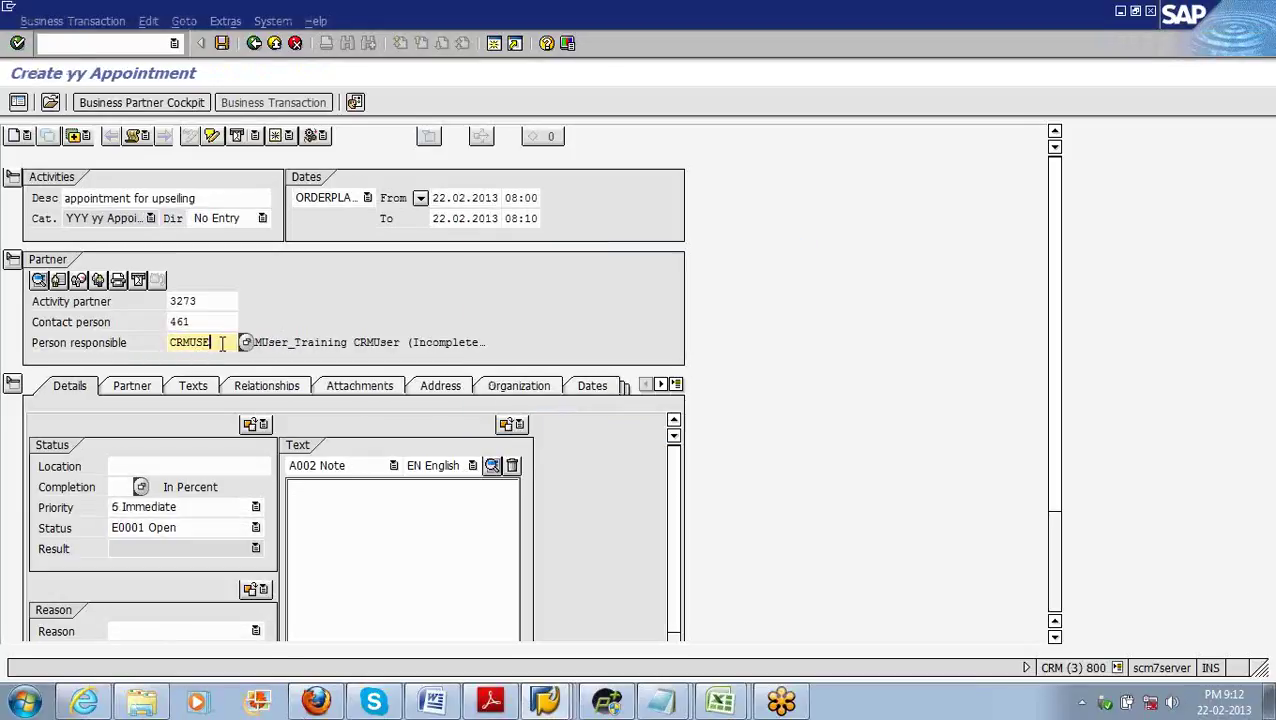
key("BackSpace")
key("BackSpace")
key("BackSpace")
key("BackSpace")
key("BackSpace")
key("BackSpace")
type("401000")
Step: Set the text type in the appointment's details to A003 Preparation
left_click_drag(1057, 330, 1066, 378)
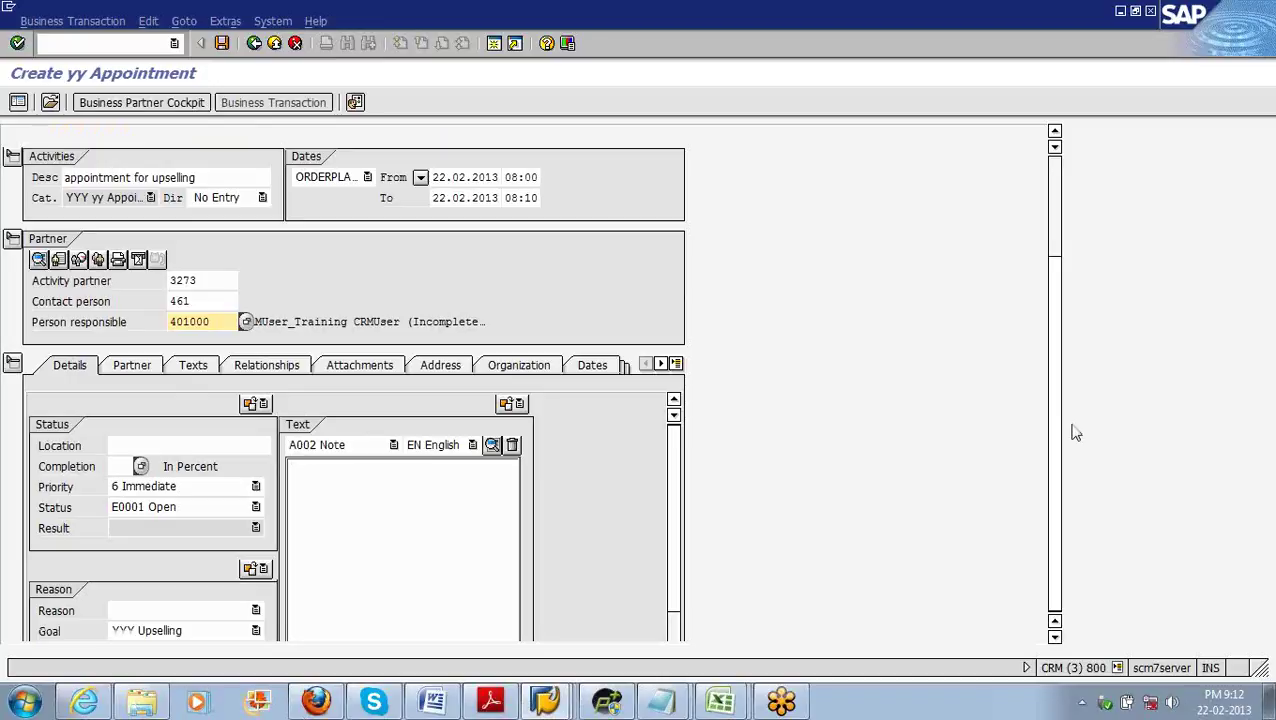
scroll(190, 522, "down", 3)
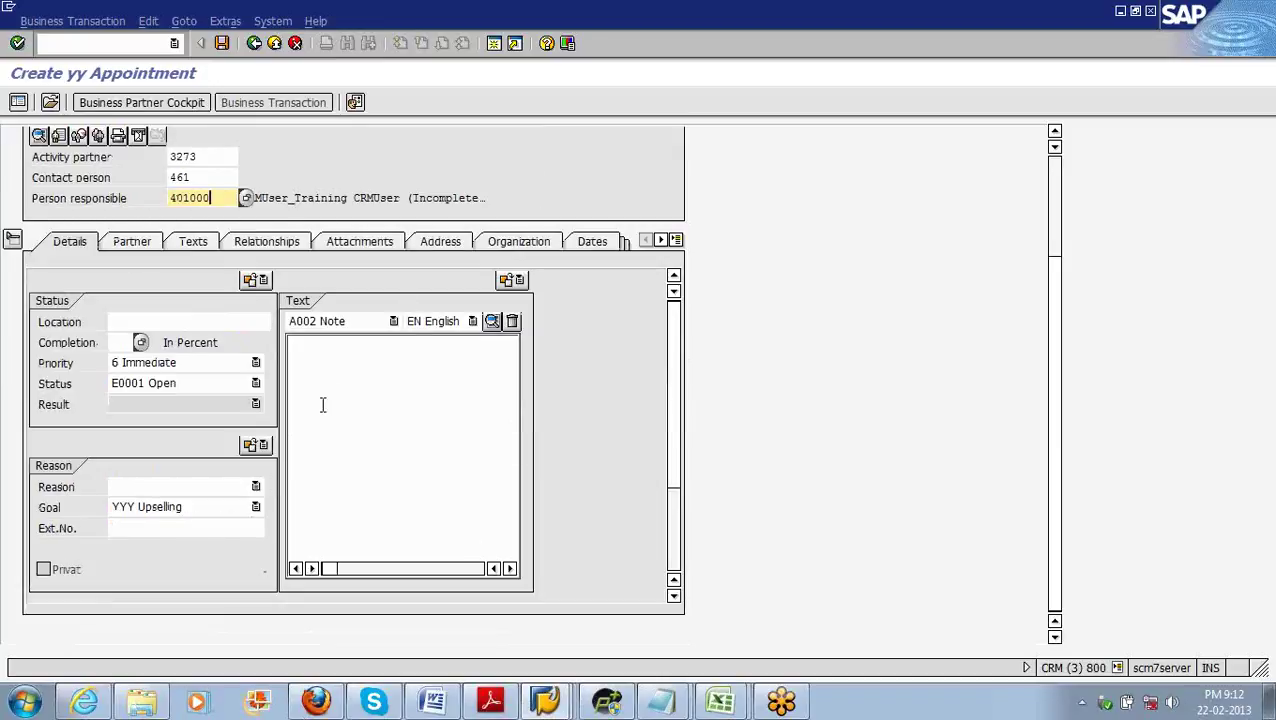
left_click(343, 366)
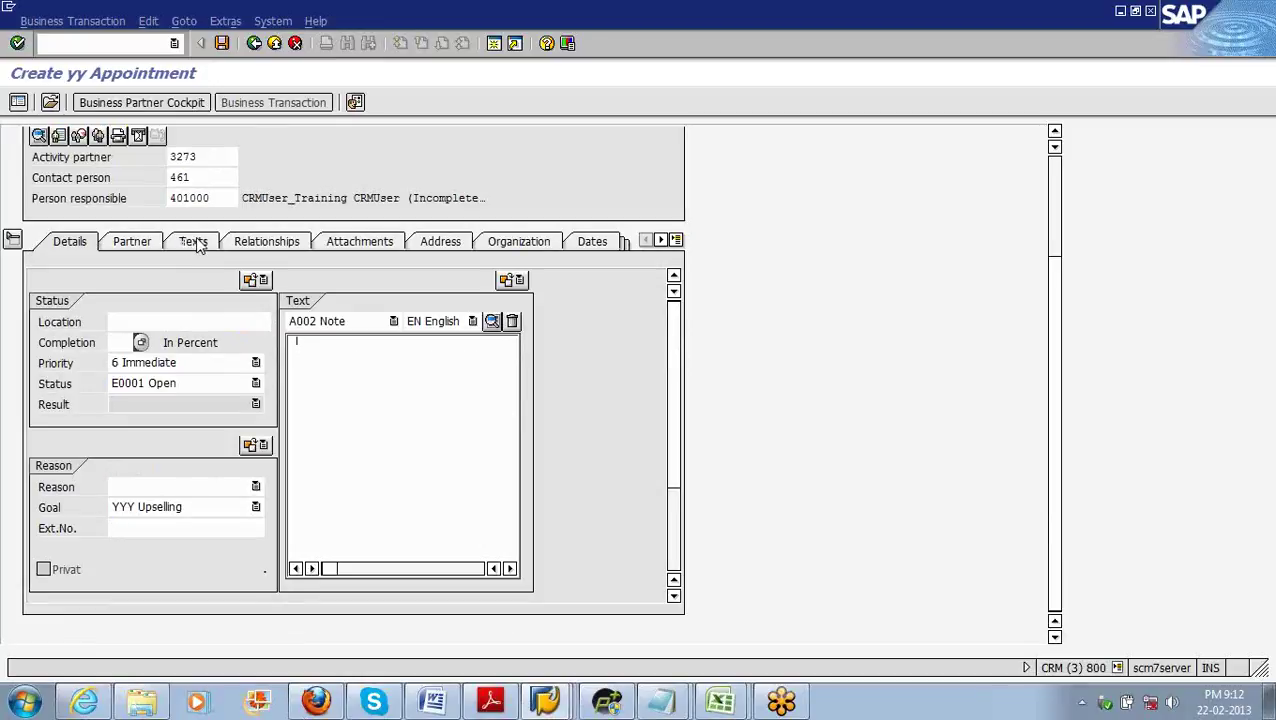
left_click(393, 321)
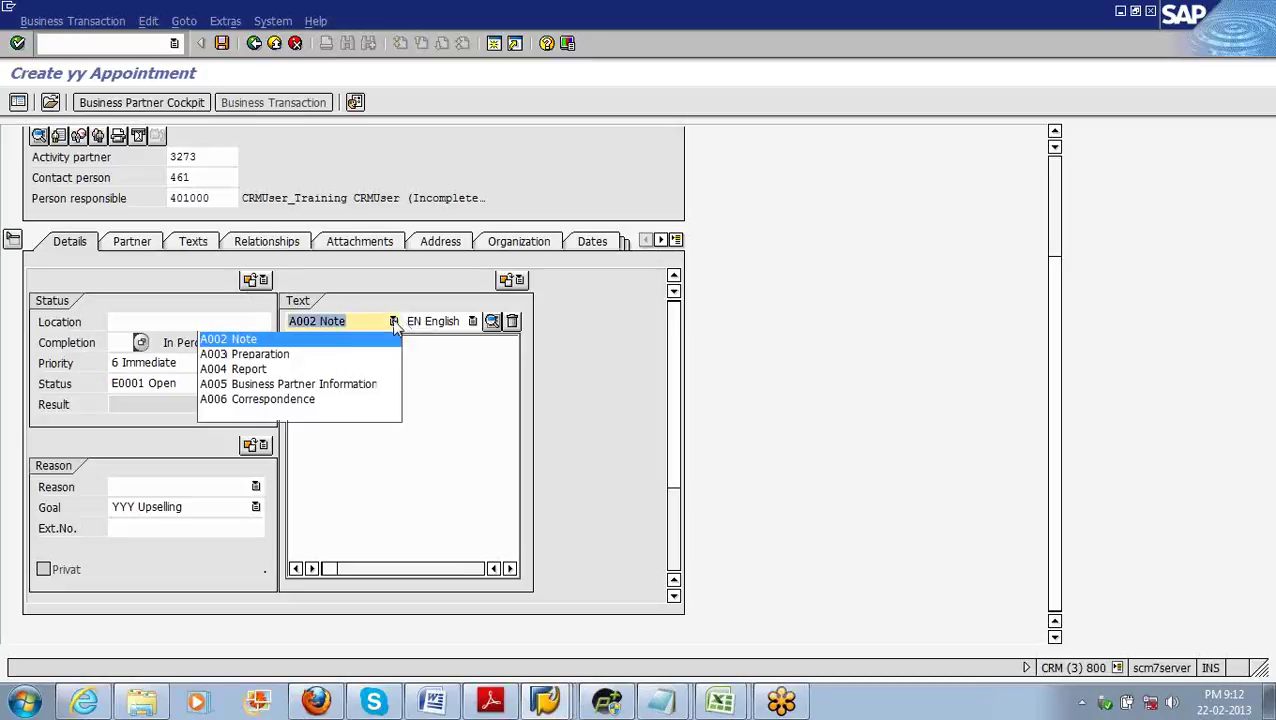
left_click(315, 355)
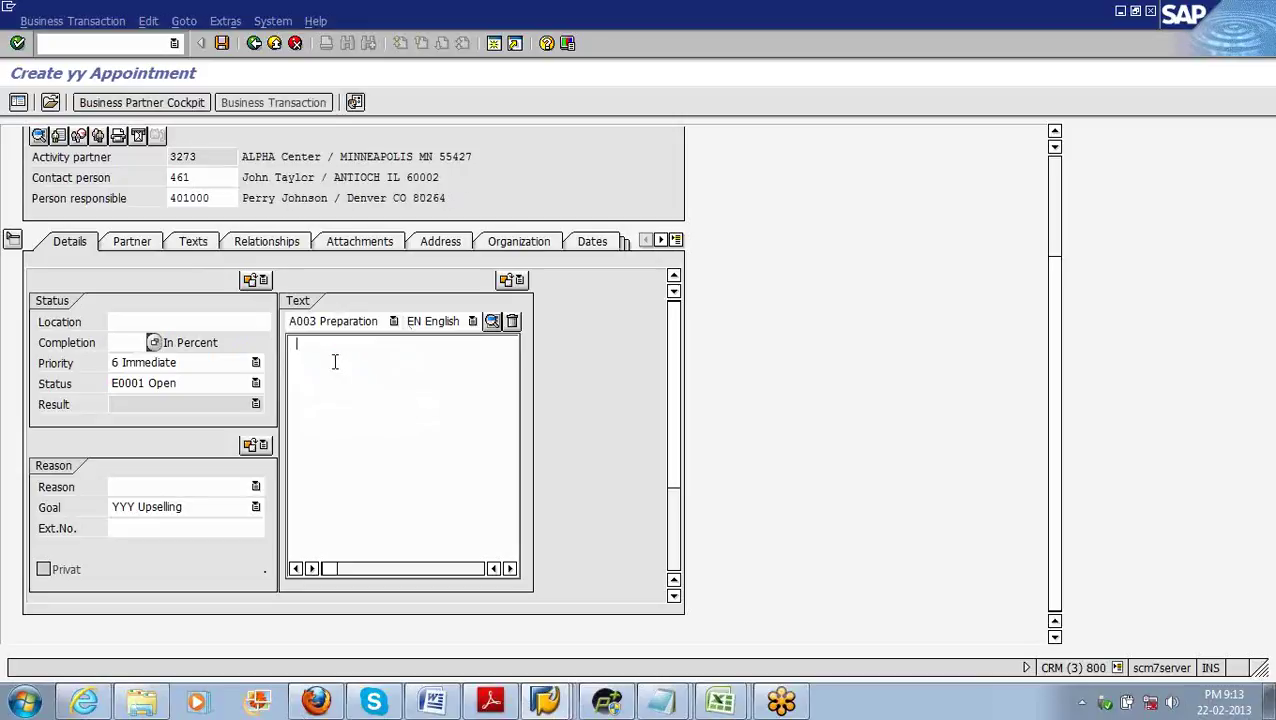
Step: Write the preparation text "preparation for upselling product maintained in the atttachment."
type("preparation for upsell")
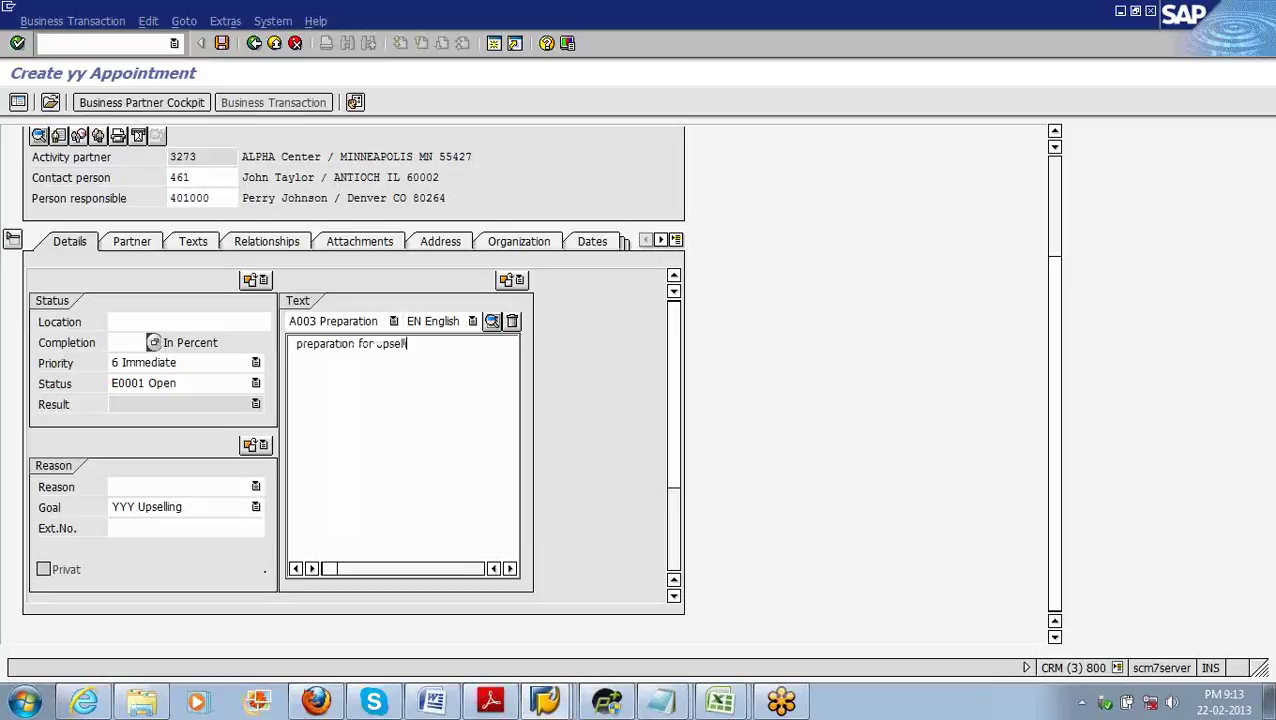
type("ing product m ")
type("anage")
key("BackSpace")
key("BackSpace")
key("BackSpace")
key("BackSpace")
key("BackSpace")
key("BackSpace")
key("BackSpace")
key("BackSpace")
type("maintained in the atttachment.")
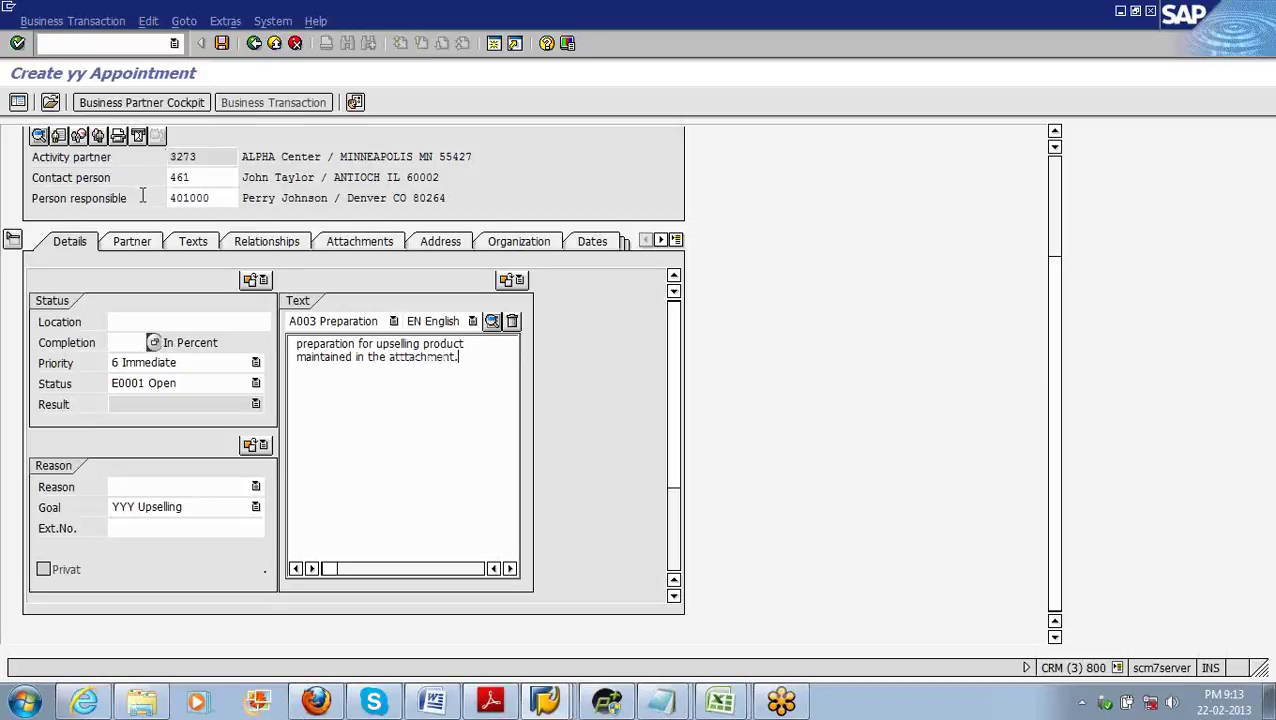
double_click(217, 197)
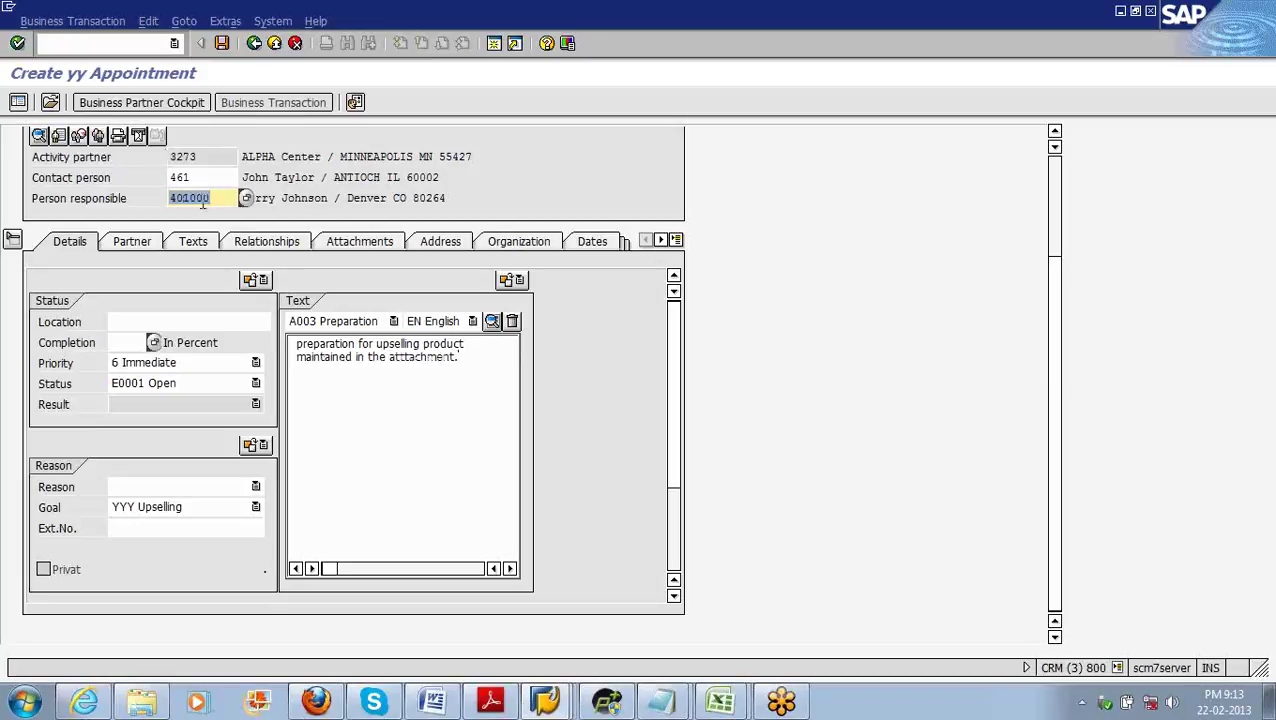
double_click(186, 157)
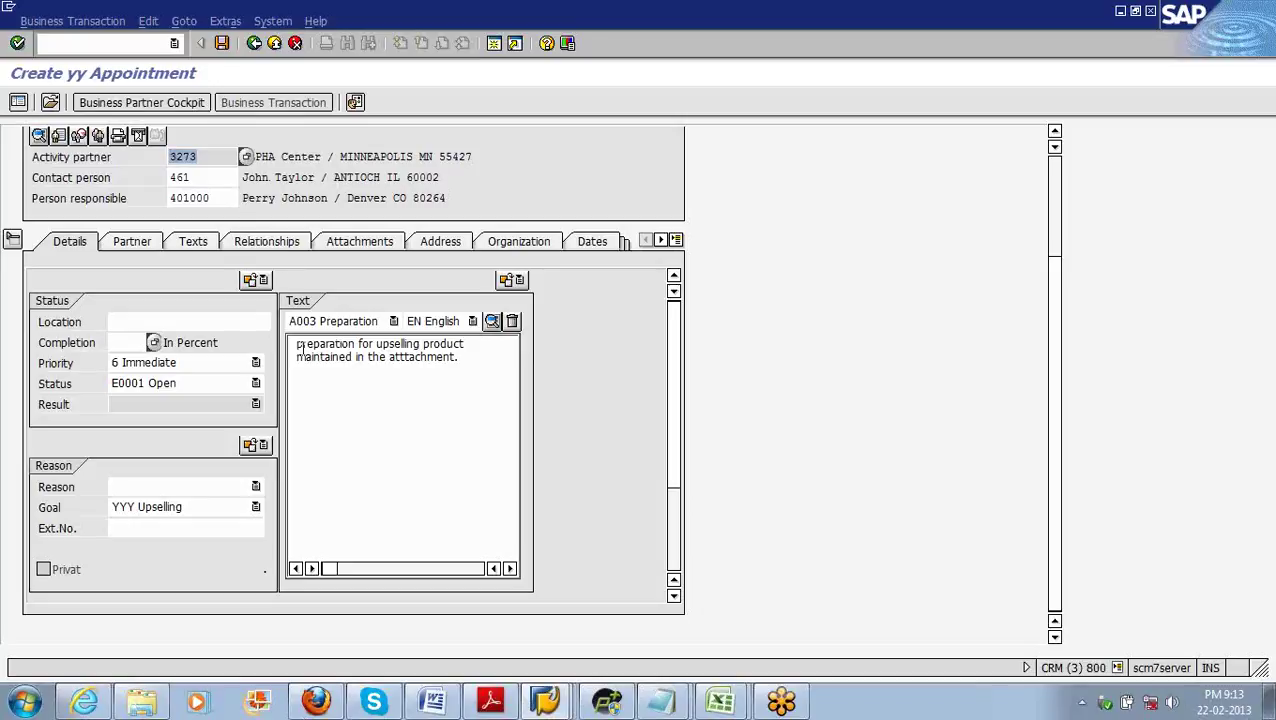
left_click_drag(476, 362, 292, 343)
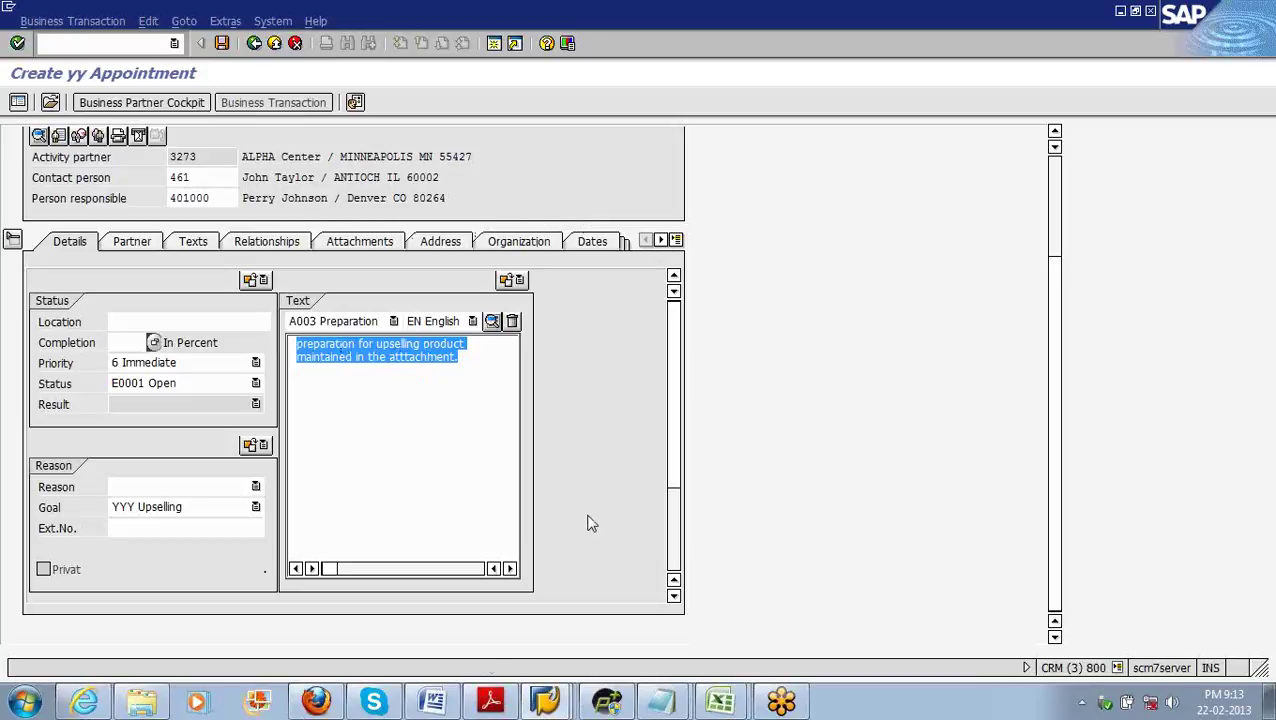
Step: Switch to the SAP_CRM_Activity_Management_Actions document in Word and read the Follow-Up Activities section
left_click(436, 704)
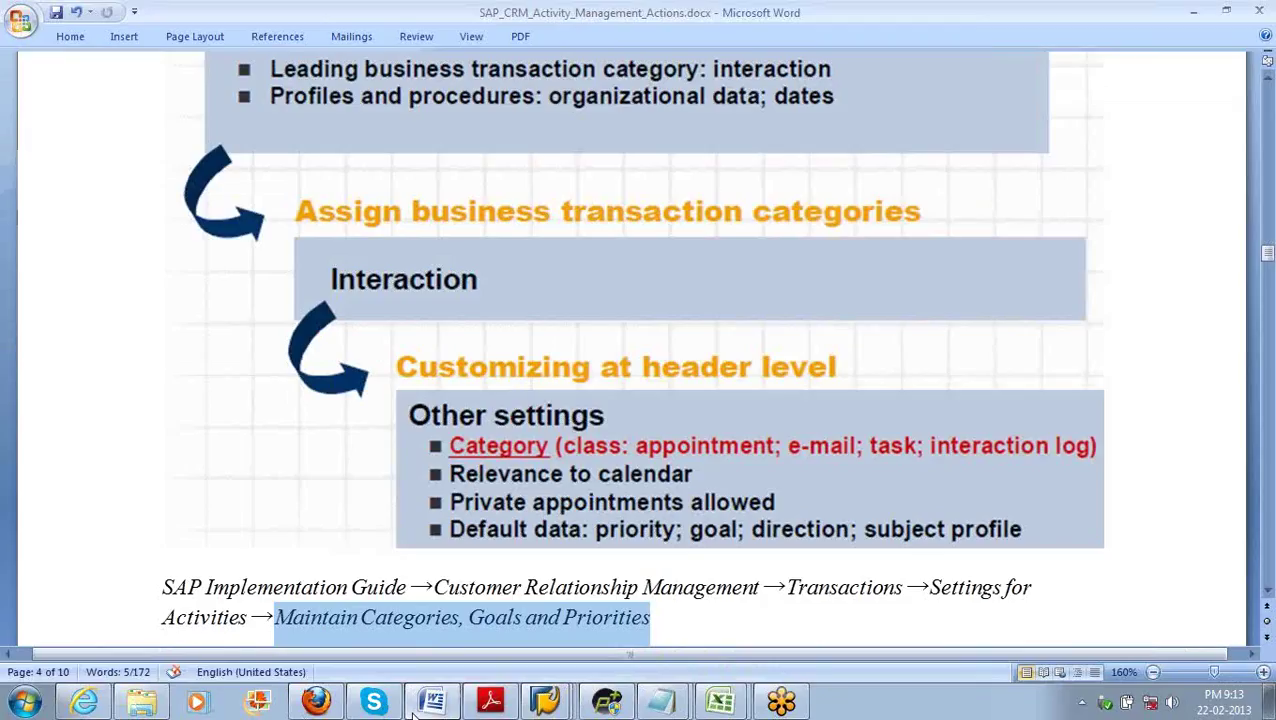
left_click(1267, 592)
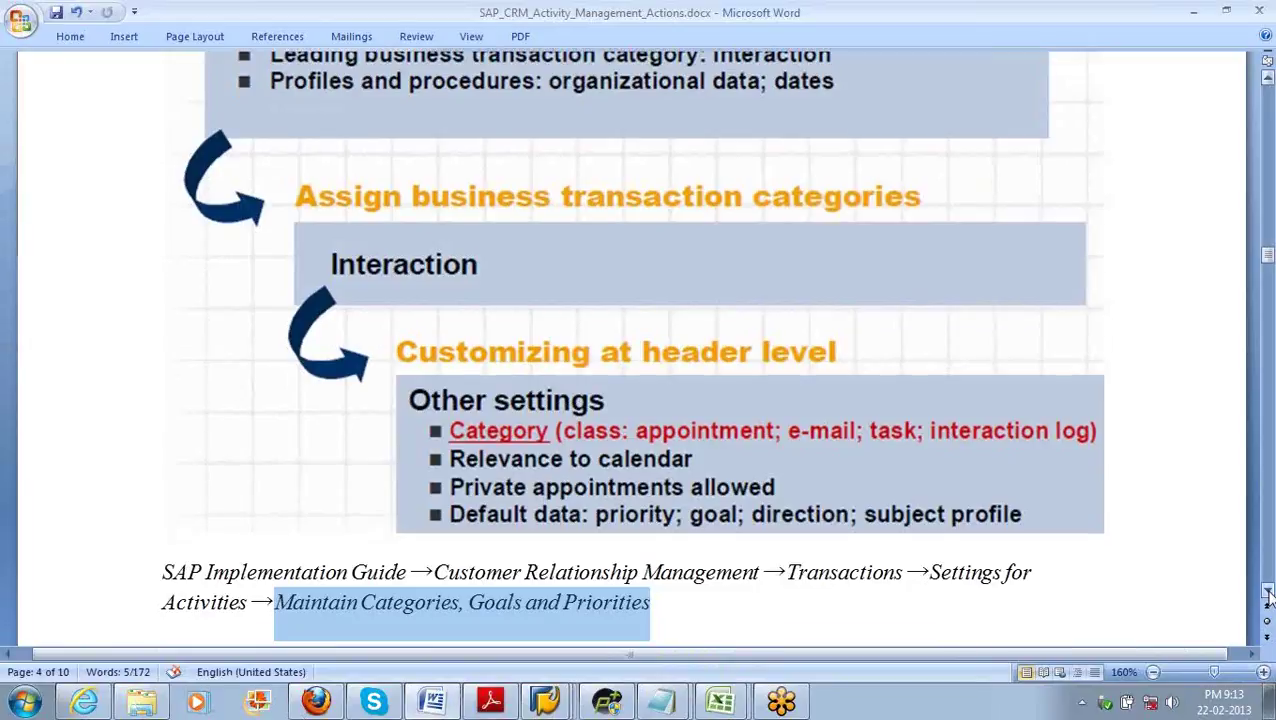
left_click(1267, 592)
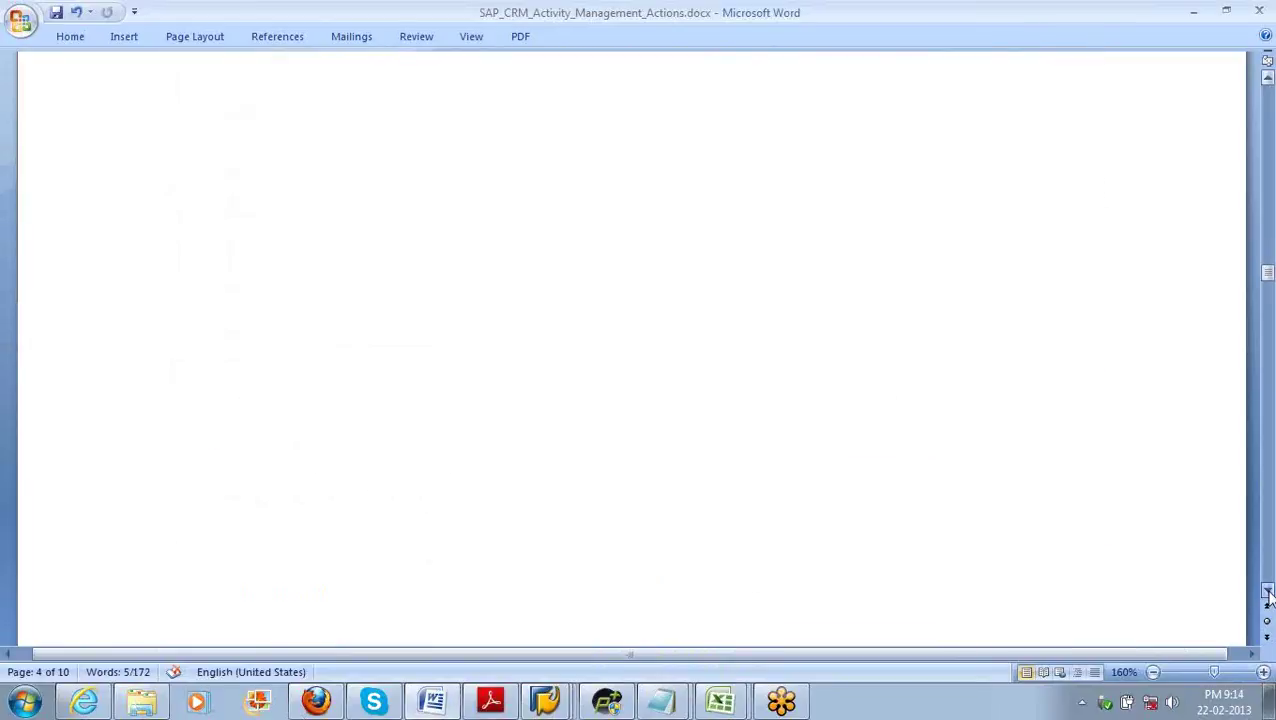
left_click(1267, 592)
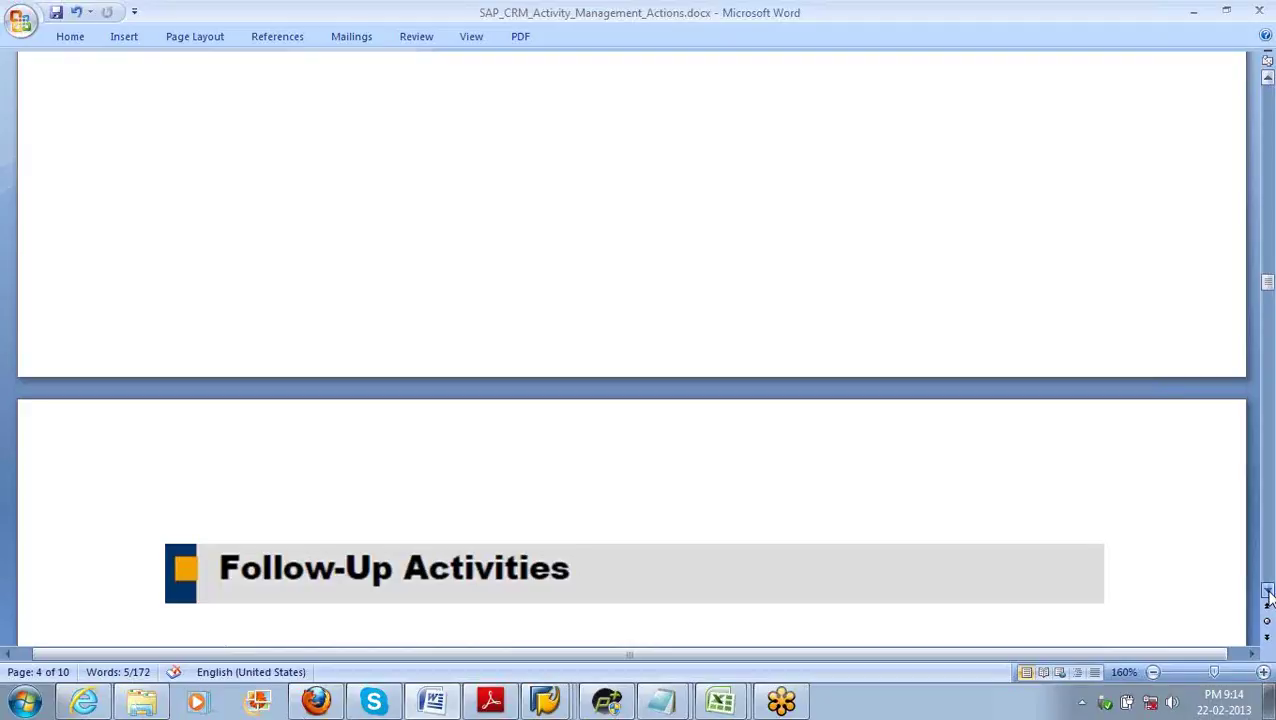
left_click(1267, 592)
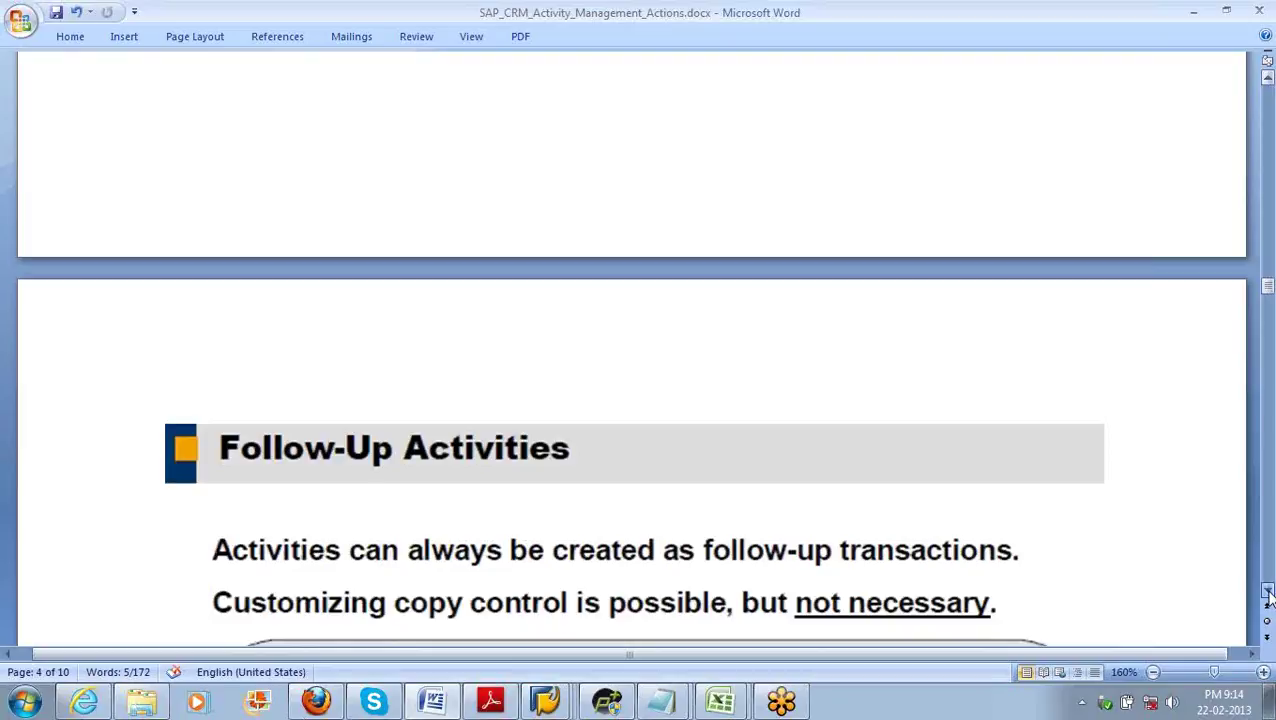
left_click(1267, 592)
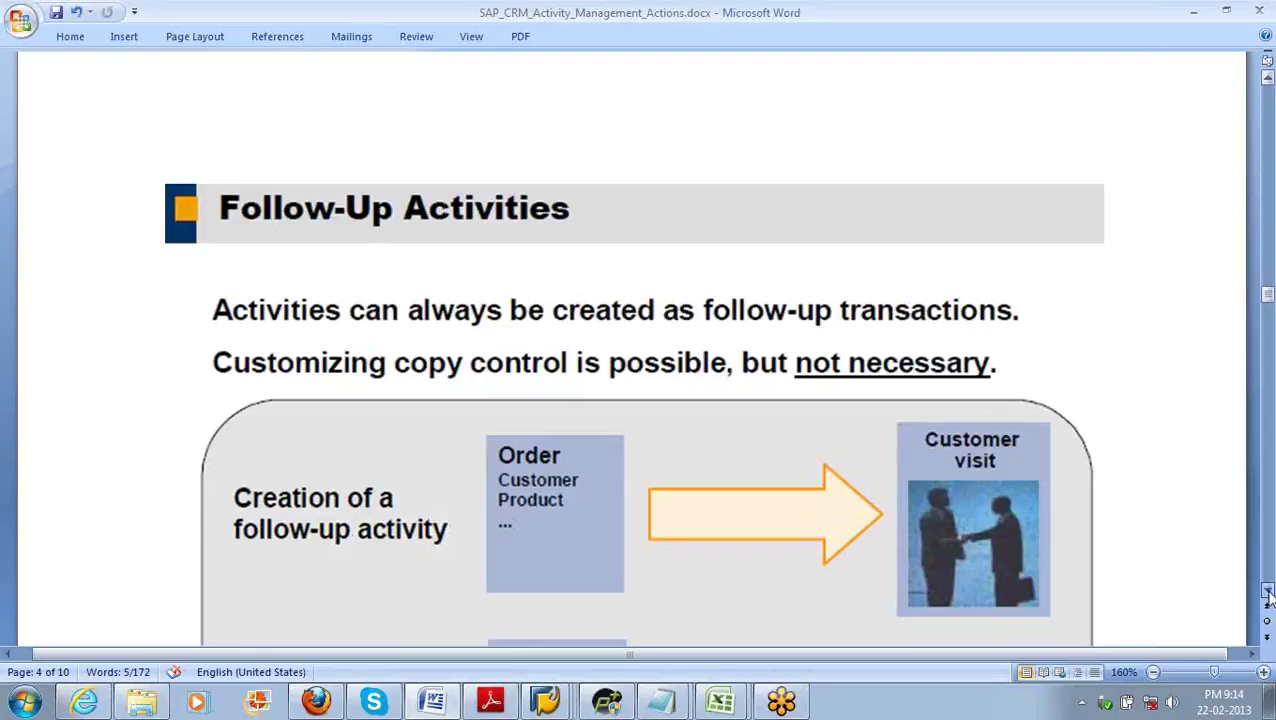
left_click(1267, 592)
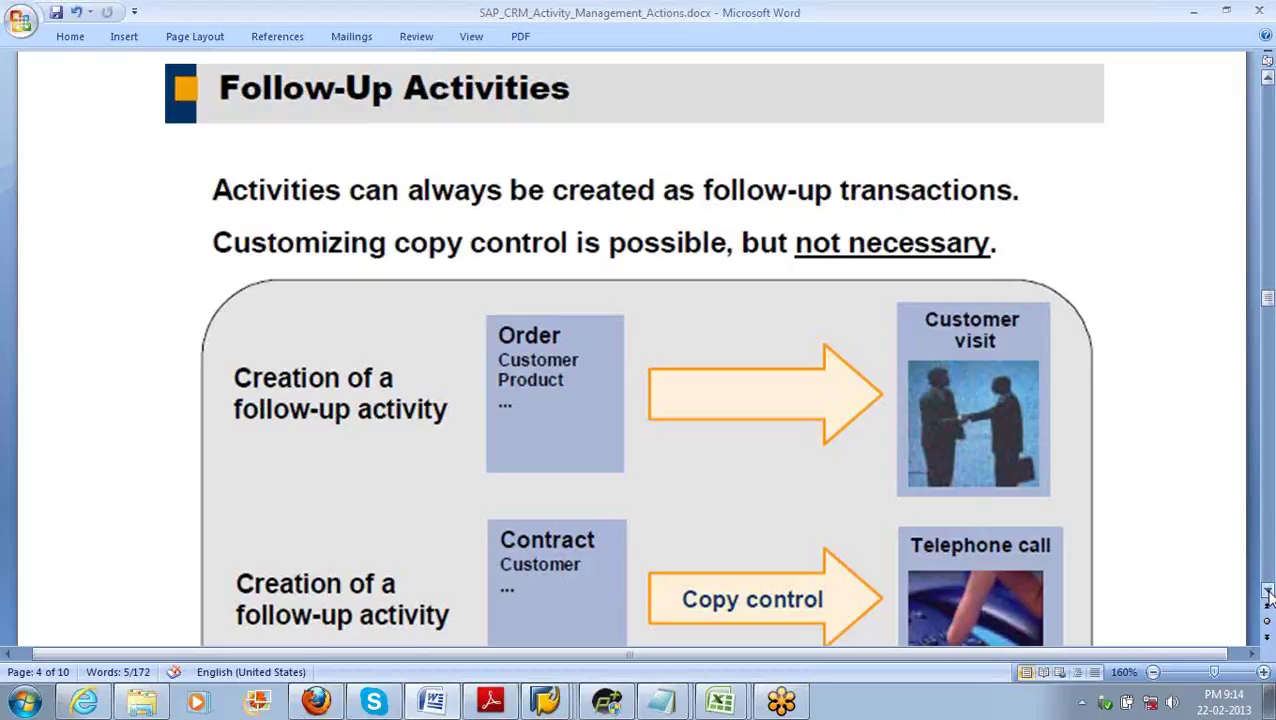
left_click(1267, 592)
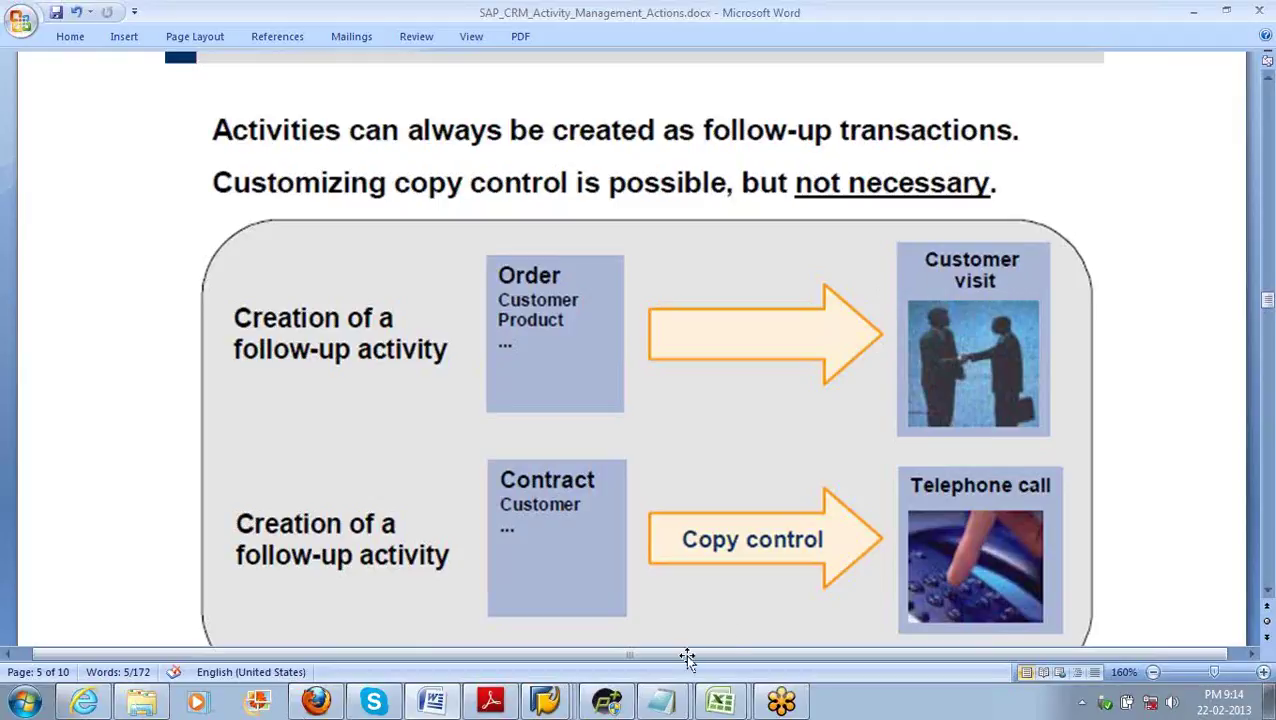
Step: Return to the yy Appointment in SAP and leave it without saving
mouse_move(545, 708)
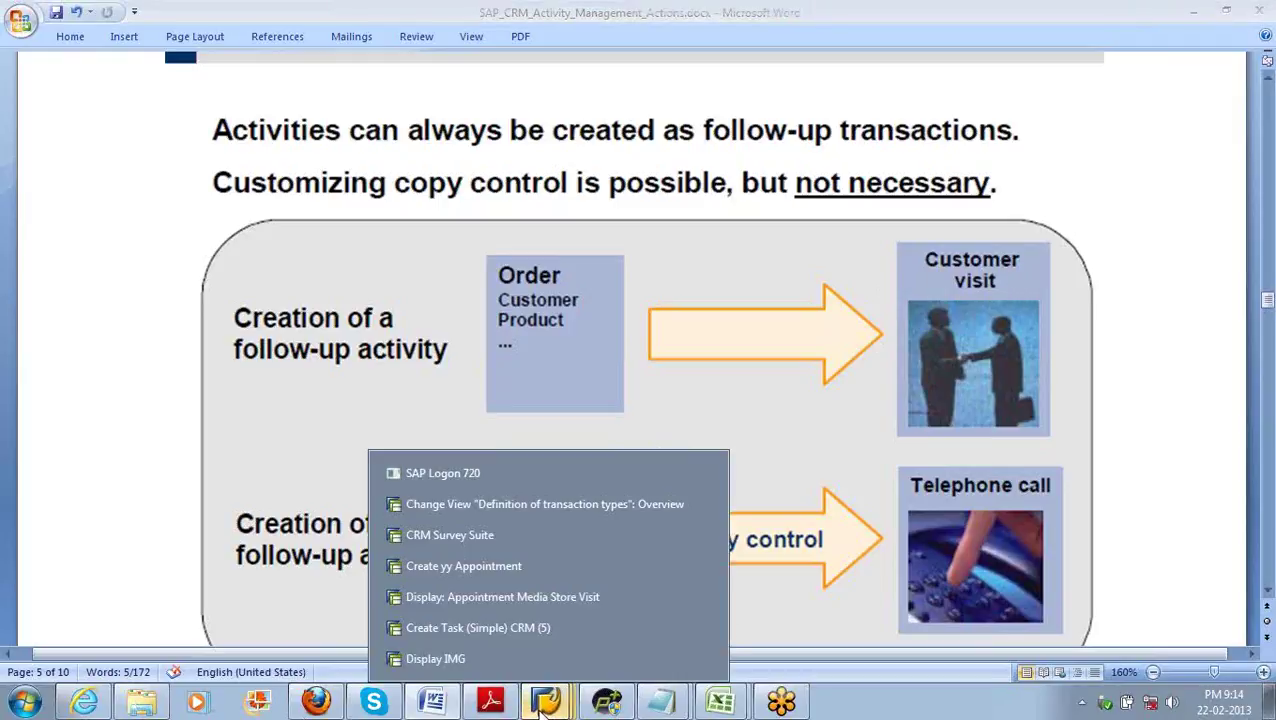
left_click(550, 570)
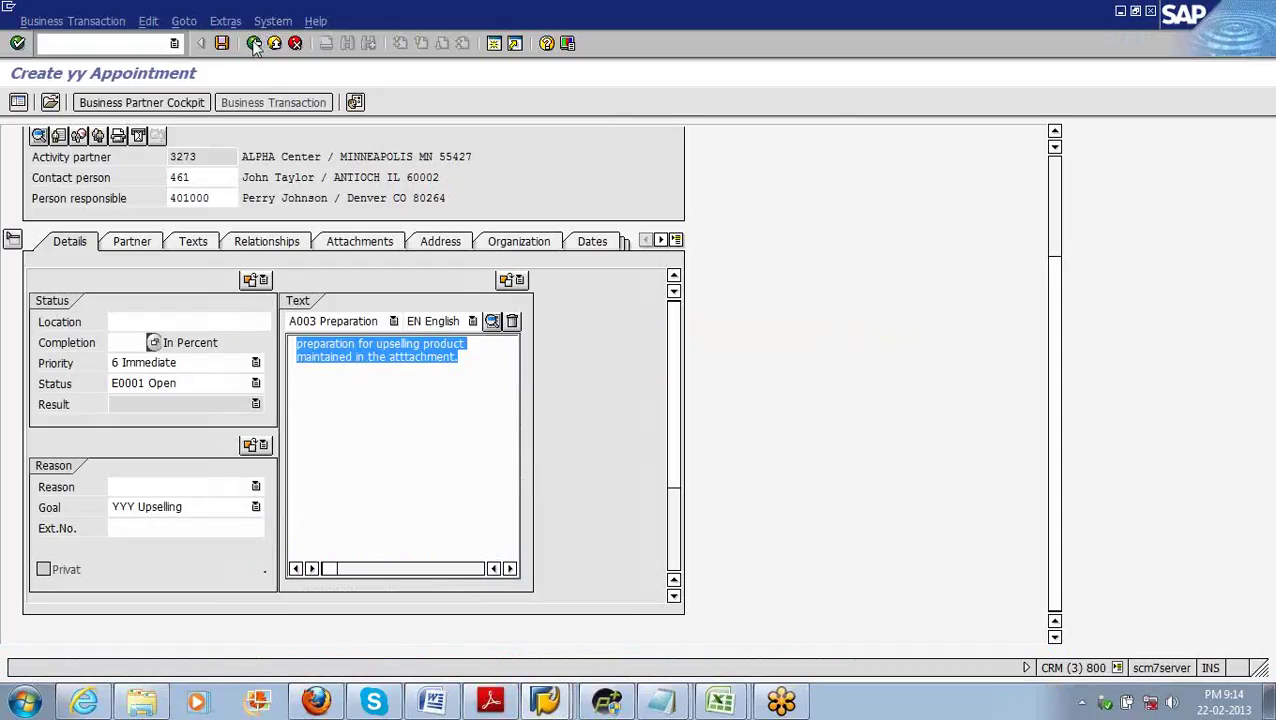
left_click(254, 44)
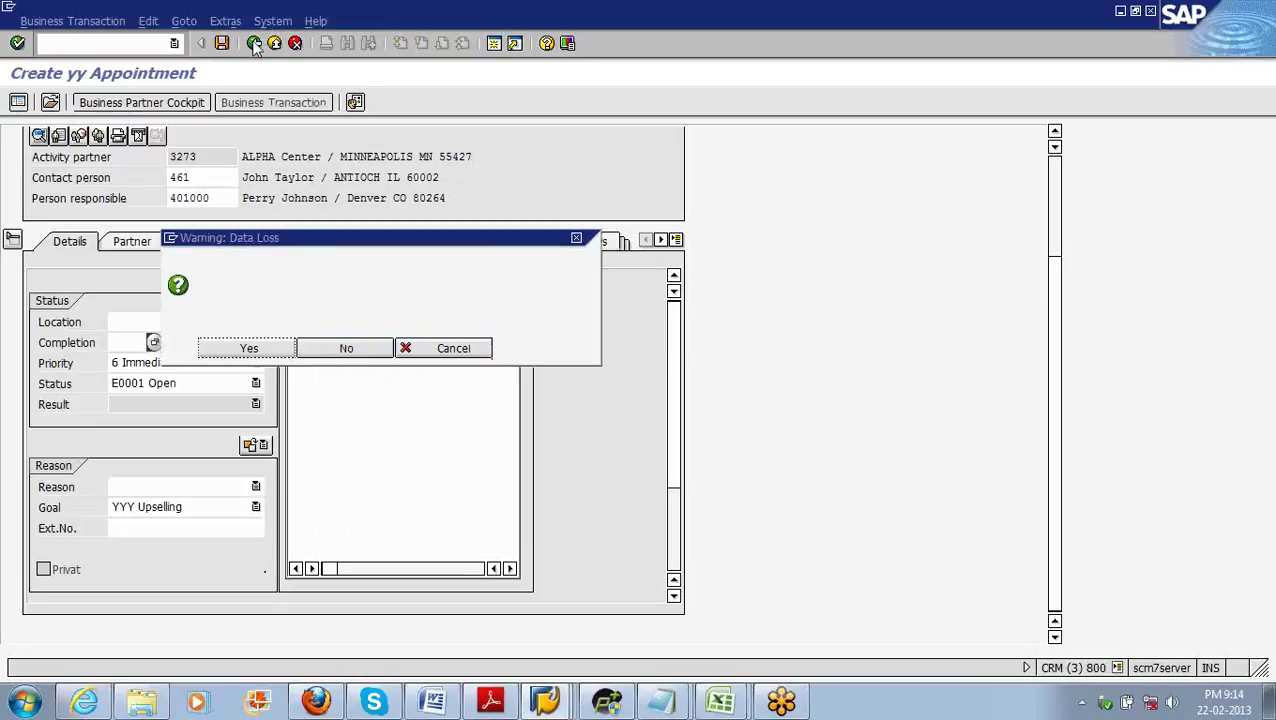
left_click(346, 348)
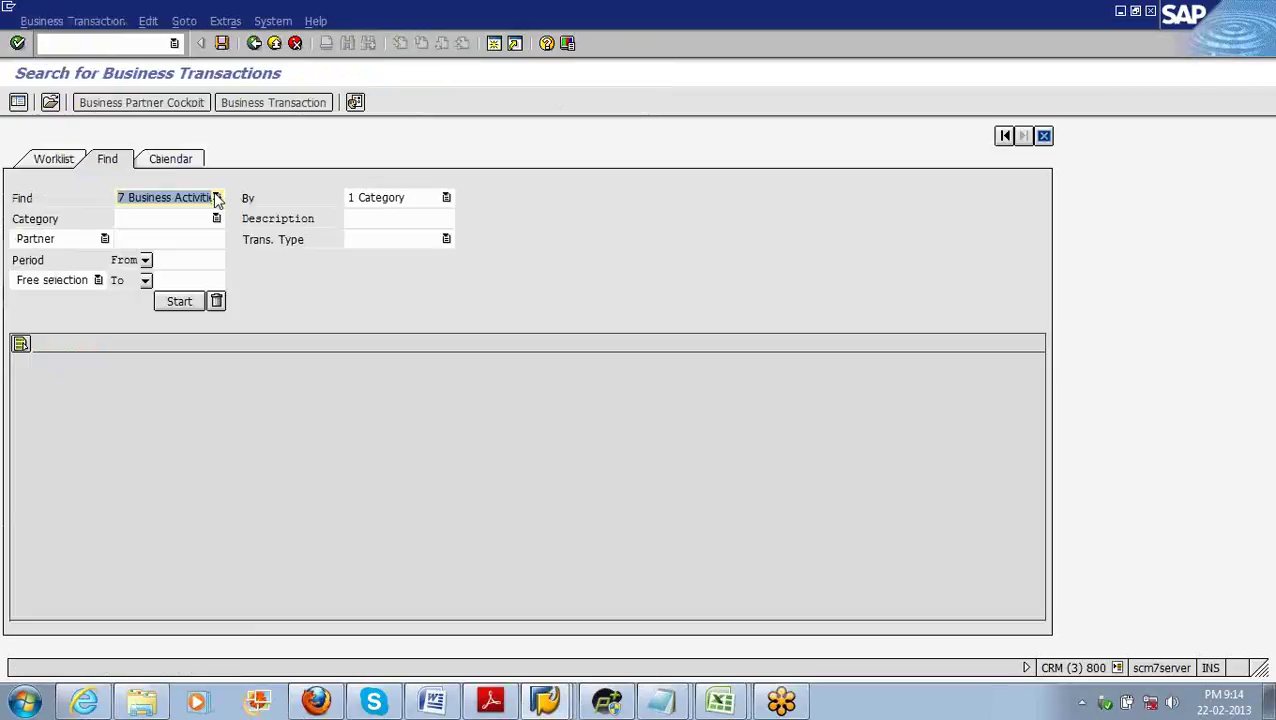
Step: Set the business transaction search to 24 Sales and open the existing telesales order by its transaction number
left_click(216, 197)
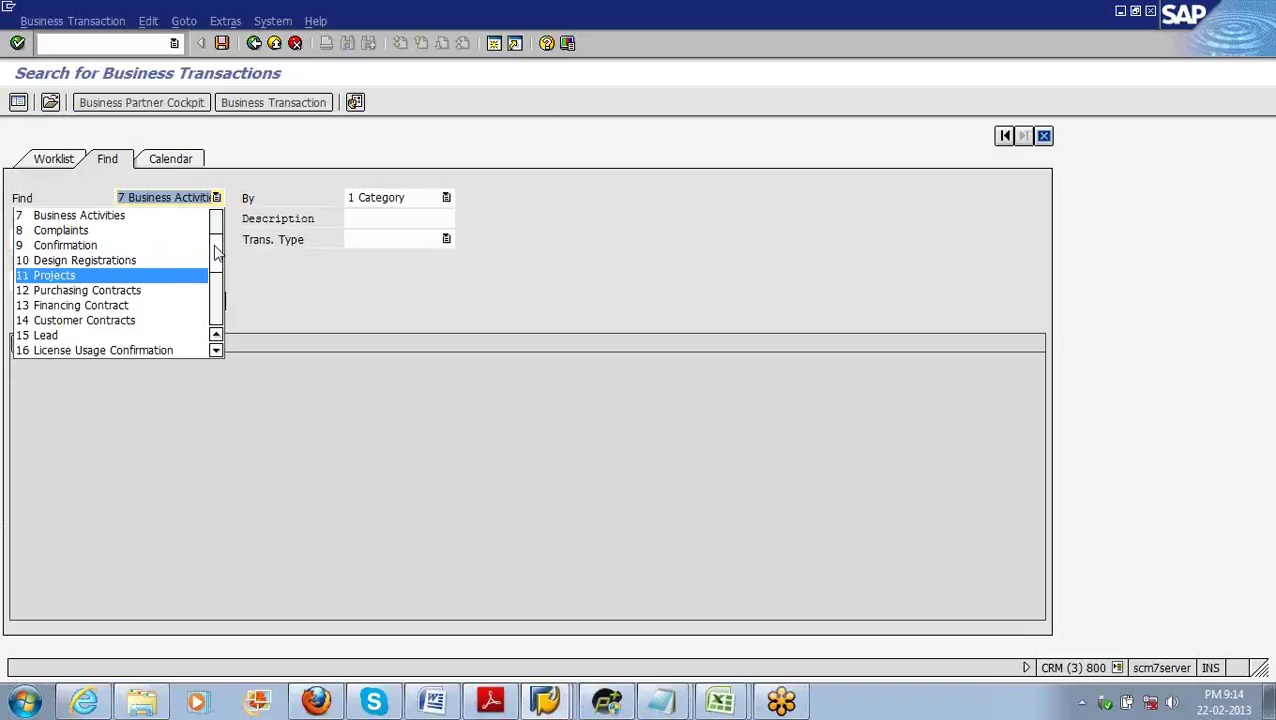
left_click_drag(216, 252, 216, 293)
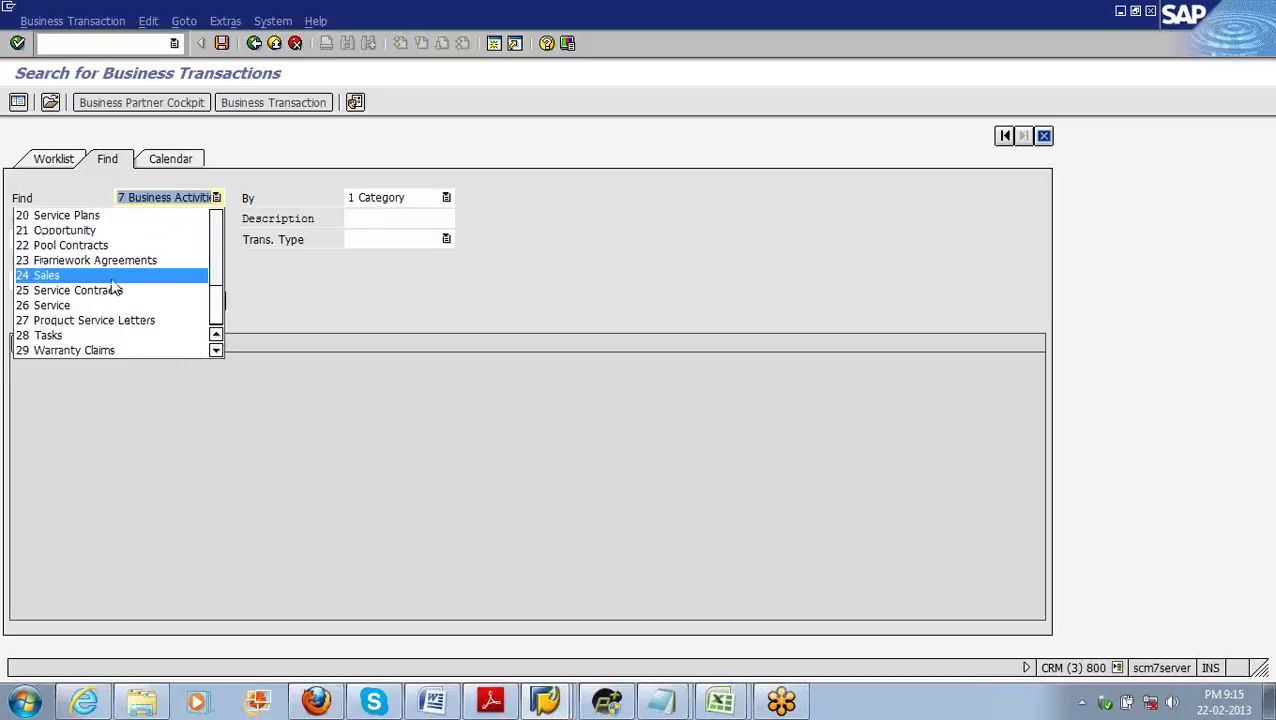
left_click(112, 277)
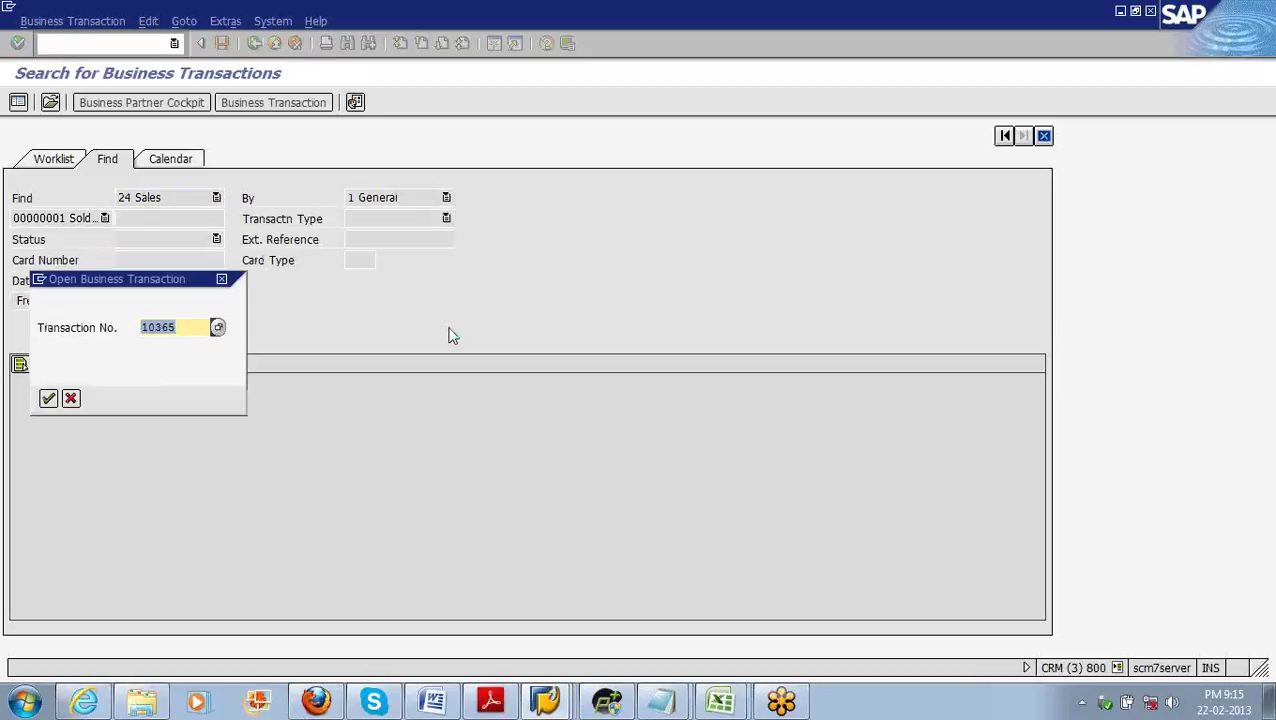
type("5000653")
key("Return")
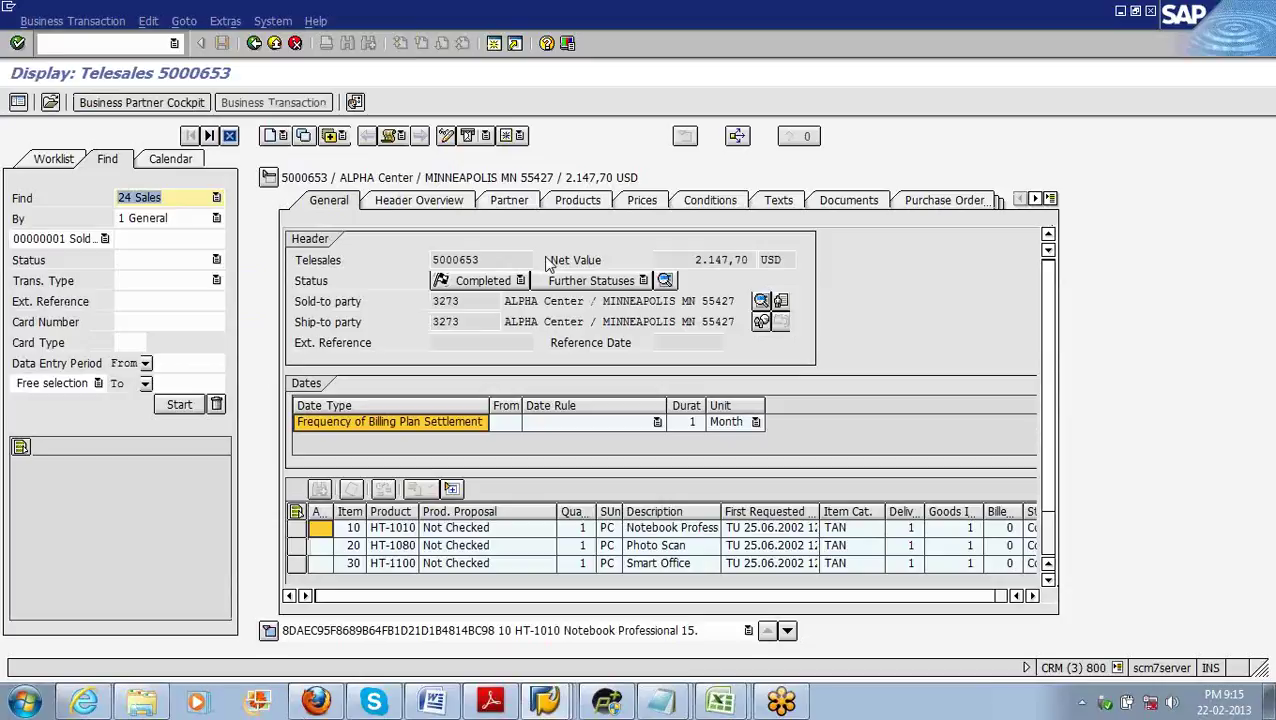
Step: Put the telesales order into edit mode, hide the search area and check the sold-to party
left_click(445, 136)
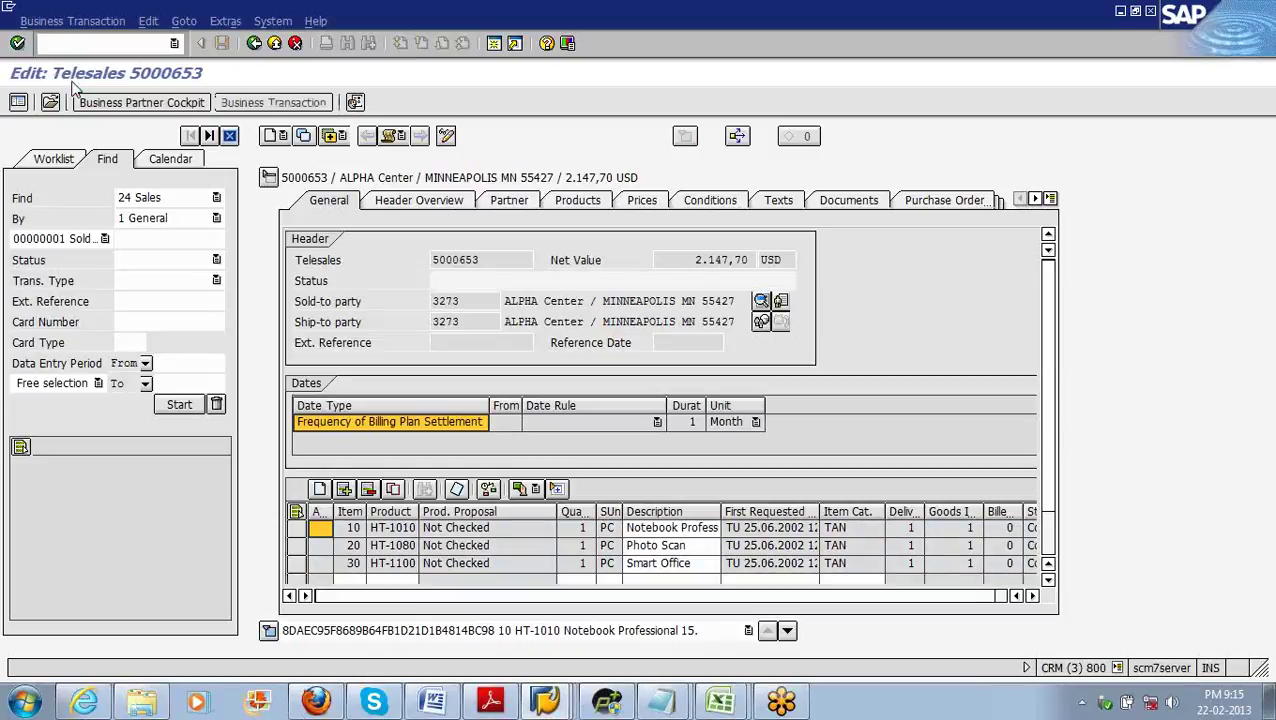
left_click(230, 137)
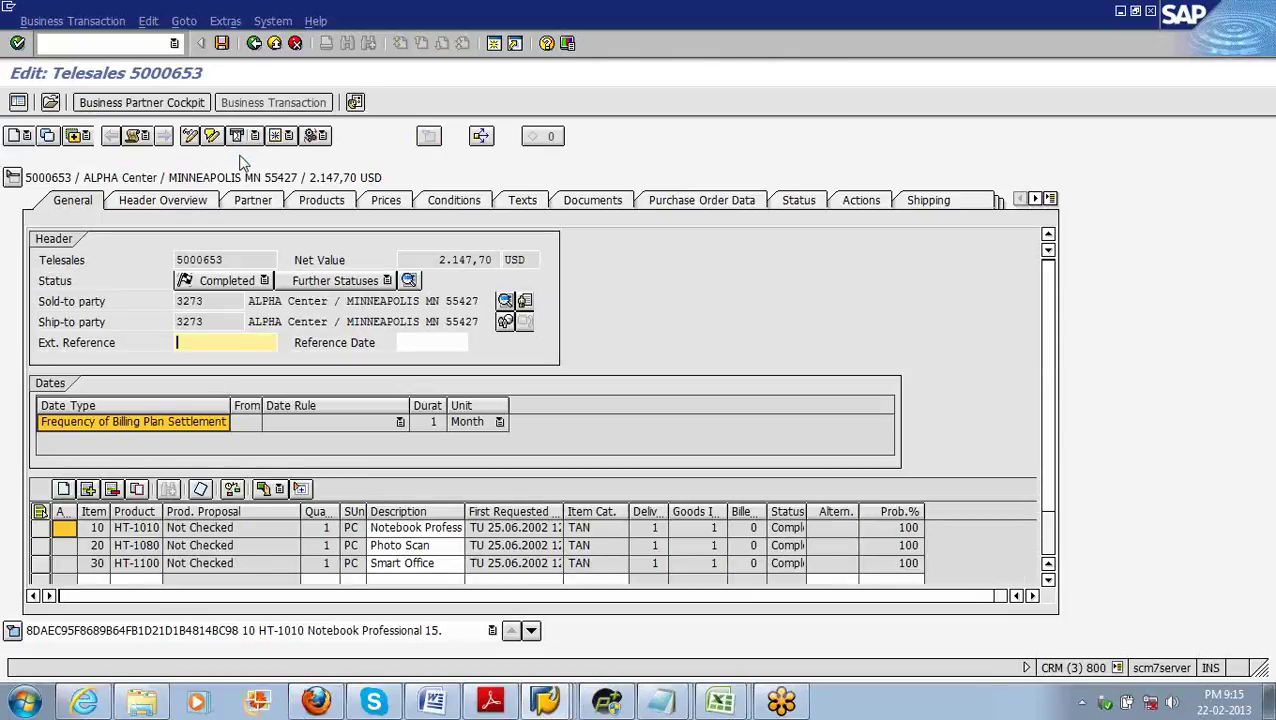
left_click_drag(212, 302, 176, 302)
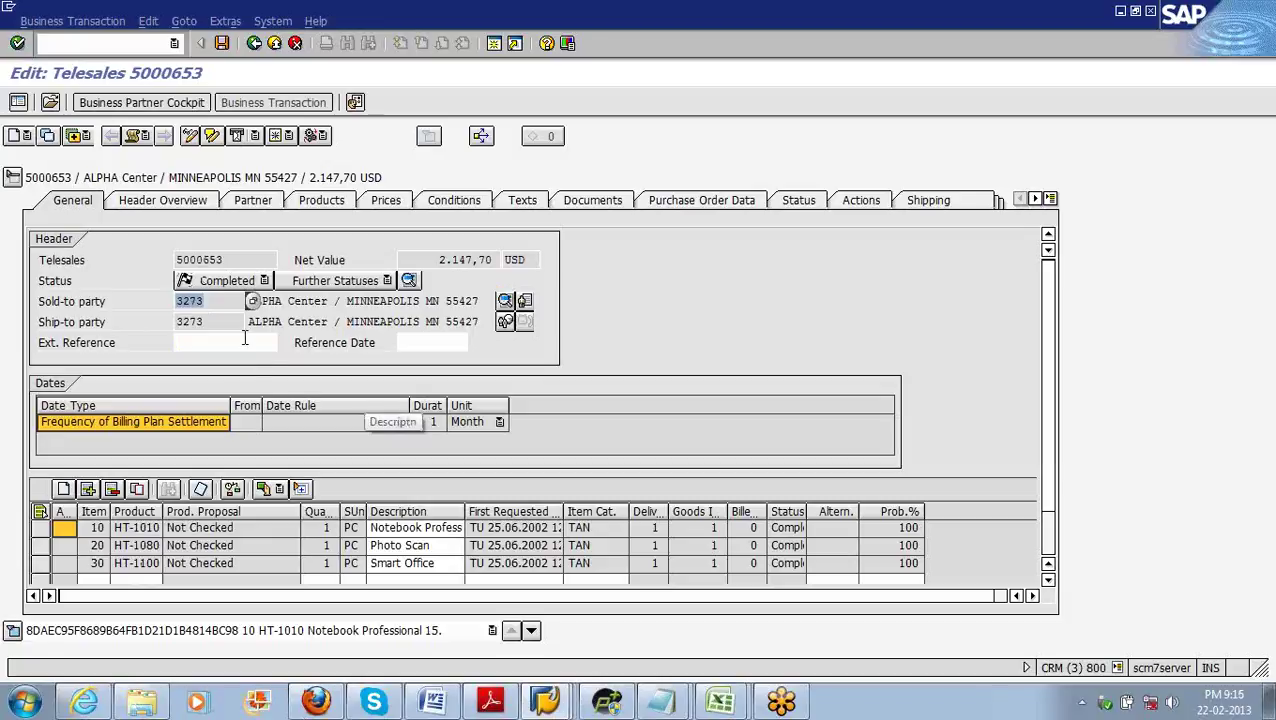
Step: Create a follow-up transaction of the business activity type Appointment from the telesales order
left_click(68, 21)
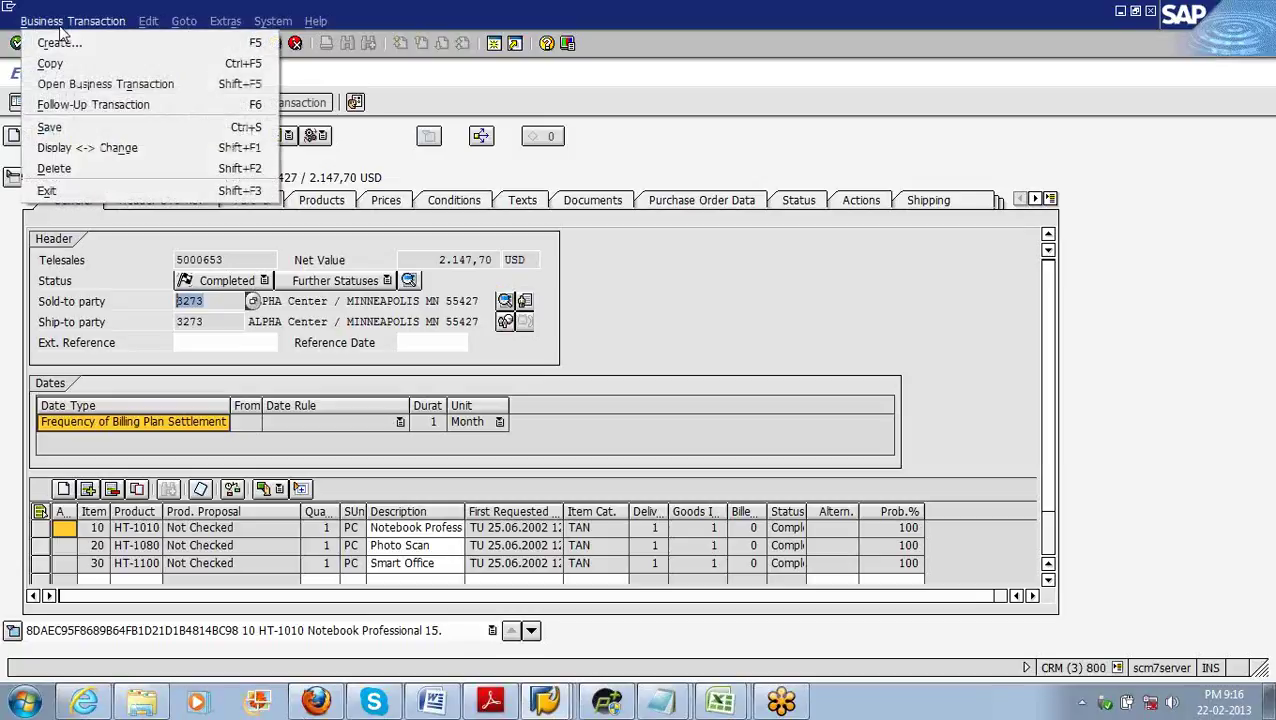
left_click(115, 105)
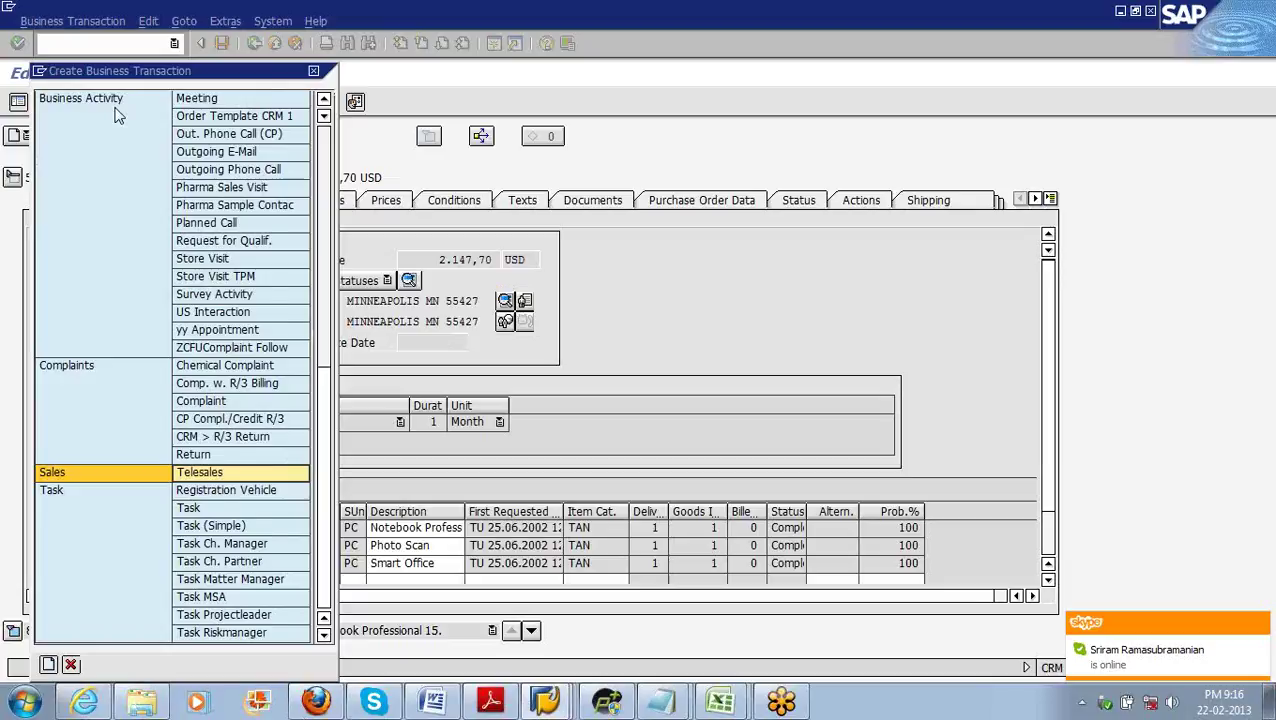
left_click(114, 190)
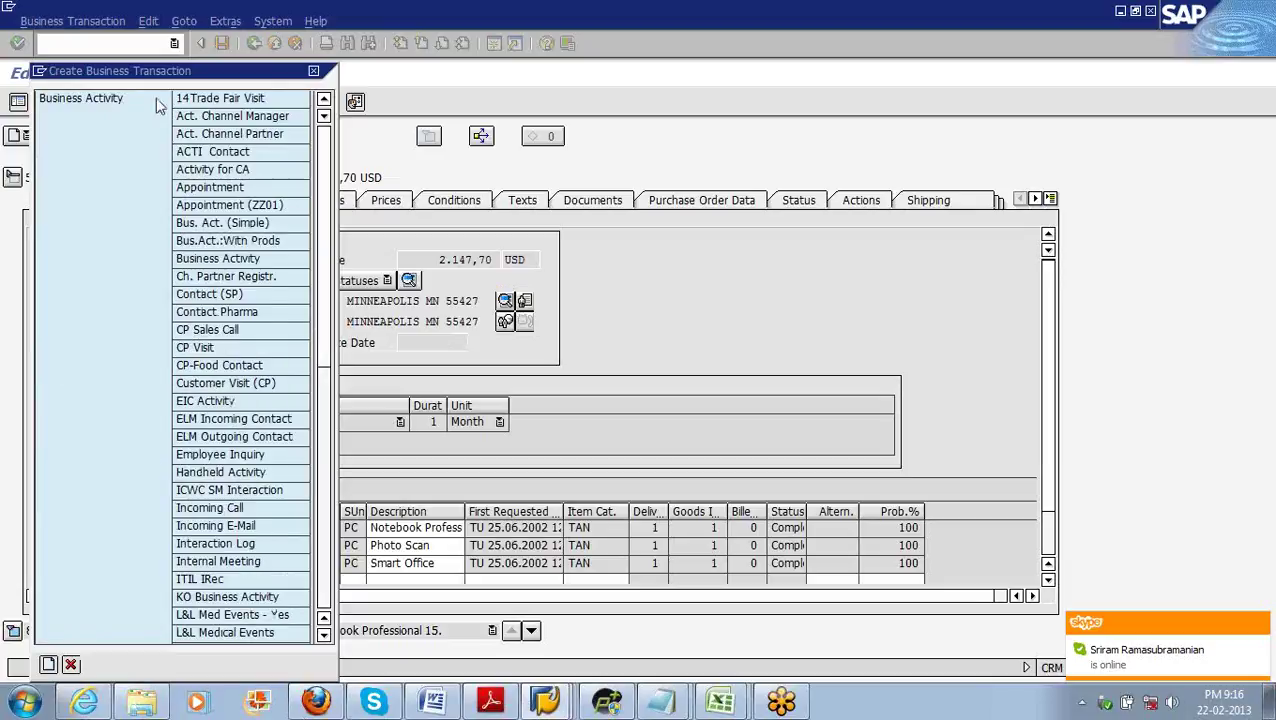
left_click(245, 188)
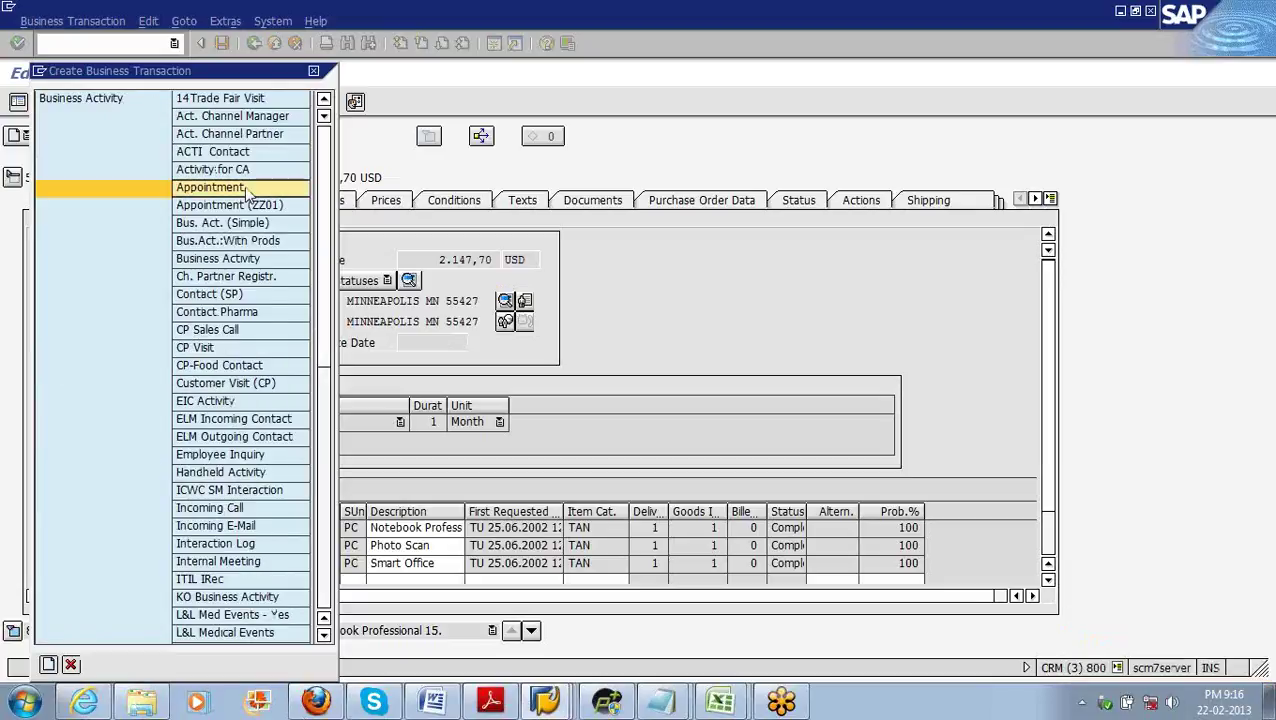
left_click(49, 666)
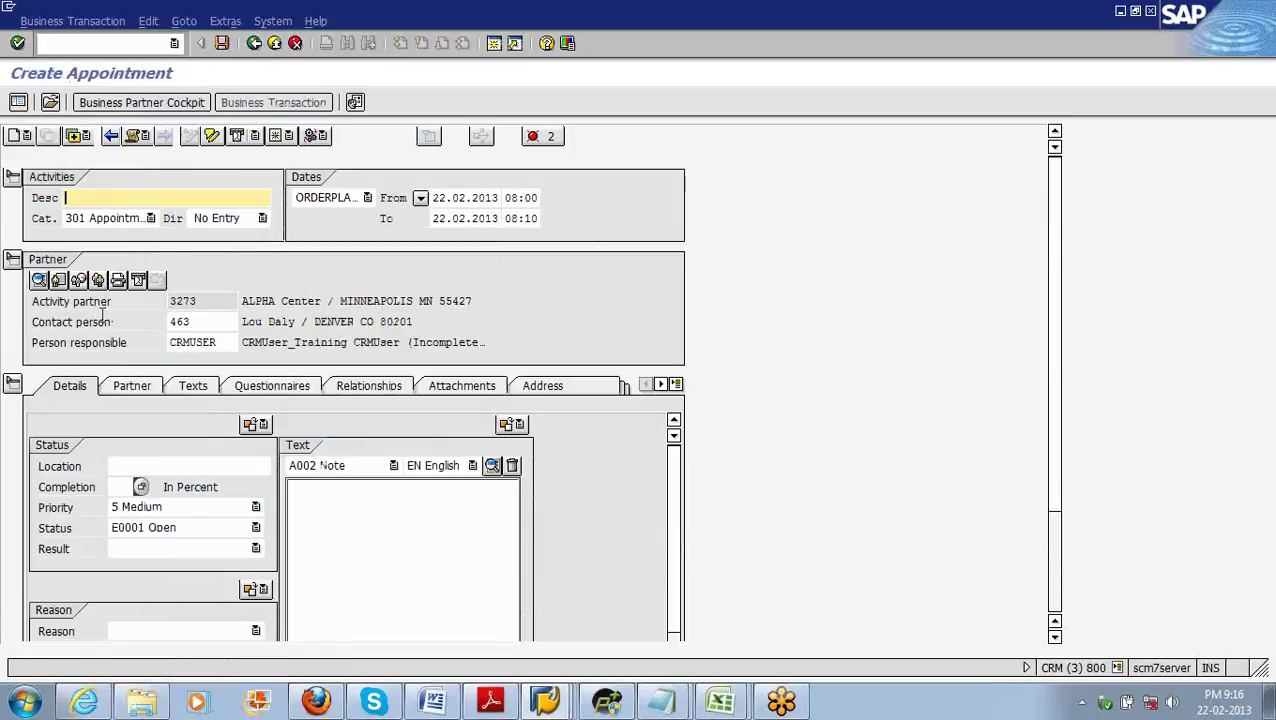
Step: Examine the activity partner and contact person in the follow-up appointment, and return to the Follow-Up Activities section in Word
left_click_drag(207, 302, 168, 302)
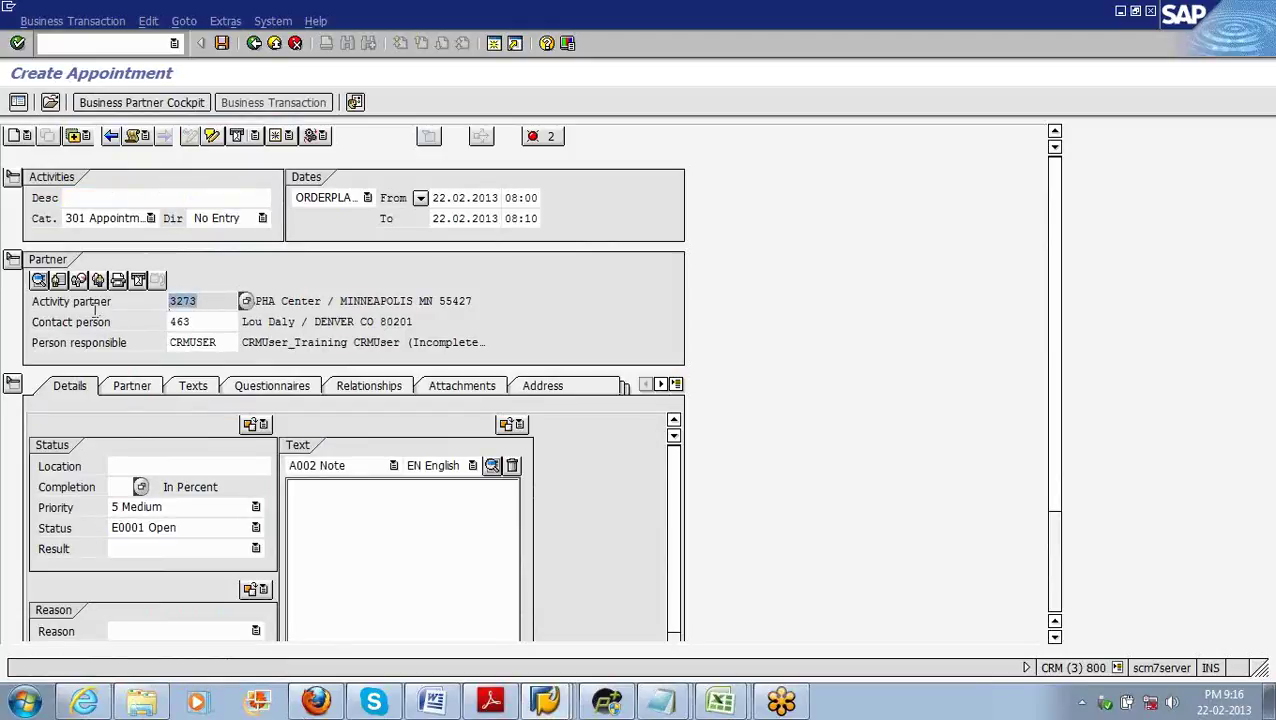
left_click(207, 302)
left_click_drag(207, 302, 168, 322)
left_click(207, 322)
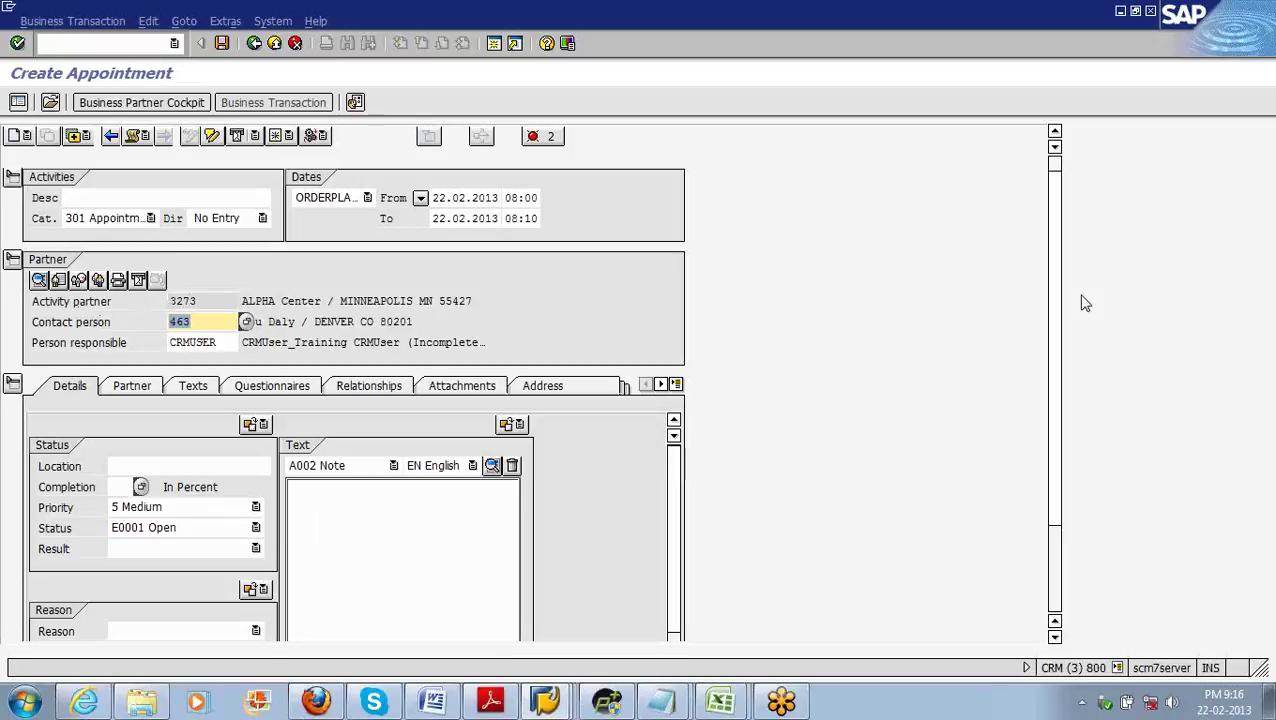
scroll(1088, 340, "down", 1)
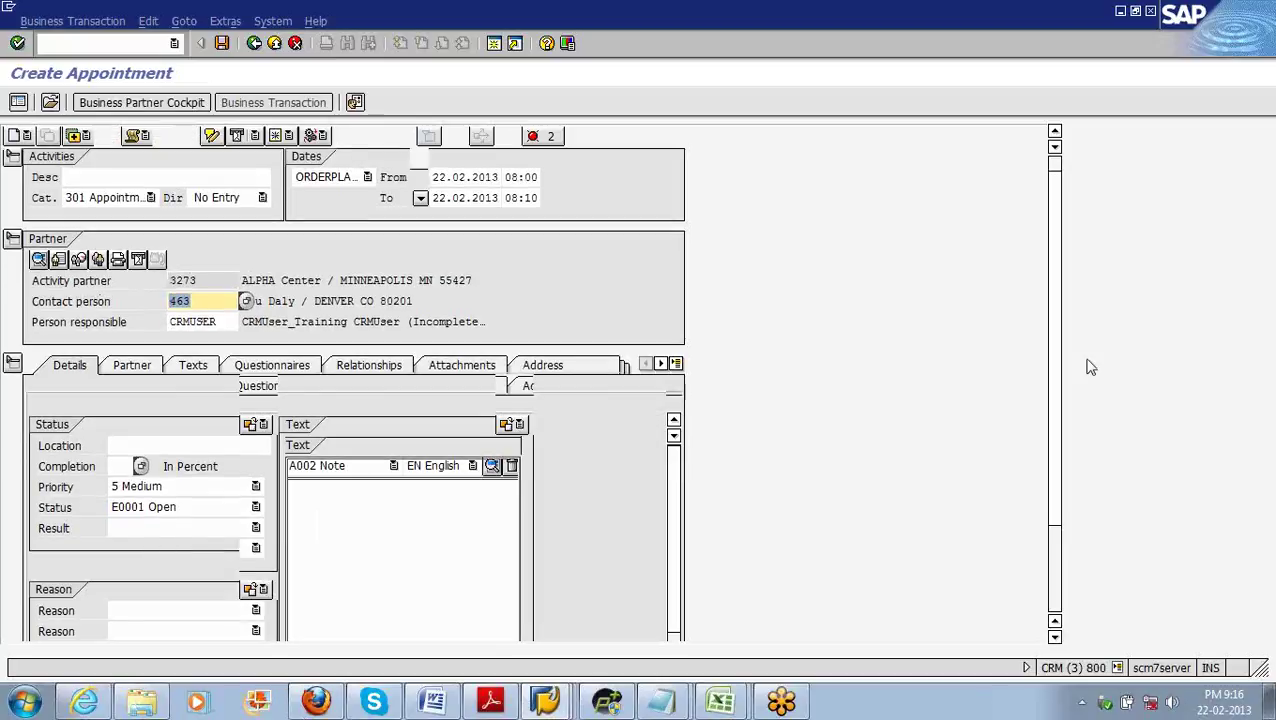
scroll(1082, 287, "down", 5)
scroll(1082, 287, "up", 6)
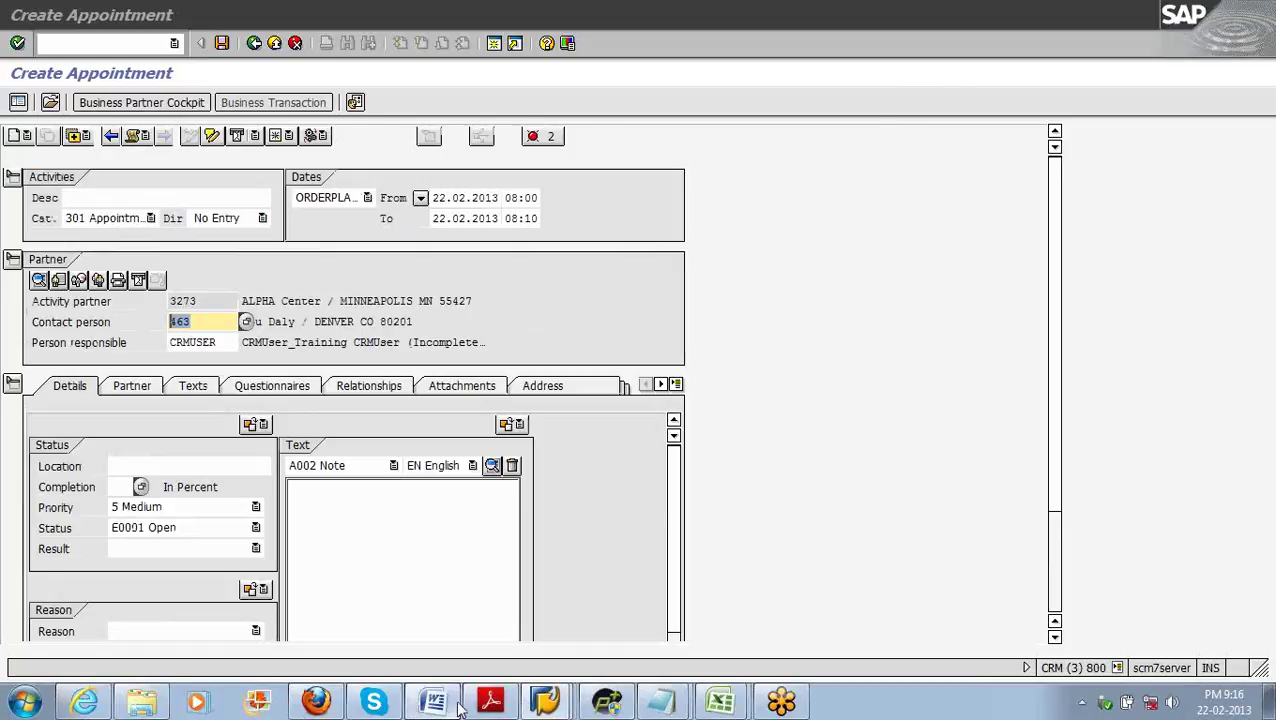
left_click(455, 704)
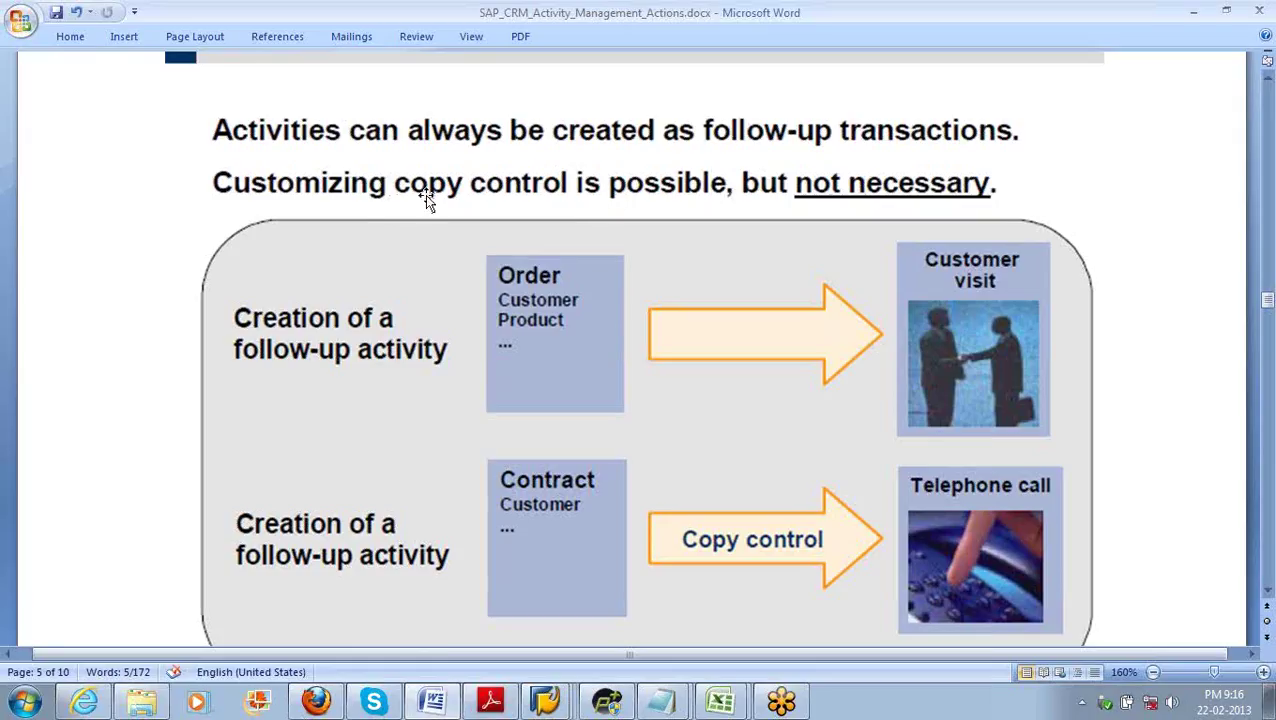
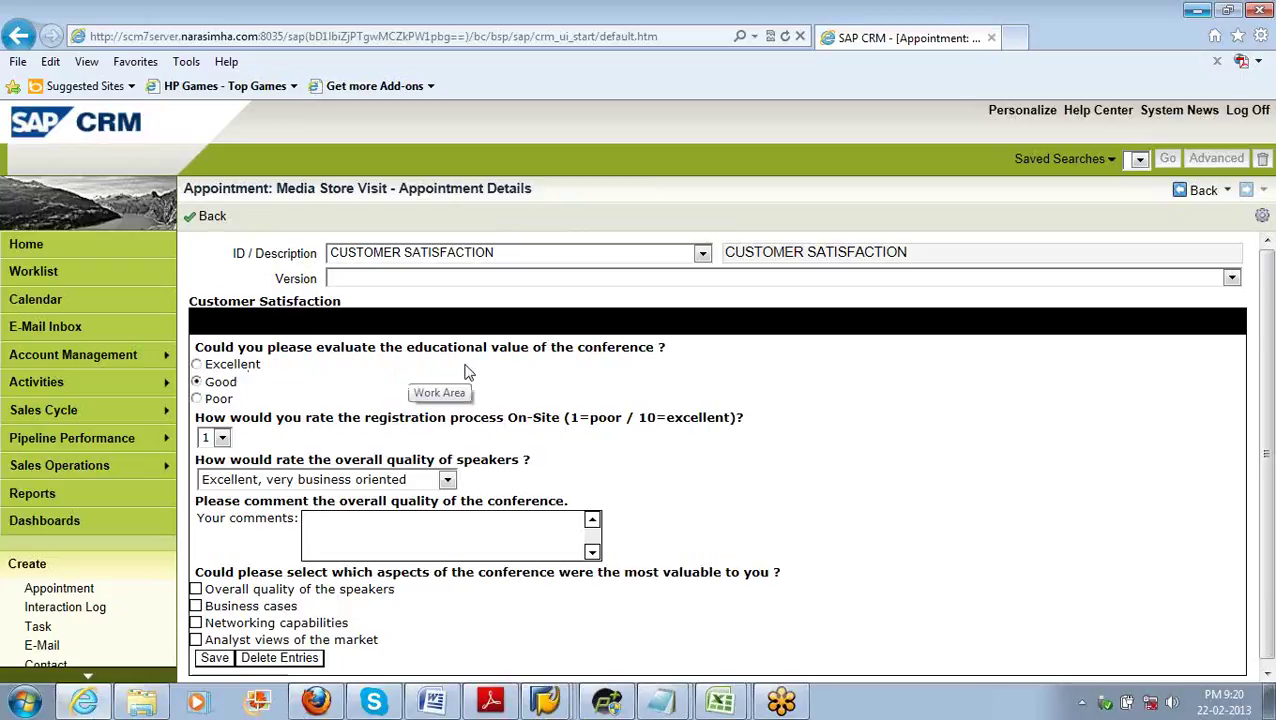
Step: Answer the Customer Satisfaction survey with Poor for educational value and 4 for the registration process, and save the answers
left_click(197, 365)
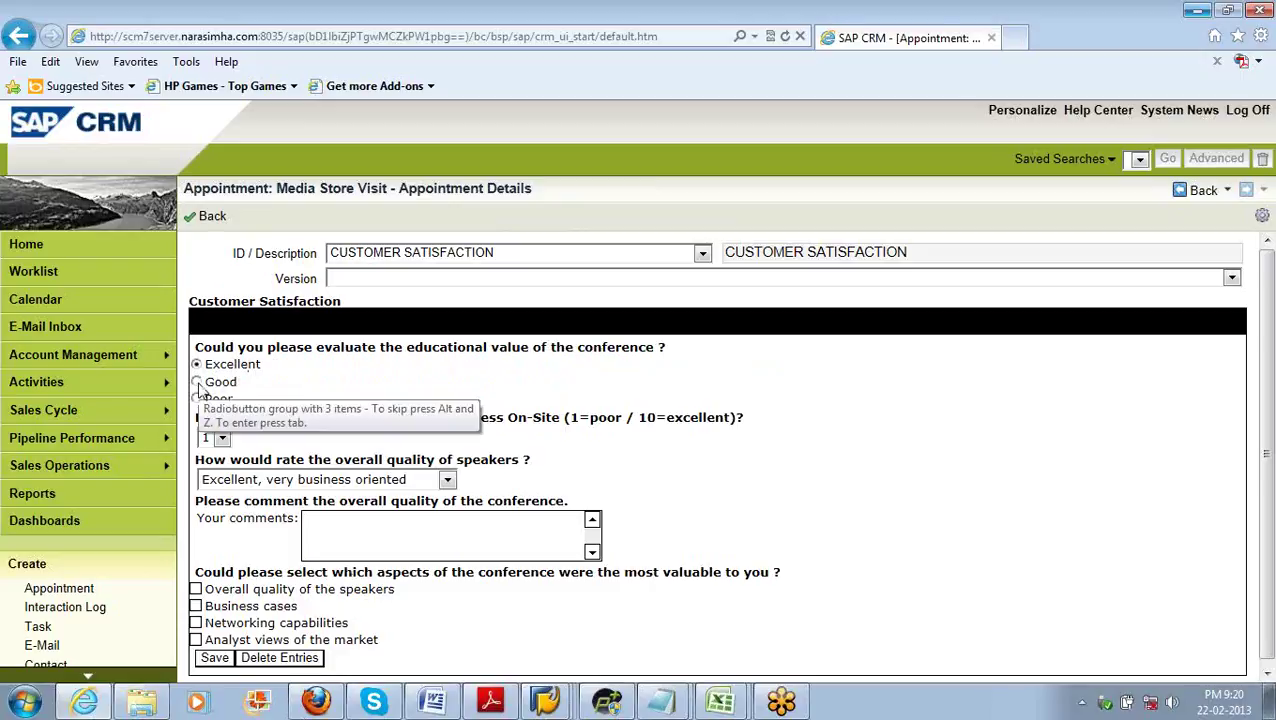
left_click(198, 382)
left_click(197, 399)
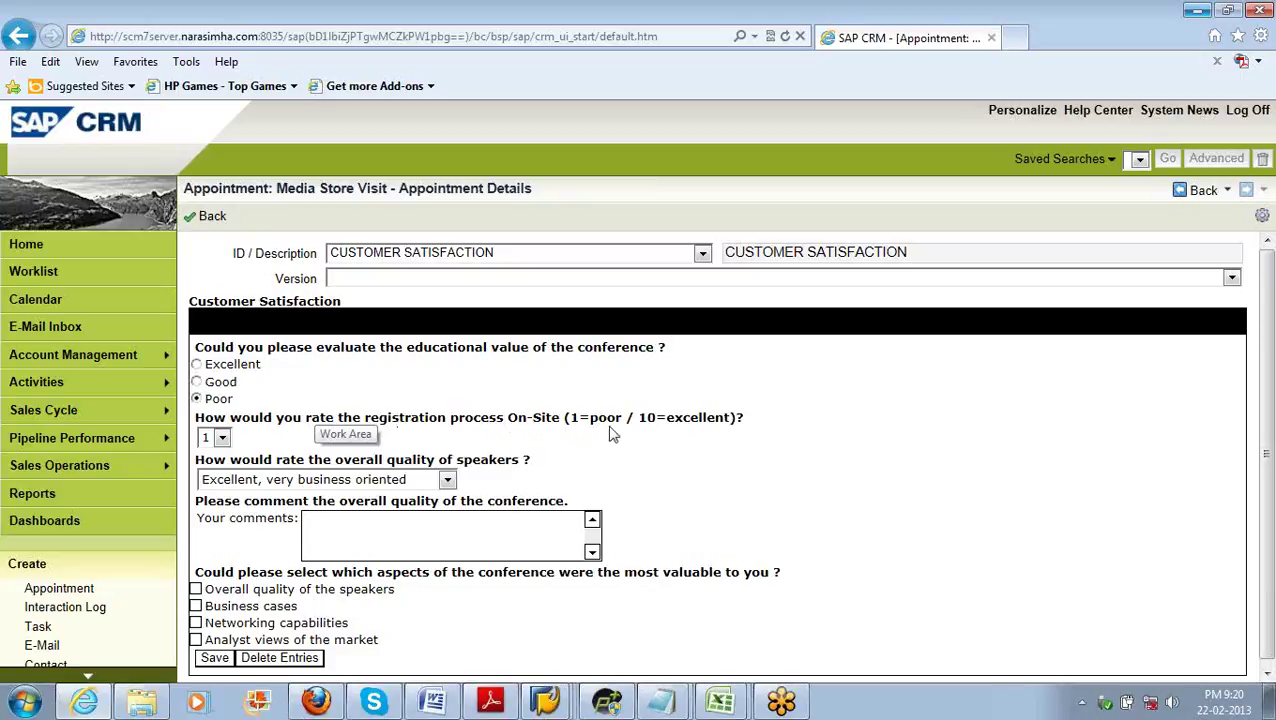
left_click(221, 438)
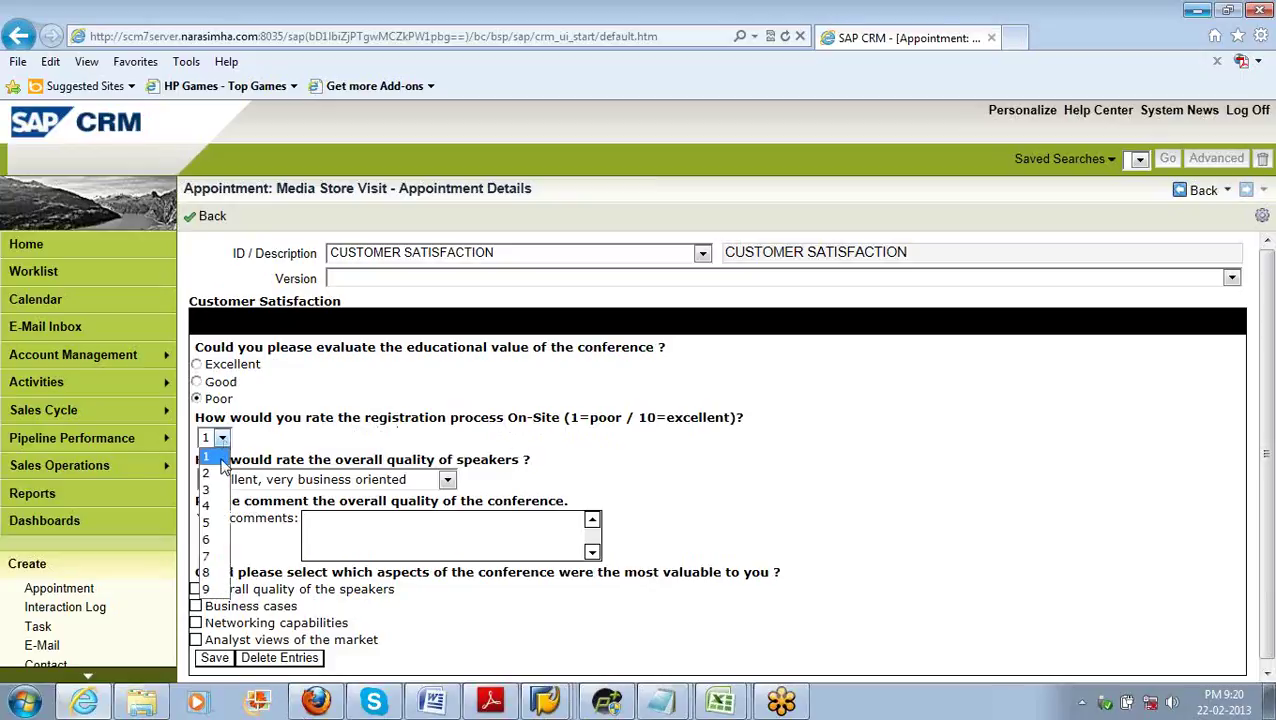
left_click(222, 507)
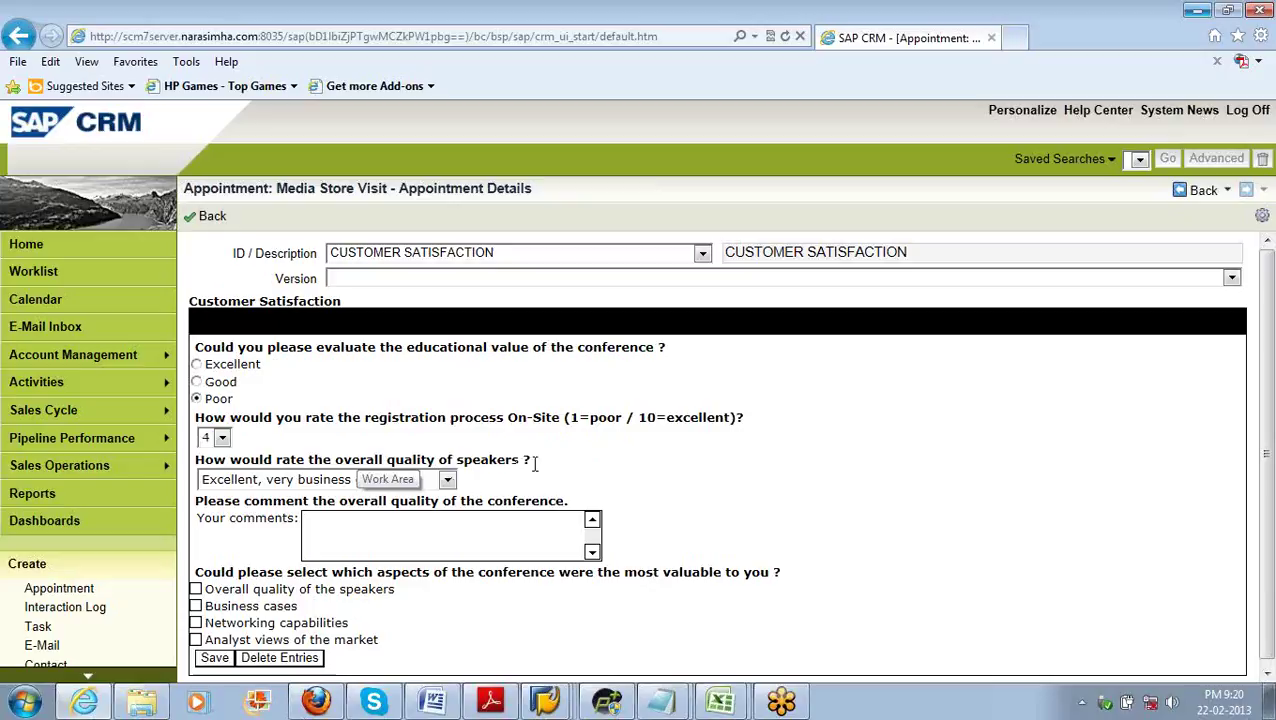
left_click(401, 538)
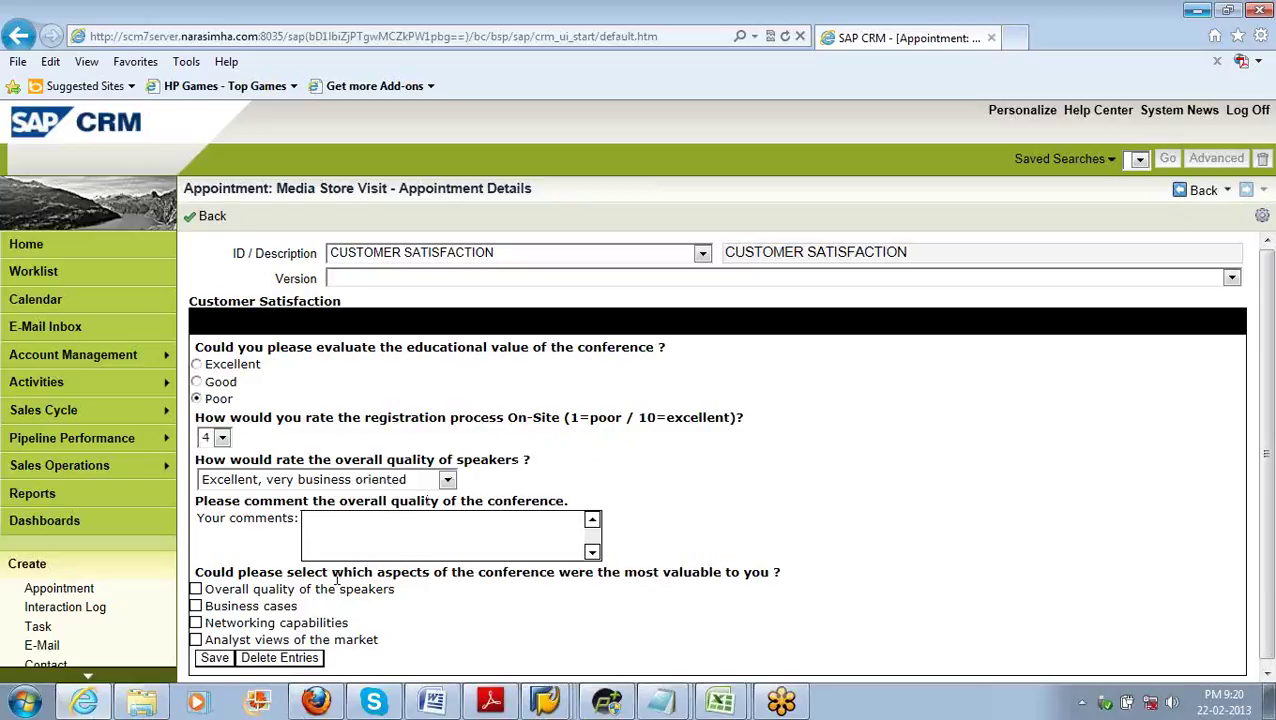
left_click(217, 662)
Step: Switch to the Word document and read the Integration of Questionnaires part of The Survey Suite
key("alt+Tab")
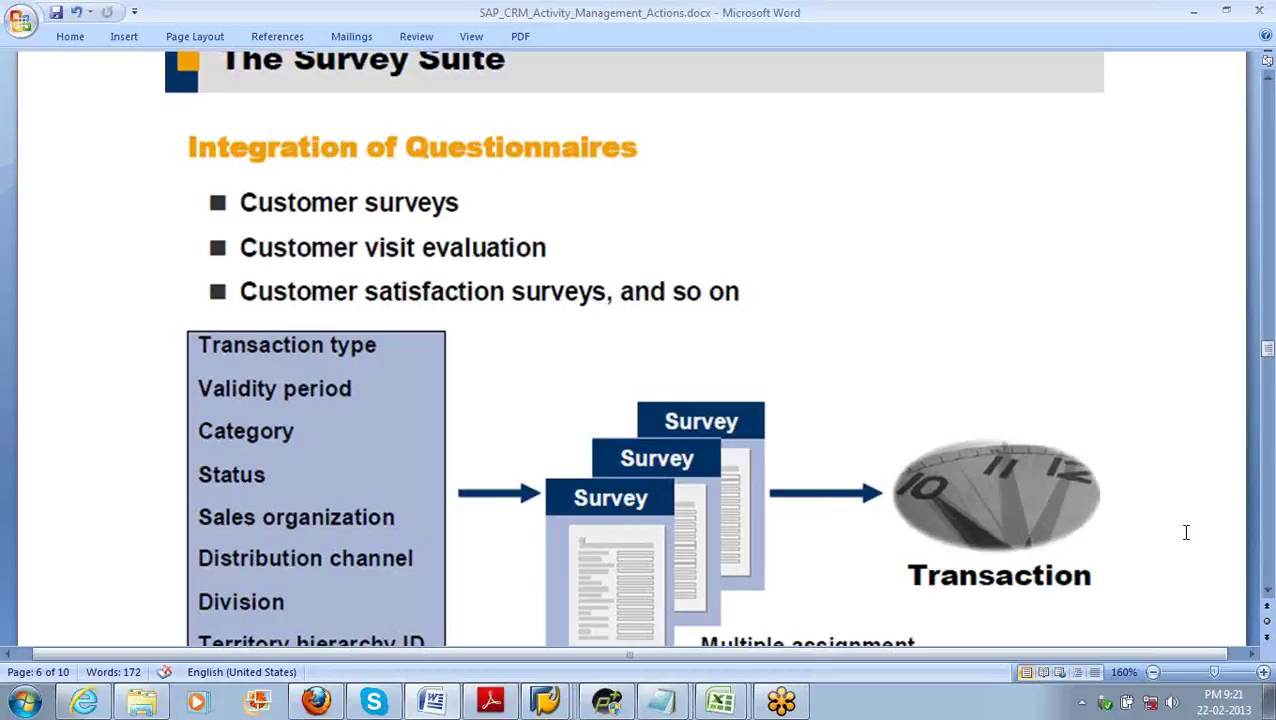
left_click(1267, 592)
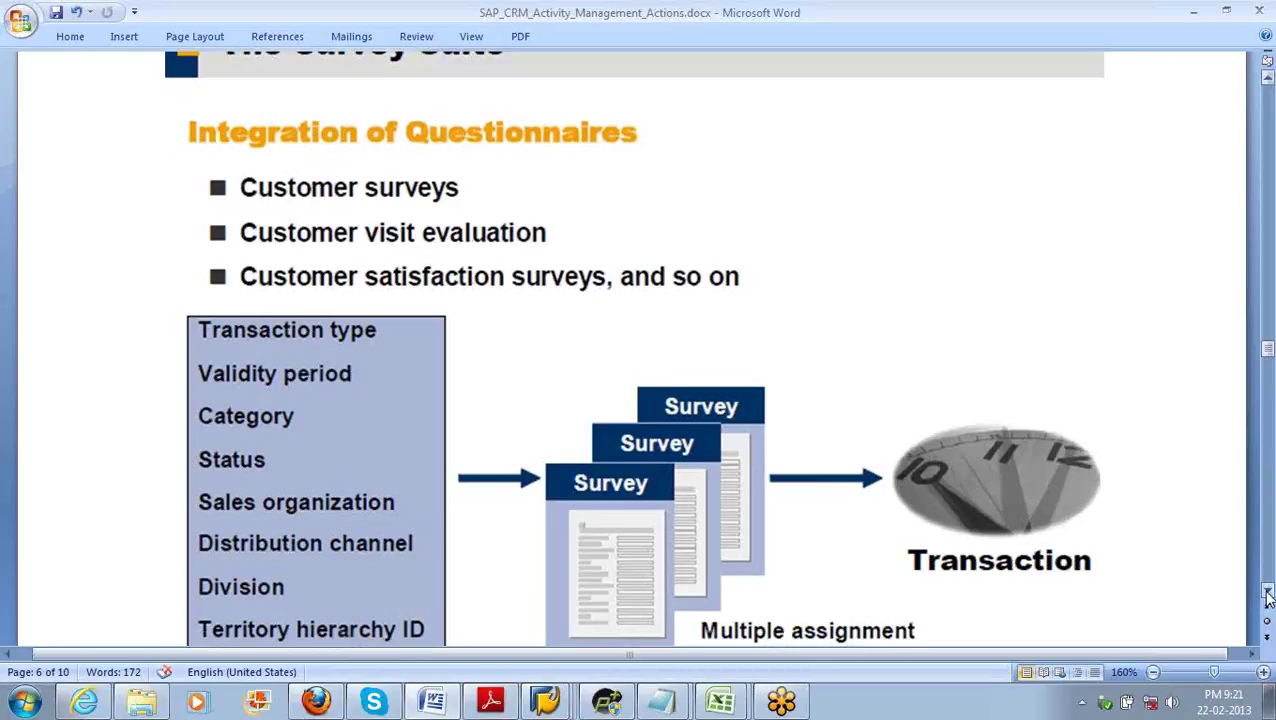
scroll(1267, 595, "down", 1)
Step: Switch to SAP GUI, leave the transaction types view and expand Questionnaires under Settings for Activities in the IMG
right_click(545, 700)
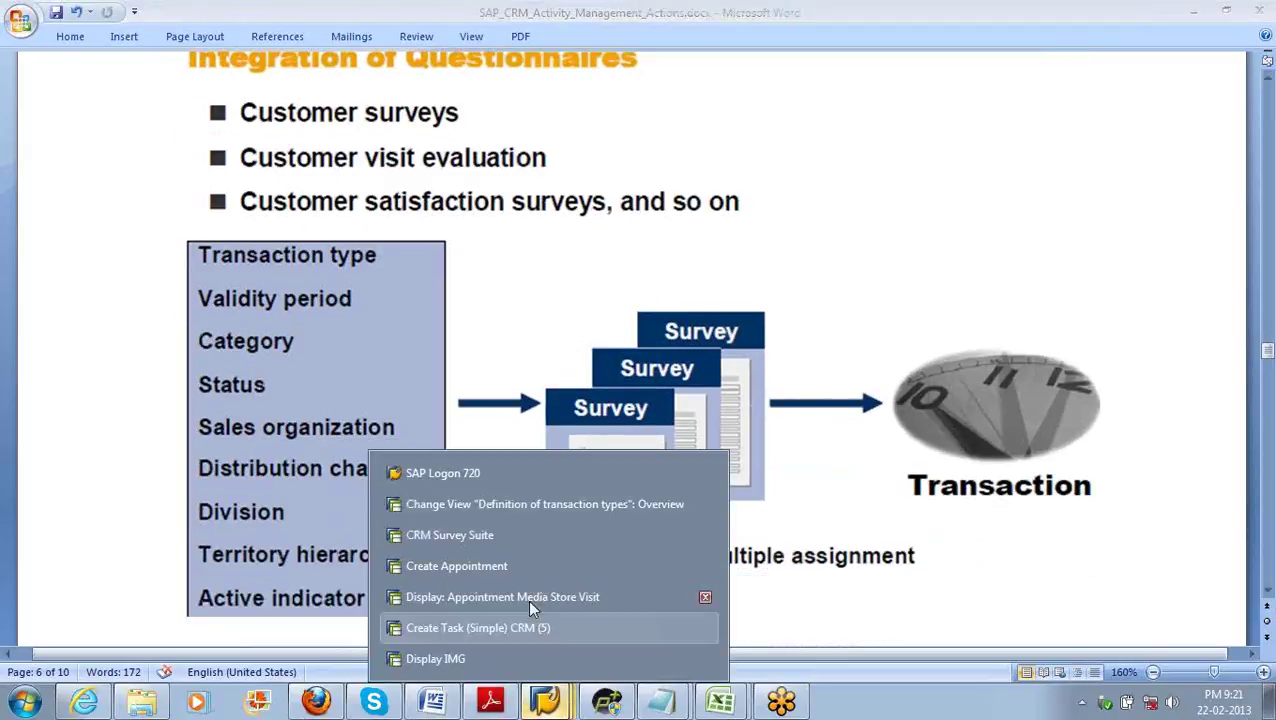
left_click(544, 508)
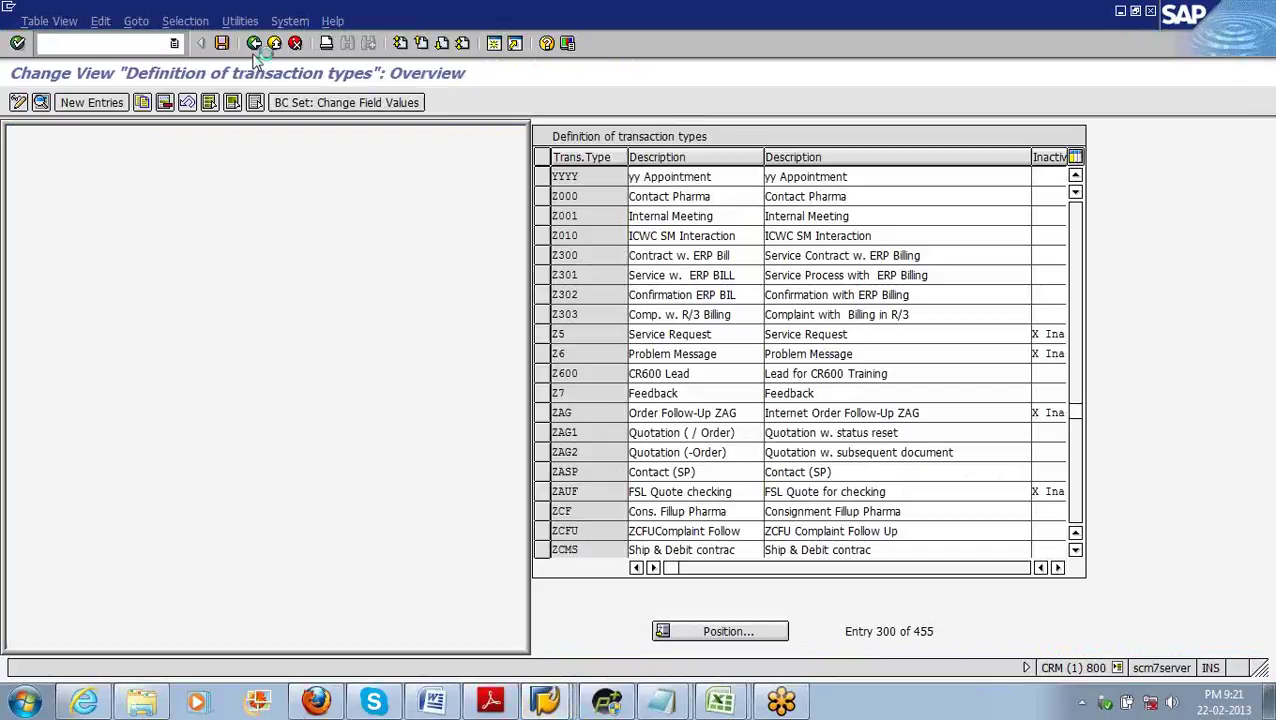
left_click(254, 43)
left_click(67, 305)
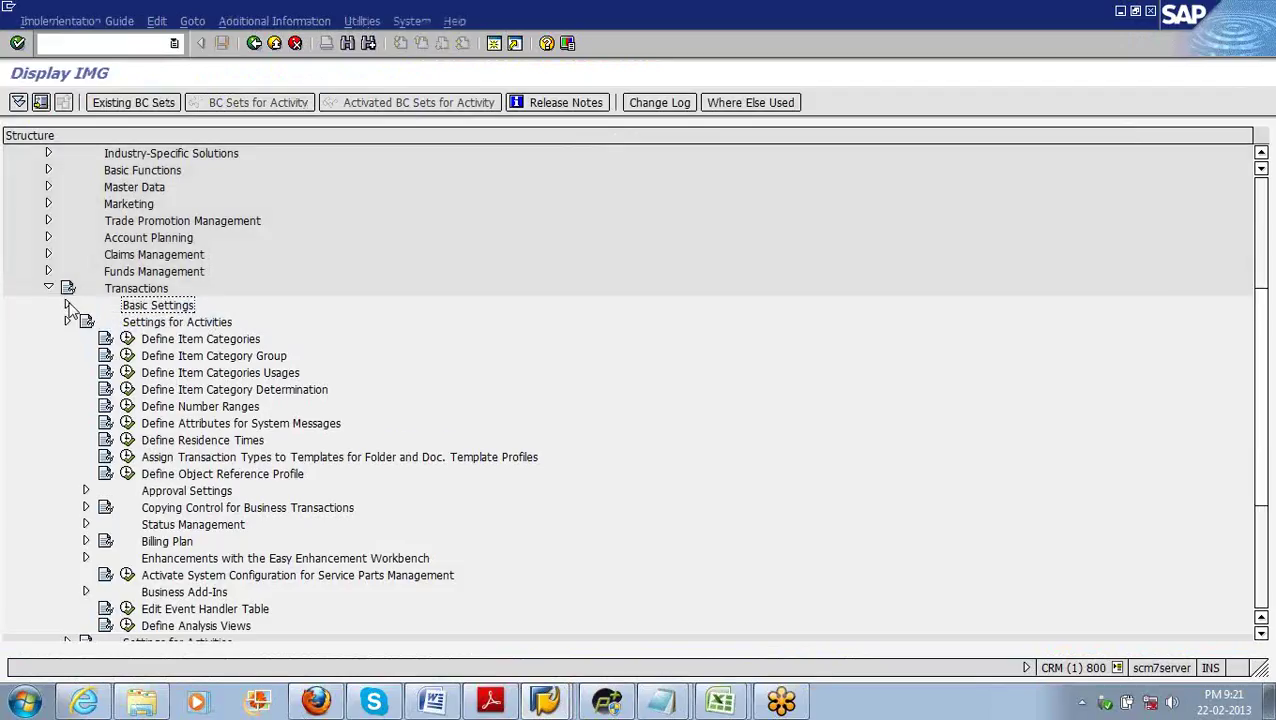
left_click(148, 324)
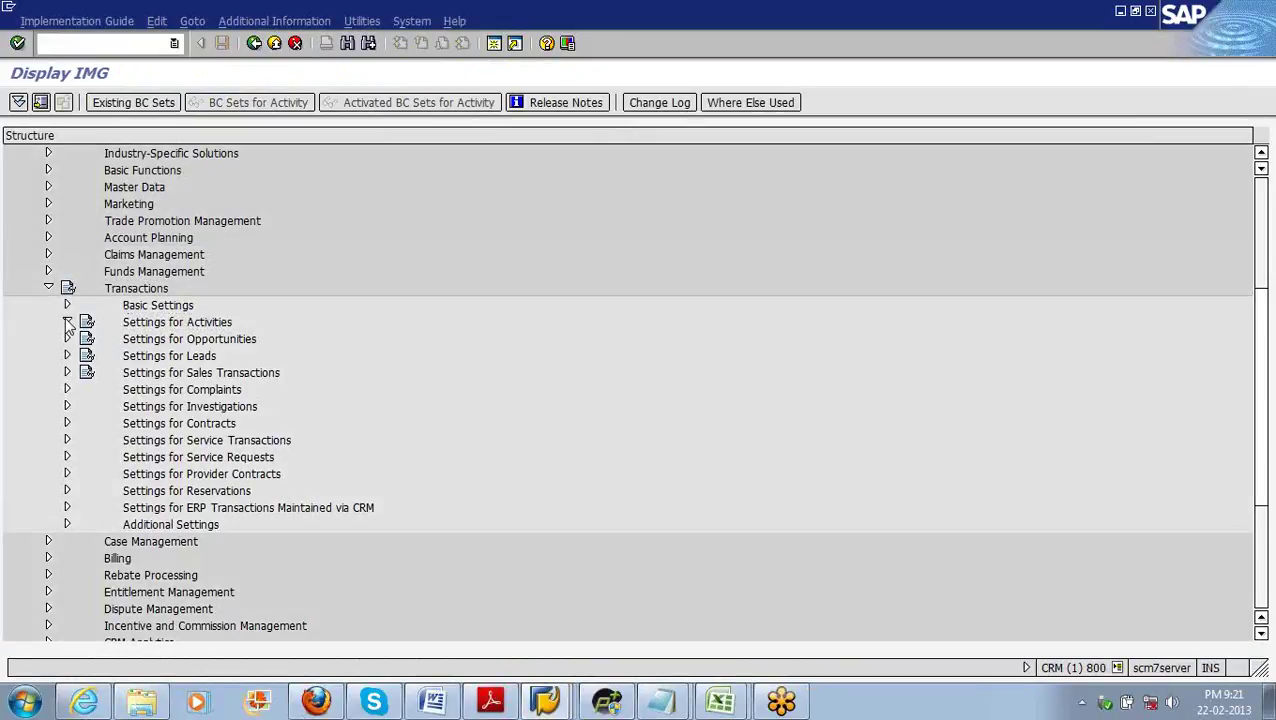
left_click(67, 322)
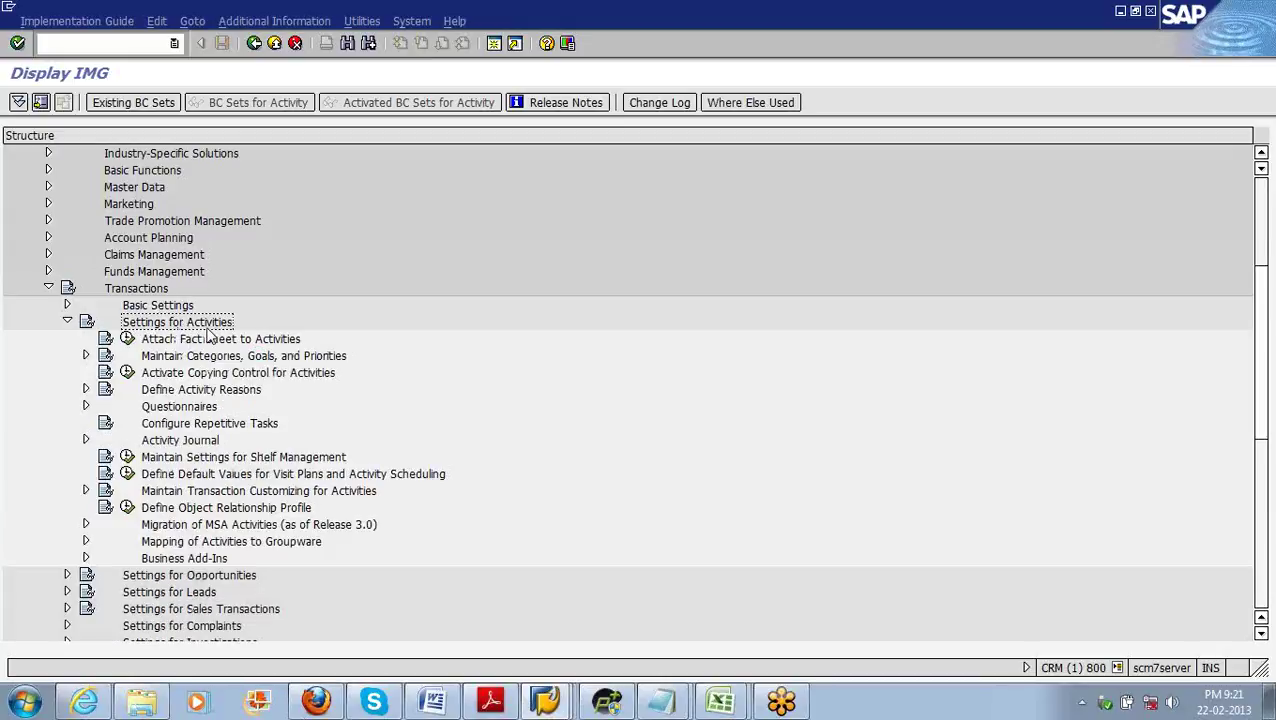
left_click(182, 408)
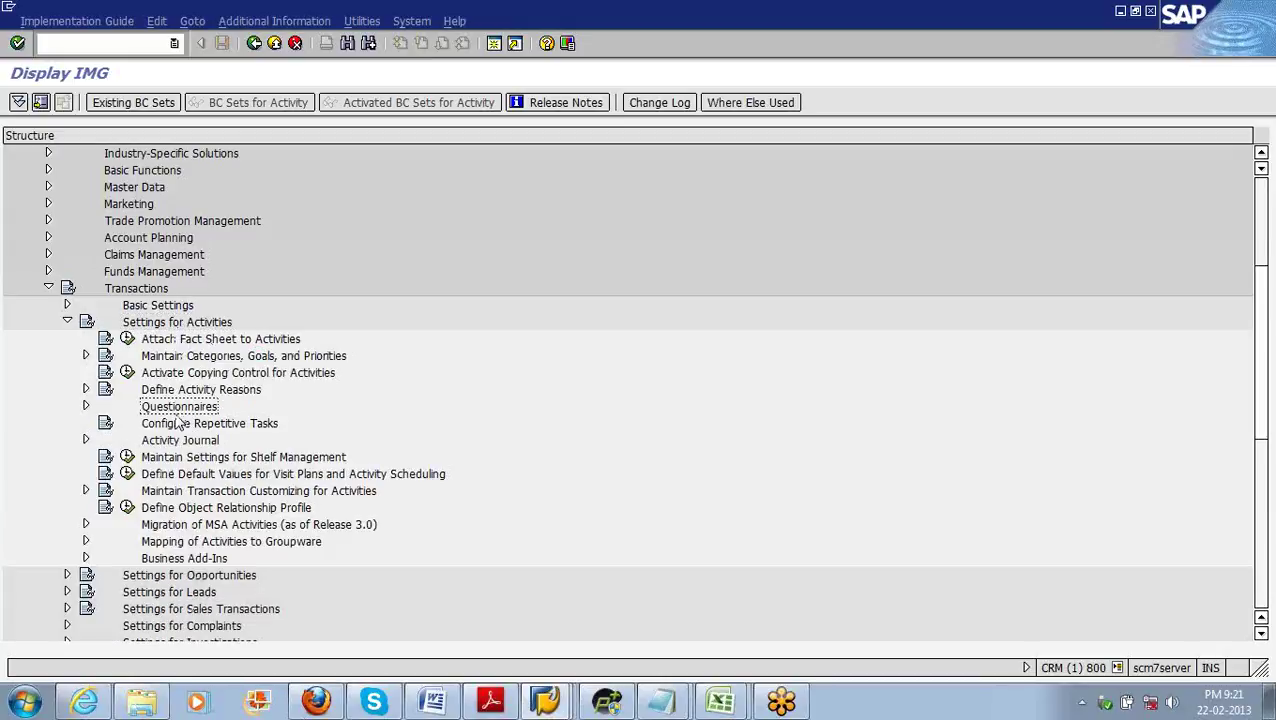
left_click(86, 406)
Step: Open the Define Questionnaires activity and browse the surveys in the Activities folder of the CRM Survey Suite
left_click(232, 424)
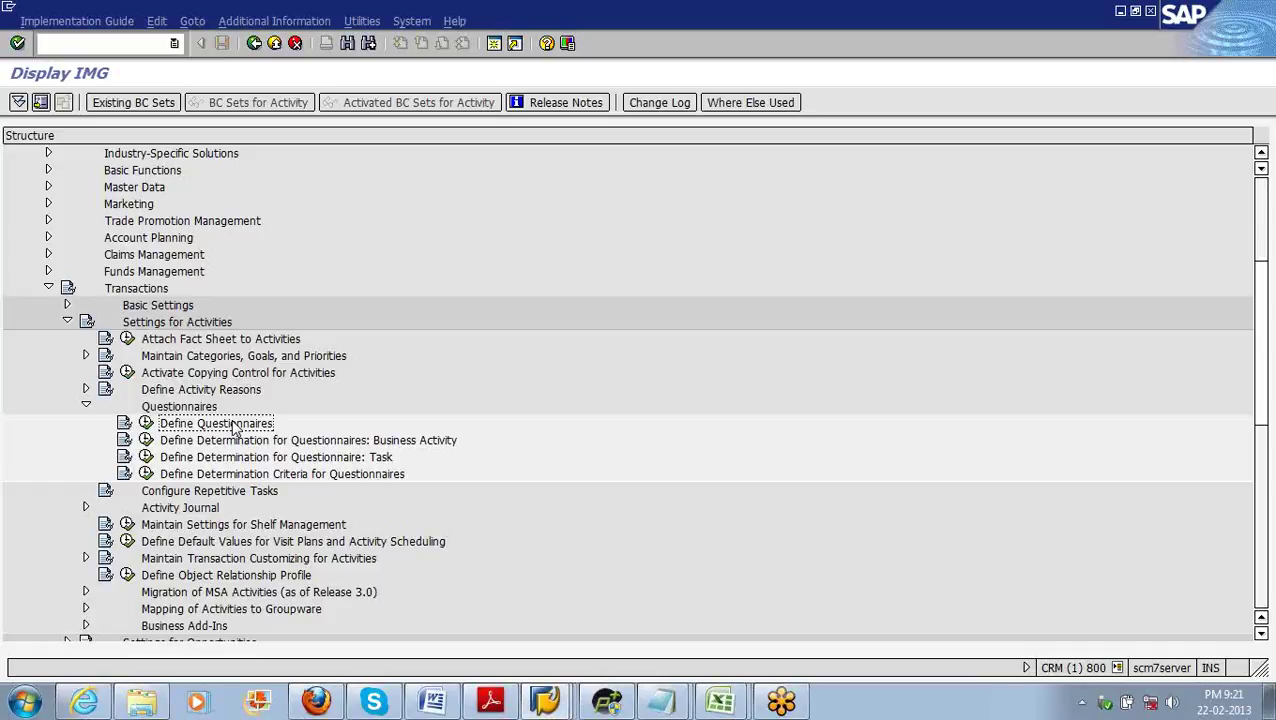
left_click(146, 423)
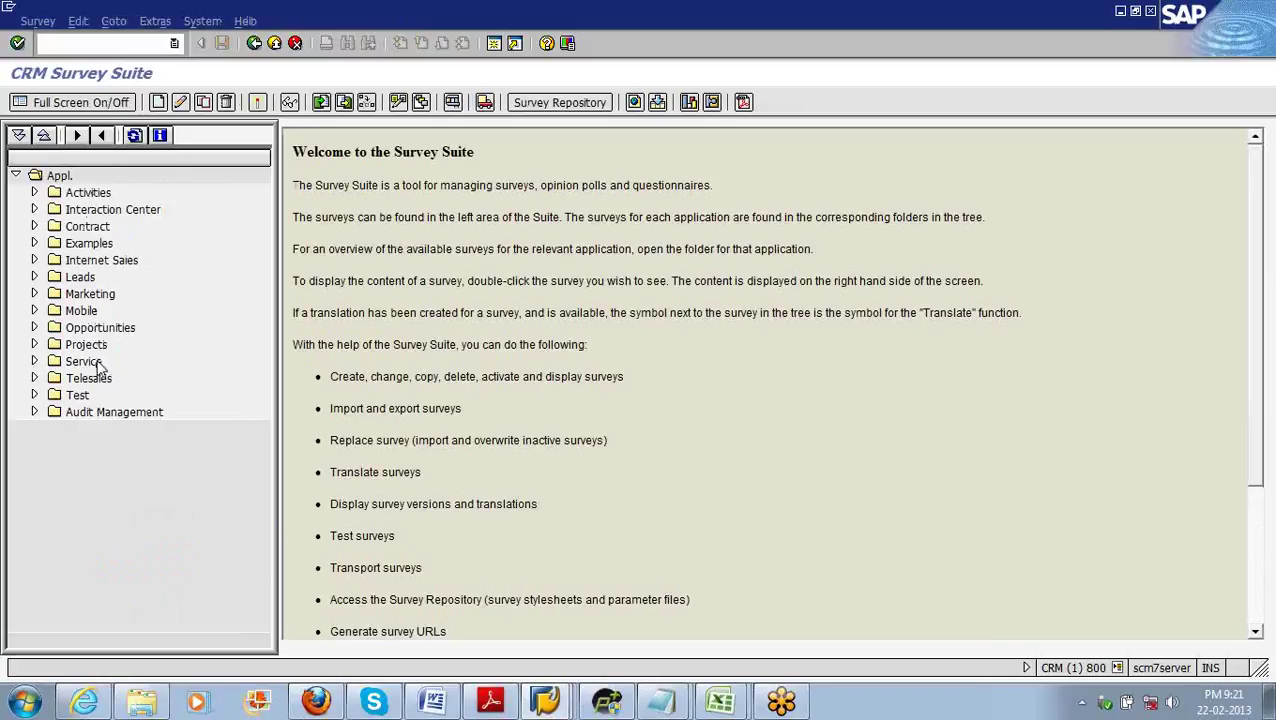
left_click(90, 194)
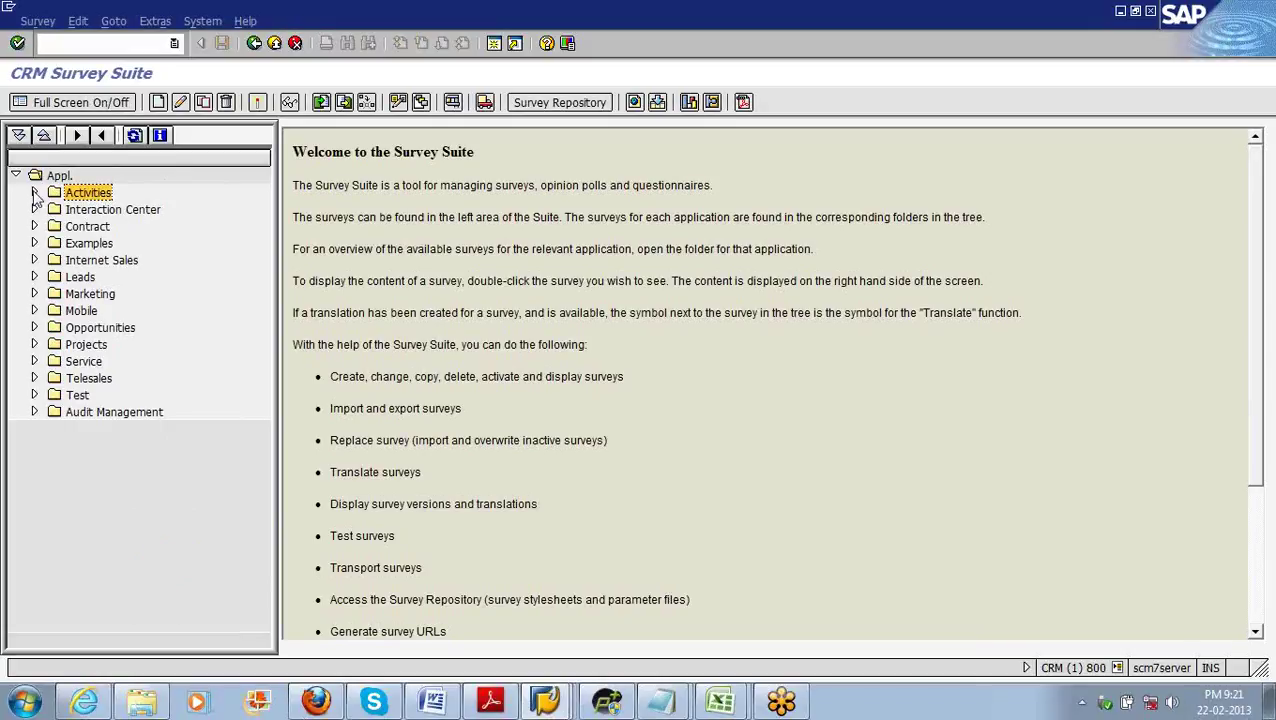
left_click(34, 193)
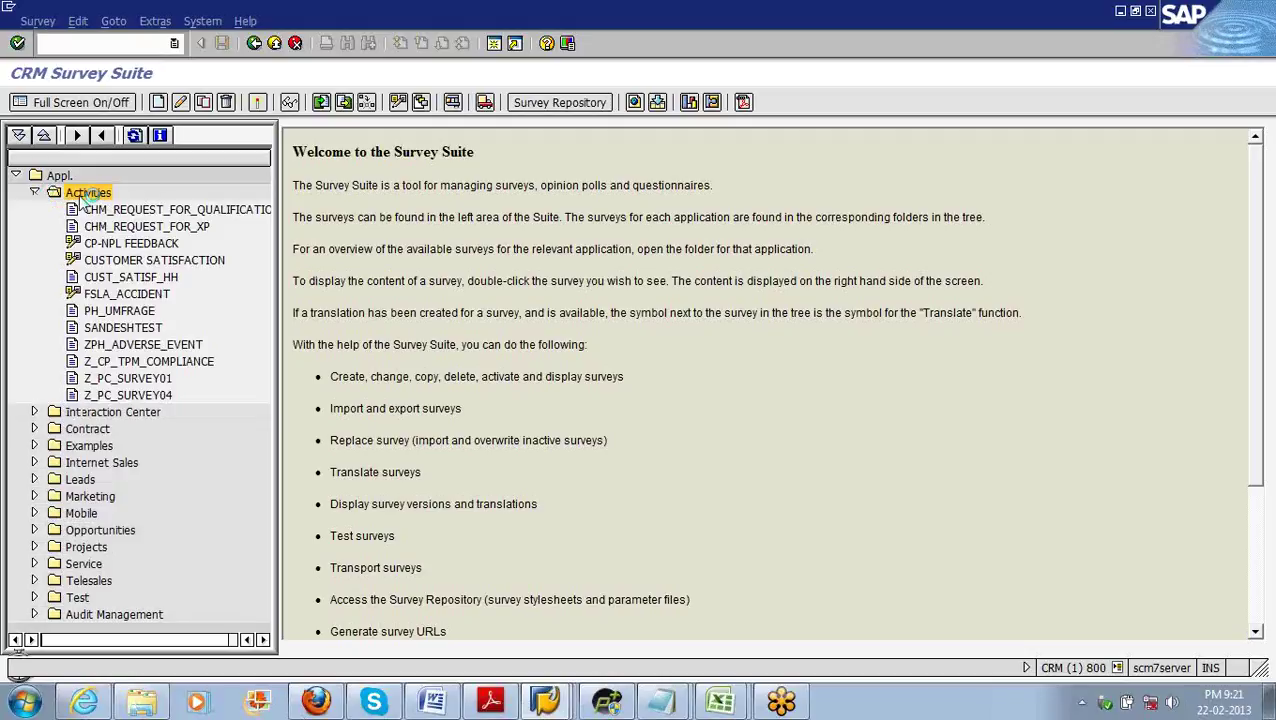
left_click(158, 262)
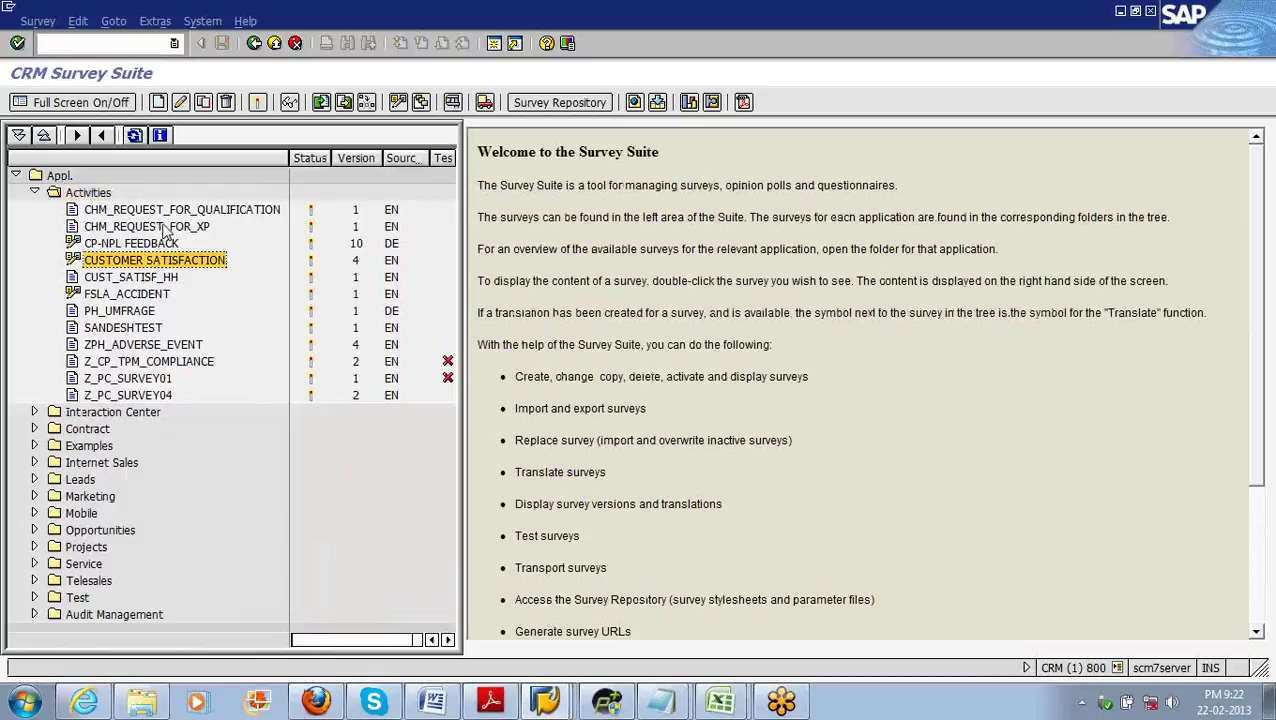
left_click(166, 228)
left_click(180, 211)
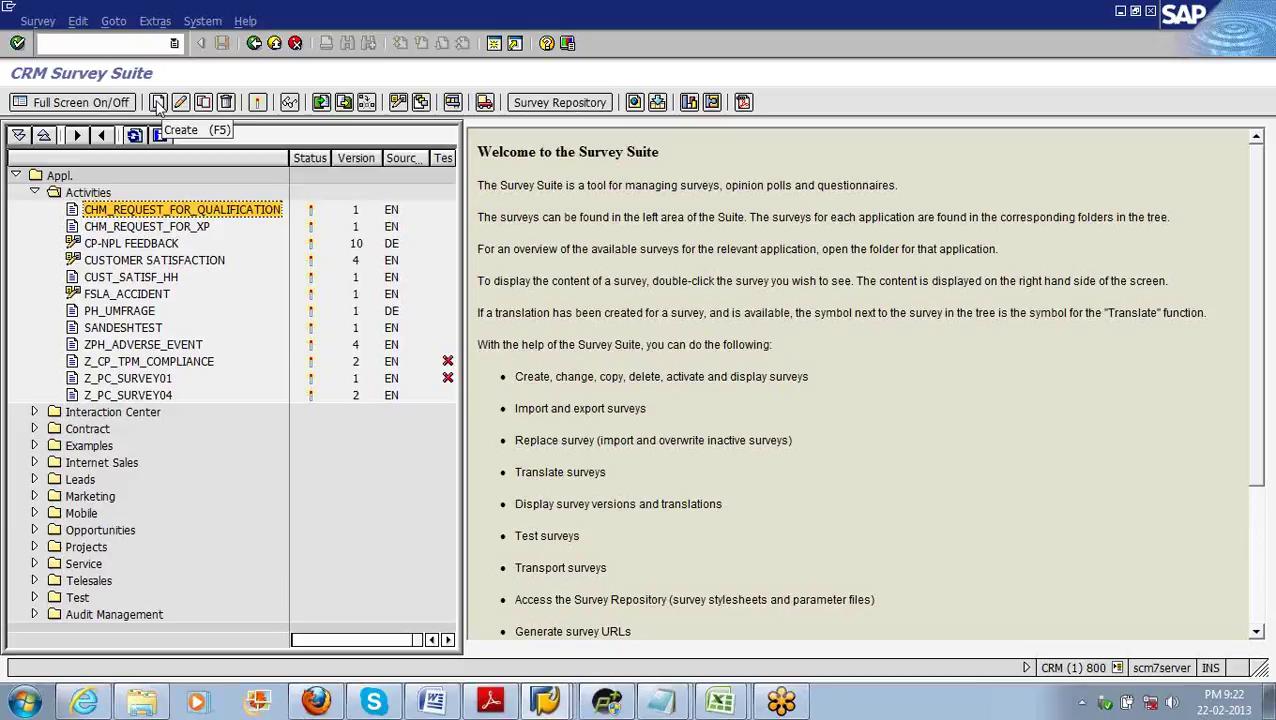
Step: Display the CUSTOMER SATISFACTION survey with a wider preview area and review all of its questions
left_click(156, 262)
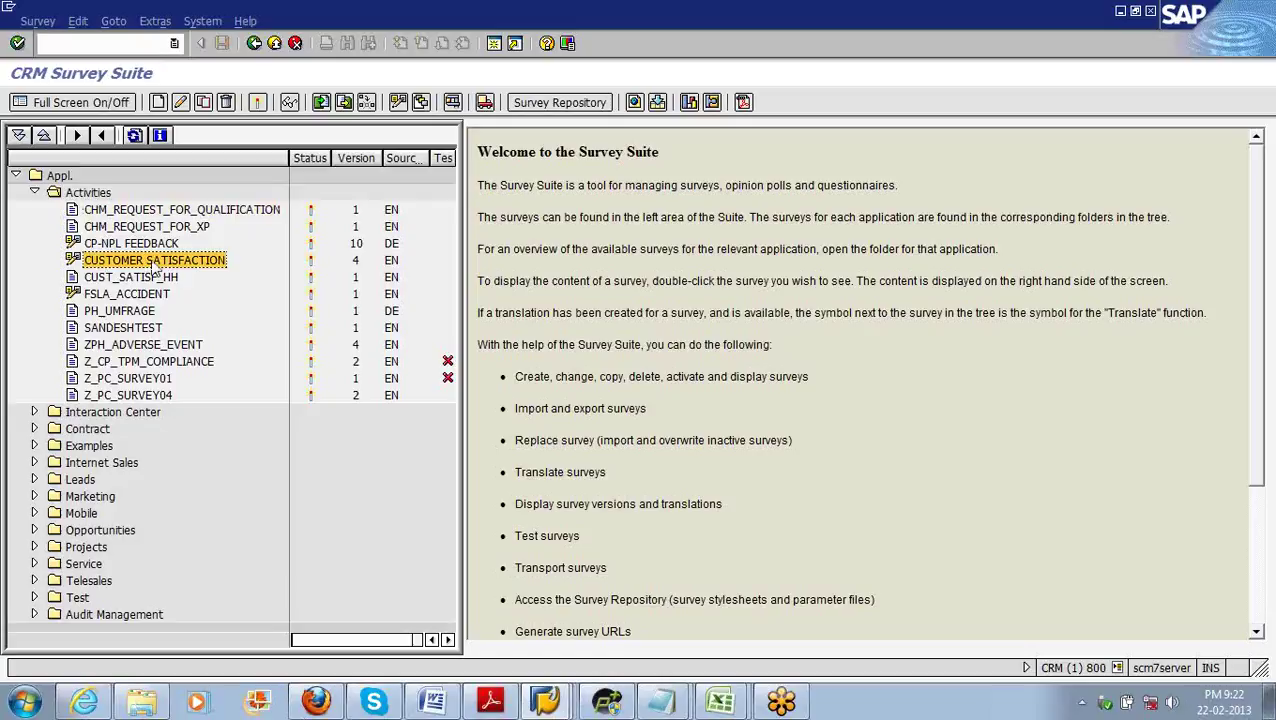
double_click(155, 262)
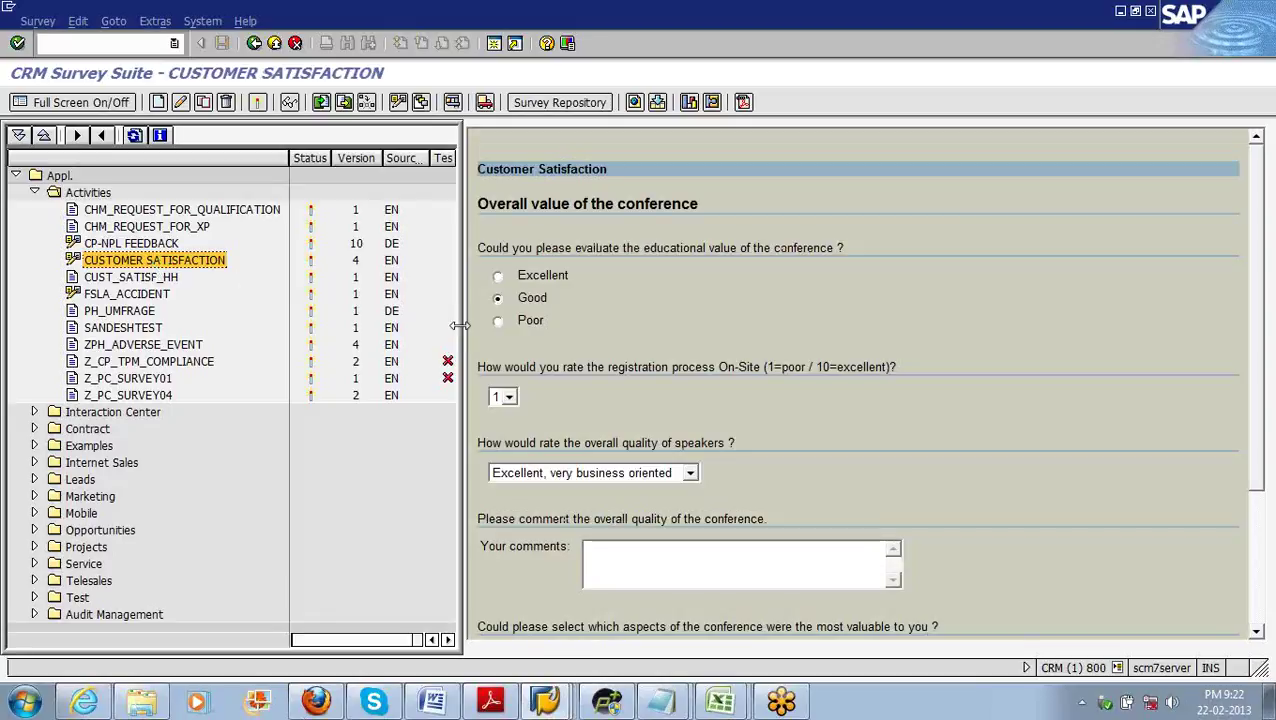
left_click_drag(459, 325, 210, 320)
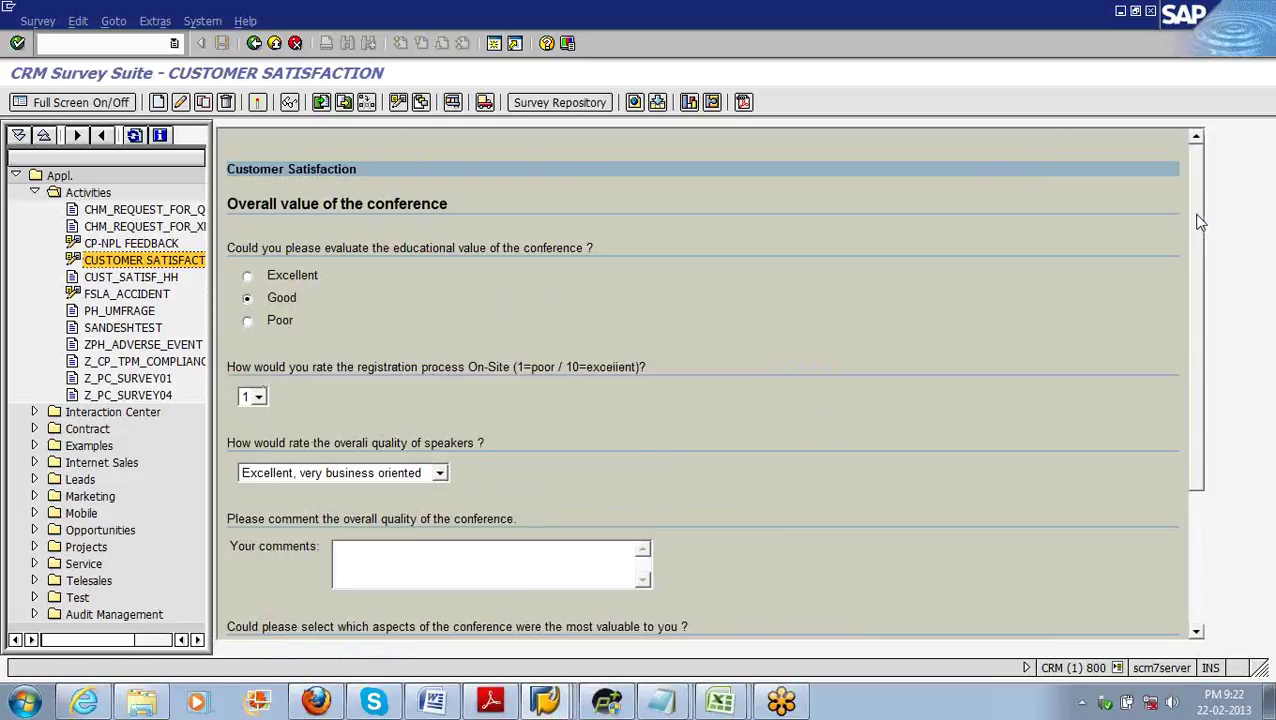
left_click_drag(1200, 222, 1202, 461)
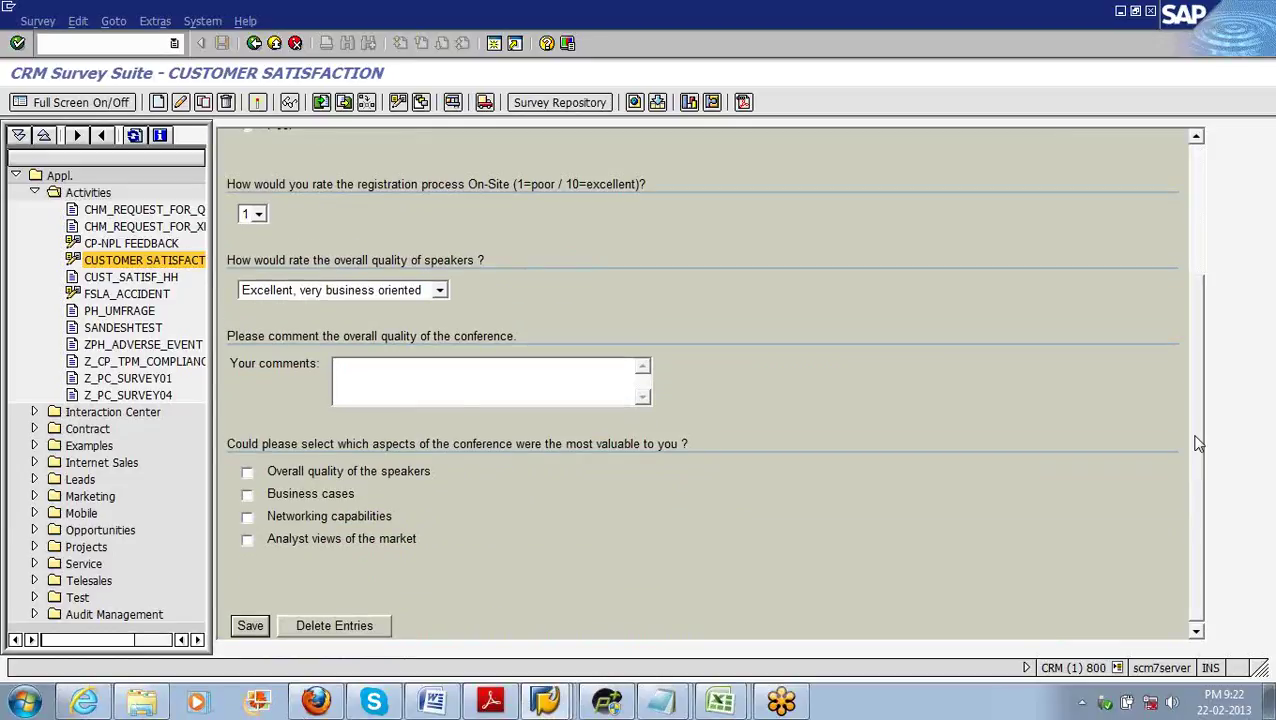
scroll(767, 285, "up", 3)
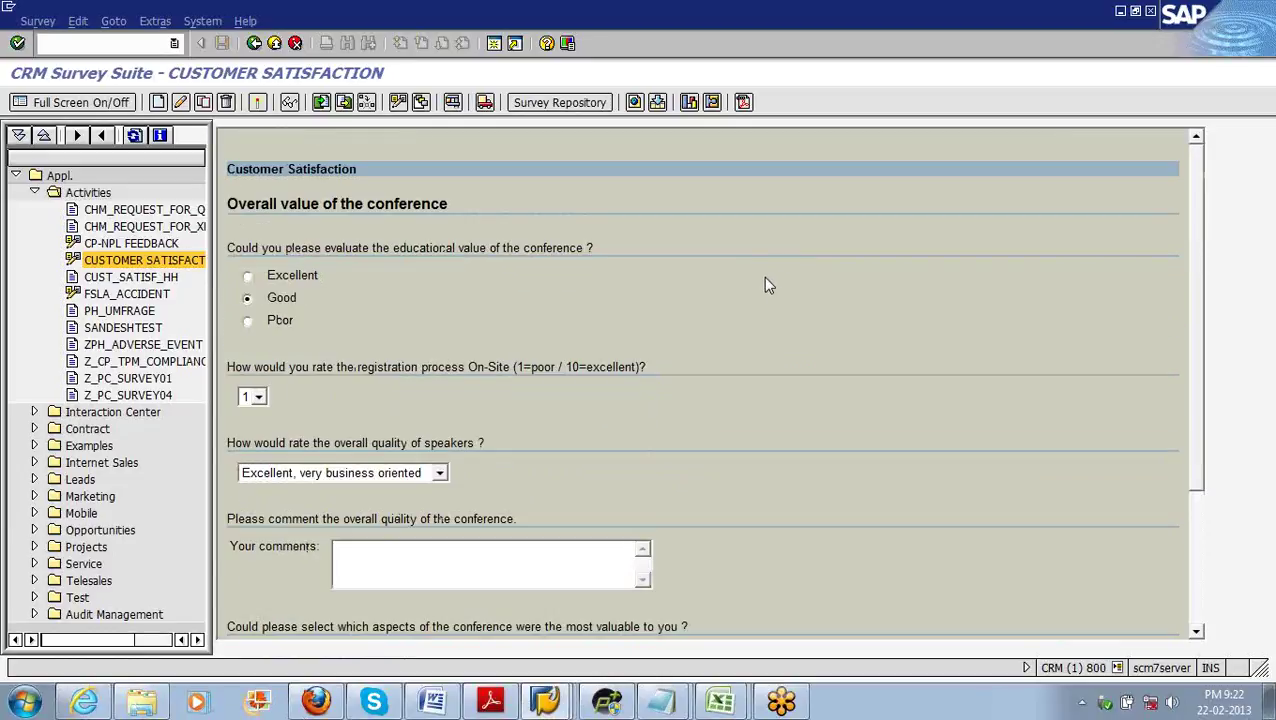
Step: Go back from the Customer Satisfaction survey in the CRM web appointment and return to the Survey Suite in SAP GUI
left_click(85, 703)
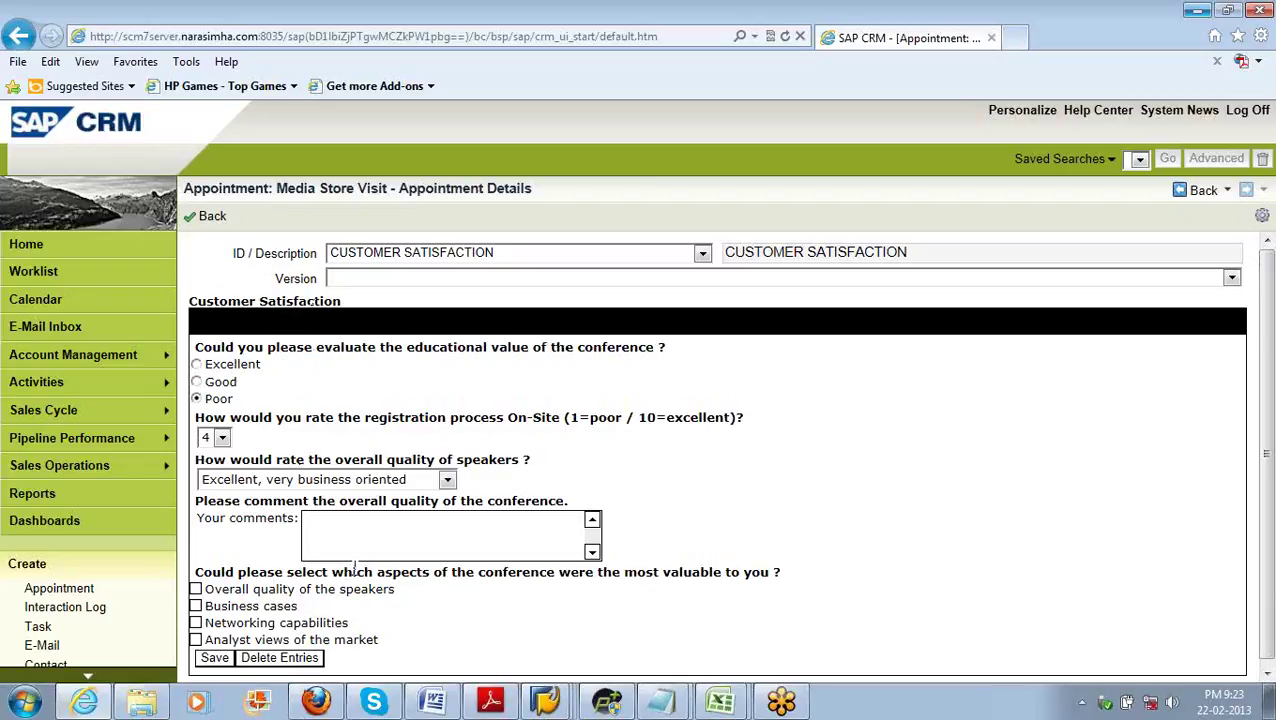
left_click(215, 219)
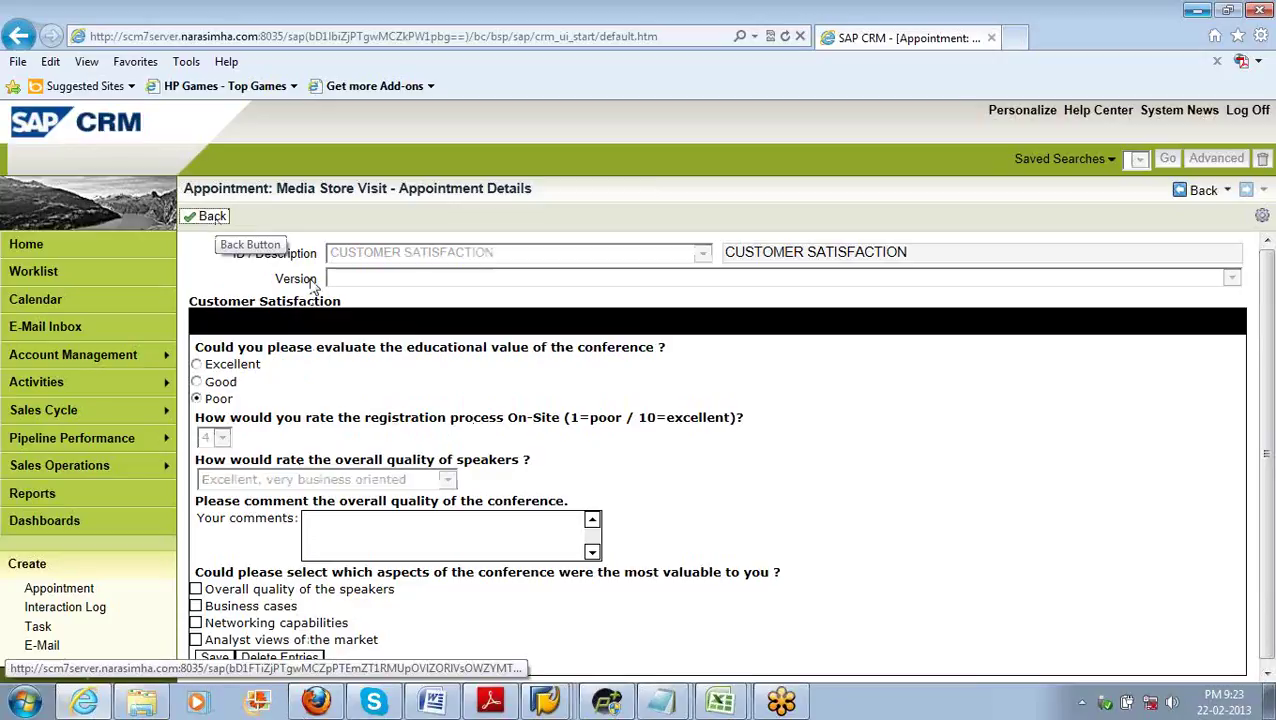
key("alt+Tab")
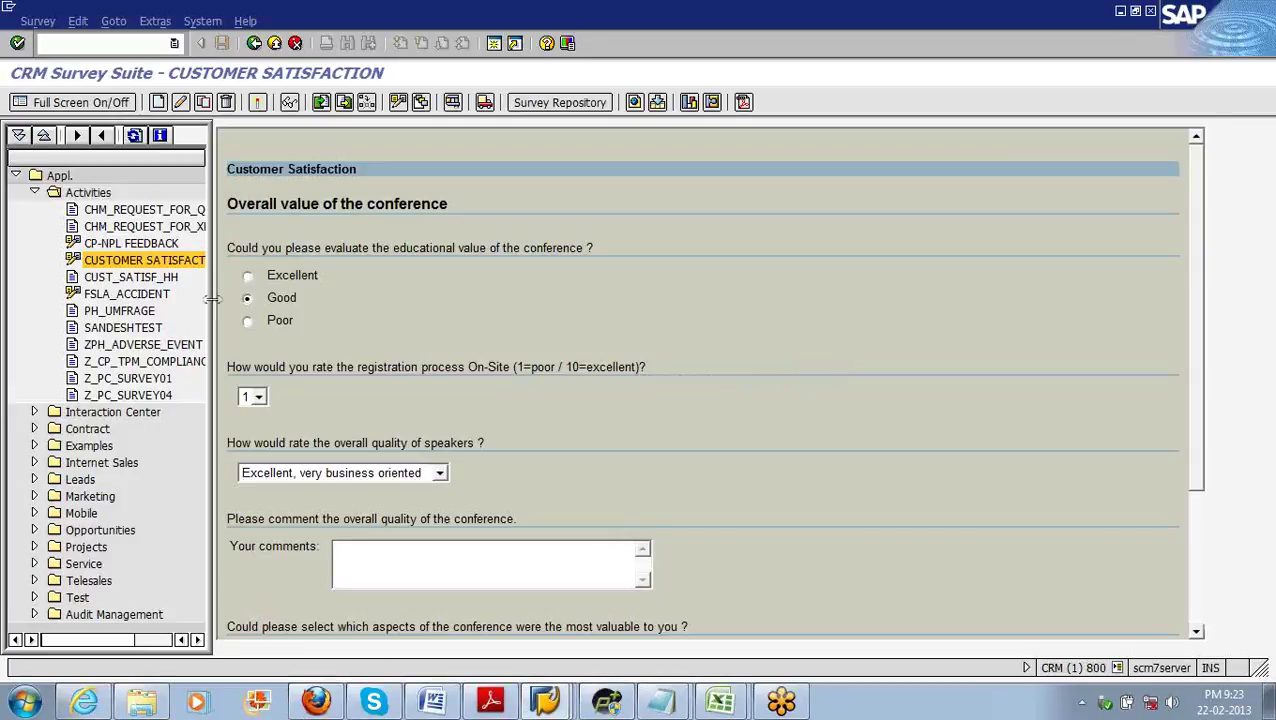
Step: Widen the survey tree, leave the Survey Suite and open Define Determination for Questionnaires: Business Activity
left_click_drag(213, 298, 376, 283)
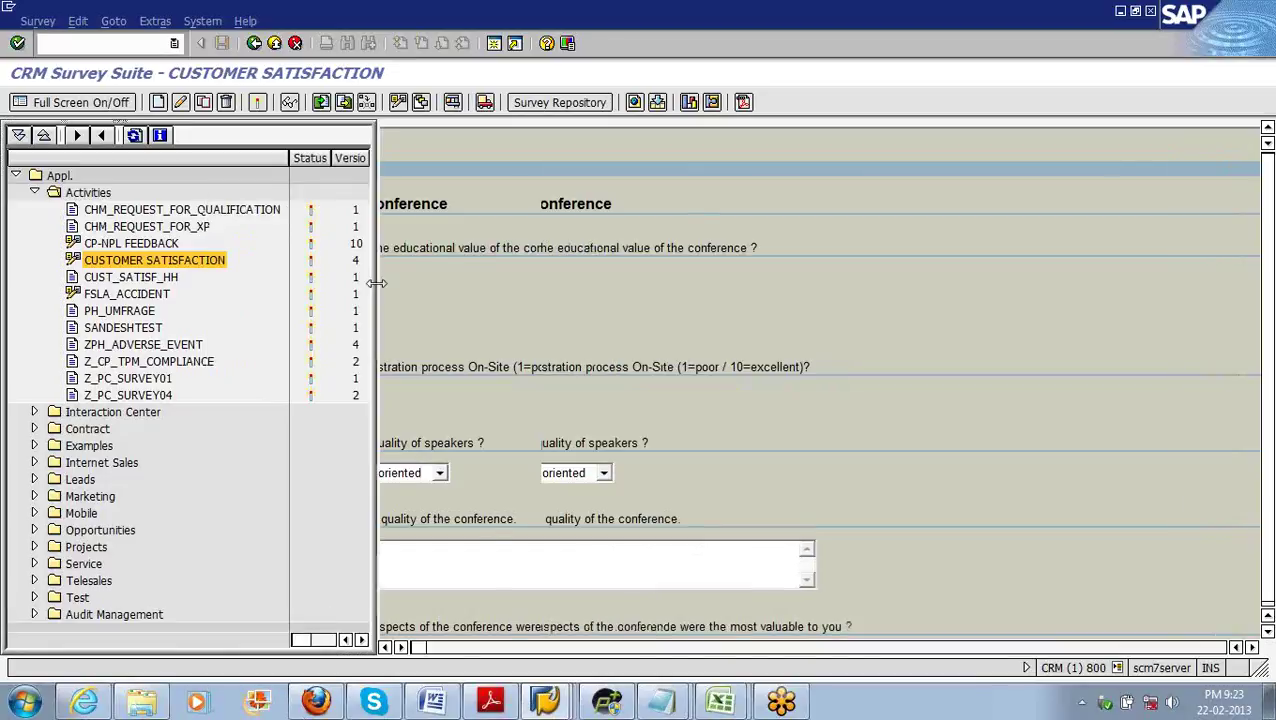
left_click(254, 44)
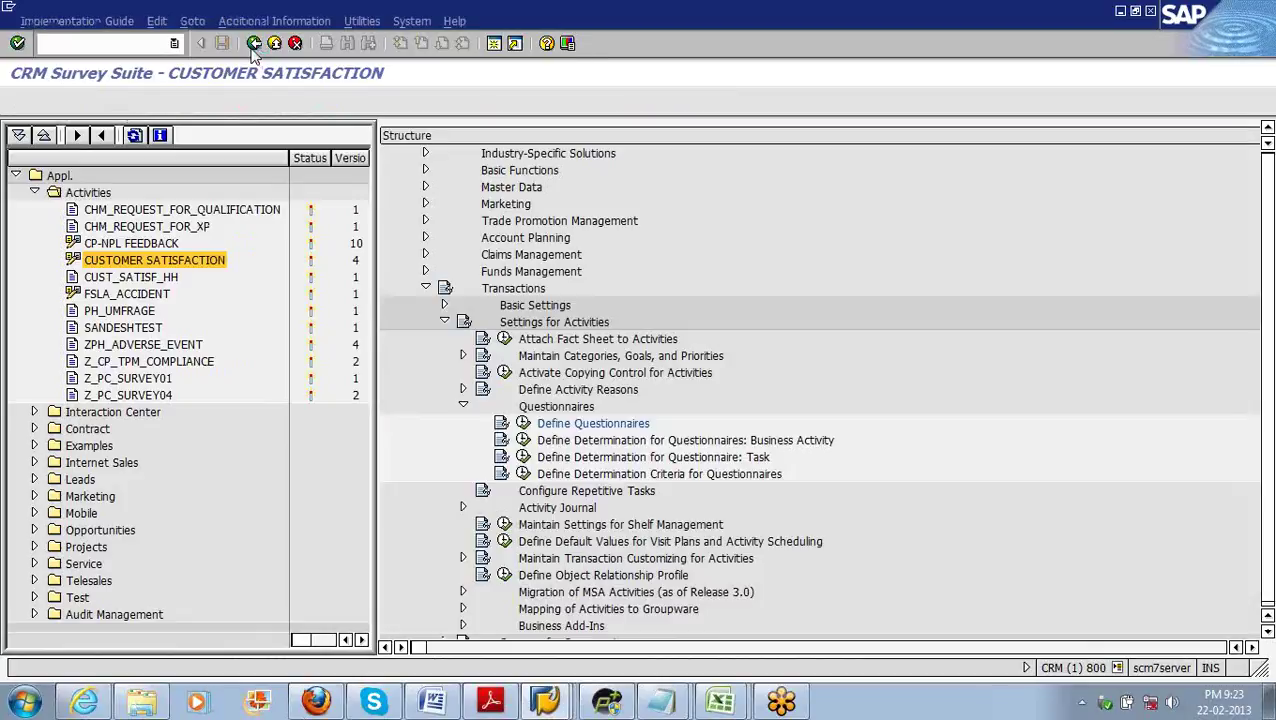
left_click(398, 440)
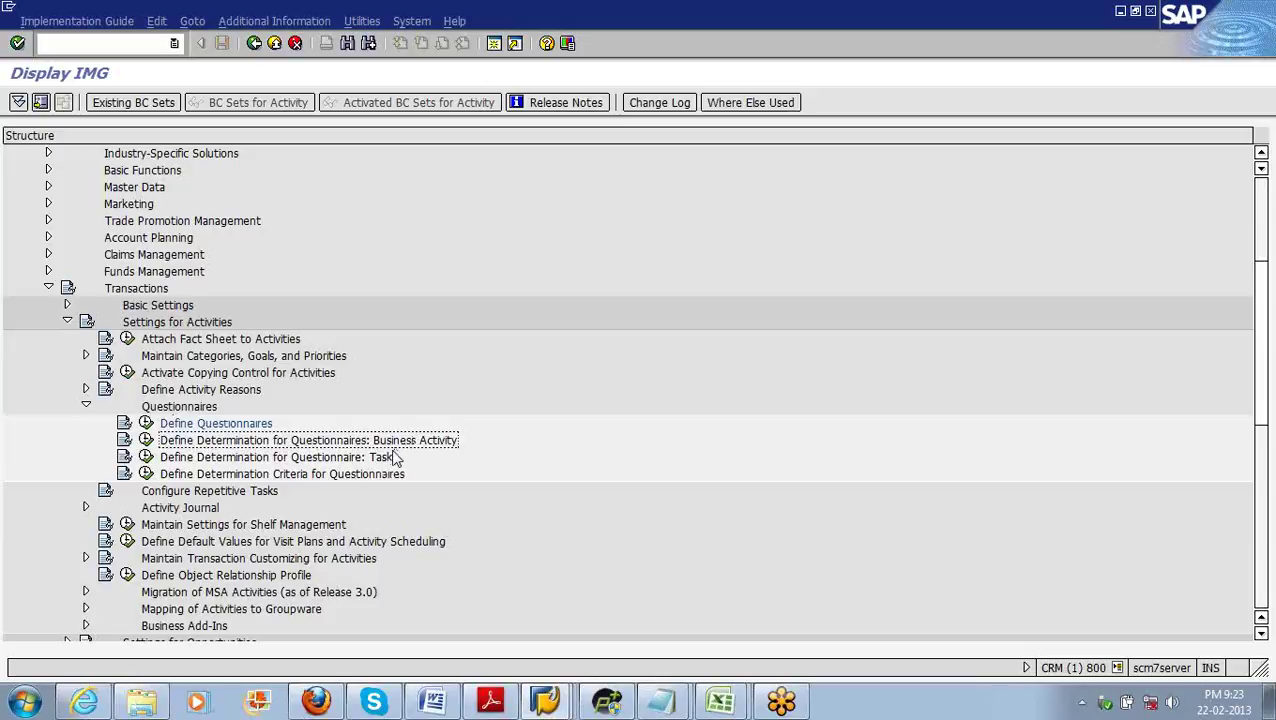
left_click(145, 441)
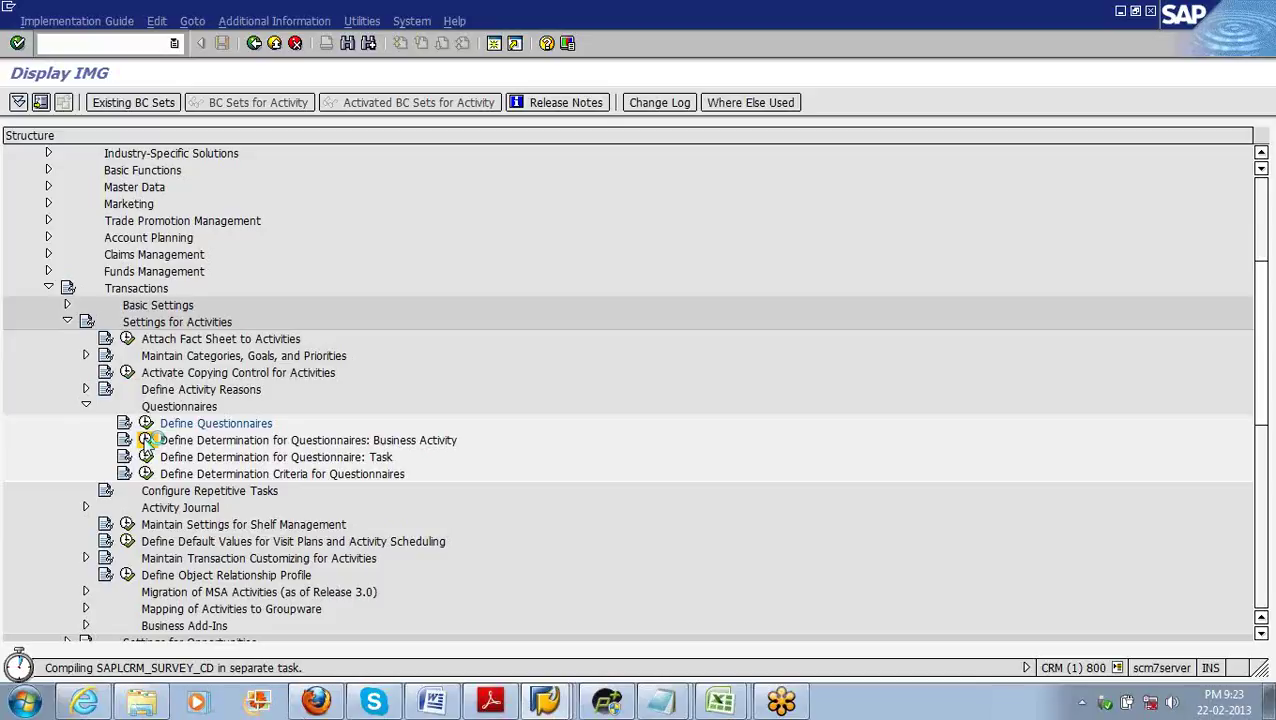
left_click(548, 700)
left_click(420, 498)
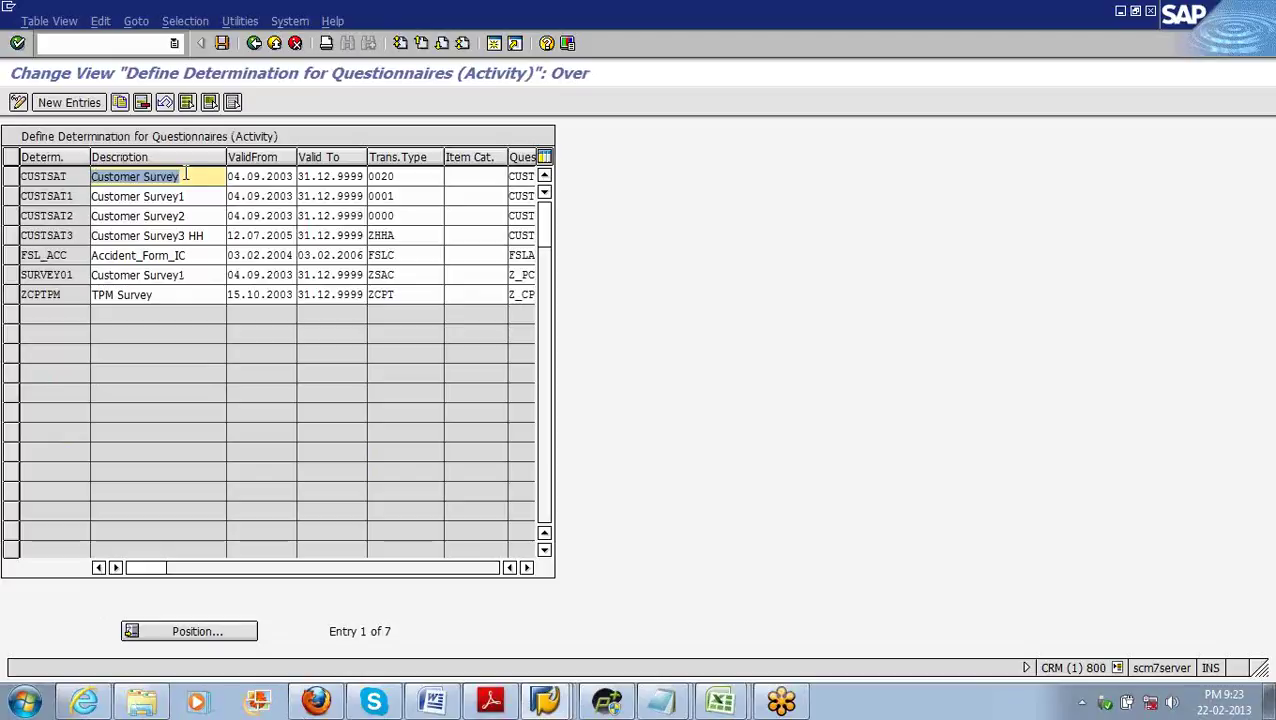
Step: Adjust the column widths in the activity questionnaire determination table and review the questionnaire IDs assigned to the entries
left_click_drag(226, 157, 207, 160)
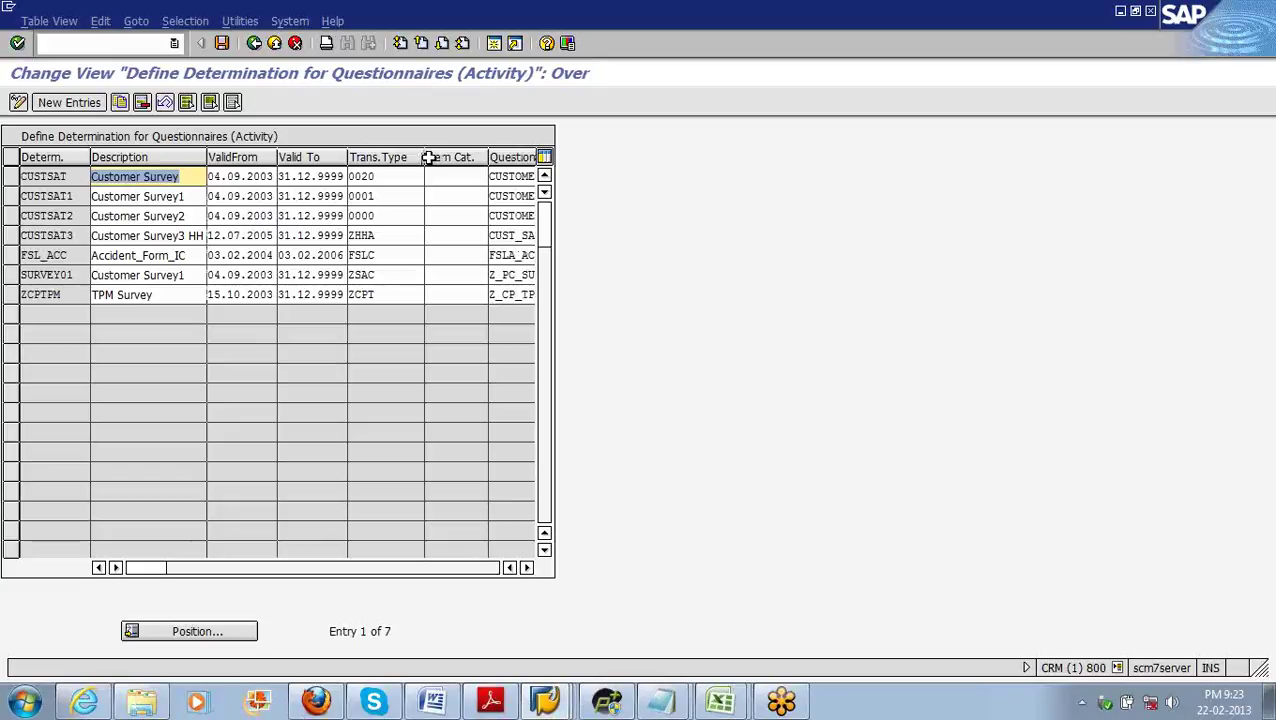
left_click_drag(421, 157, 418, 157)
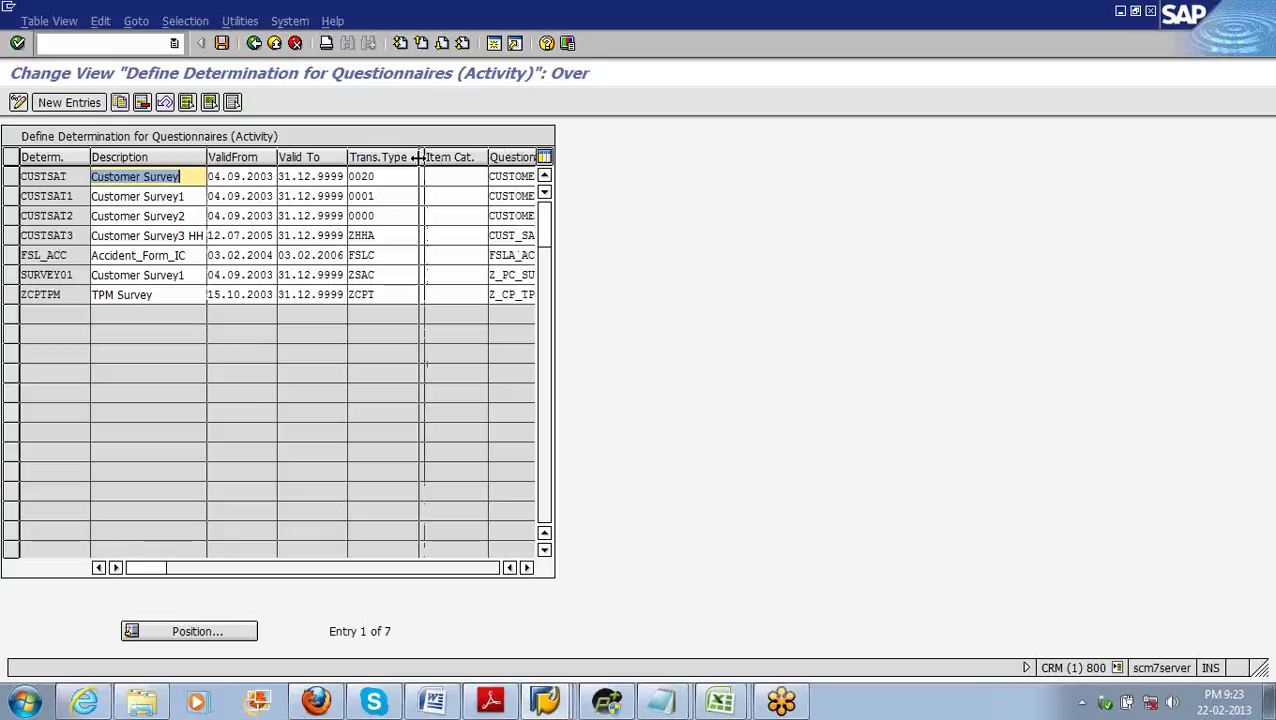
left_click_drag(418, 157, 416, 157)
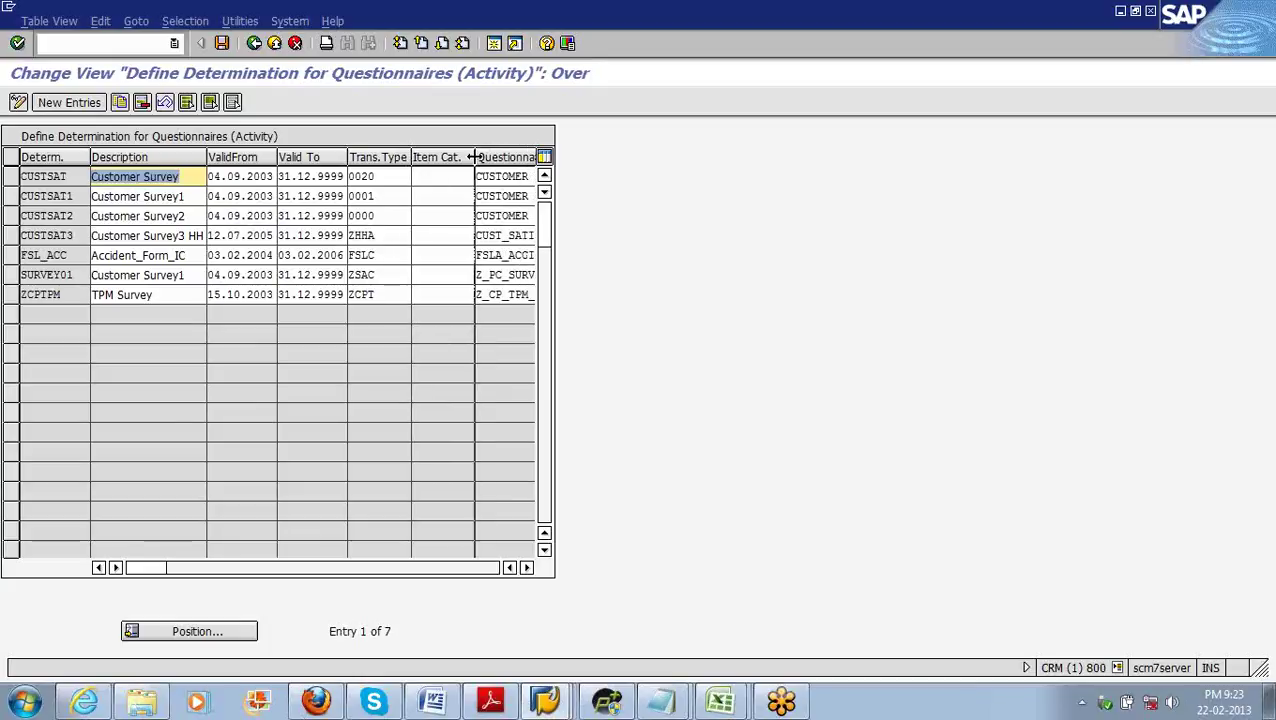
left_click(505, 196)
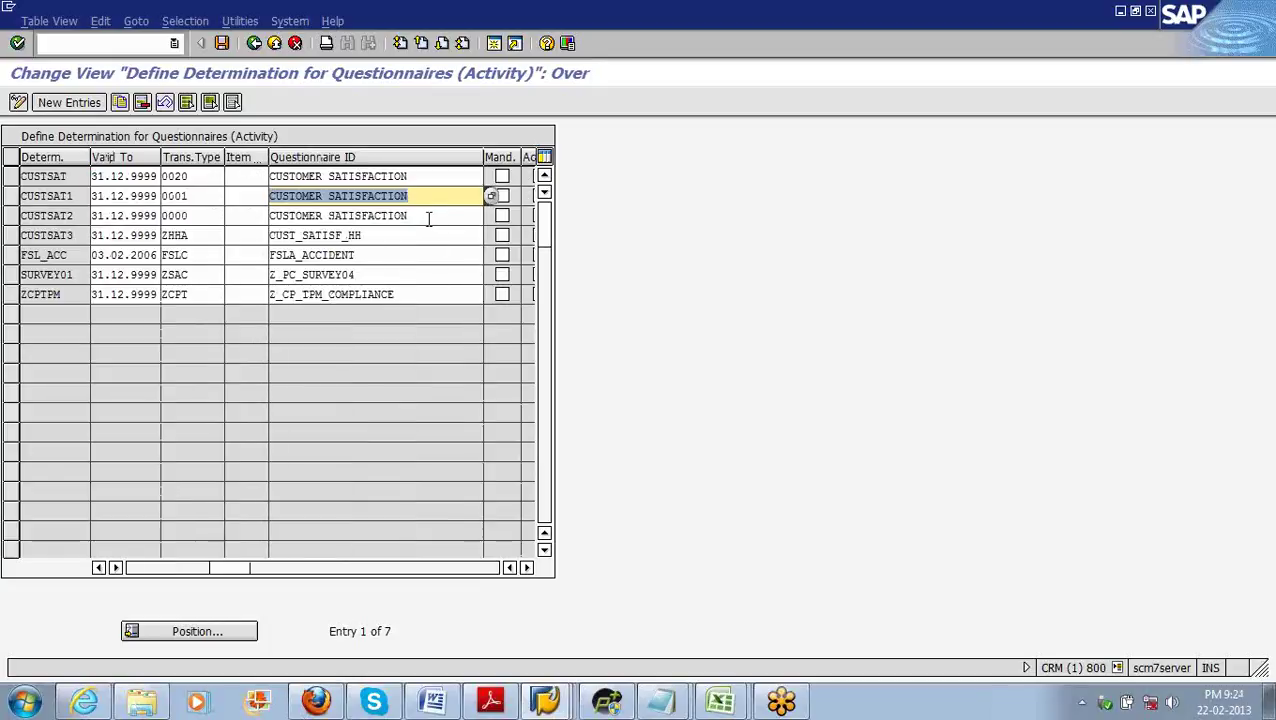
left_click(438, 219)
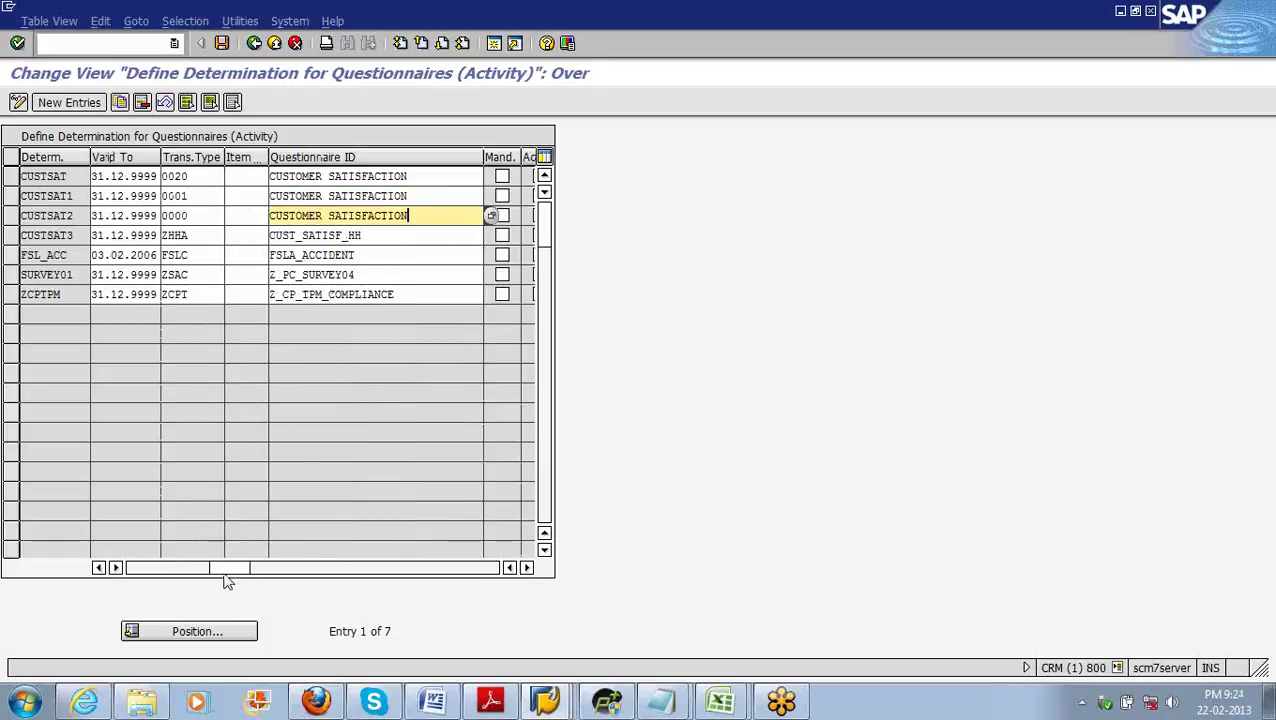
left_click(98, 567)
left_click(98, 567)
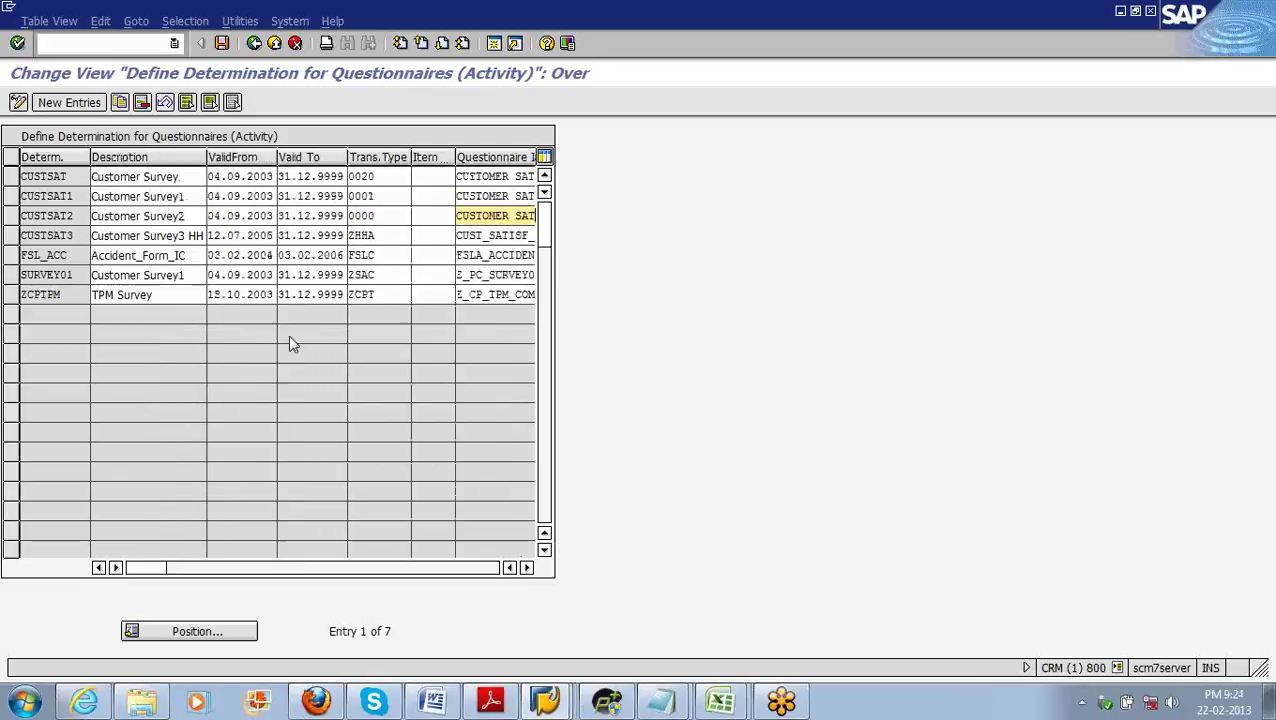
Step: Copy the CUSTSAT2 determination entry for transaction type 0000 as the basis for a new entry
left_click(384, 218)
double_click(378, 216)
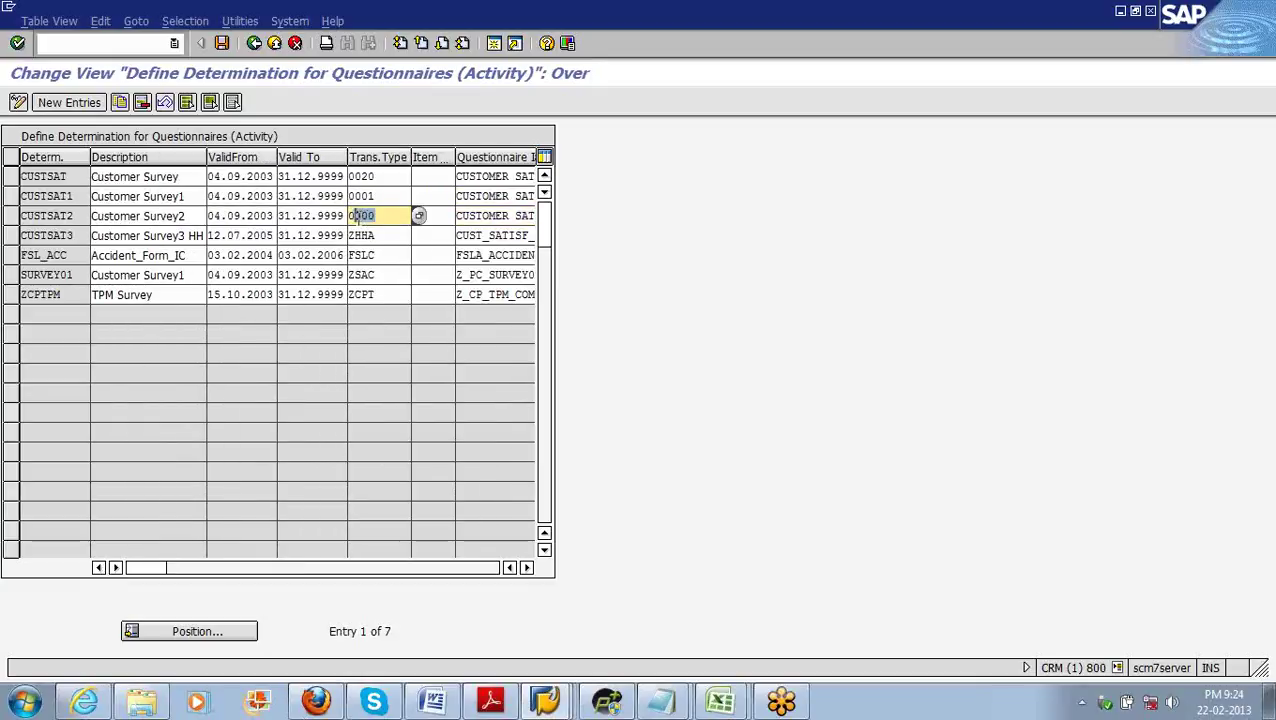
left_click(383, 215)
left_click(12, 218)
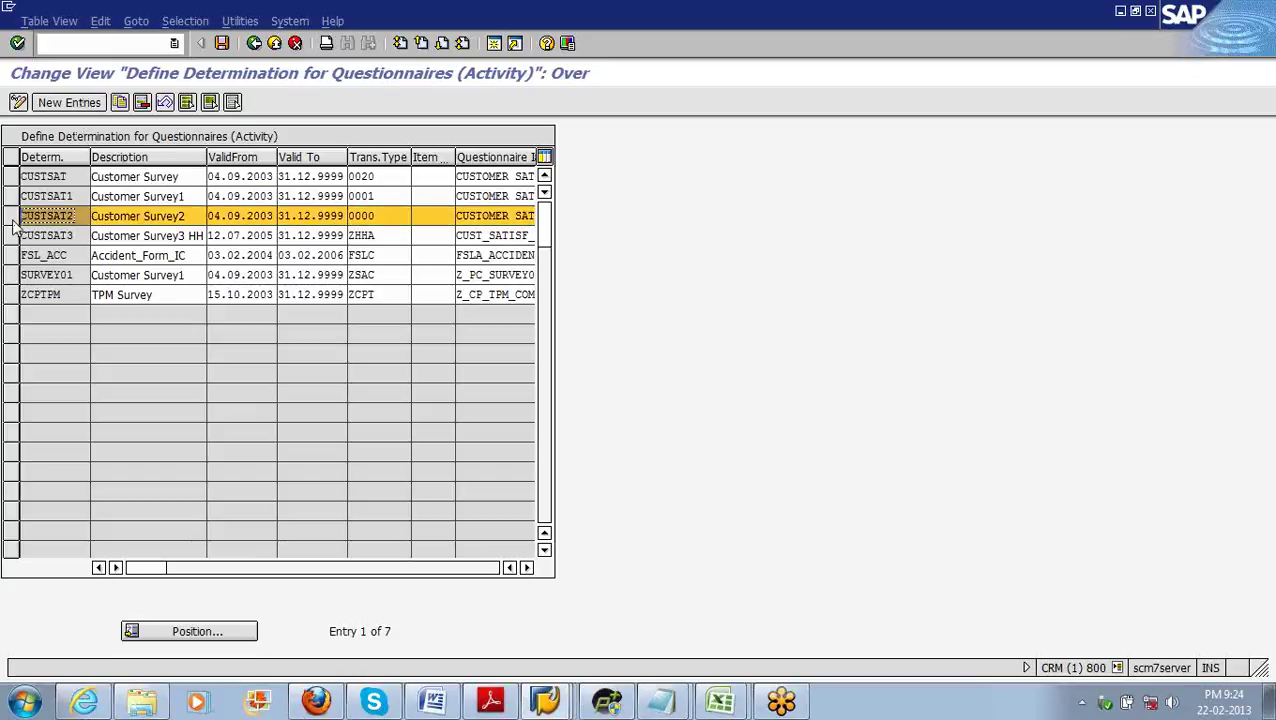
left_click(122, 104)
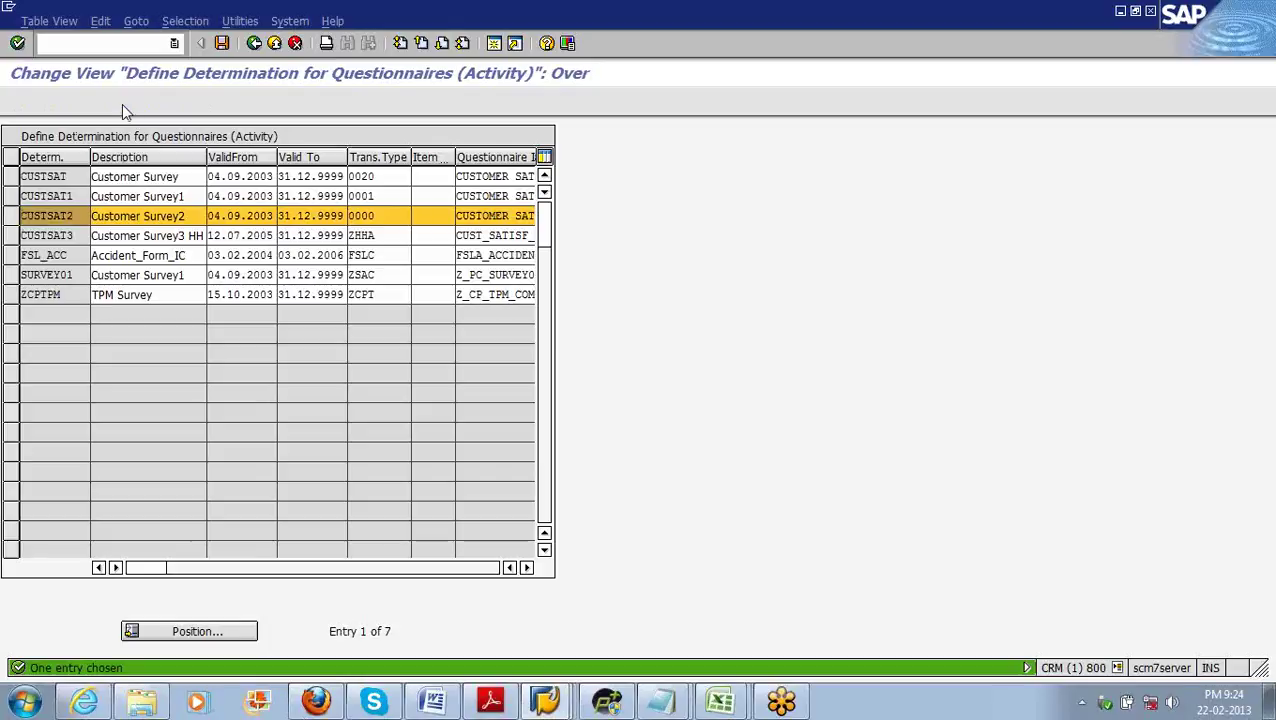
Step: Set the transaction type of the copied questionnaire determination entry to YYYY
left_click(383, 176)
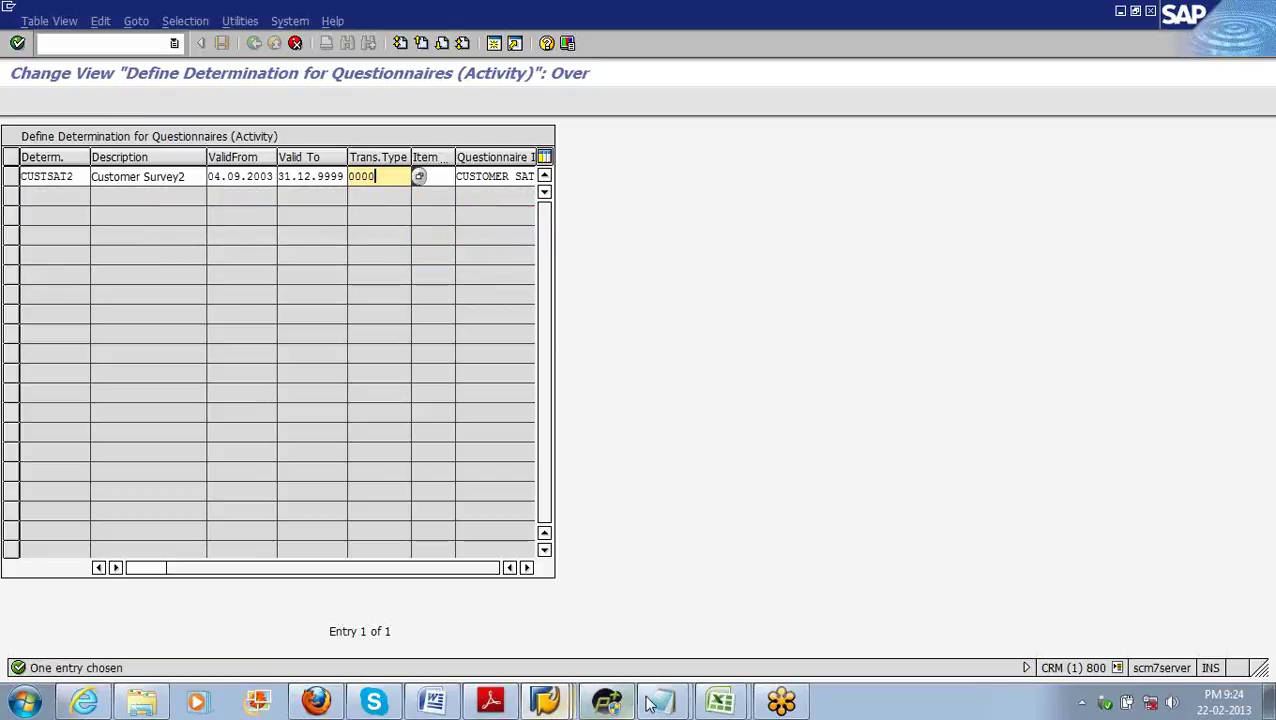
mouse_move(655, 702)
left_click(669, 649)
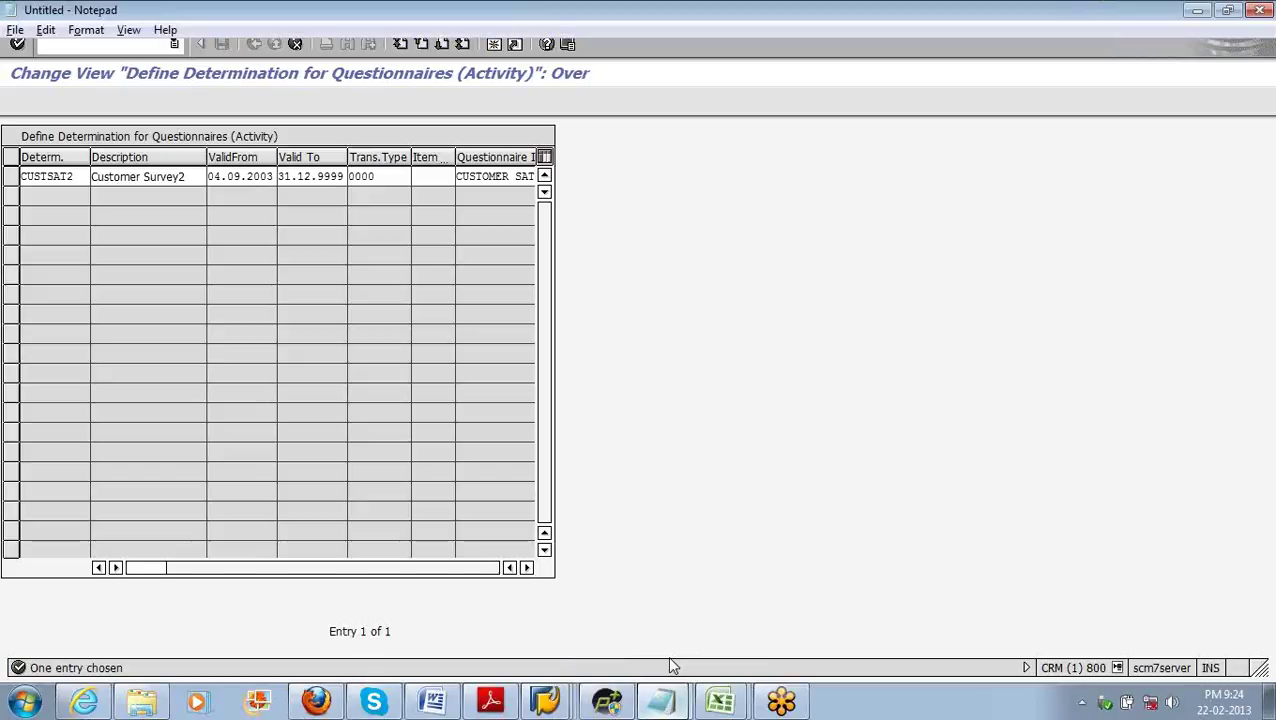
key("alt+Tab")
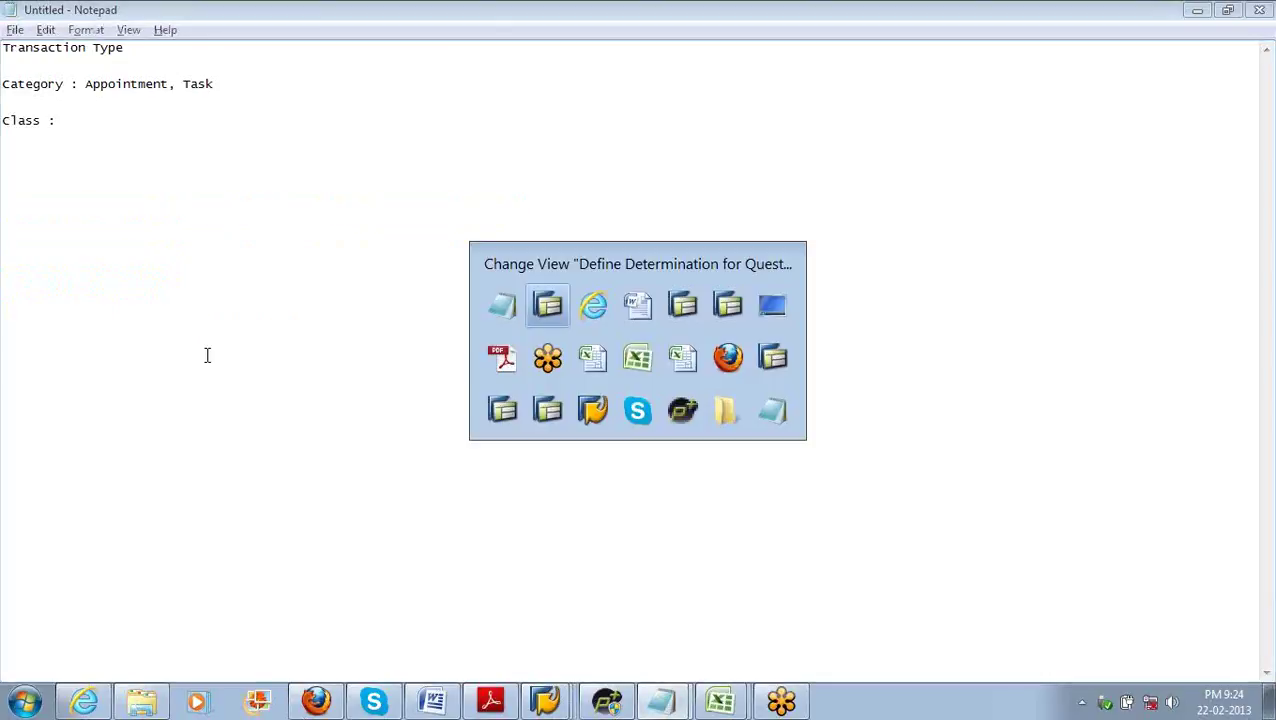
type("yyyy")
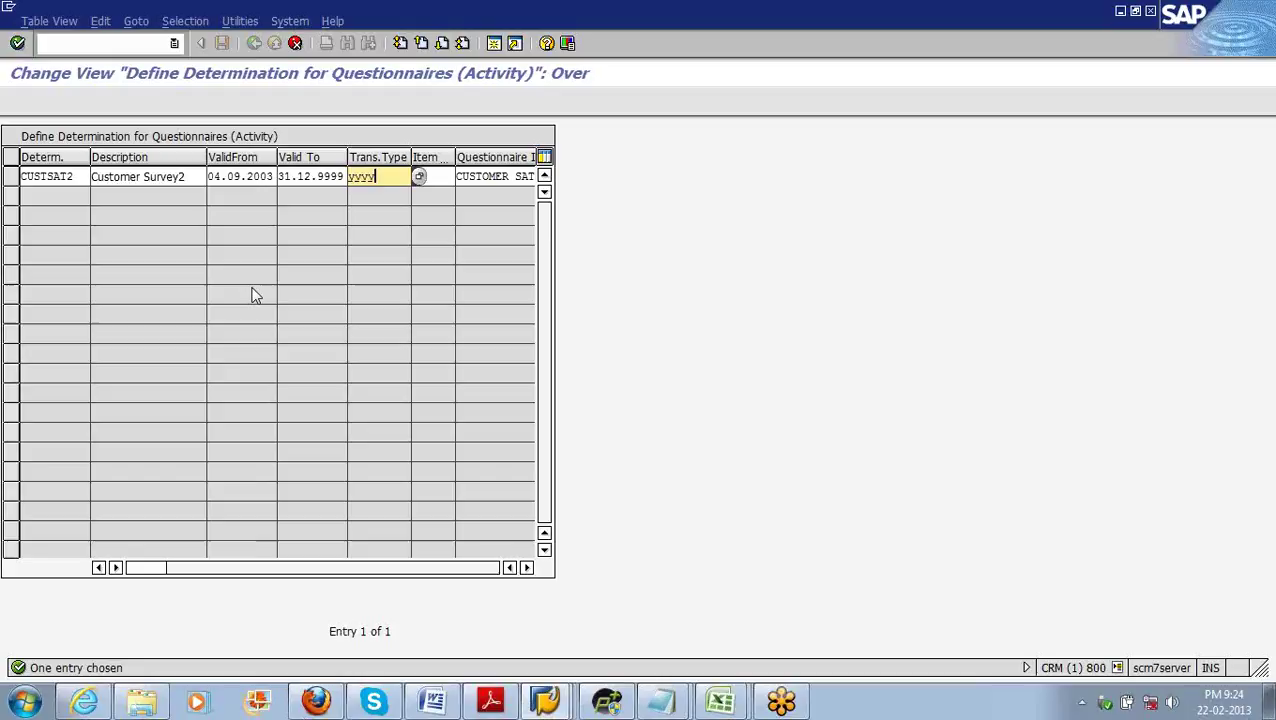
Step: Mark the CUSTOMER SATISFACTION questionnaire as mandatory in the copied entry and widen the Activ column
left_click(527, 567)
left_click(527, 567)
left_click(527, 567)
left_click(527, 567)
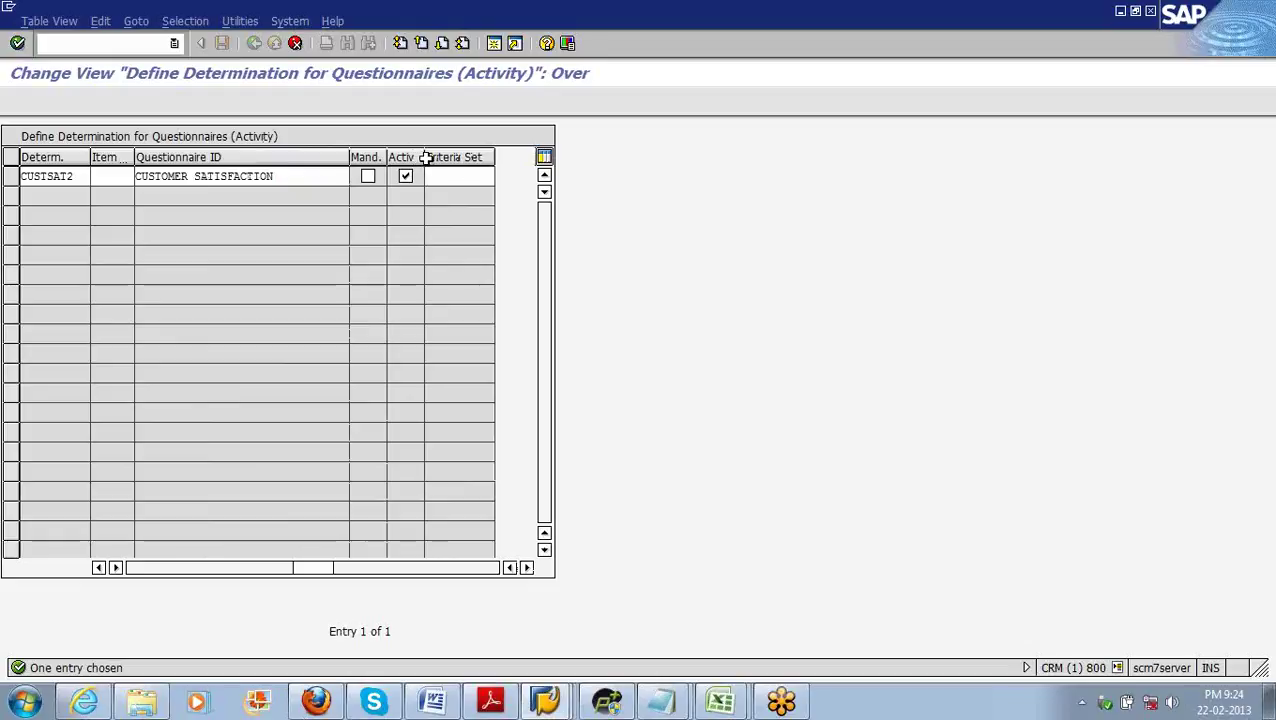
left_click_drag(426, 161, 470, 161)
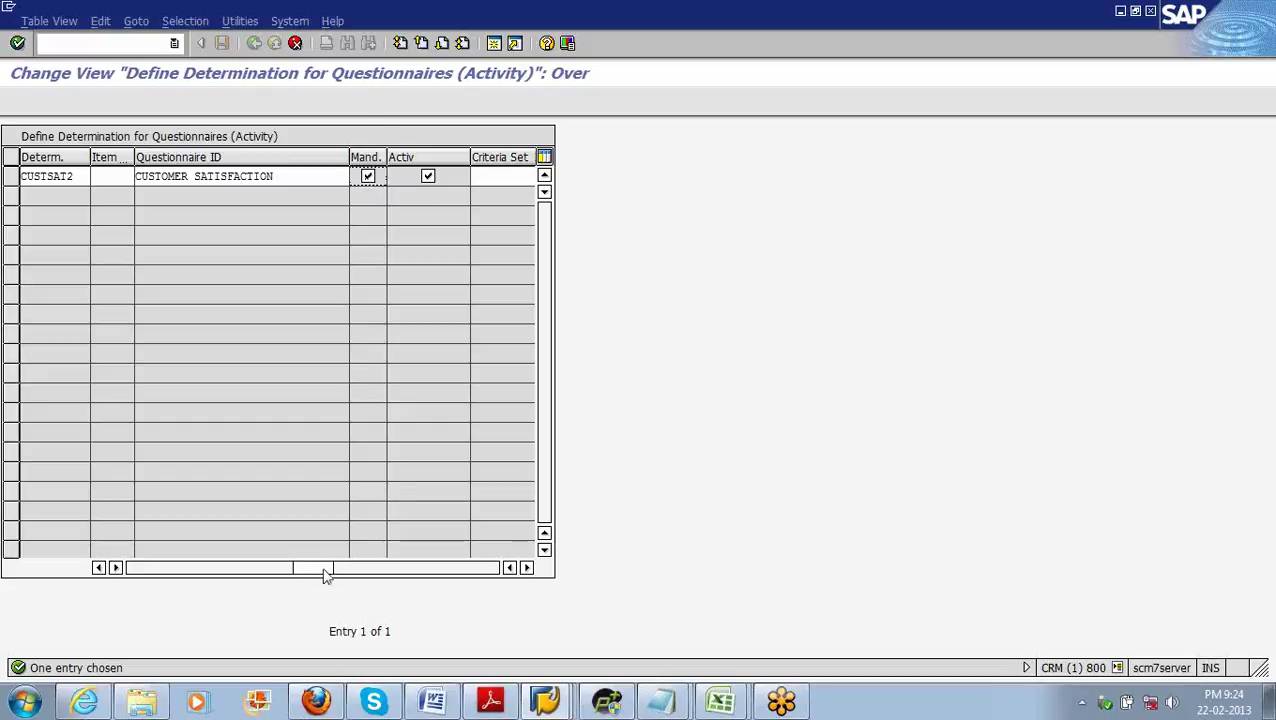
left_click_drag(325, 572, 168, 574)
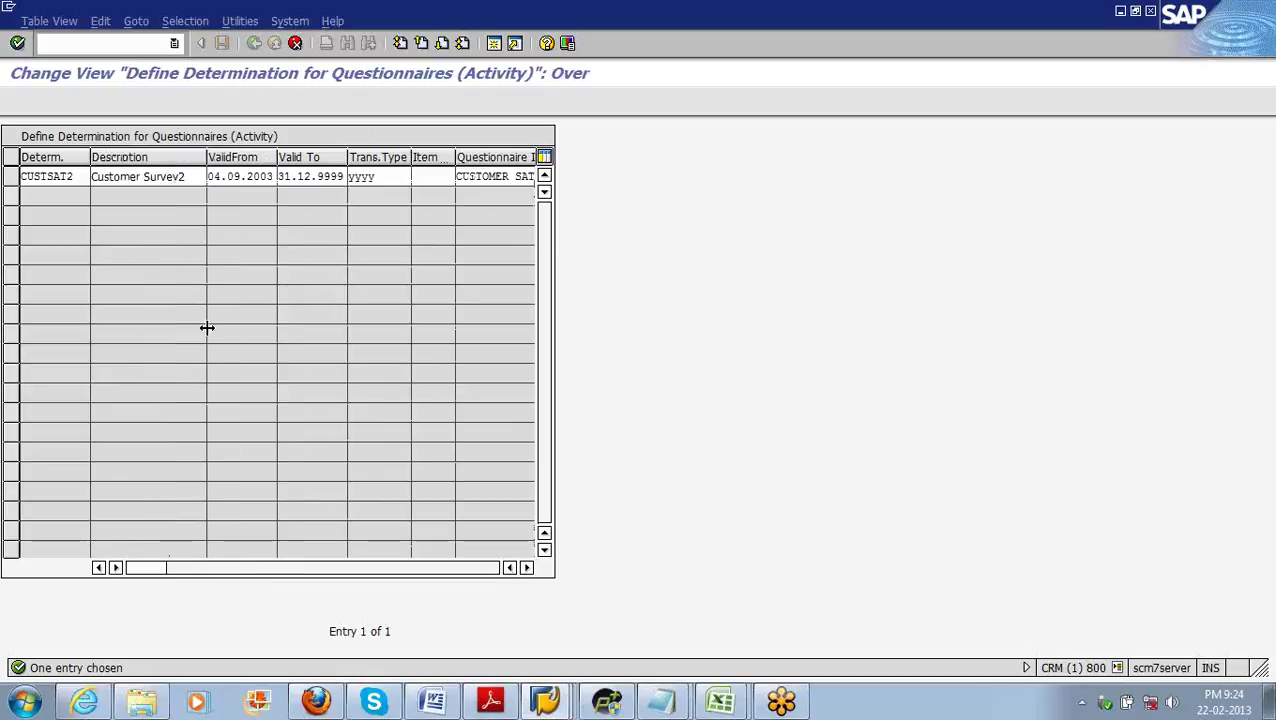
Step: Change the determination key of the copied entry to CUSTSAT7 and complete the copy
key("Return")
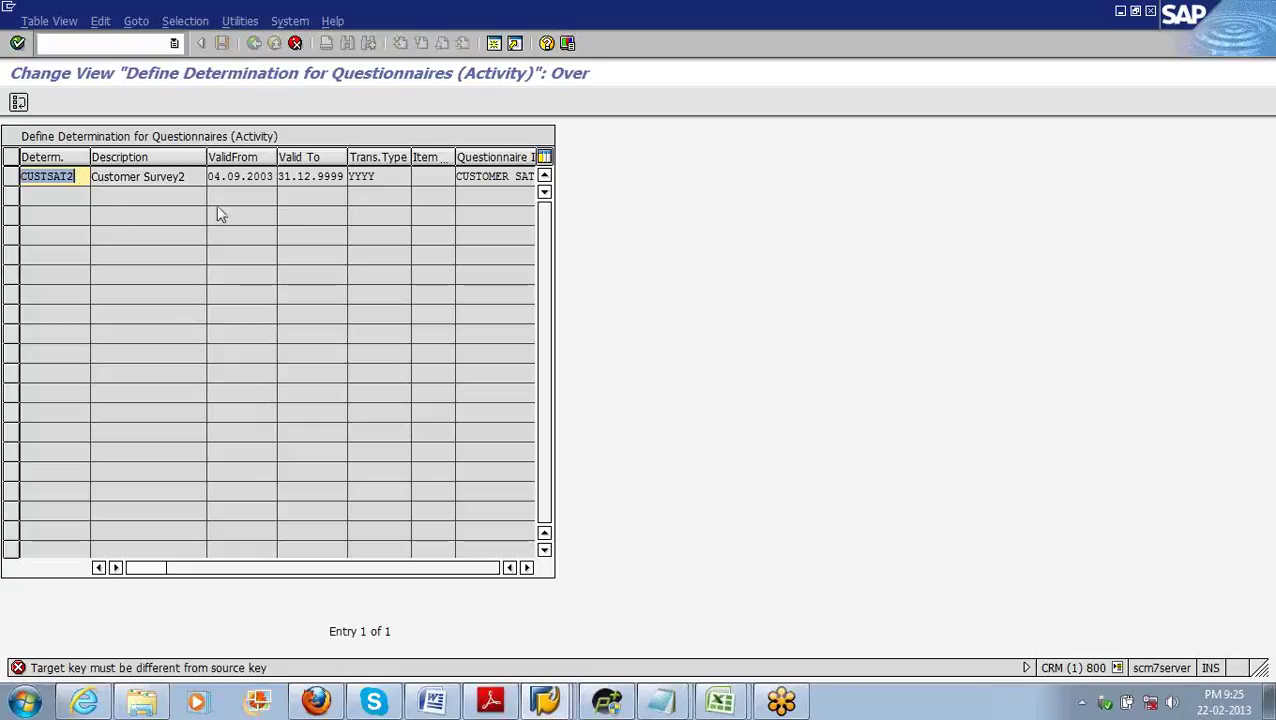
left_click(83, 177)
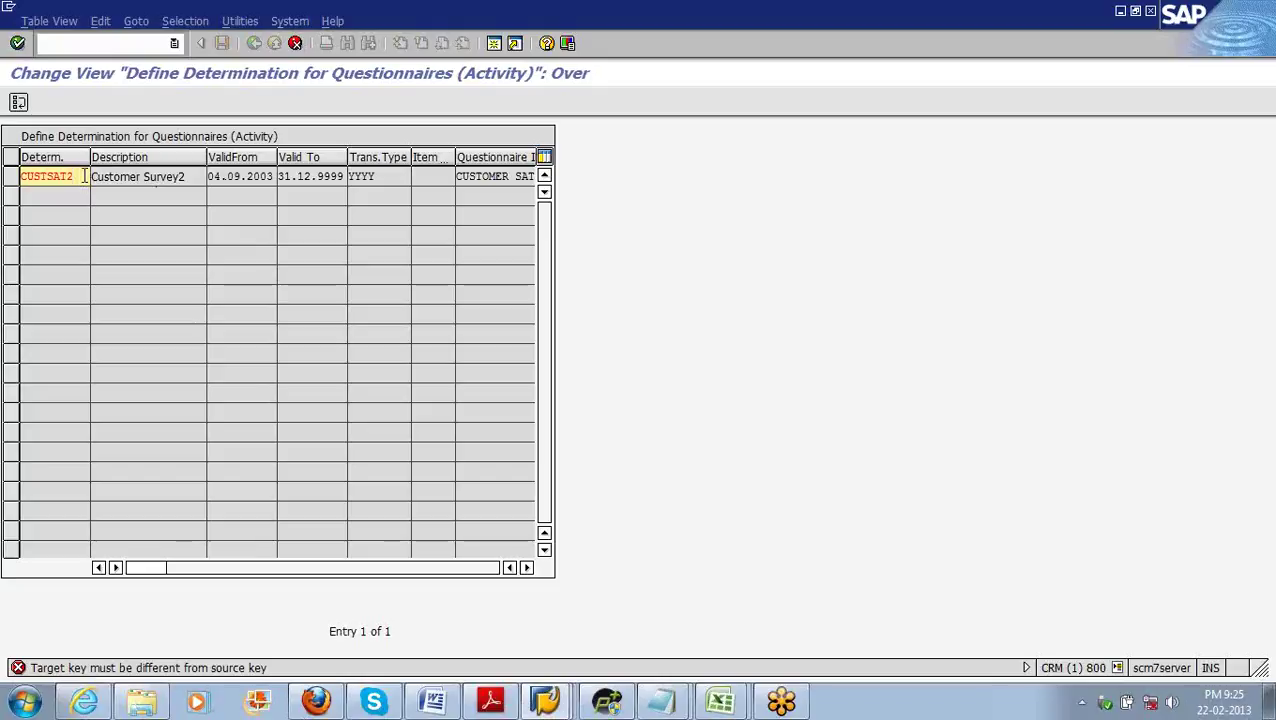
key("BackSpace")
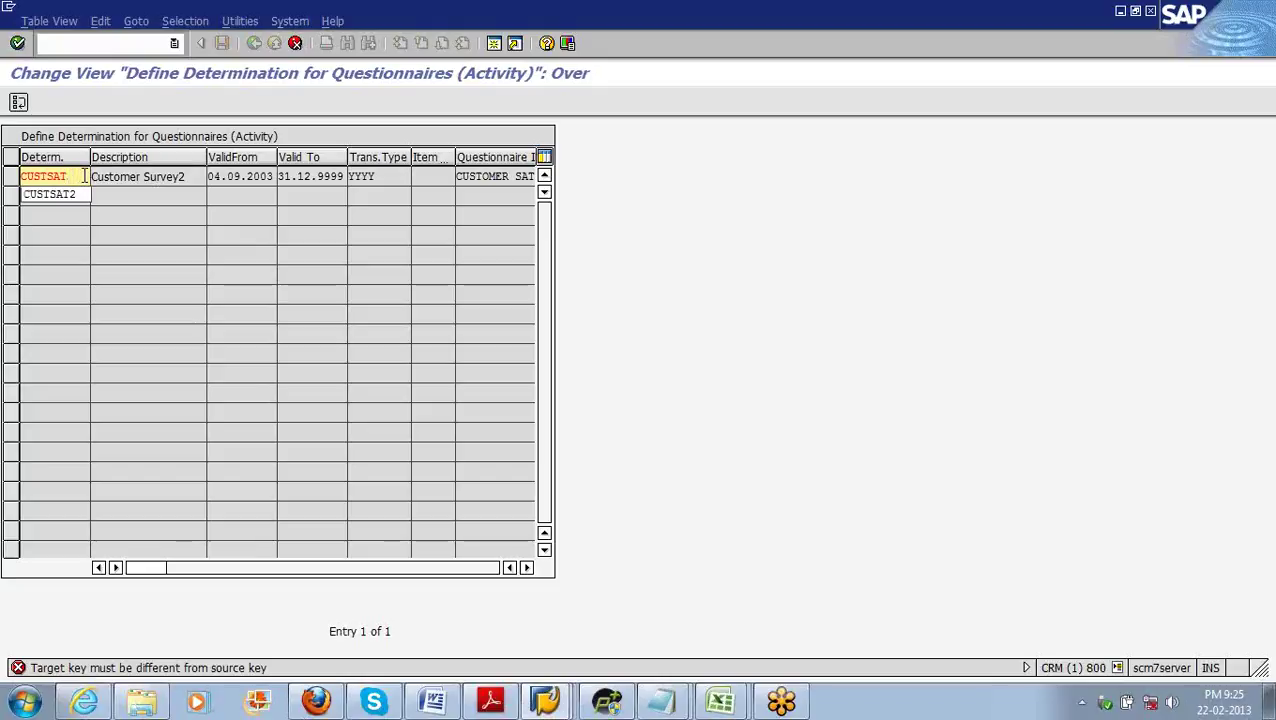
type("T")
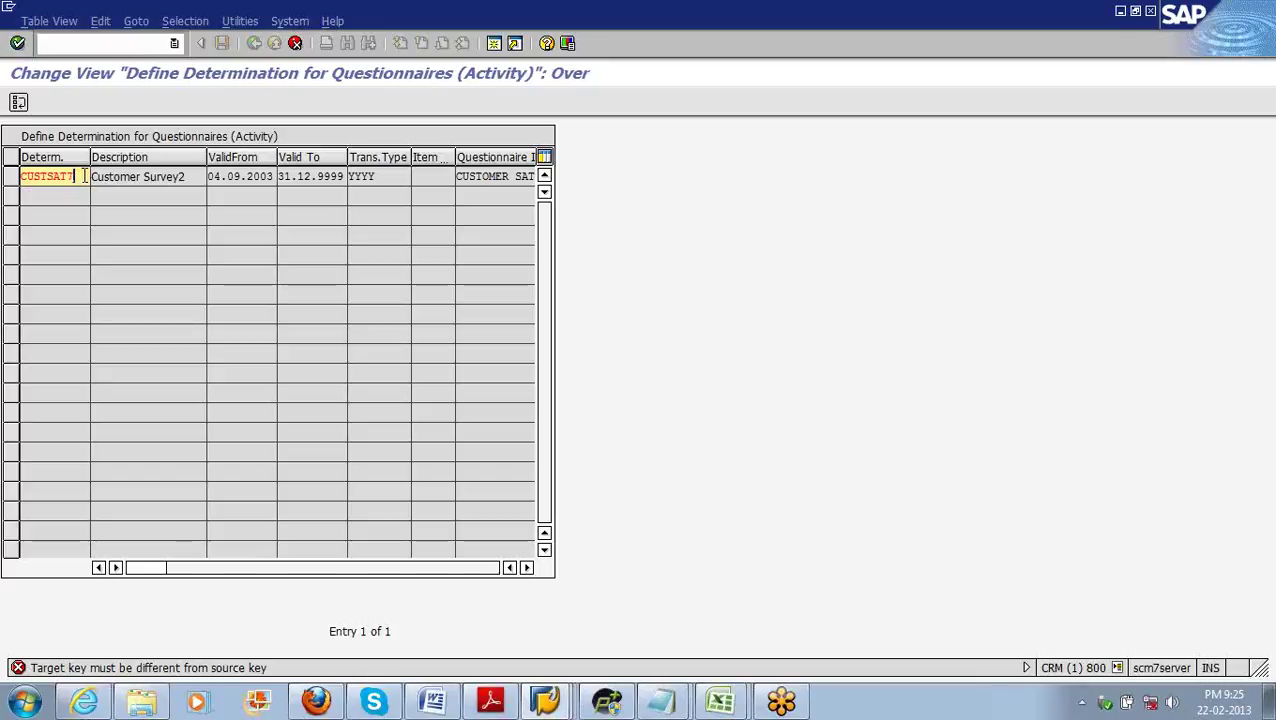
key("Return")
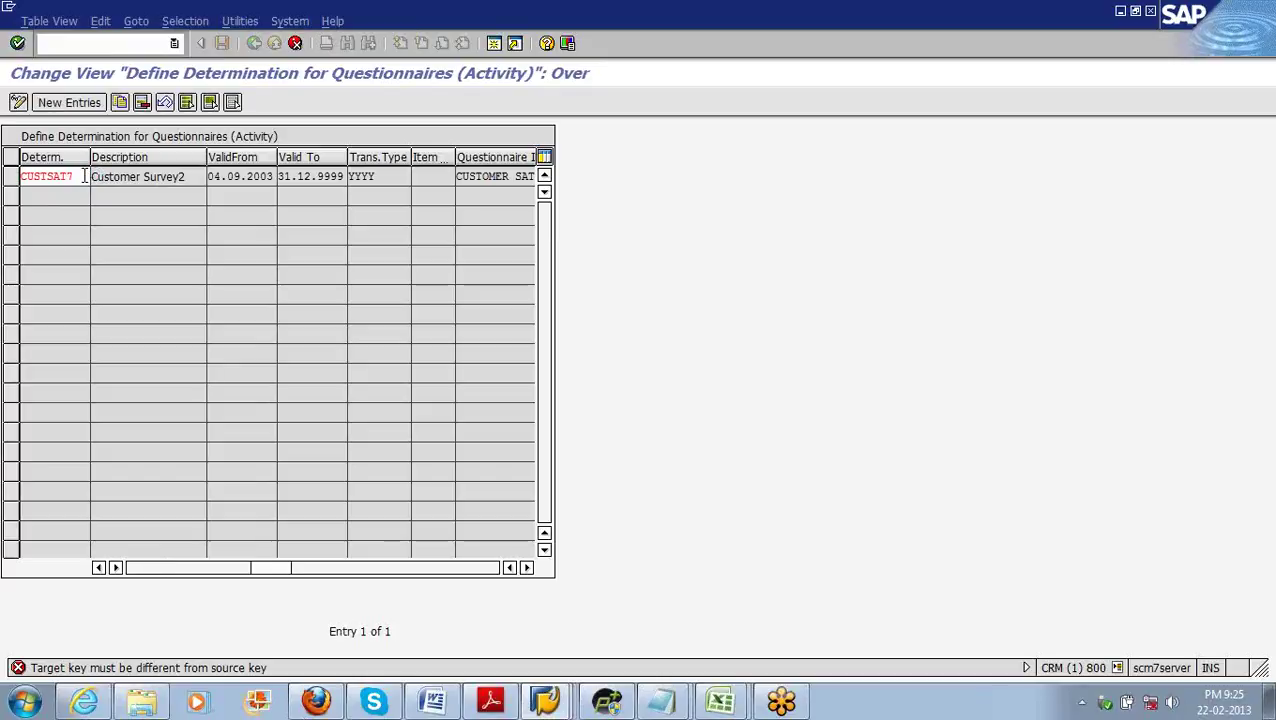
key("Return")
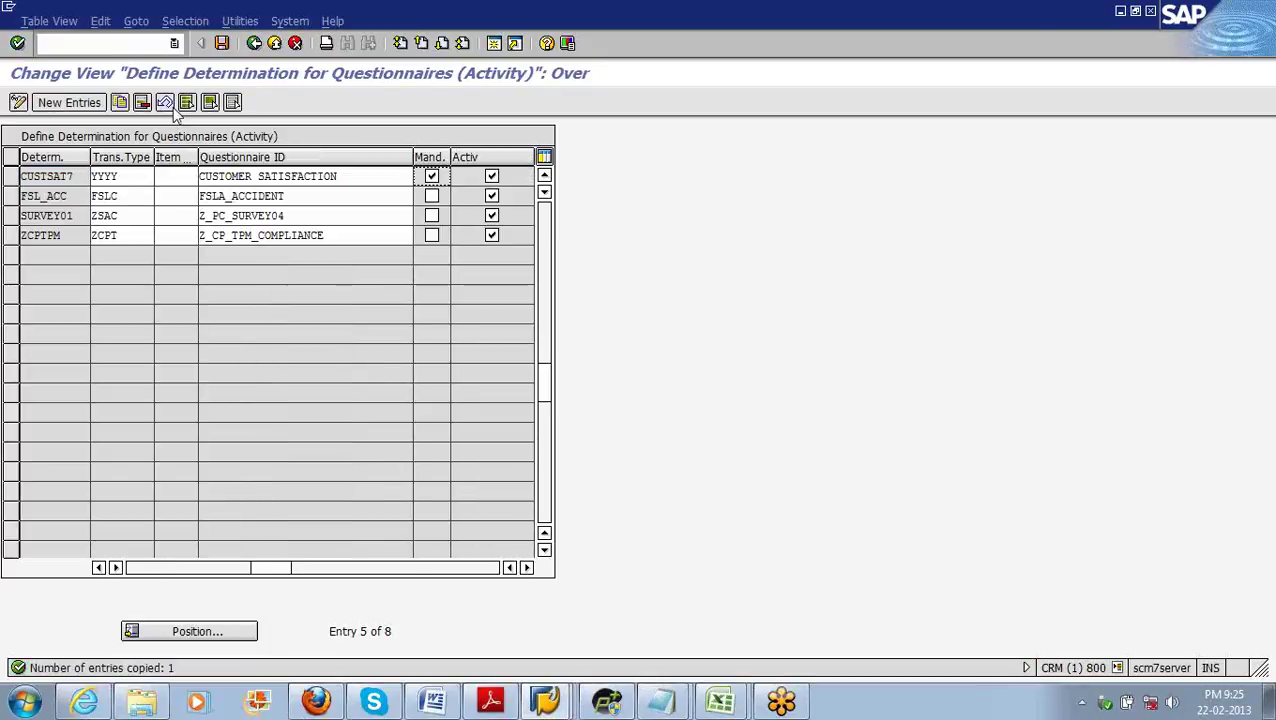
Step: Save the new questionnaire determination entry in customizing request CRMK900010
left_click_drag(90, 150, 155, 158)
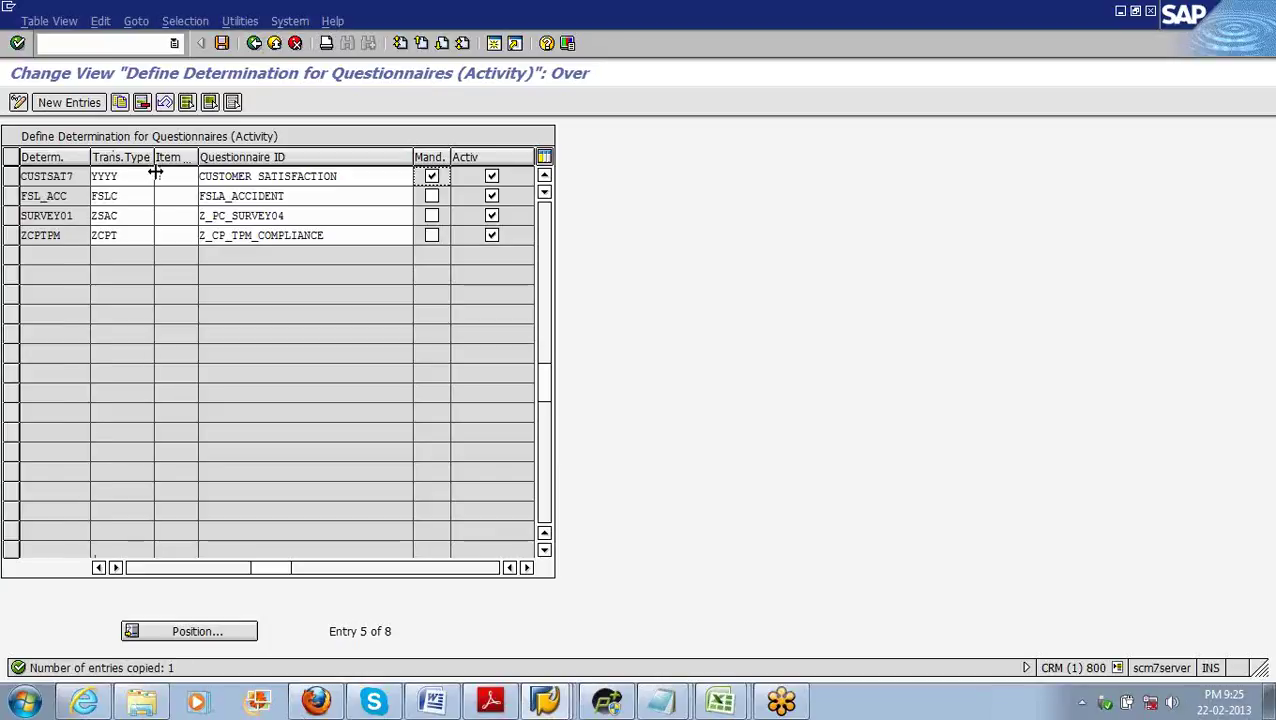
left_click(222, 44)
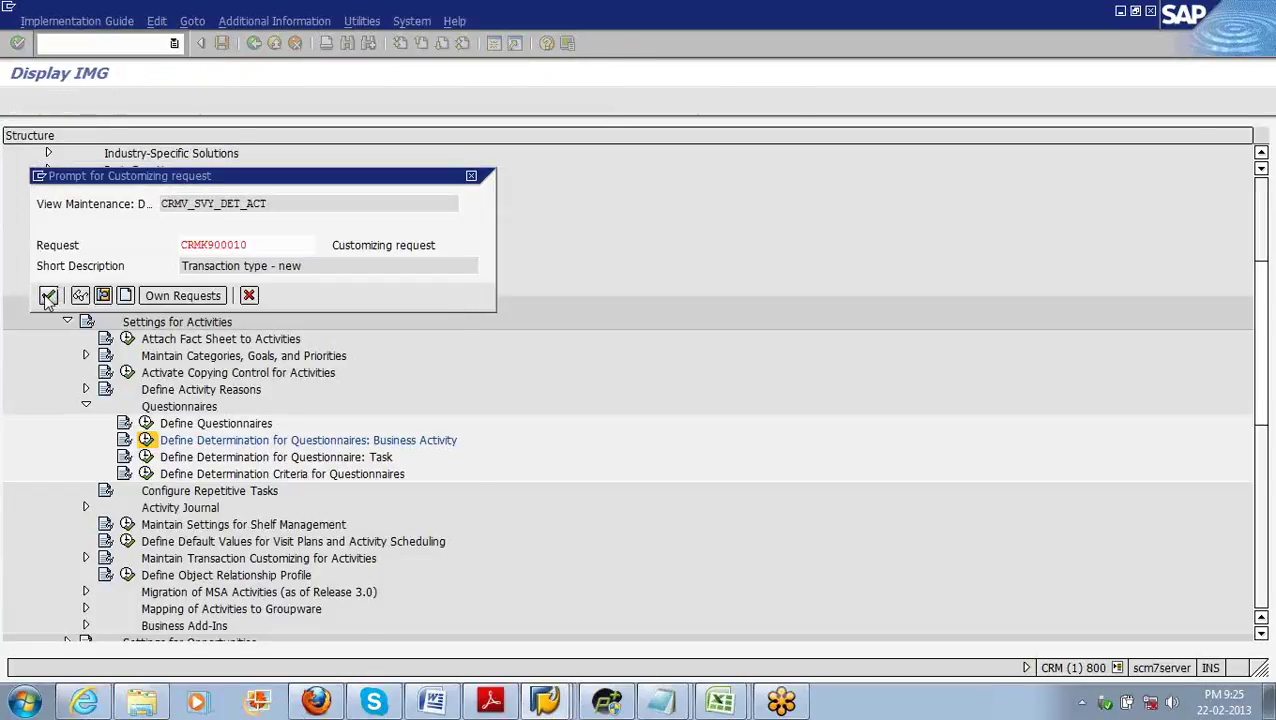
left_click(48, 373)
Step: Return to the IMG, look into Define Determination Criteria for Questionnaires and go back to the structure
left_click(254, 44)
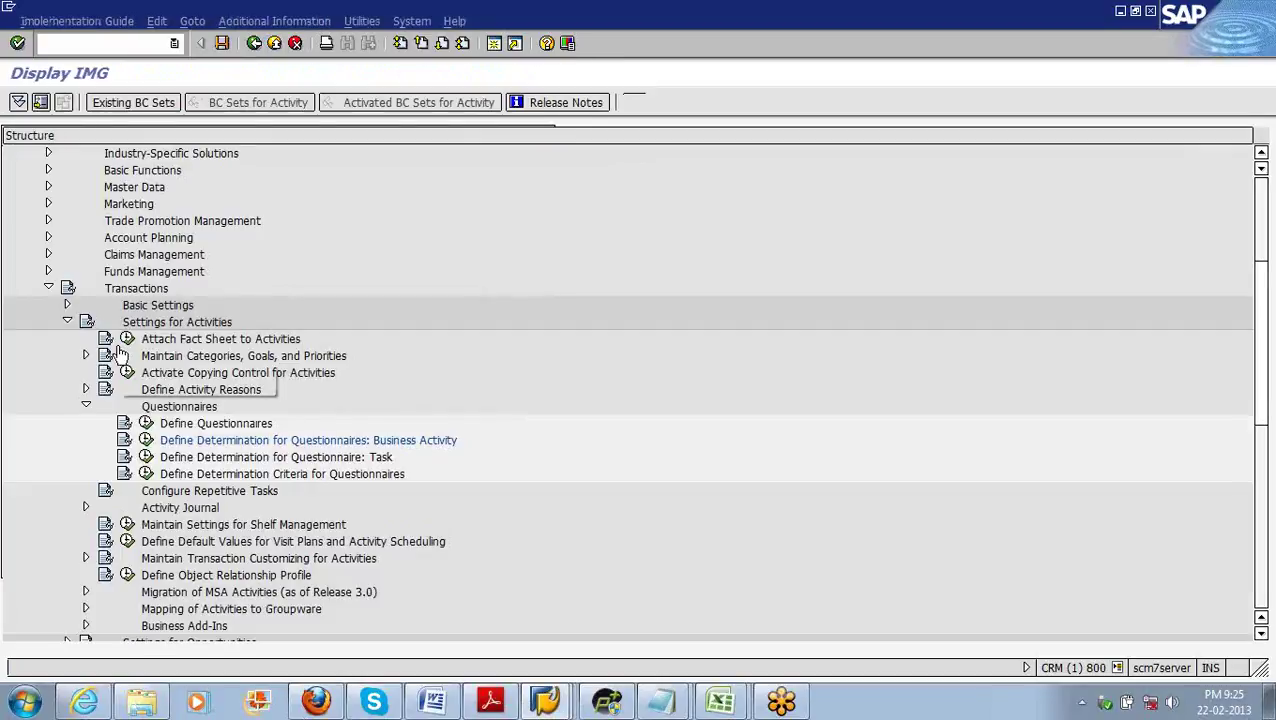
left_click(145, 473)
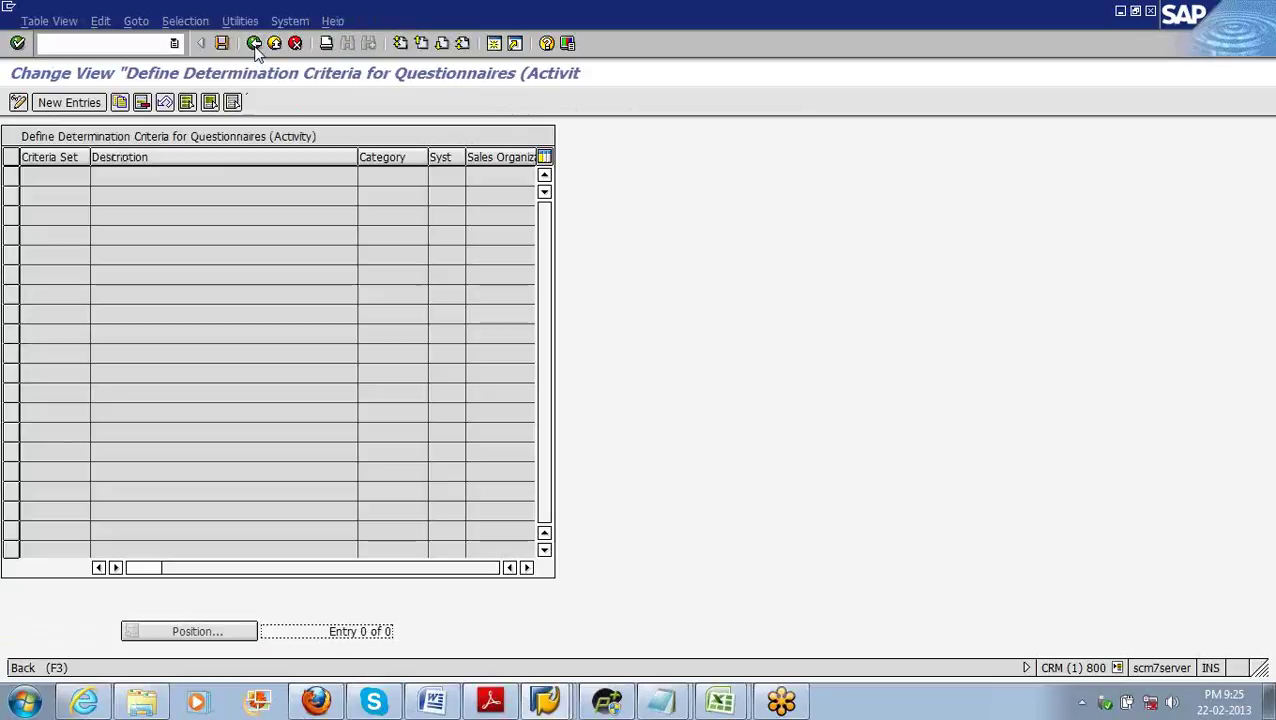
left_click(254, 43)
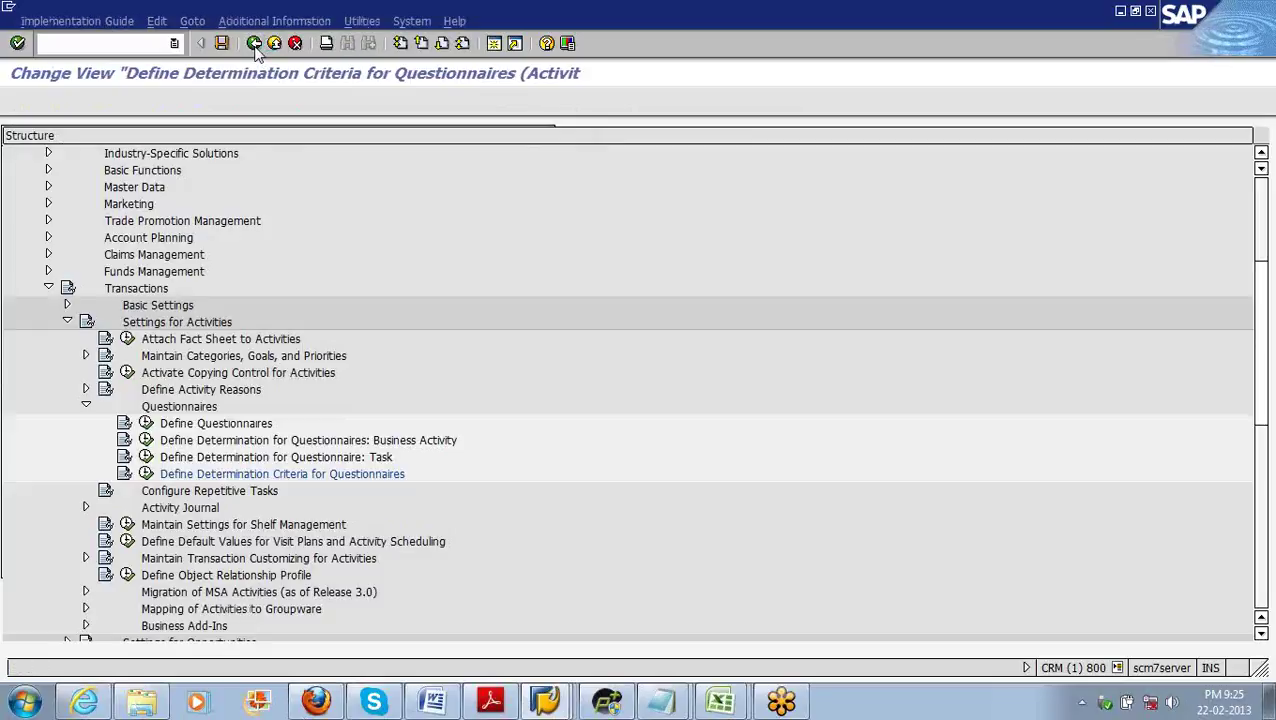
Step: Switch to the Create Appointment session and leave the appointment without saving it
left_click(546, 703)
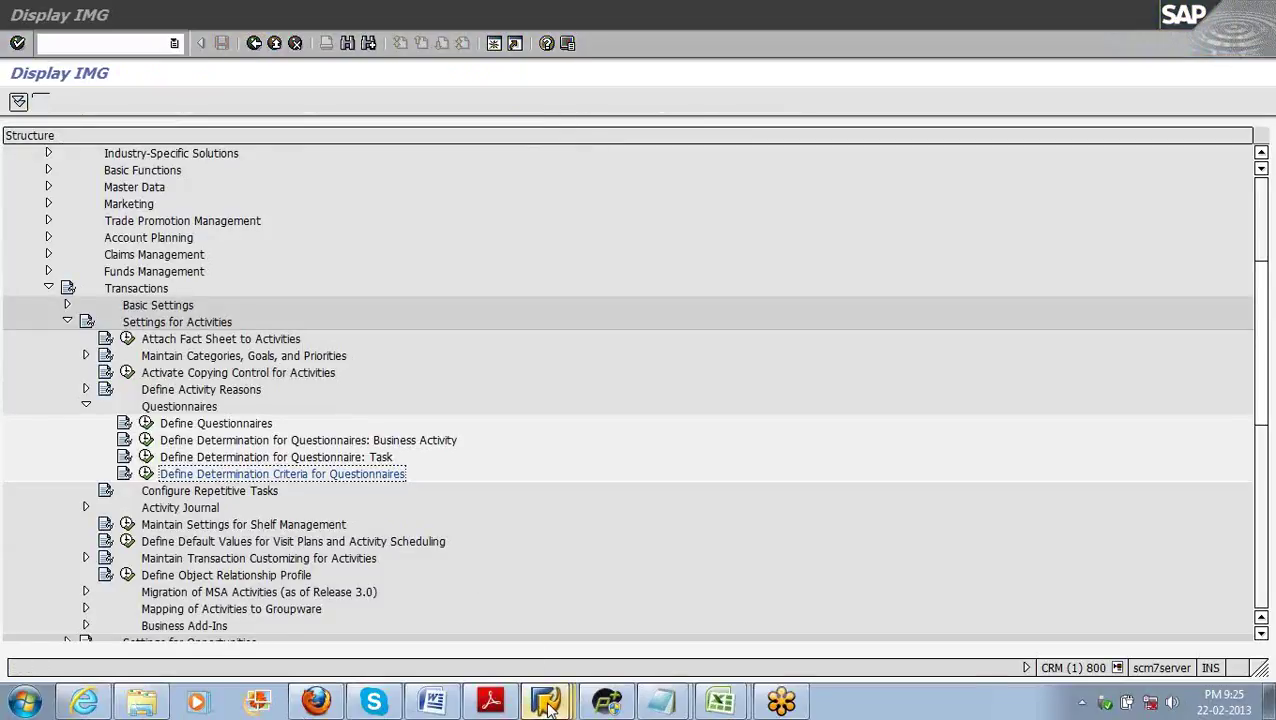
mouse_move(547, 705)
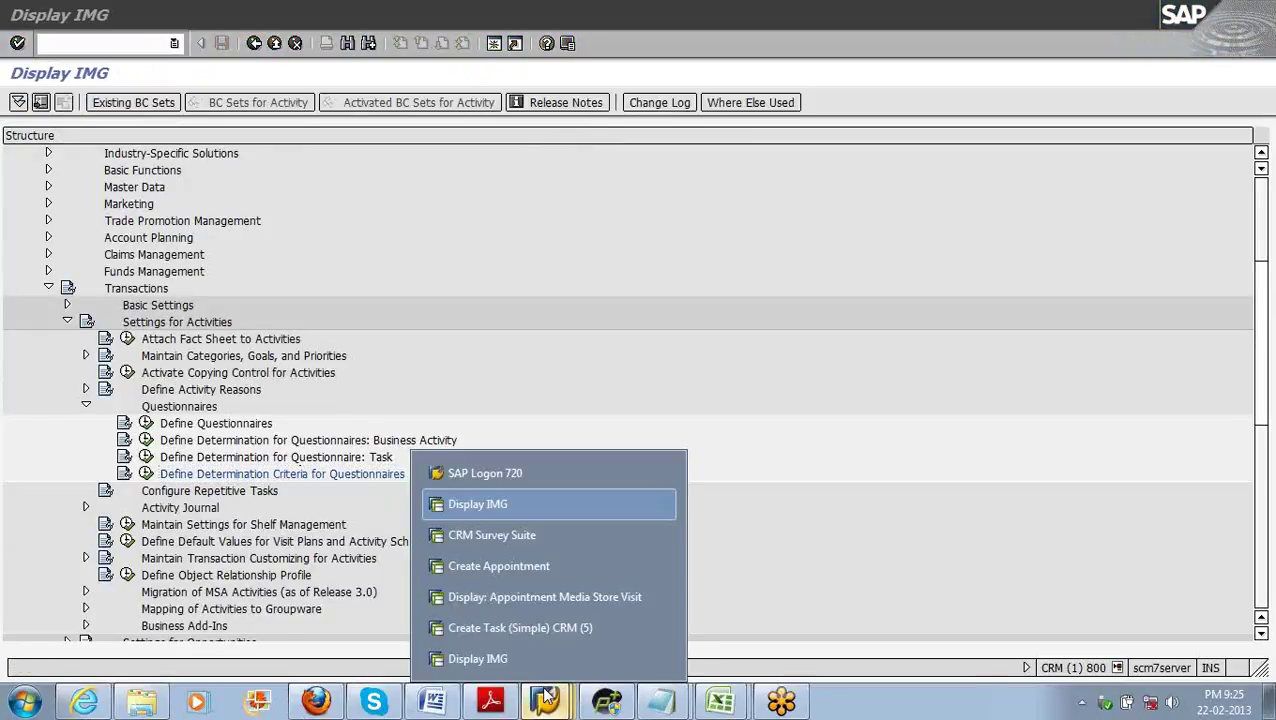
left_click(533, 568)
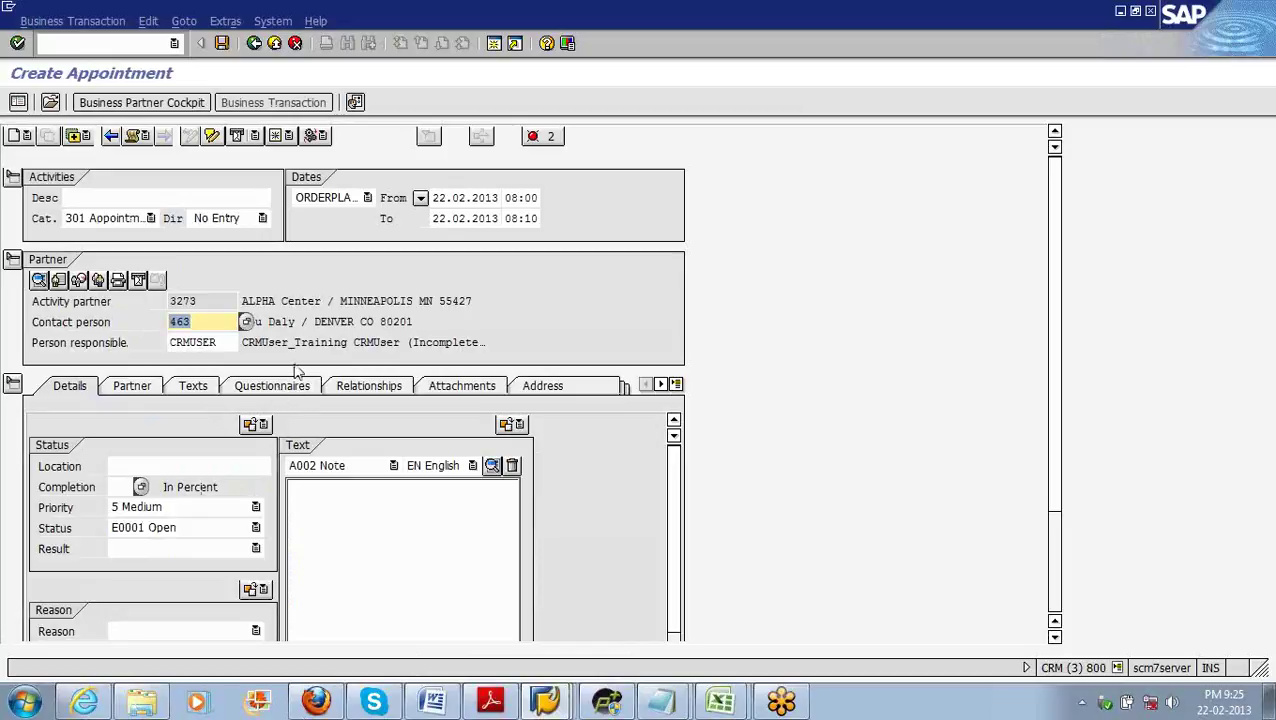
left_click(256, 45)
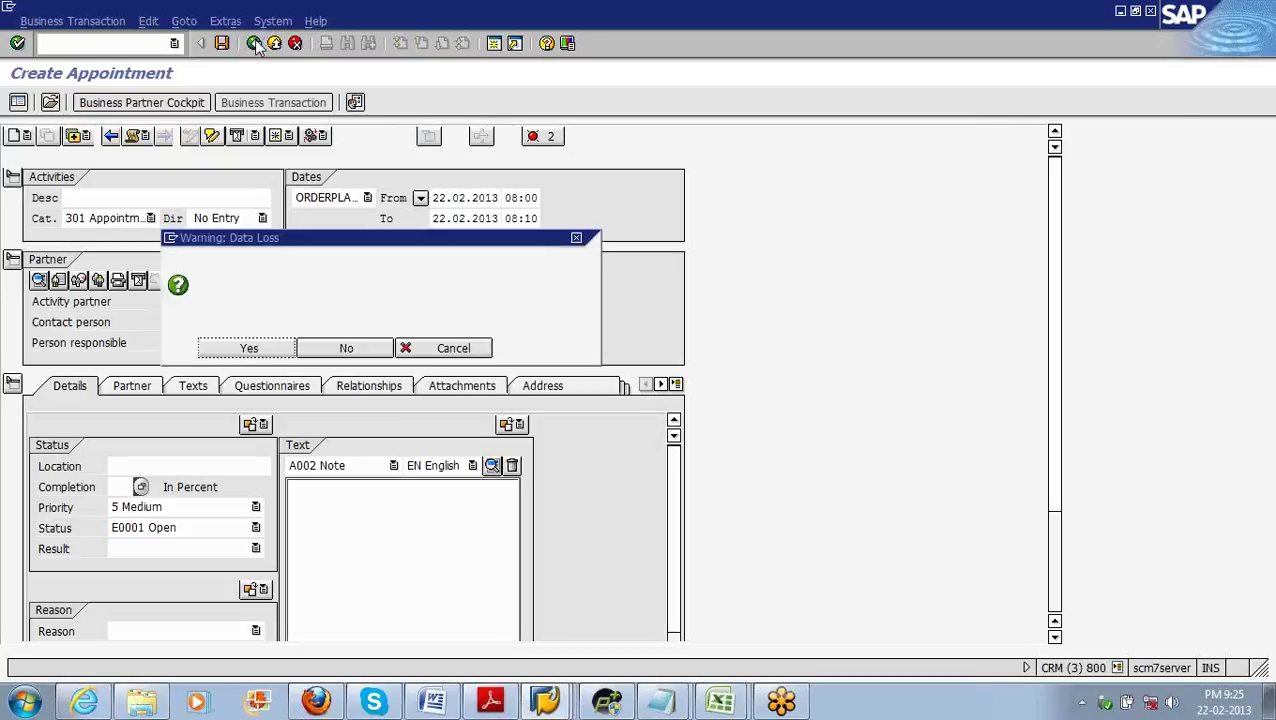
left_click(346, 348)
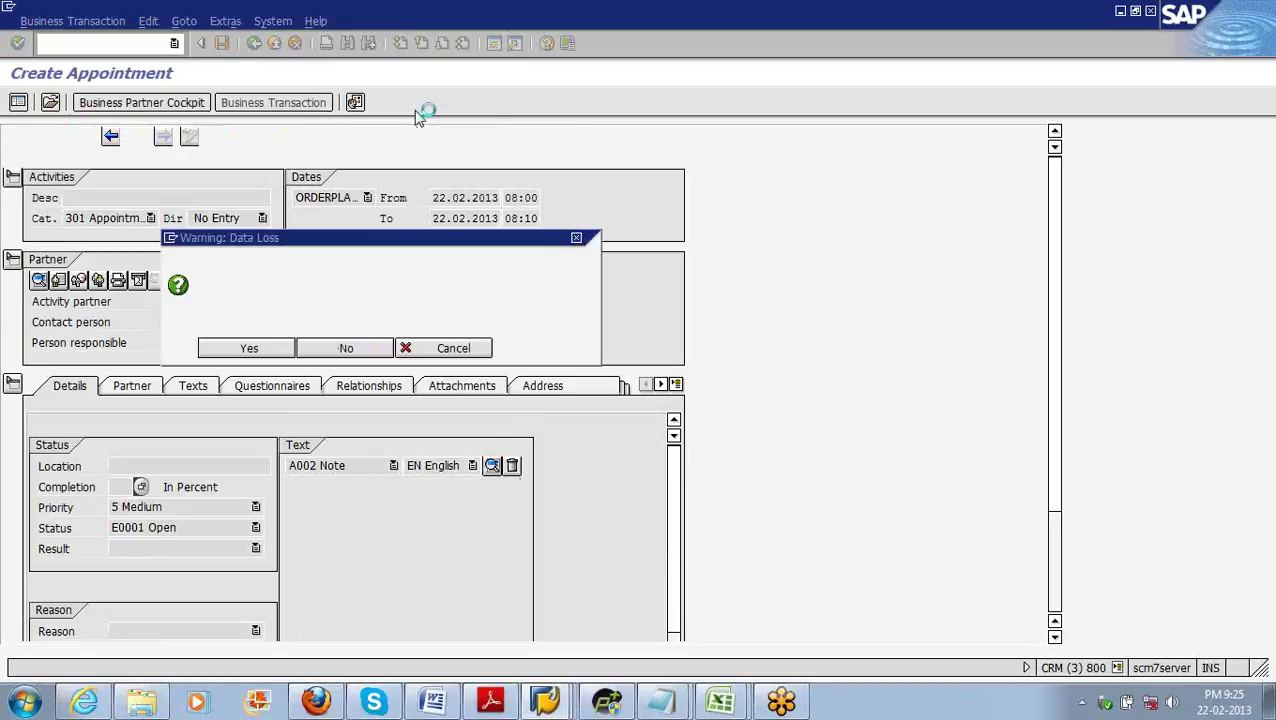
Step: Start transaction crmd_order for business transaction processing
type("crmd_")
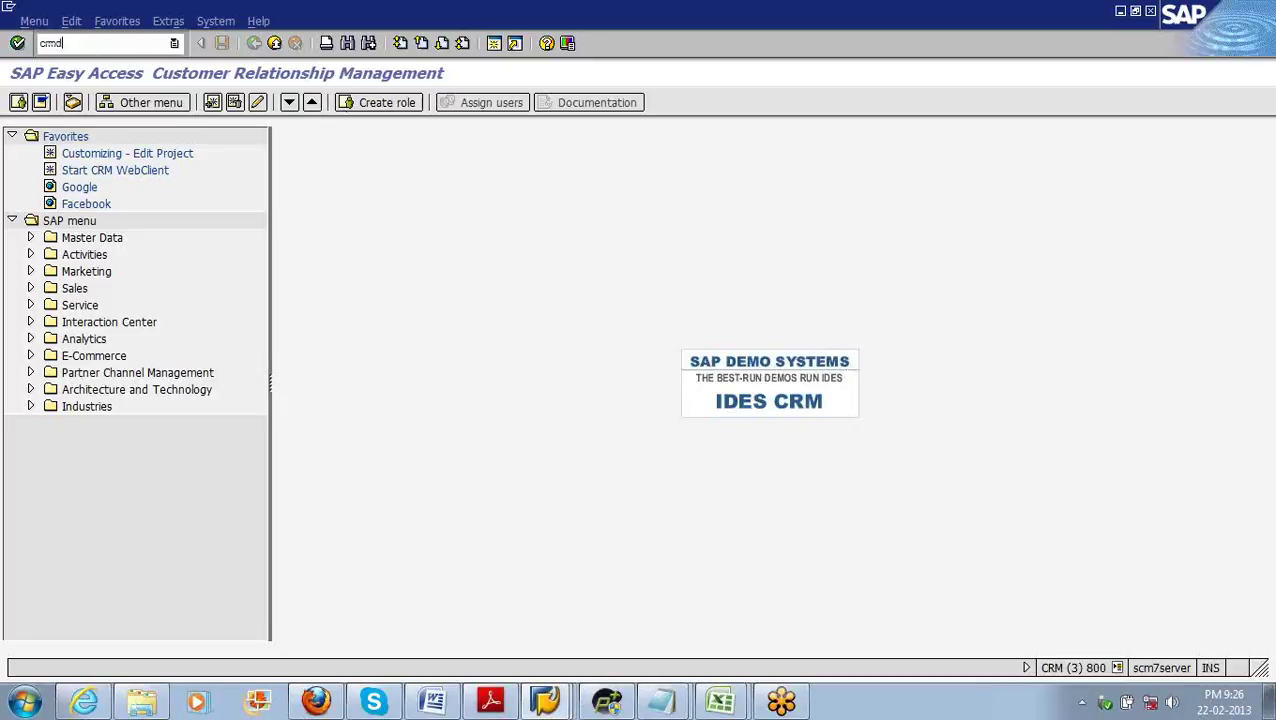
type("order")
key("Return")
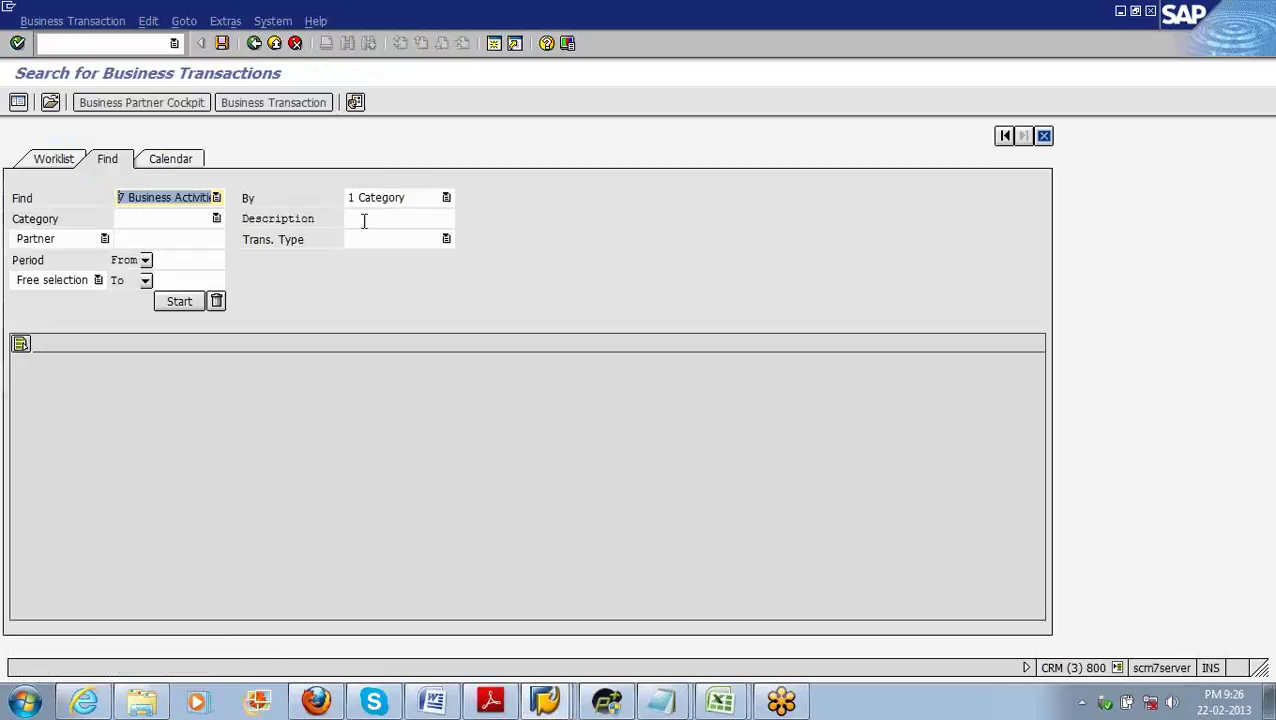
Step: Start a new business activity of transaction type yy Appointment
left_click(142, 104)
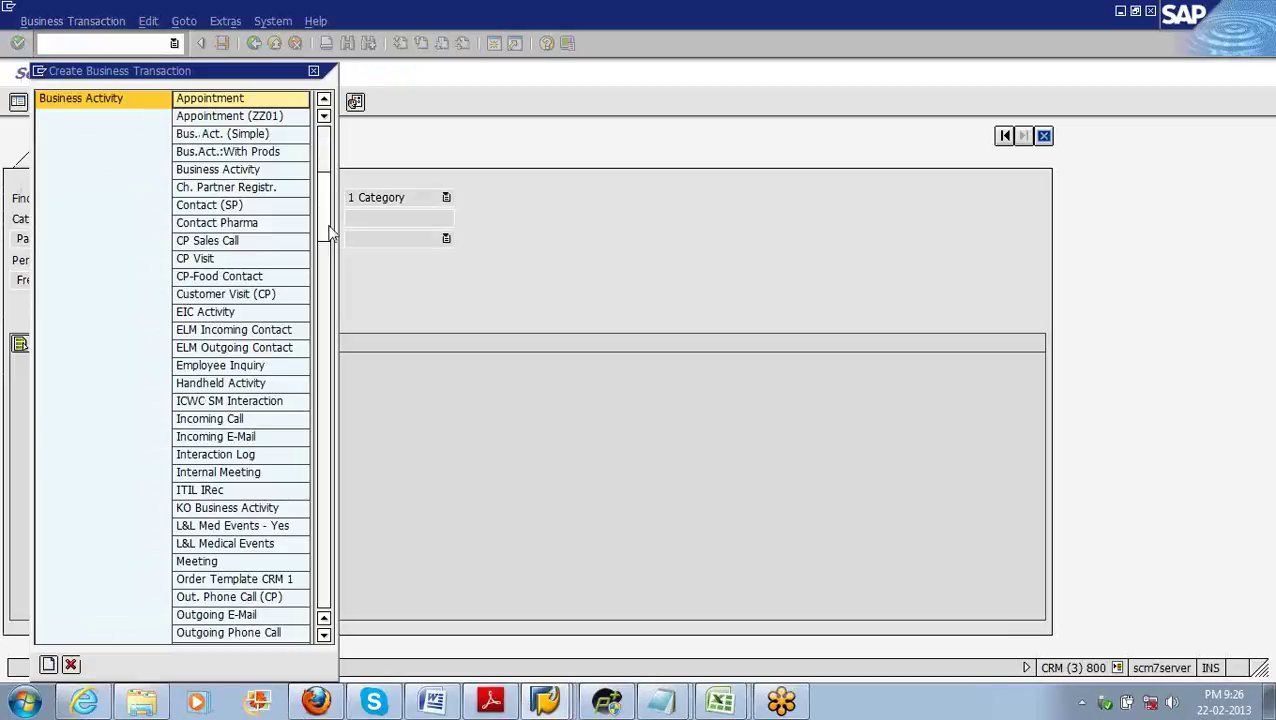
scroll(336, 285, "down", 10)
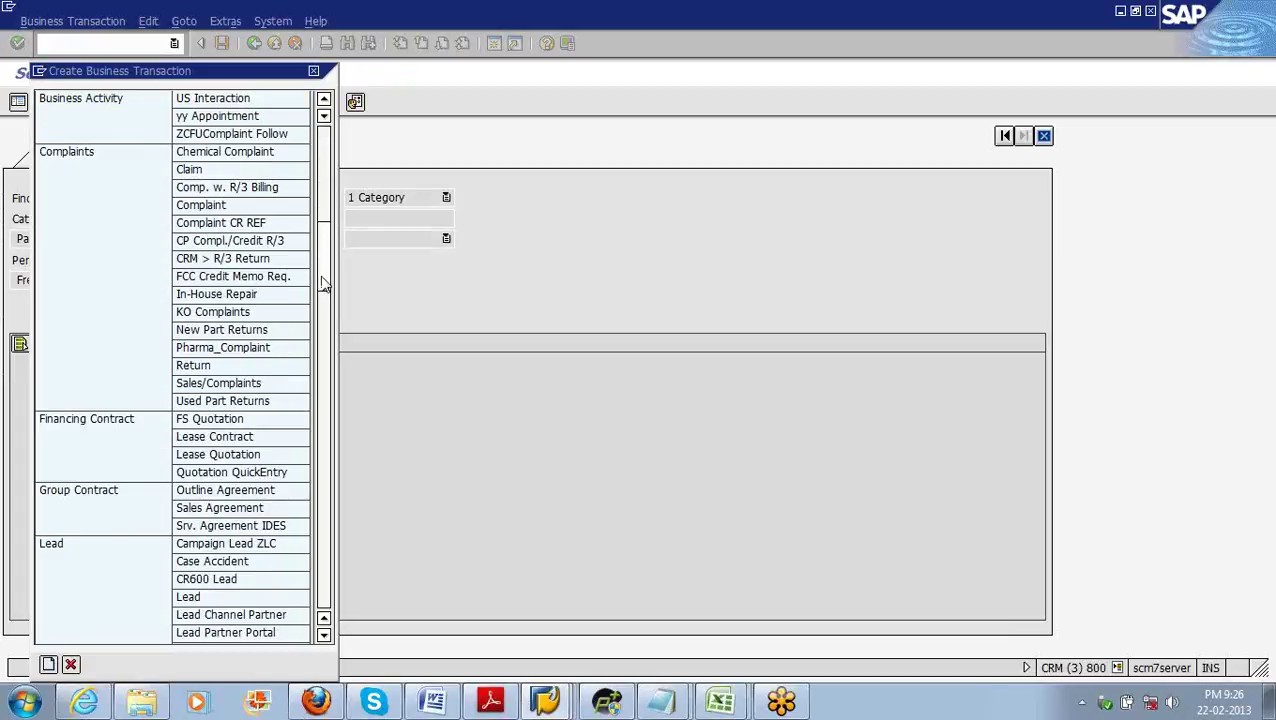
scroll(250, 350, "up", 6)
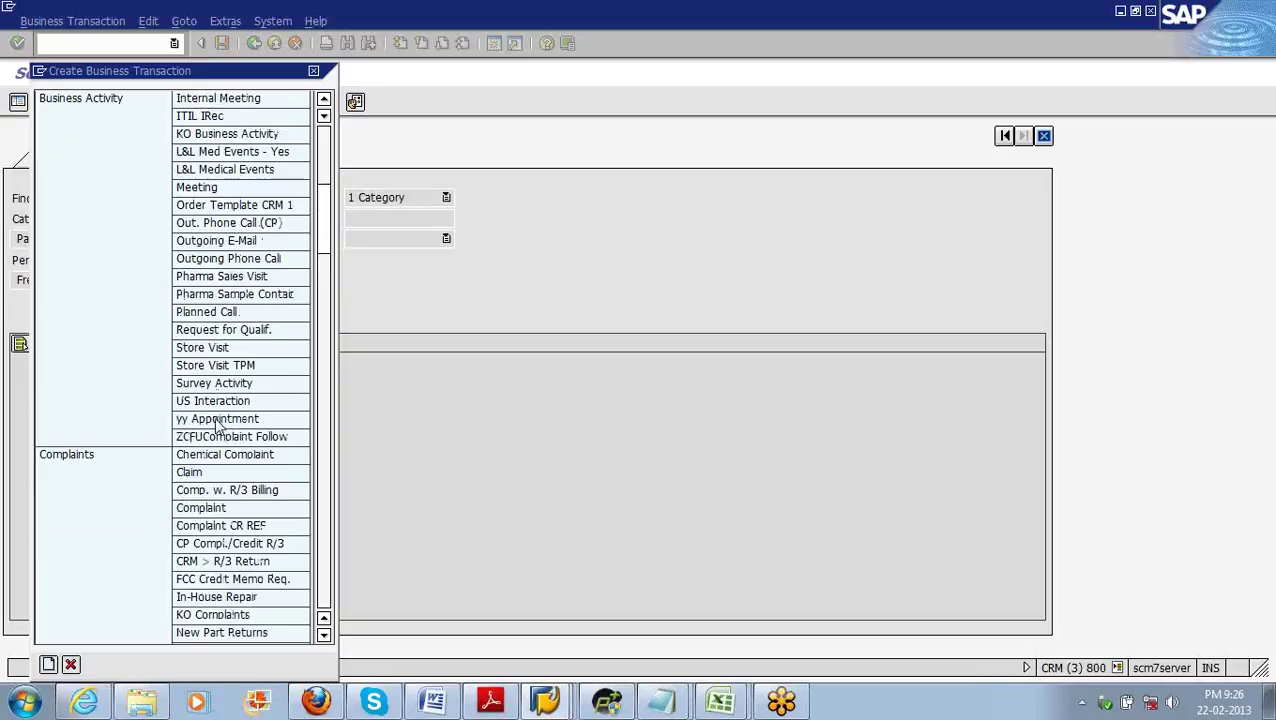
left_click(219, 421)
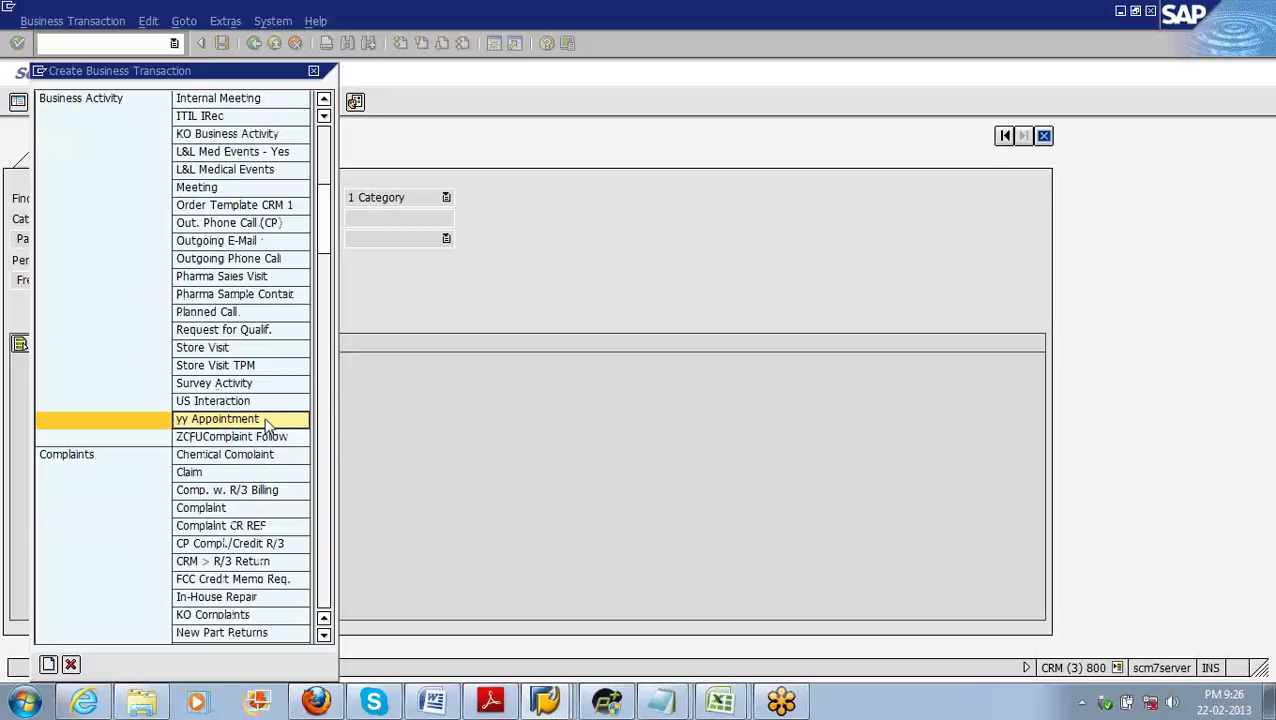
left_click(268, 425)
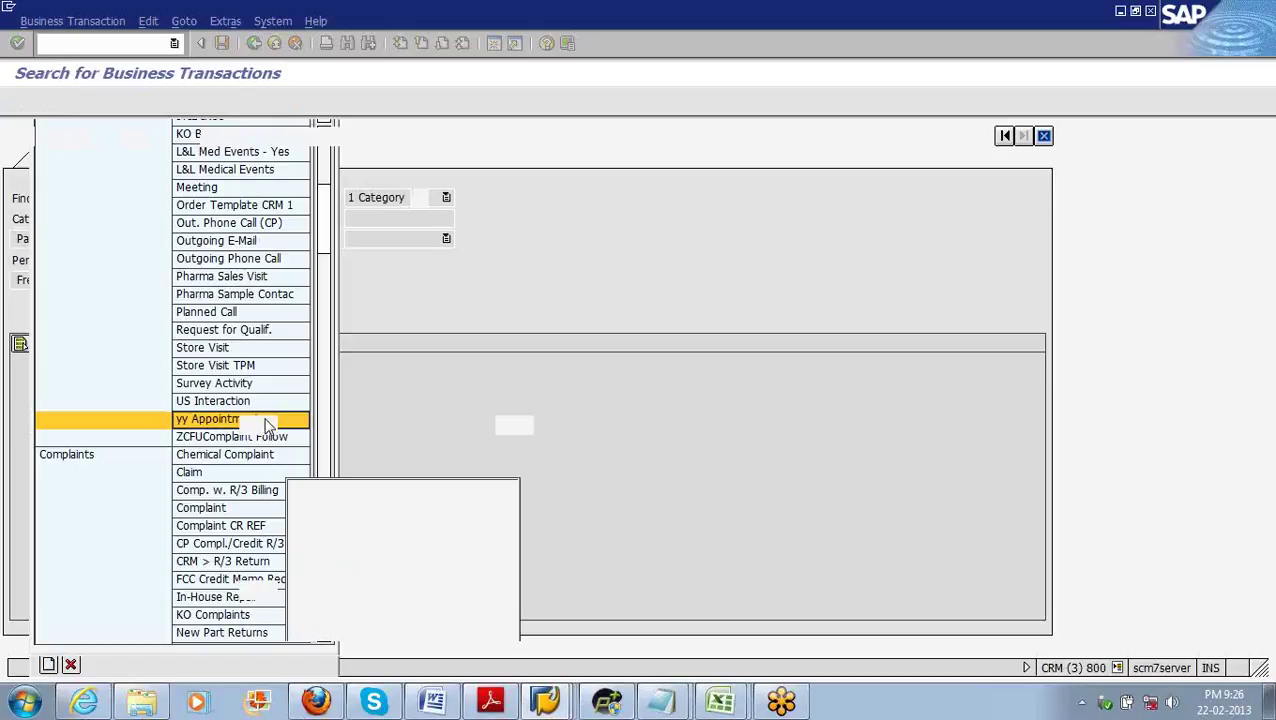
Step: Describe the appointment as "upselling Appointment", choose ALPHA Center as activity partner, and enter the contact person's number from the earlier entries
type("upselling Appoi")
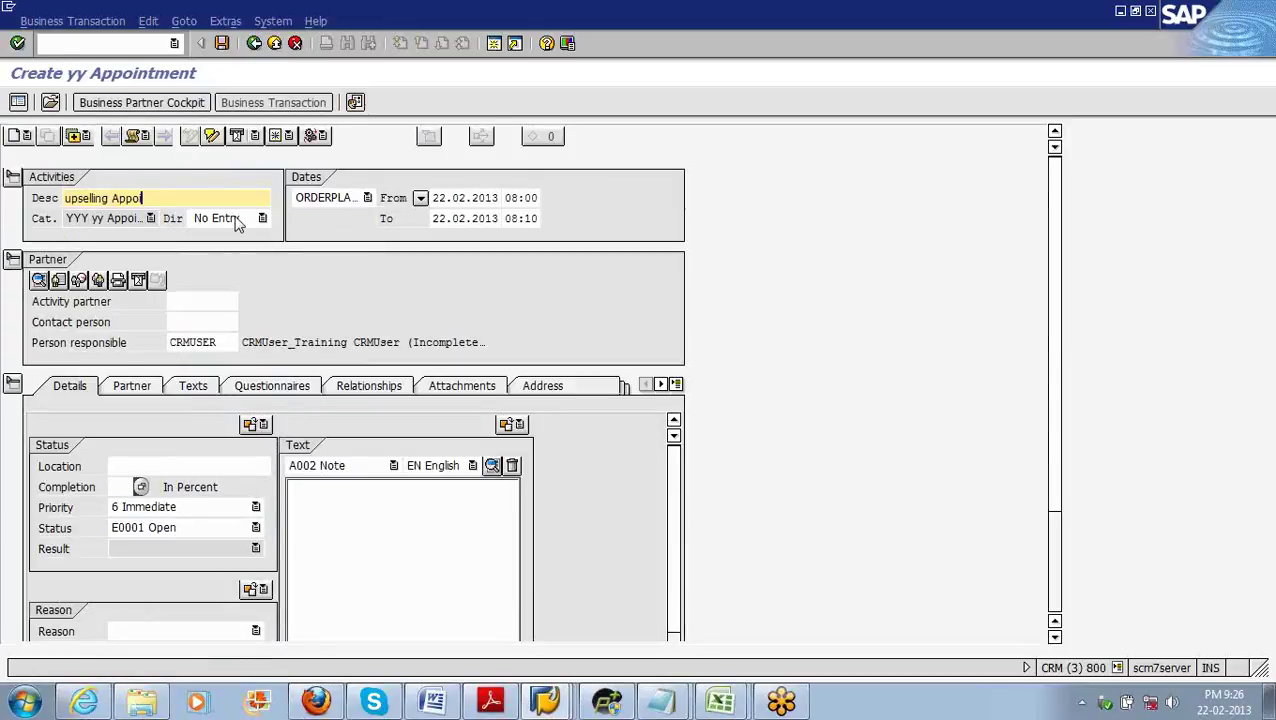
type("ent")
left_click(200, 301)
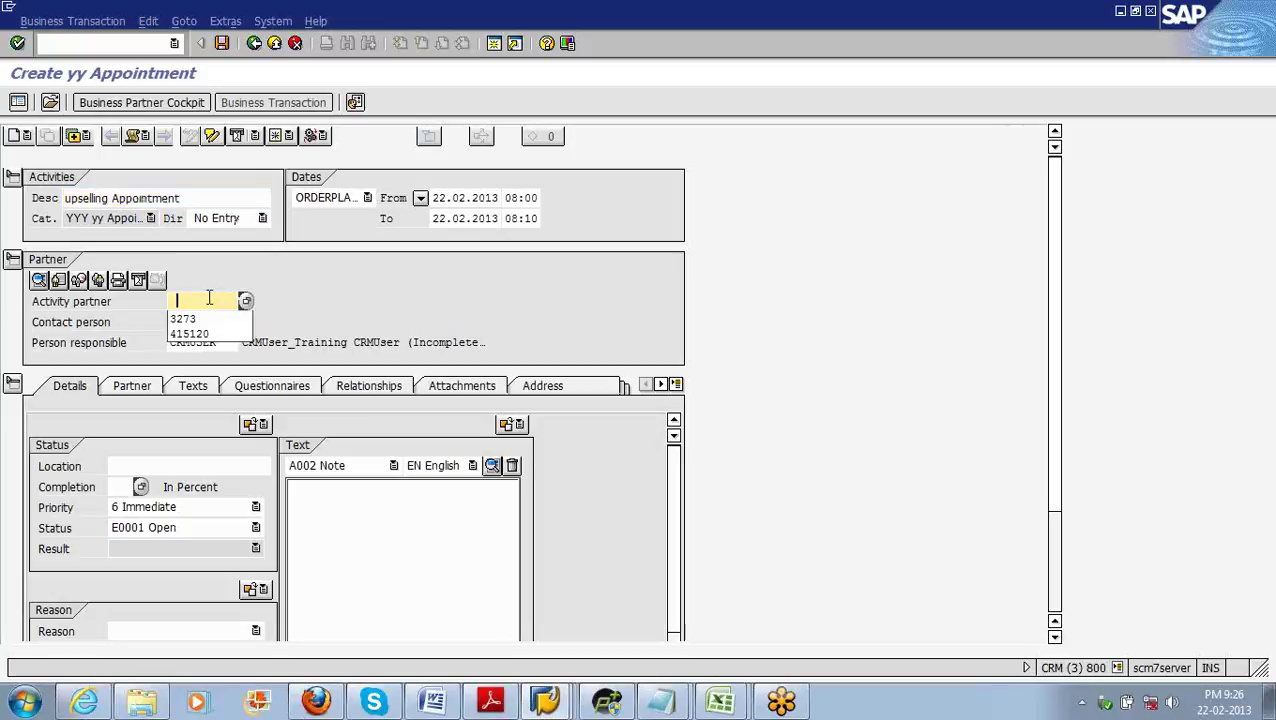
left_click(183, 316)
left_click(200, 322)
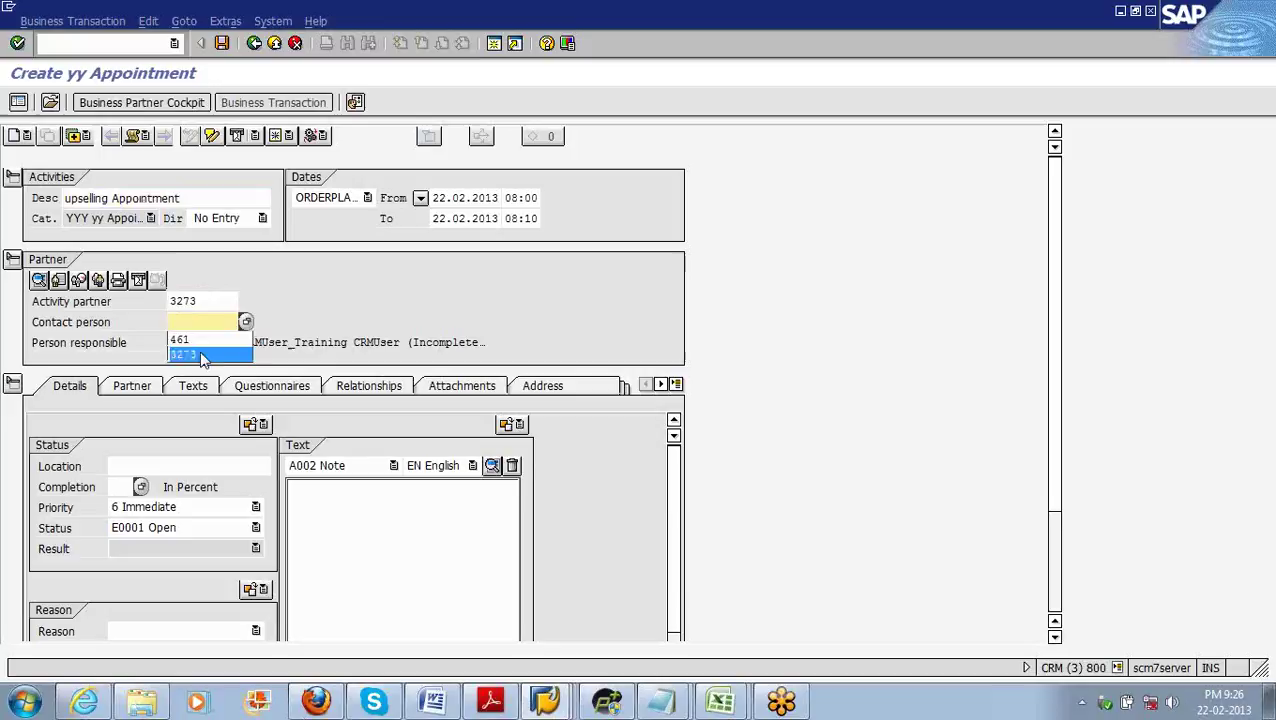
left_click(205, 339)
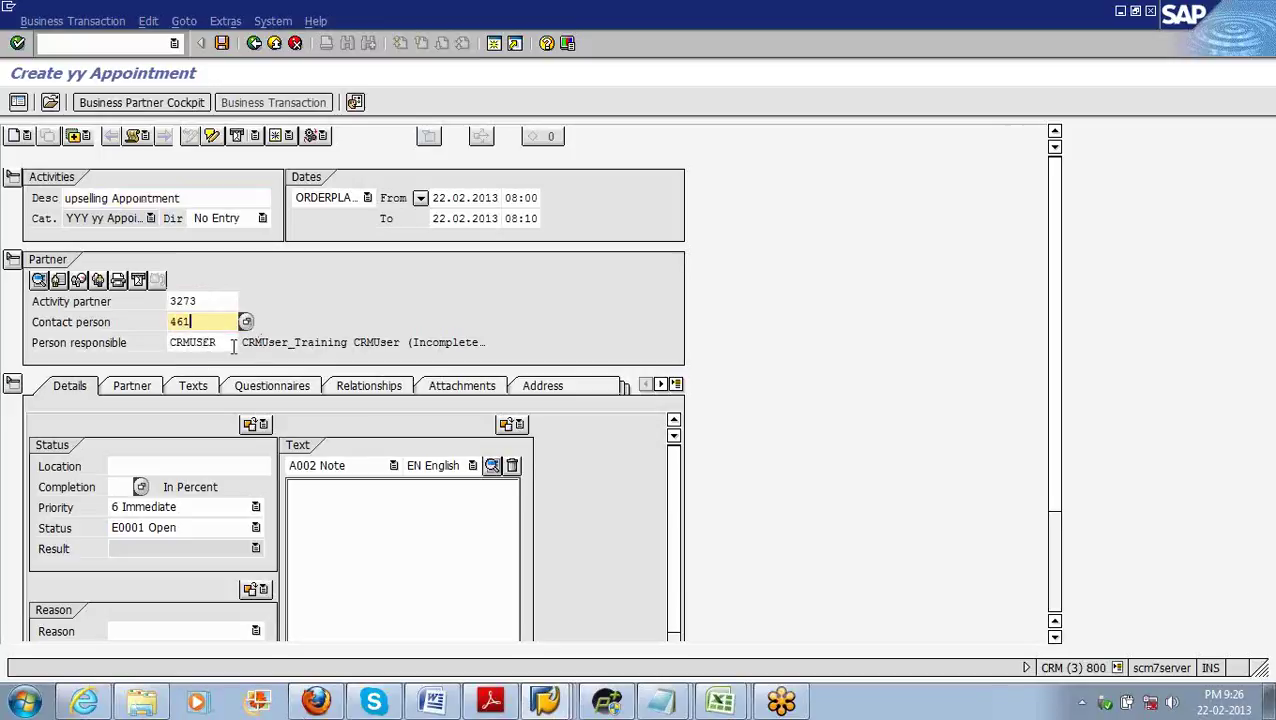
Step: Replace CRMUSER as person responsible with the employee's number from the earlier entries and confirm the partner data
left_click(233, 344)
key("BackSpace")
key("BackSpace")
key("BackSpace")
key("BackSpace")
key("BackSpace")
key("BackSpace")
key("BackSpace")
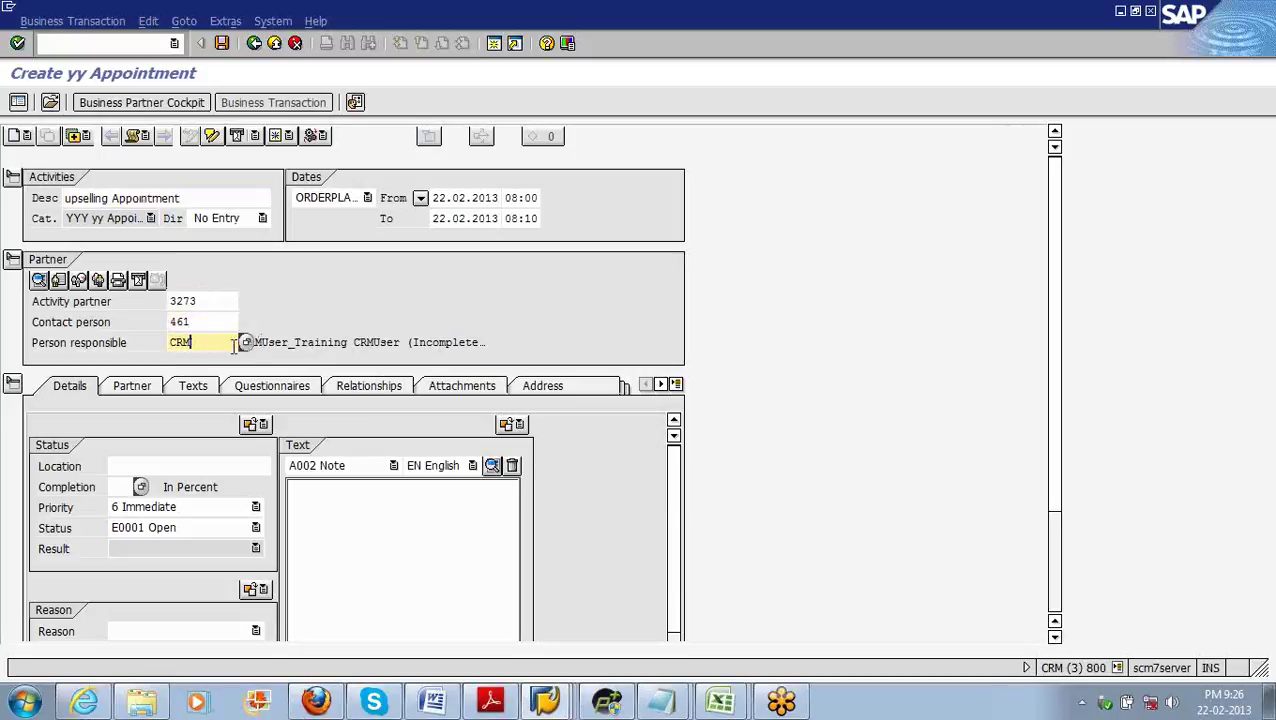
left_click(214, 366)
key("Return")
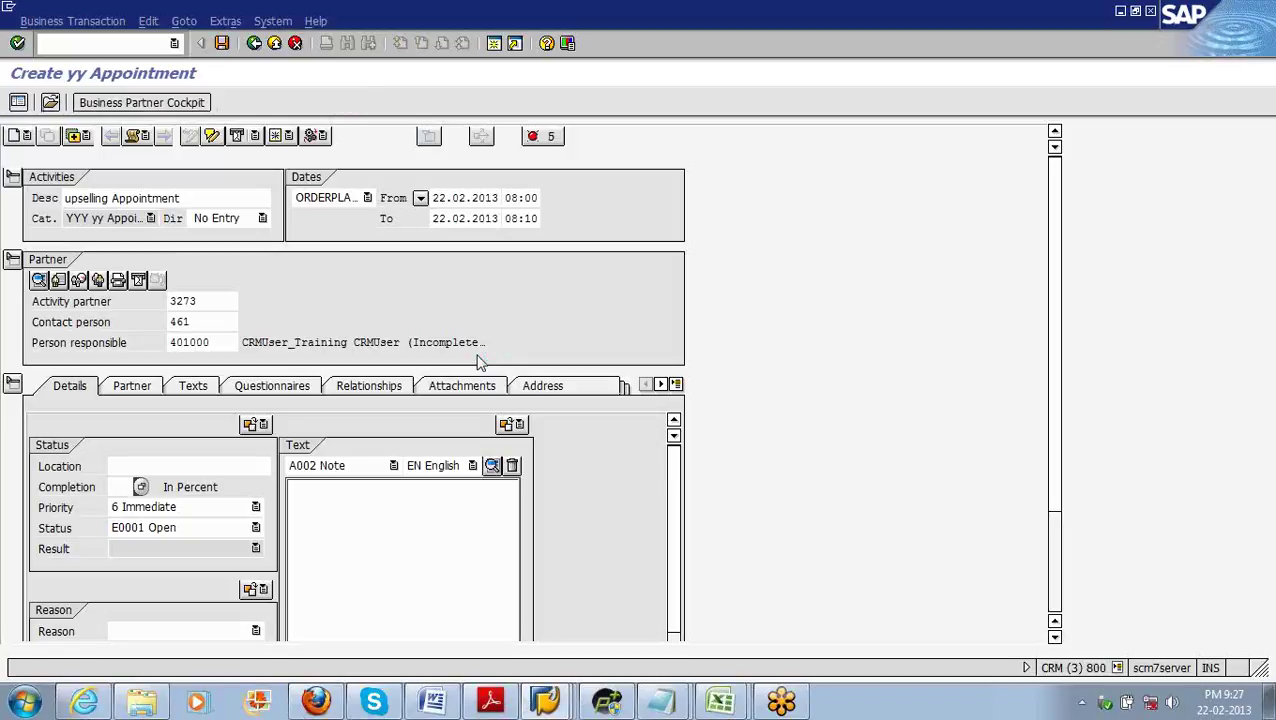
key("Return")
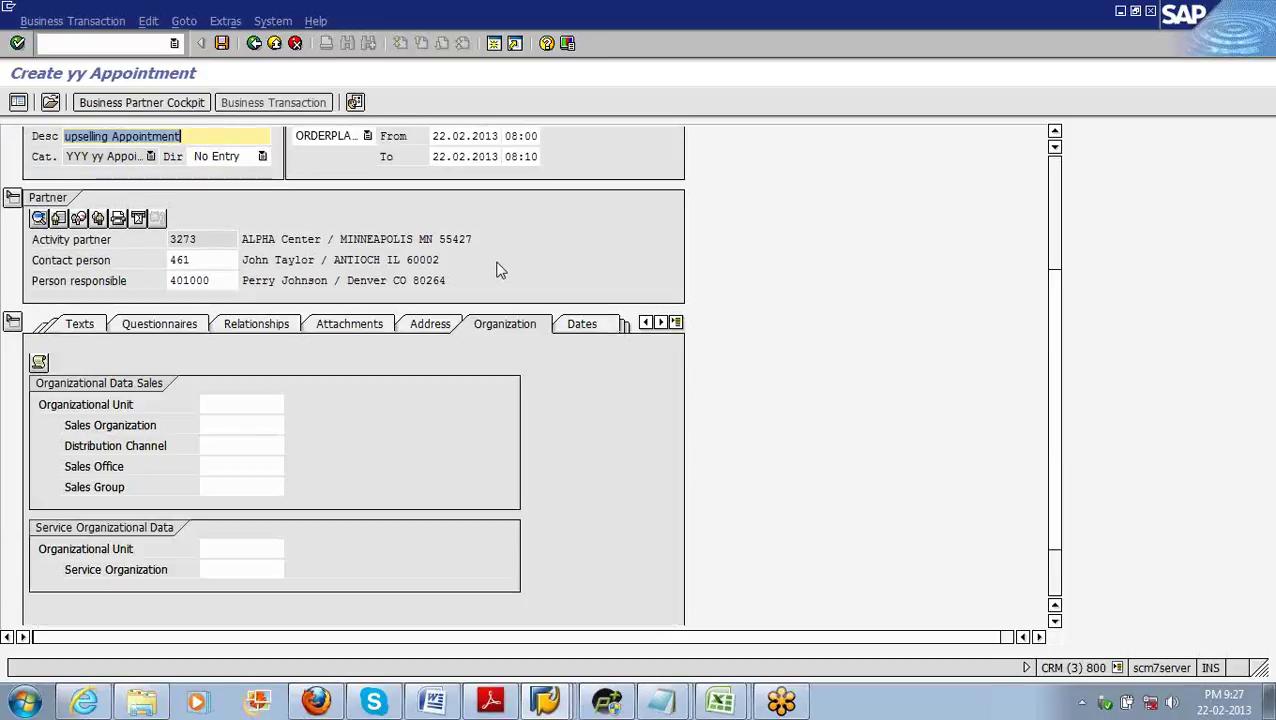
Step: Set the sales organizational unit in the appointment's organization data to YY_Training
left_click(285, 404)
key("BackSpace")
left_click(250, 438)
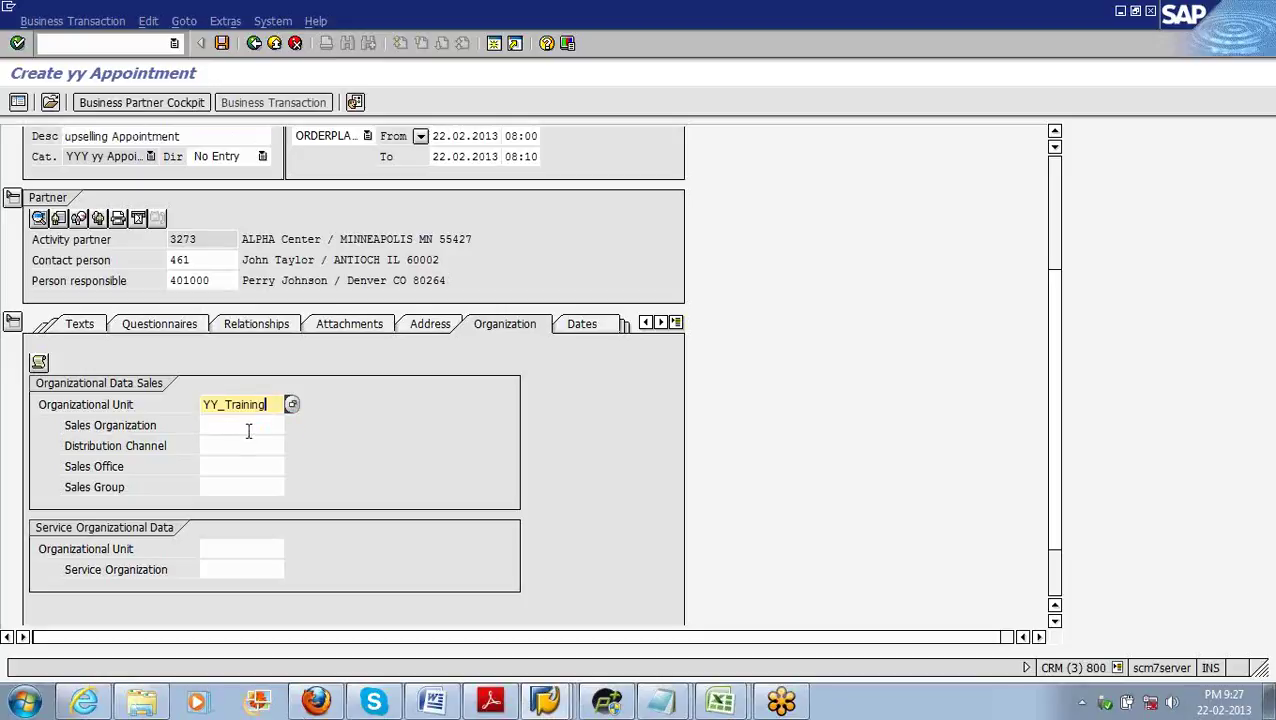
left_click(248, 428)
key("Return")
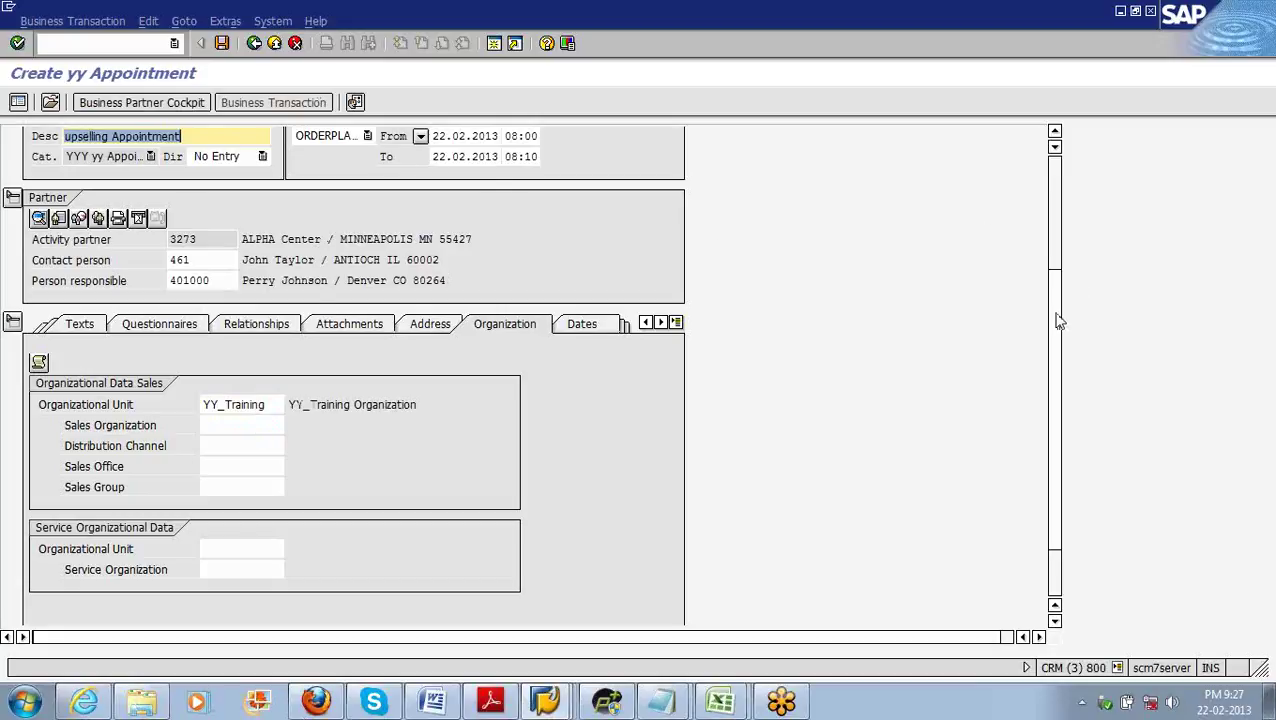
Step: Open the appointment's Customer Satisfaction questionnaire, rate the educational value as Excellent and the on-site registration process as 4
left_click(165, 324)
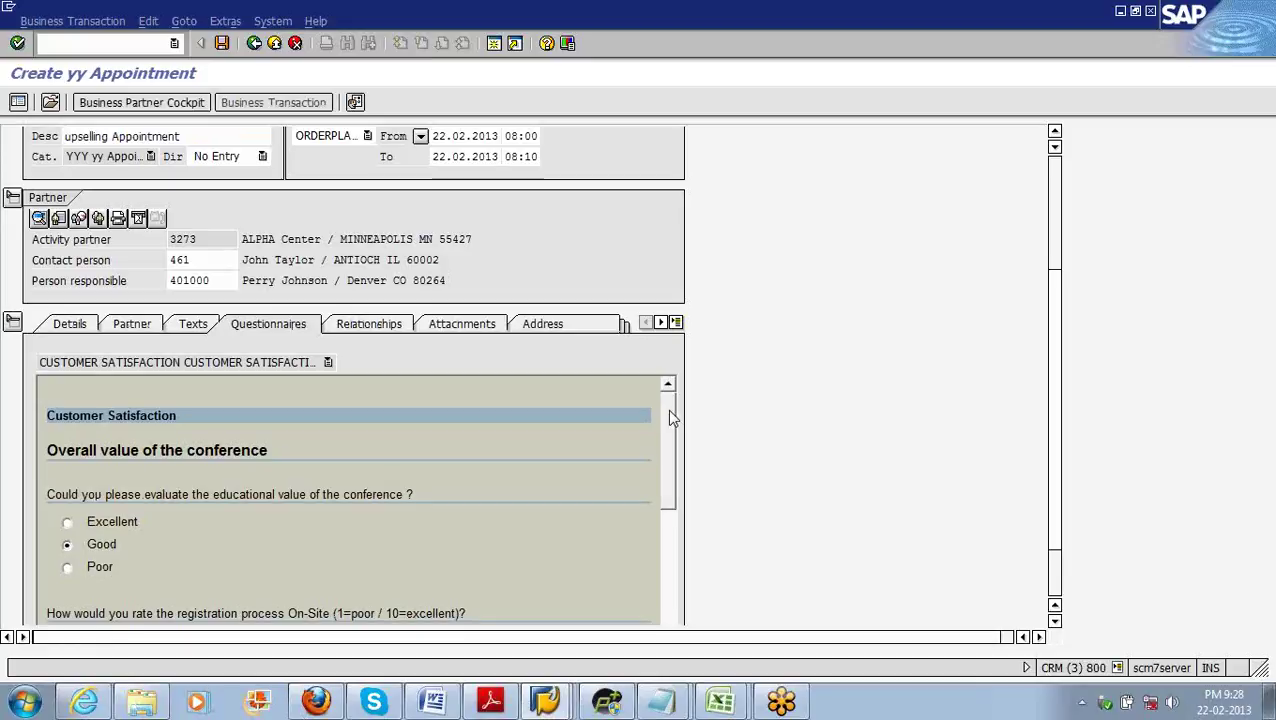
mouse_move(672, 418)
left_mouse_down()
mouse_move(675, 566)
mouse_move(672, 414)
left_mouse_up()
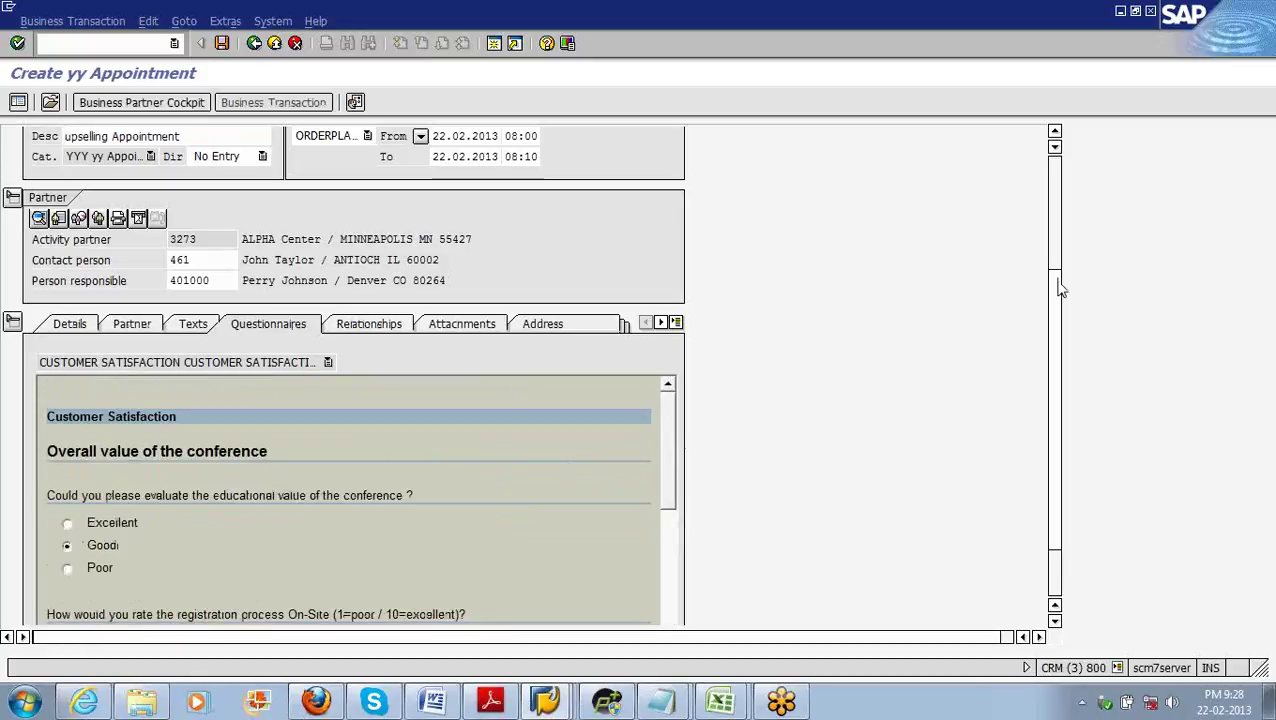
scroll(1061, 288, "down", 3)
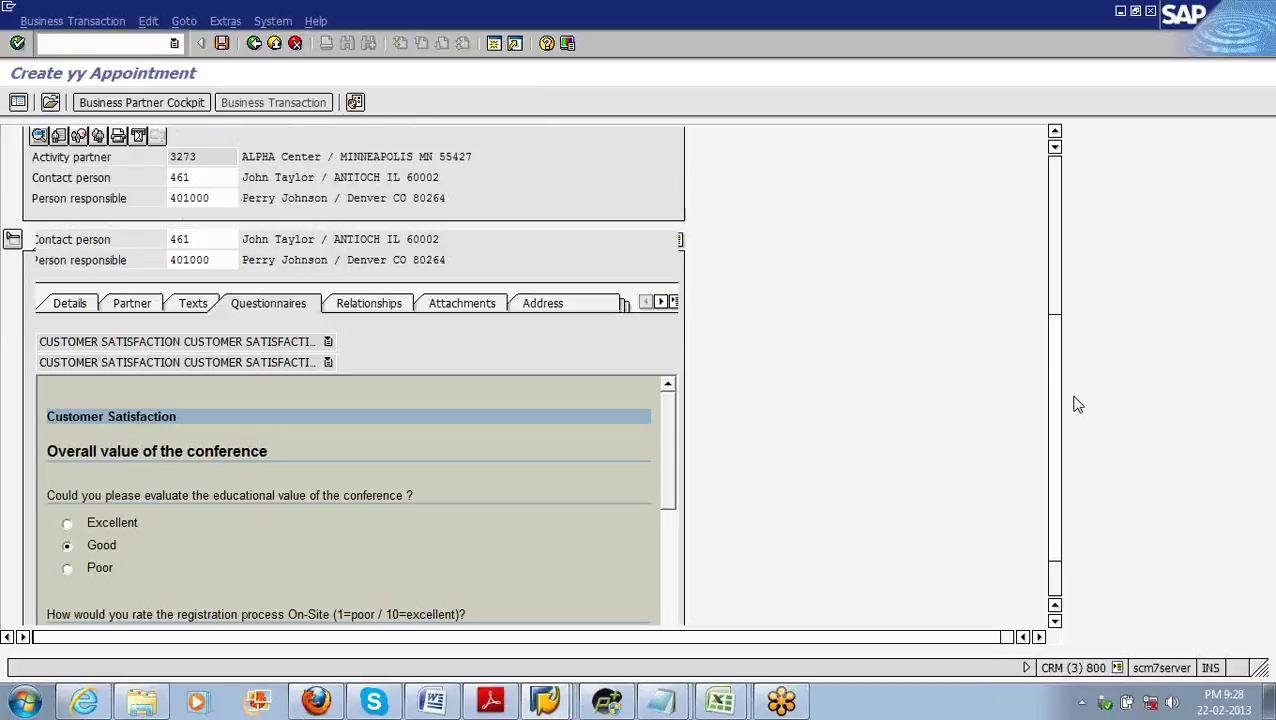
left_click_drag(665, 443, 667, 535)
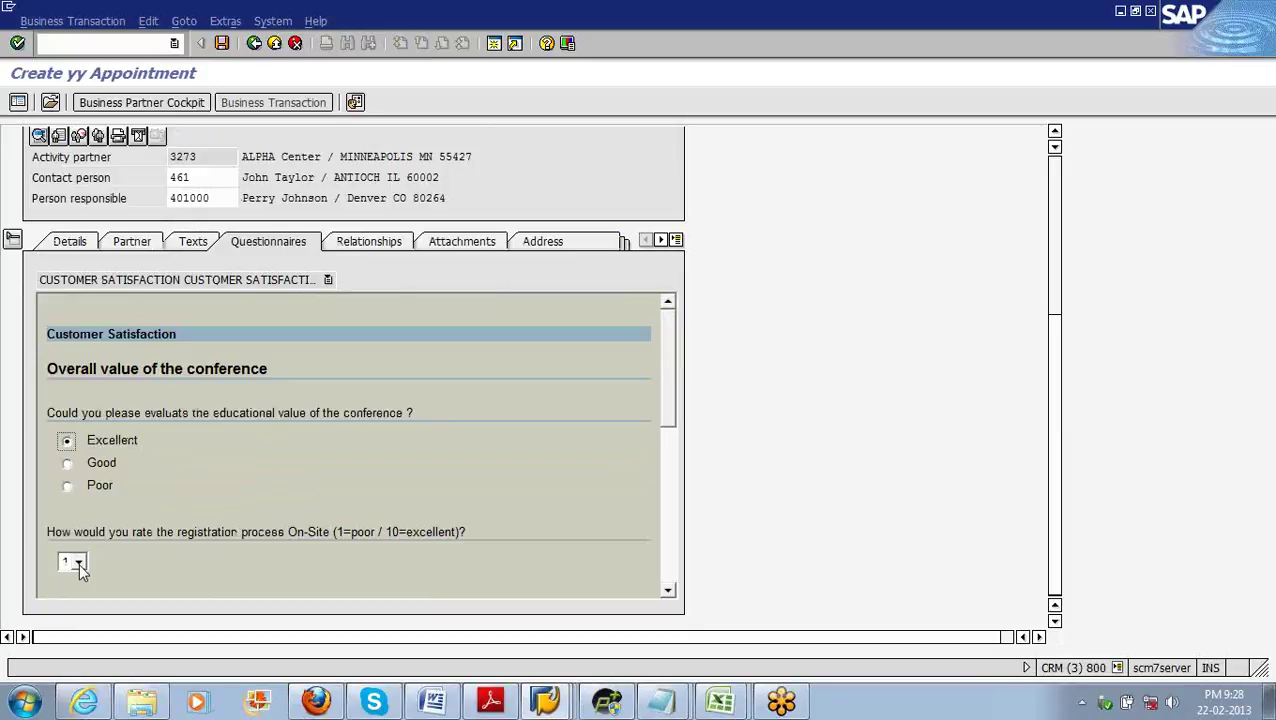
left_click(78, 561)
left_click(66, 624)
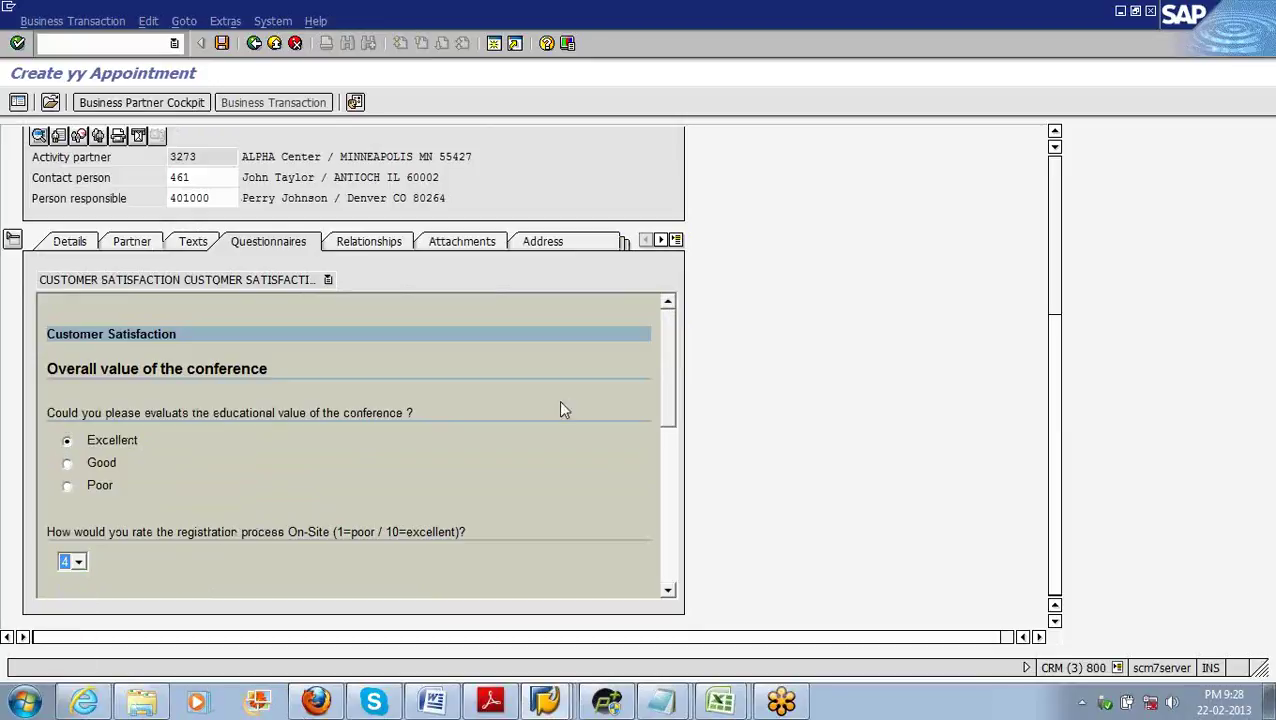
Step: Enter "no comments" as the conference comment, select all four most valuable aspects and save the questionnaire answers
left_click(670, 338)
left_click_drag(670, 338, 678, 441)
left_click(228, 470)
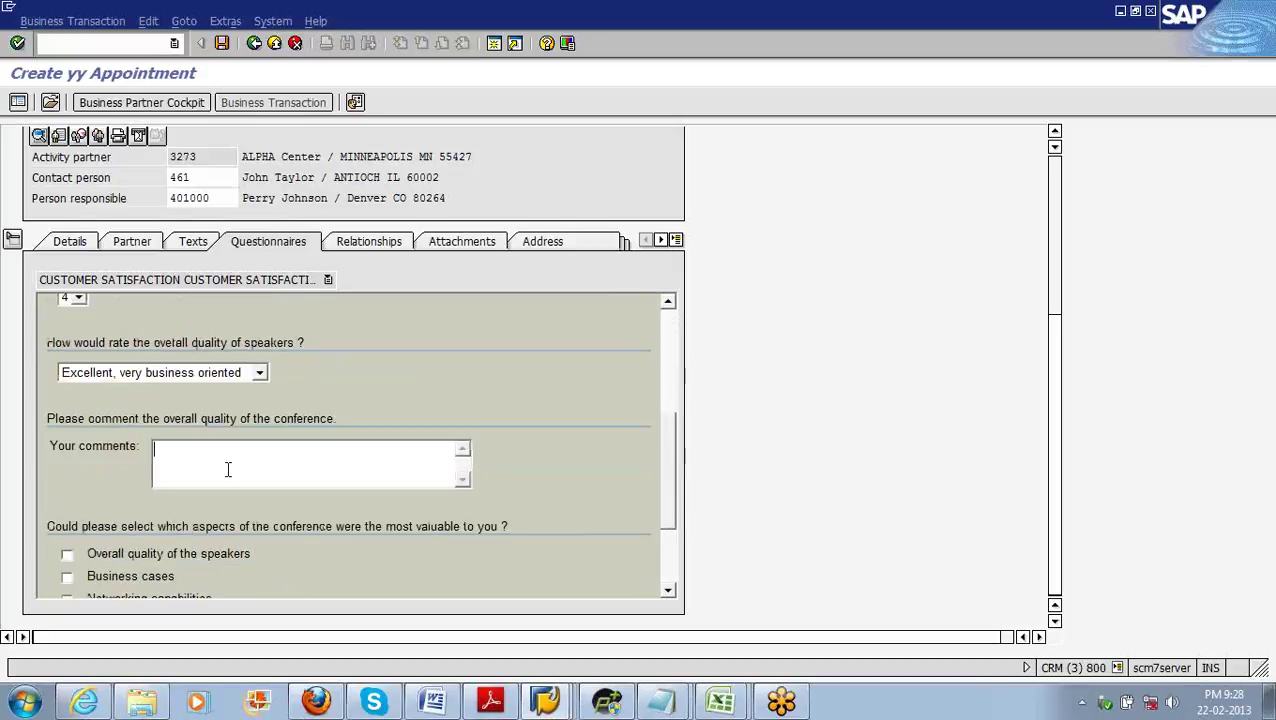
type("no comments")
scroll(669, 505, "down", 3)
left_click(67, 418)
left_click(67, 441)
left_click(67, 463)
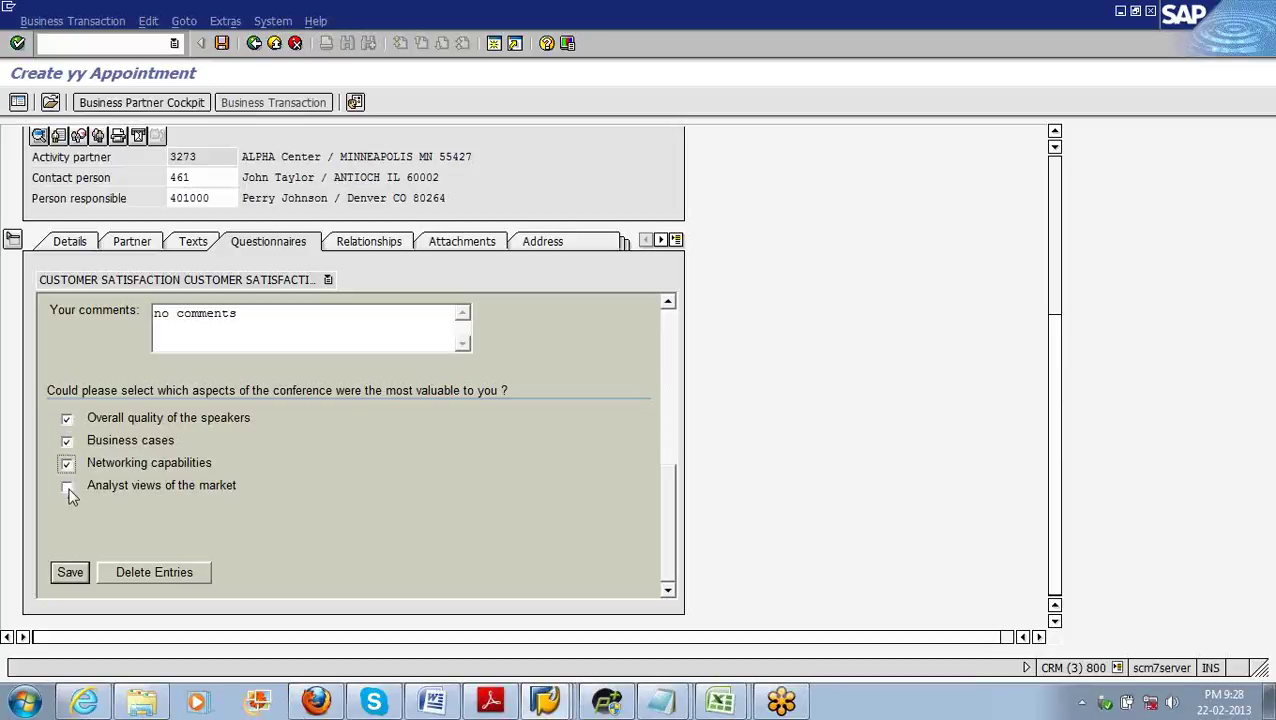
left_click(67, 487)
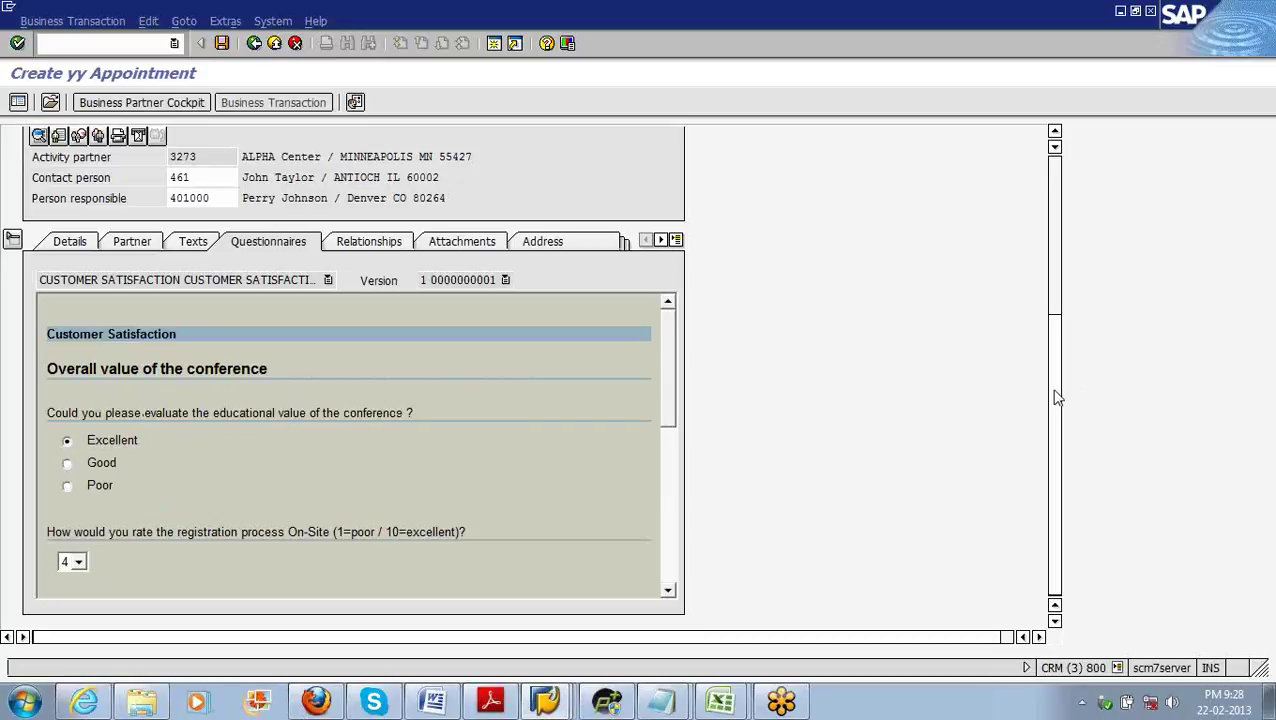
Step: Review the appointment's error messages and check which questionnaires are available for selection
scroll(1057, 397, "up", 1)
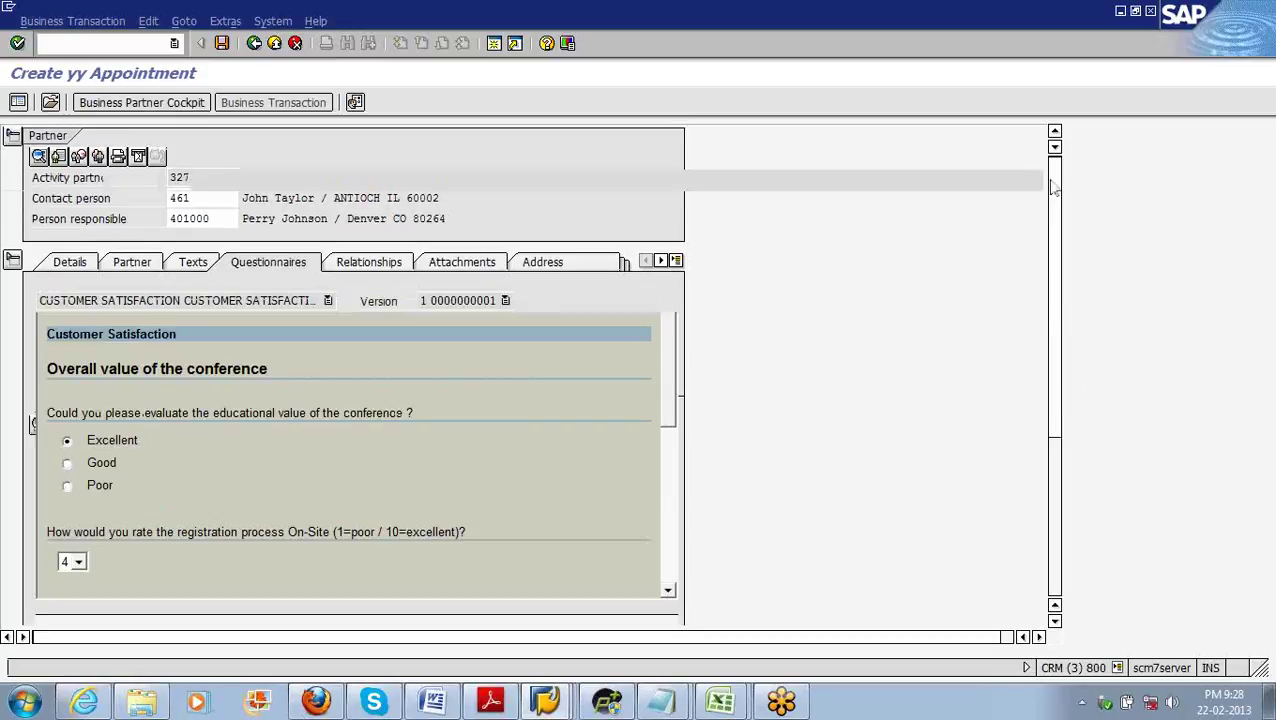
scroll(1055, 190, "up", 5)
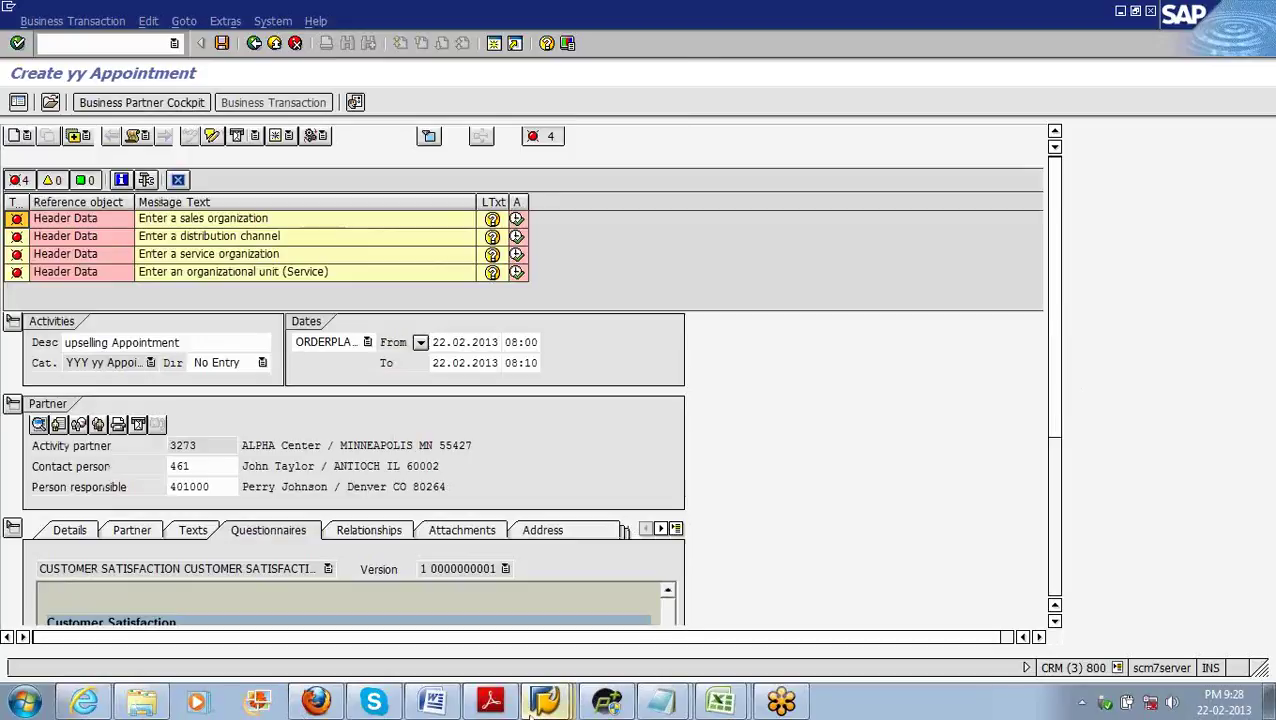
left_click(413, 706)
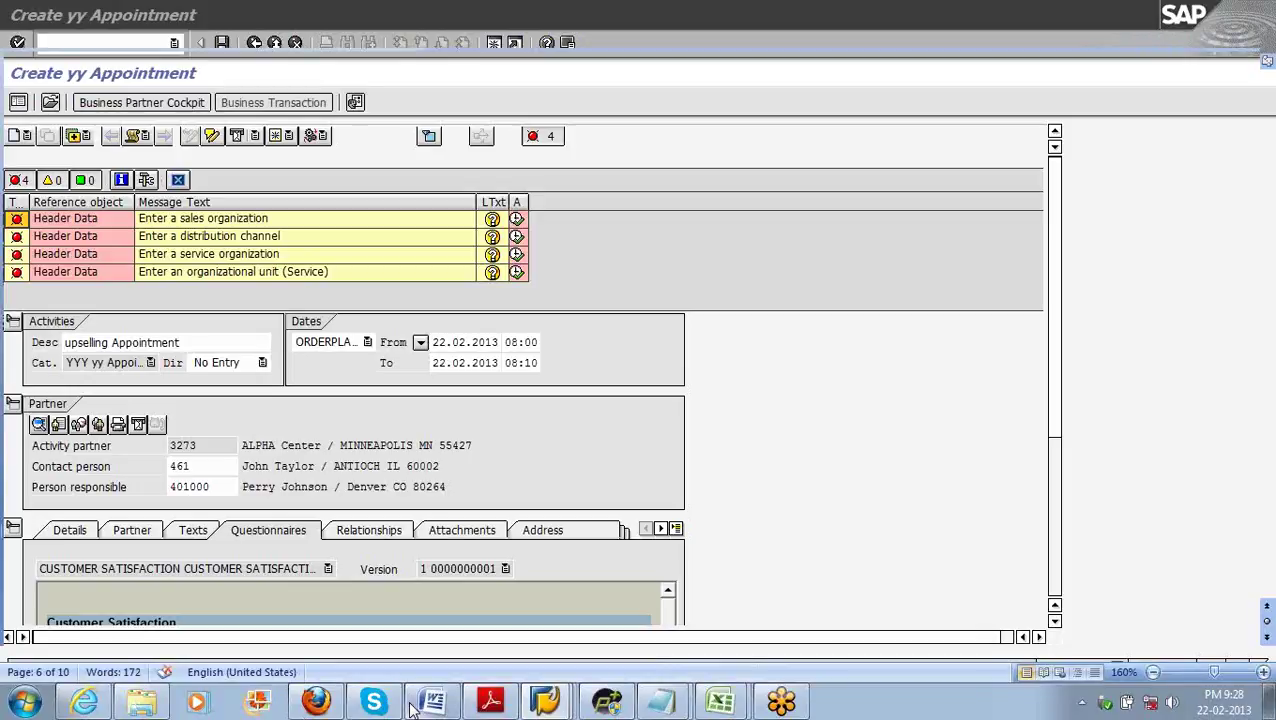
key("alt+Tab")
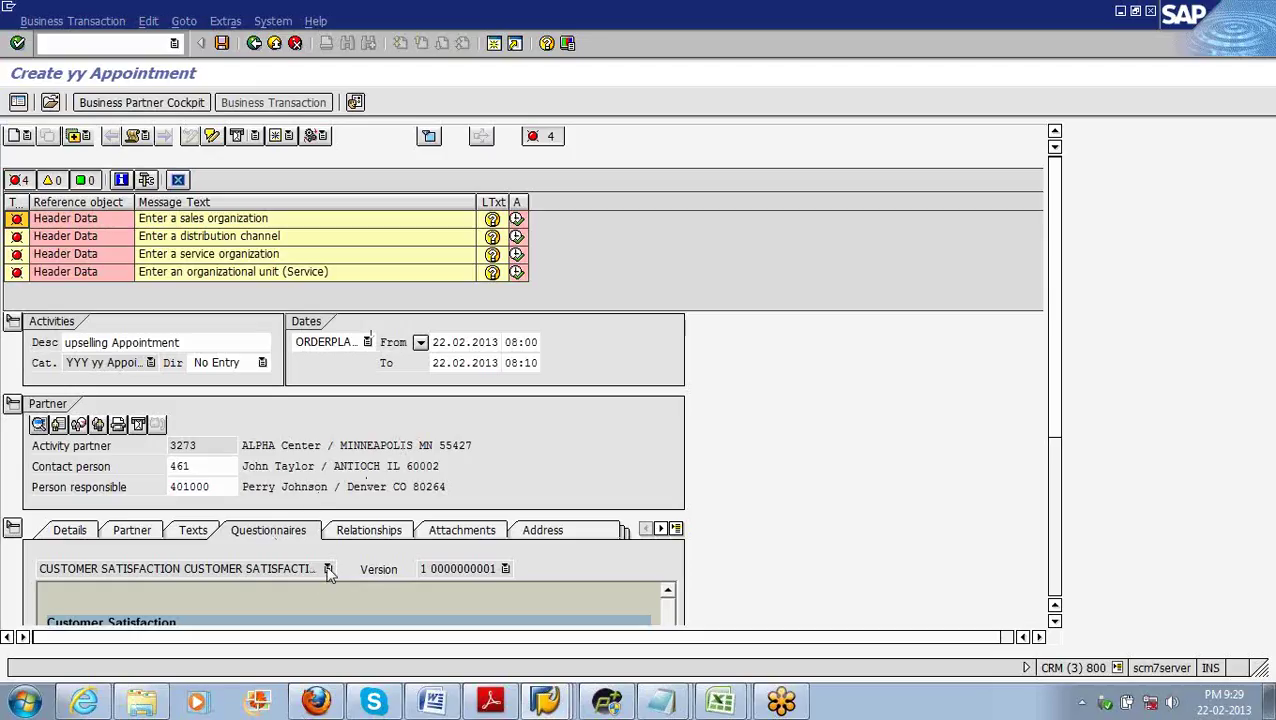
left_click(328, 569)
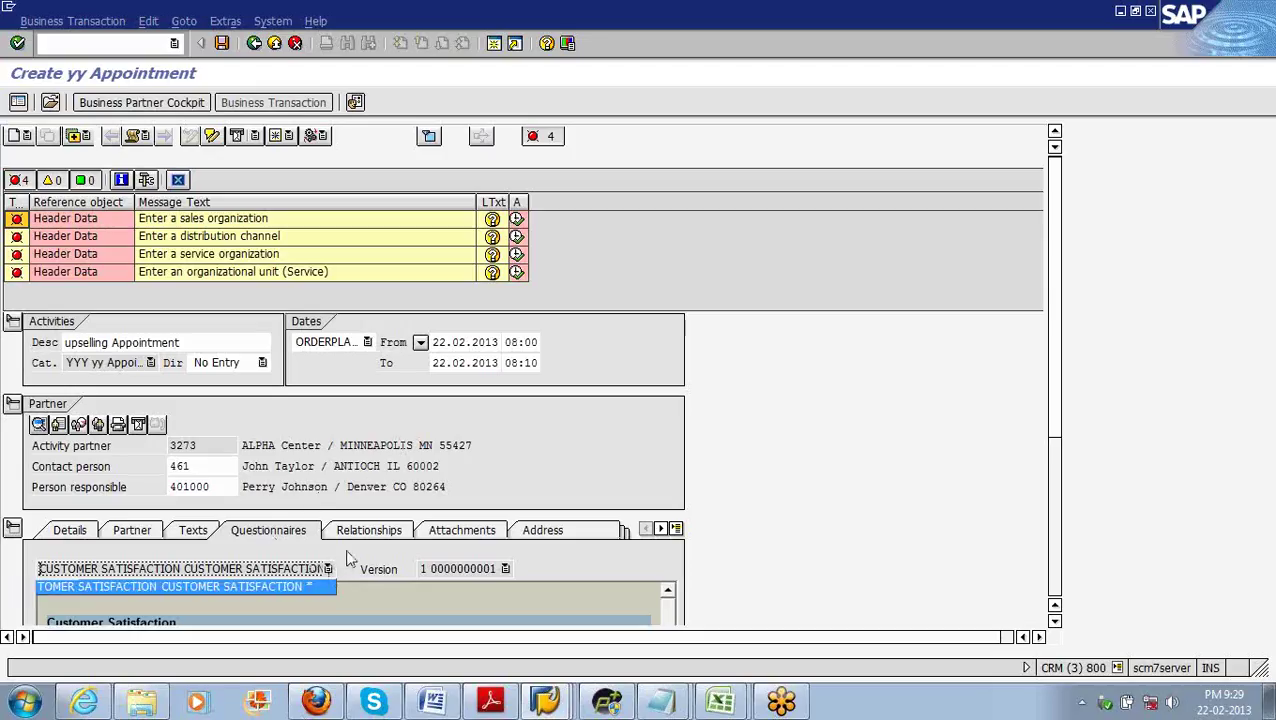
left_click(326, 584)
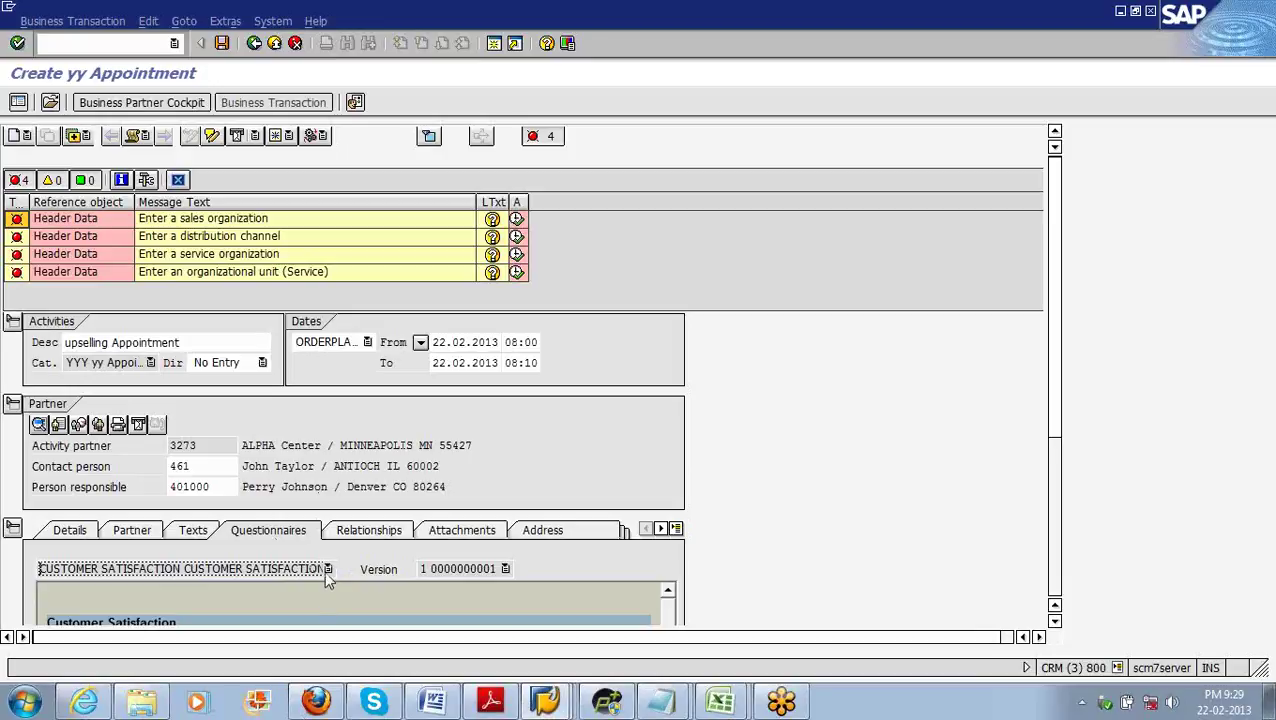
left_click(327, 569)
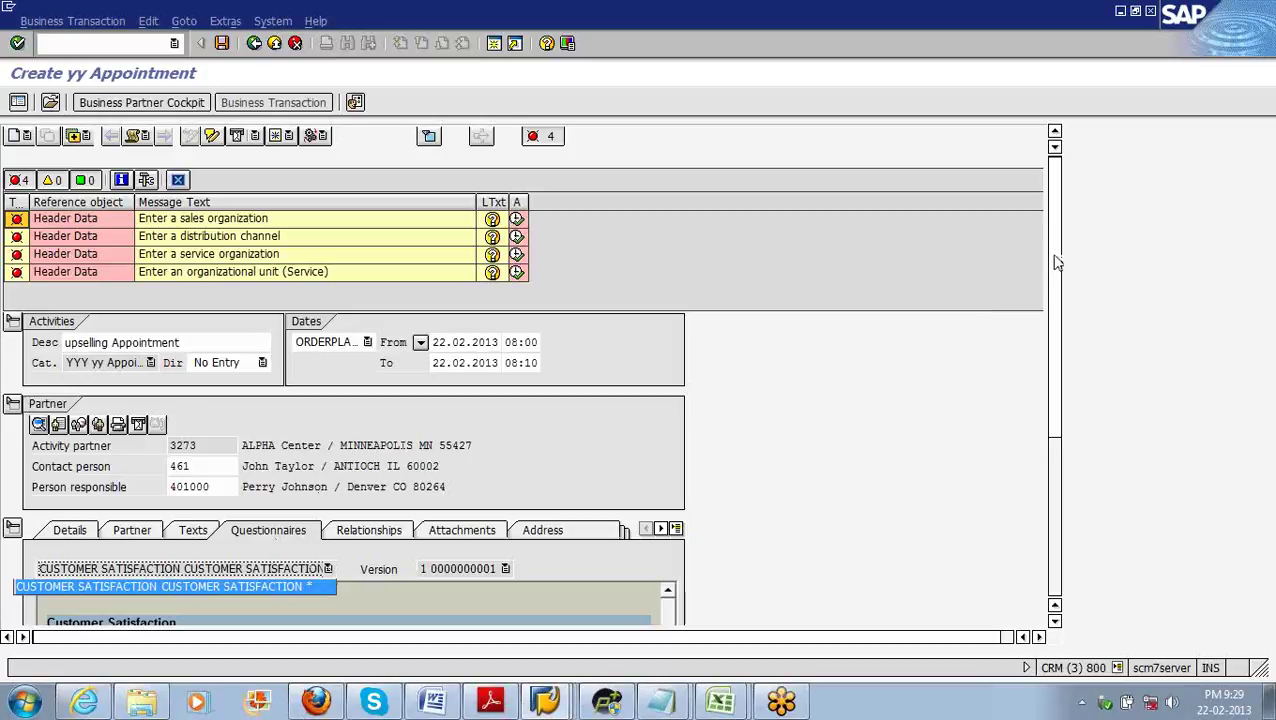
left_click(1076, 357)
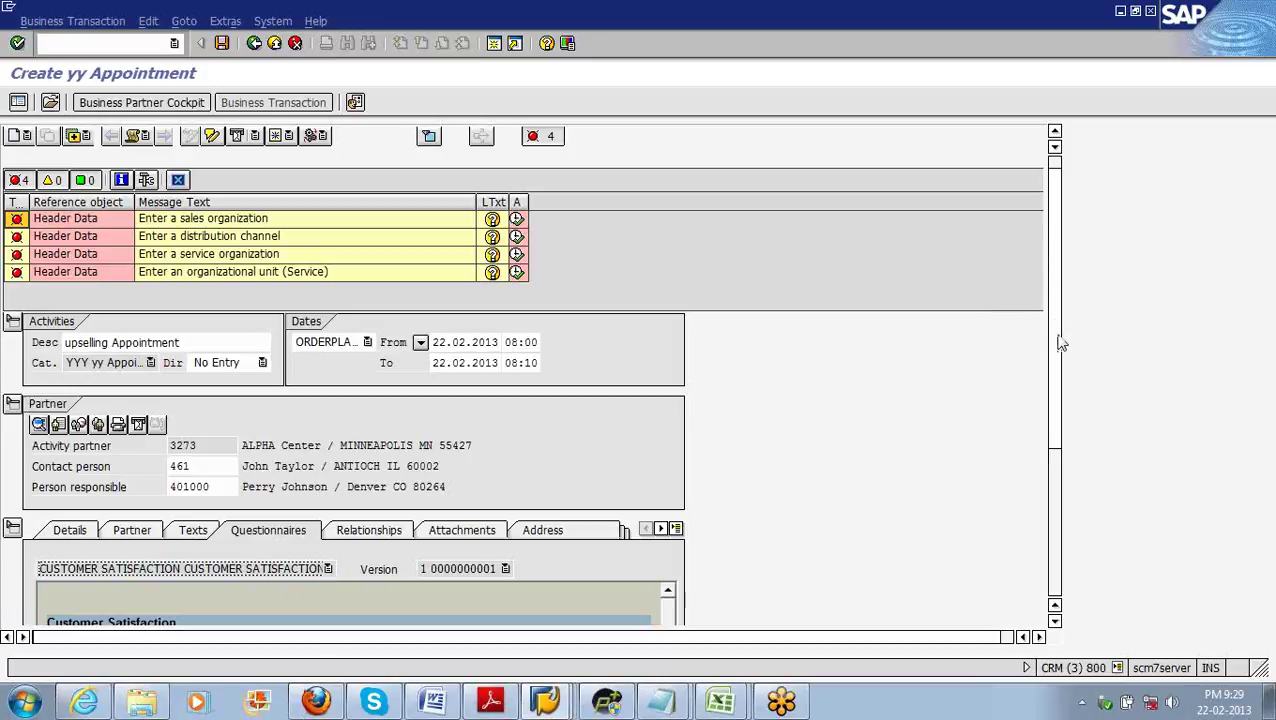
scroll(1064, 355, "down", 1)
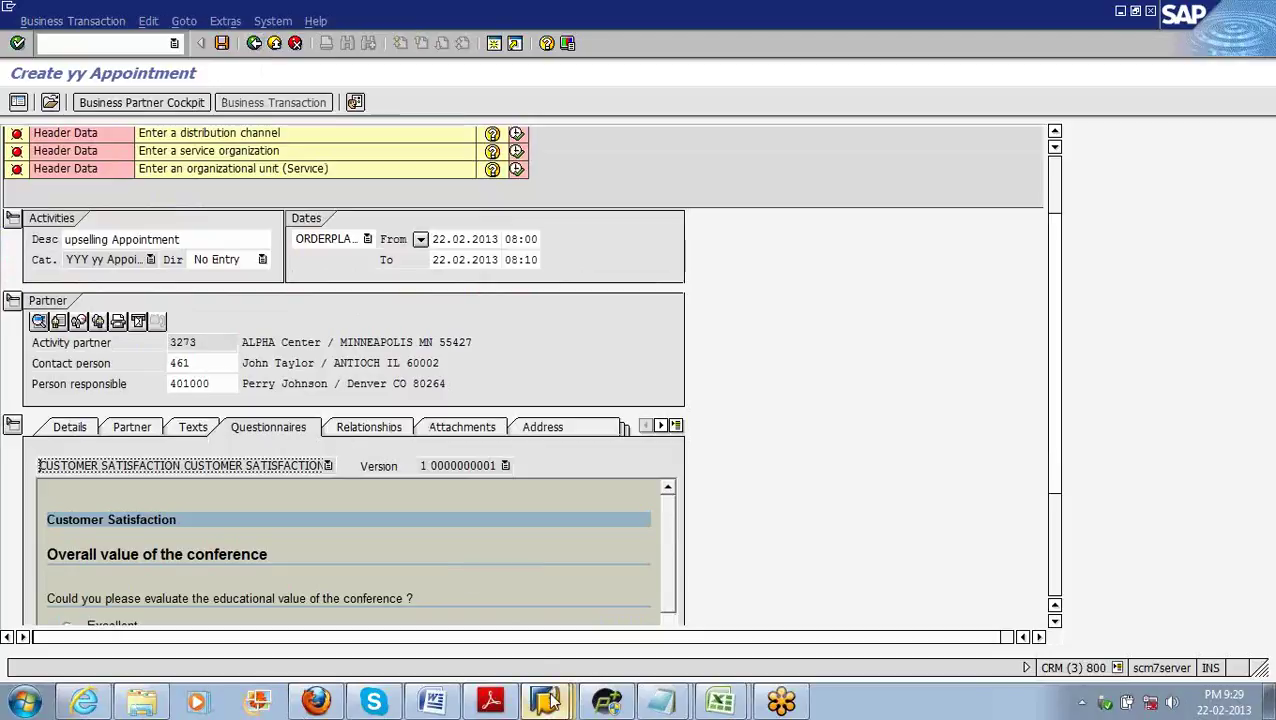
Step: Switch to the open CRM Survey Suite session
left_click(550, 700)
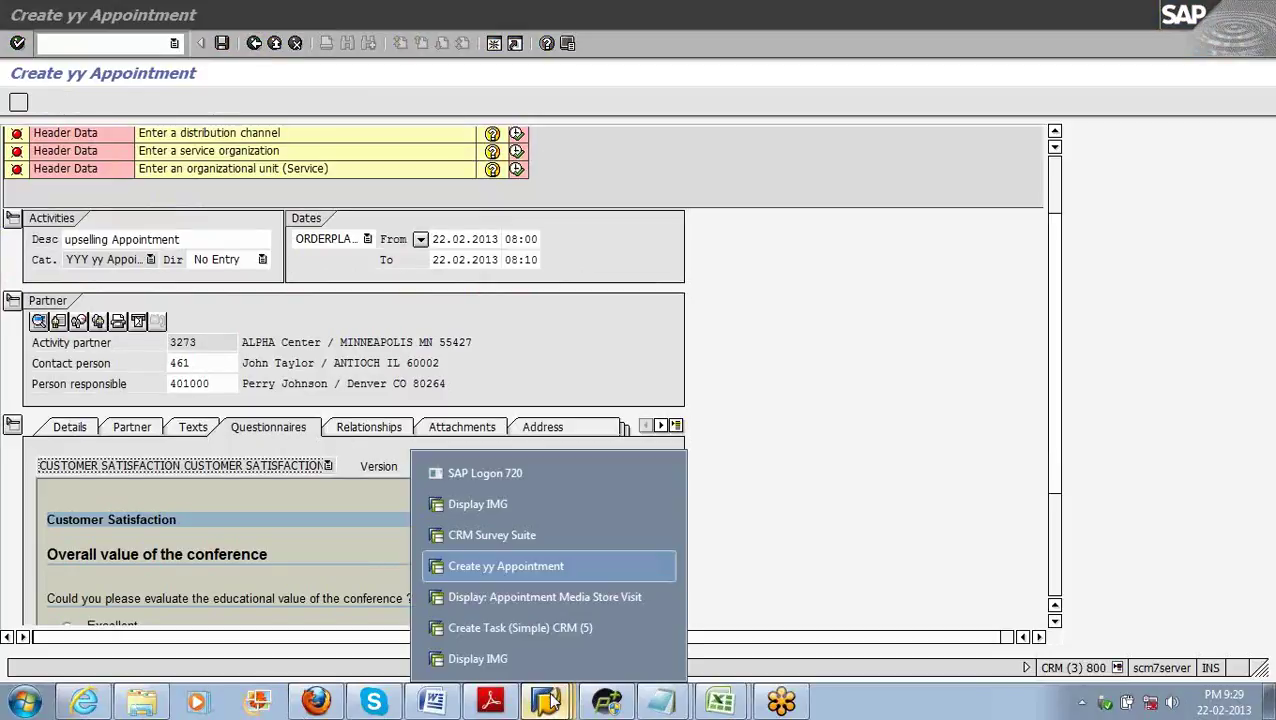
left_click(518, 536)
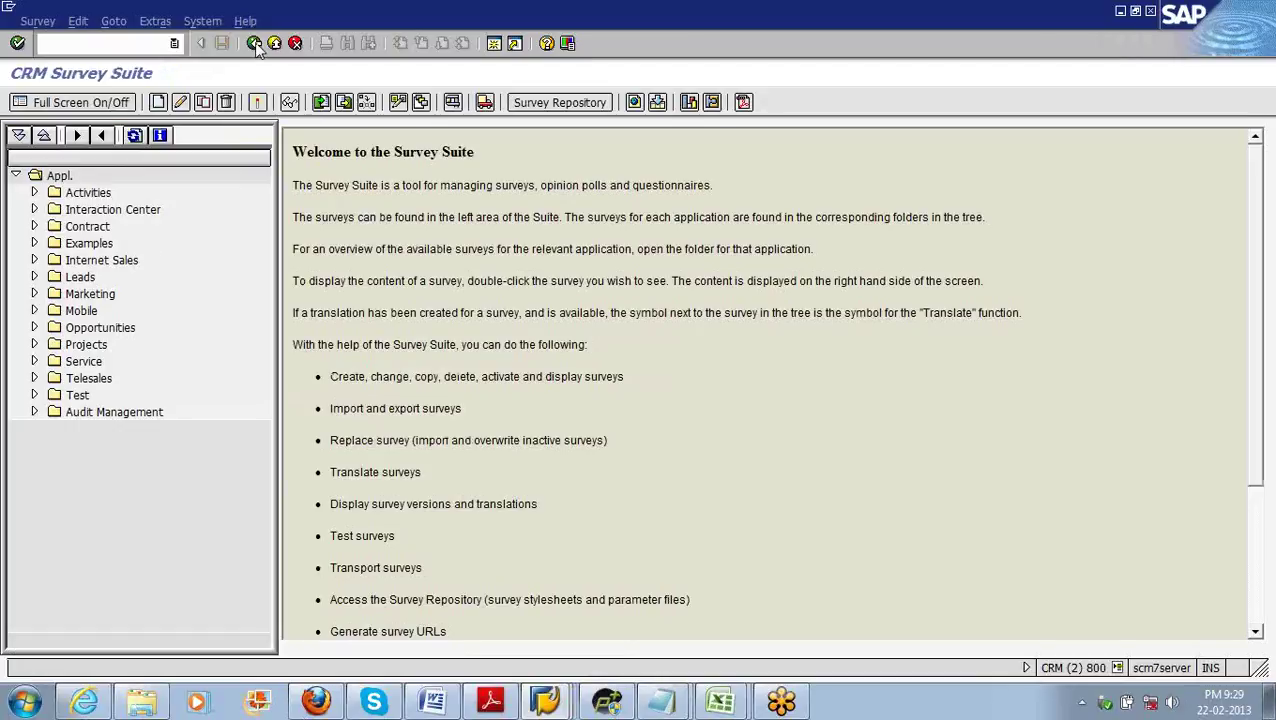
Step: Open the questionnaire determination settings for business activities and narrow the transaction type and item category columns to check questionnaire IDs and mandatory flags
left_click(255, 45)
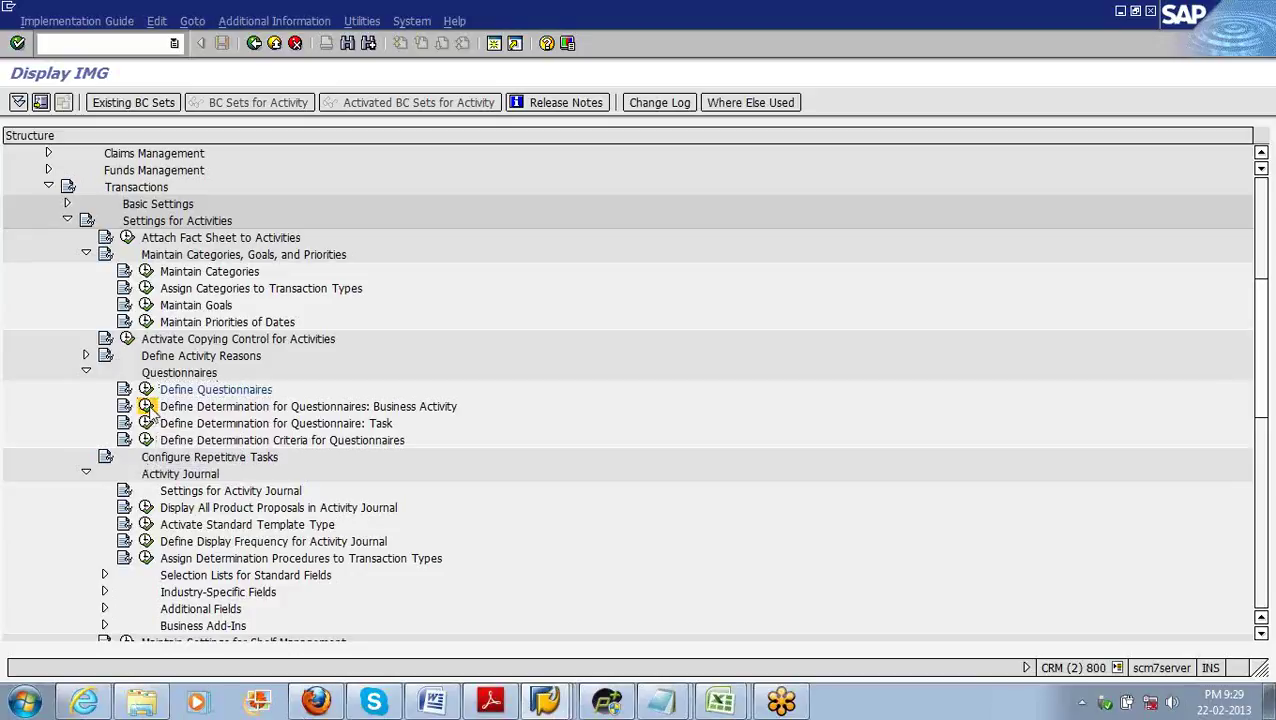
left_click(146, 406)
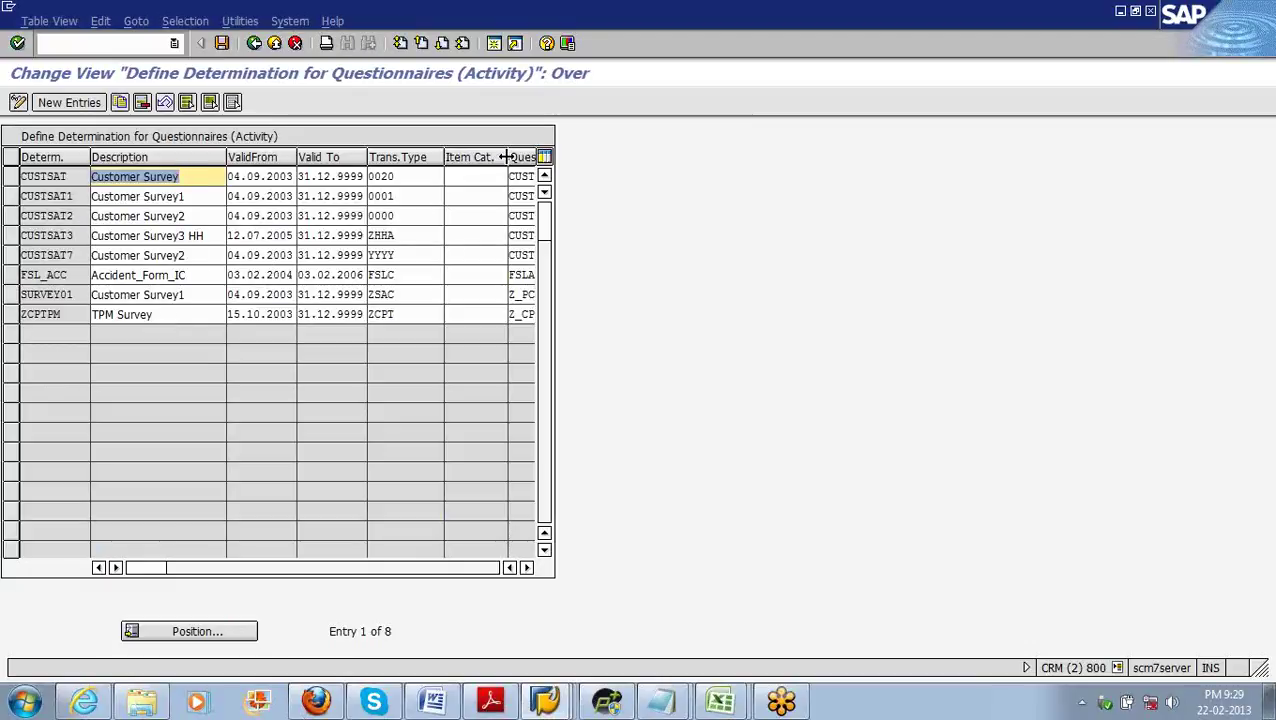
left_click(469, 160)
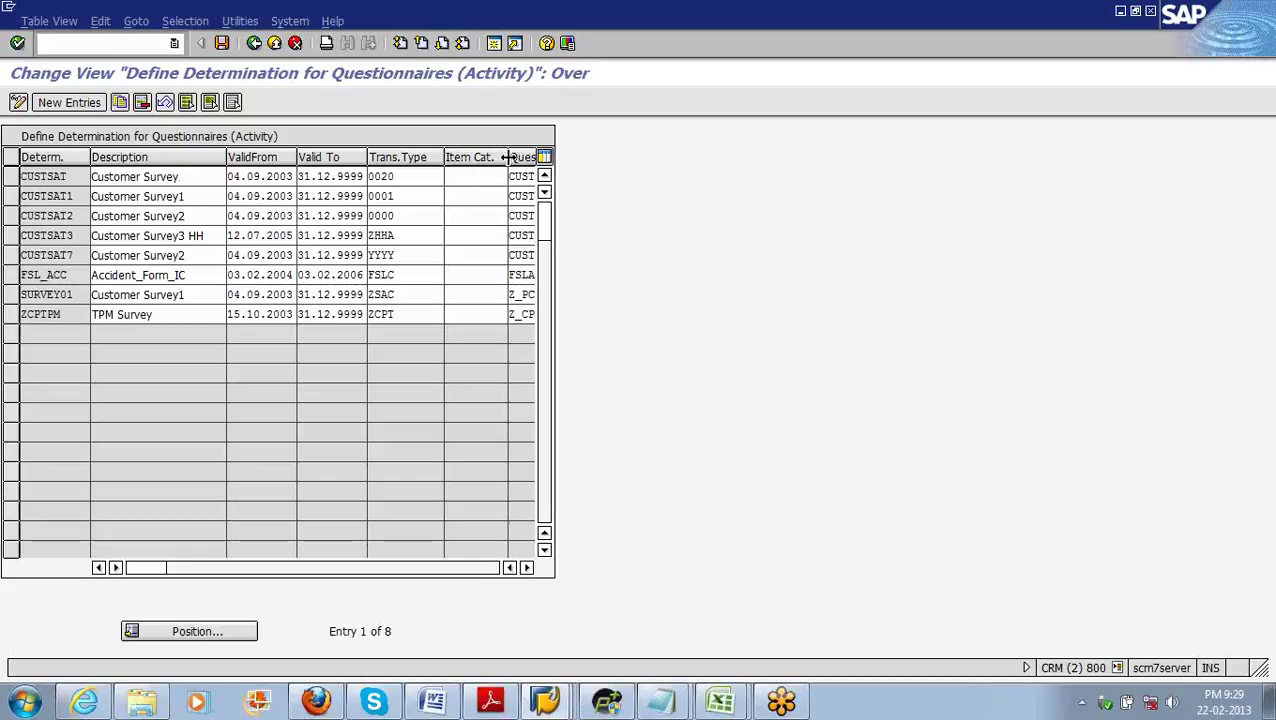
left_click_drag(507, 158, 406, 160)
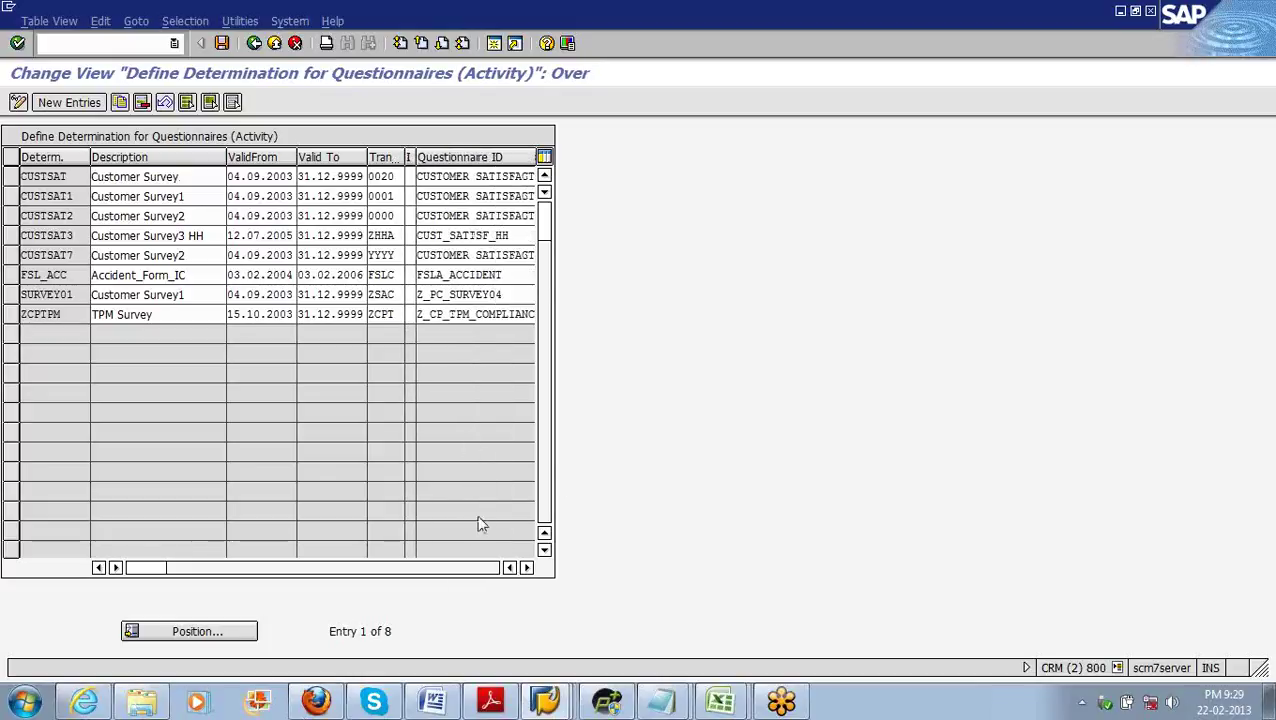
left_click(527, 568)
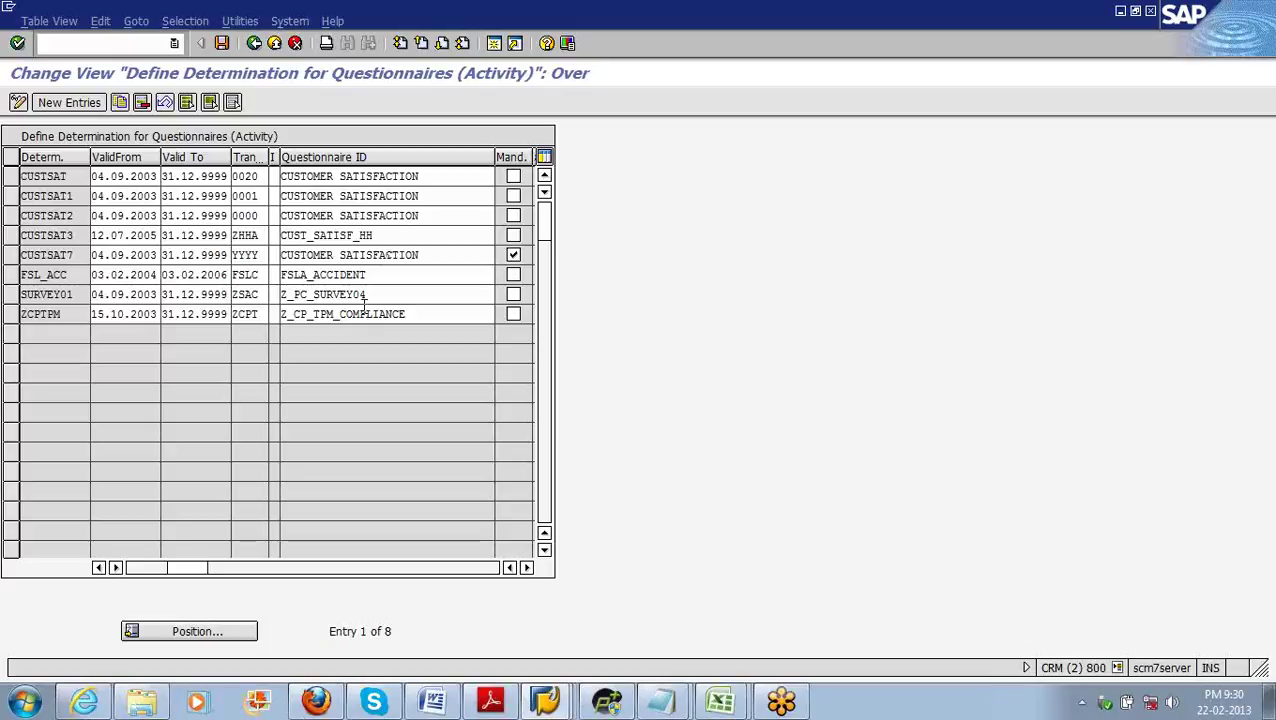
Step: Copy the CUSTSAT3 determination entry for questionnaire CUST_SATISF_HH and set the copy's transaction type to YYYY
left_click(387, 235)
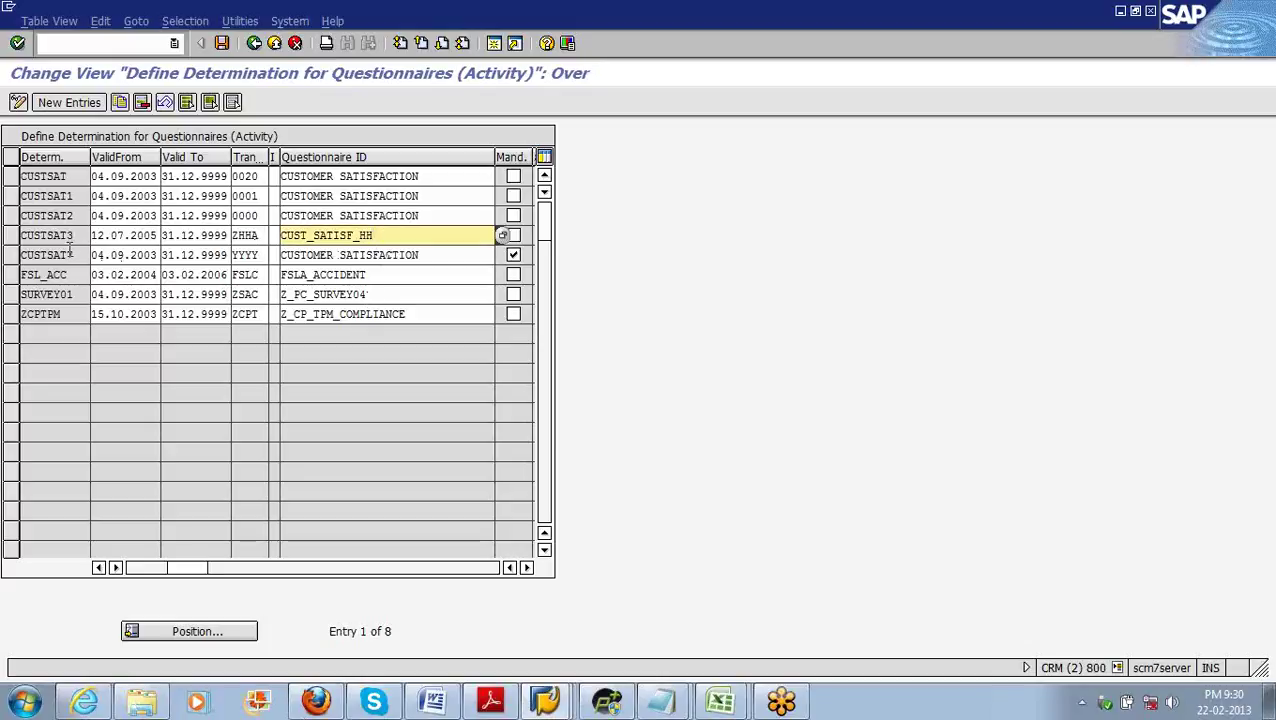
left_click(12, 240)
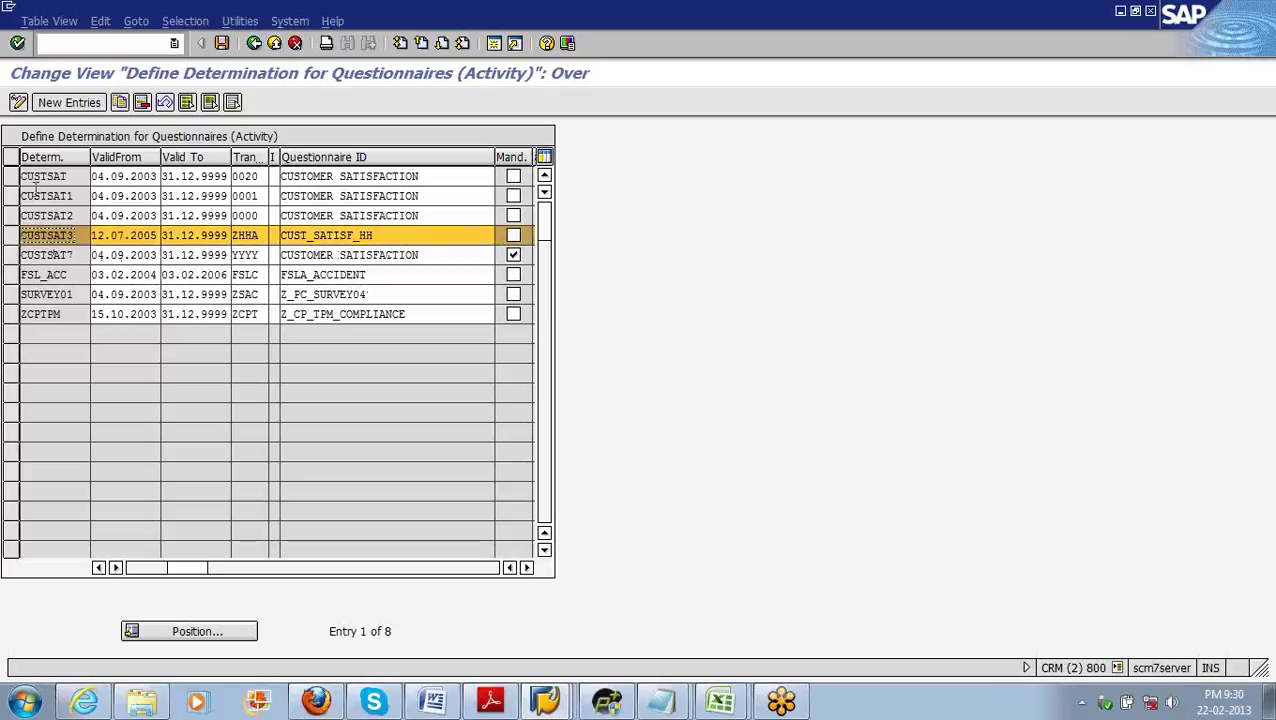
left_click(119, 103)
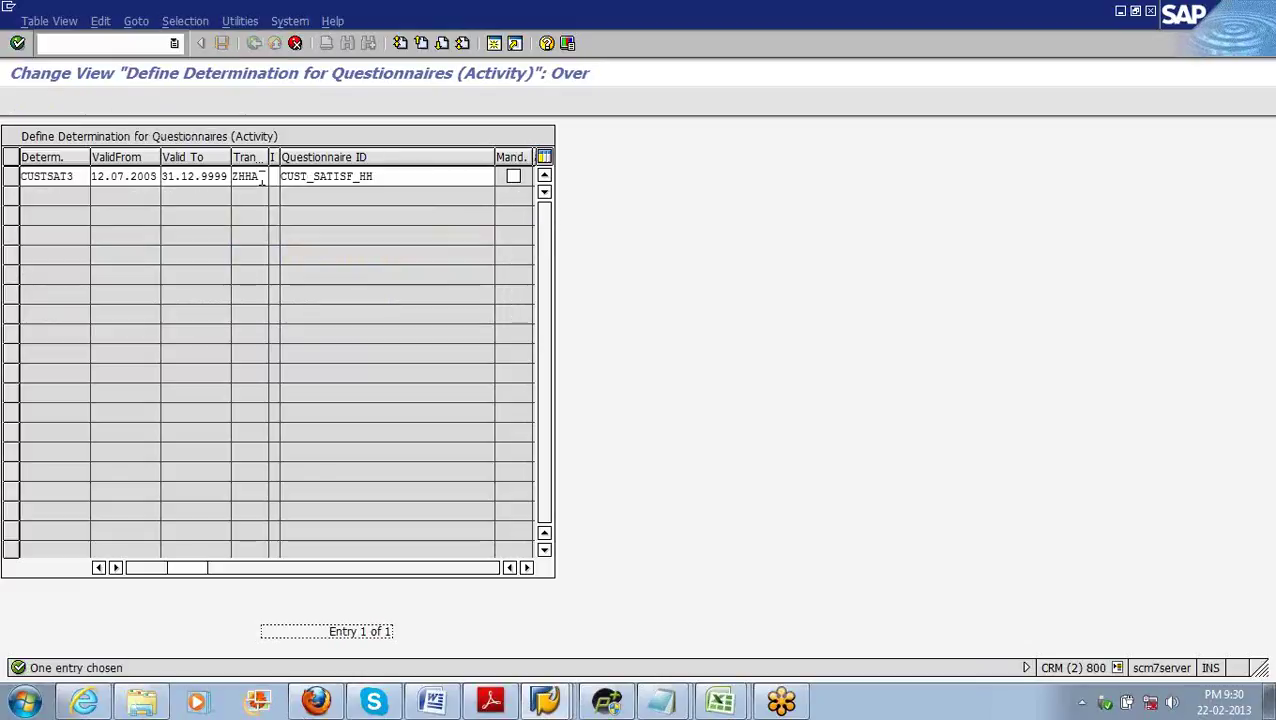
left_click(261, 178)
key("BackSpace")
key("BackSpace")
key("BackSpace")
key("BackSpace")
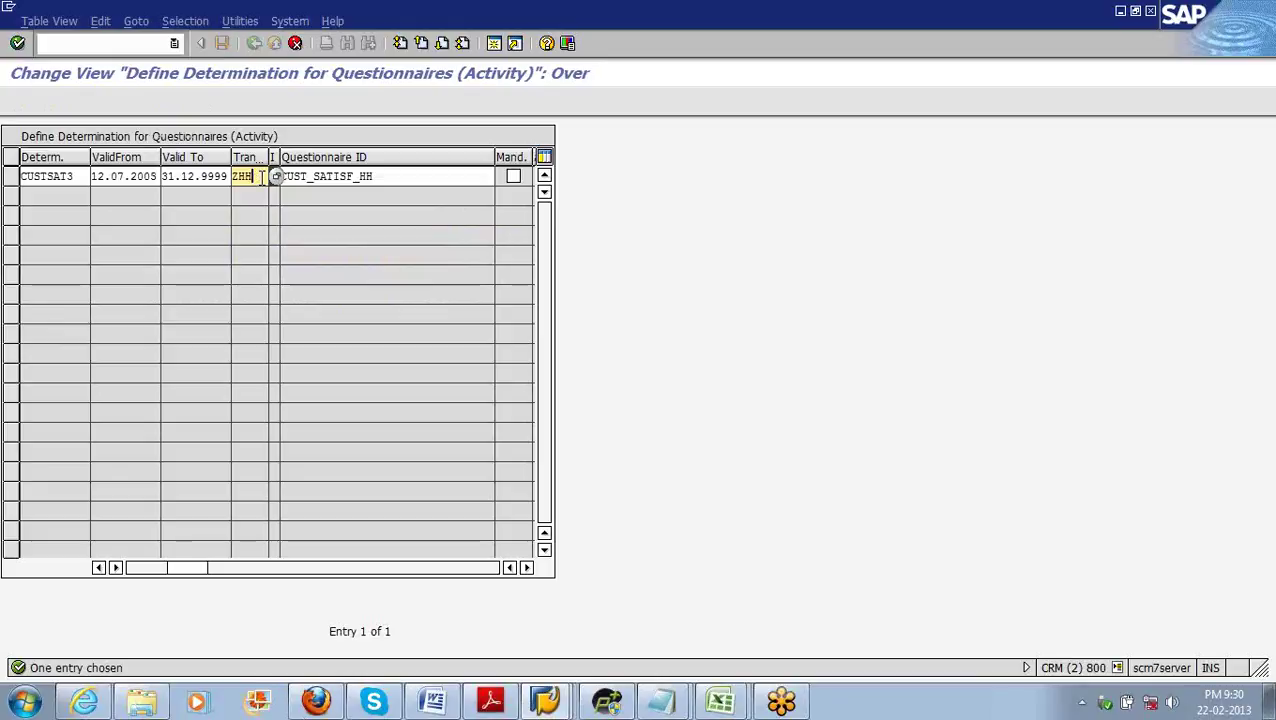
left_click(270, 197)
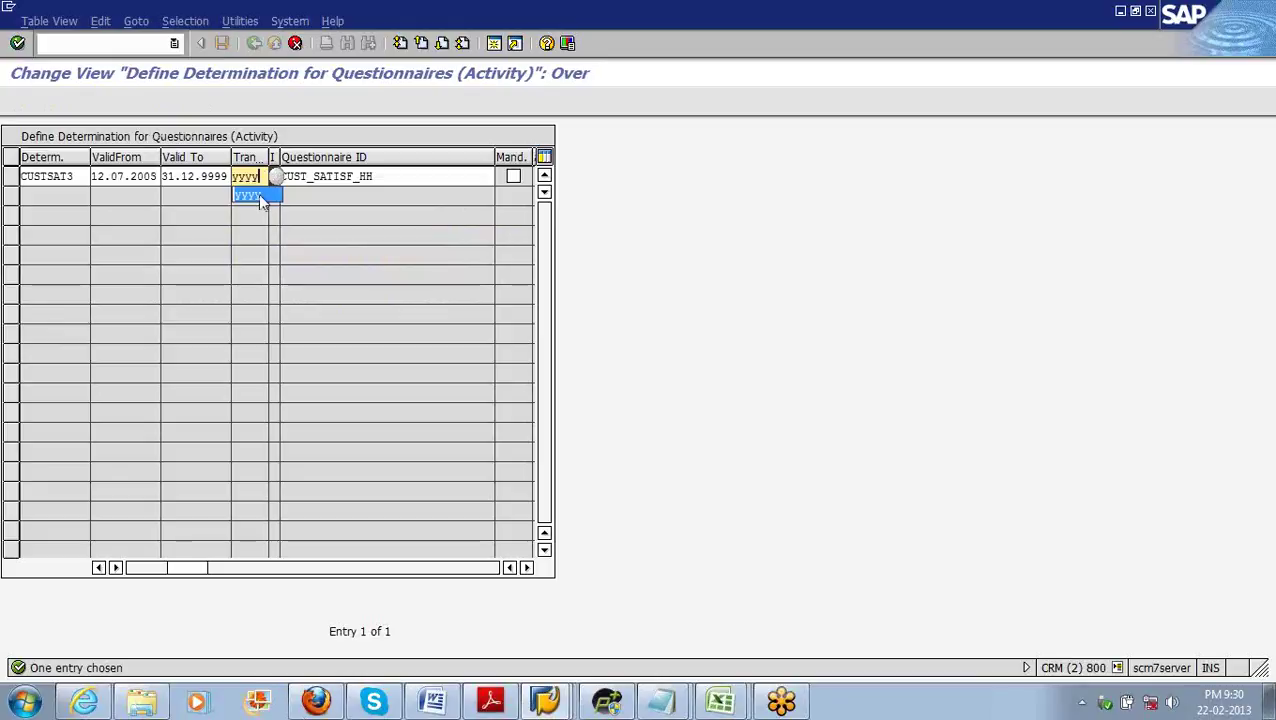
Step: Name the copied determination CUSTSAT9 and save it under customizing request CRMK900010
left_click(83, 178)
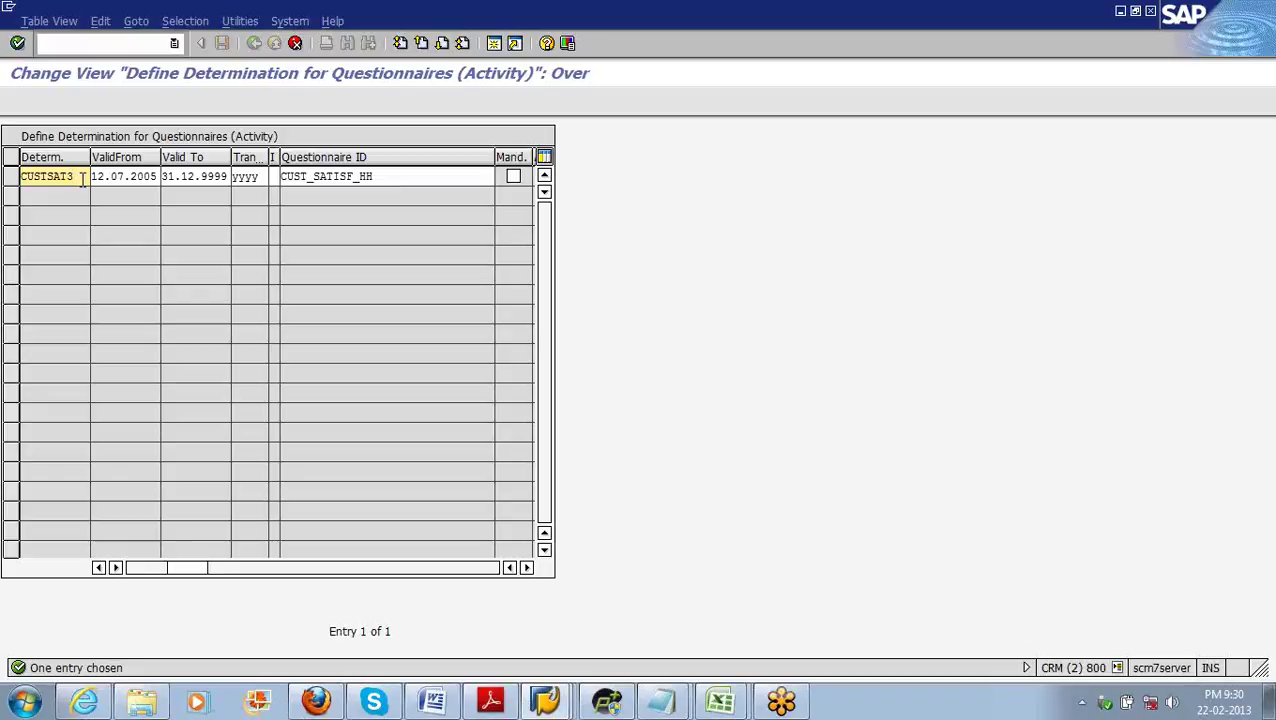
key("BackSpace")
type("9")
key("Return")
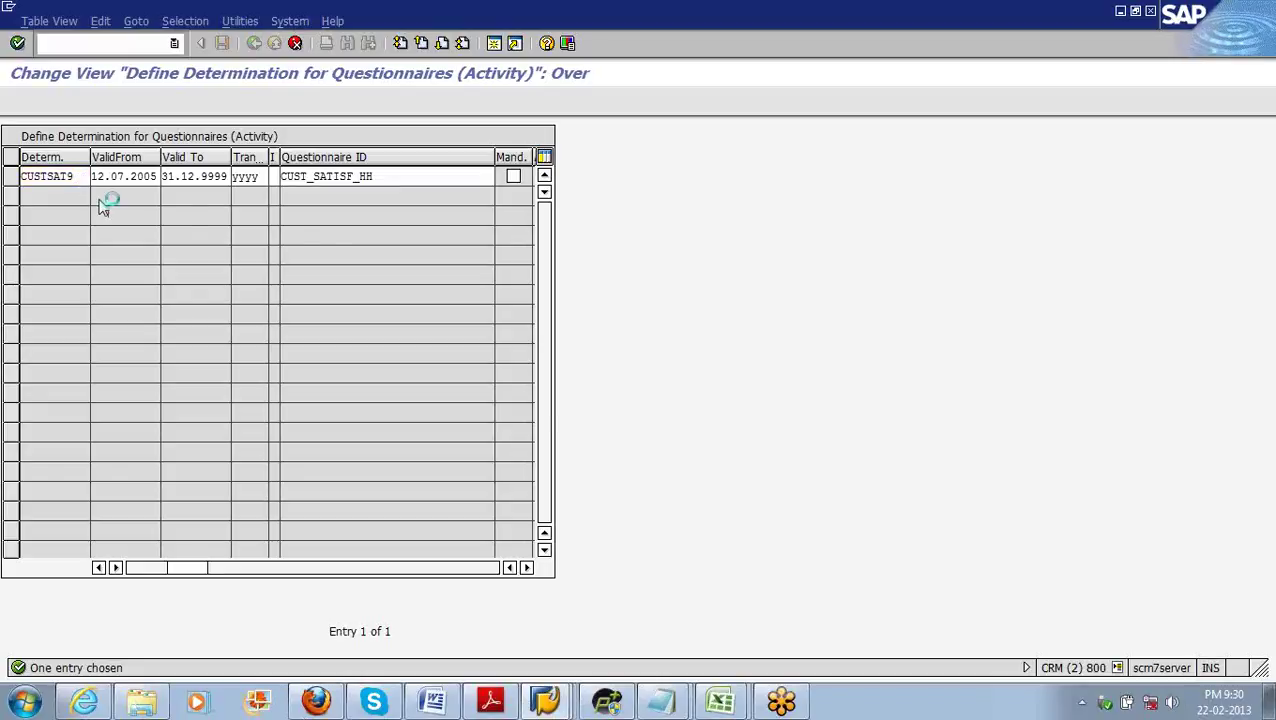
left_click(222, 44)
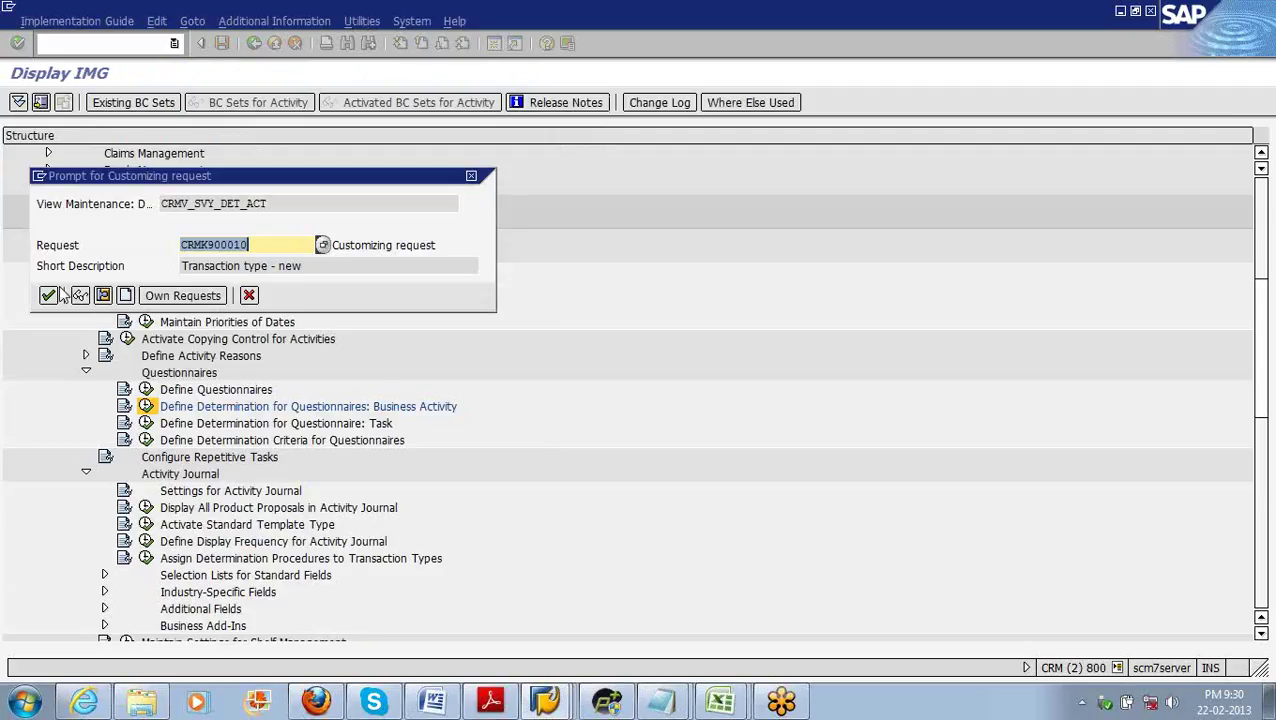
left_click(48, 296)
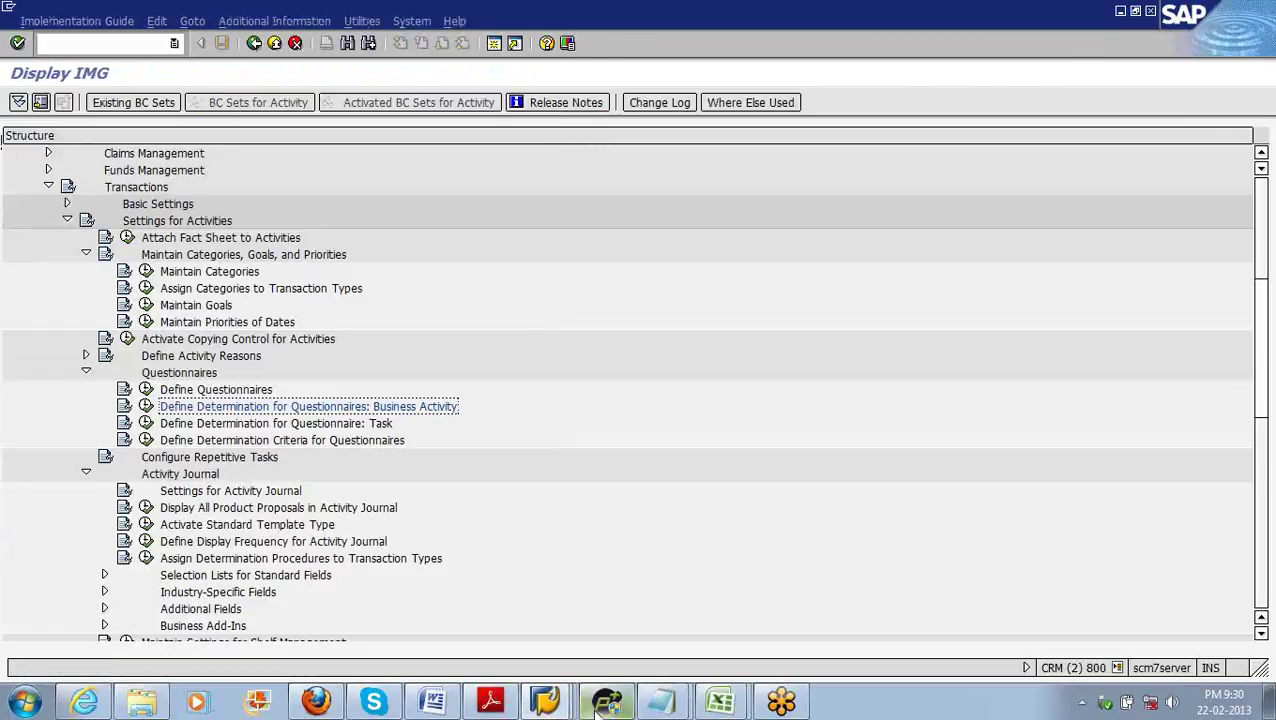
Step: Switch to the session with the open yy Appointment and exit it without saving
left_click(595, 706)
left_click(528, 563)
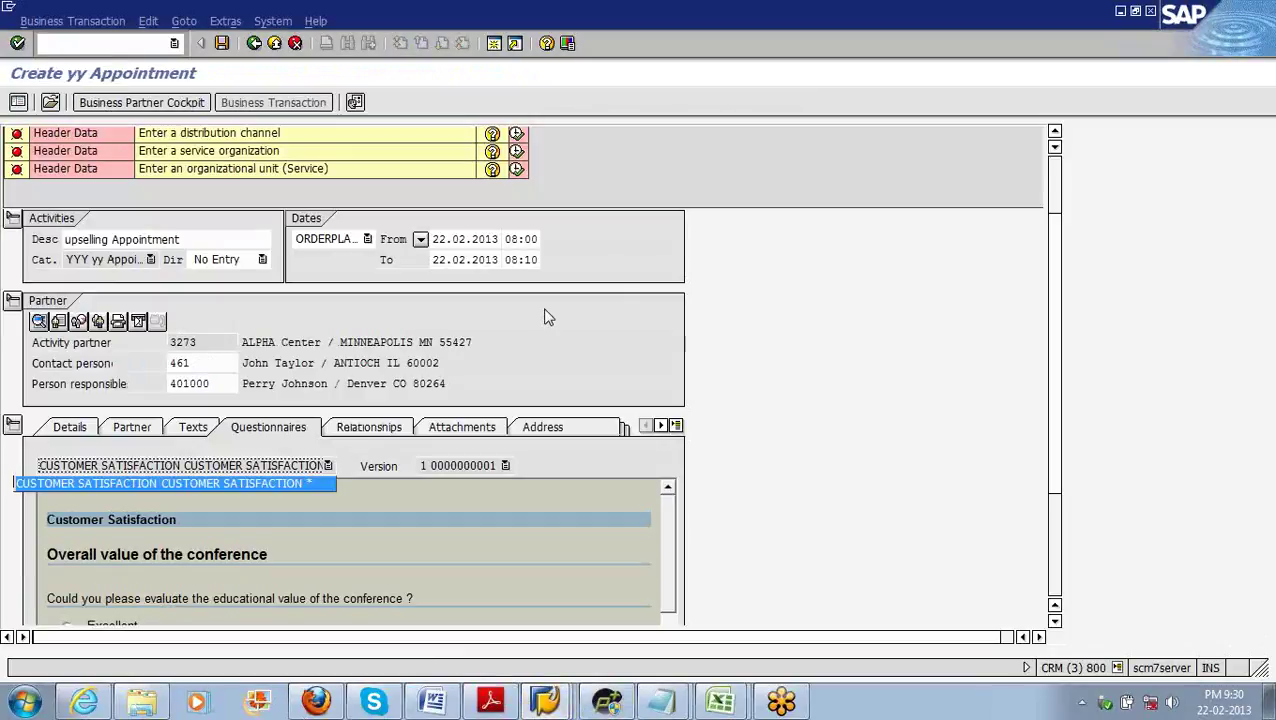
left_click(255, 44)
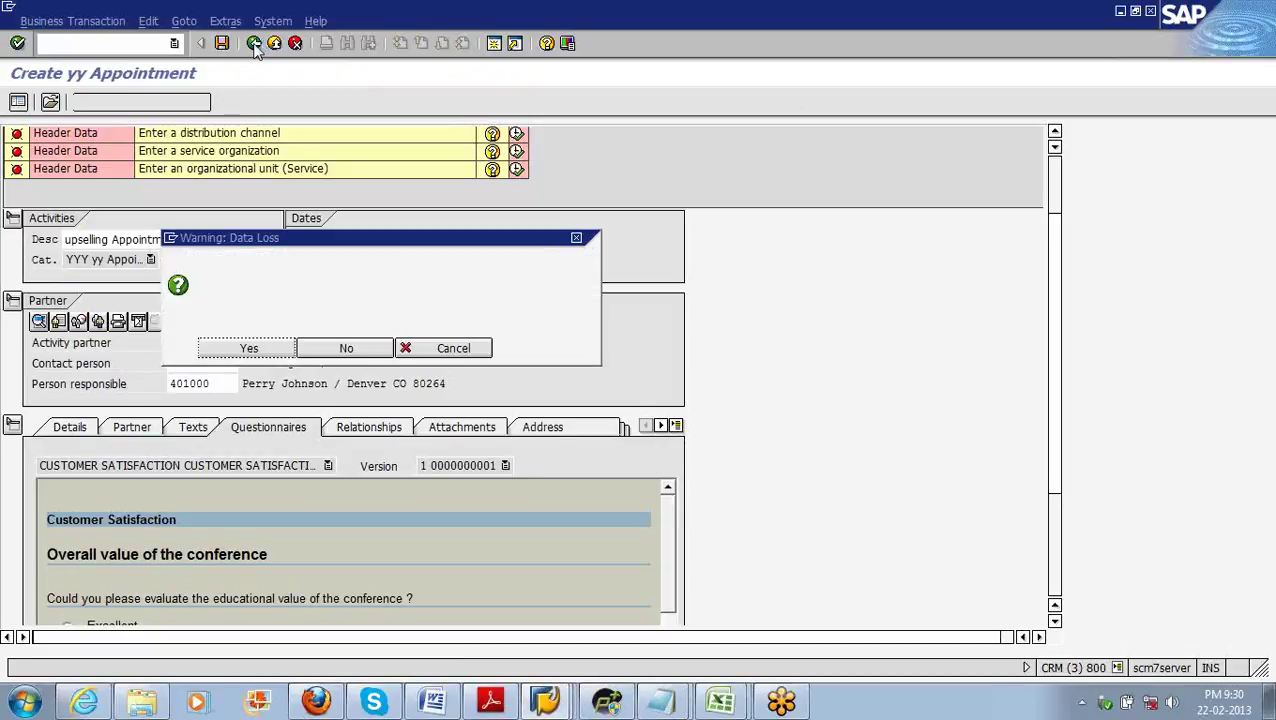
left_click(333, 352)
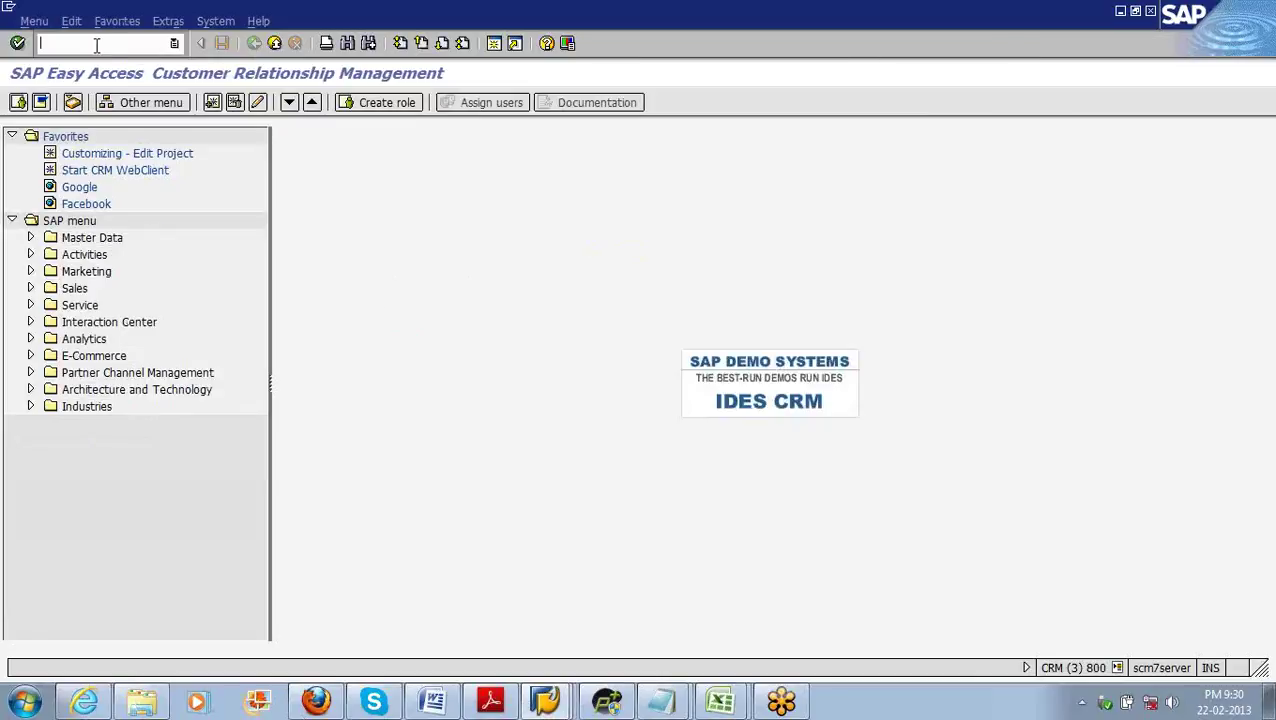
Step: Run transaction crmd_order and create a new business transaction of type yy Appointment
type("crmd_order")
key("Return")
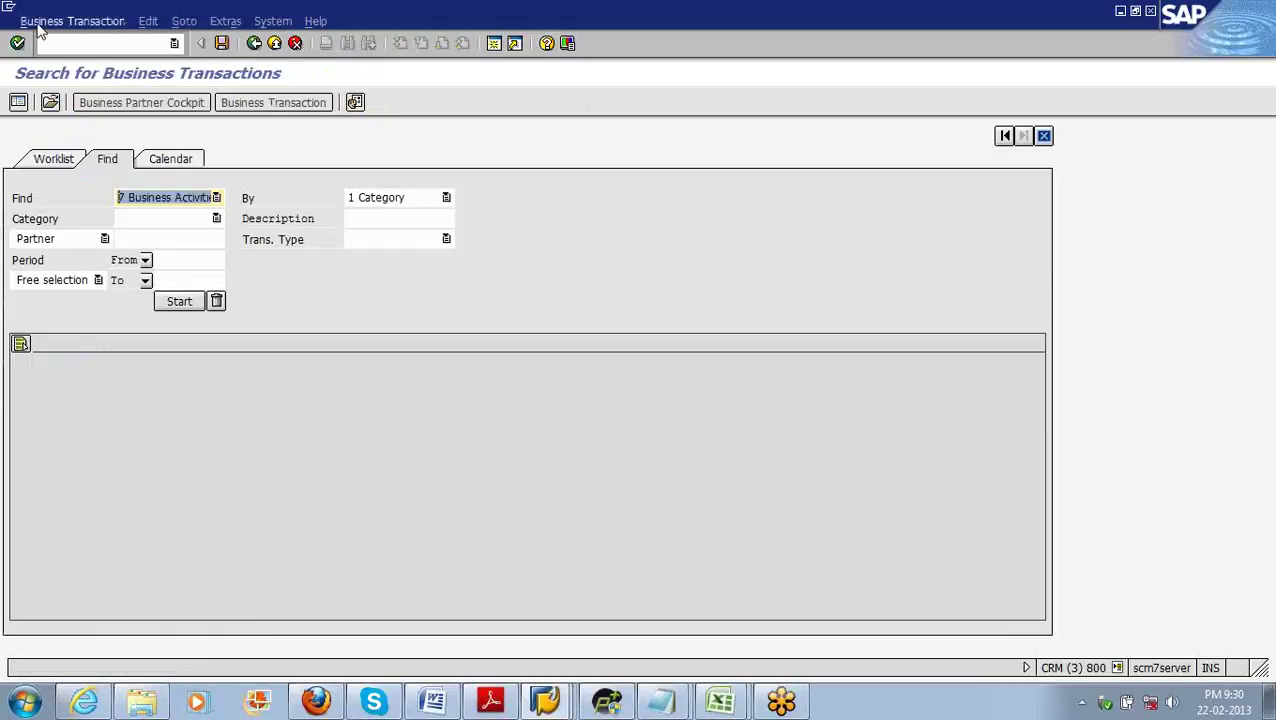
left_click(60, 21)
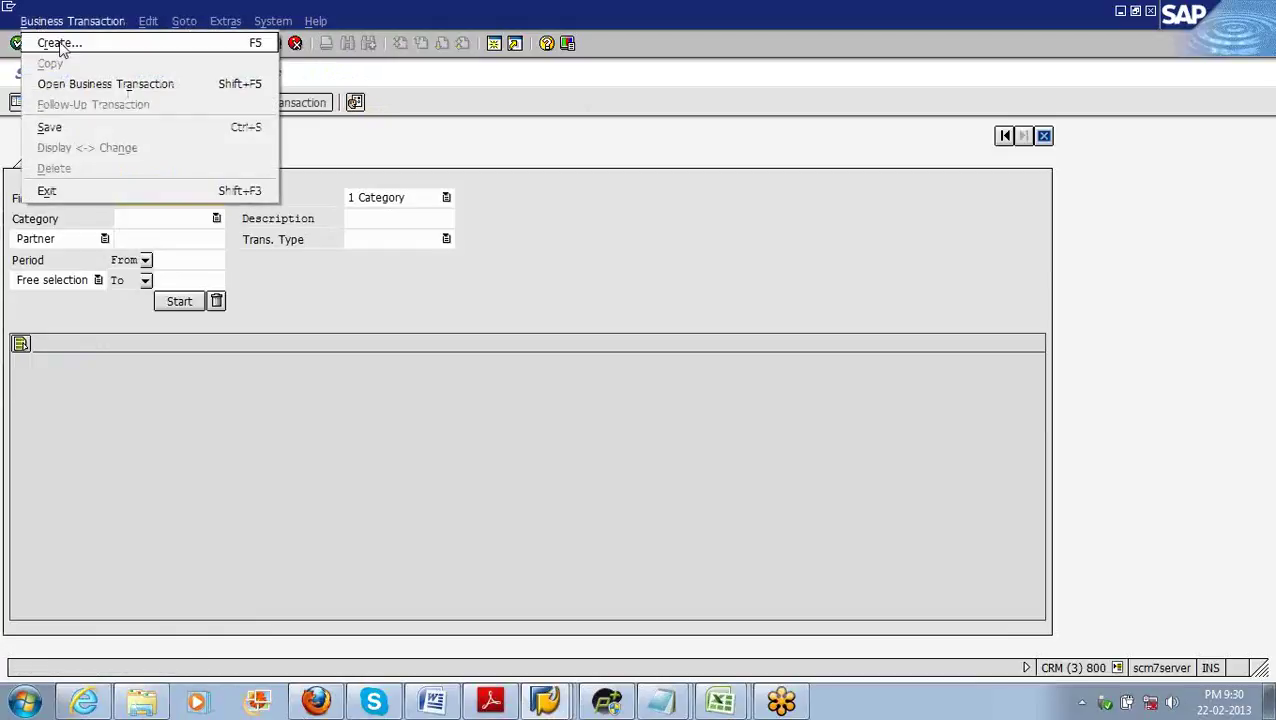
left_click(60, 44)
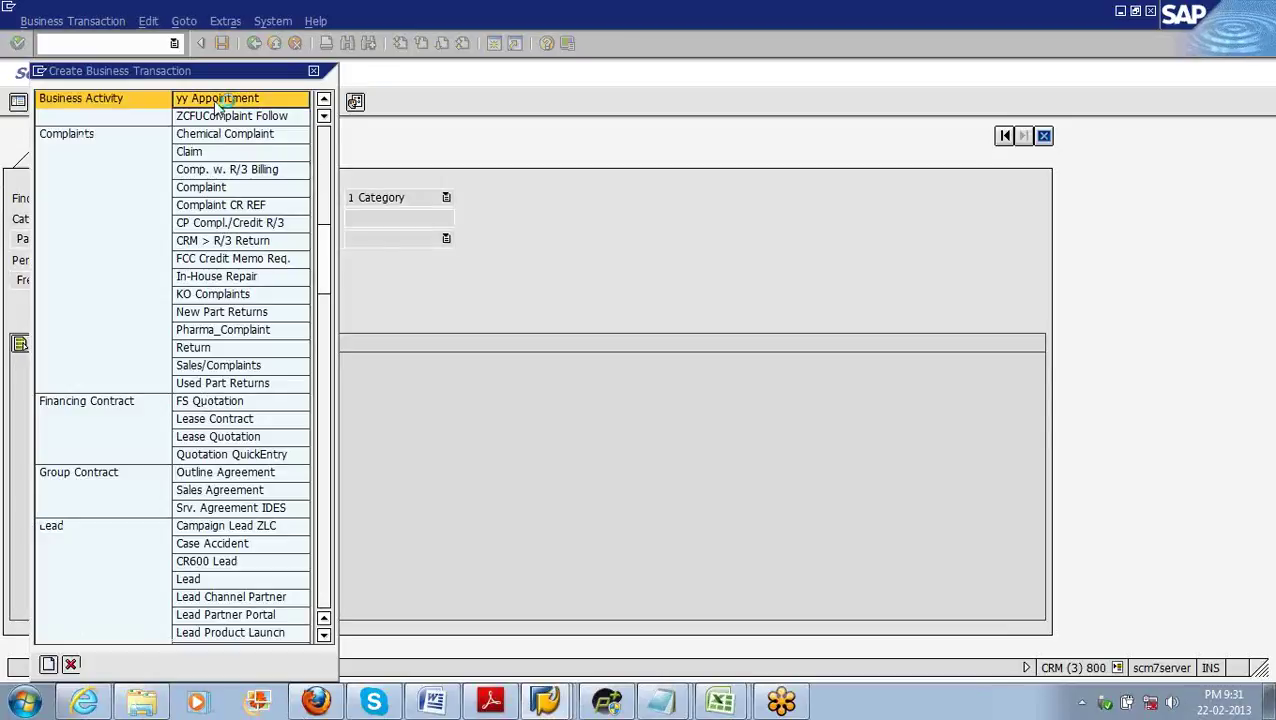
Step: Restart the timed-out SAP CRM web session in the browser and return to the SAP GUI appointment
left_click(101, 706)
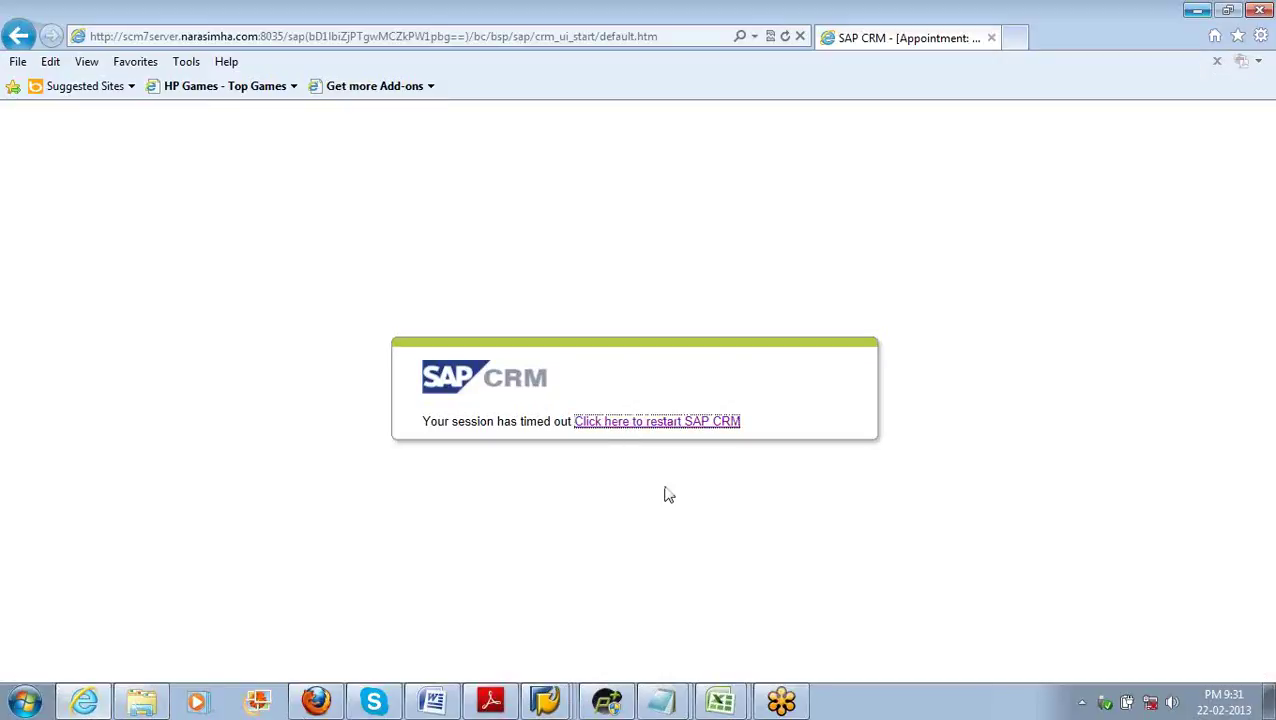
left_click(665, 424)
key("alt+Tab")
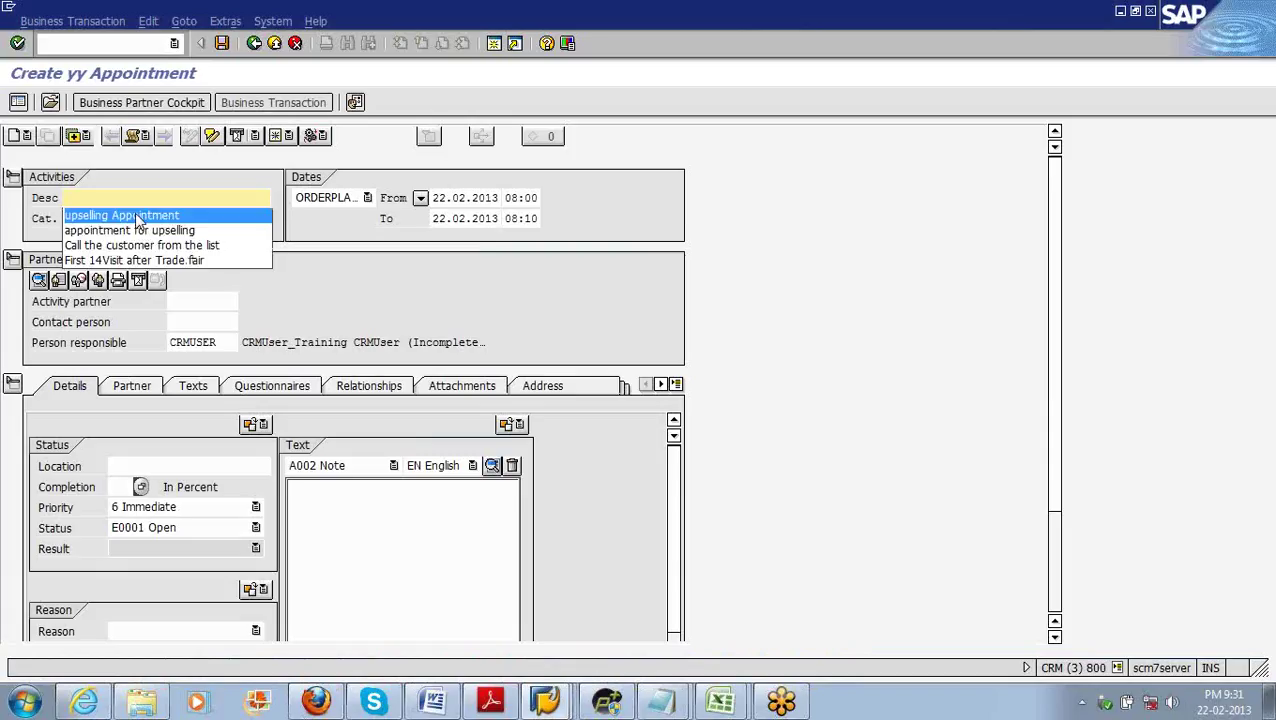
Step: Describe the appointment as "upselling Appointment" and select the CUST_SATISF_HH questionnaire for it
left_click(138, 218)
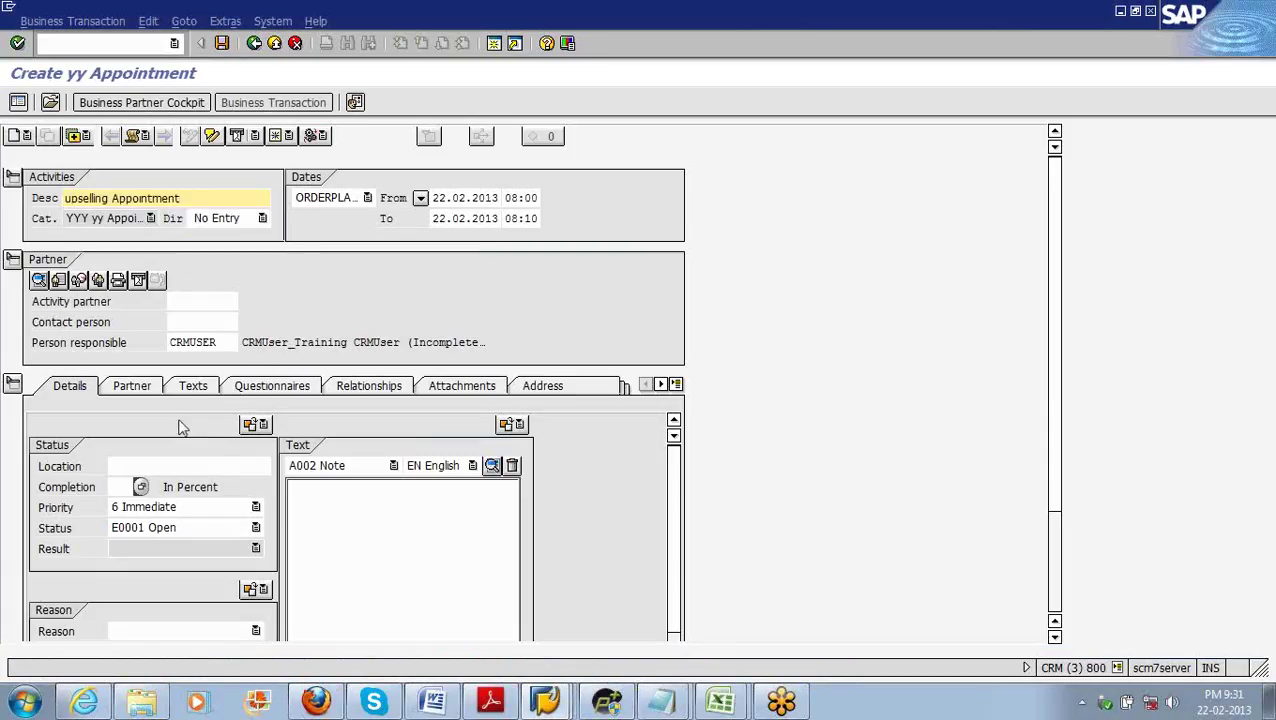
left_click(281, 390)
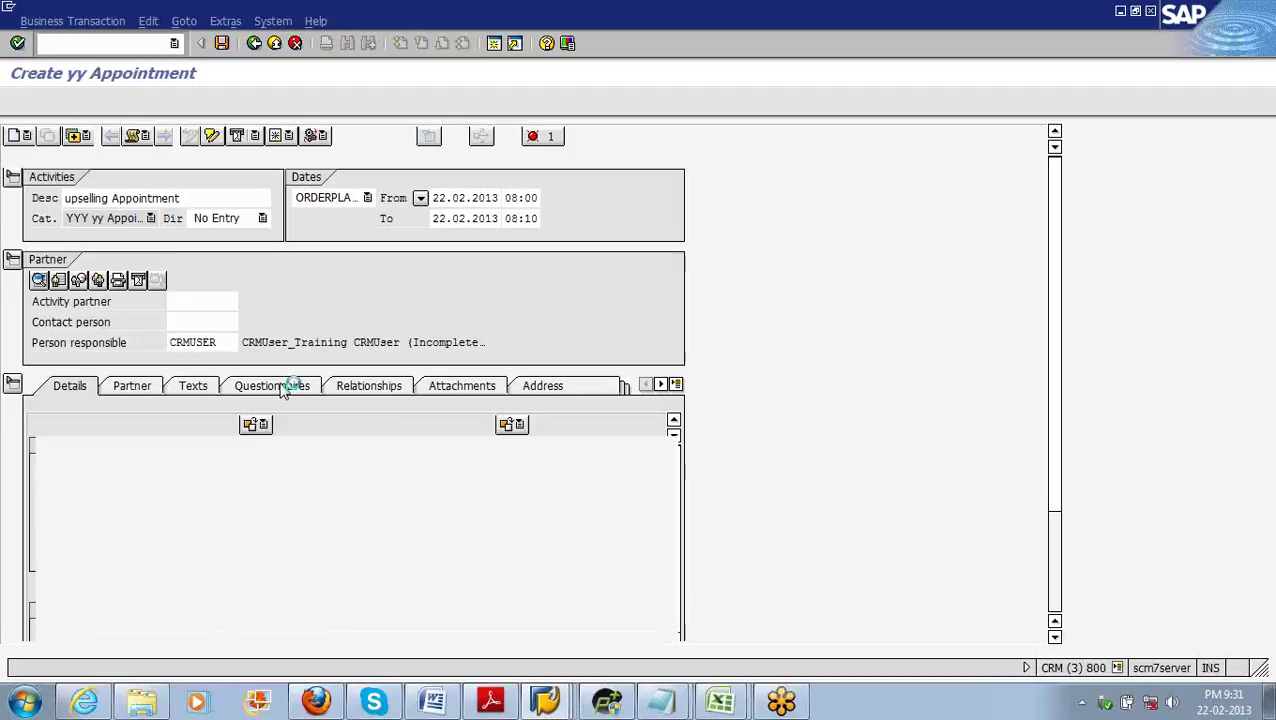
left_click(327, 424)
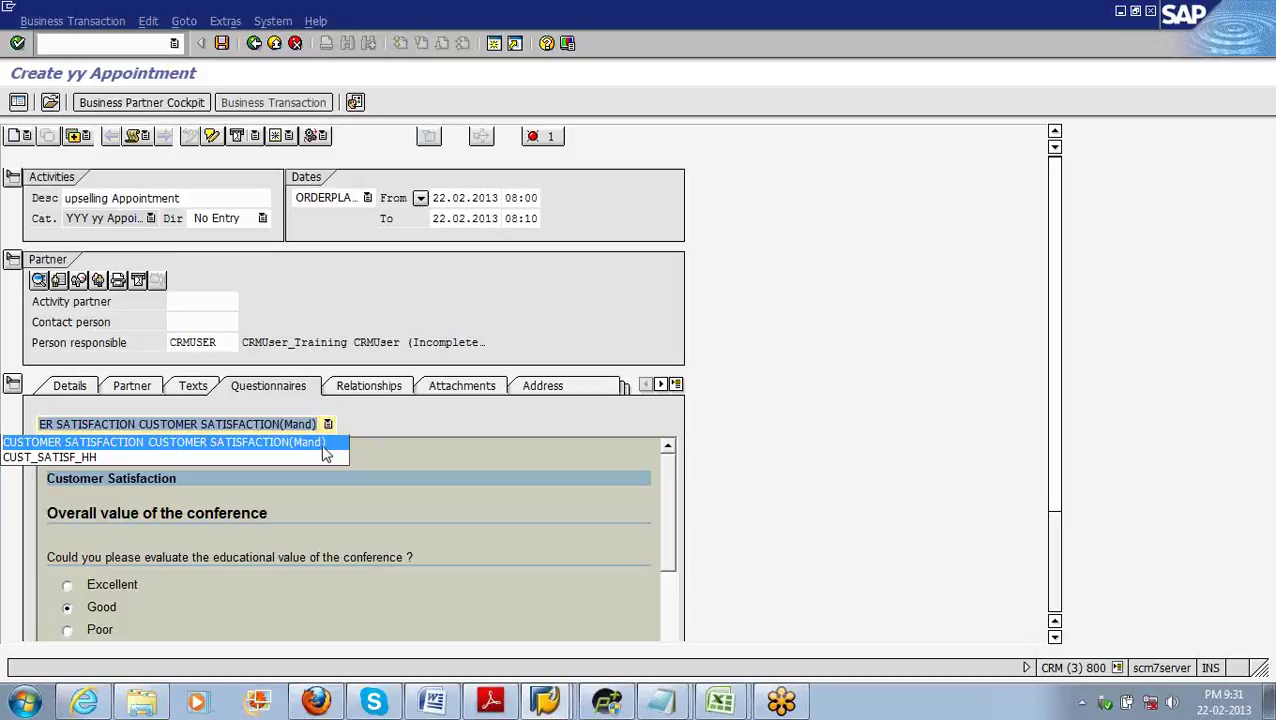
left_click(260, 459)
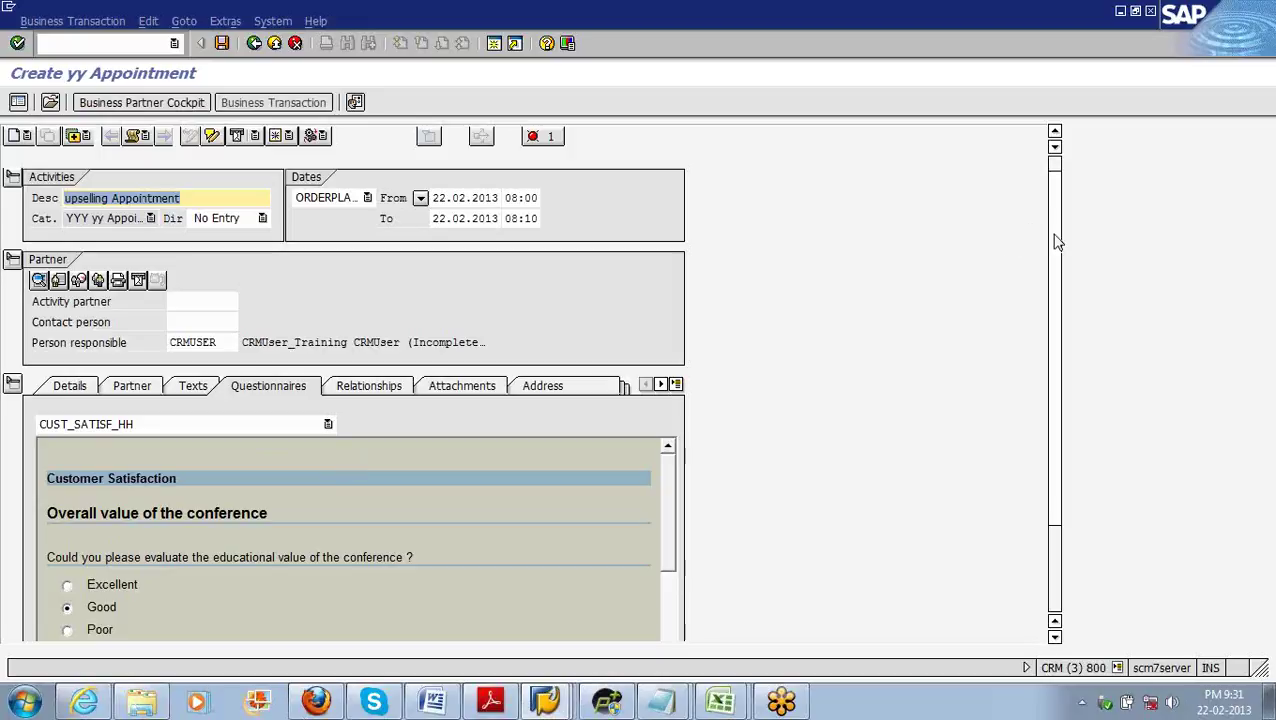
Step: Review the questions of the CUST_SATISF_HH questionnaire and check which questionnaires the appointment offers
left_click_drag(1058, 242, 1062, 278)
scroll(676, 452, "down", 5)
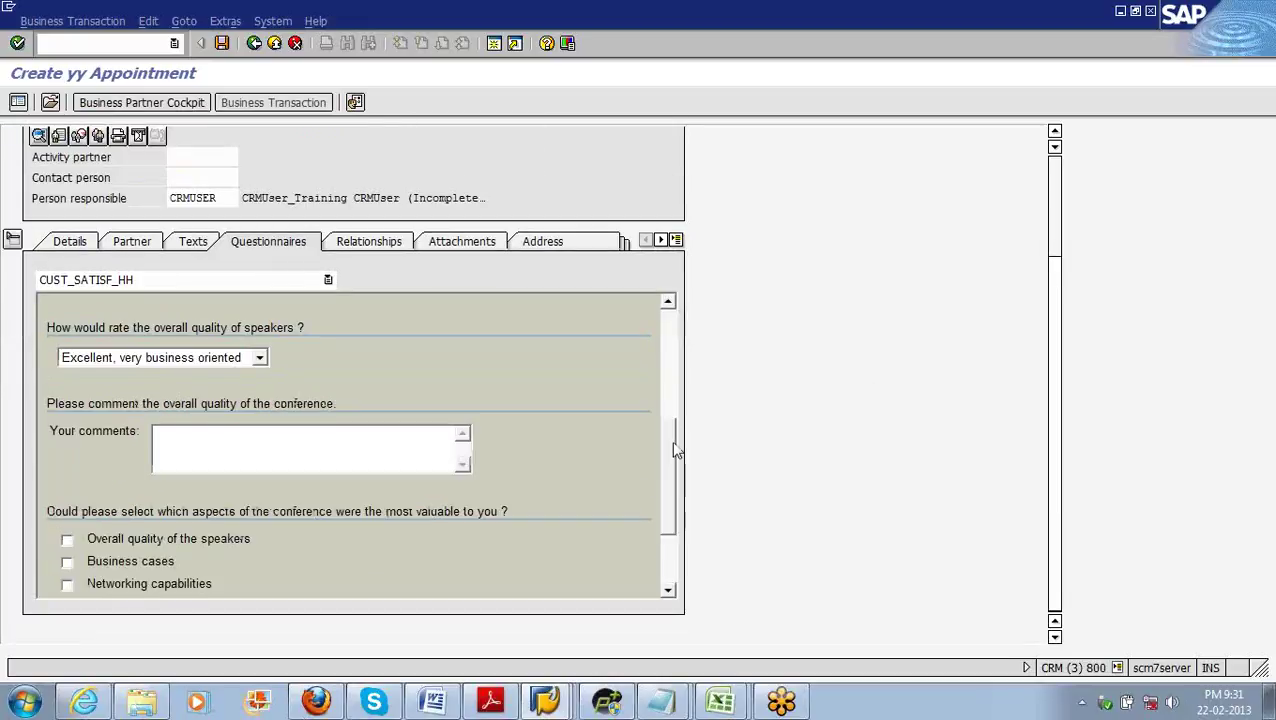
scroll(676, 452, "up", 5)
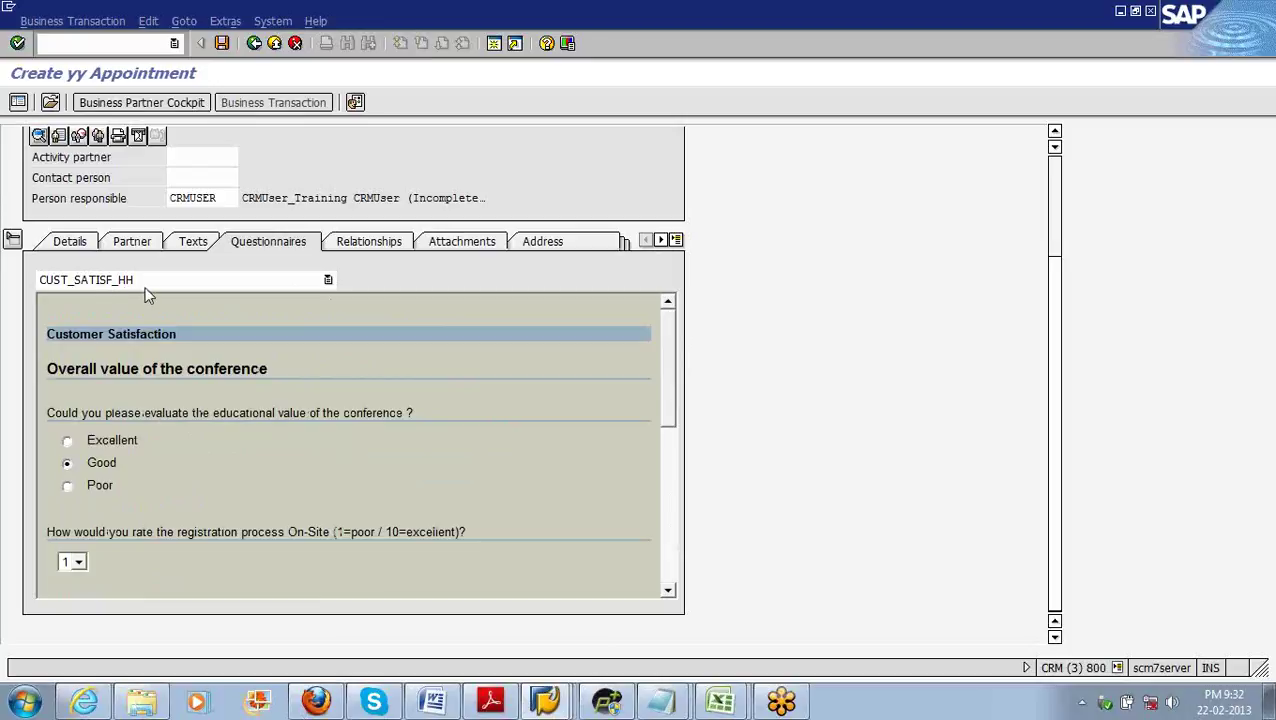
left_click(328, 281)
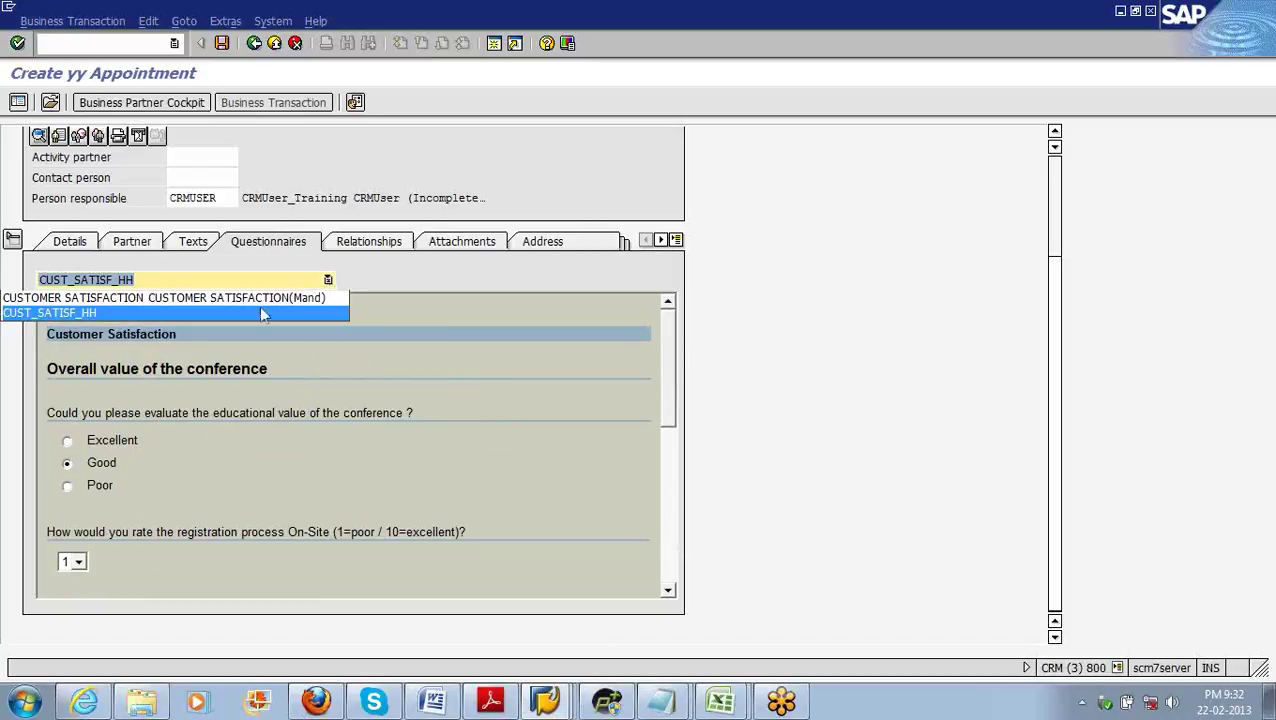
left_click(421, 311)
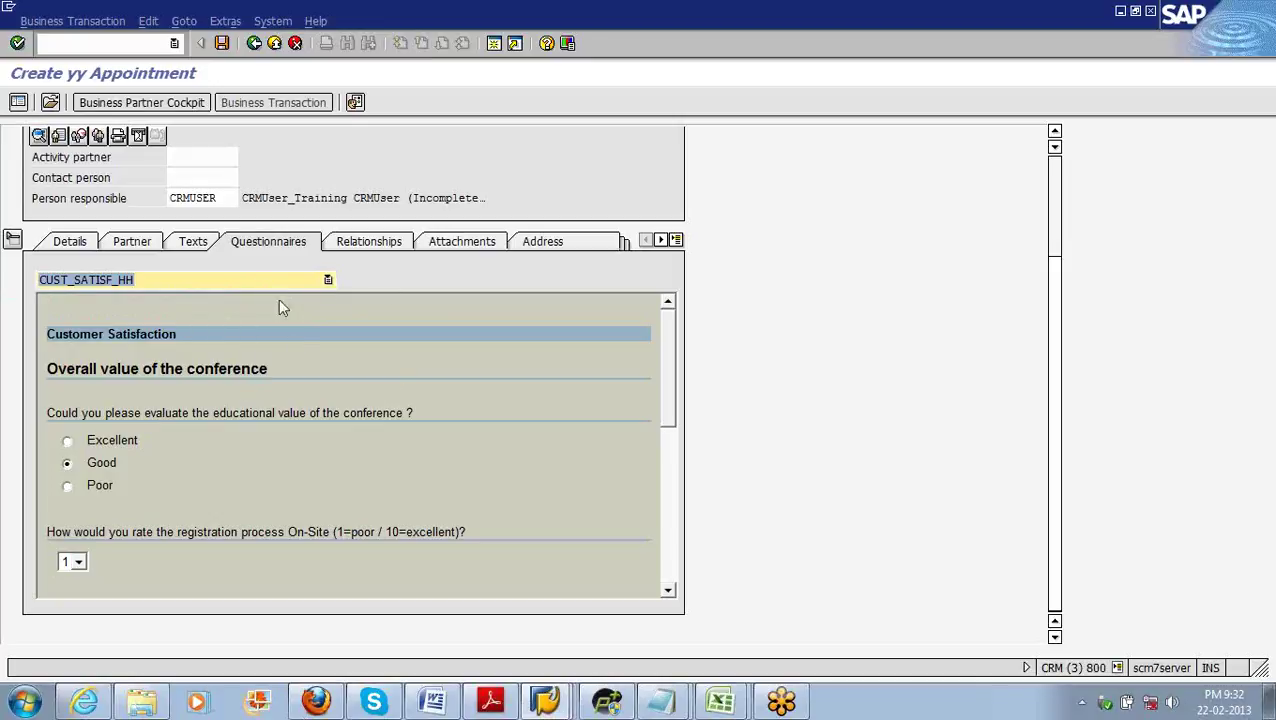
left_click(328, 281)
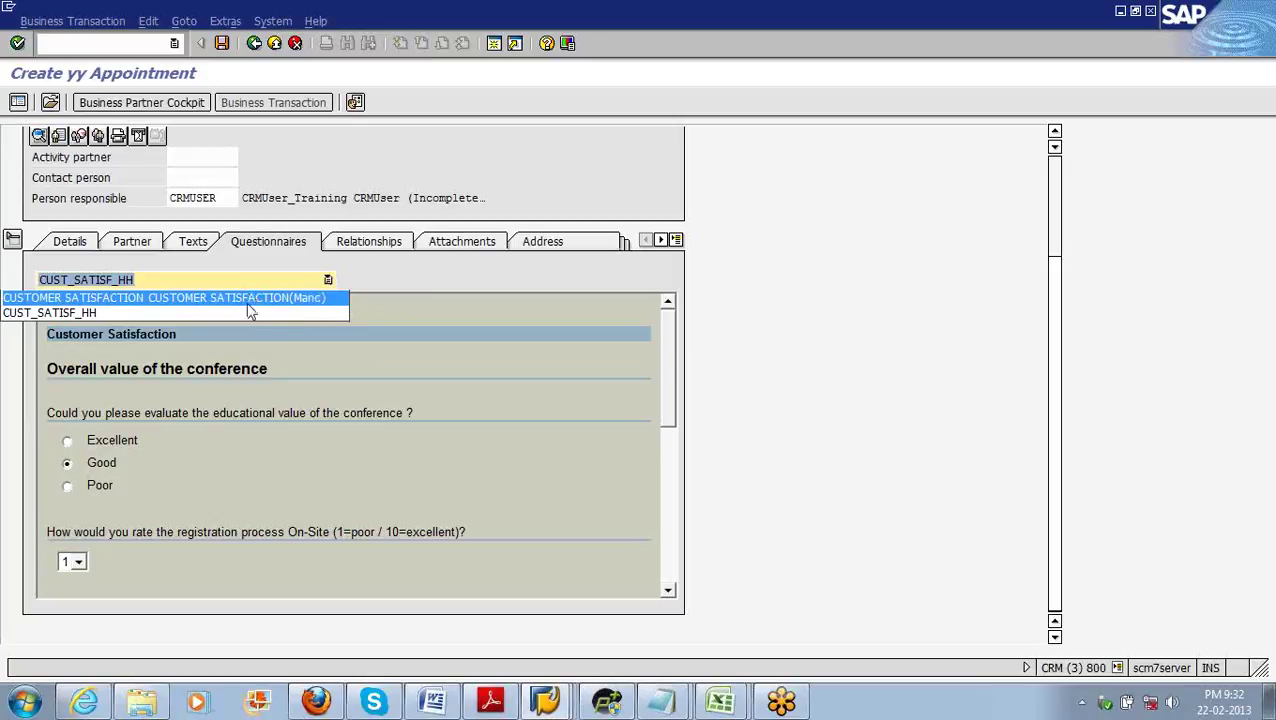
left_click(381, 316)
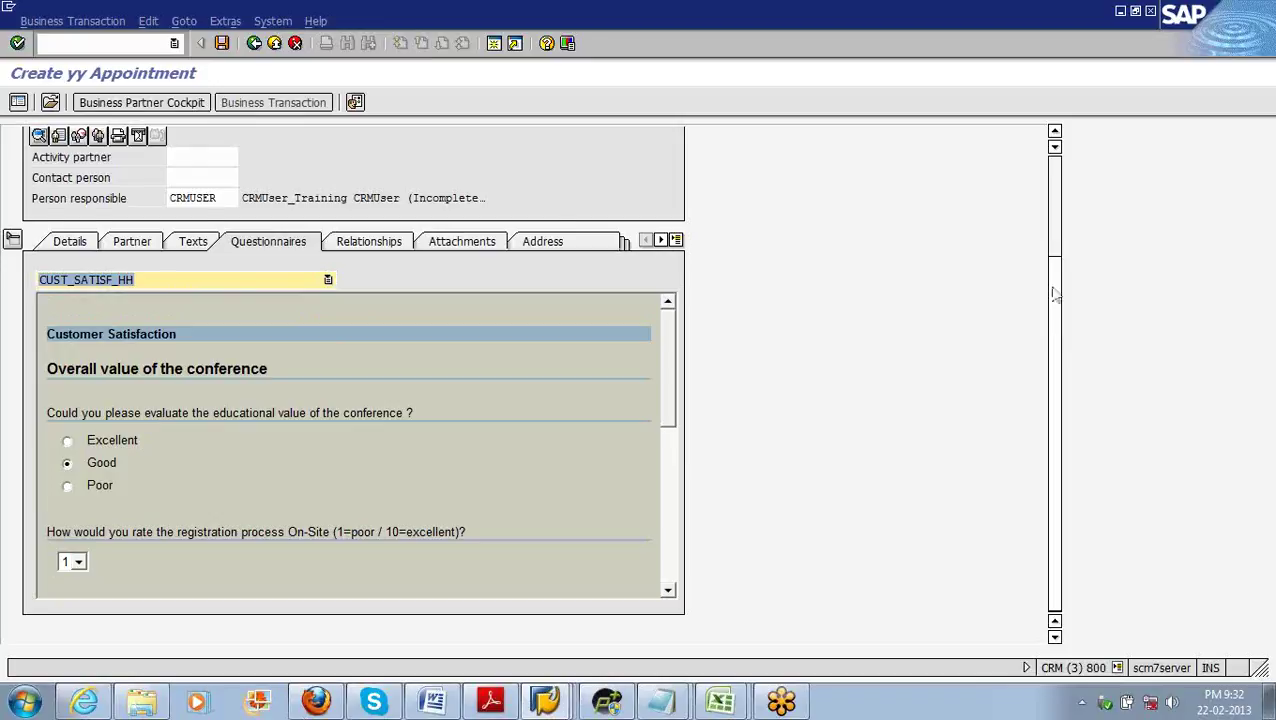
left_click_drag(1055, 293, 1051, 239)
Step: Switch to the SAP CRM web client and create a new appointment with transaction type yy Appointment
left_click(85, 702)
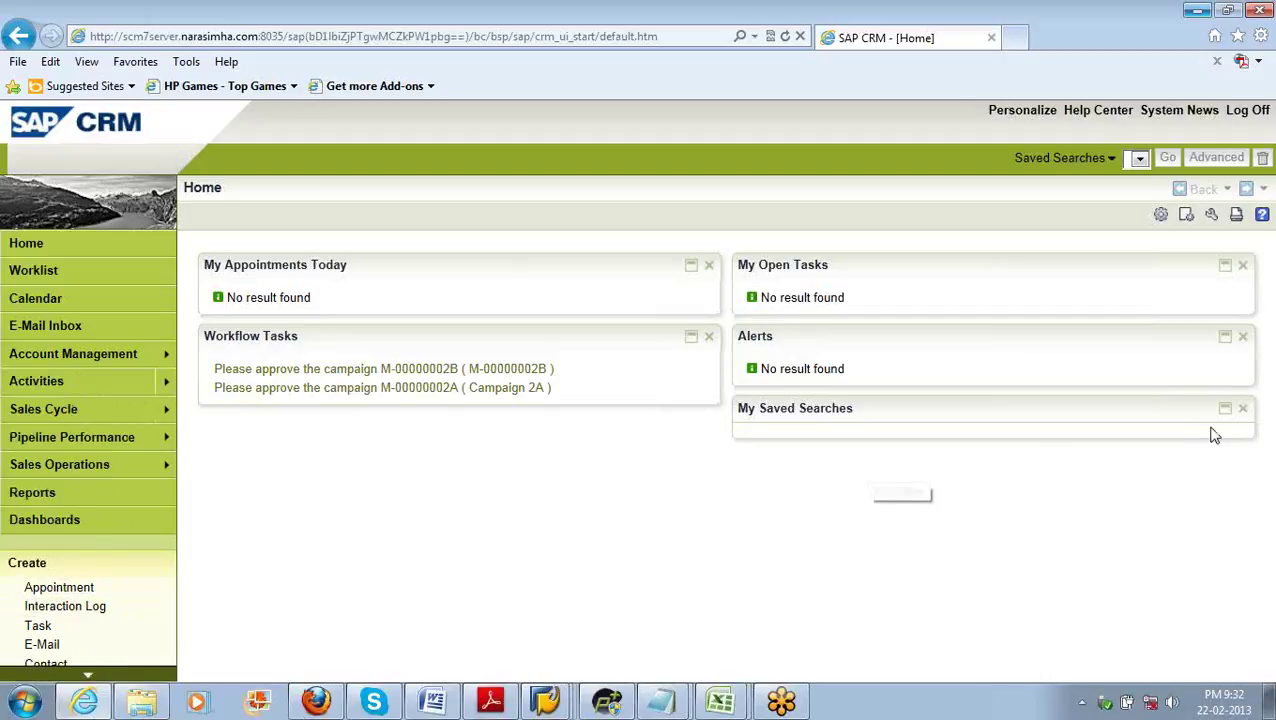
left_click(69, 590)
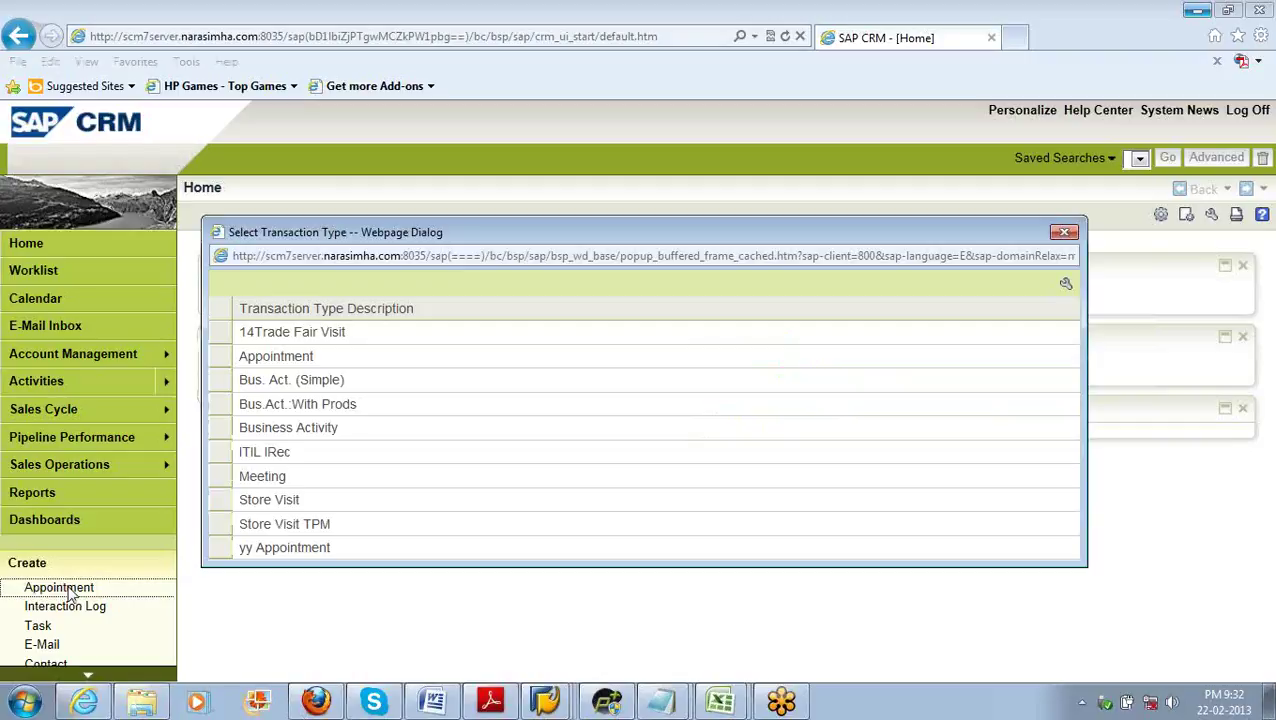
left_click(222, 555)
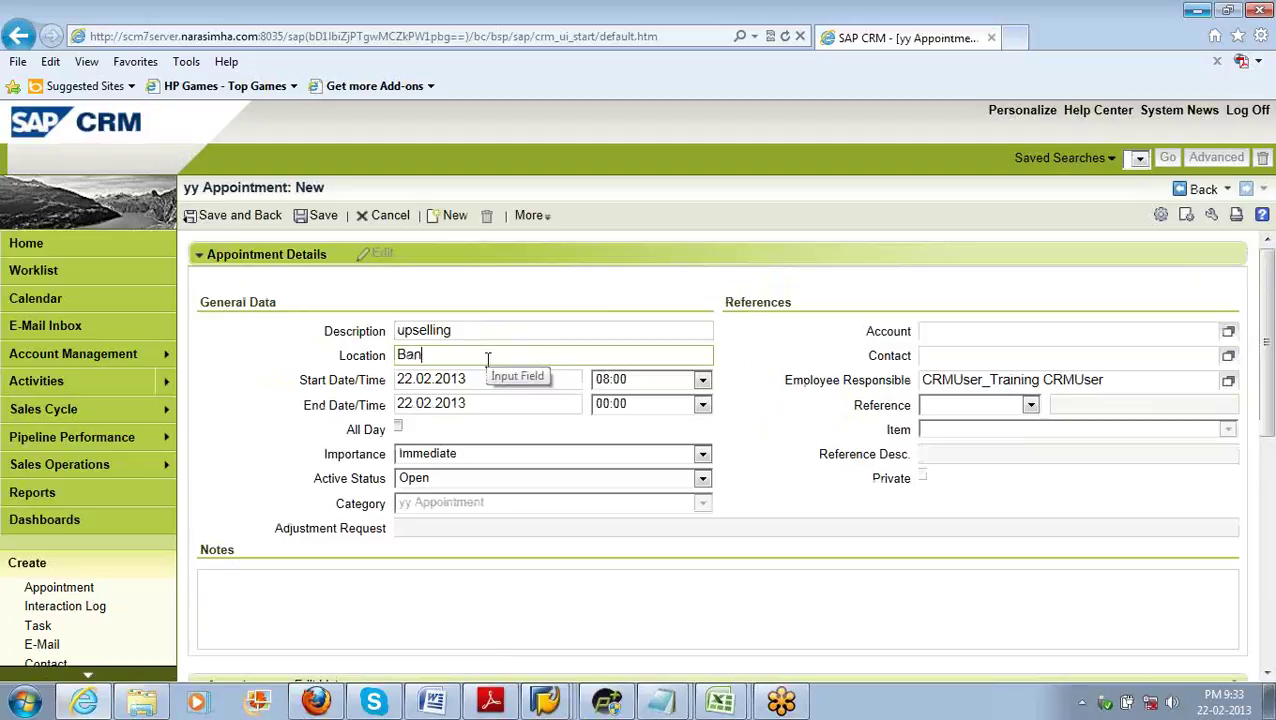
Step: Set the new appointment's location to Bangalore and check the importance options and the reference fields
type("alore")
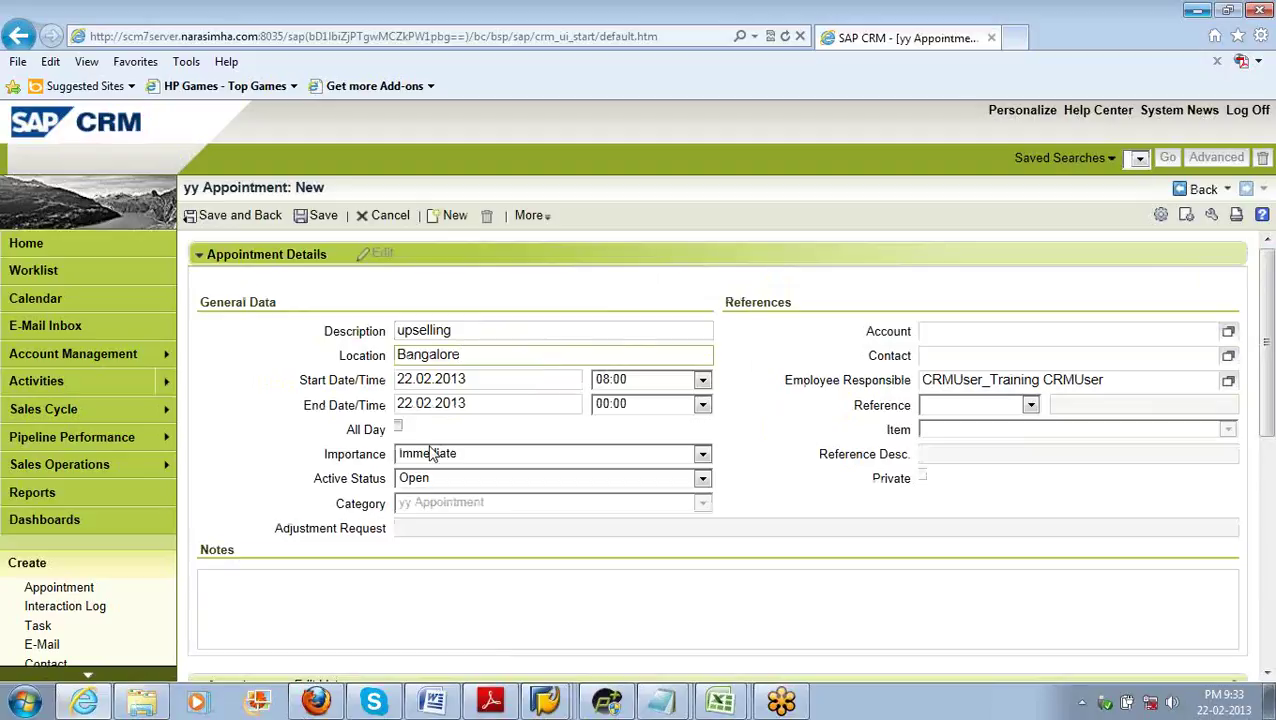
left_click(702, 455)
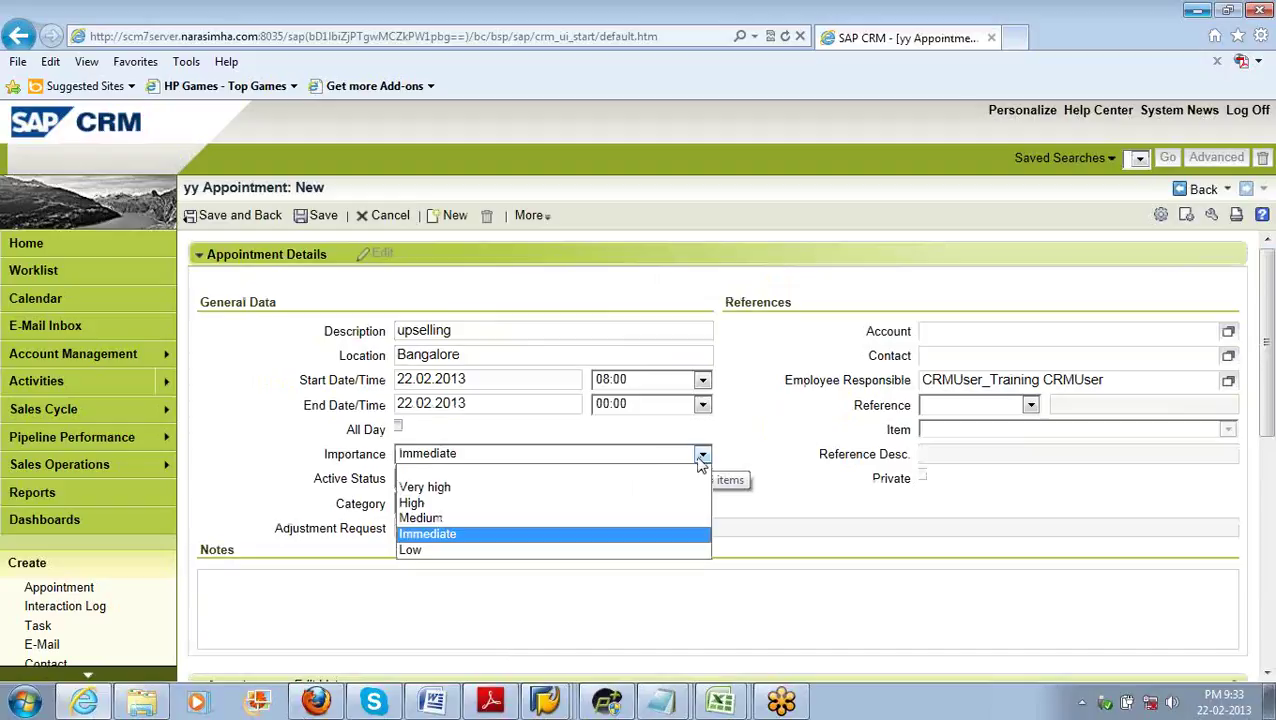
left_click(700, 460)
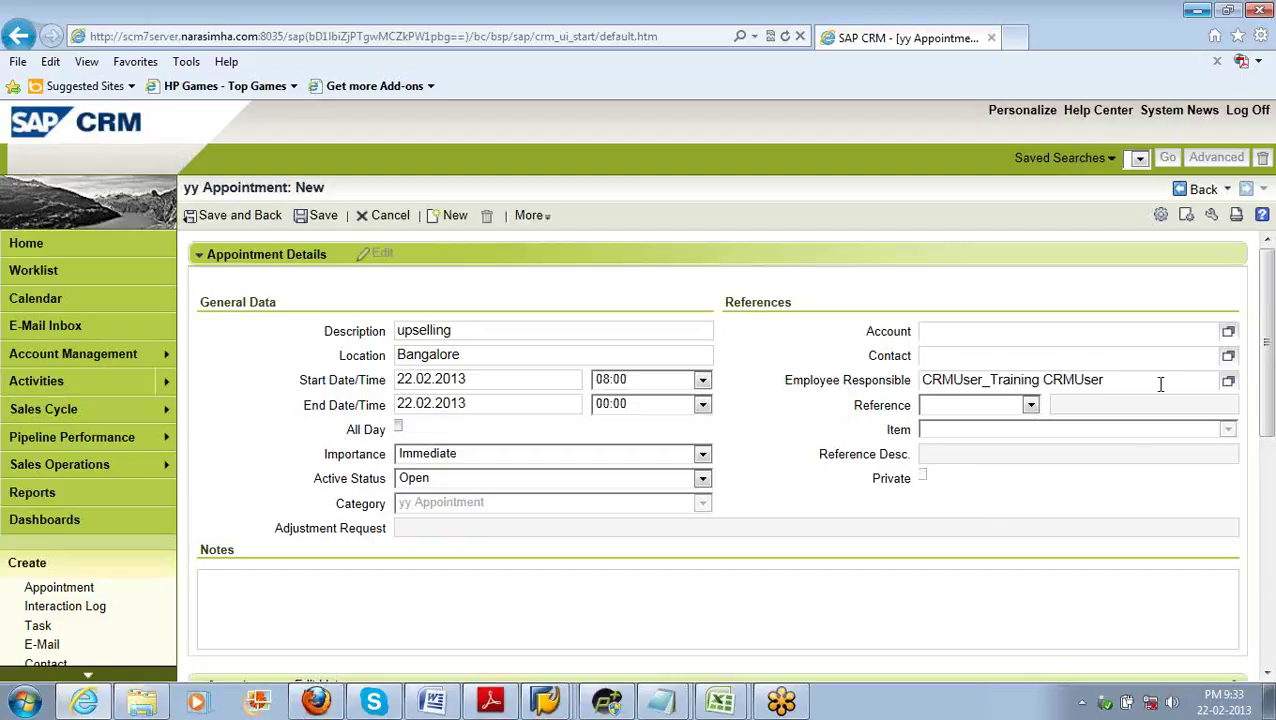
left_click(1120, 338)
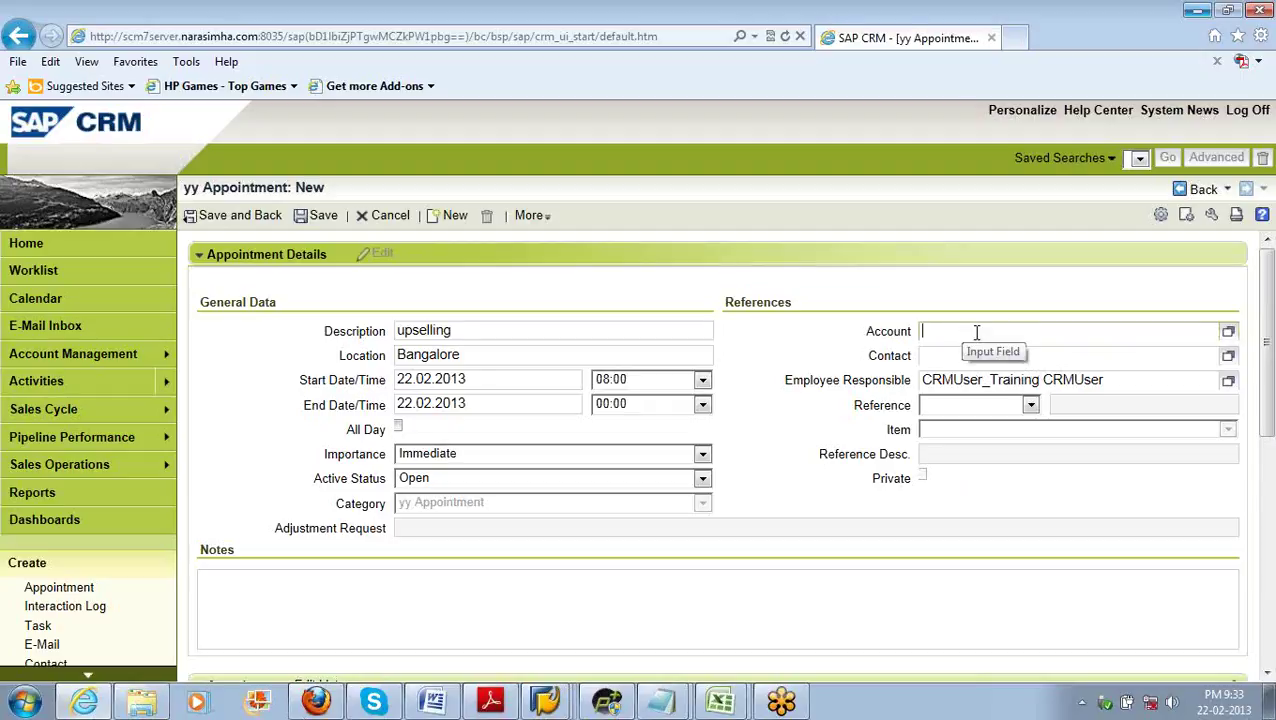
left_click(957, 357)
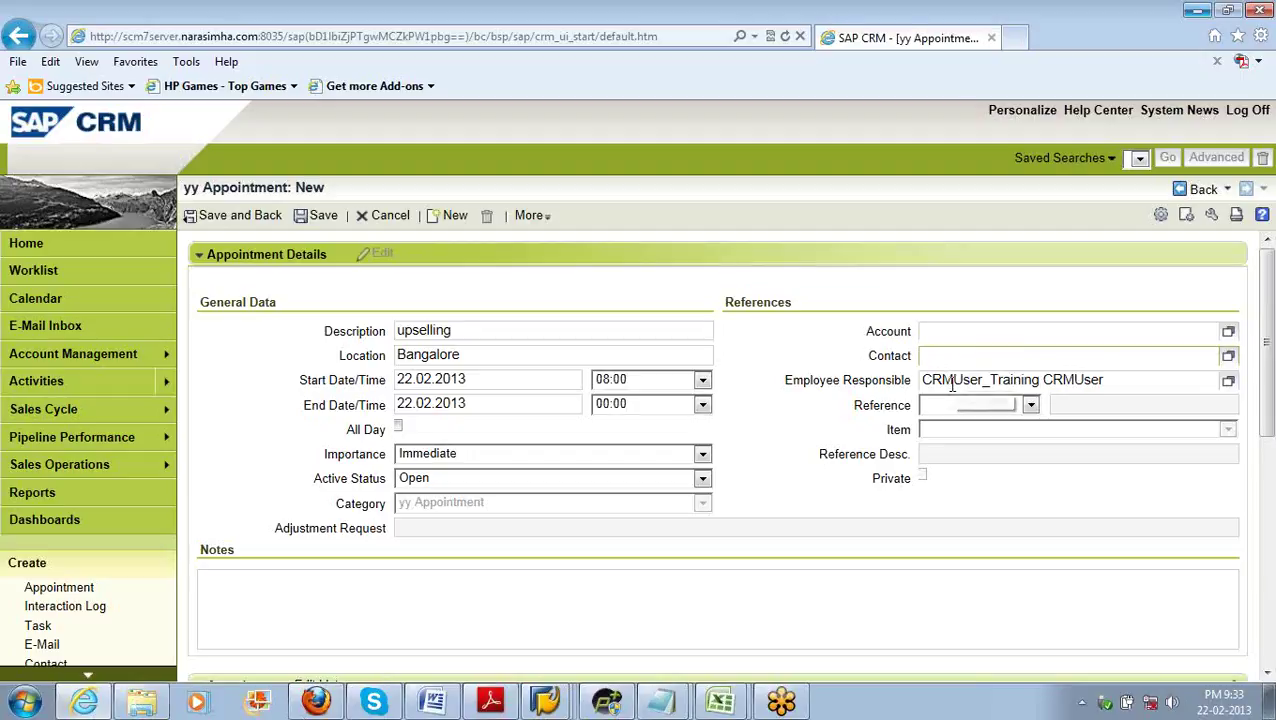
left_click(952, 381)
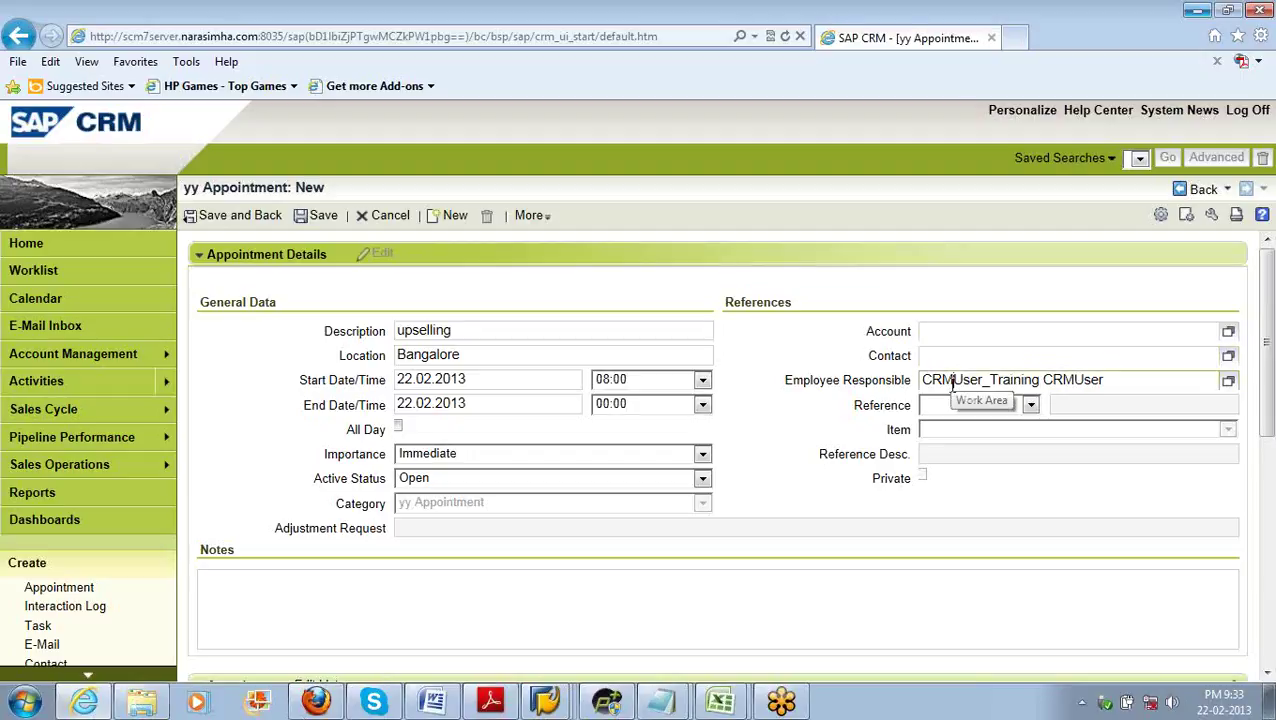
Step: Review the appointment's assignment blocks and add Questionnaires to the displayed blocks in the page personalization
left_click(1268, 316)
left_click_drag(1268, 316, 1271, 547)
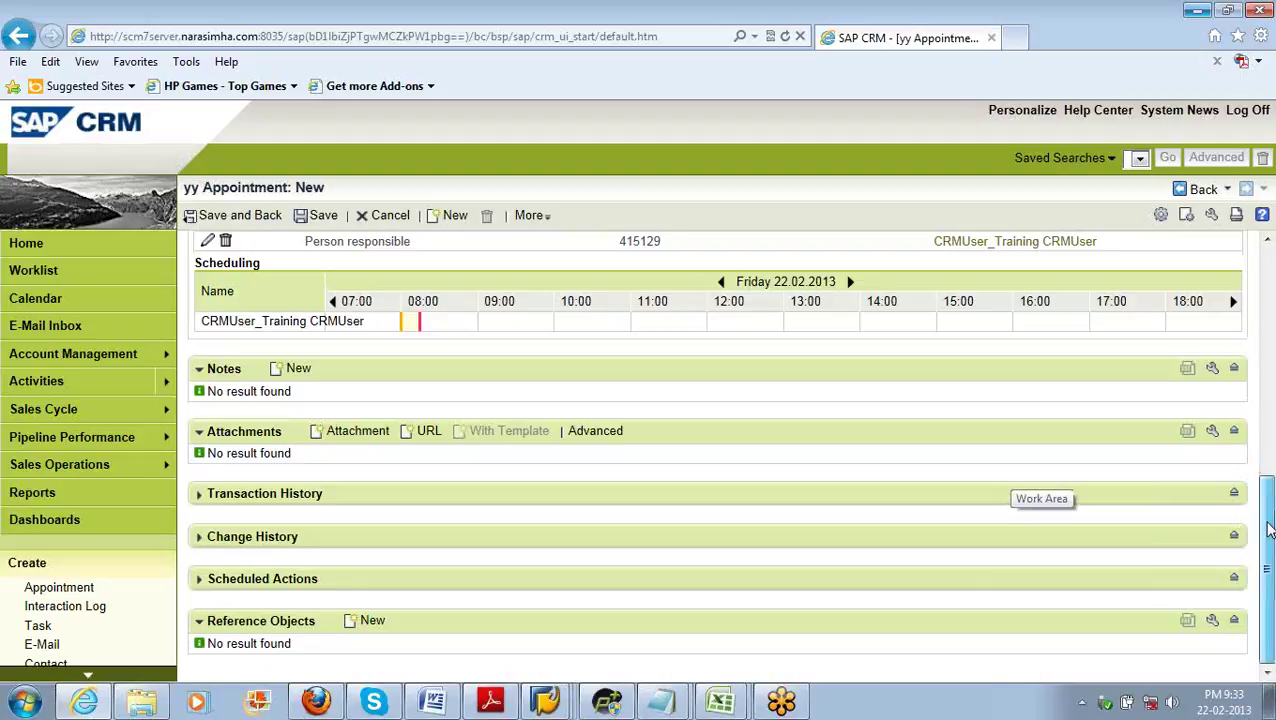
left_click_drag(1268, 547, 1237, 234)
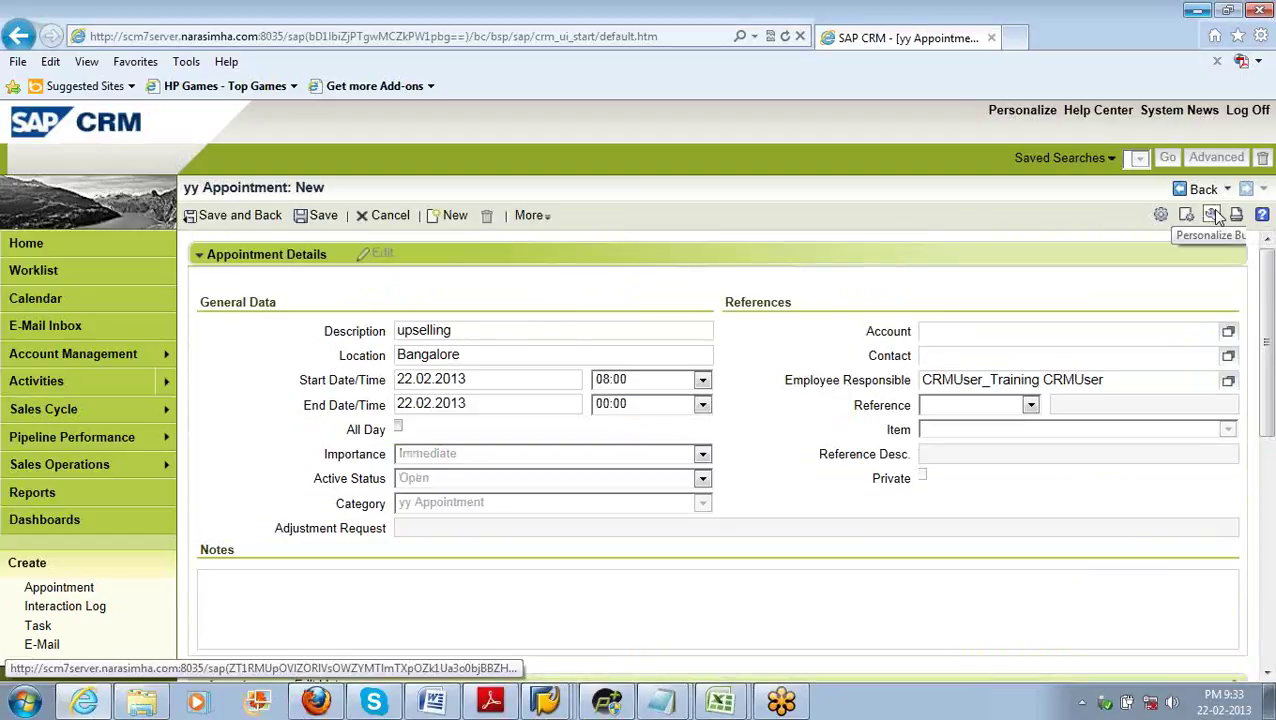
left_click(1213, 216)
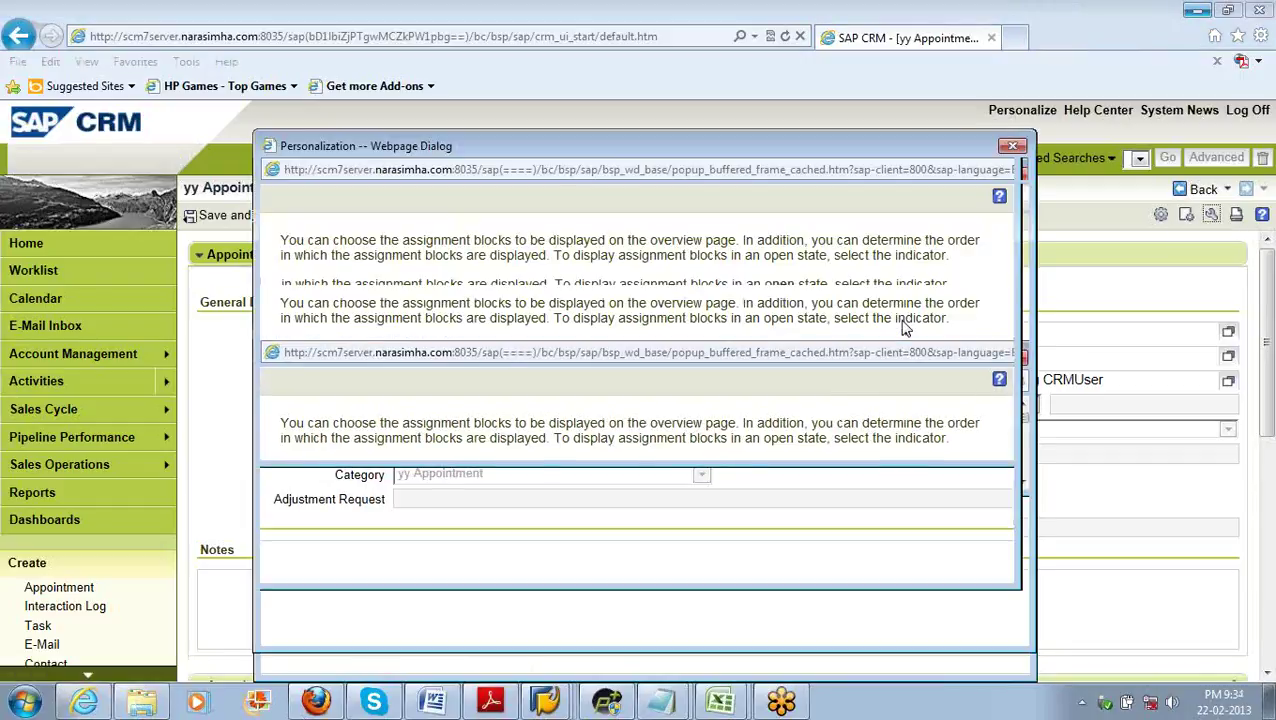
left_click(490, 360)
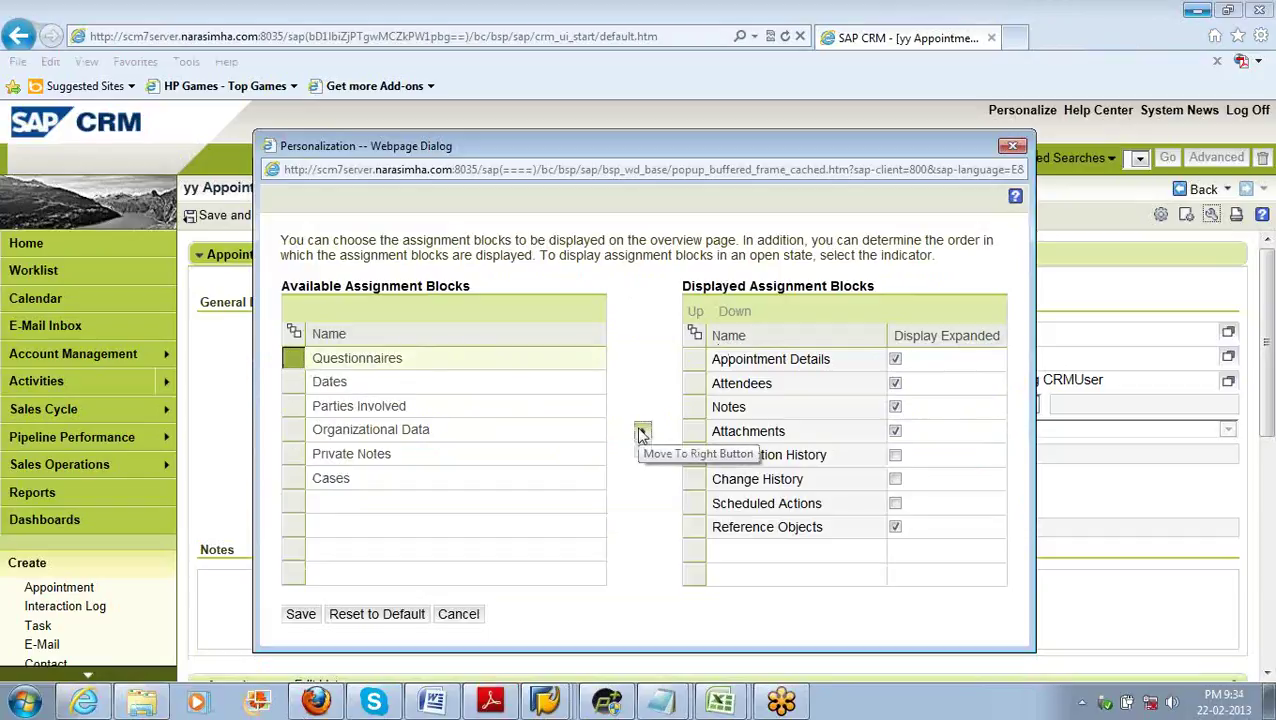
left_click(642, 433)
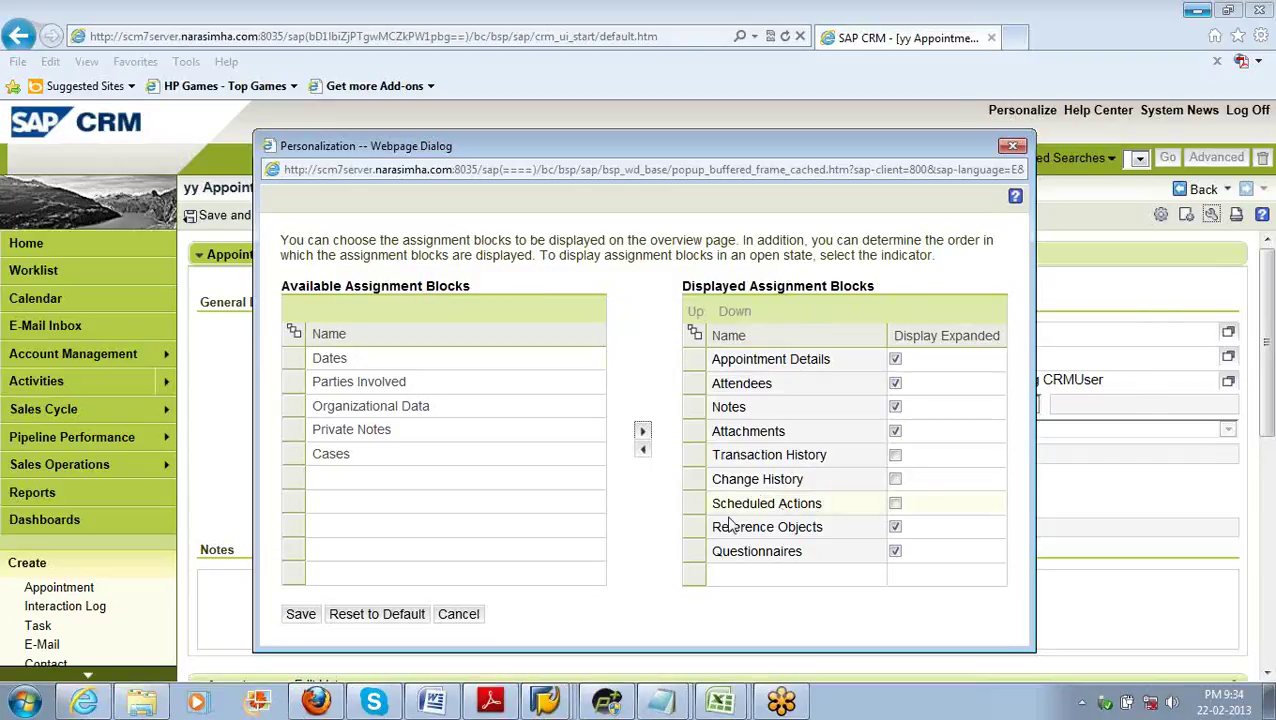
Step: Move the Questionnaires block directly below Appointment Details in the display order and save the personalization
left_click(697, 556)
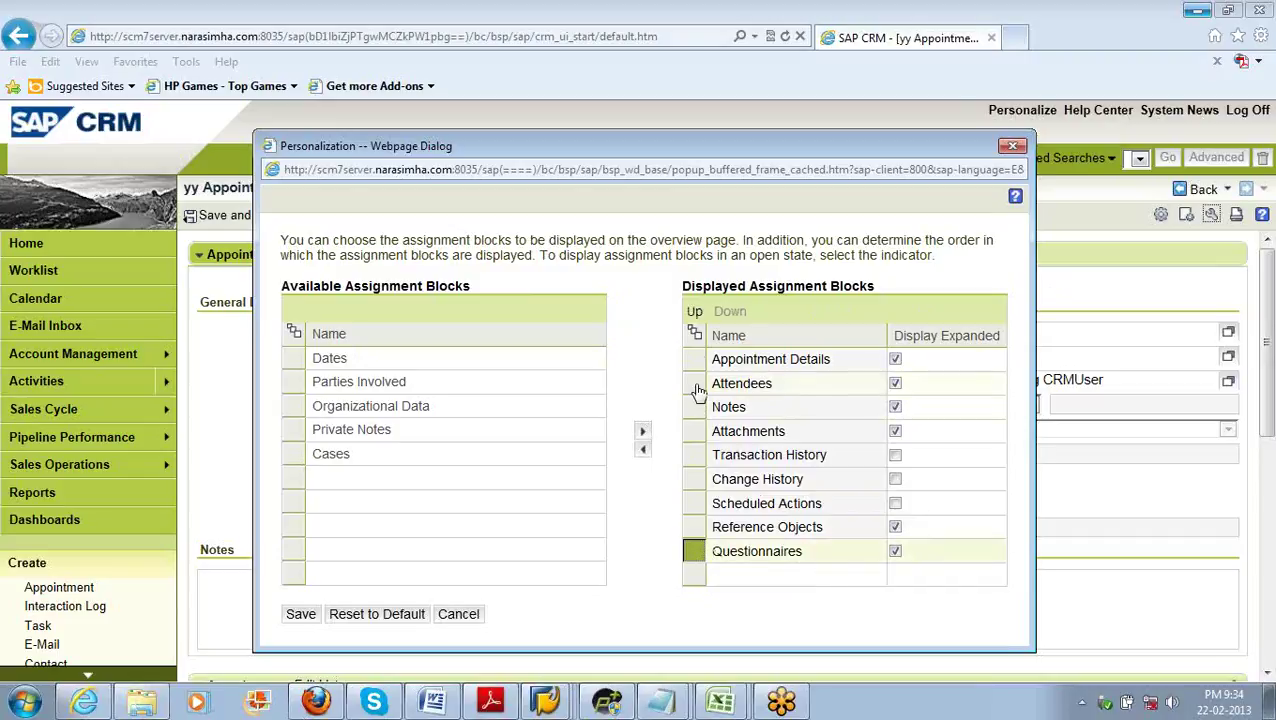
left_click(695, 312)
left_click(695, 312)
left_click(695, 312)
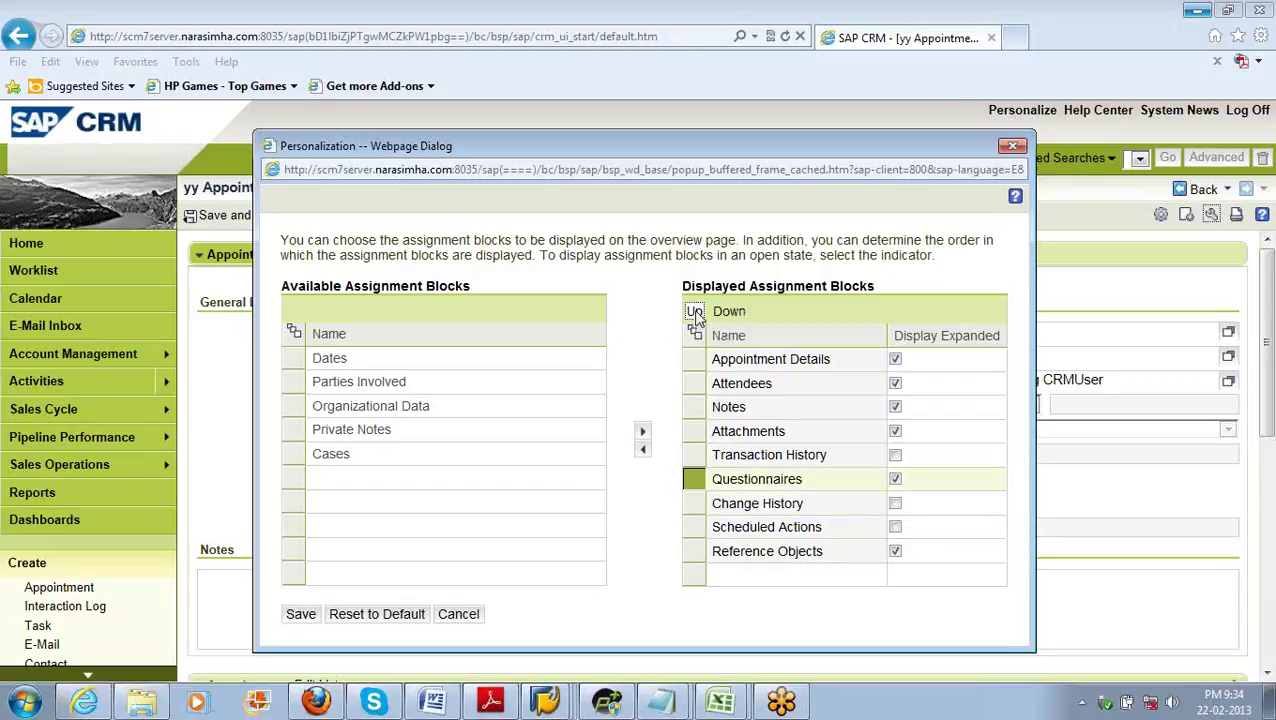
left_click(695, 312)
left_click(695, 312)
left_click(695, 312)
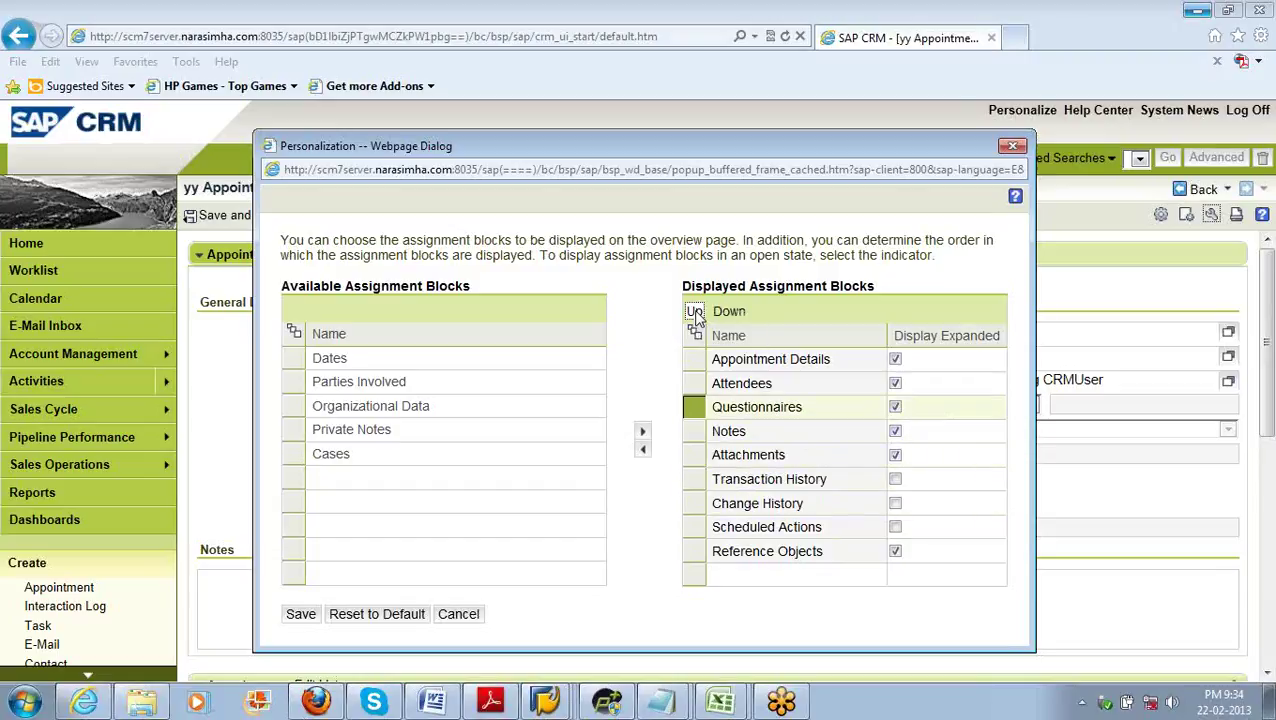
left_click(695, 312)
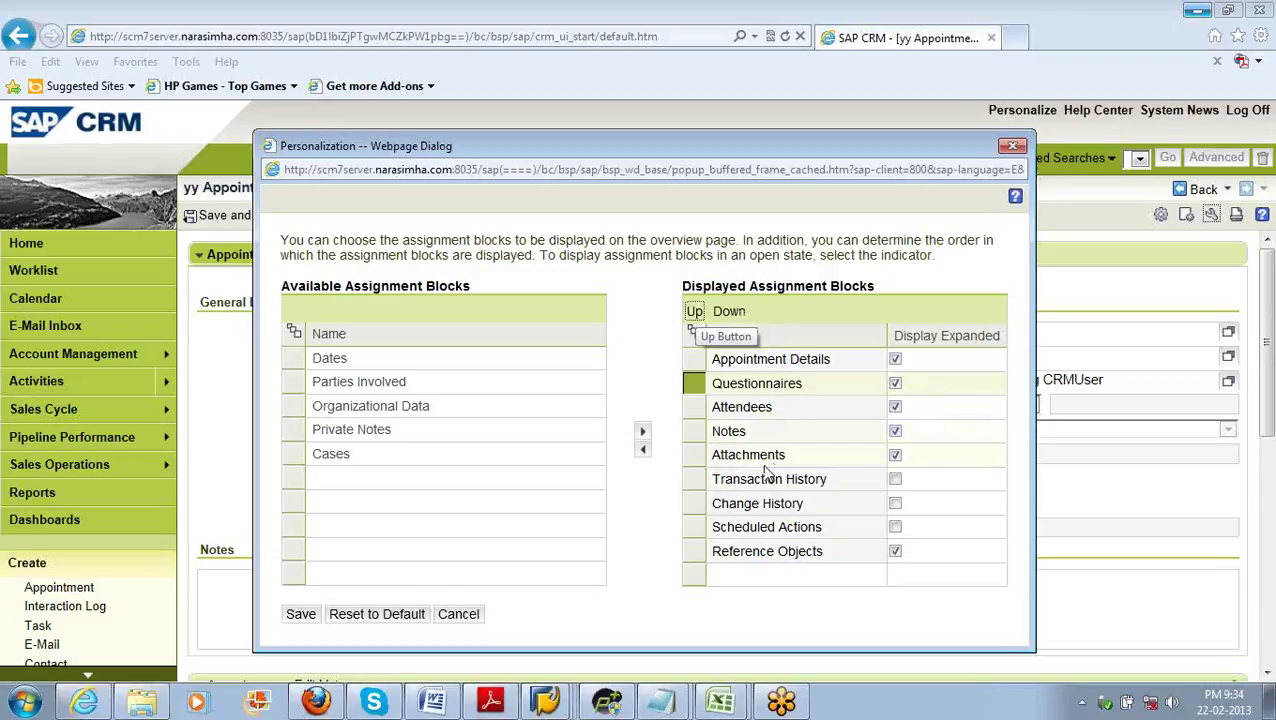
left_click(300, 615)
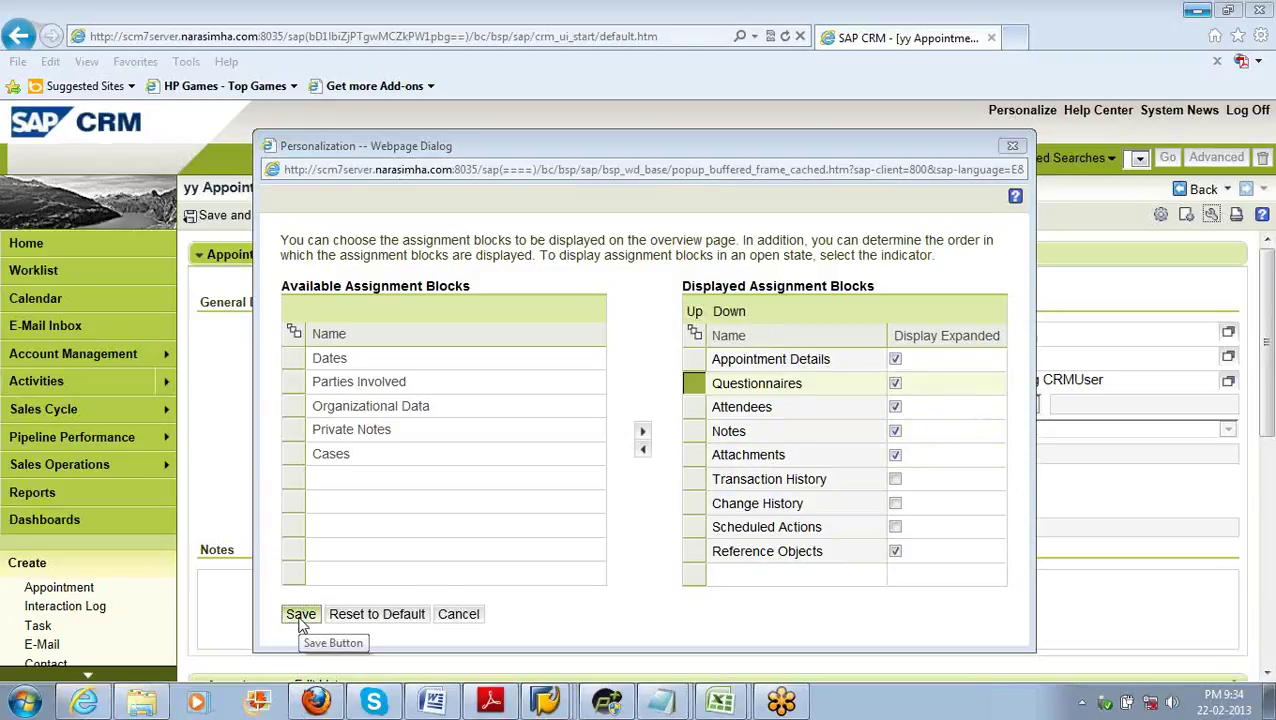
left_click(608, 424)
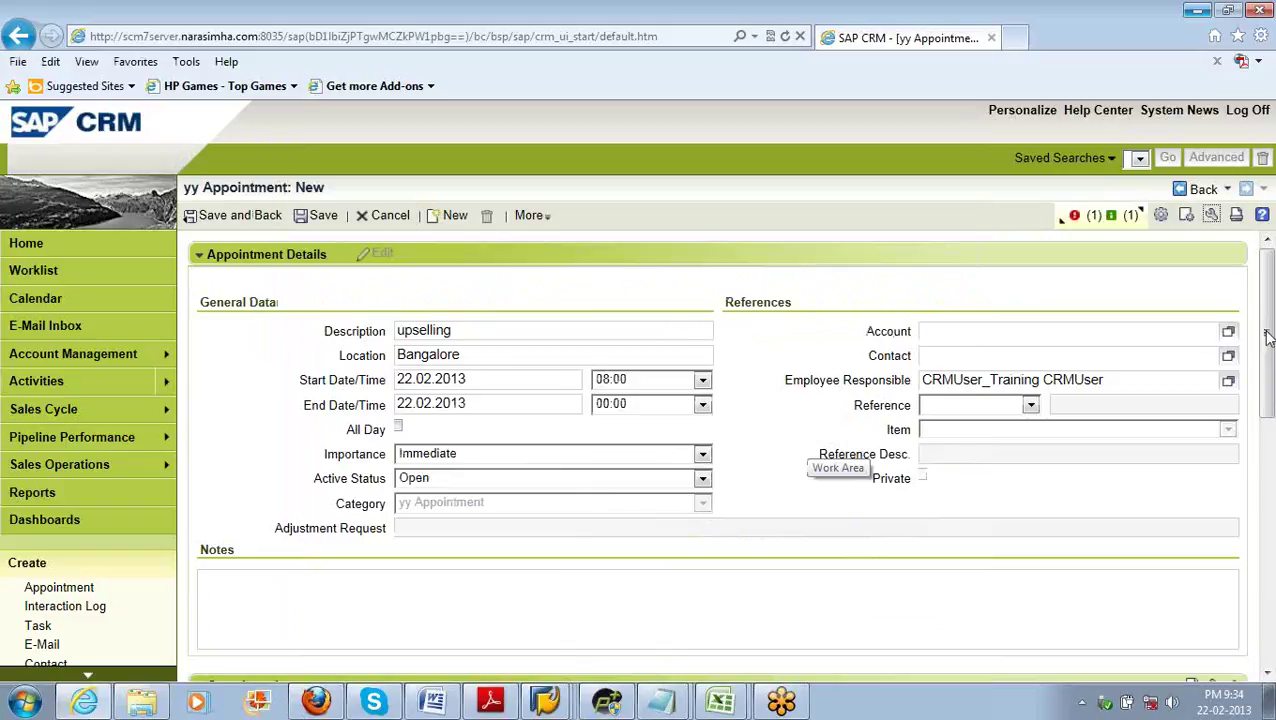
Step: Open CUST_SATISF_HH from the appointment's Questionnaires block, review the survey form shown and return to the appointment
left_click_drag(1268, 340, 1268, 404)
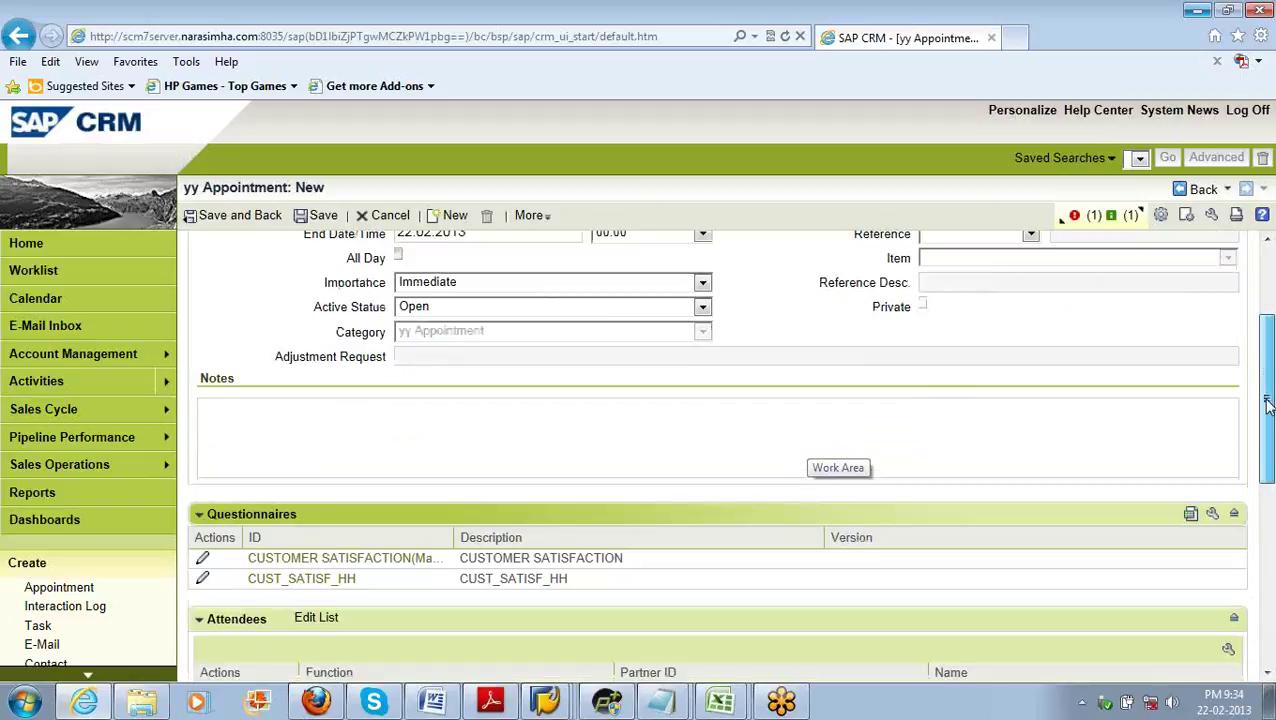
scroll(308, 467, "down", 2)
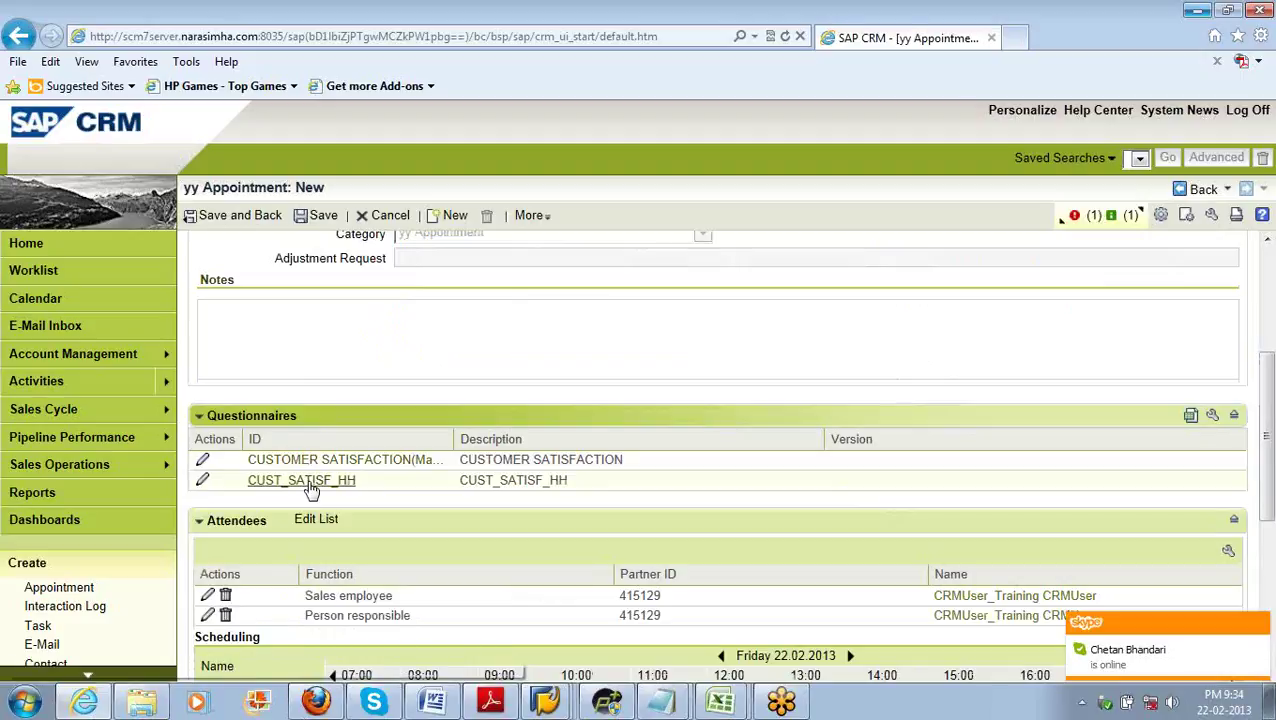
left_click(310, 482)
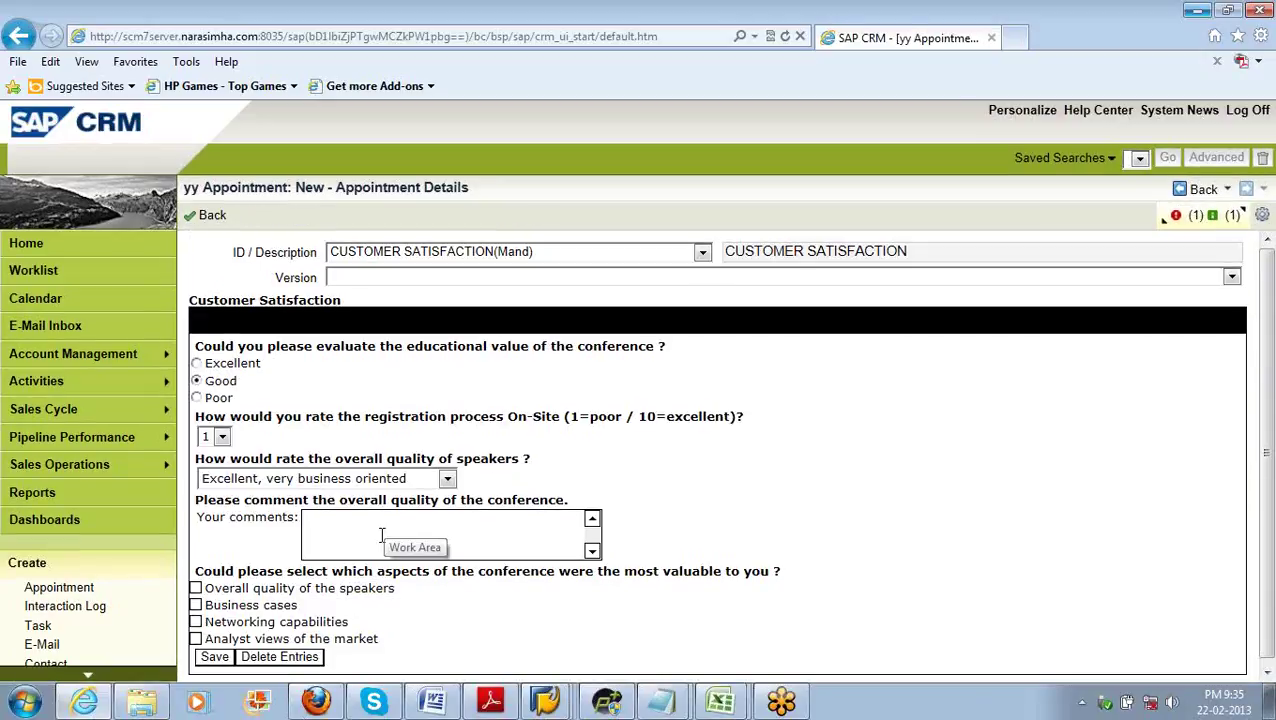
left_click(205, 216)
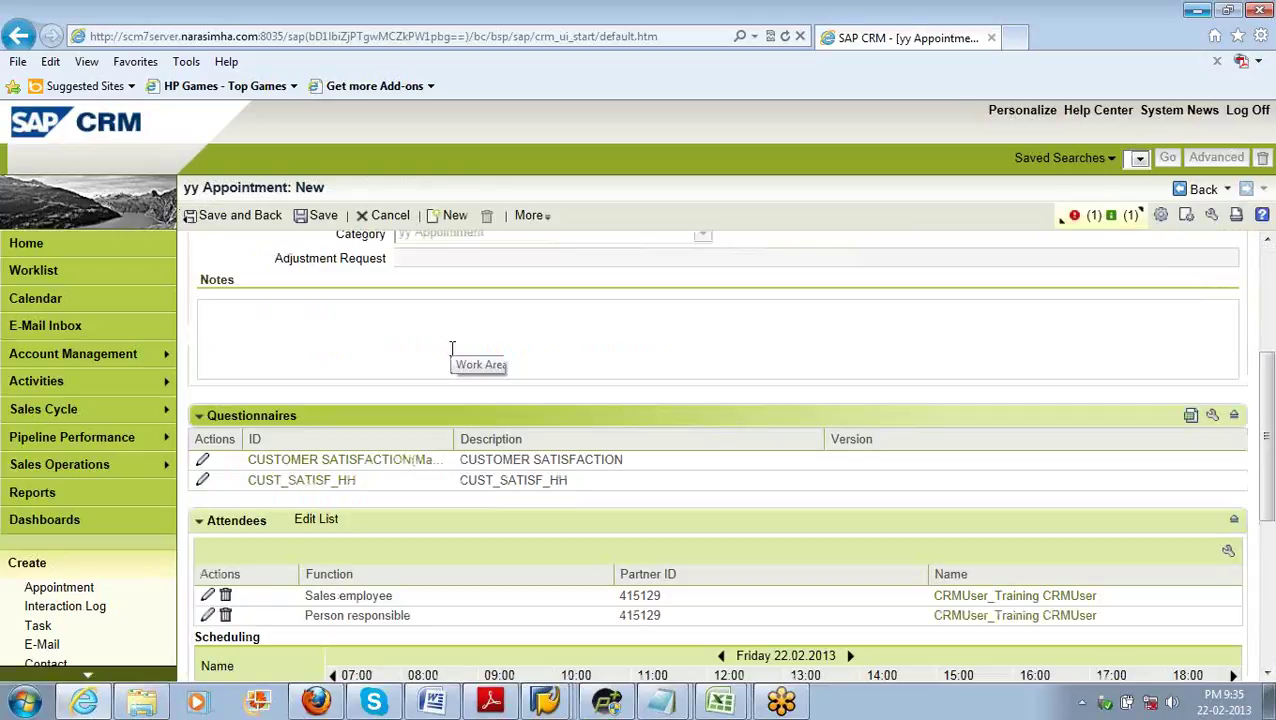
Step: Switch to the Create yy Appointment window in SAP GUI to compare its questionnaire
right_click(545, 703)
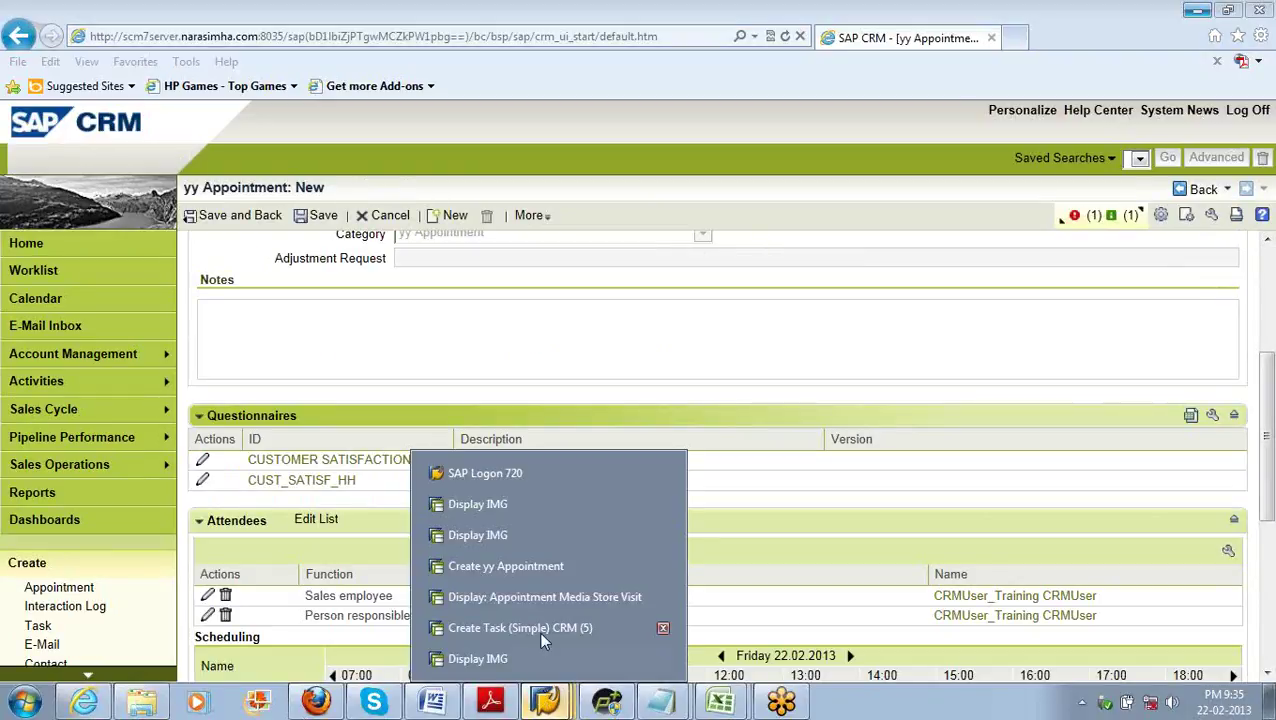
left_click(583, 580)
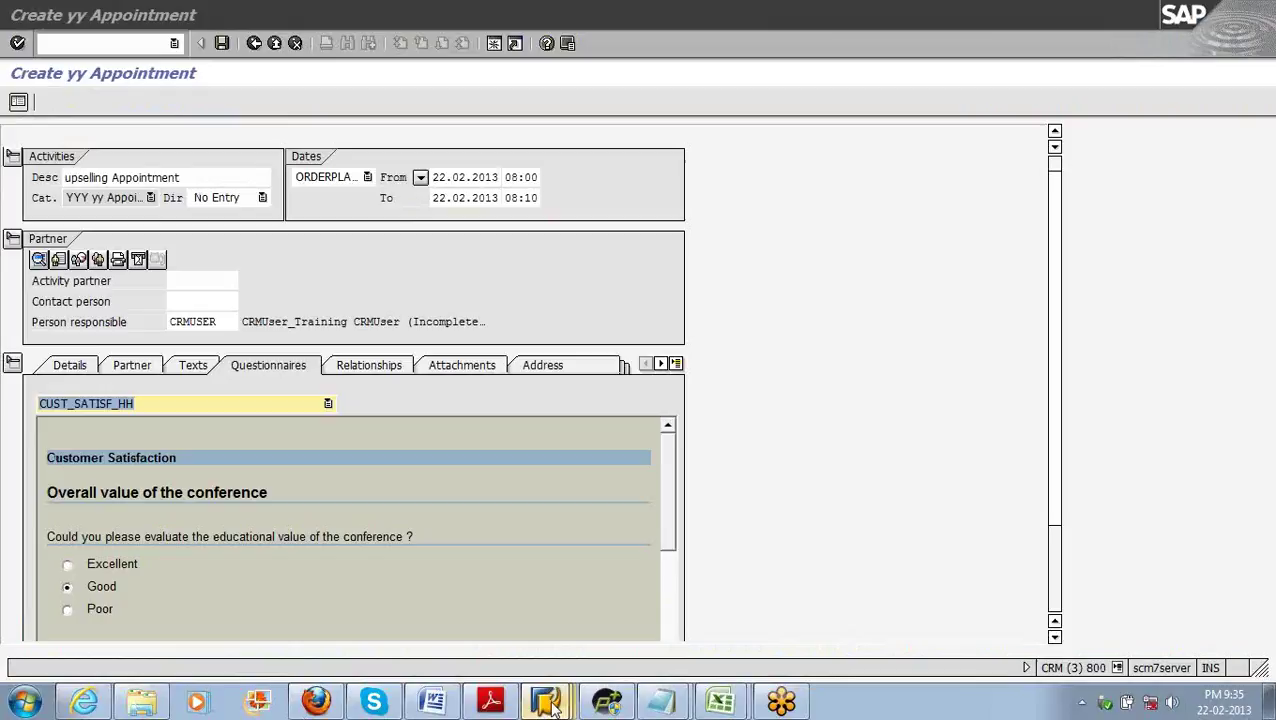
right_click(553, 705)
left_click(553, 559)
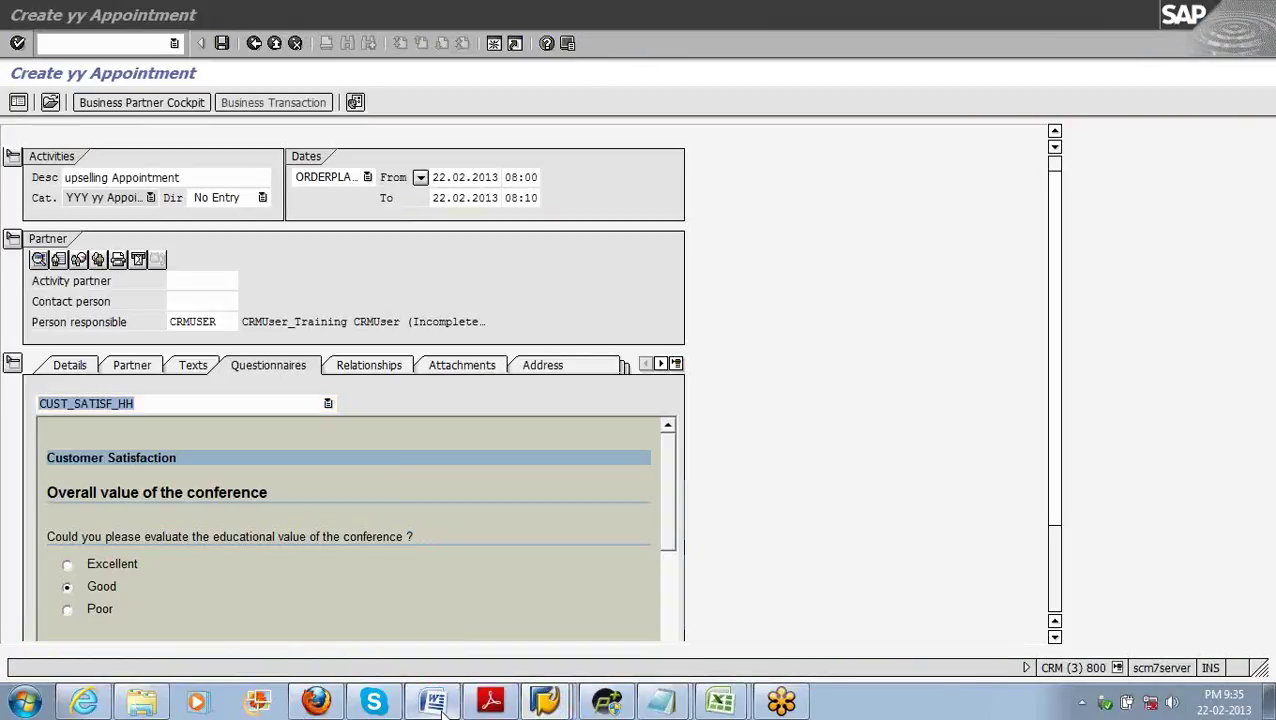
Step: Switch to the SAP_CRM_Activity_Management_Actions document in Word and read the Activity Journals section
left_click(449, 708)
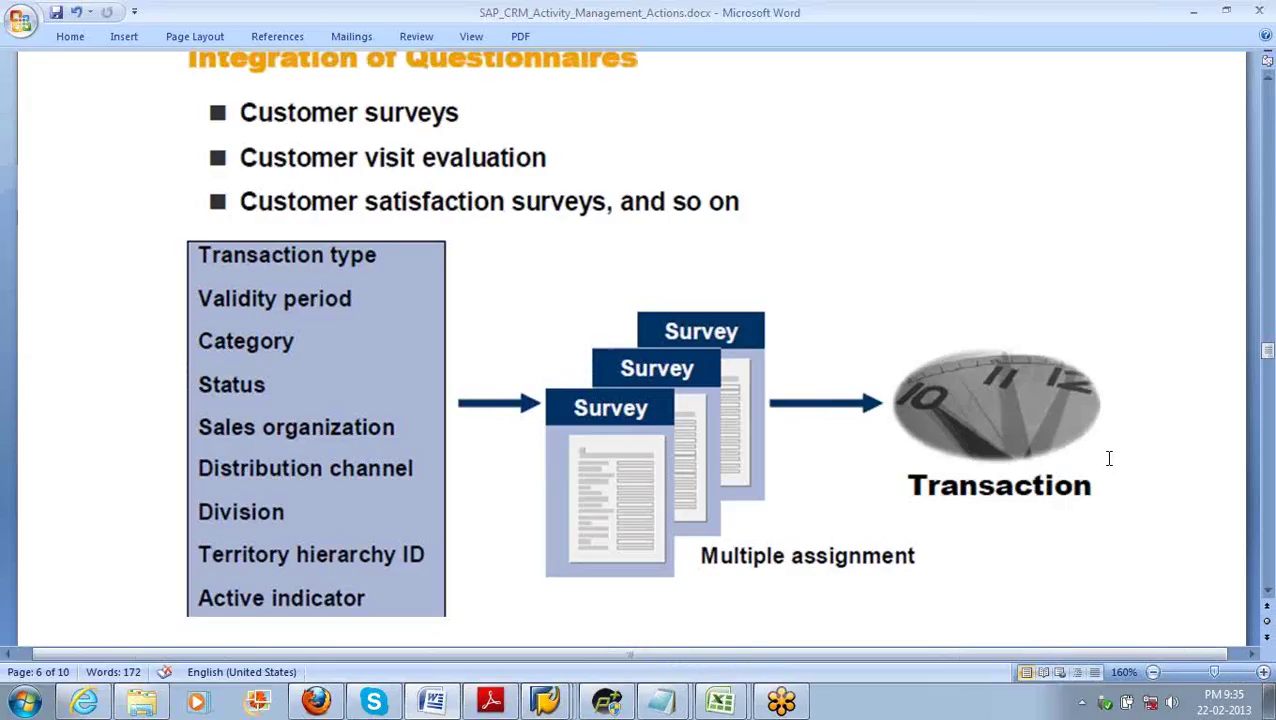
scroll(1268, 597, "down", 10)
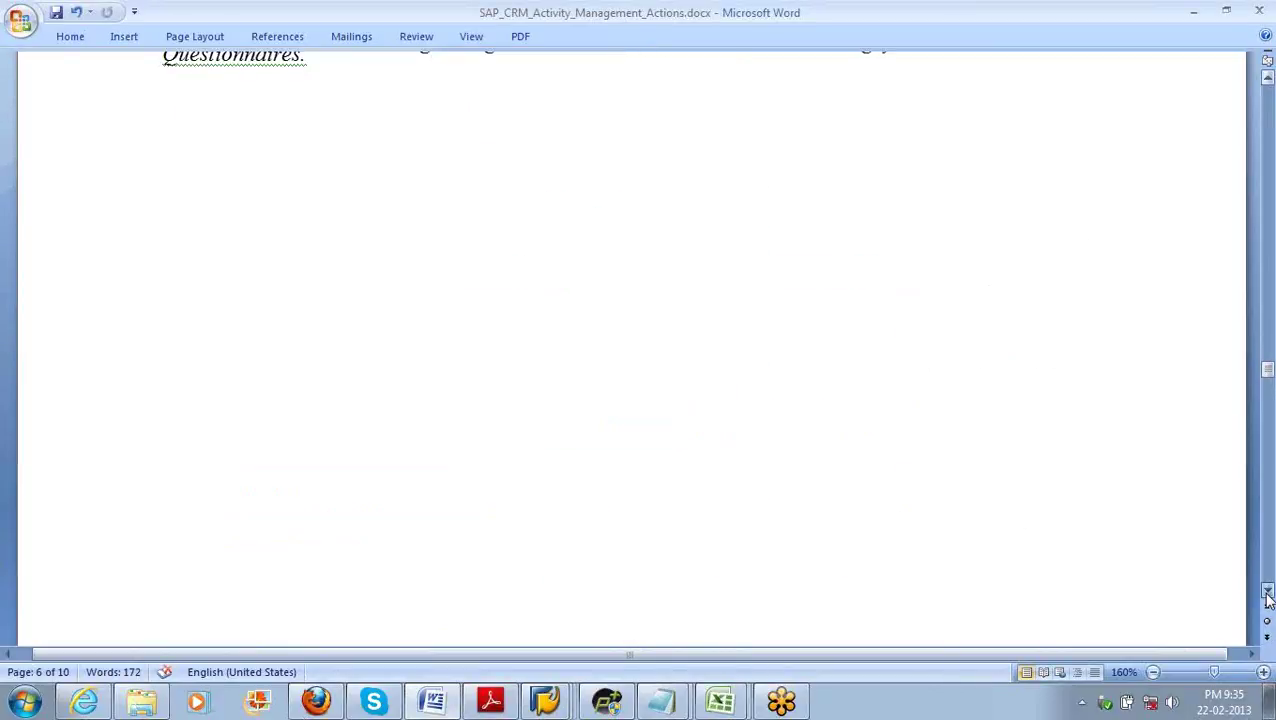
scroll(1268, 597, "down", 2)
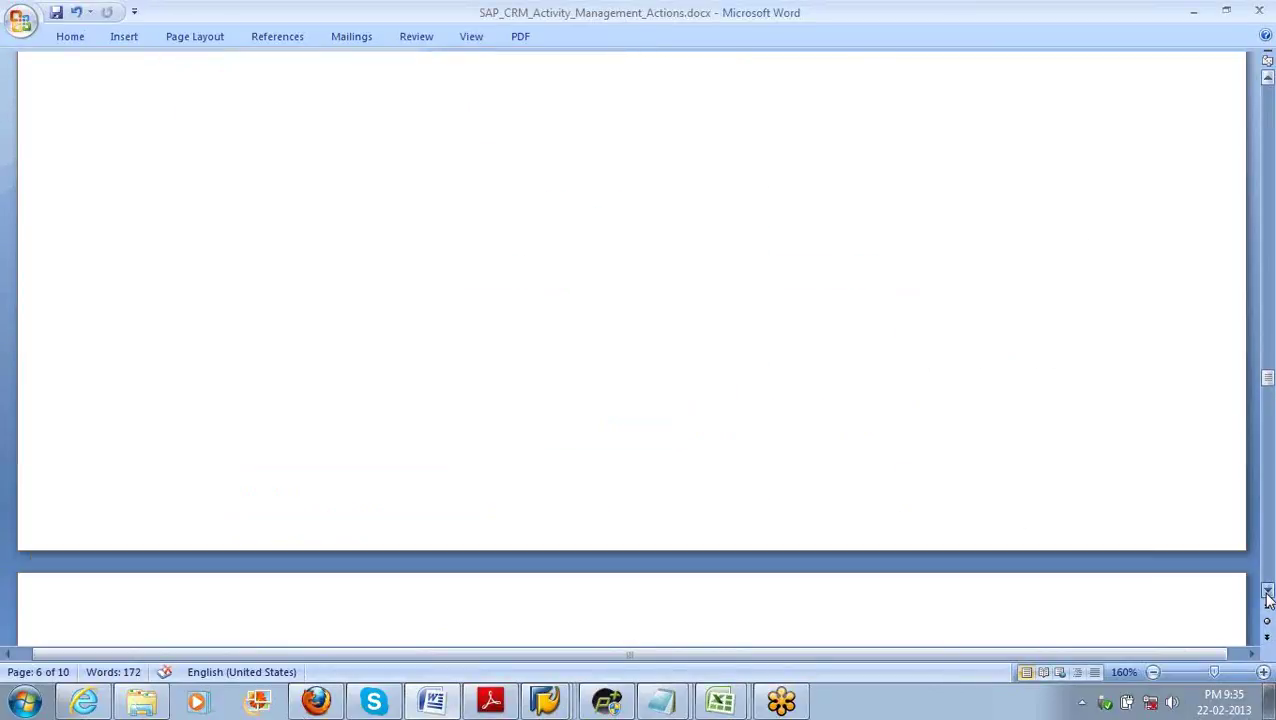
scroll(1268, 597, "down", 4)
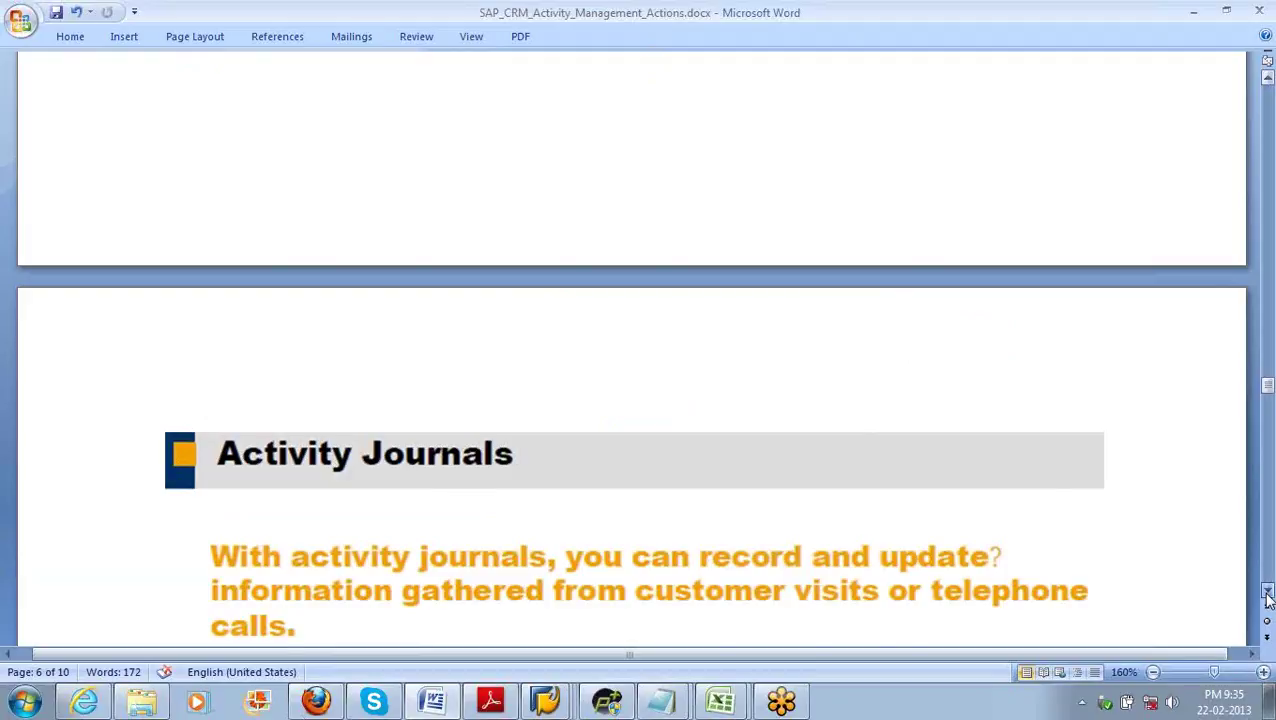
scroll(1268, 597, "down", 5)
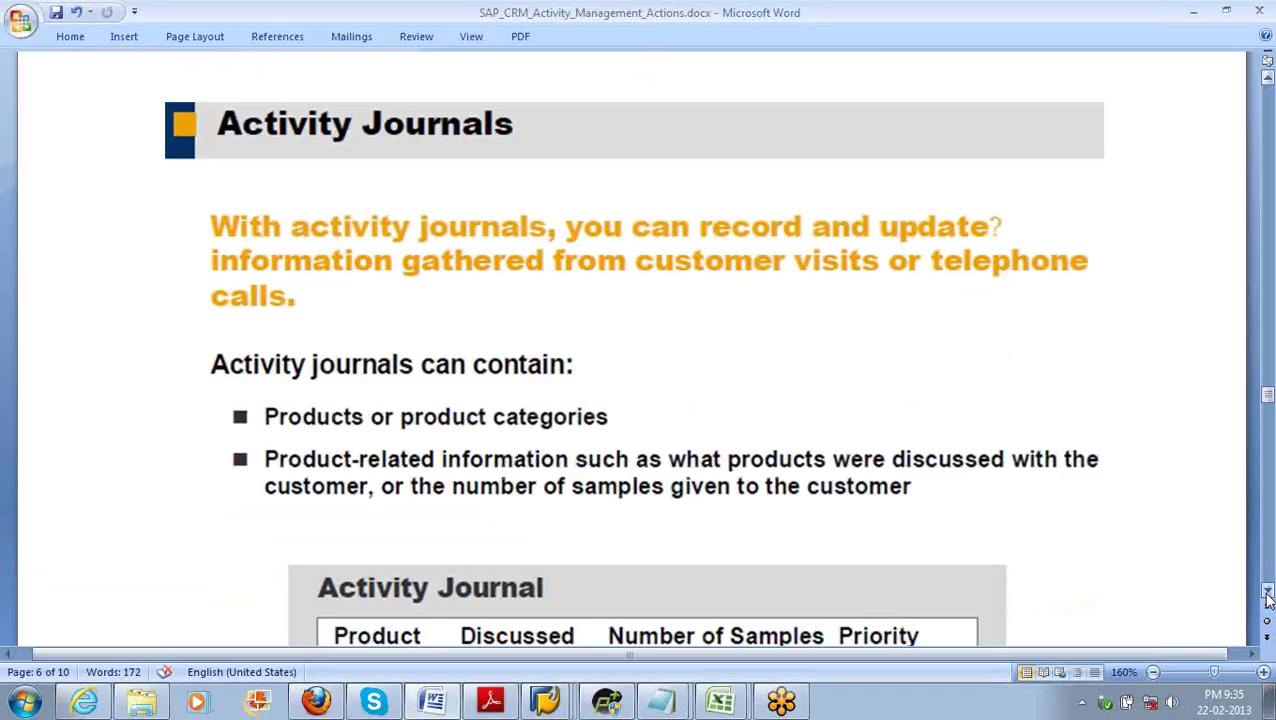
scroll(1268, 597, "down", 1)
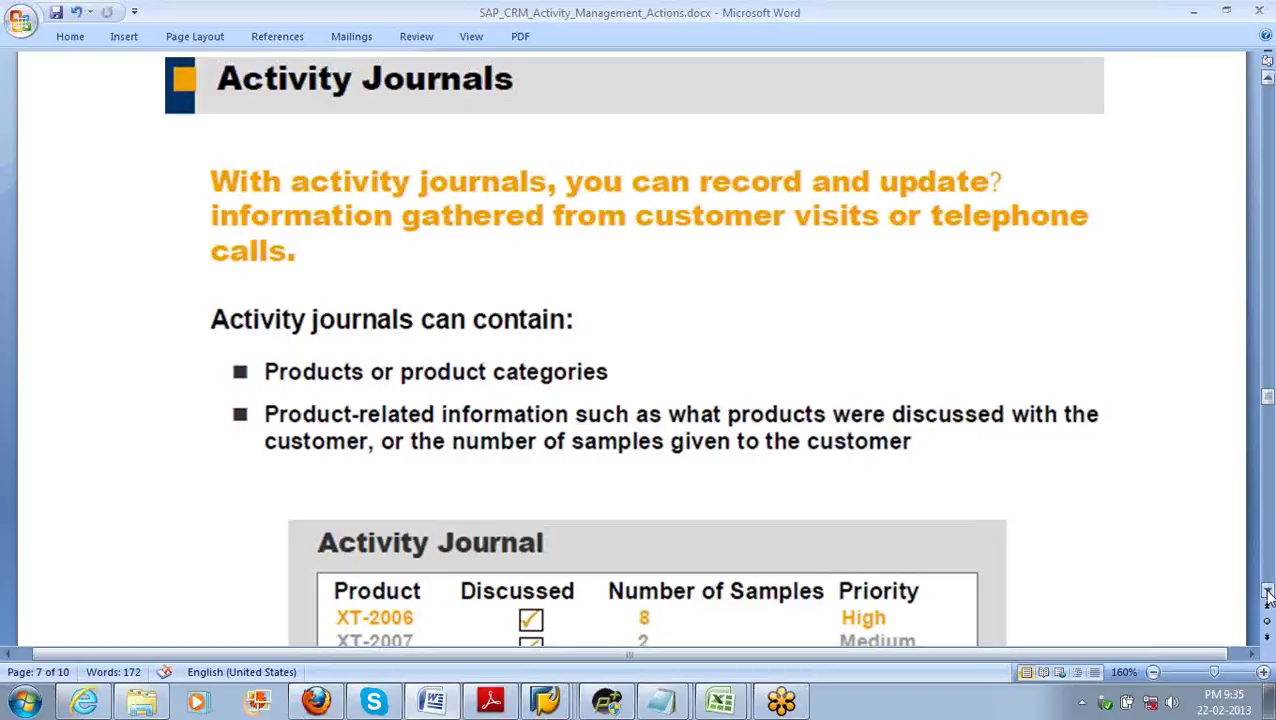
left_click(1267, 592)
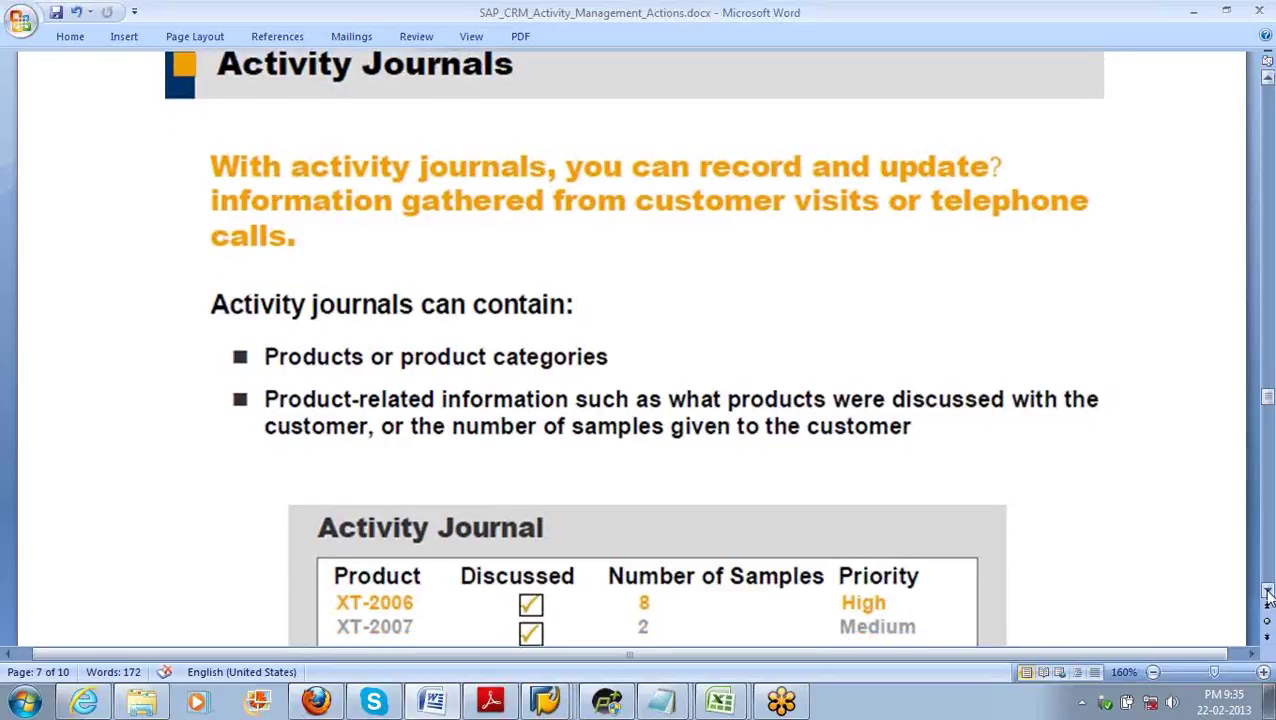